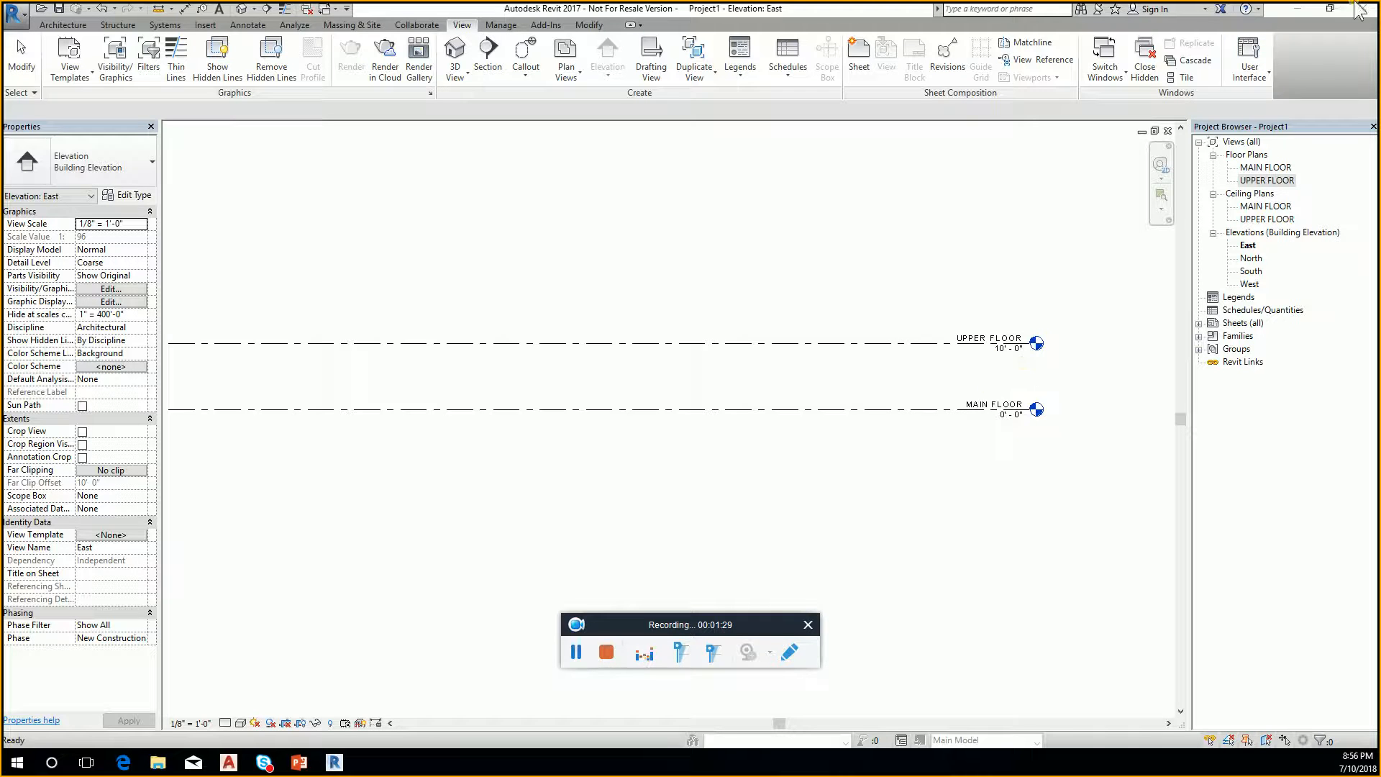
left_click(1263, 168)
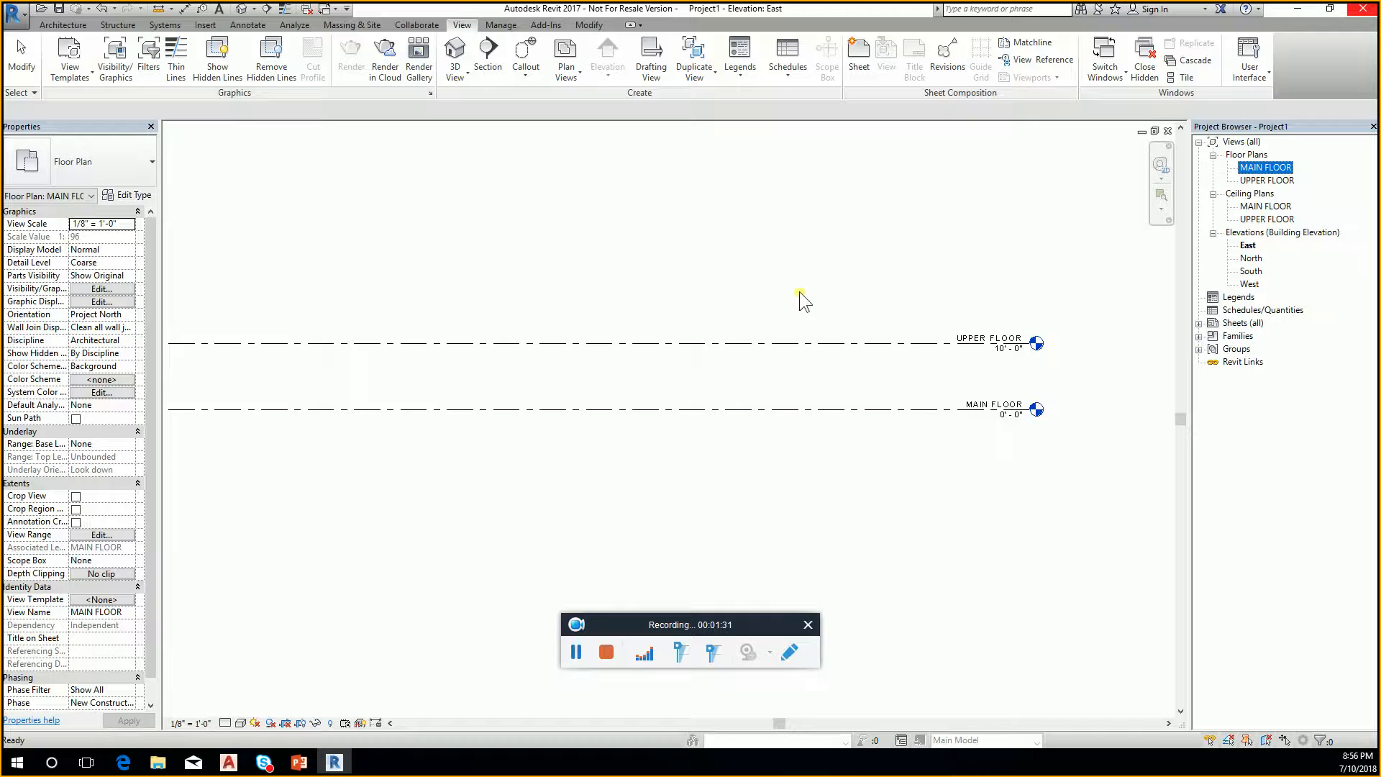
left_click(151, 588)
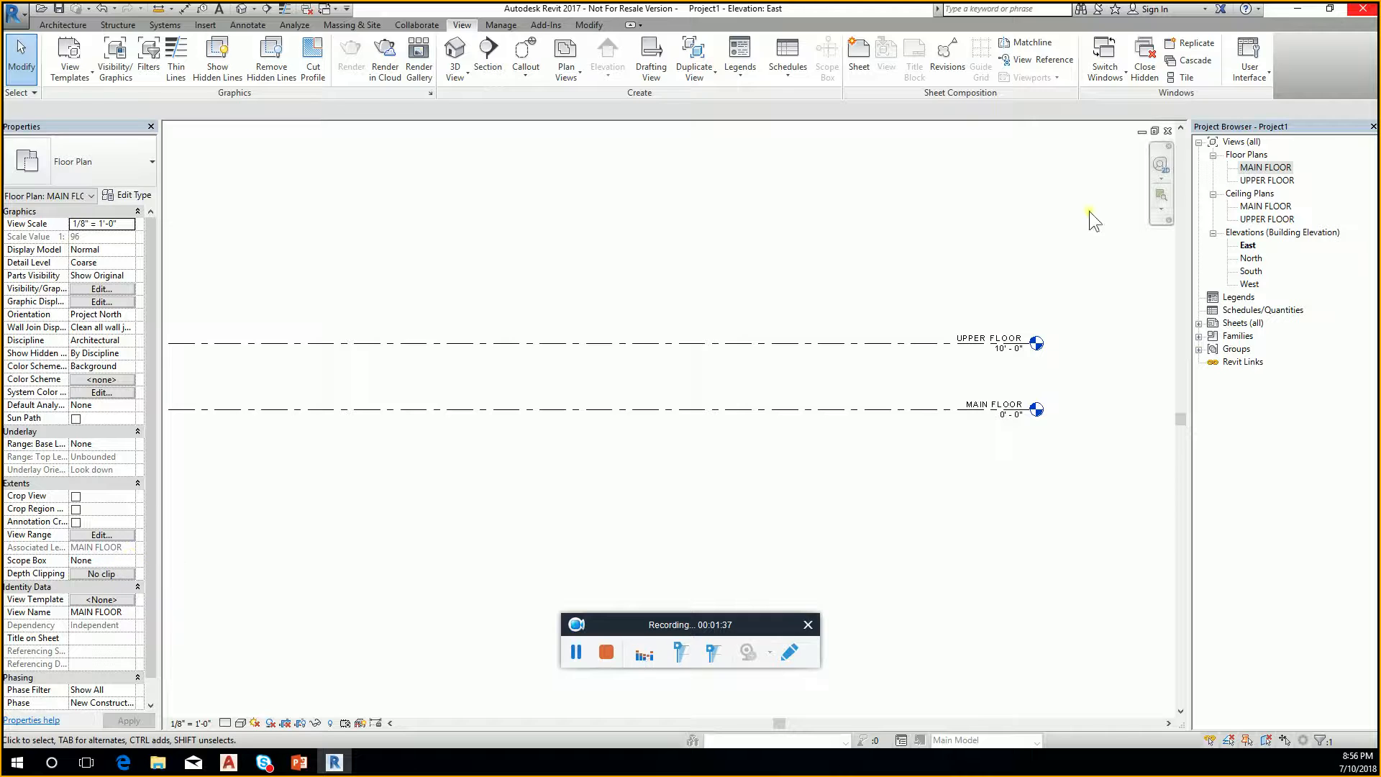
left_click(1265, 181)
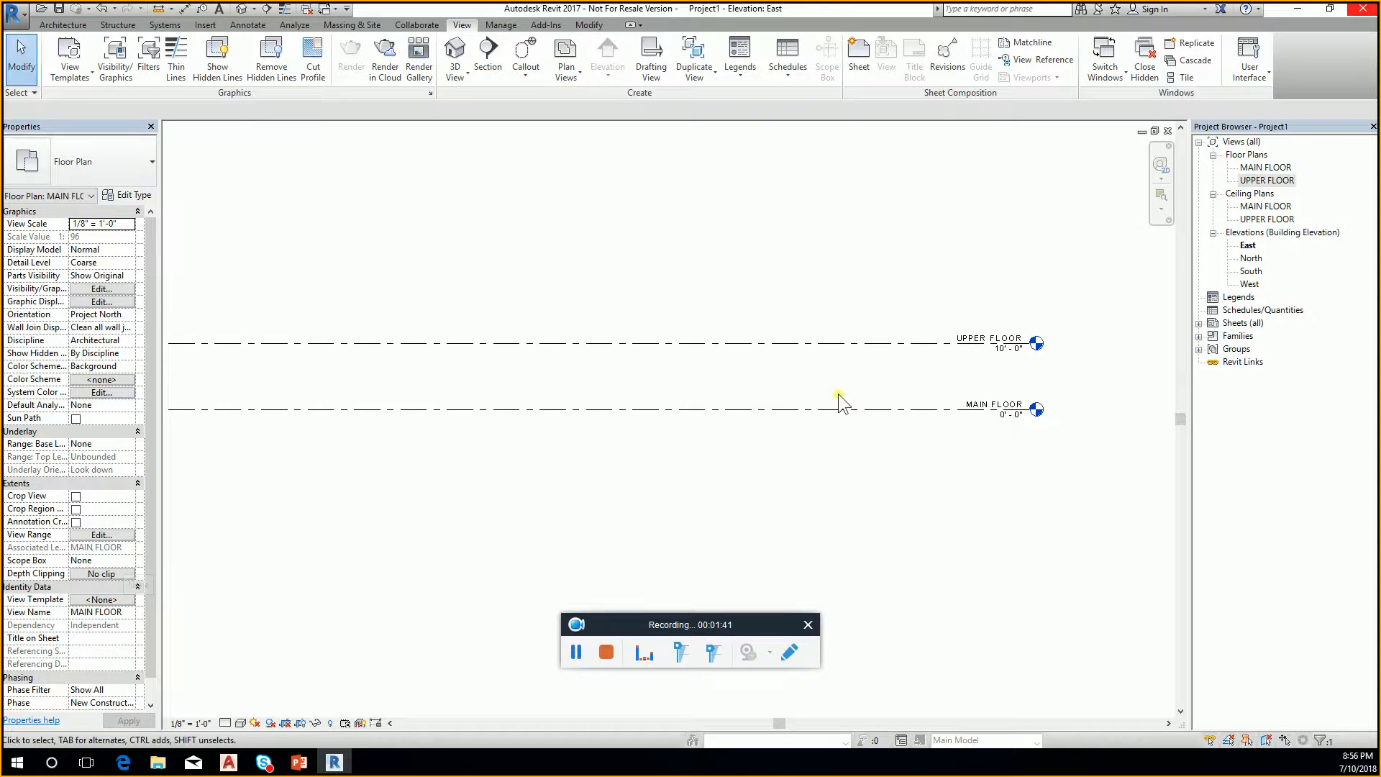
middle_click_drag(991, 425, 1006, 457)
middle_click(883, 426)
middle_click_drag(1040, 407, 981, 433)
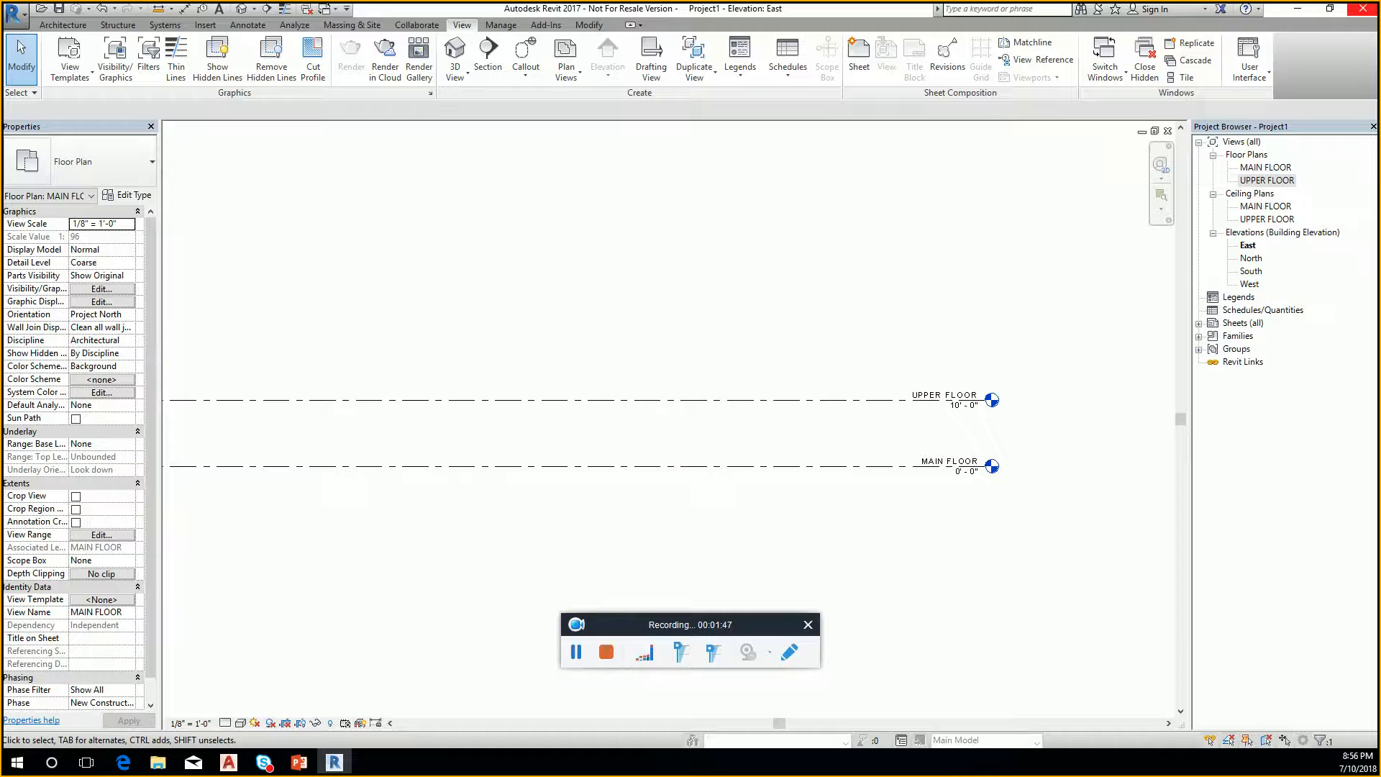
left_click(1208, 438)
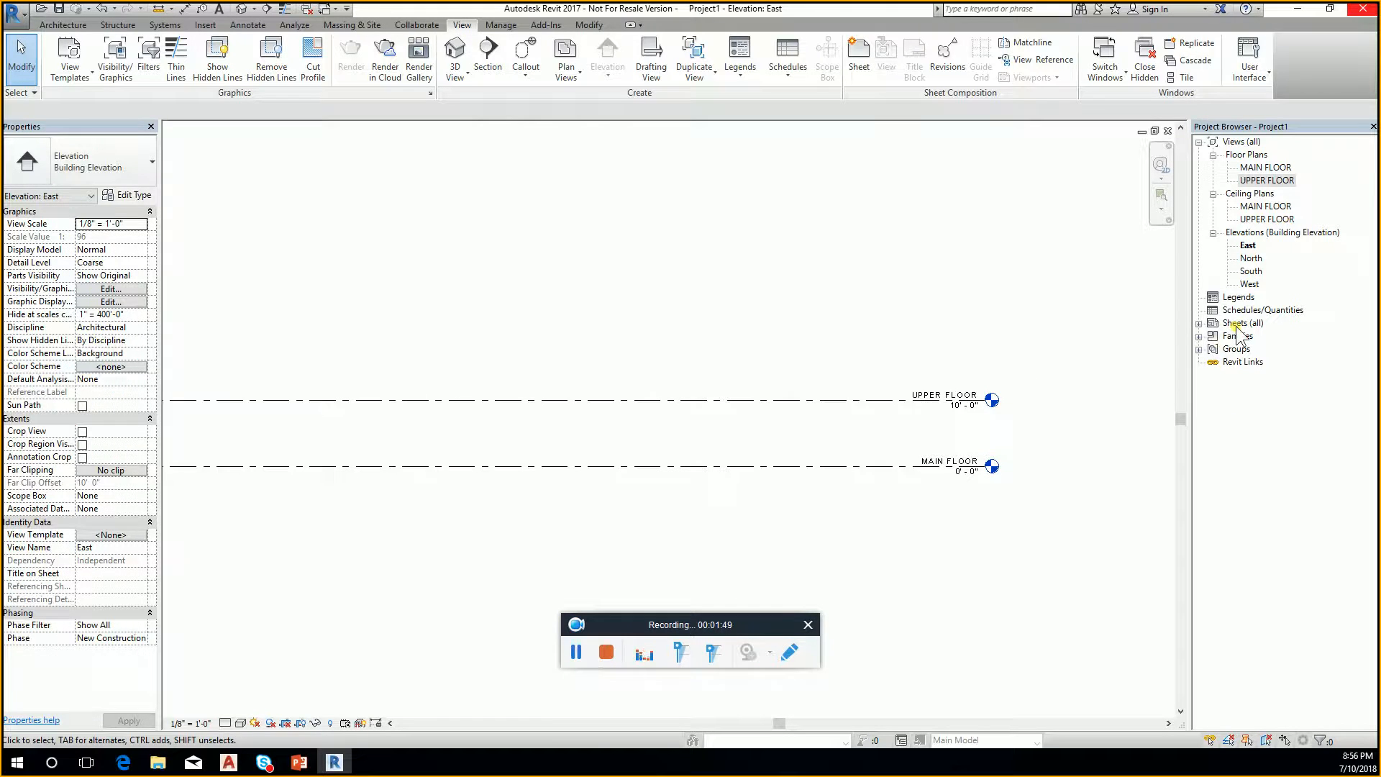
Expand the sheets list and open sheet A101 - FLOOR PLANS
double_click(1237, 324)
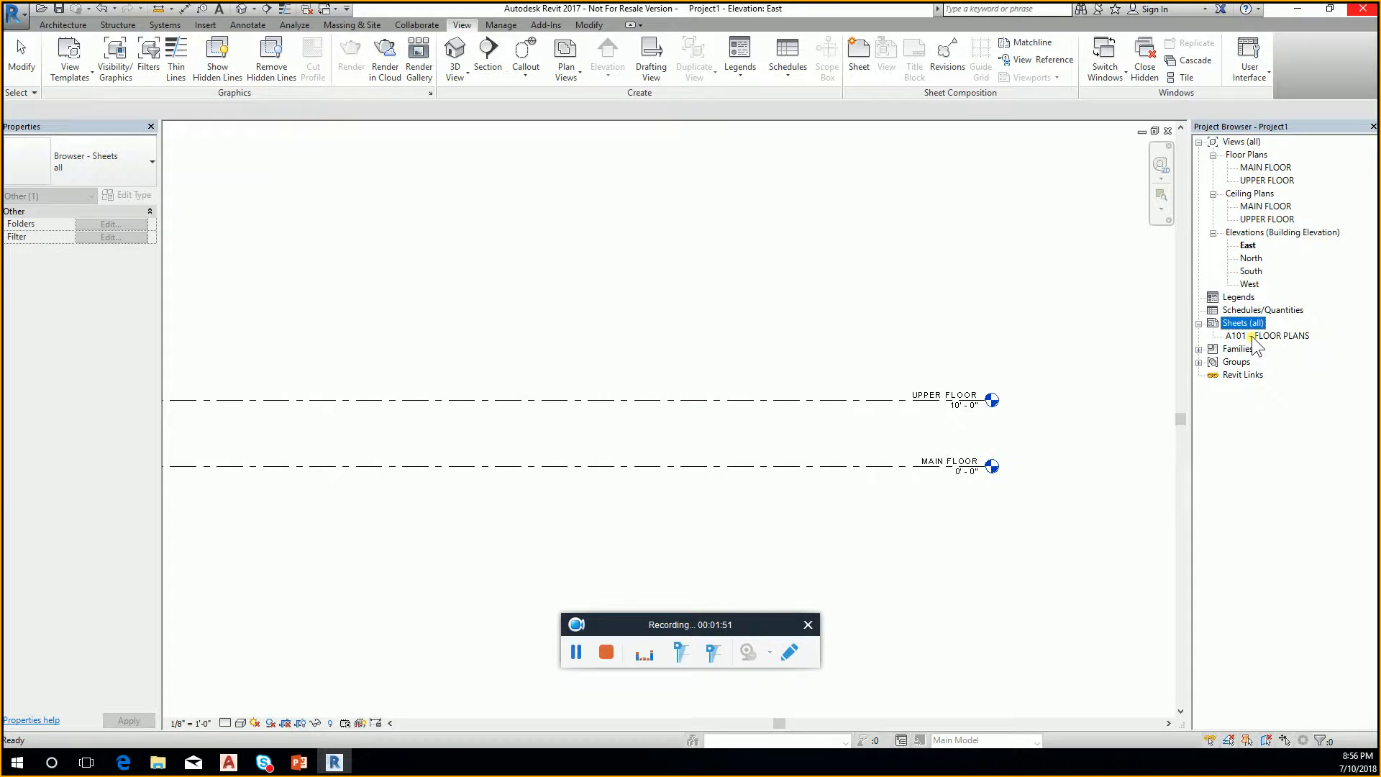
double_click(1266, 336)
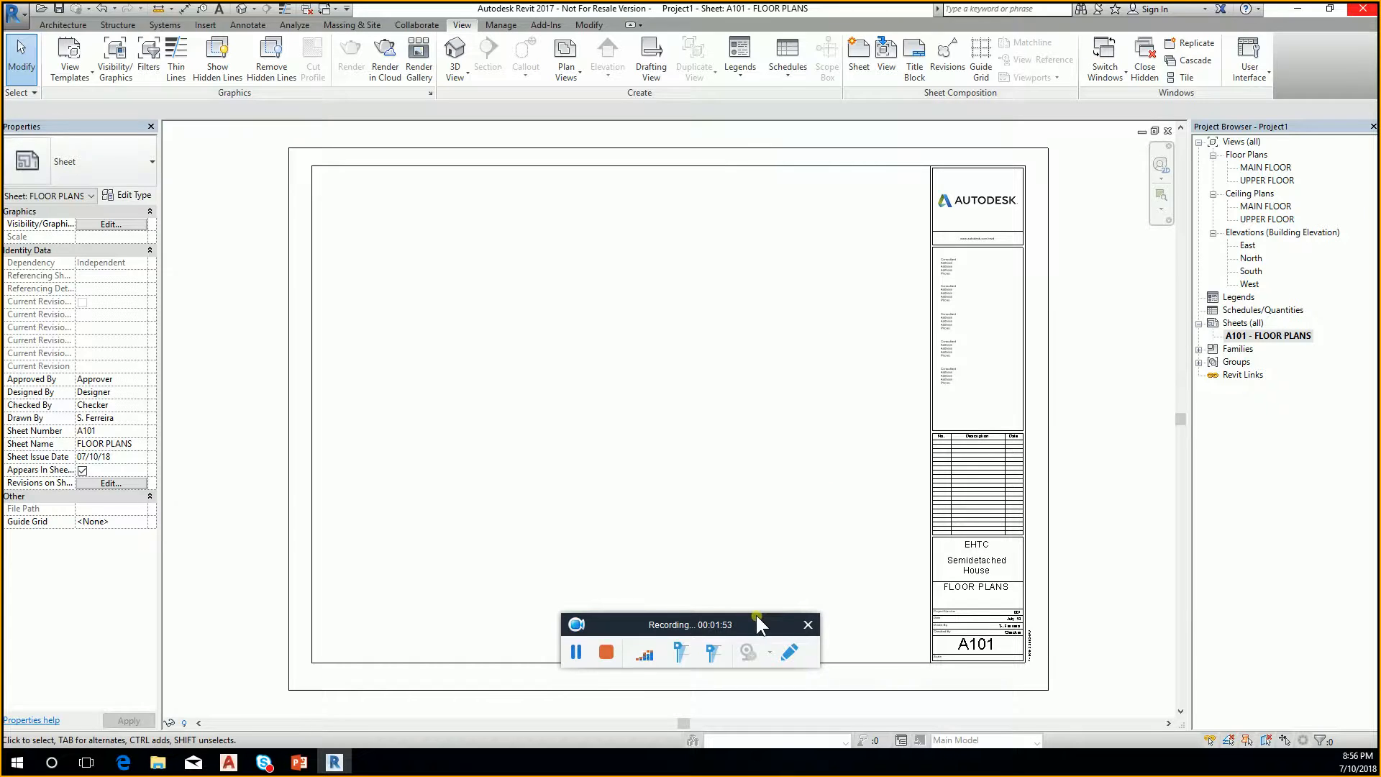
left_click(832, 510)
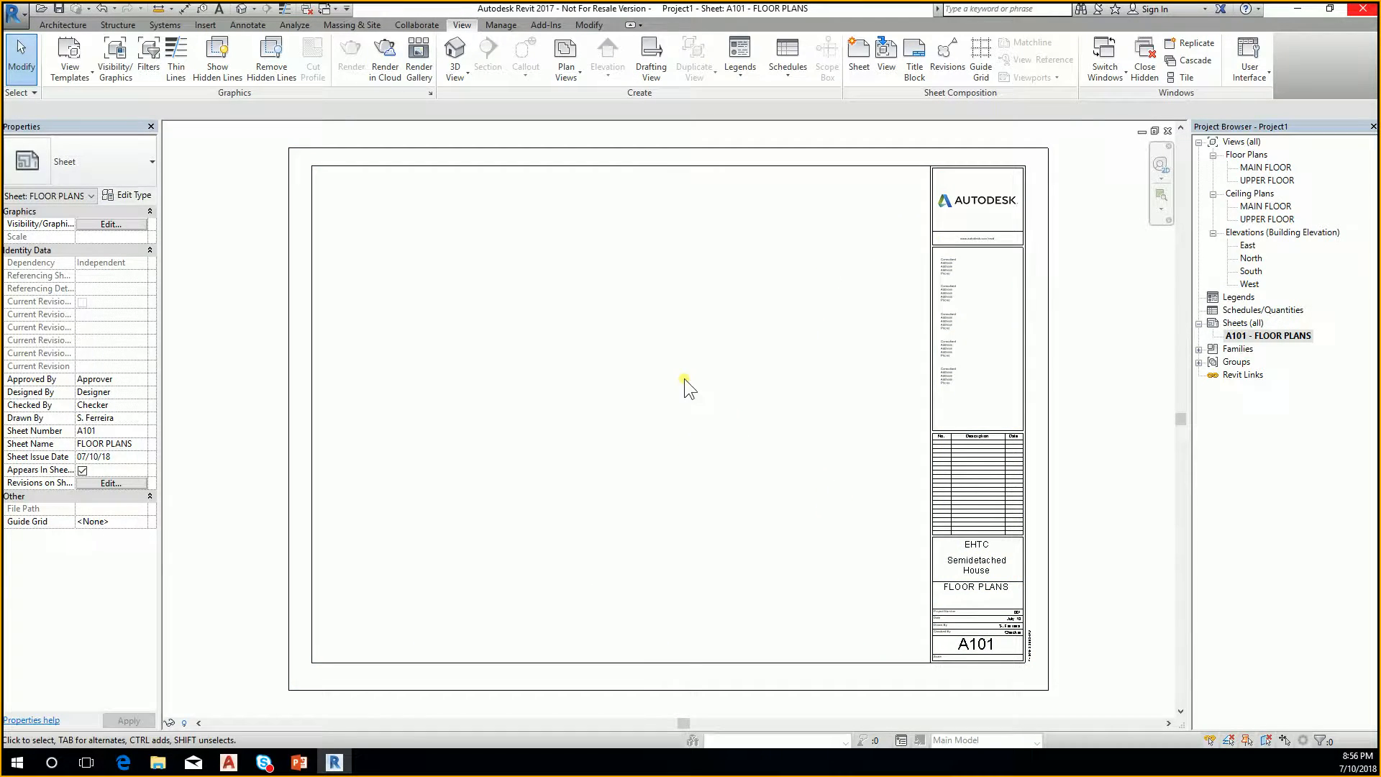
Place the MAIN FLOOR floor plan view in the upper-left area of sheet A101
left_click(1275, 168)
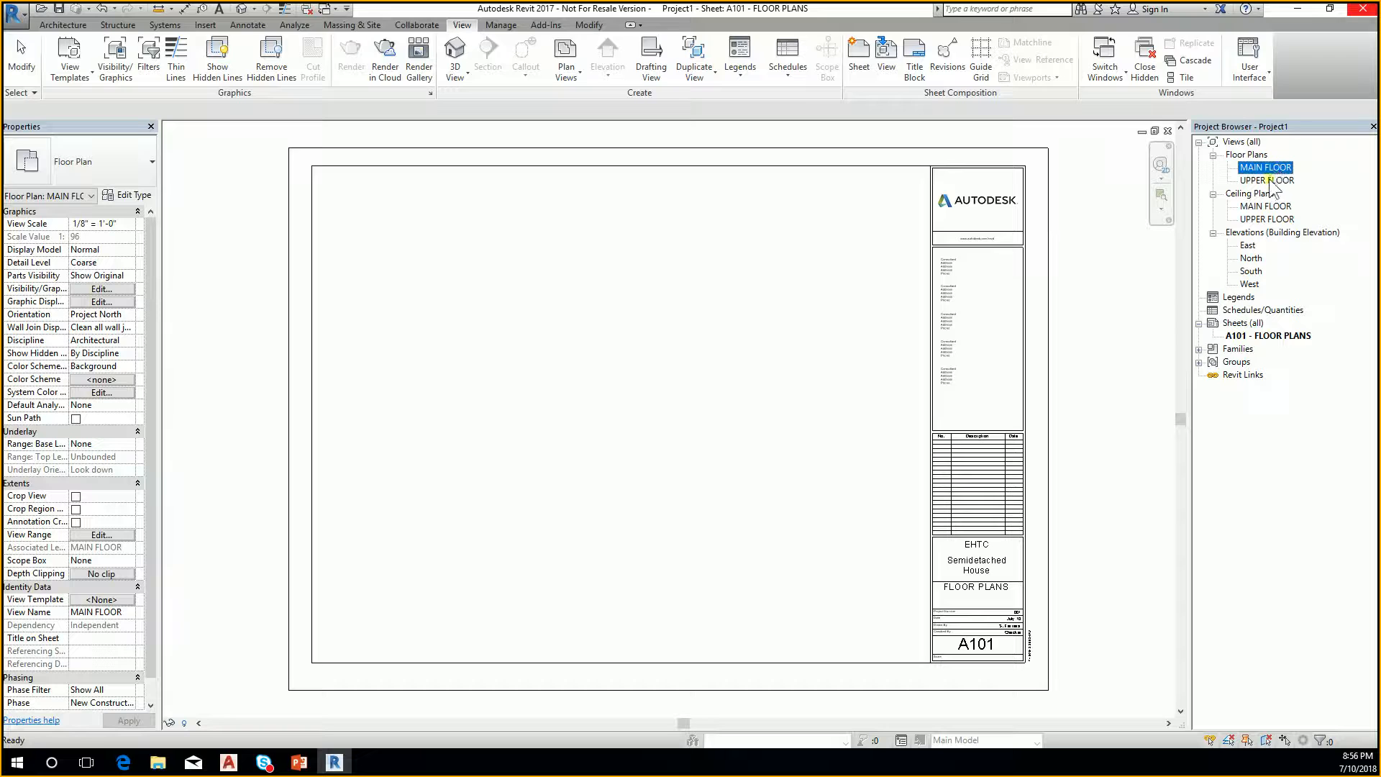
left_click_drag(1277, 171, 614, 360)
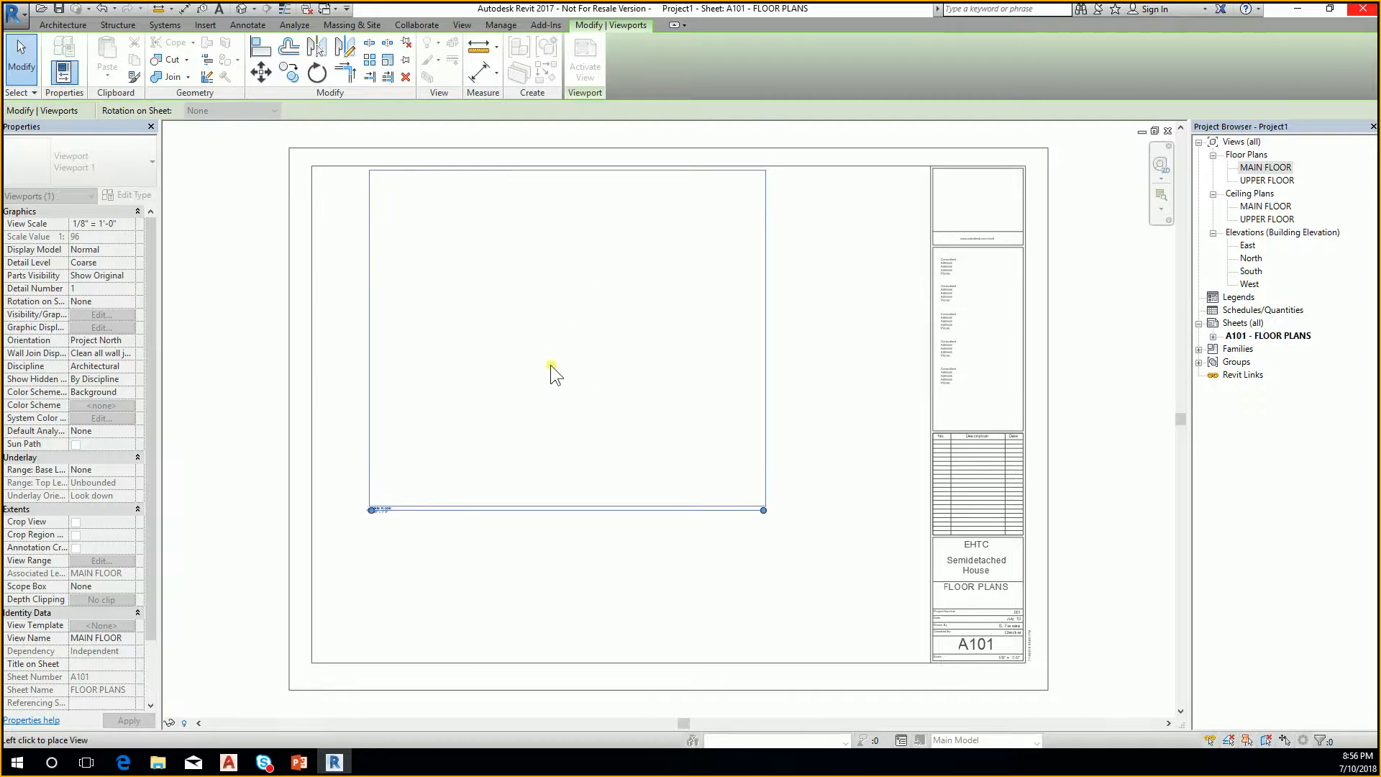
left_click(541, 342)
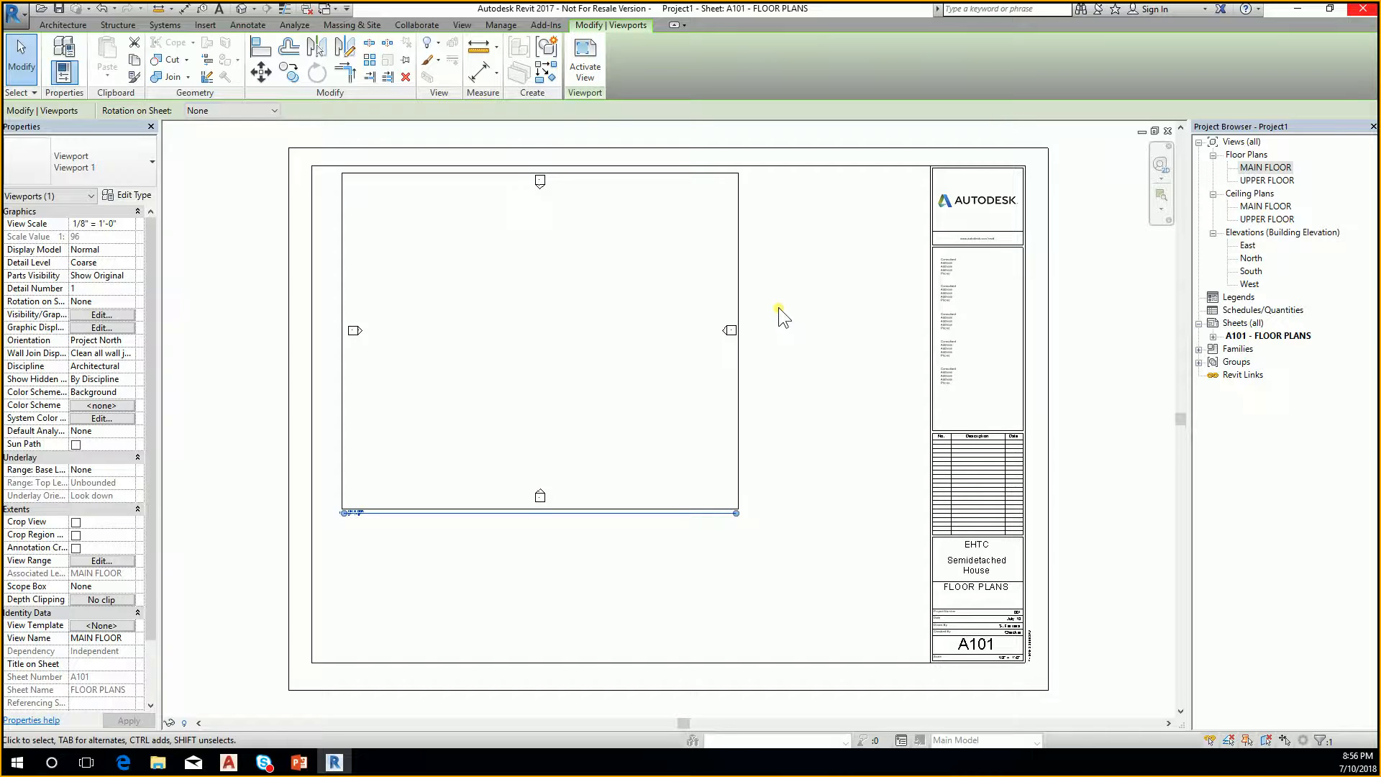
left_click(813, 353)
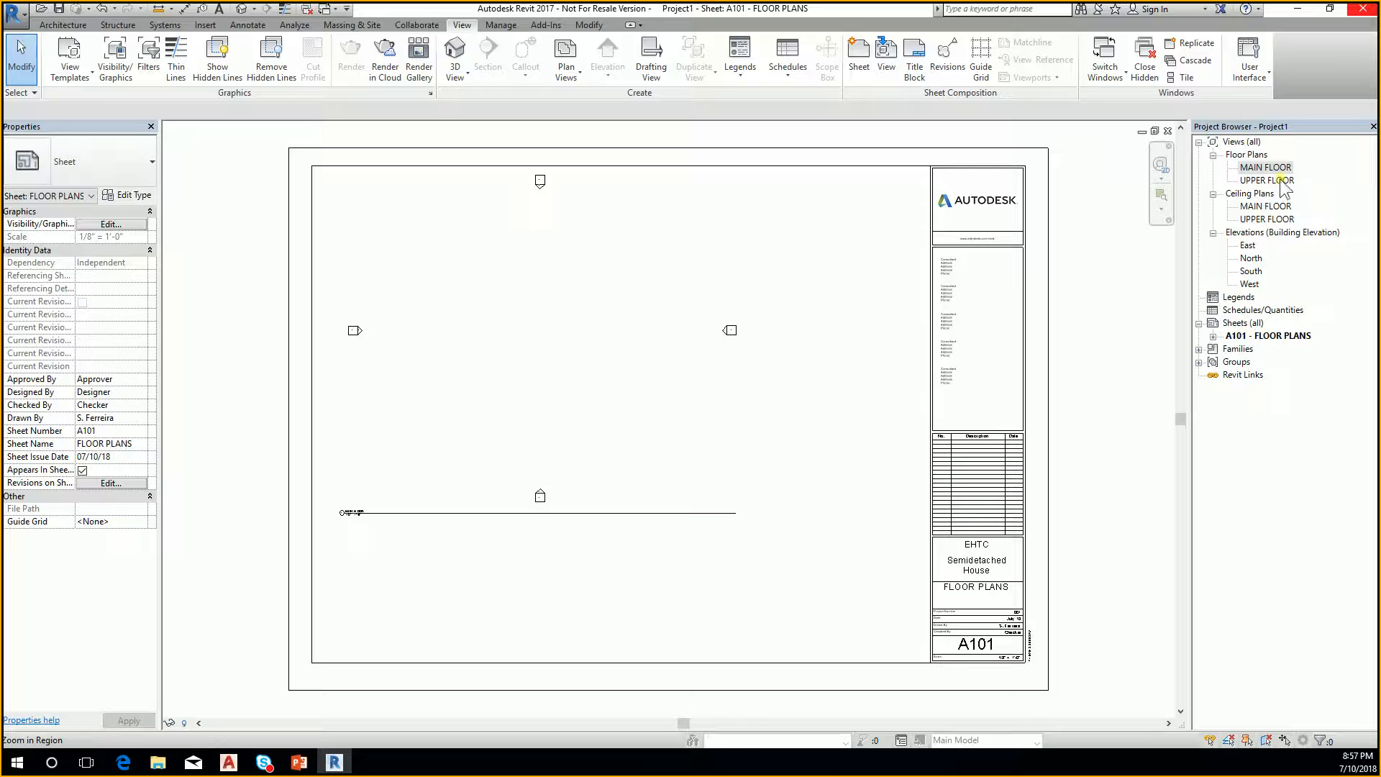
Place the UPPER FLOOR floor plan view in the lower-right area of sheet A101, beside the title block
left_click_drag(1283, 186, 696, 442)
left_click(723, 481)
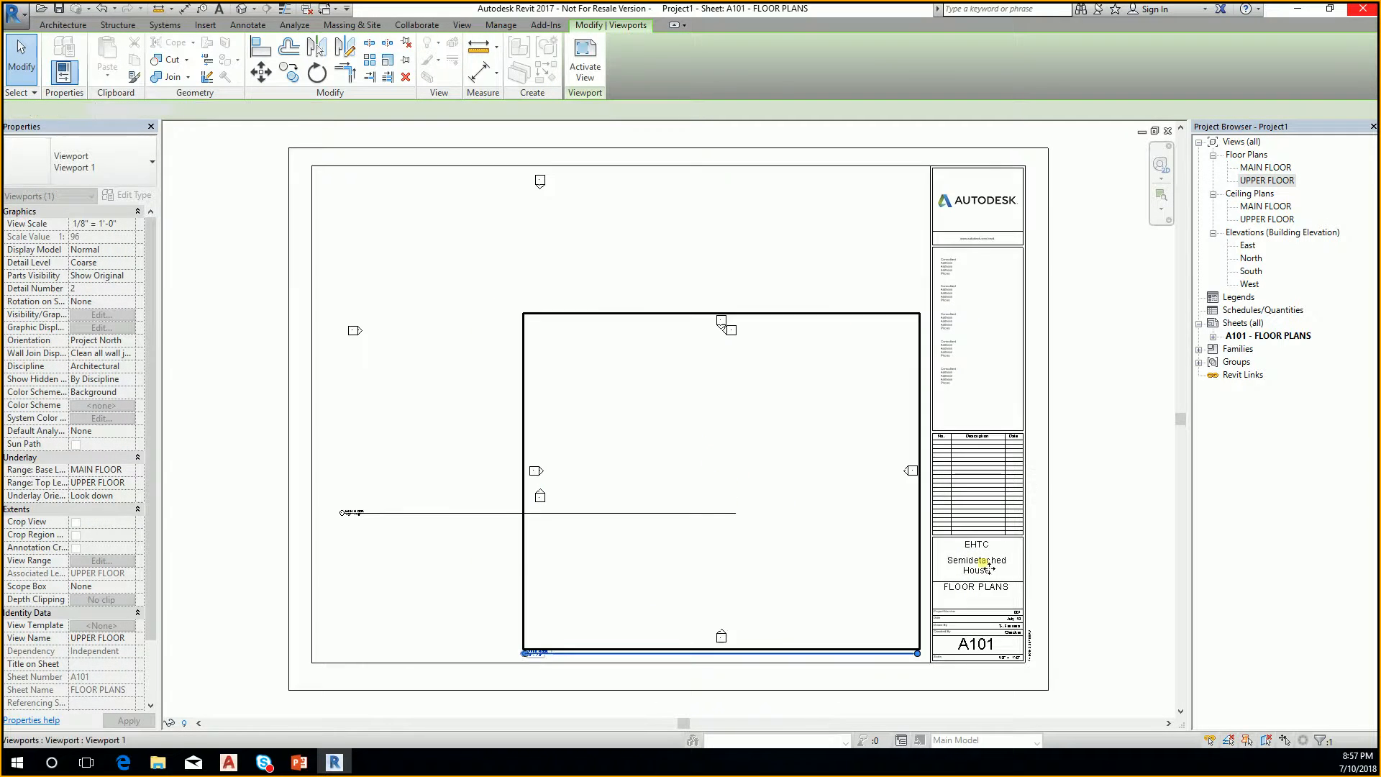
left_click(1089, 574)
scroll(727, 313, "down", 1)
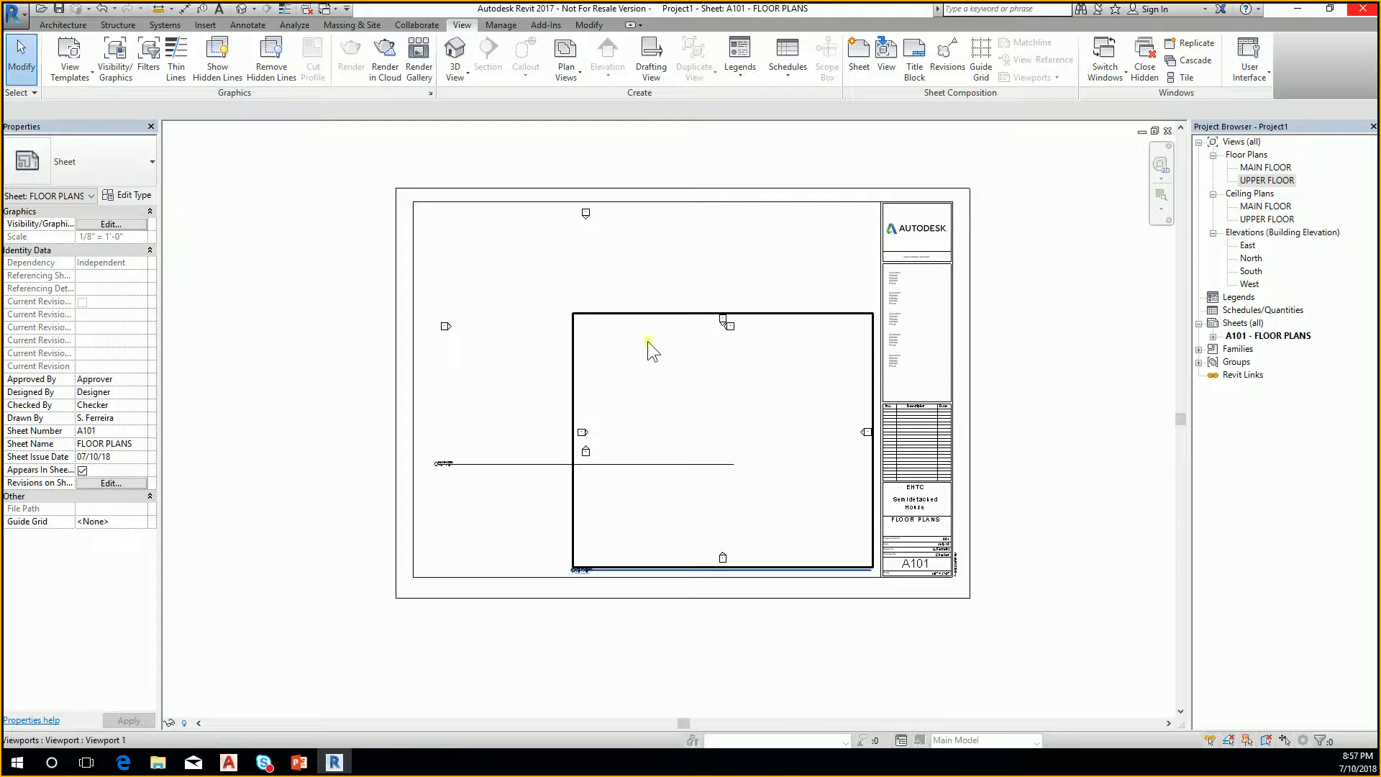
scroll(624, 244, "up", 2)
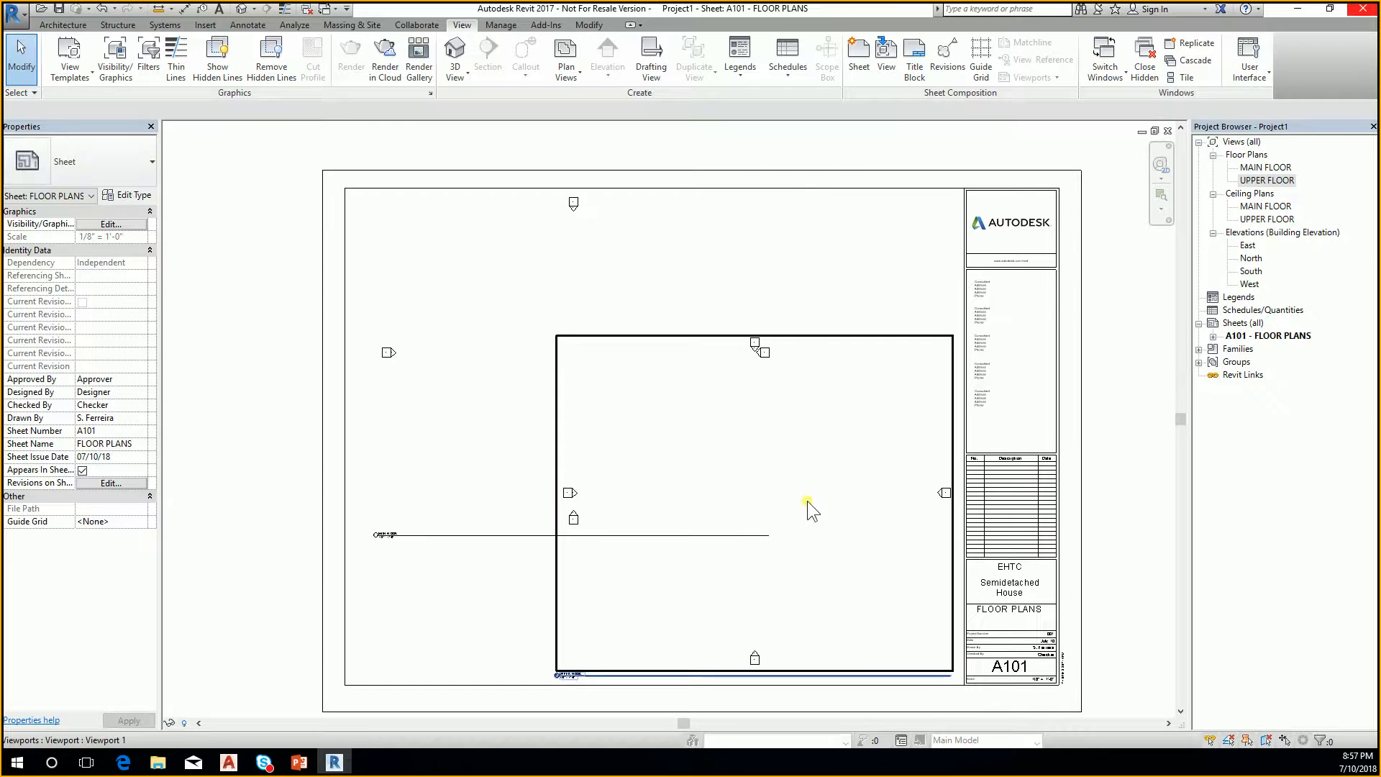
middle_click_drag(598, 320, 630, 256)
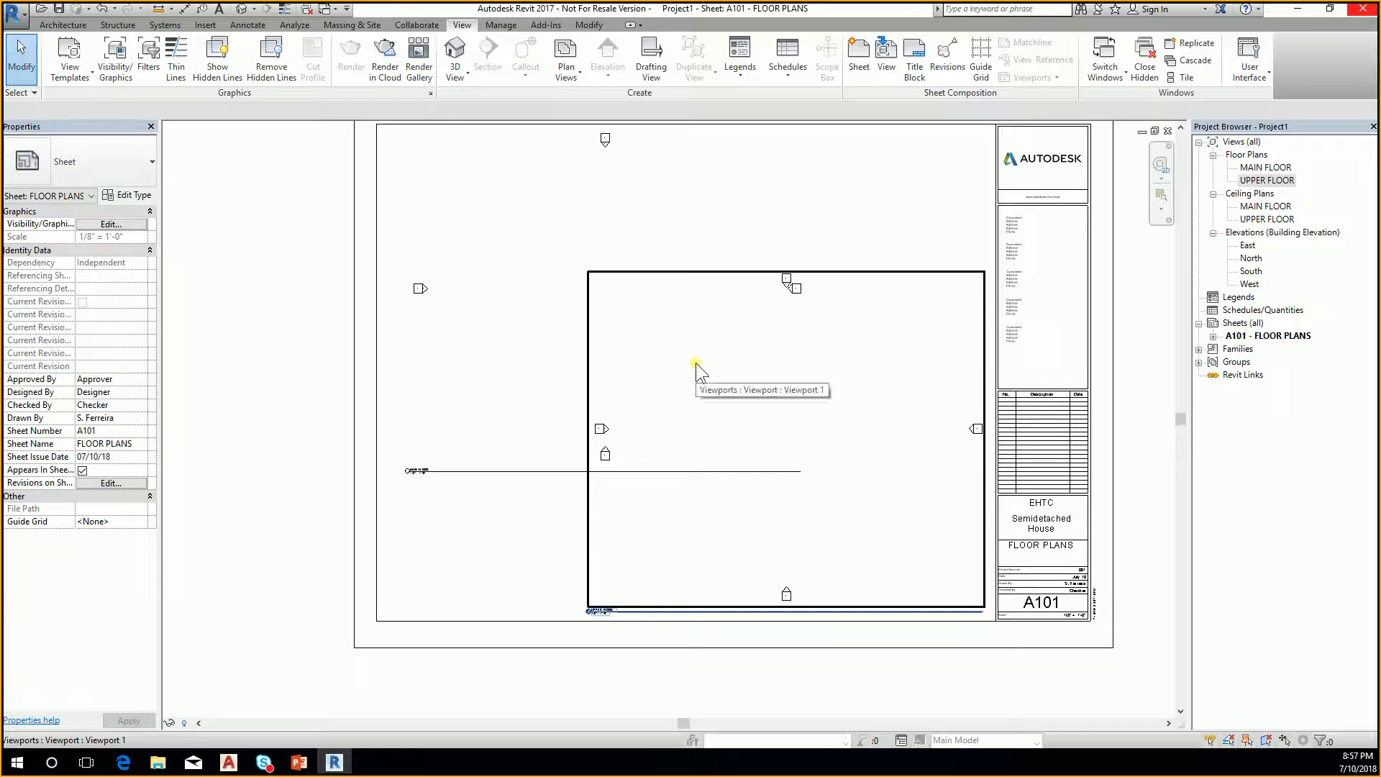
Close sheet A101 and open the MAIN FLOOR floor plan view
left_click(1168, 131)
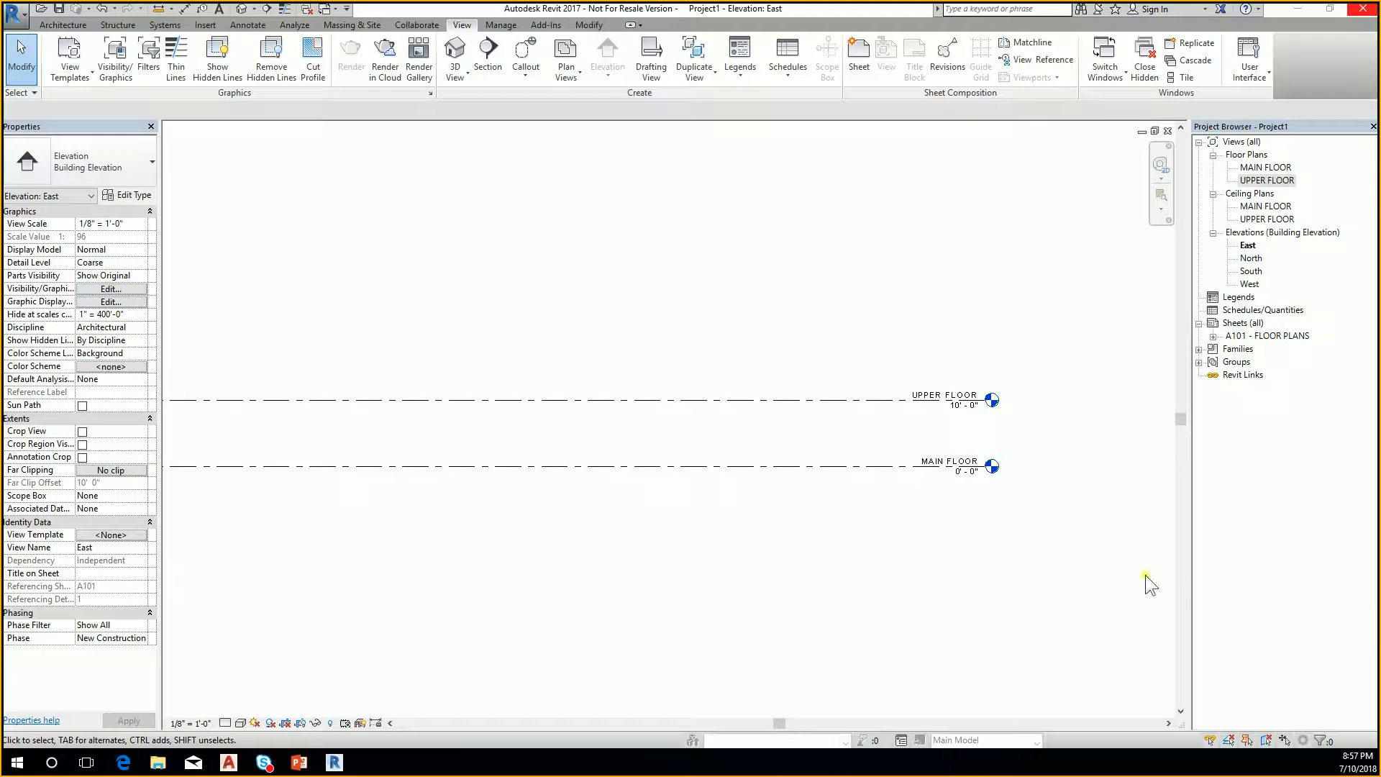
left_click(911, 461)
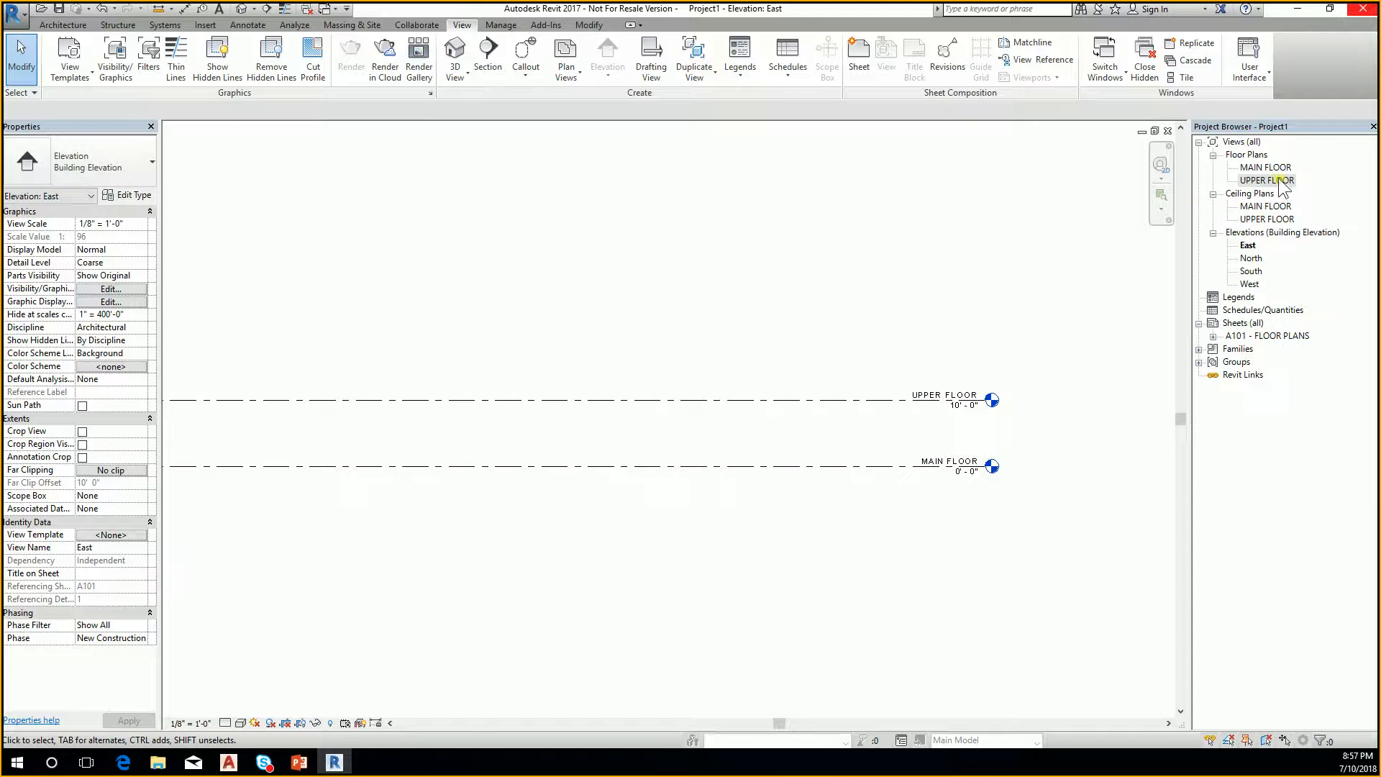
scroll(893, 425, "down", 1)
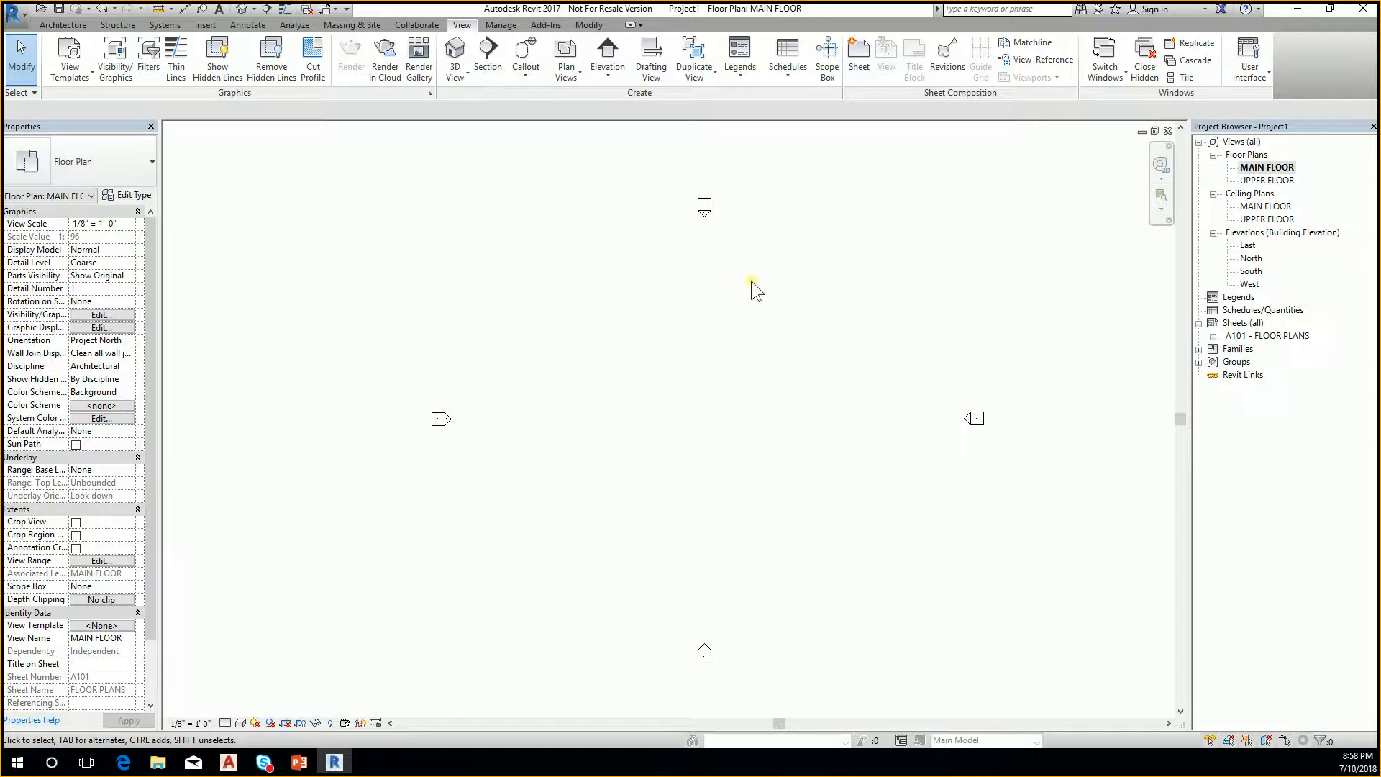
In the MAIN FLOOR plan's visibility/graphic overrides, set the cut pattern of the Walls category to Solid fill
left_click(101, 315)
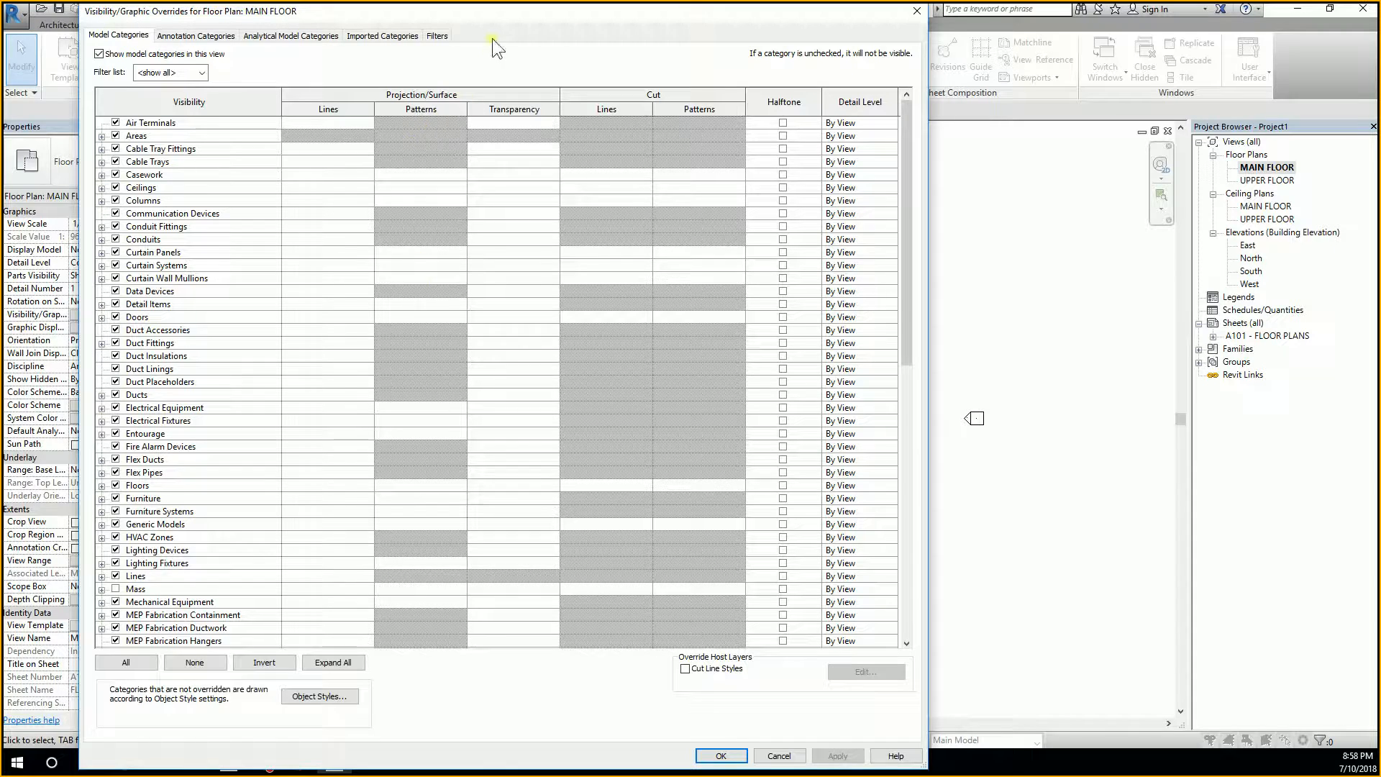
left_click_drag(508, 14, 575, 11)
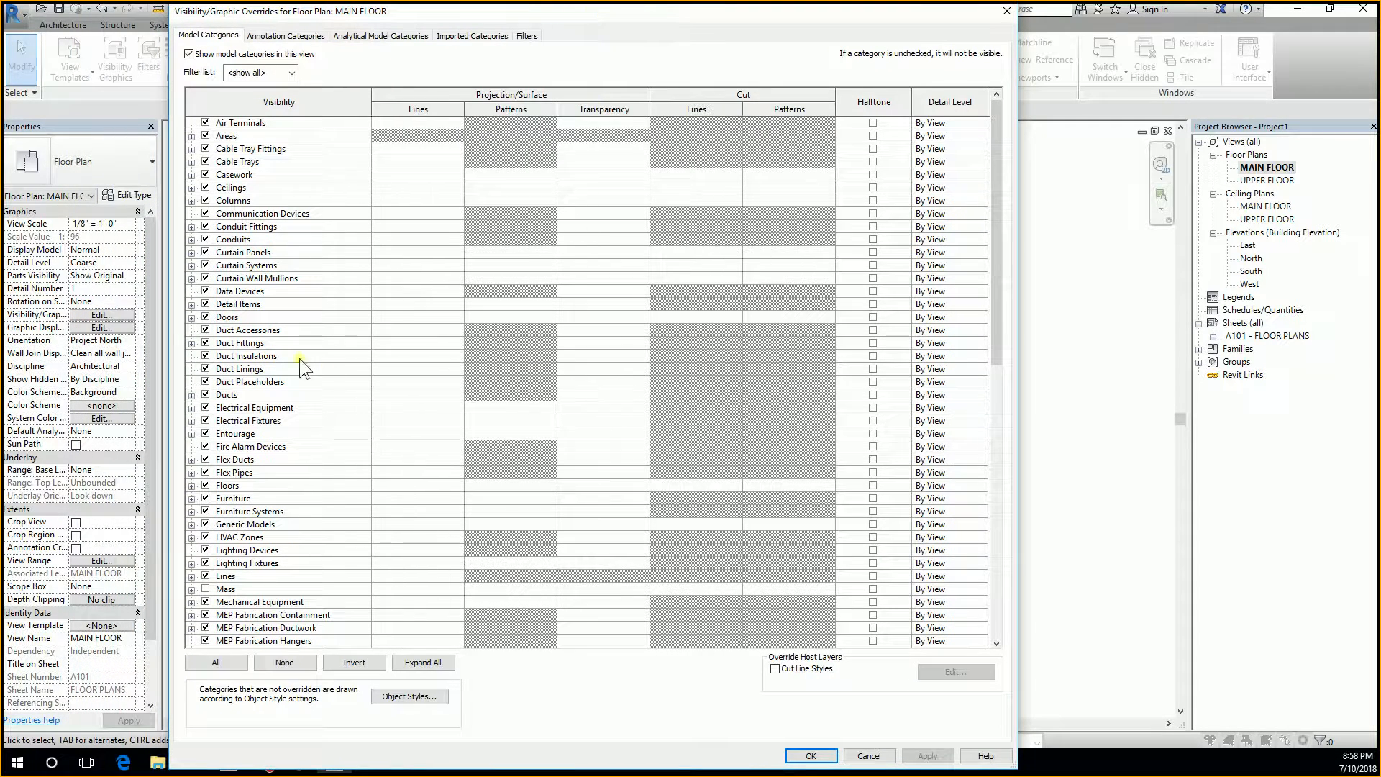
left_click(359, 356)
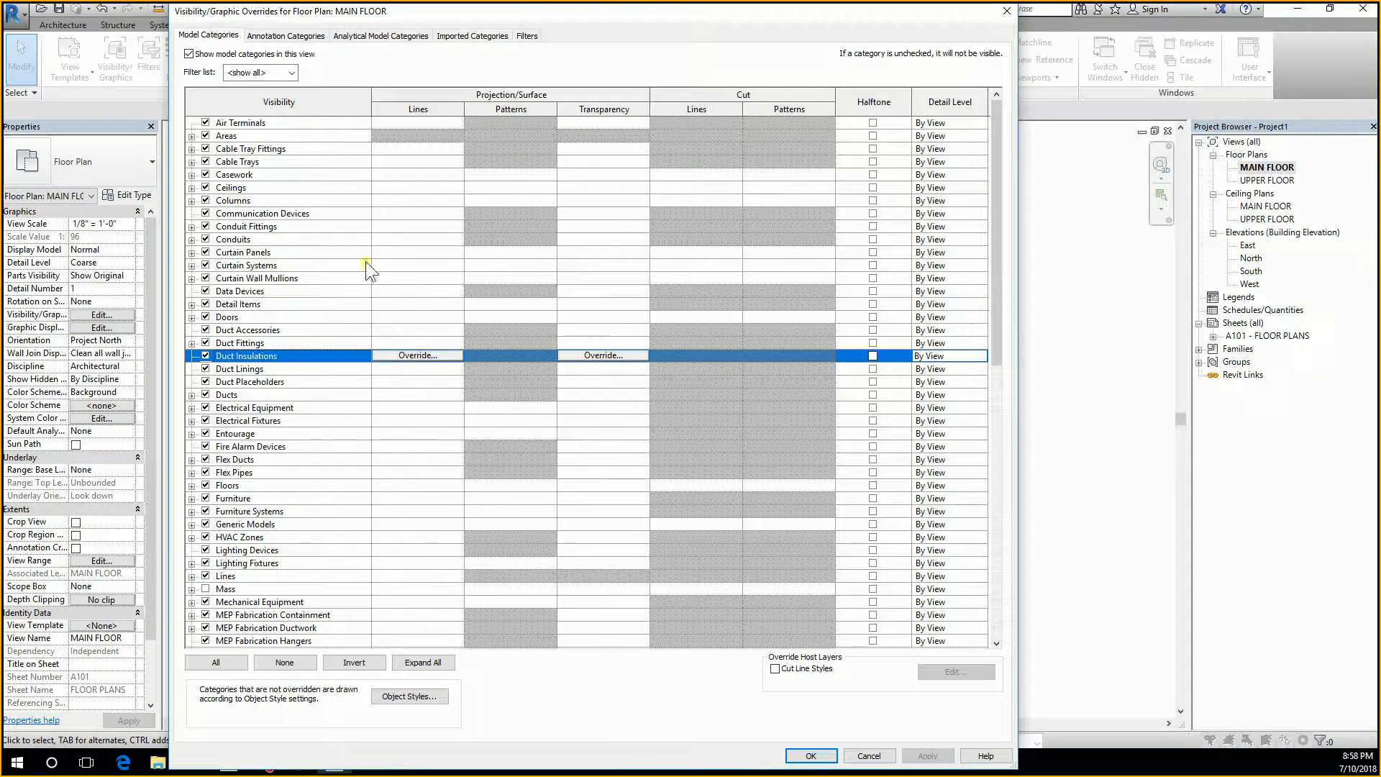
scroll(416, 469, "down", 10)
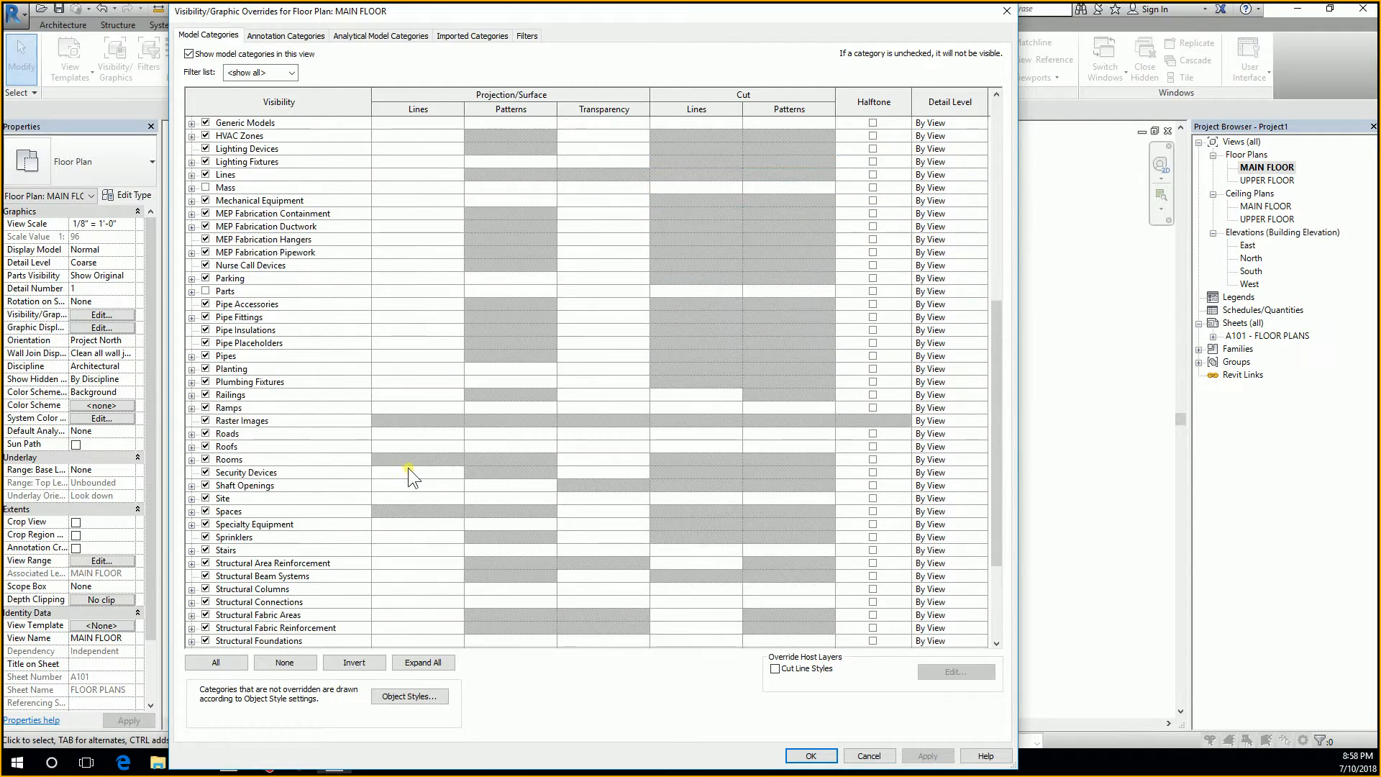
scroll(408, 468, "down", 4)
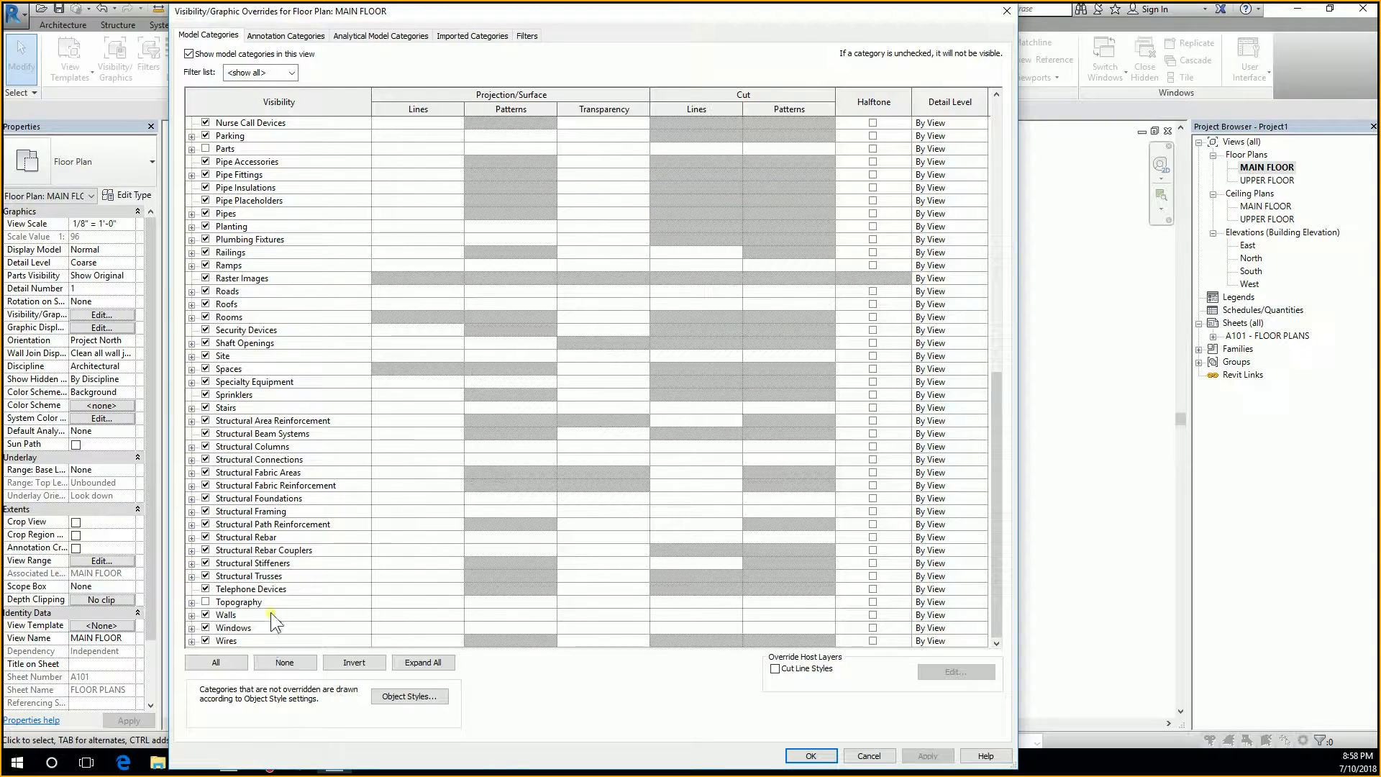
left_click(676, 615)
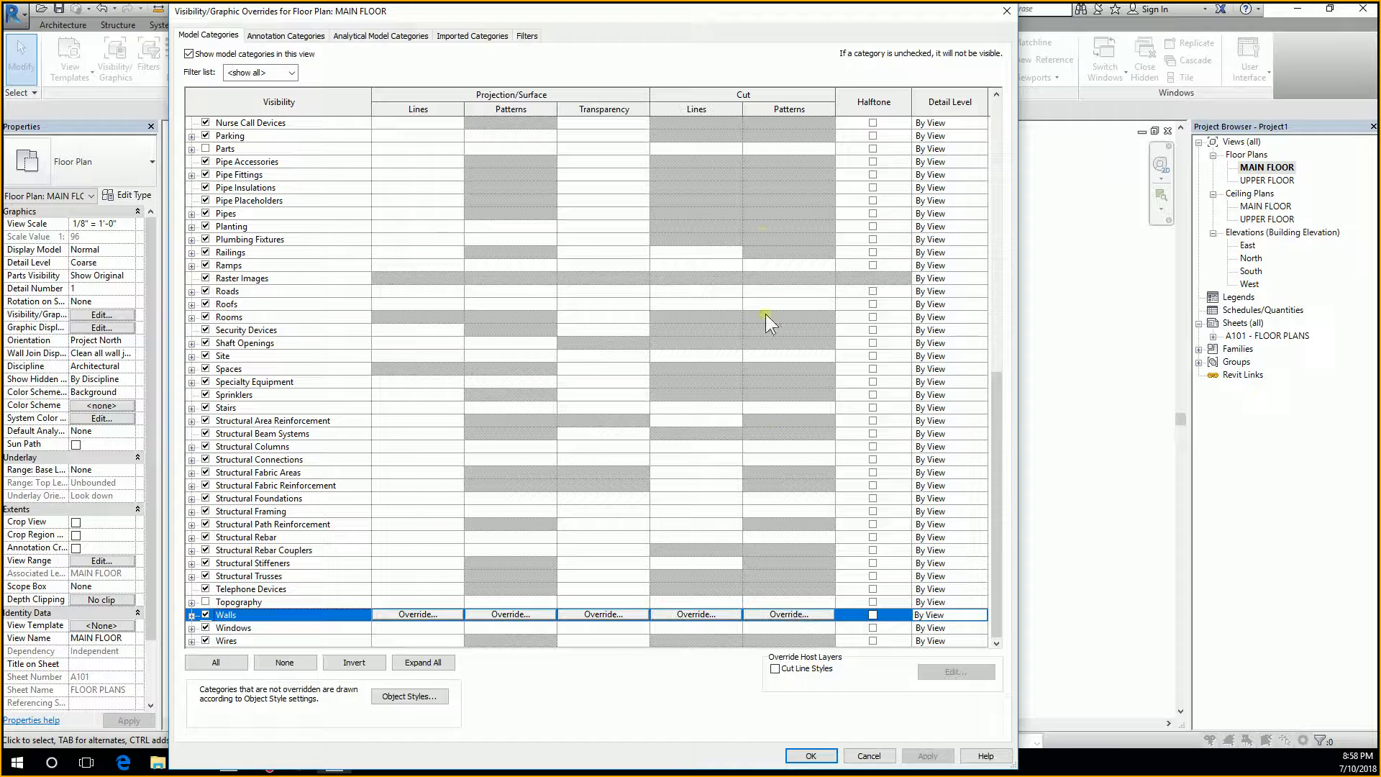
left_click(790, 615)
left_click(676, 314)
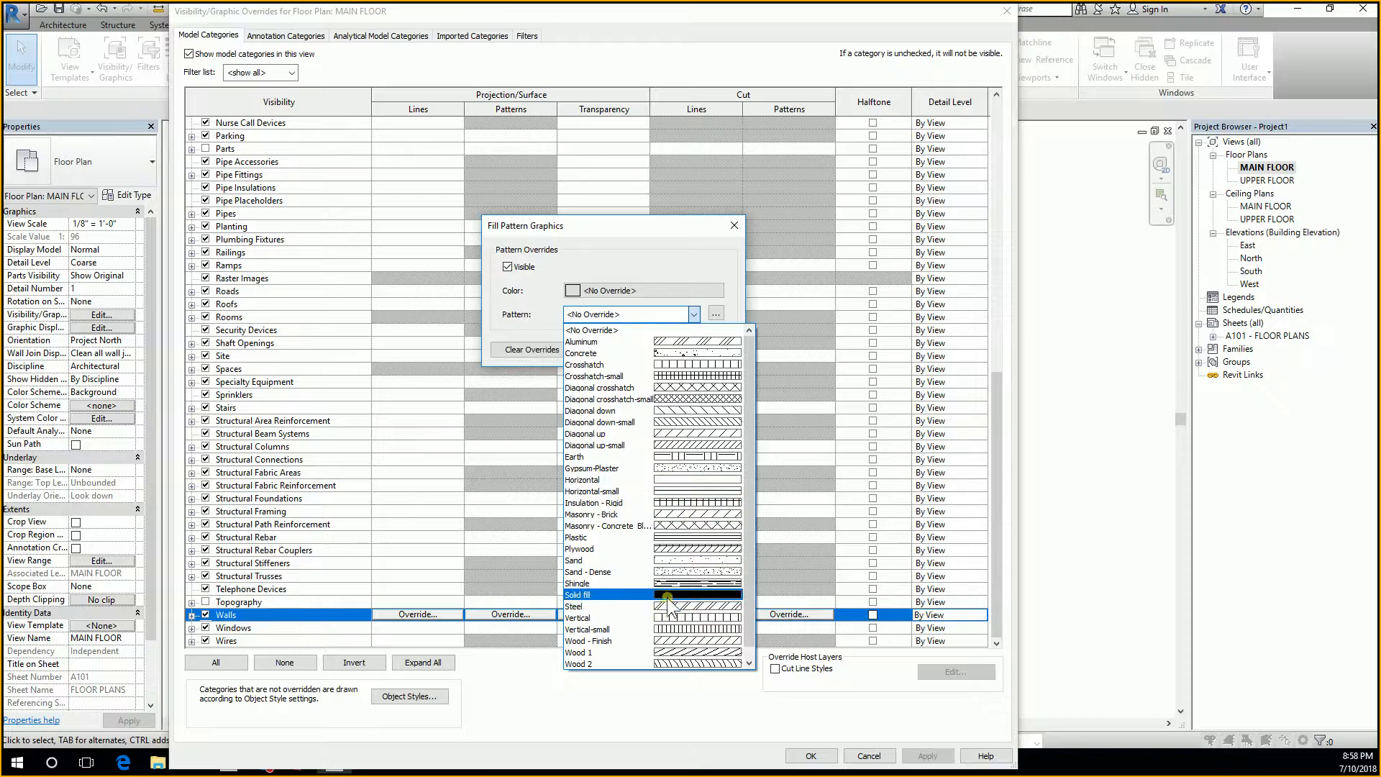
left_click(669, 594)
Set the Walls cut pattern color to black and apply the visibility/graphic overrides
left_click(646, 289)
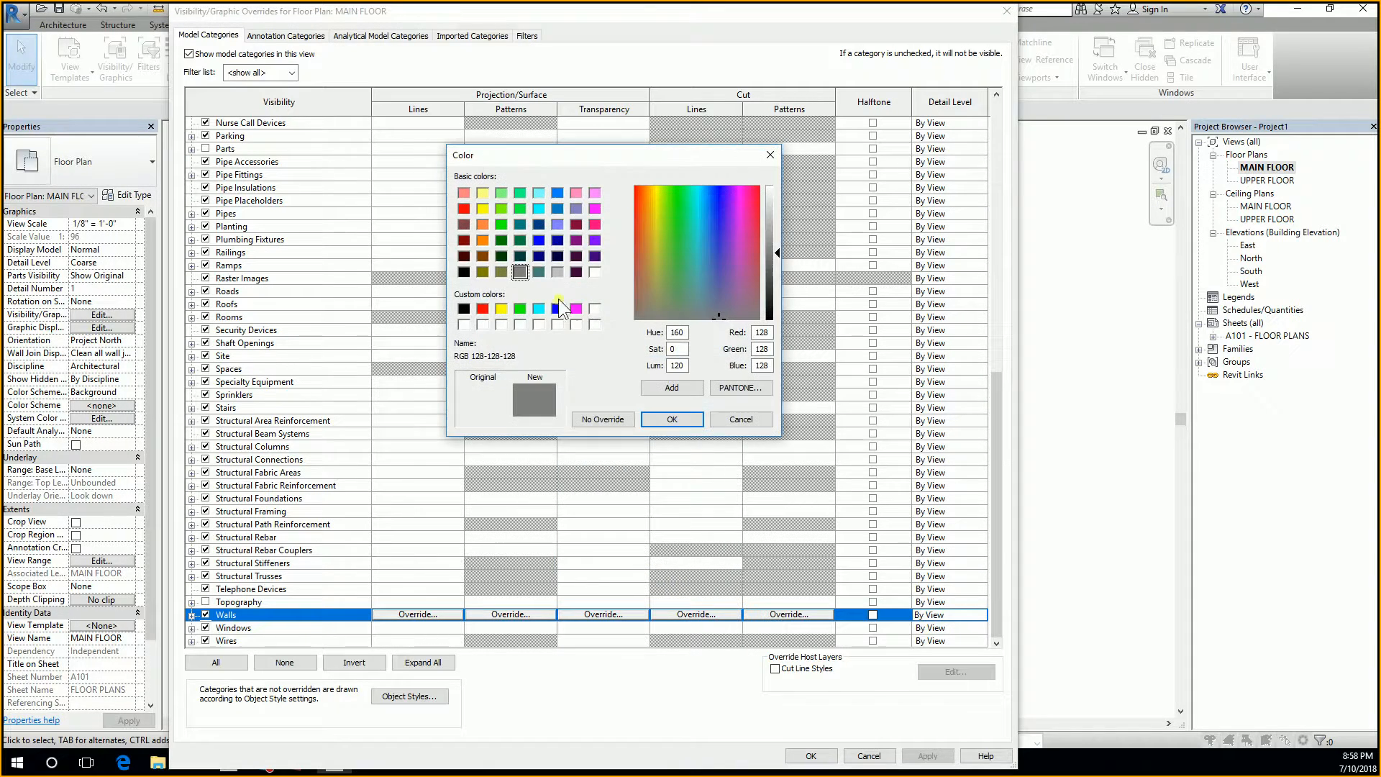
left_click(464, 272)
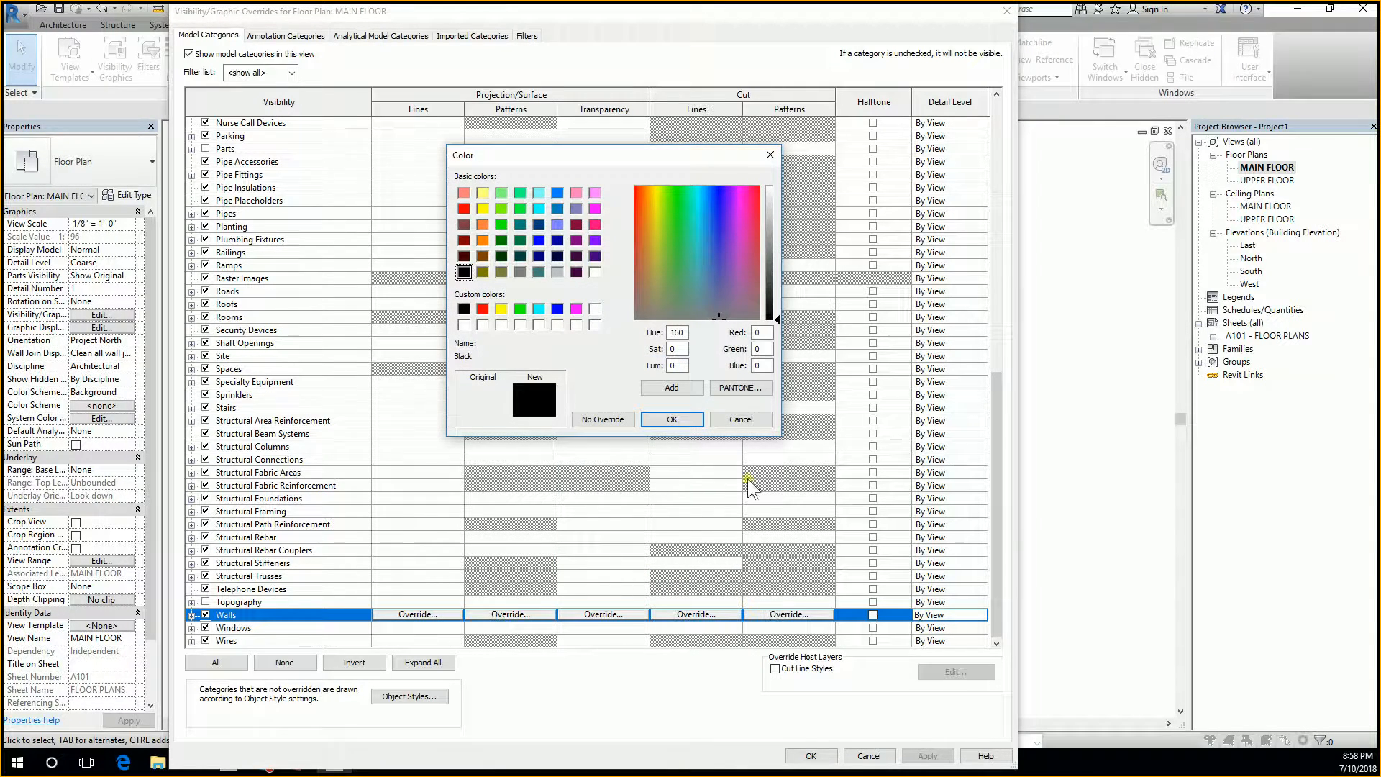
left_click(675, 420)
left_click(660, 351)
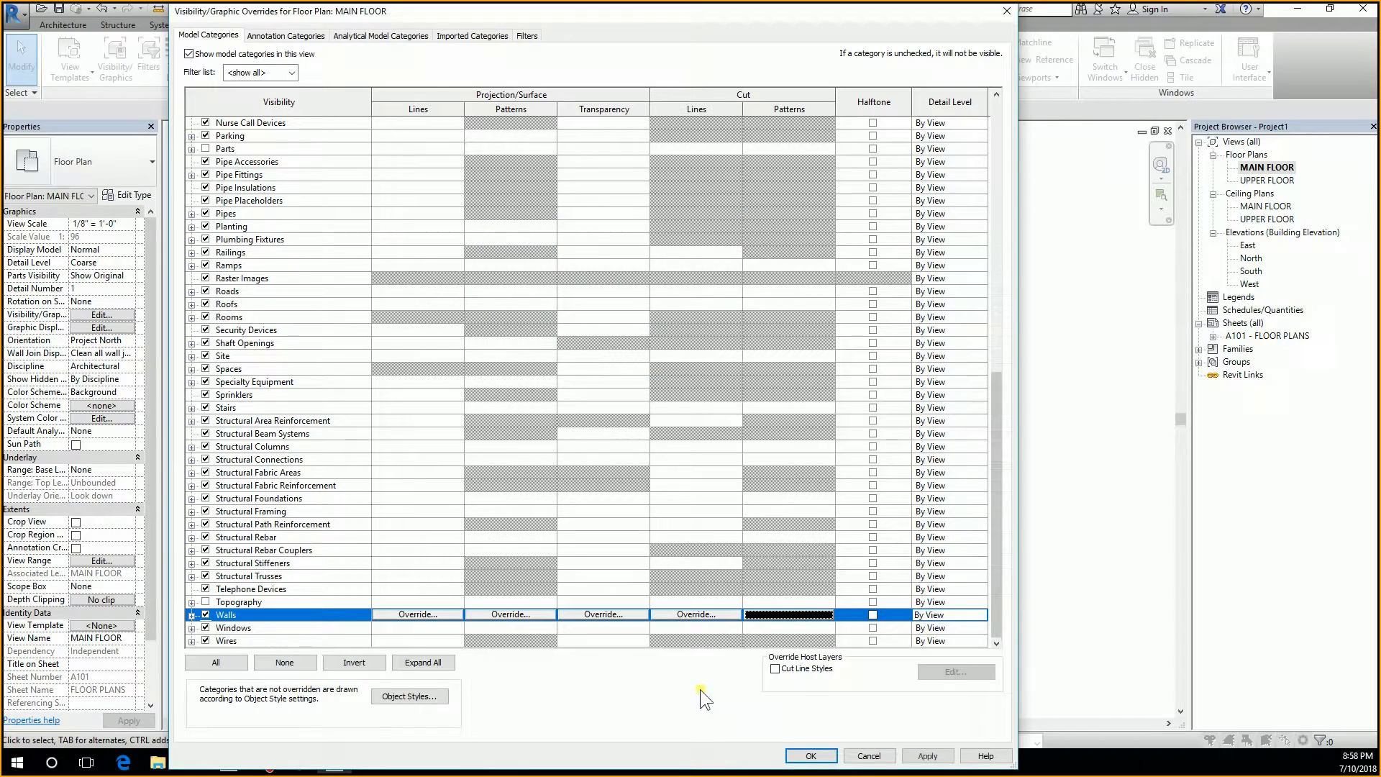
left_click(808, 756)
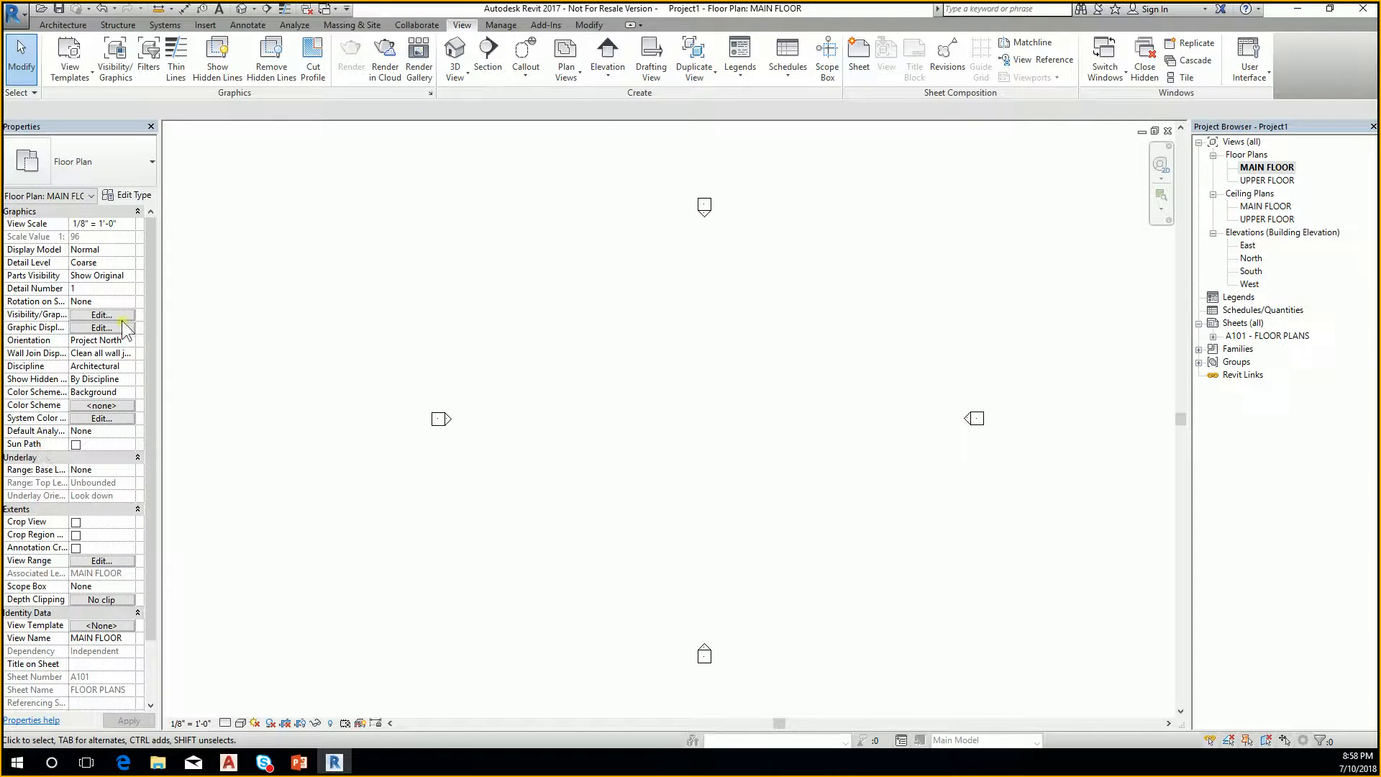
In the MAIN FLOOR plan's visibility/graphic overrides, set the projection/surface pattern of the Floors category to Diagonal crosshatch
left_click(125, 315)
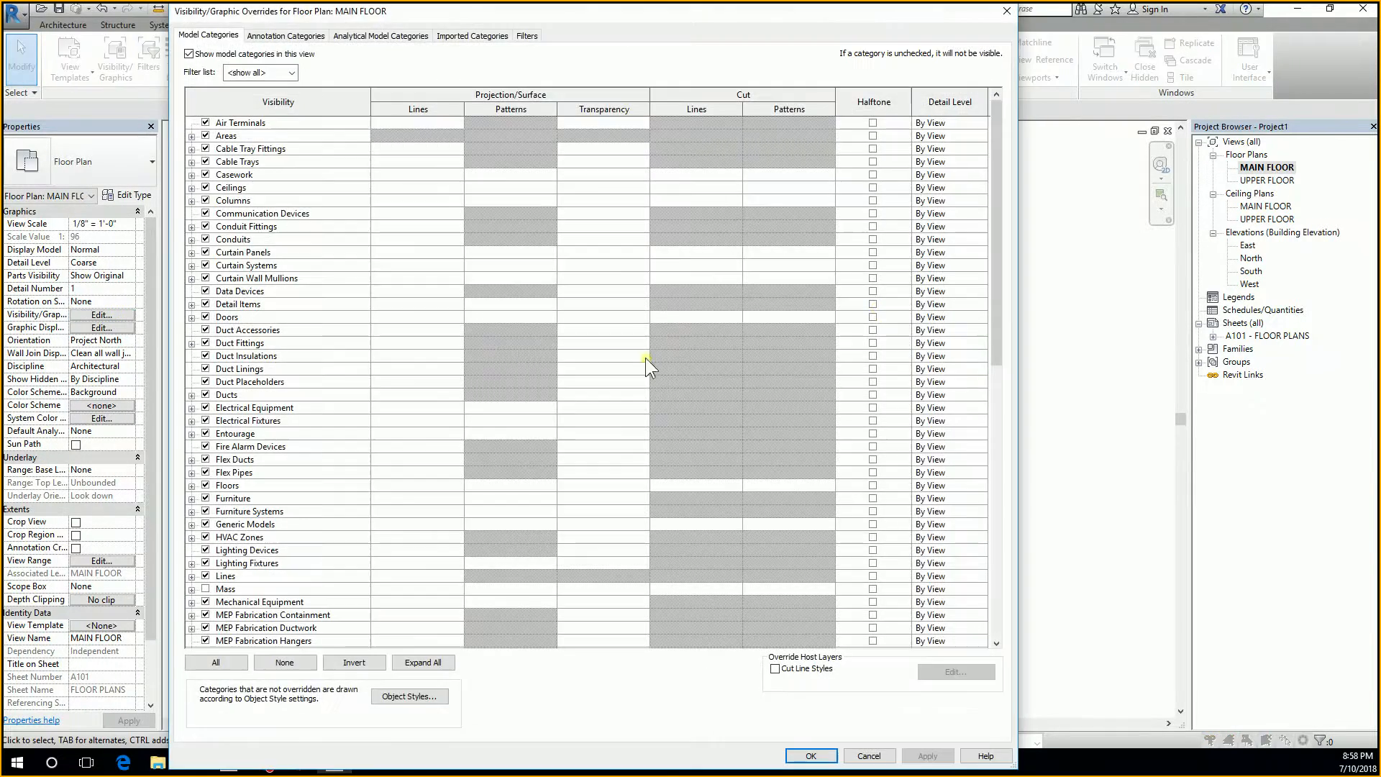
left_click(308, 485)
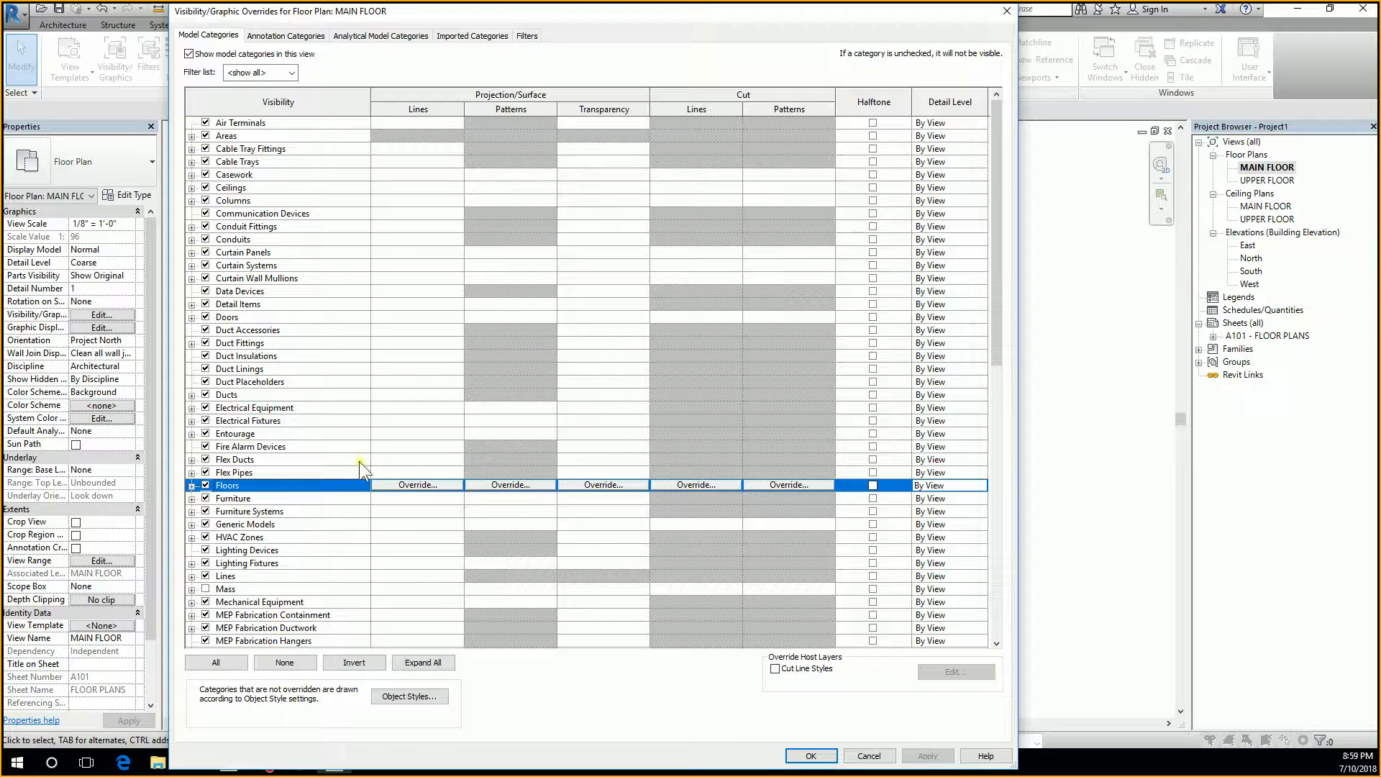
left_click(510, 485)
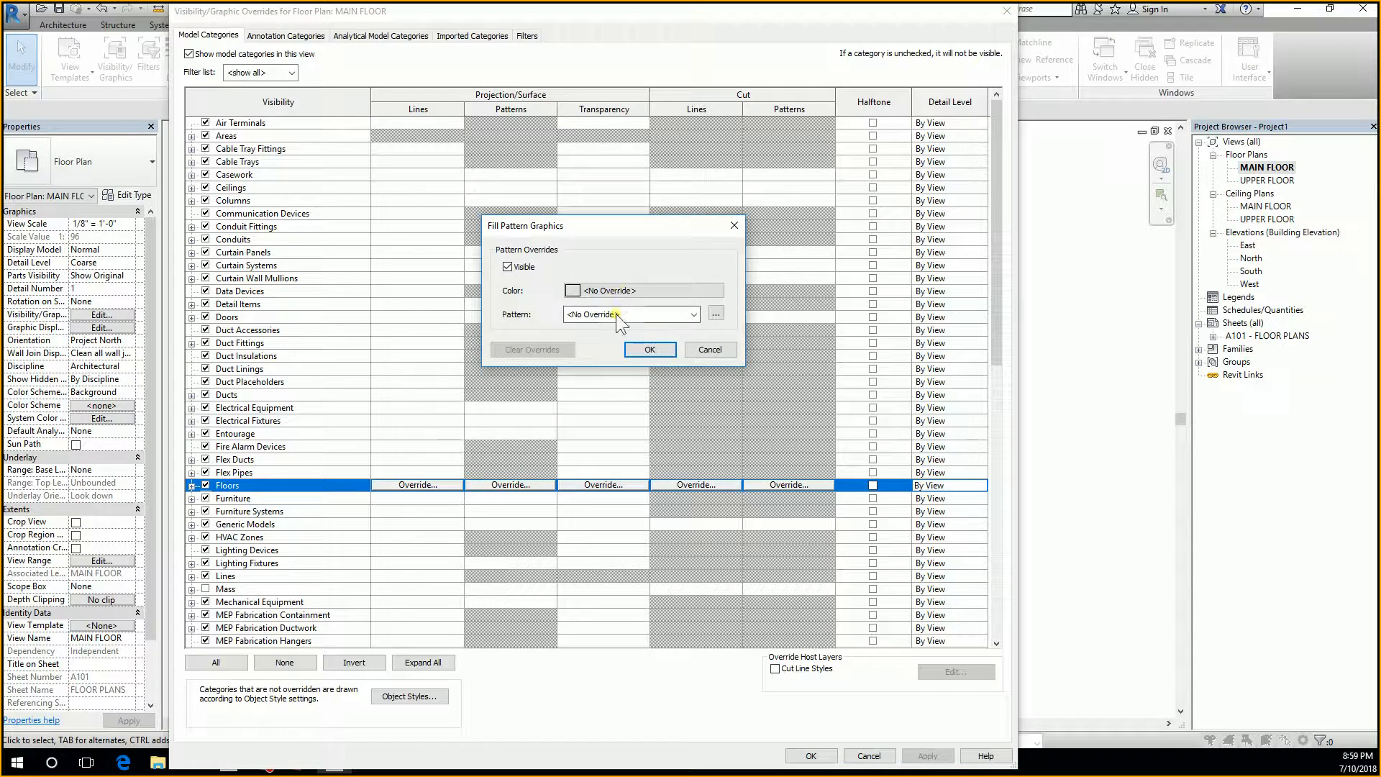
left_click(616, 314)
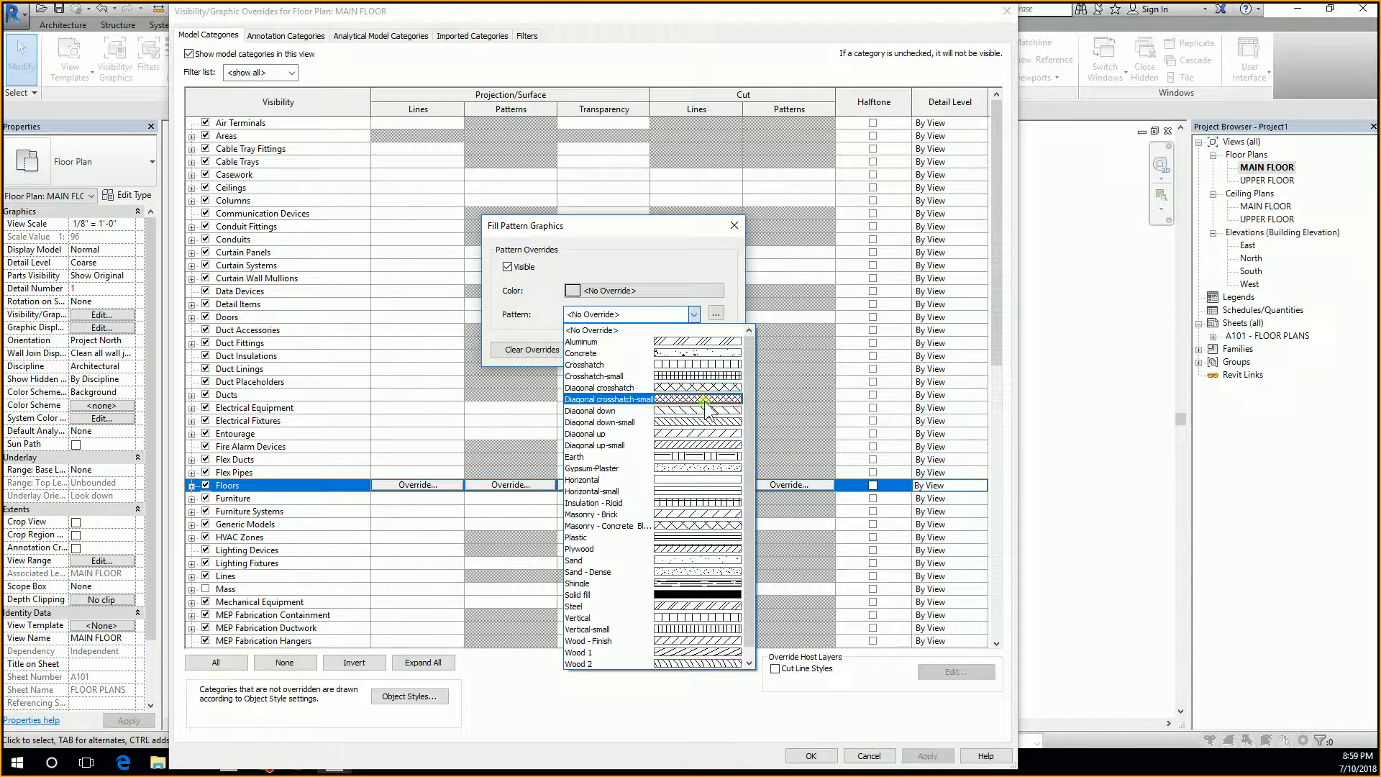
left_click(697, 388)
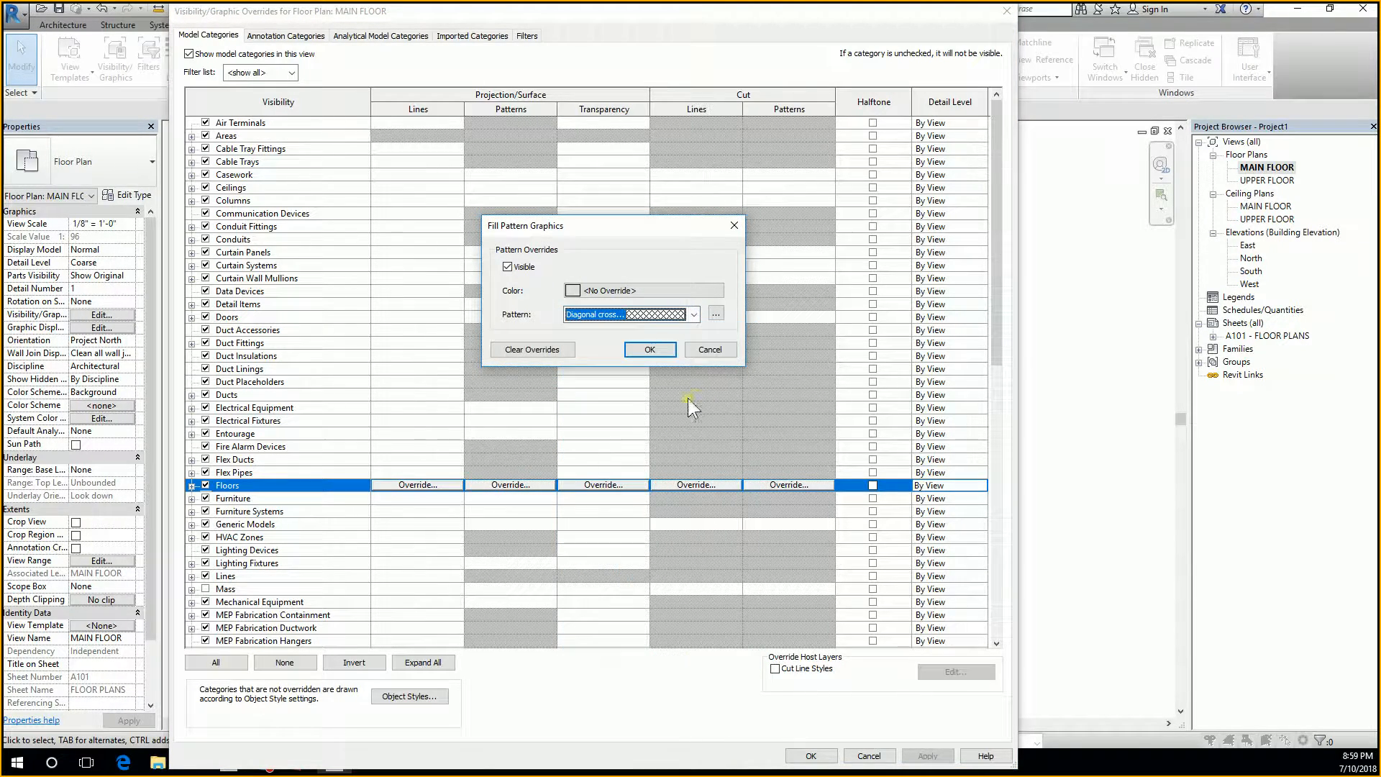
left_click(648, 348)
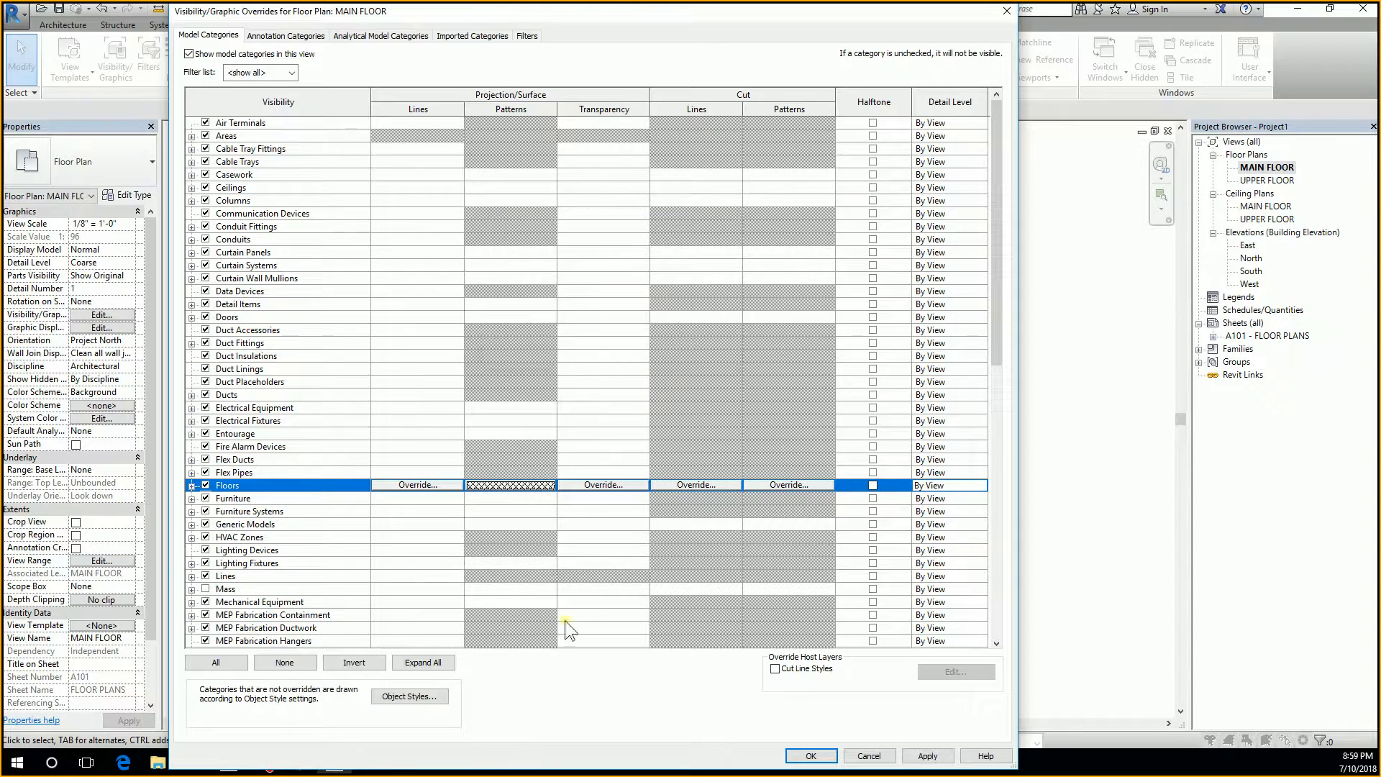
Set the Floors projection/surface pattern color to black and apply the visibility/graphic overrides
left_click(530, 487)
left_click(604, 291)
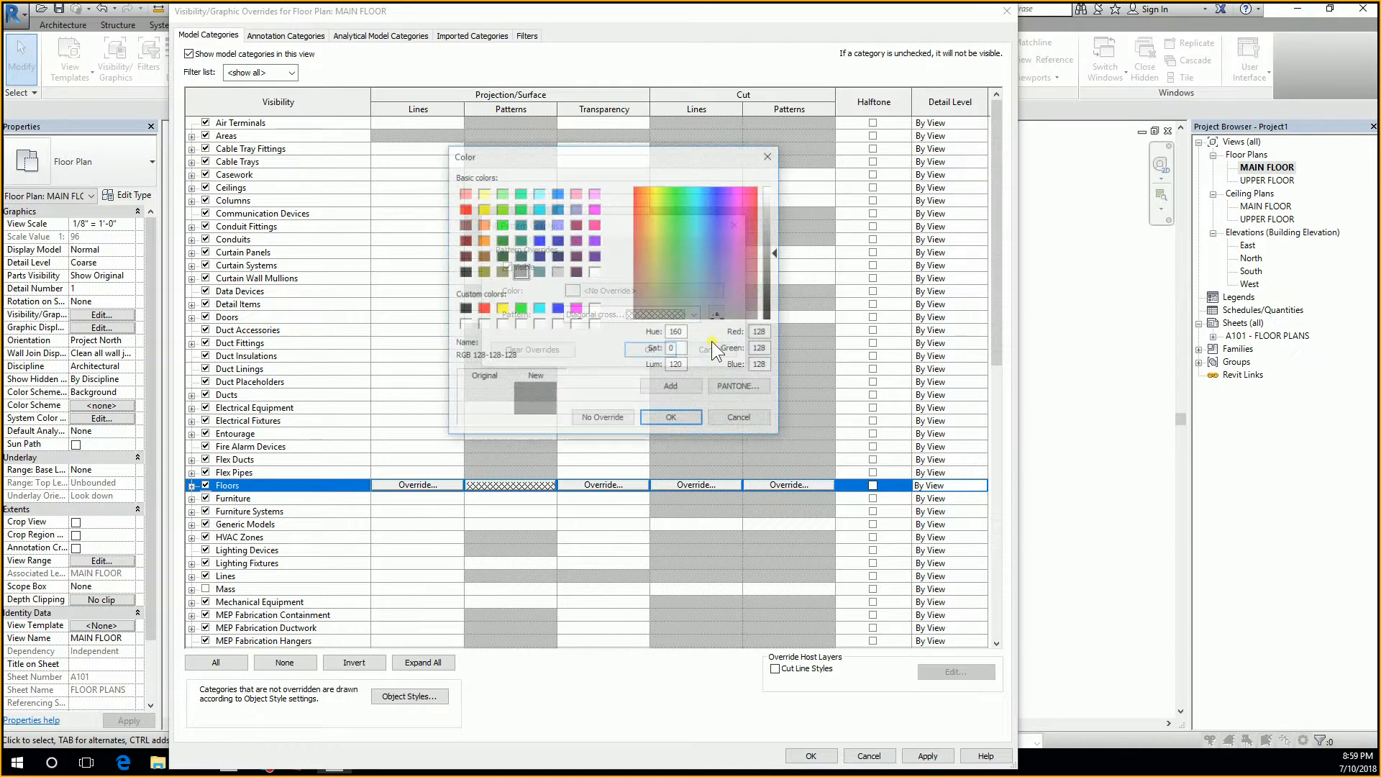
left_click(463, 272)
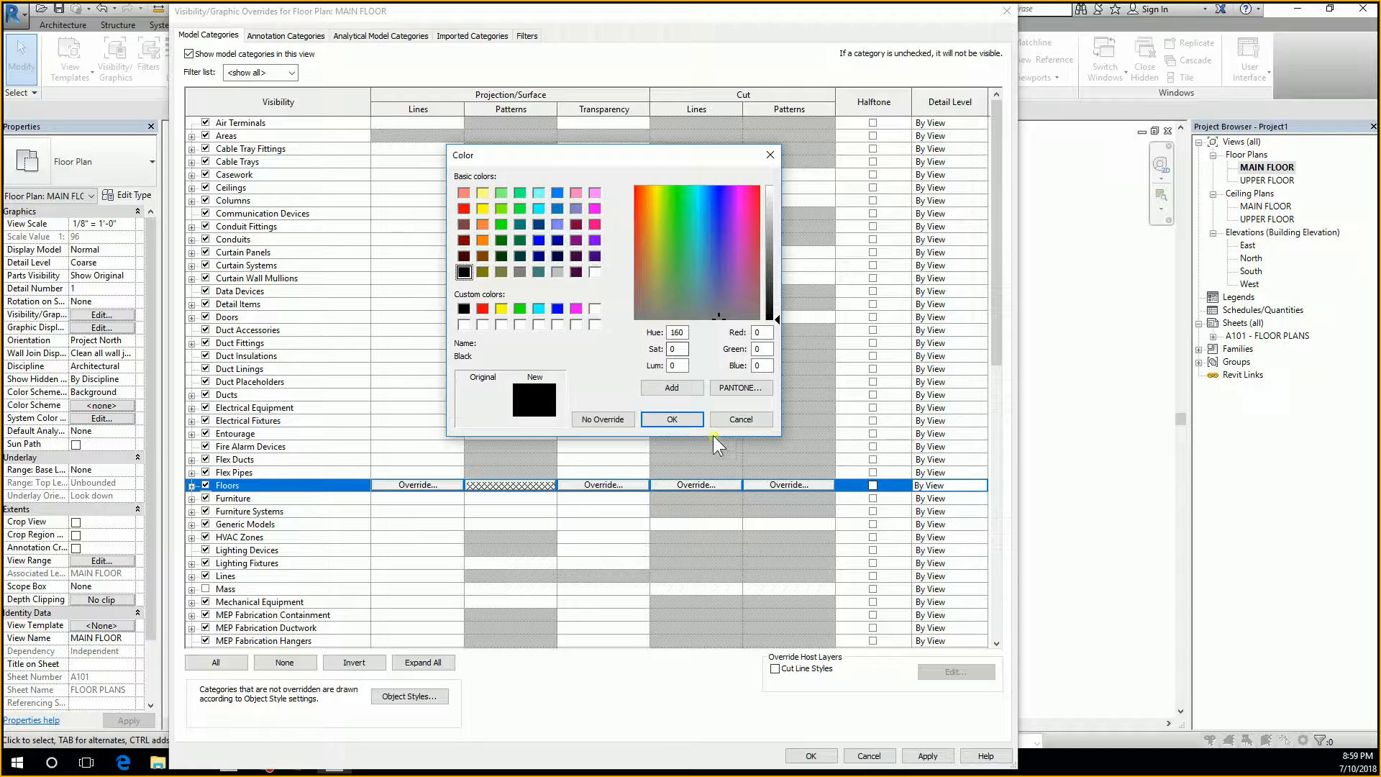
left_click(673, 419)
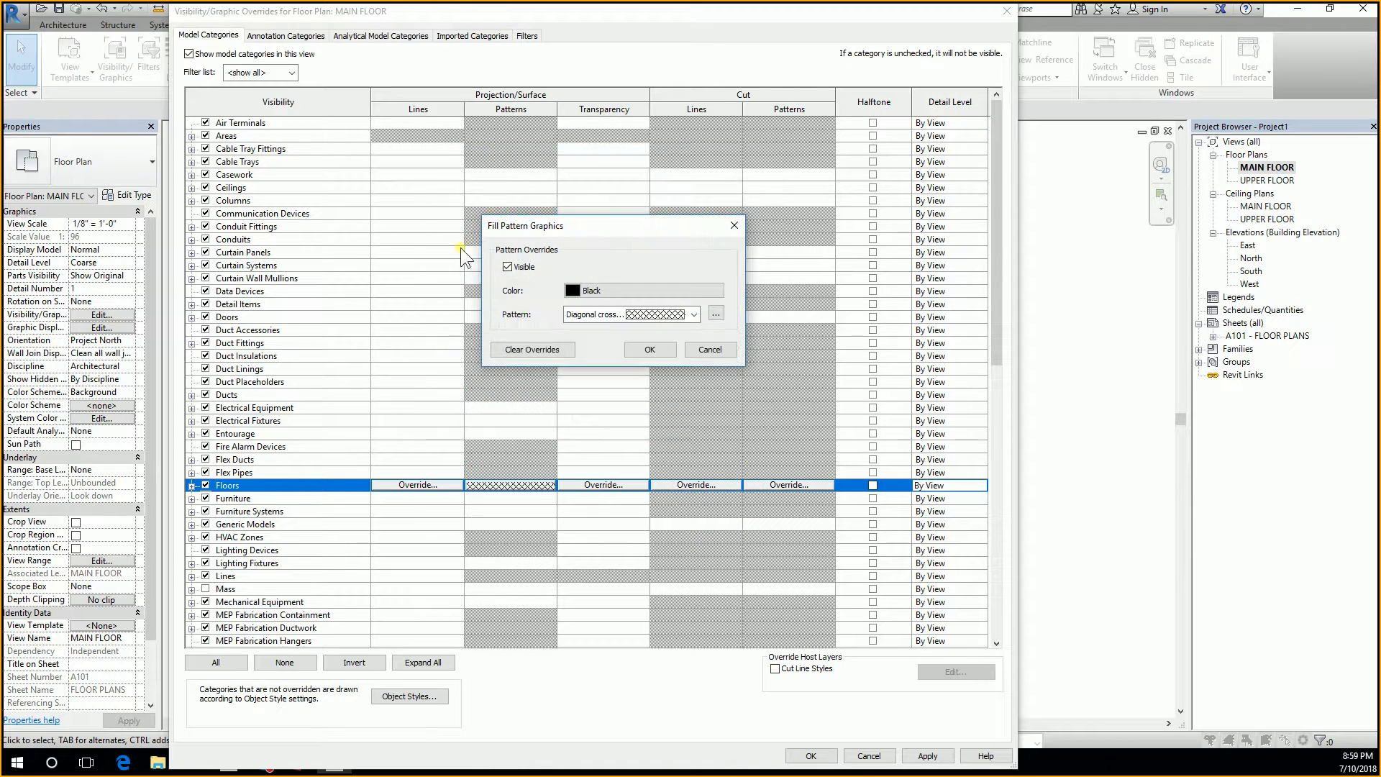
left_click(655, 347)
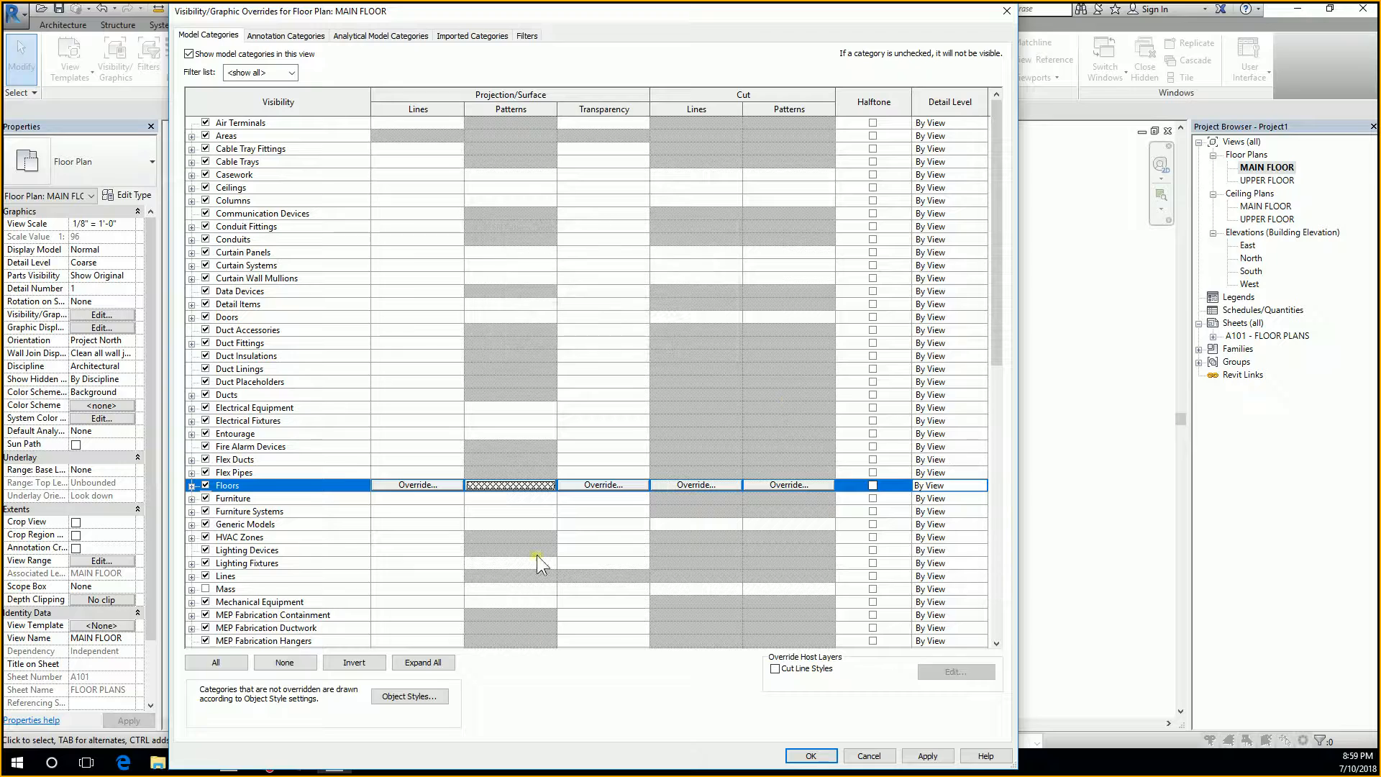
left_click(811, 755)
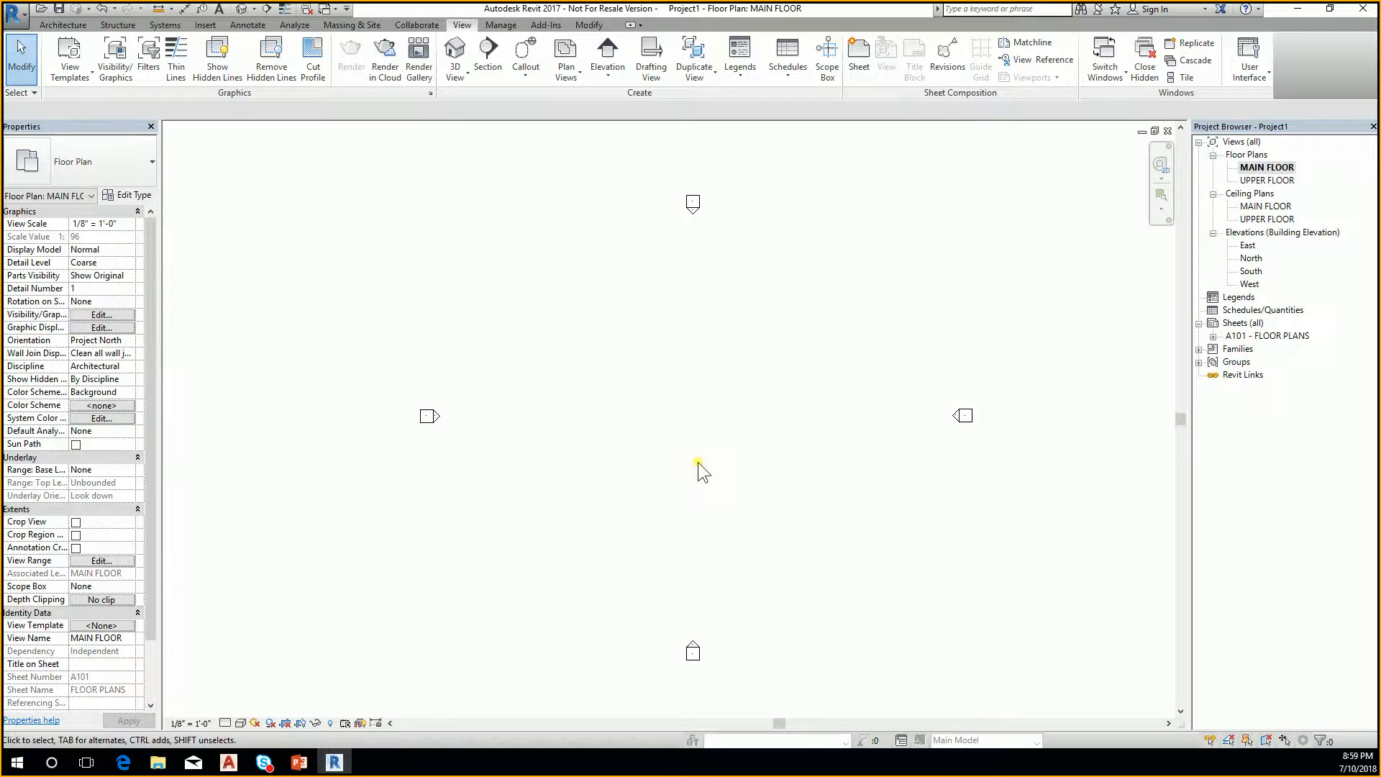
scroll(702, 460, "up", 1)
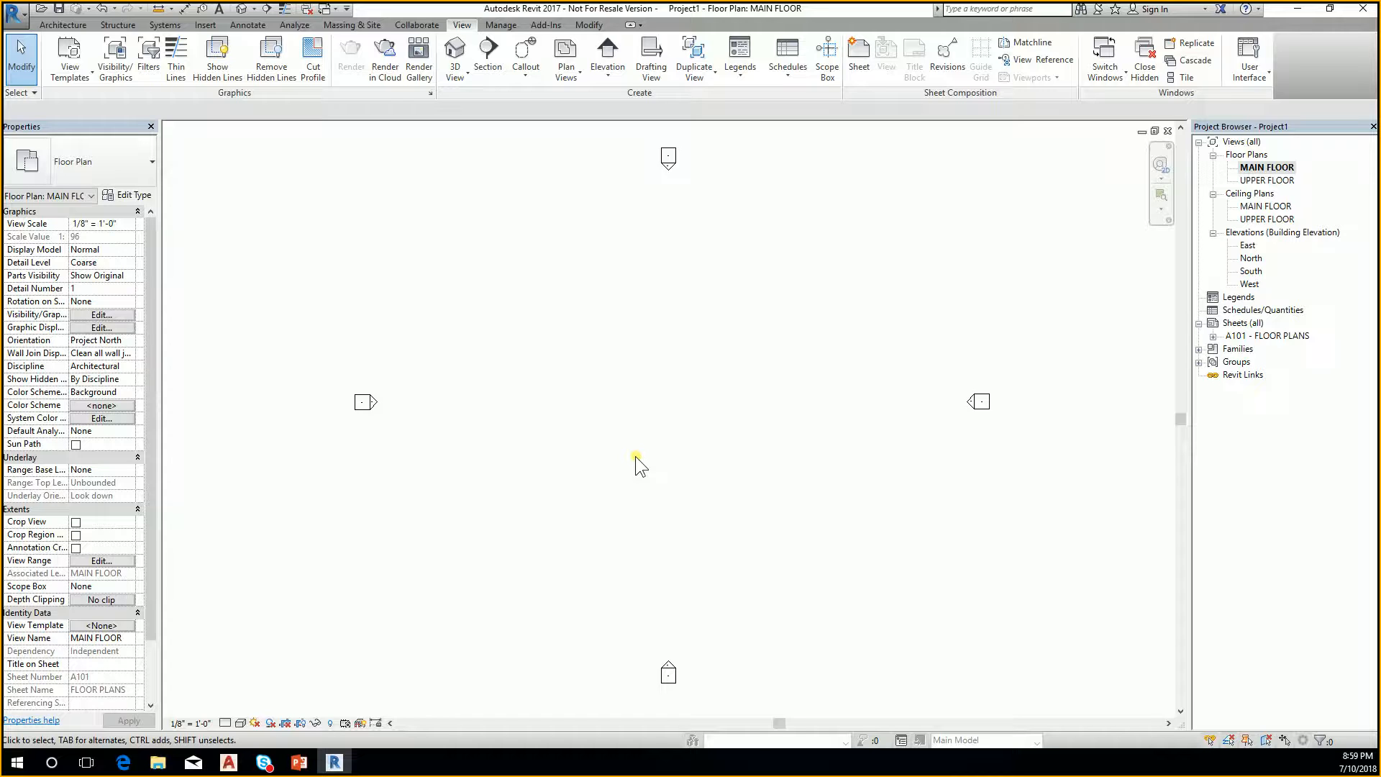
left_click(1282, 181)
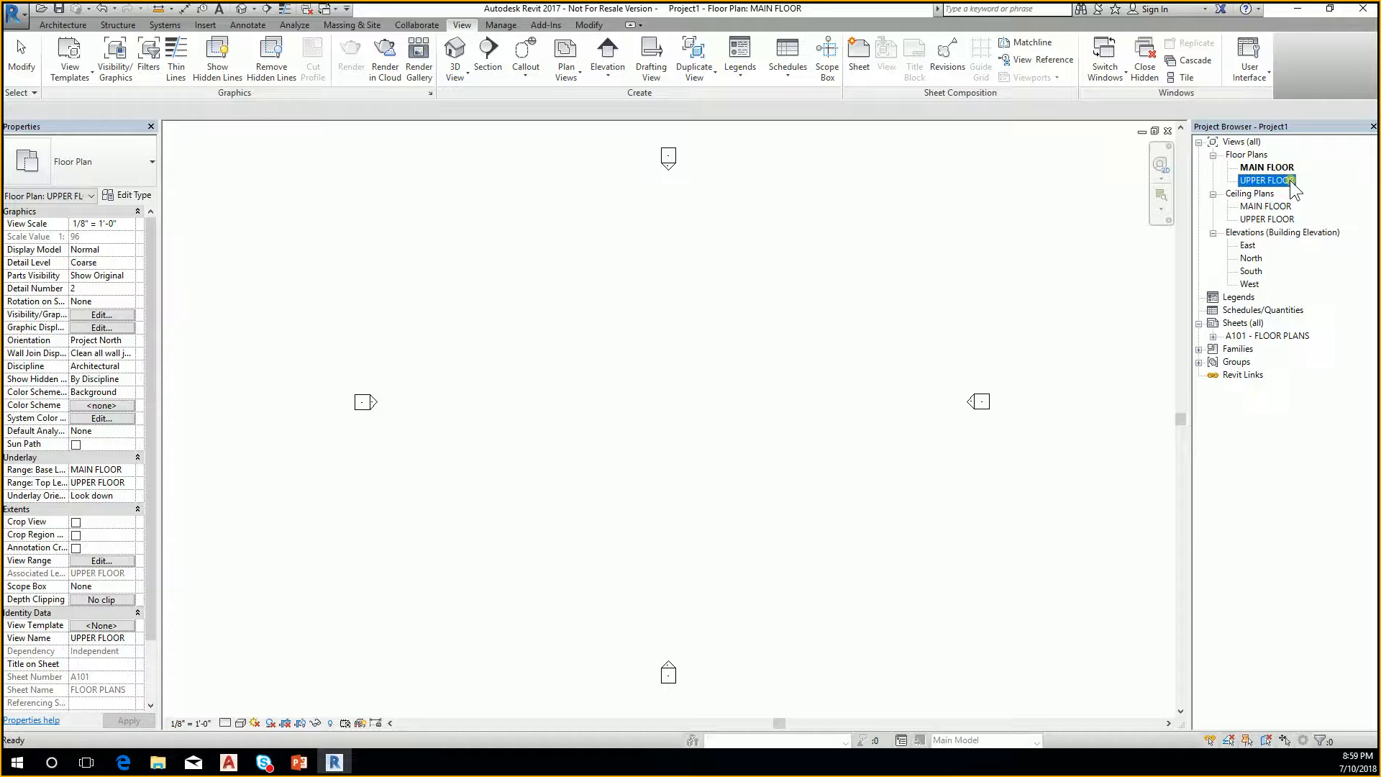
left_click(714, 408)
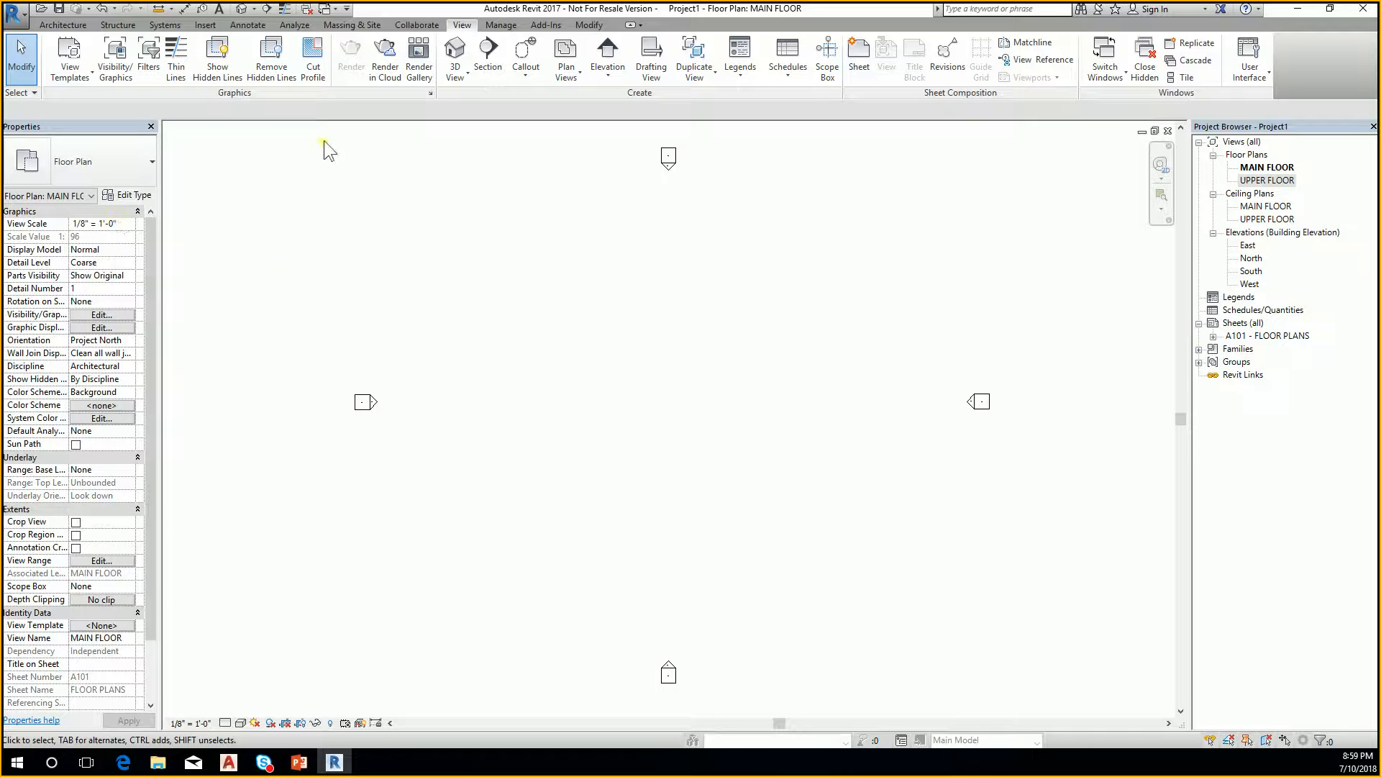
Create a view template named FLOOR PLANS from the current MAIN FLOOR view, keeping all its properties included
left_click(81, 71)
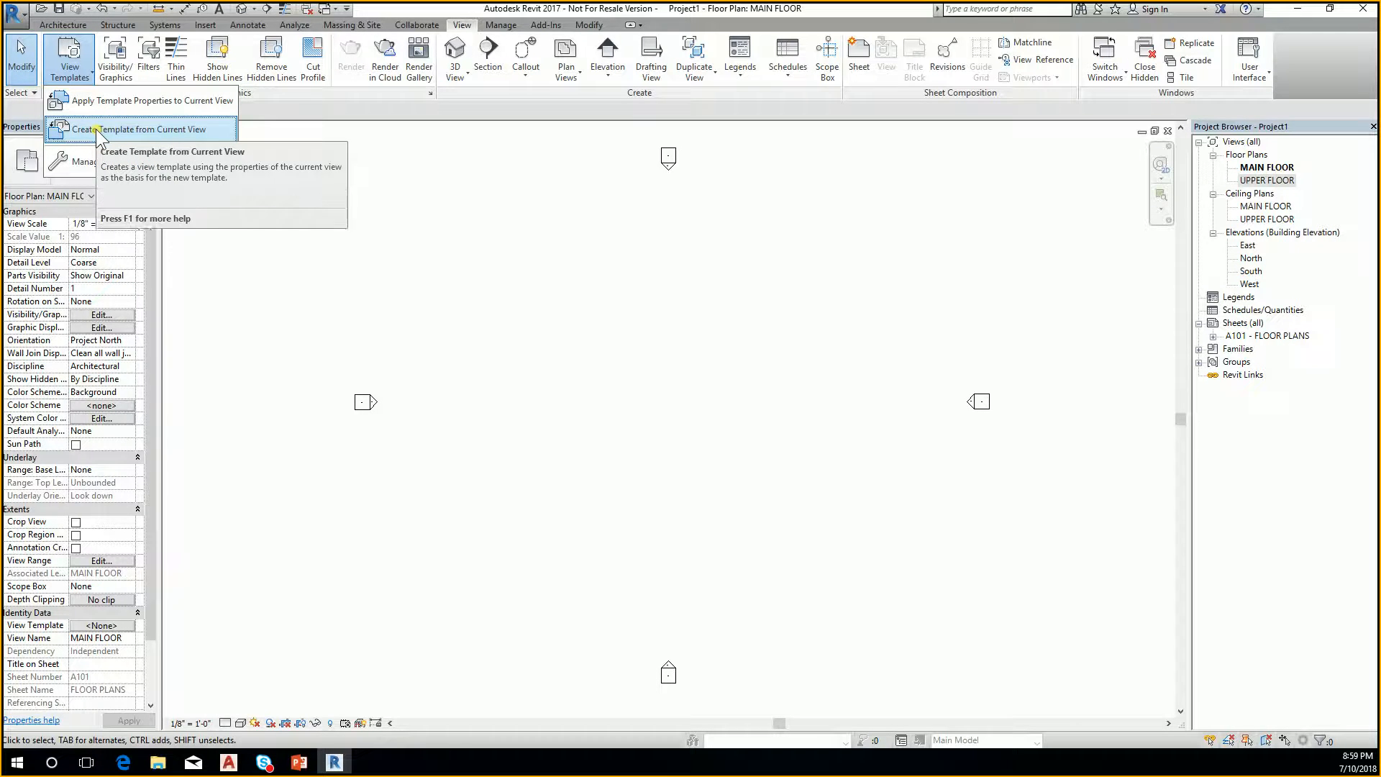
left_click(150, 129)
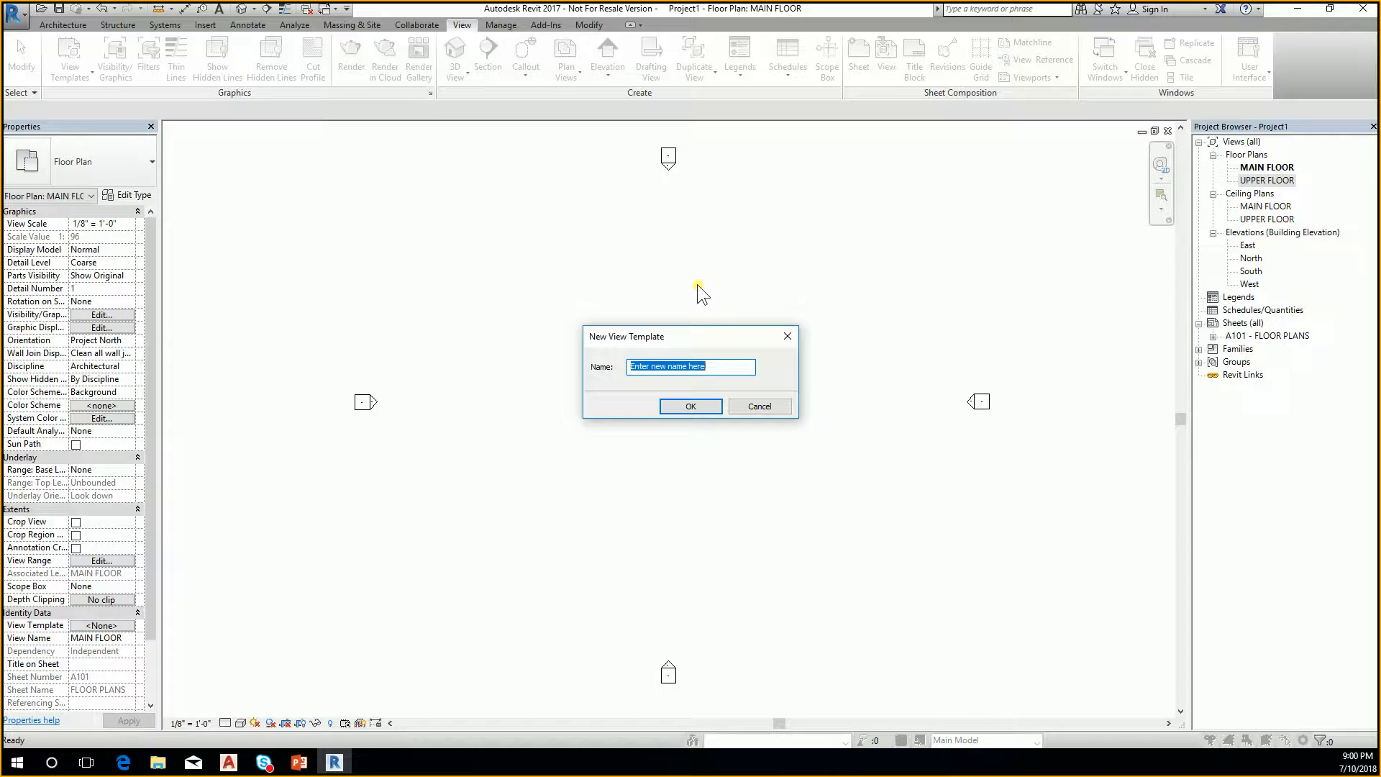
type("FLOOR PLANS")
left_click(680, 412)
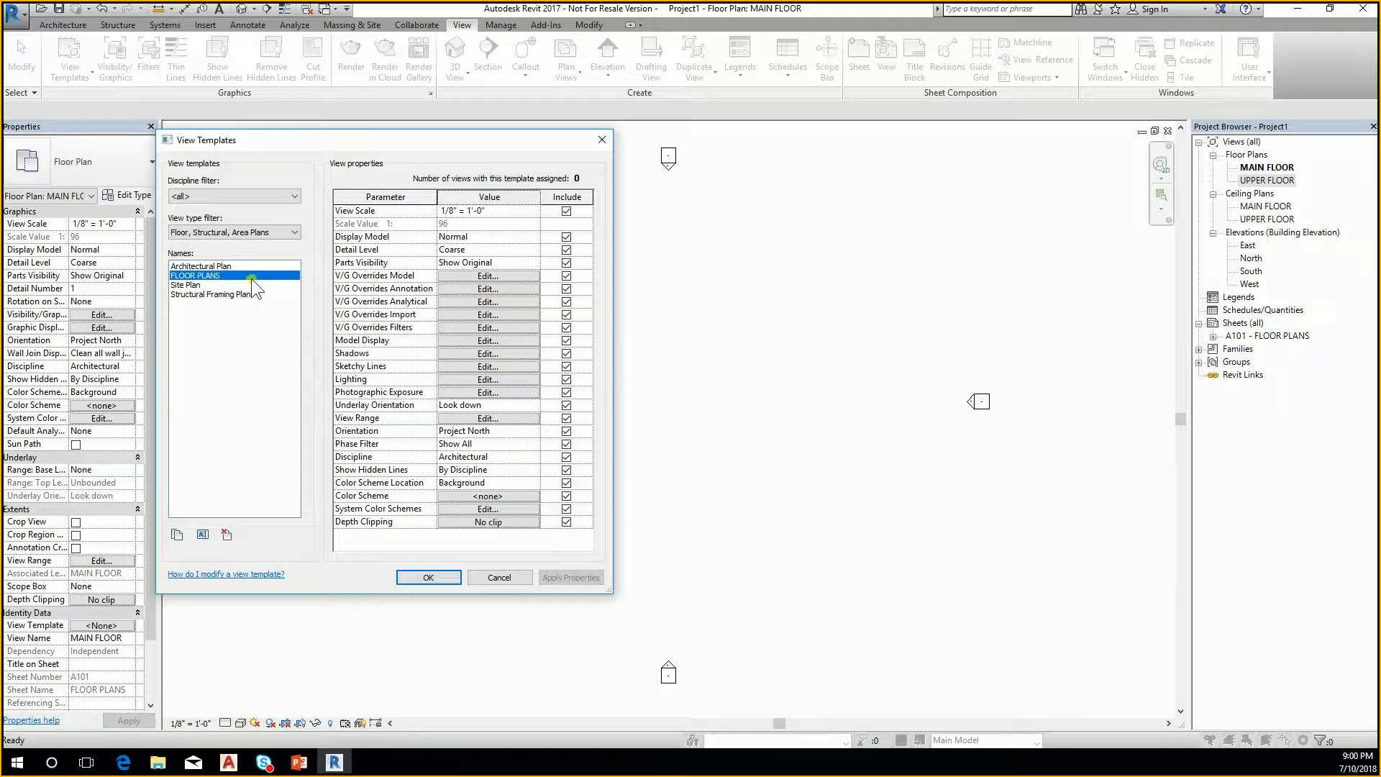
left_click(428, 578)
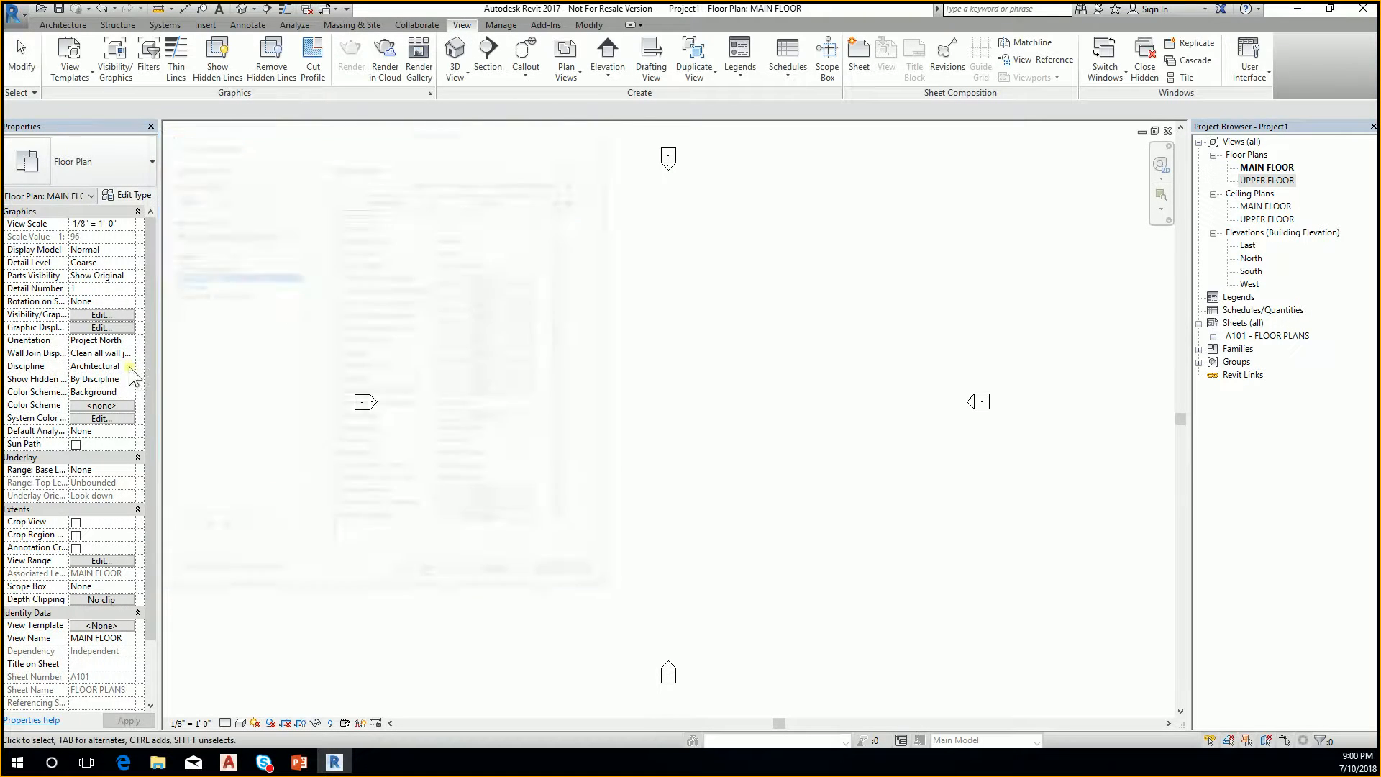
Assign the FLOOR PLANS view template to the MAIN FLOOR floor plan view
left_click(119, 625)
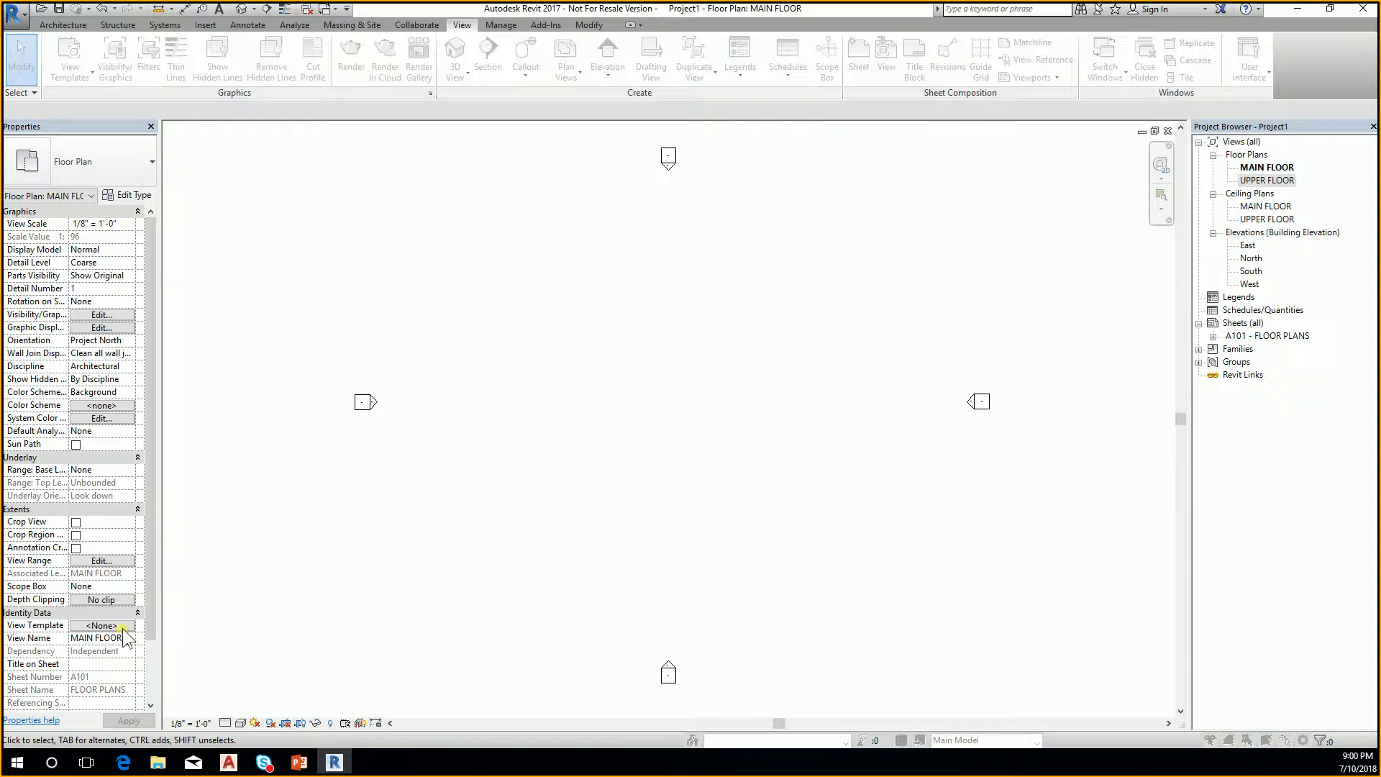
left_click(499, 577)
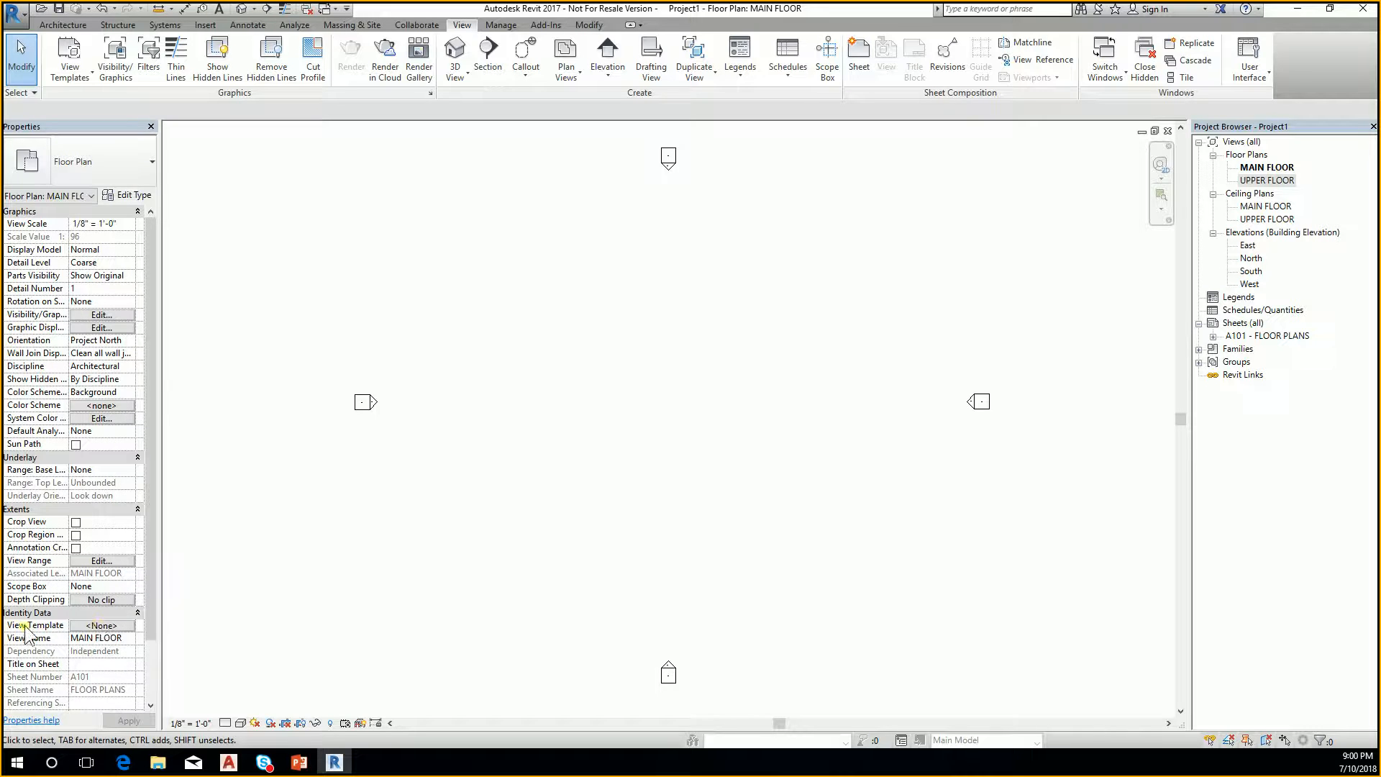
left_click(123, 625)
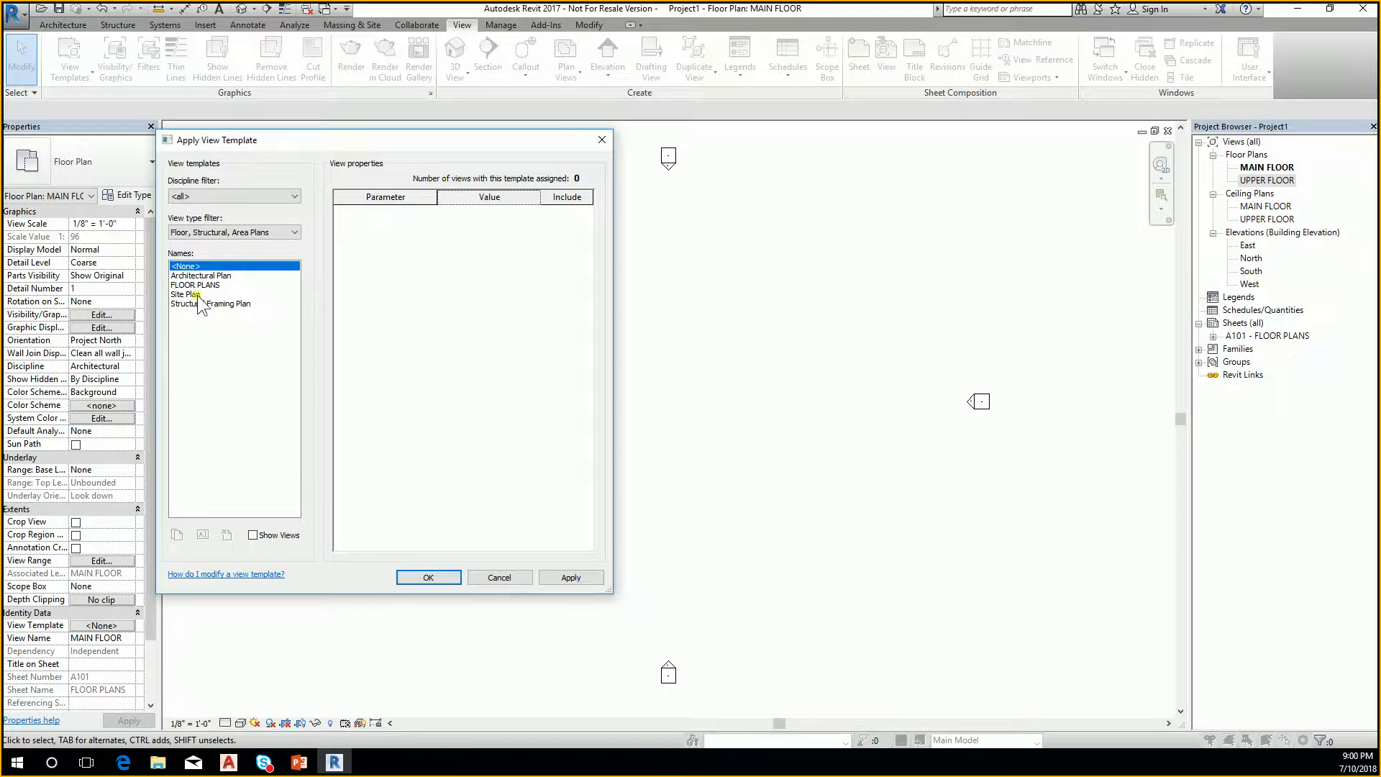
left_click(208, 286)
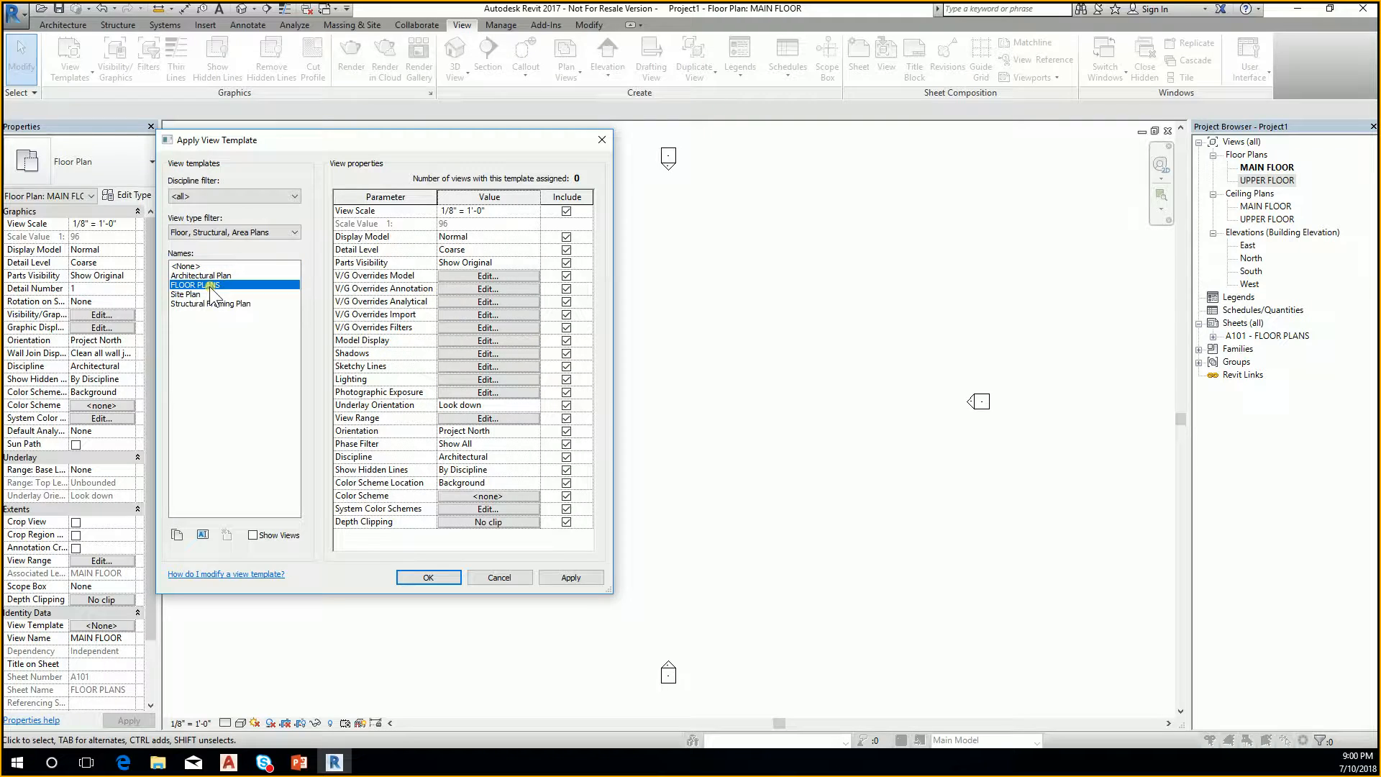
left_click(432, 578)
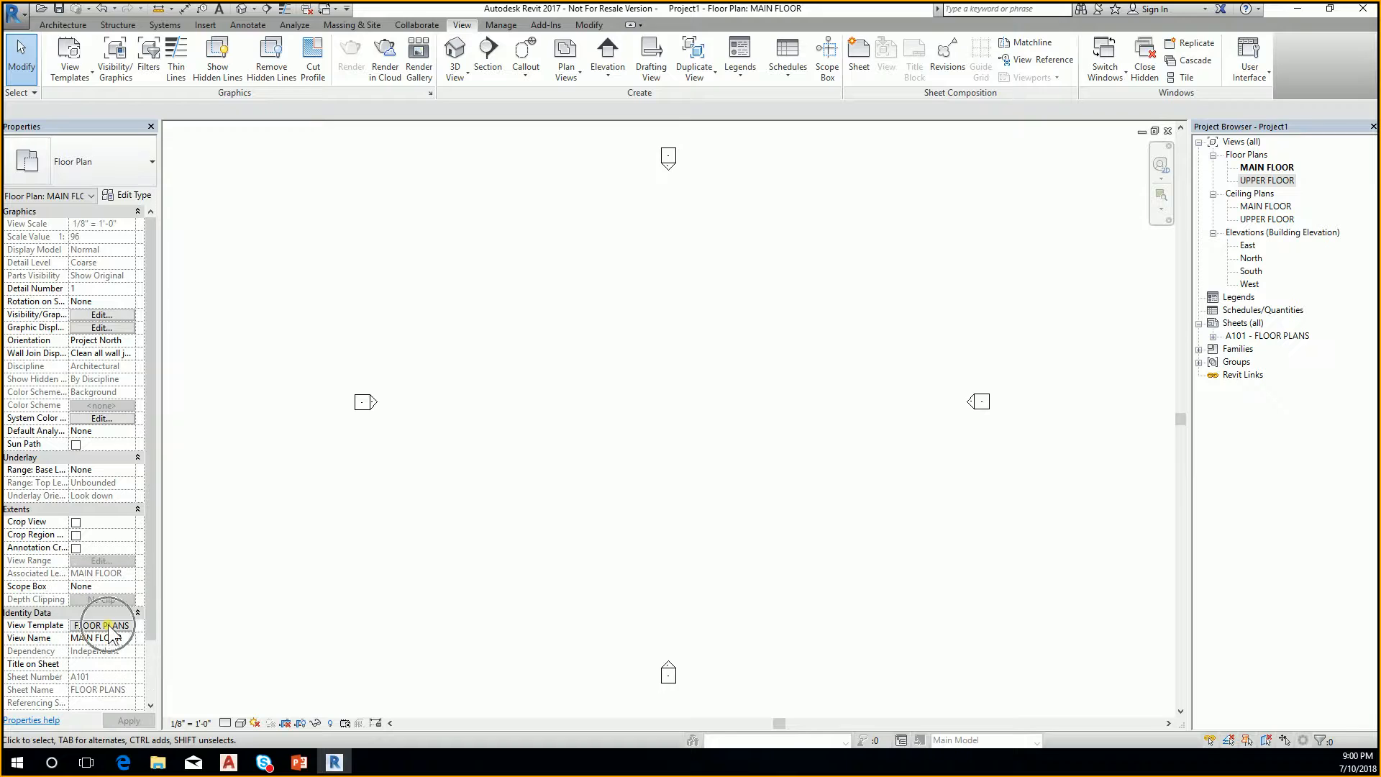
Open the UPPER FLOOR floor plan view and assign the FLOOR PLANS view template to it
double_click(1272, 181)
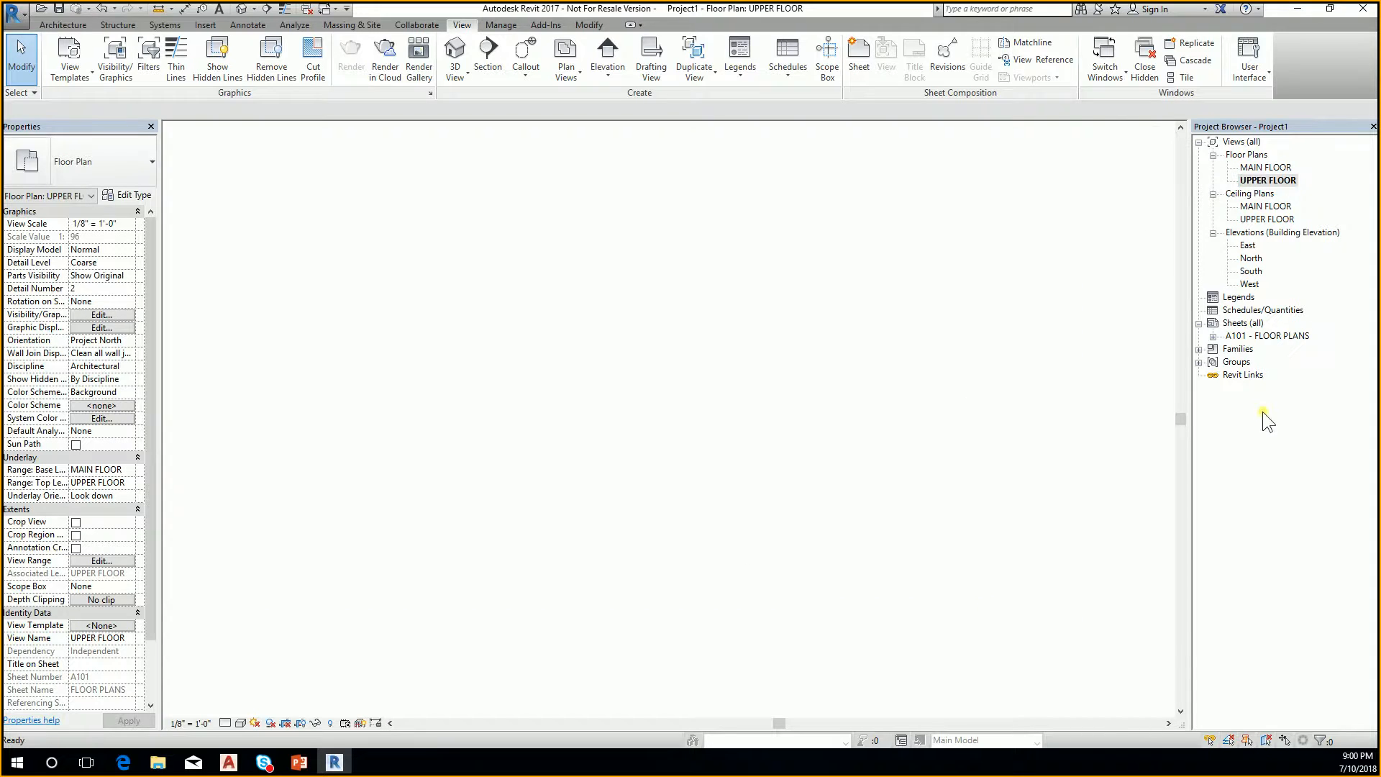
key("ctrl")
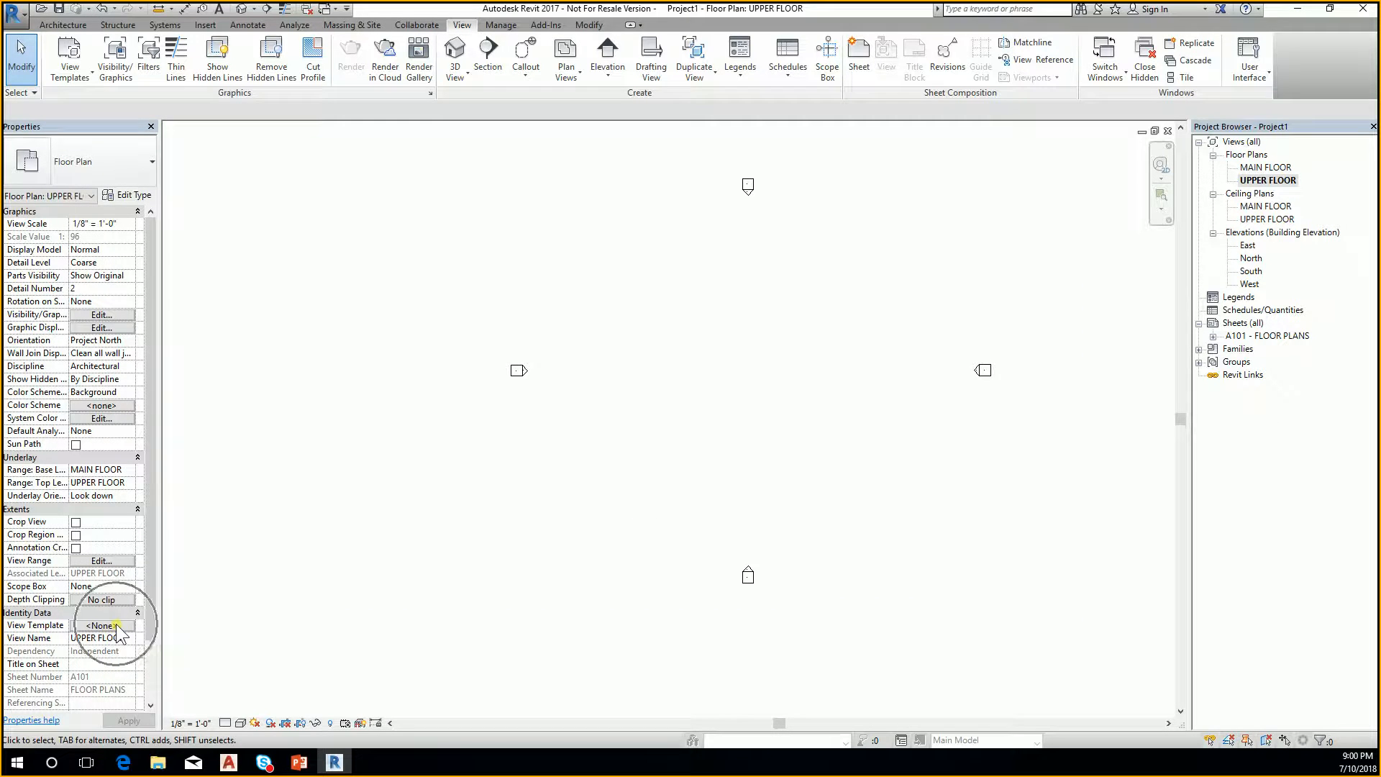
left_click(116, 625)
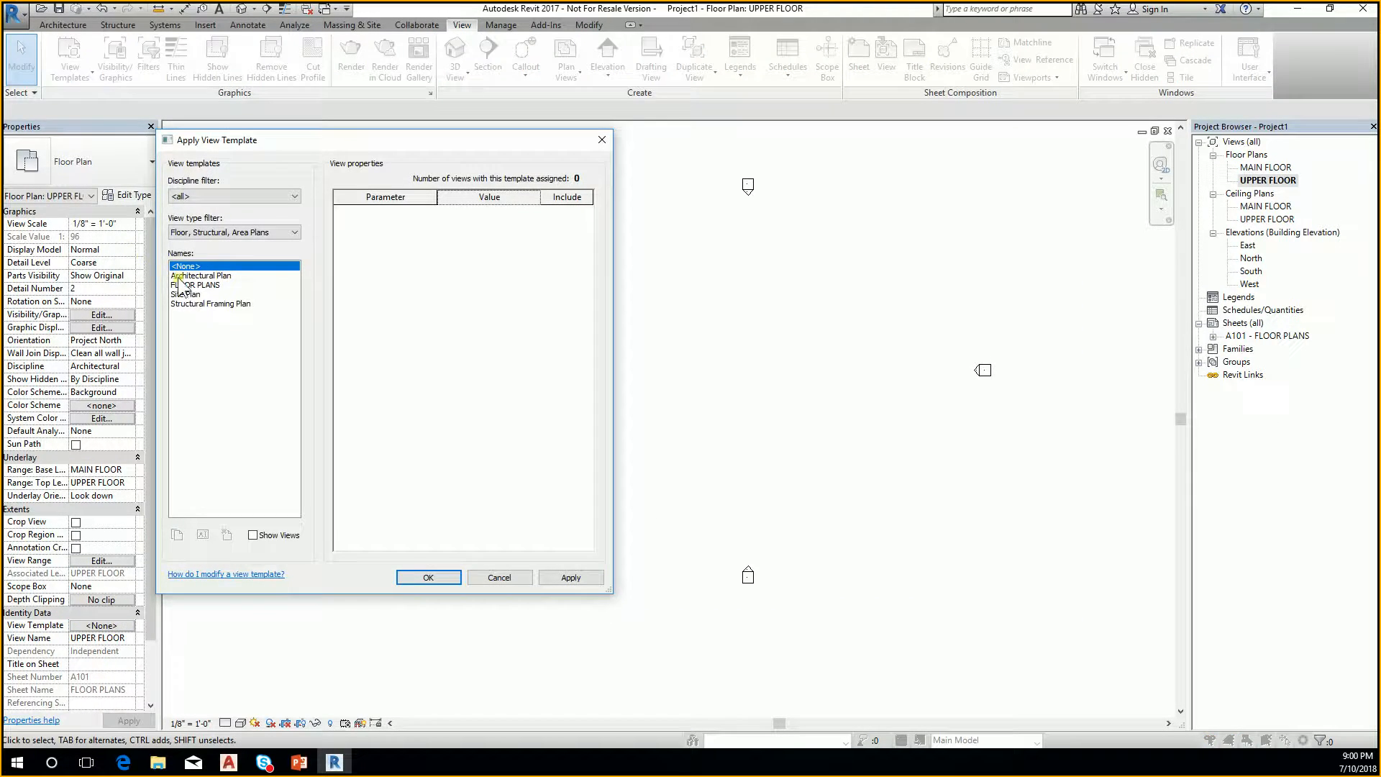
left_click(188, 285)
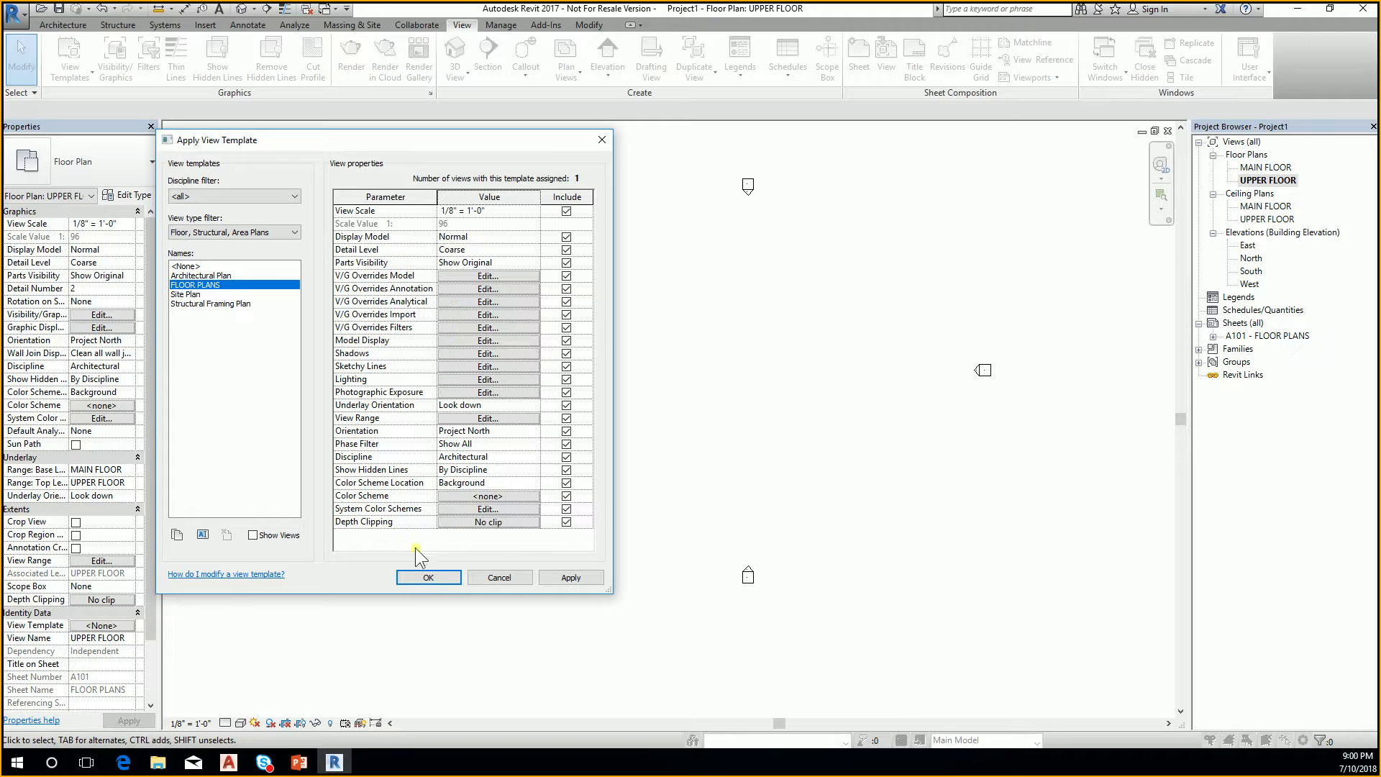
left_click(429, 578)
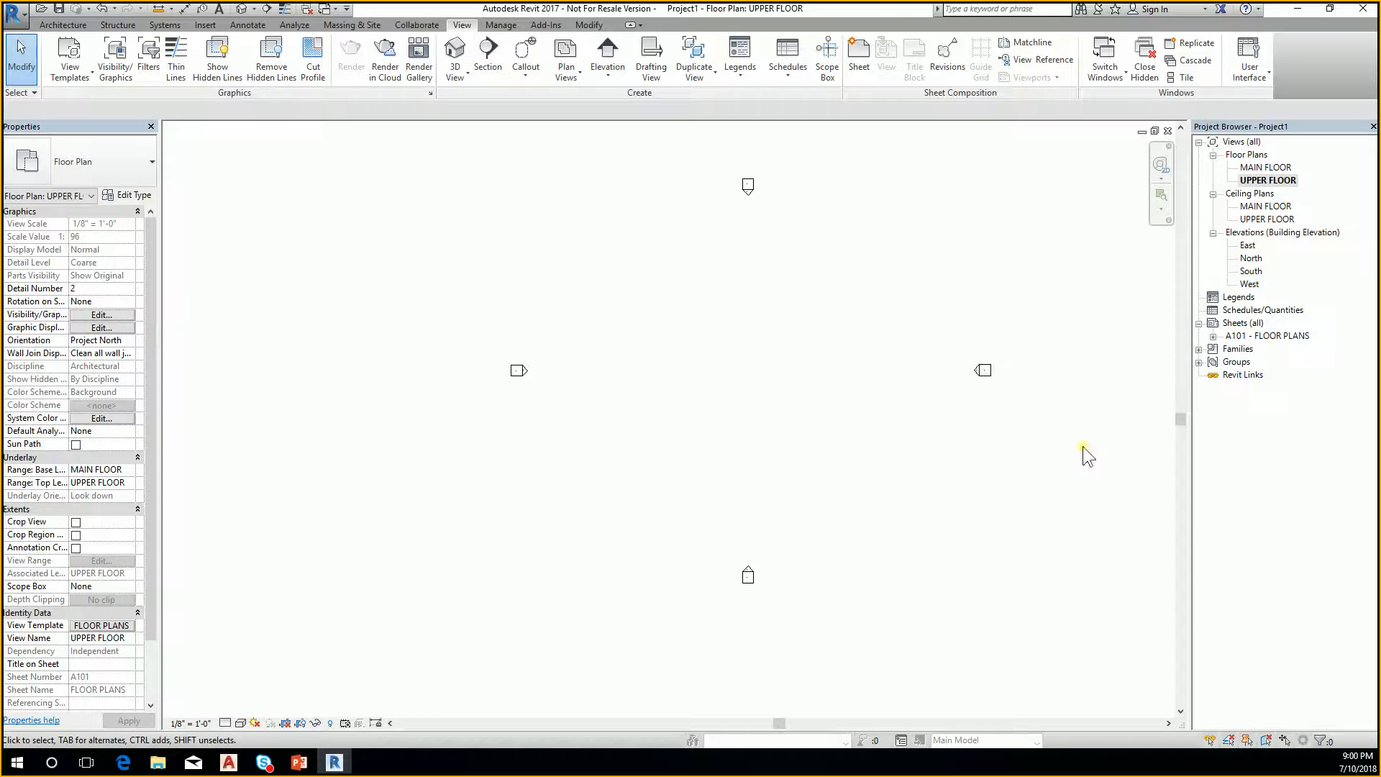
Close the UPPER FLOOR view and set the MAIN FLOOR plan's view template to None
left_click(1167, 131)
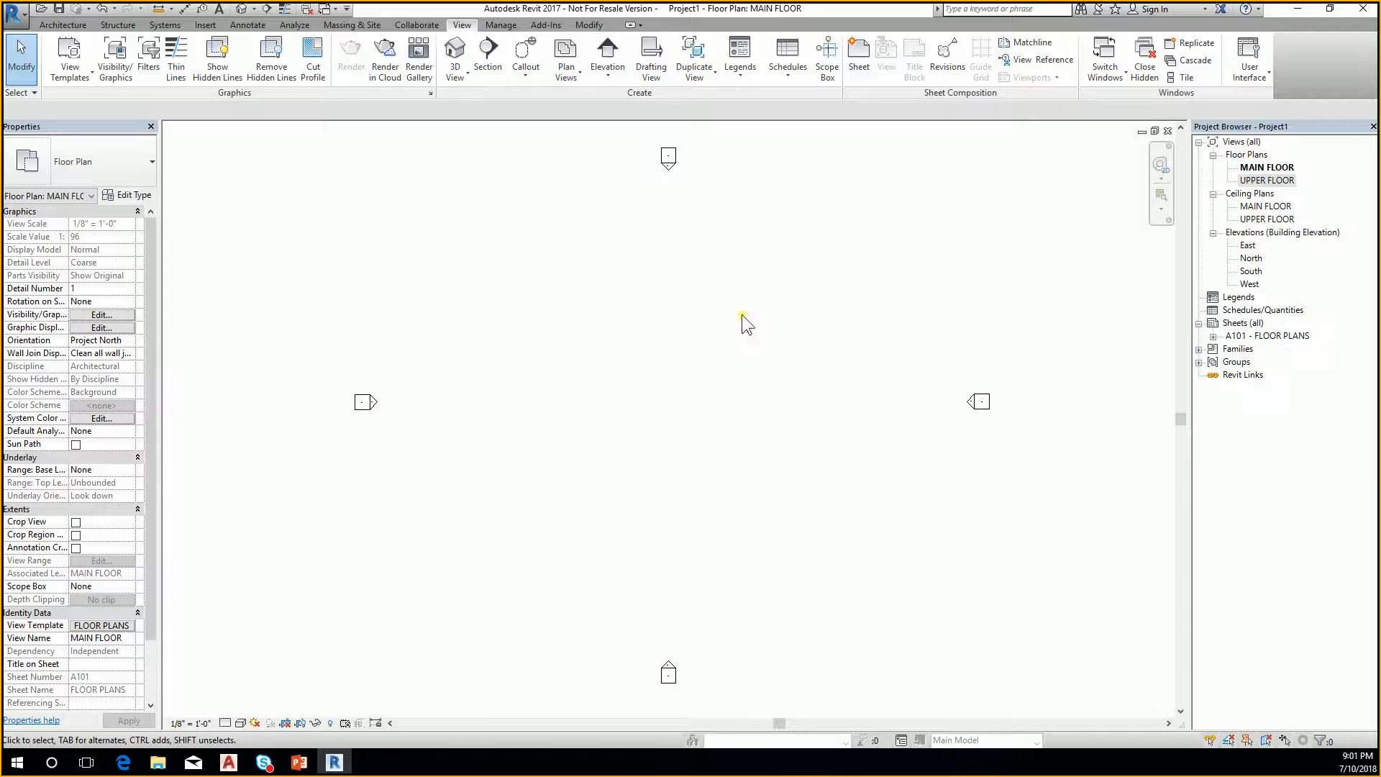
left_click(101, 626)
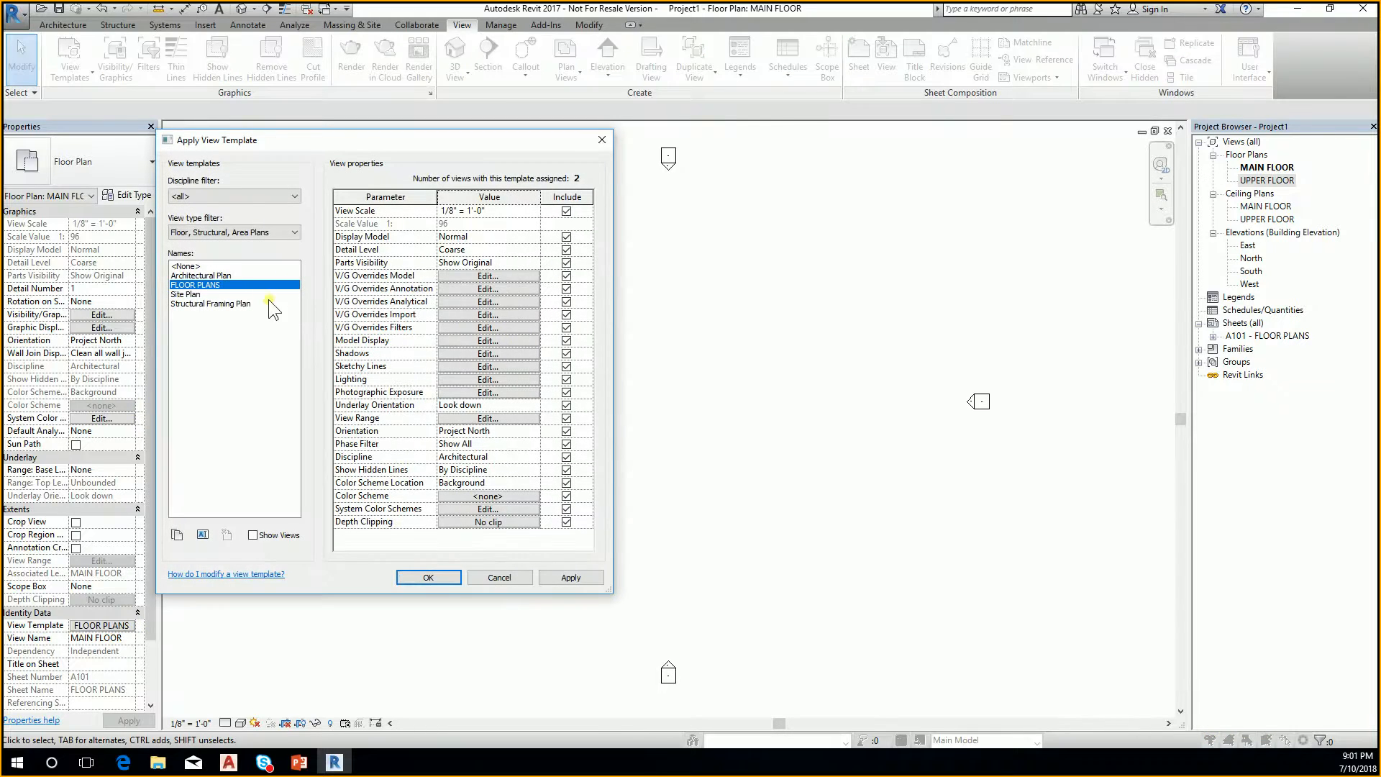
left_click(187, 266)
left_click(430, 578)
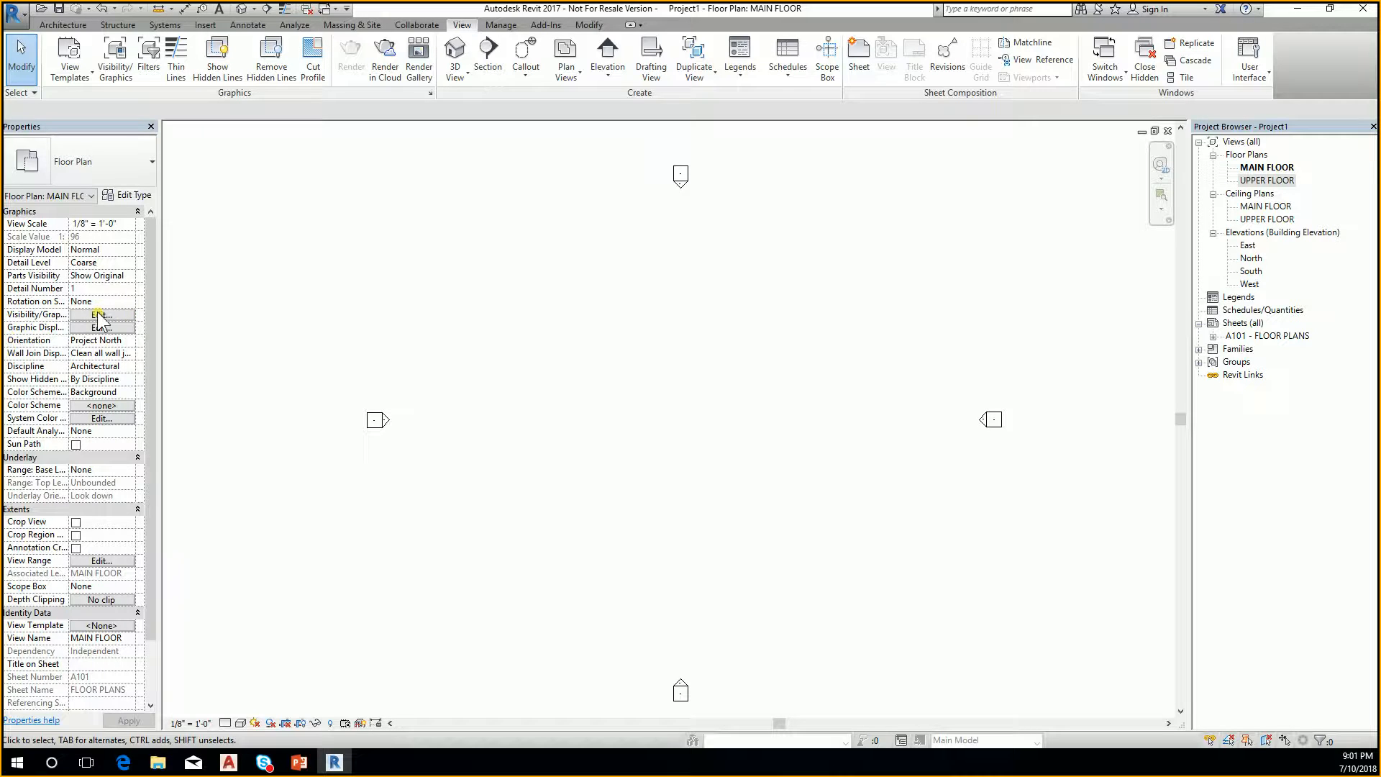
Override the cut pattern of the Walls category in the MAIN FLOOR plan with a black Solid fill
left_click(98, 315)
left_click(107, 625)
left_click(111, 315)
left_click(102, 315)
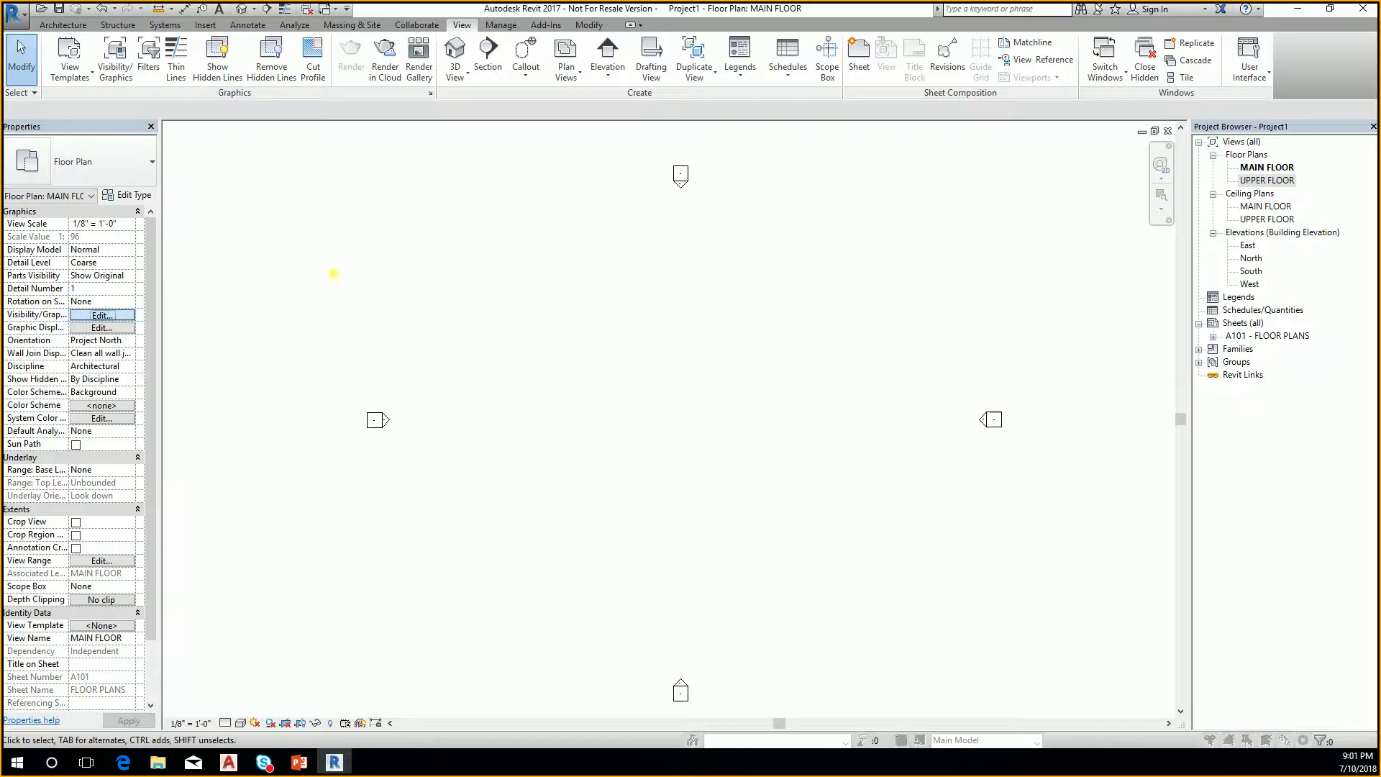
left_click_drag(443, 291, 385, 314)
scroll(749, 442, "down", 5)
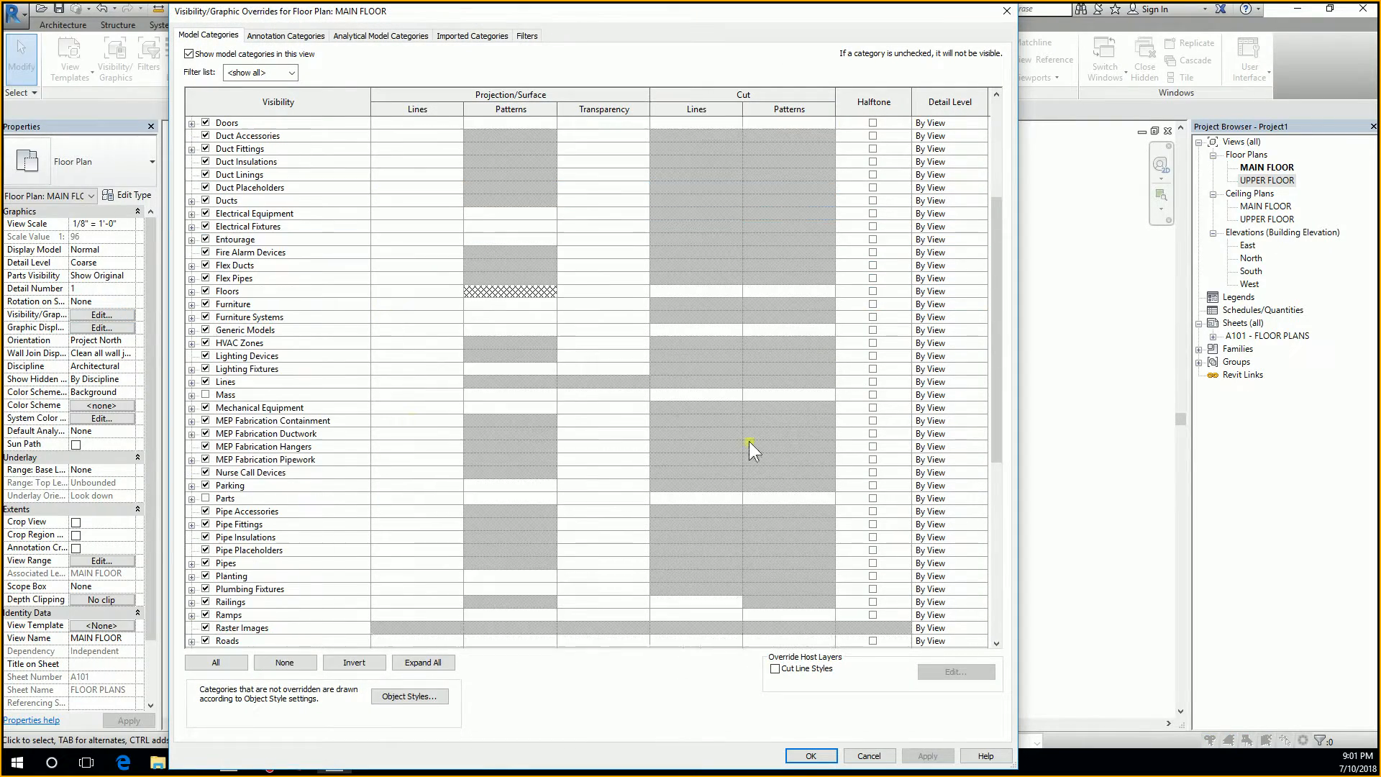
left_click_drag(1007, 314, 1003, 541)
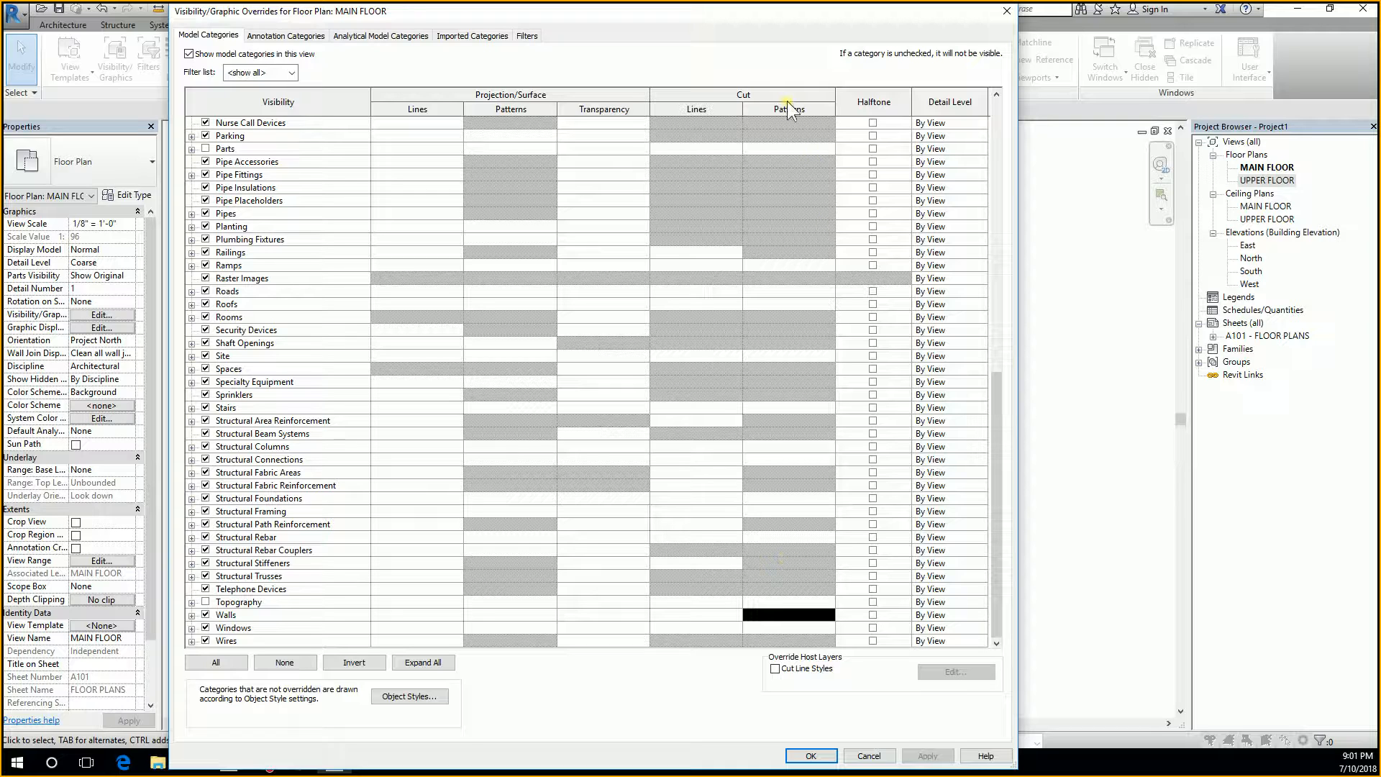
left_click(782, 612)
left_click(783, 613)
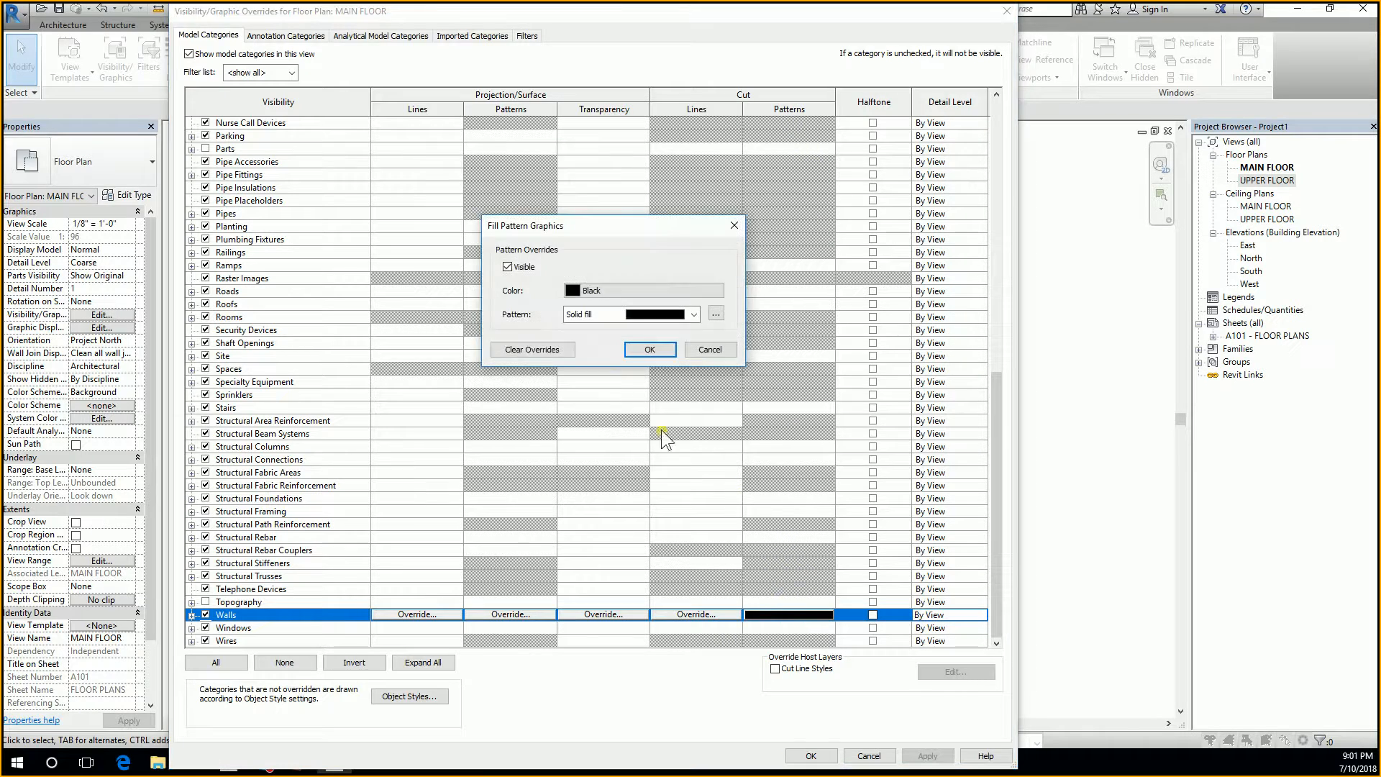
left_click(606, 311)
left_click(674, 581)
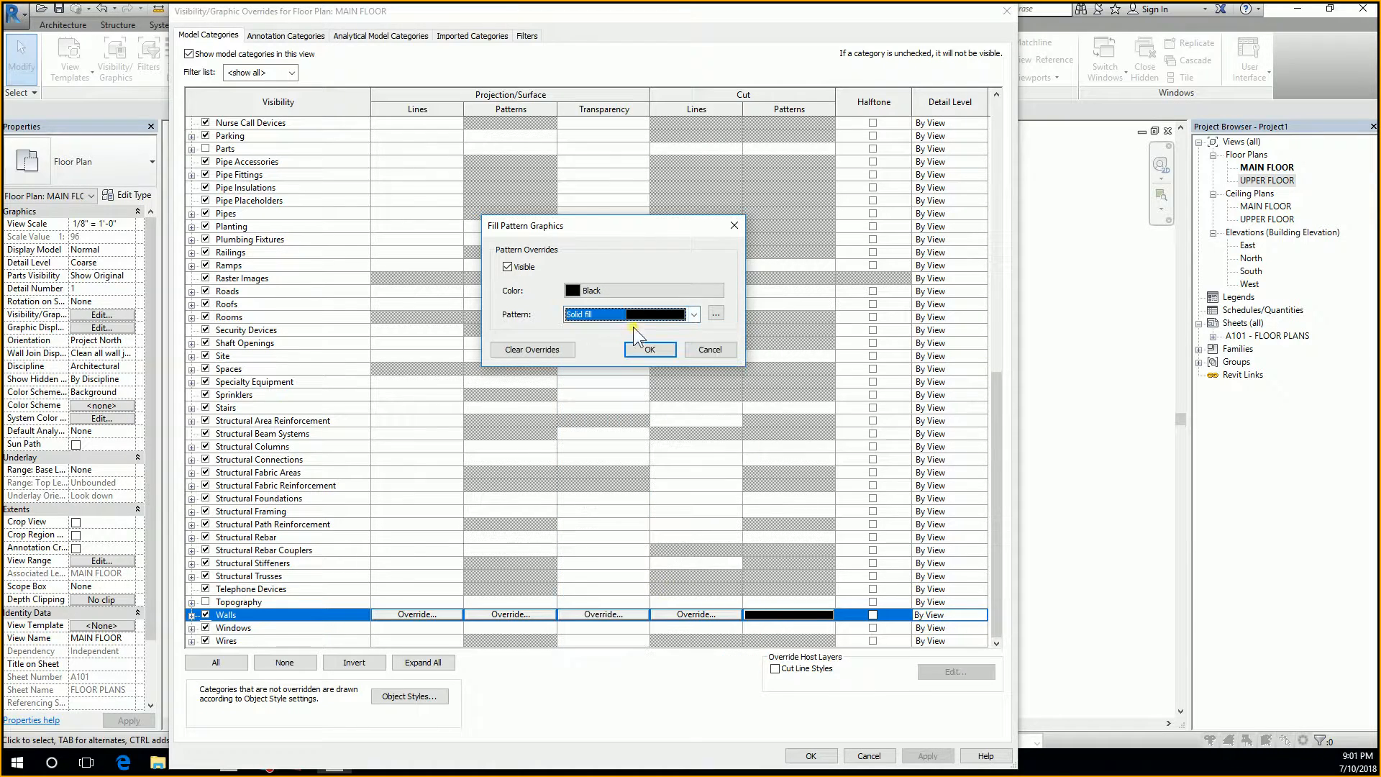
left_click(653, 291)
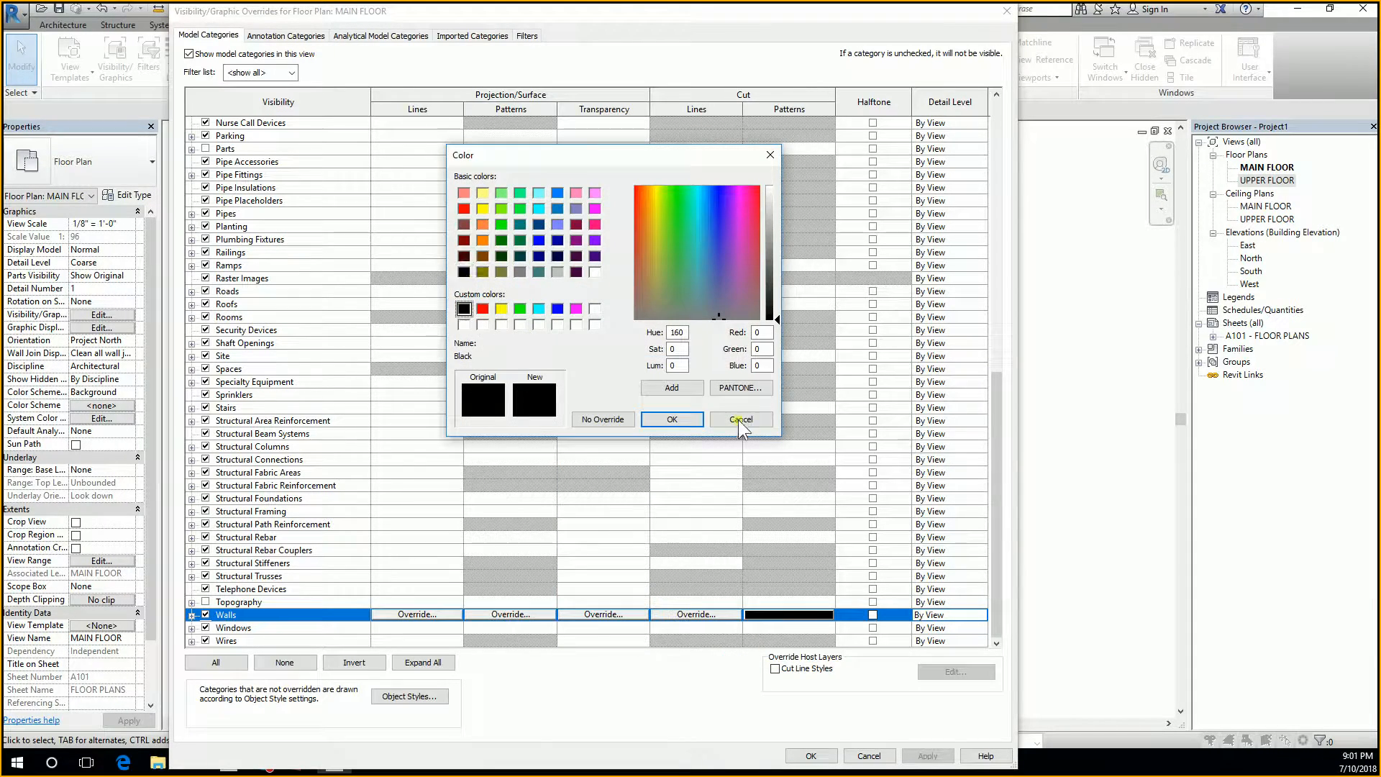
left_click(687, 422)
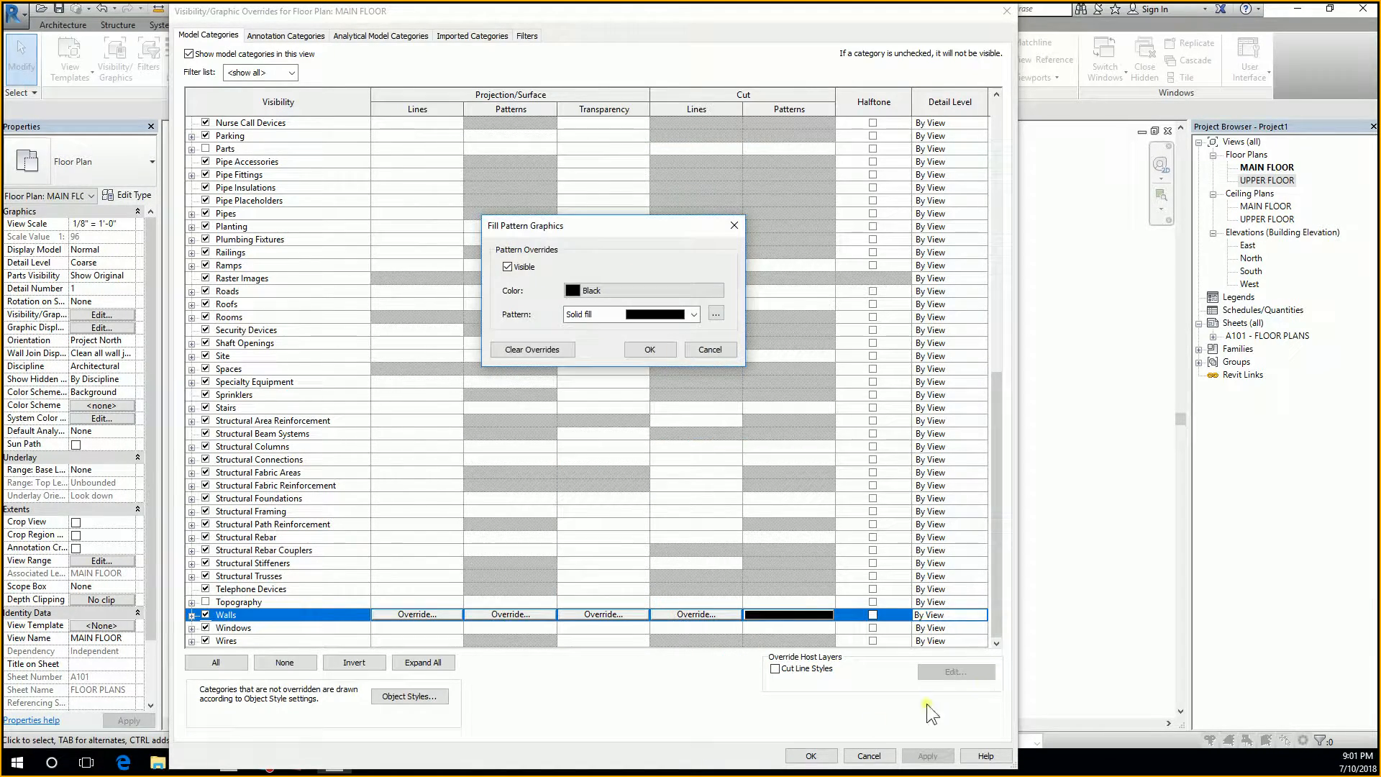
left_click(646, 344)
Override the Floors category's projection/surface pattern with black Diagonal crosshatch-small and apply the MAIN FLOOR visibility/graphic overrides
key("f")
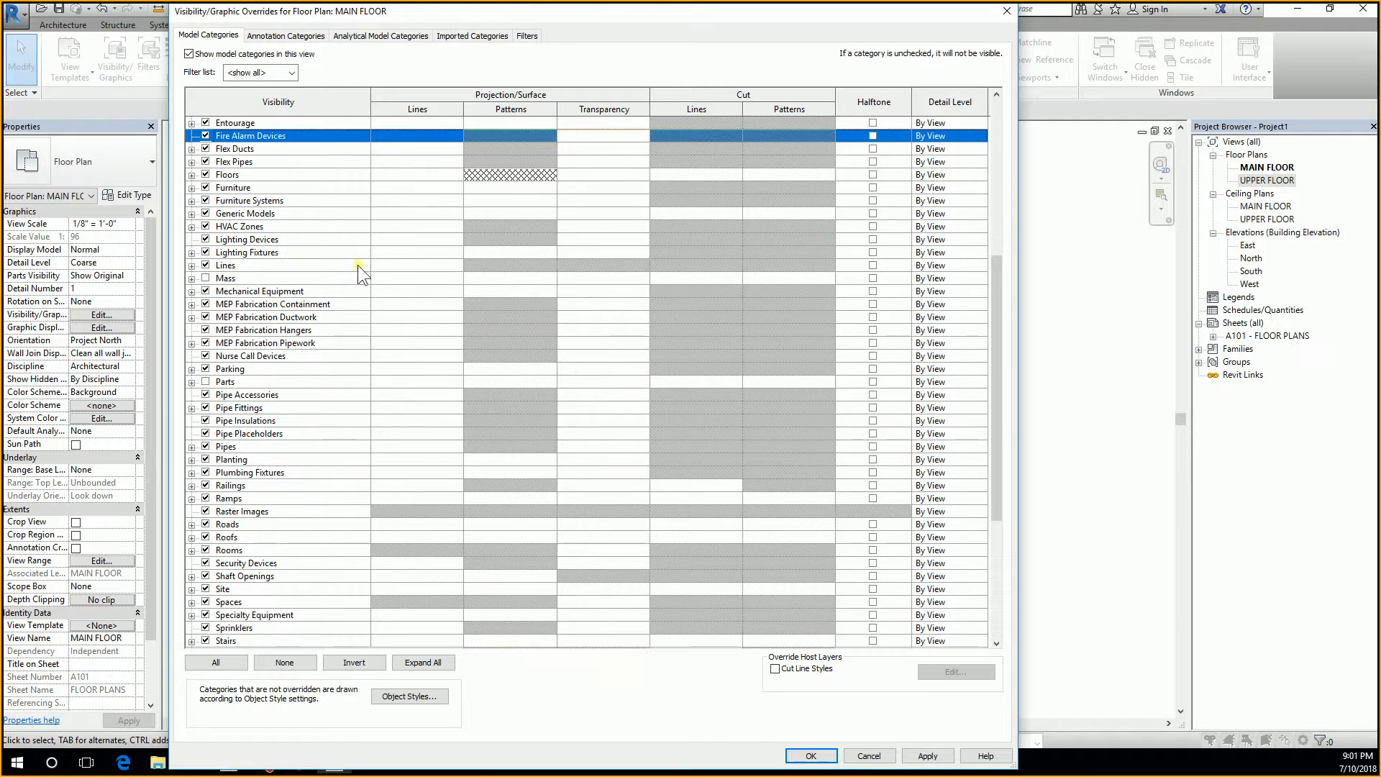
left_click(252, 173)
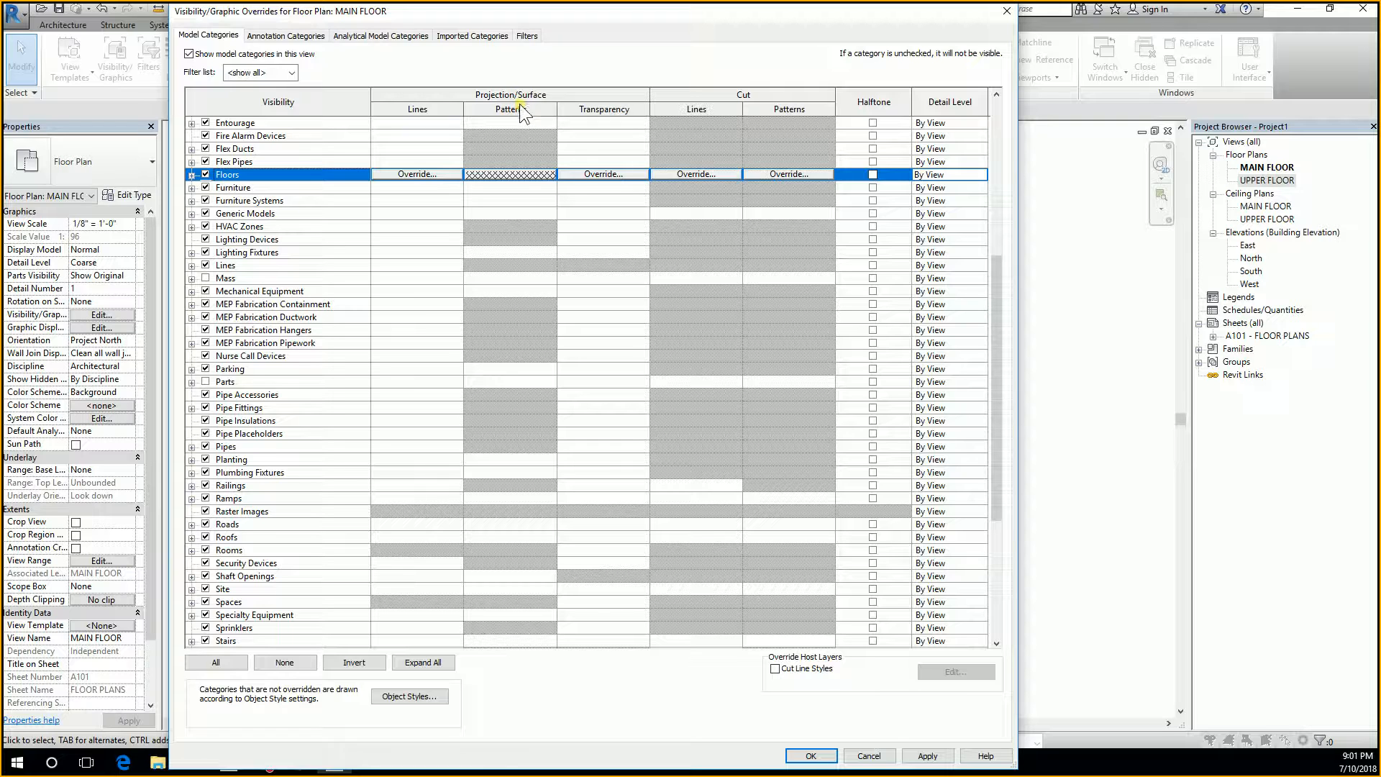
left_click(517, 174)
left_click(623, 315)
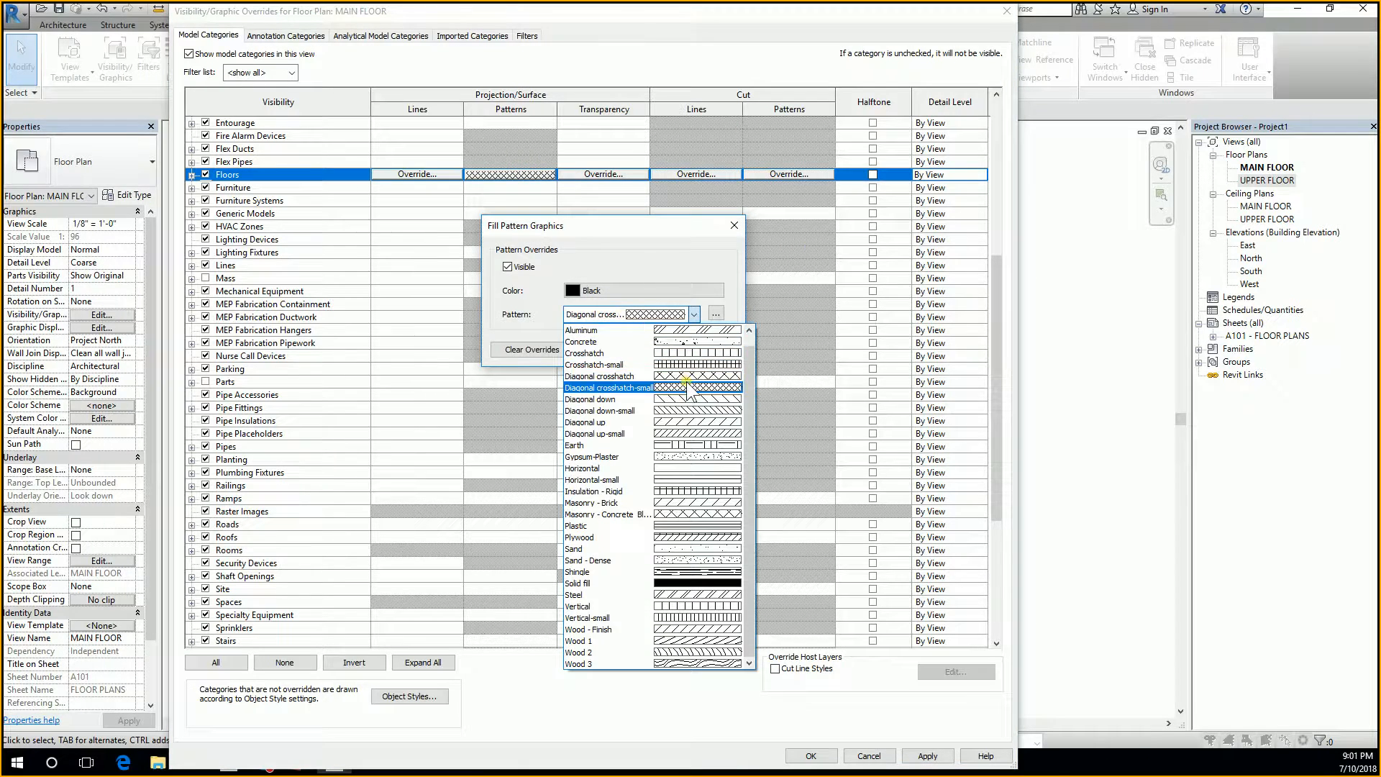
left_click(684, 387)
left_click(625, 292)
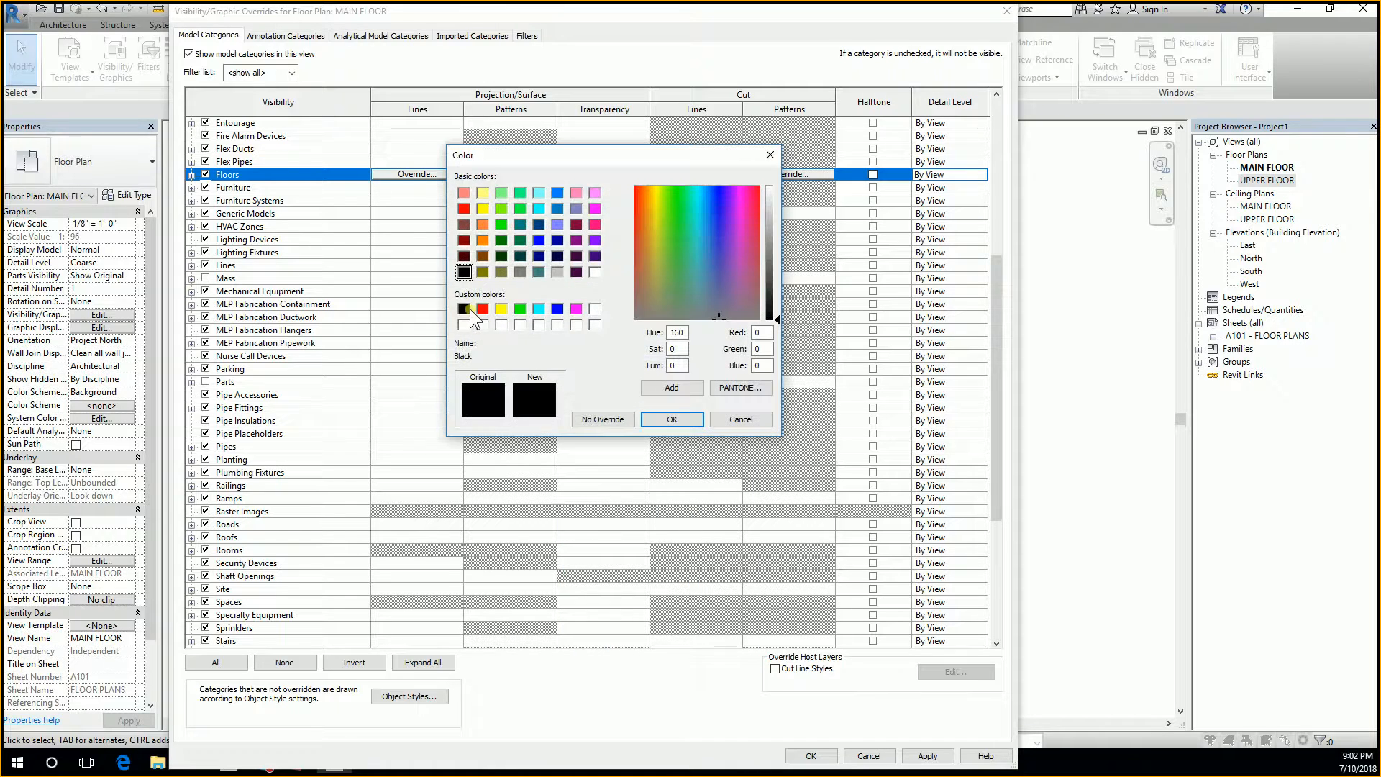
left_click(672, 420)
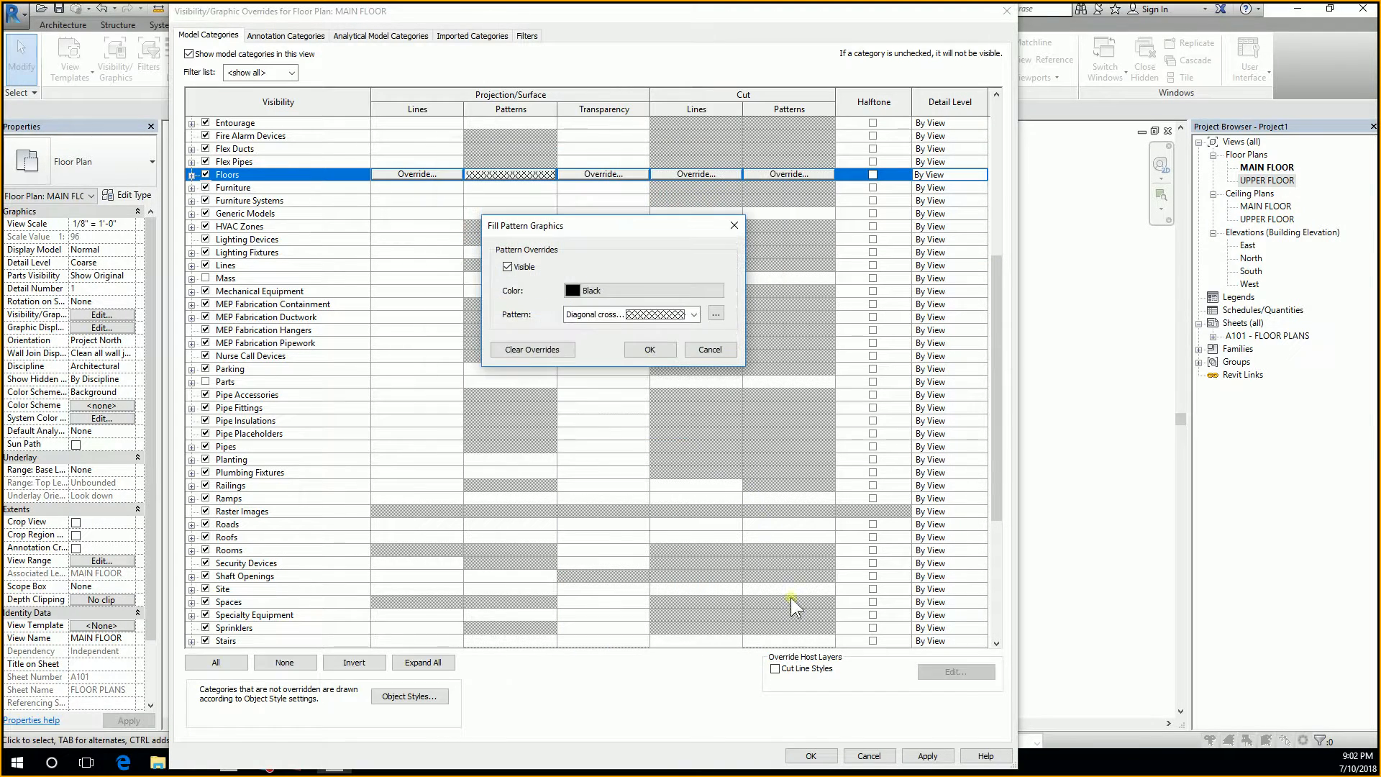
left_click(648, 349)
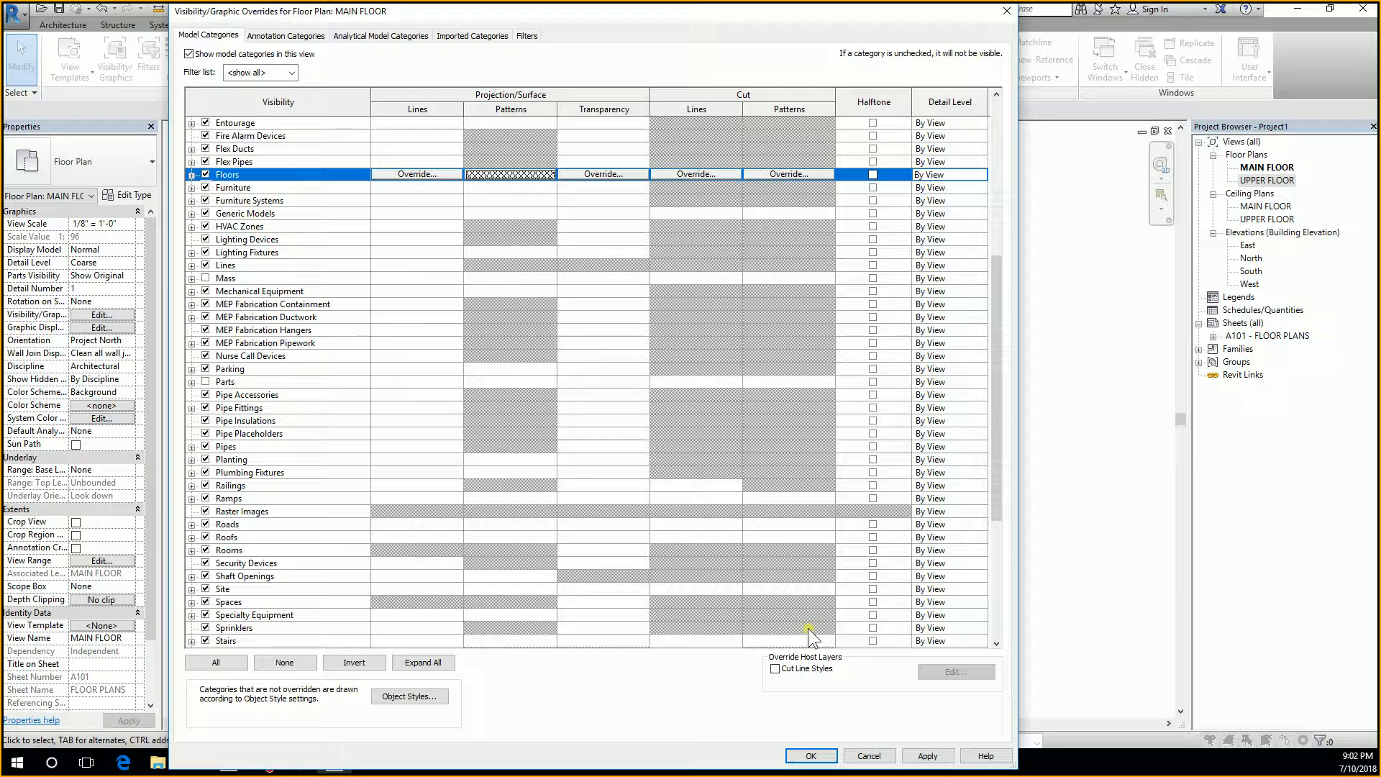
left_click(806, 756)
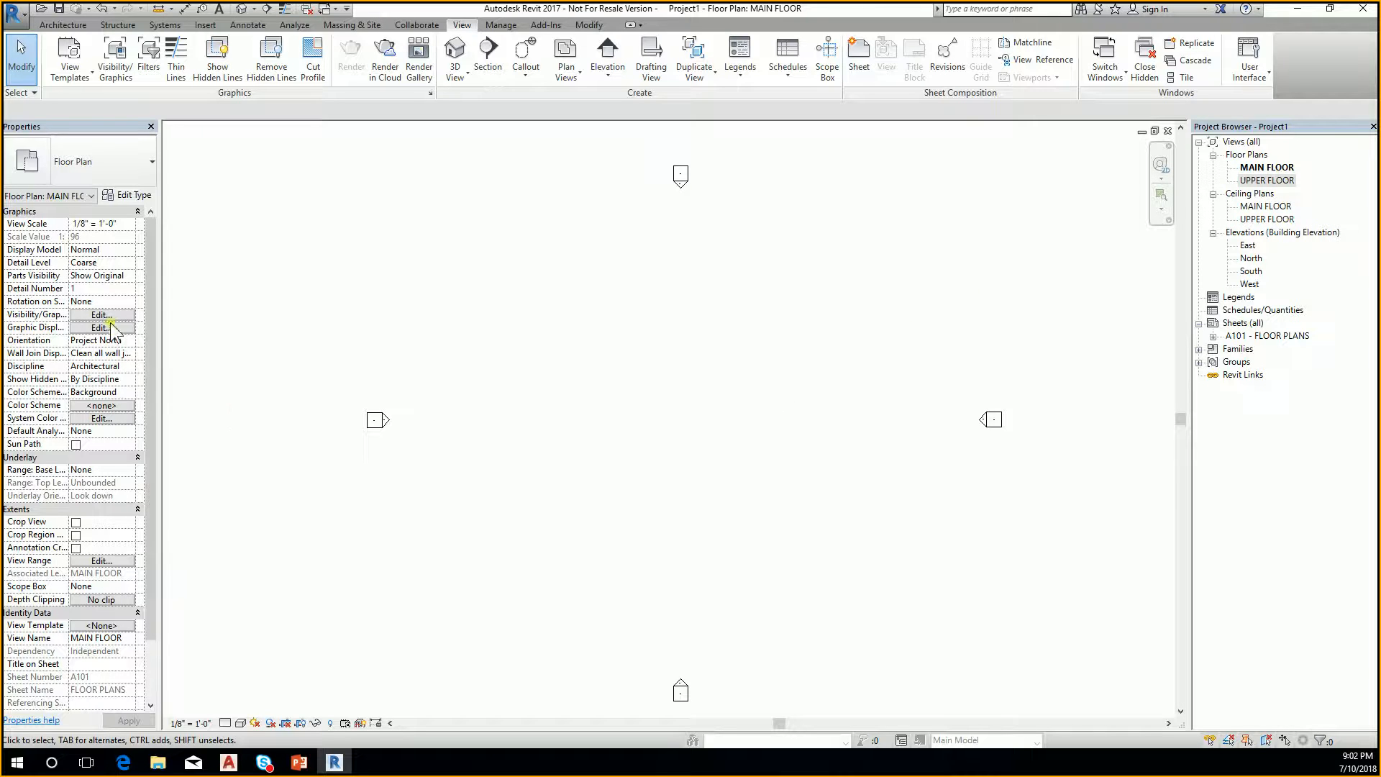
Review the floor surface and wall cut pattern overrides in the MAIN FLOOR plan's visibility/graphic settings, leaving without changes
left_click(101, 315)
scroll(417, 396, "down", 10)
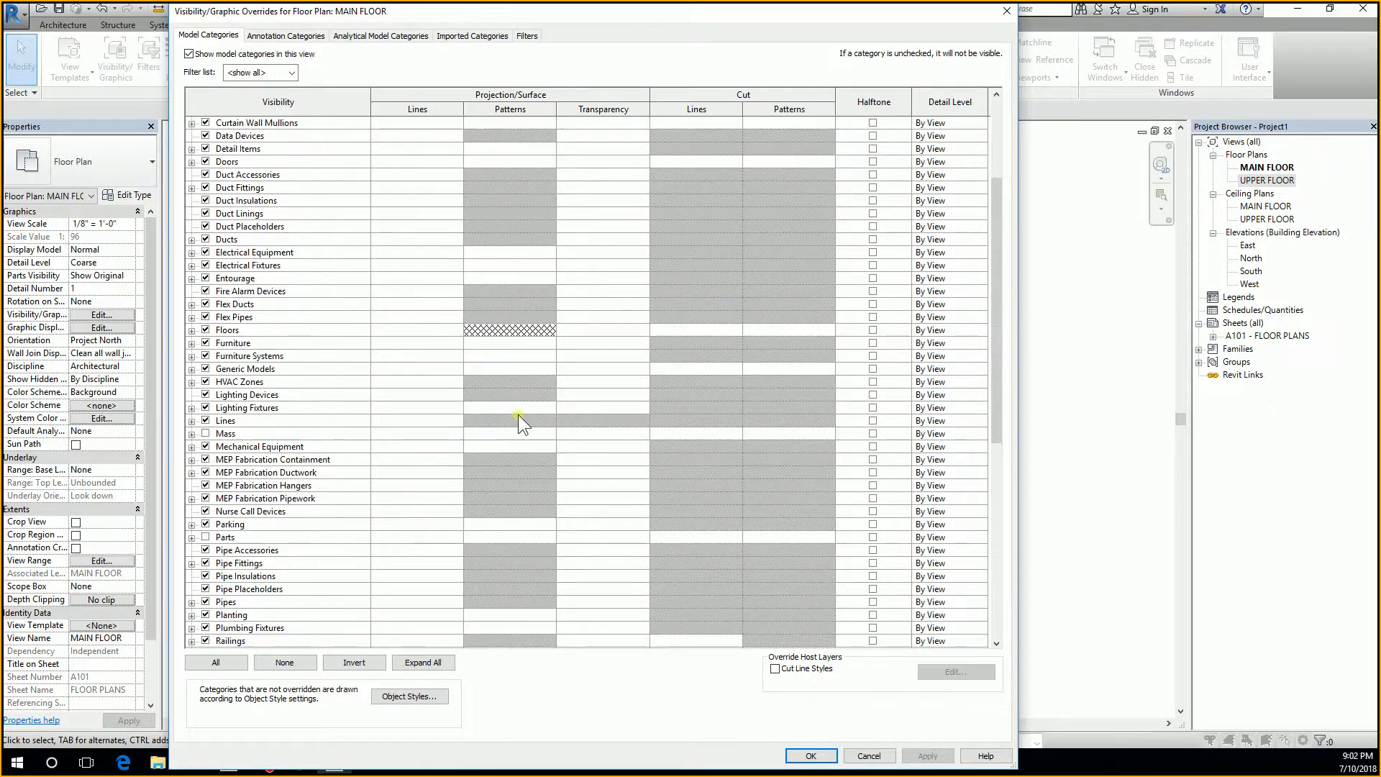
left_click_drag(997, 427, 1000, 558)
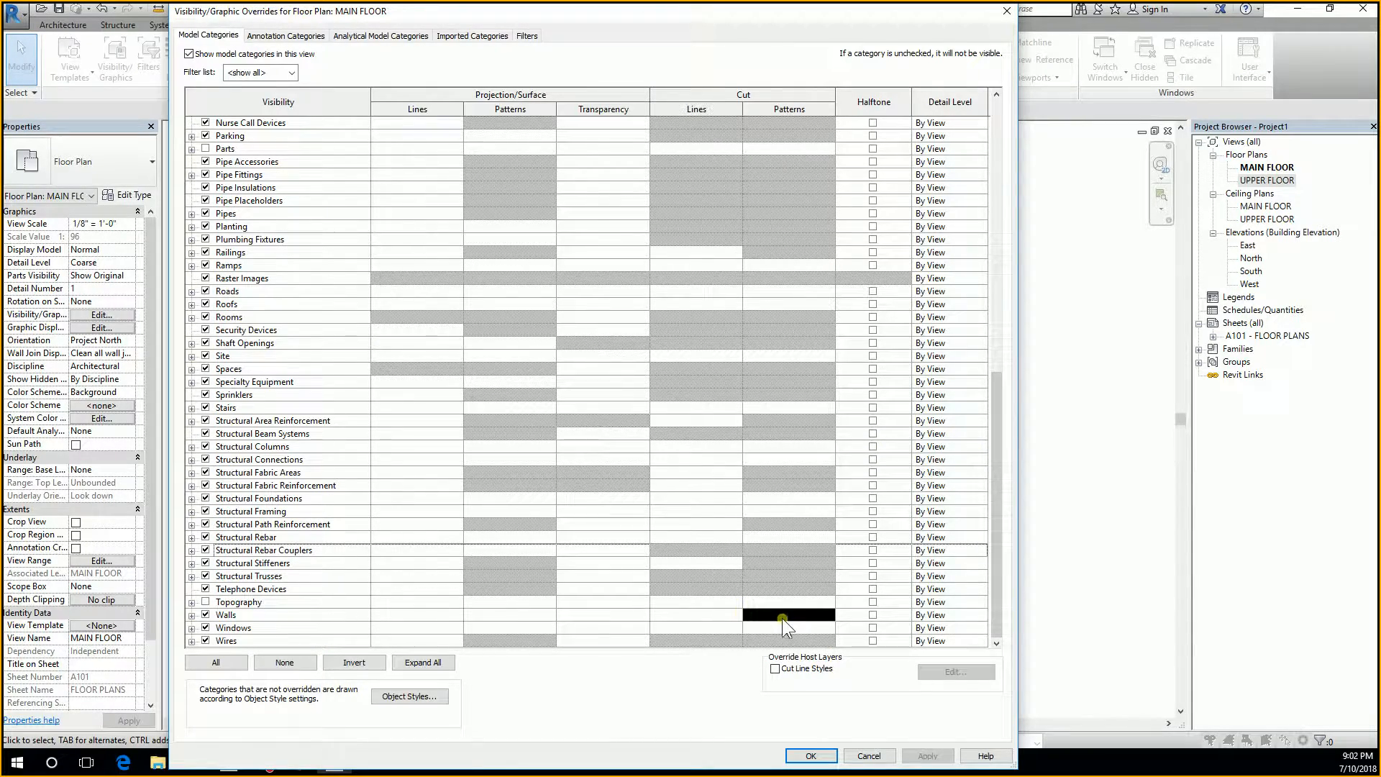
scroll(391, 517, "up", 13)
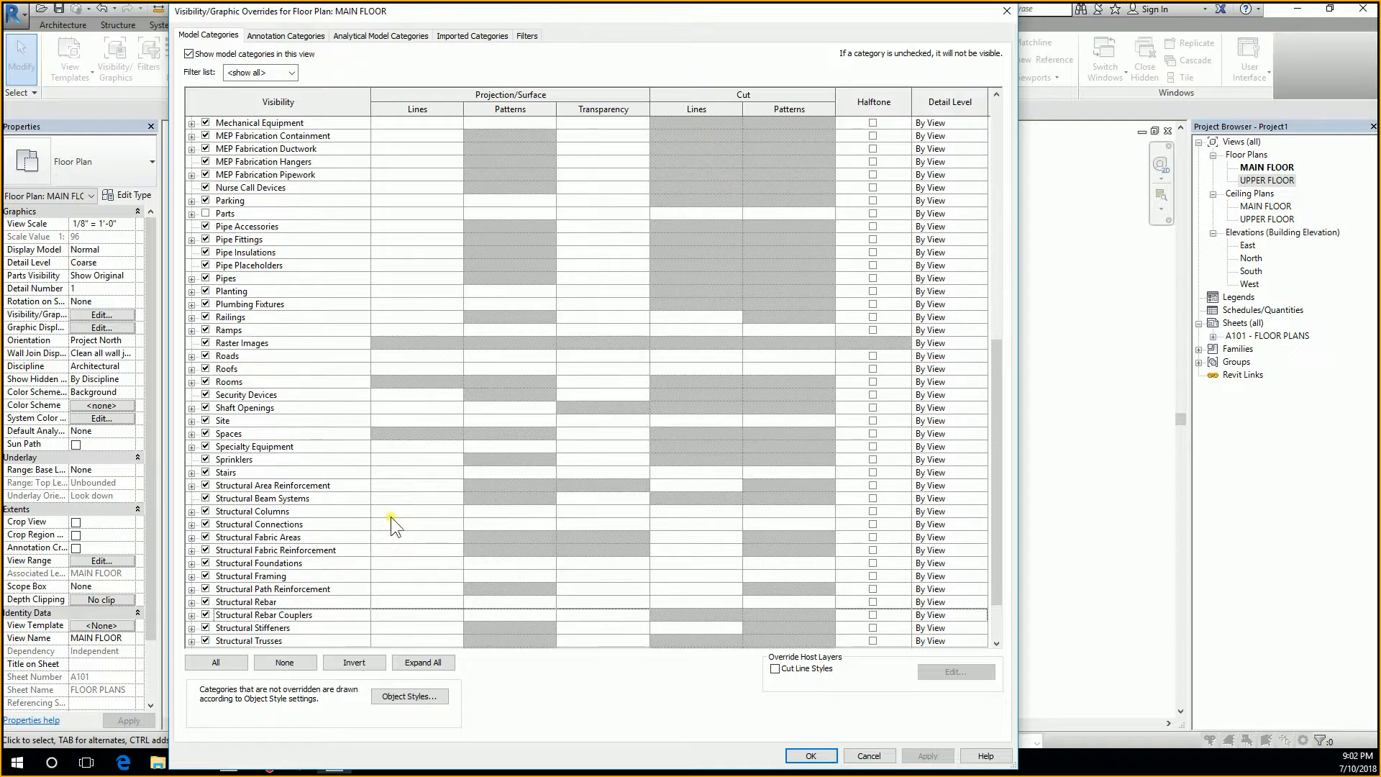
scroll(392, 230, "up", 1)
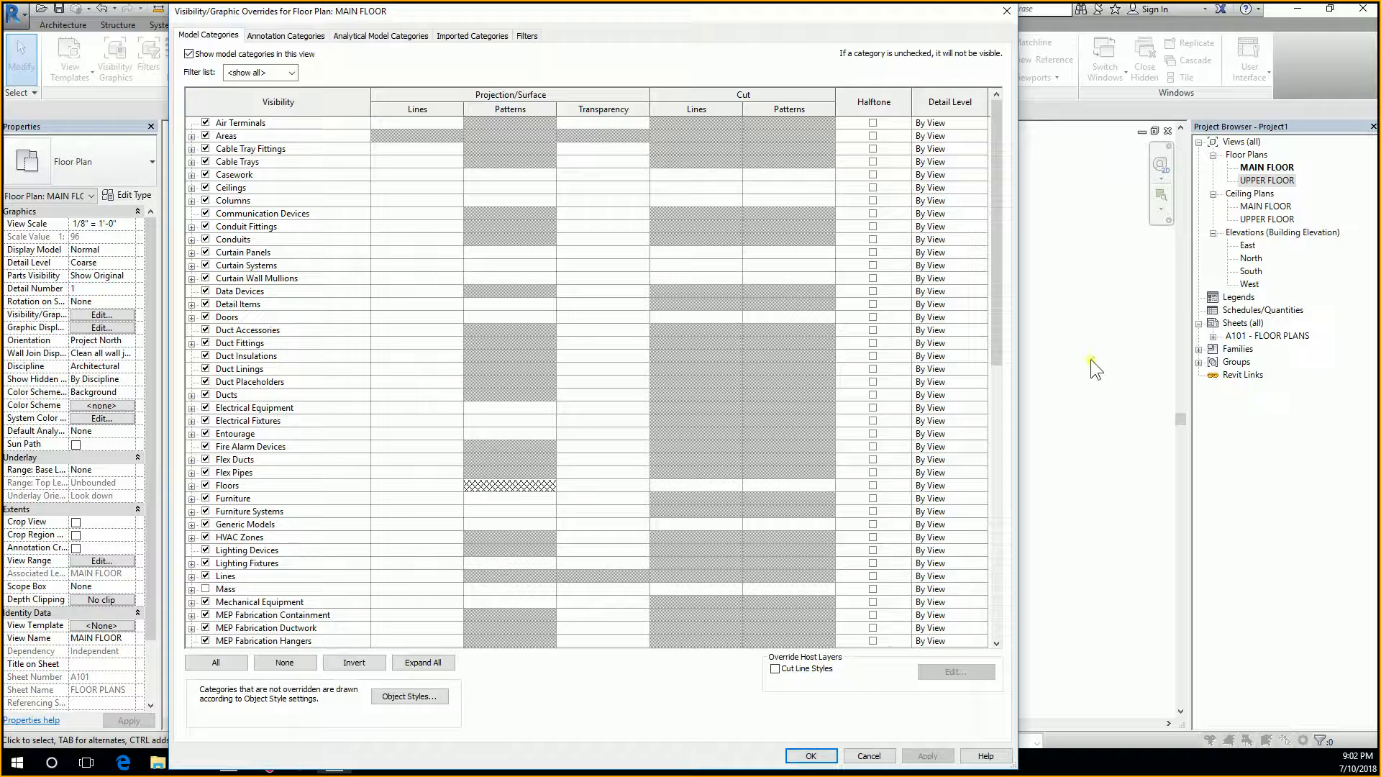
left_click(871, 755)
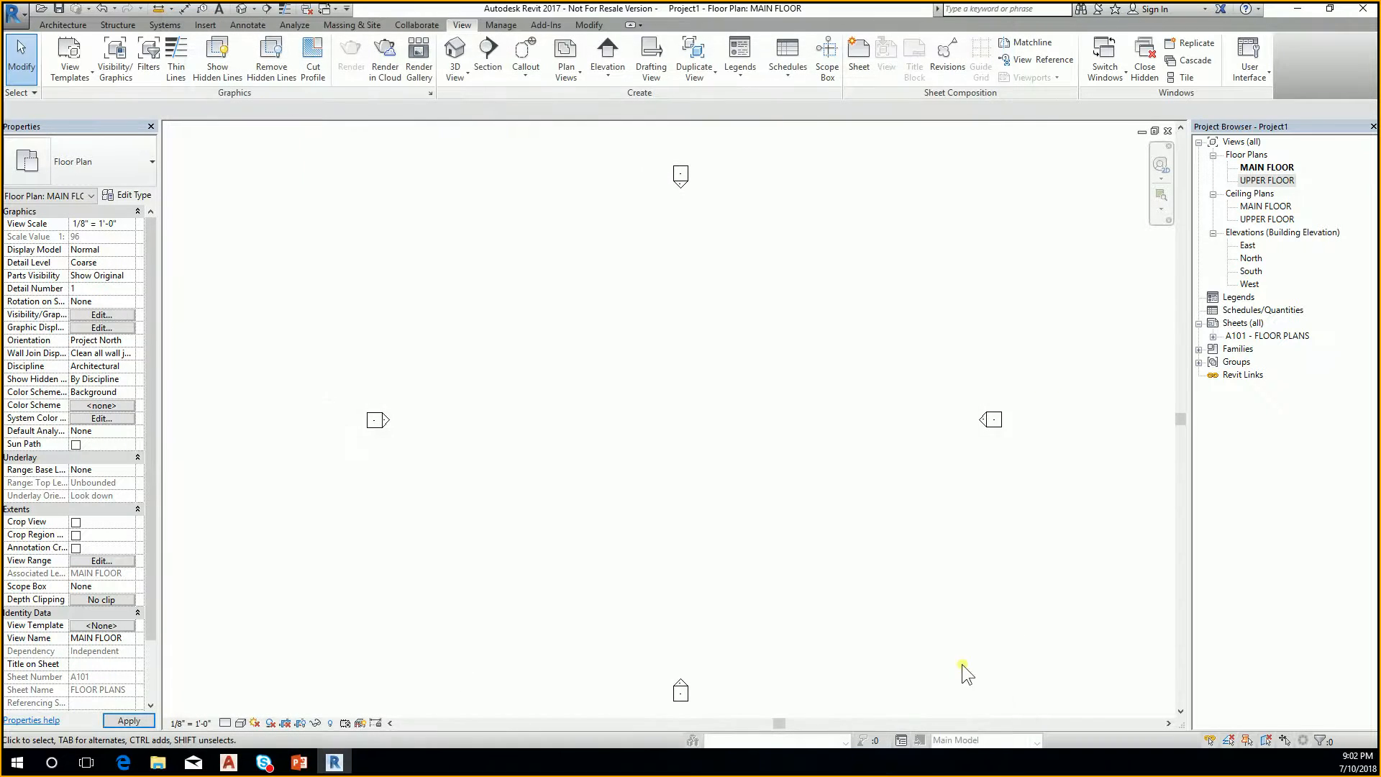
left_click(1021, 603)
left_click(71, 68)
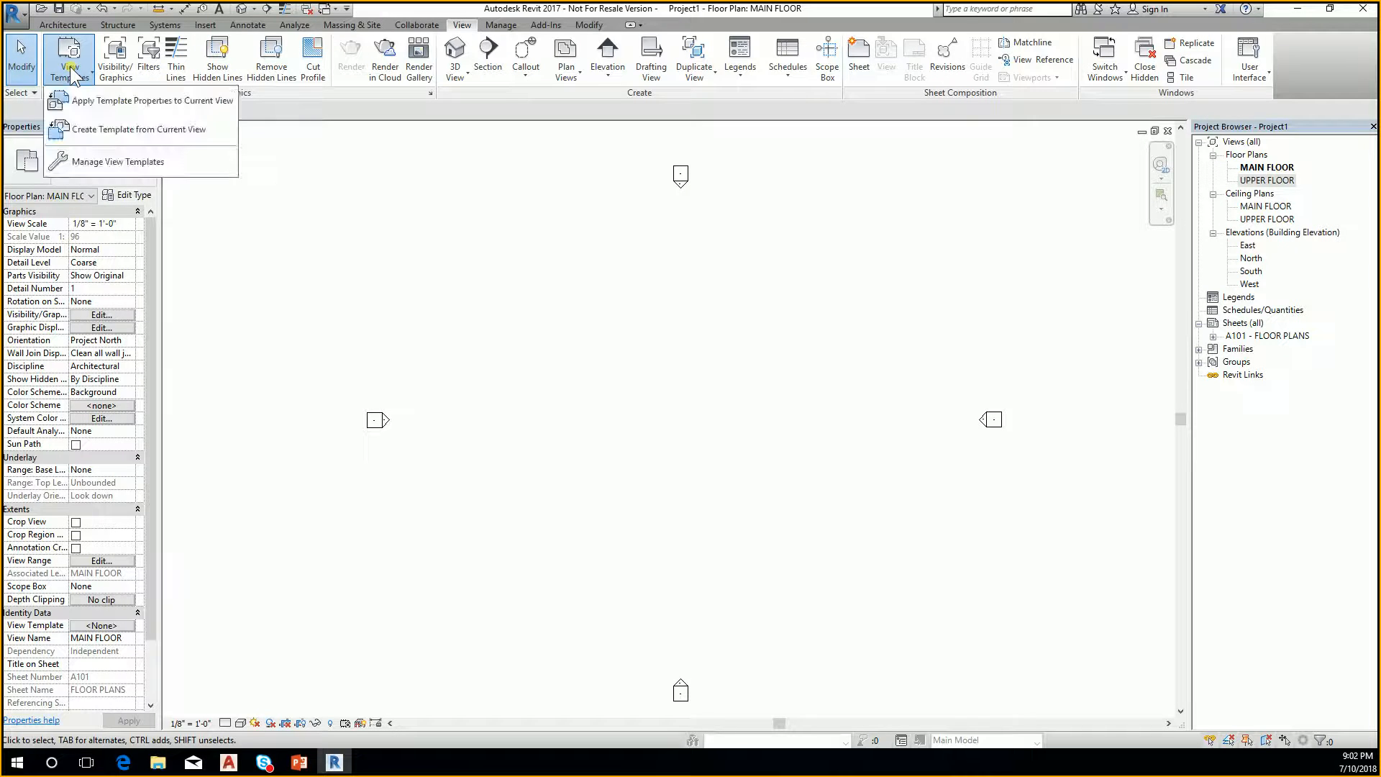
left_click(102, 128)
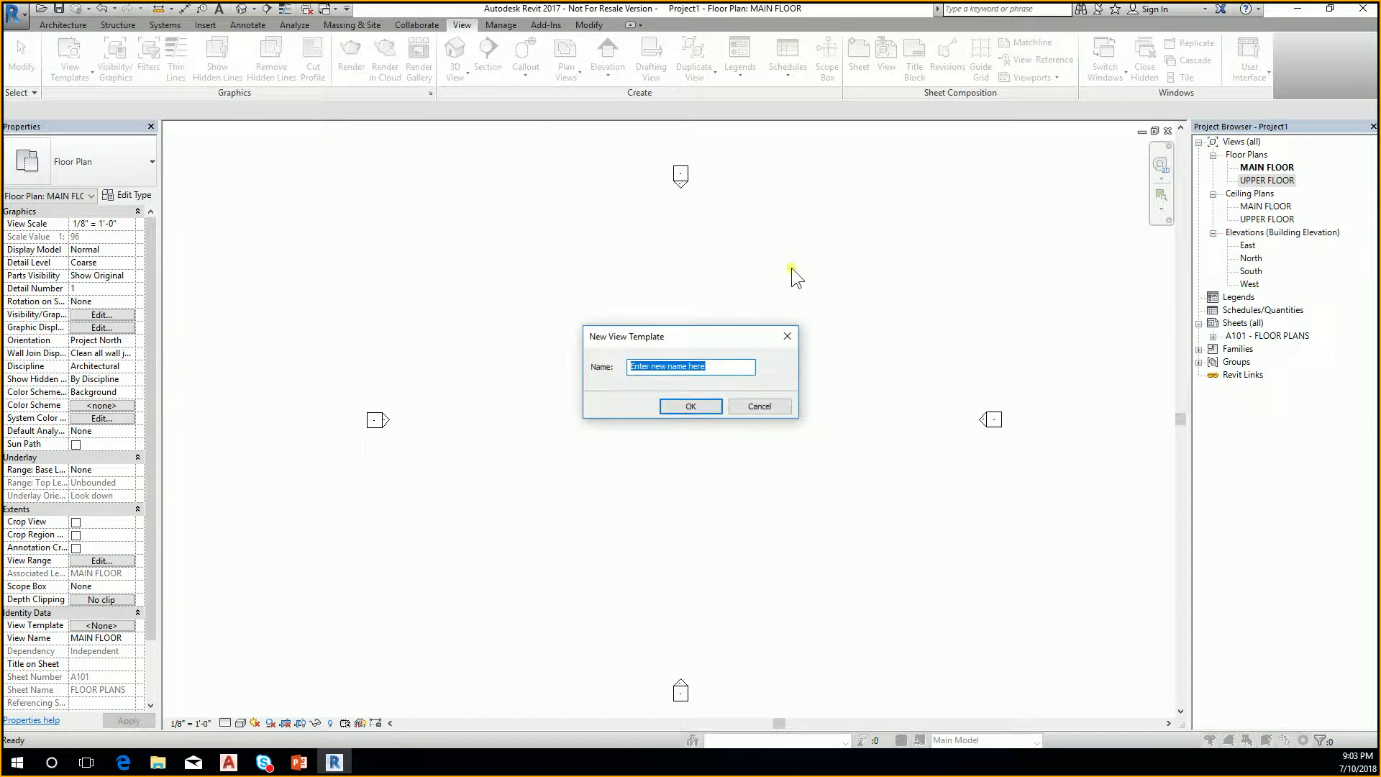
left_click(689, 397)
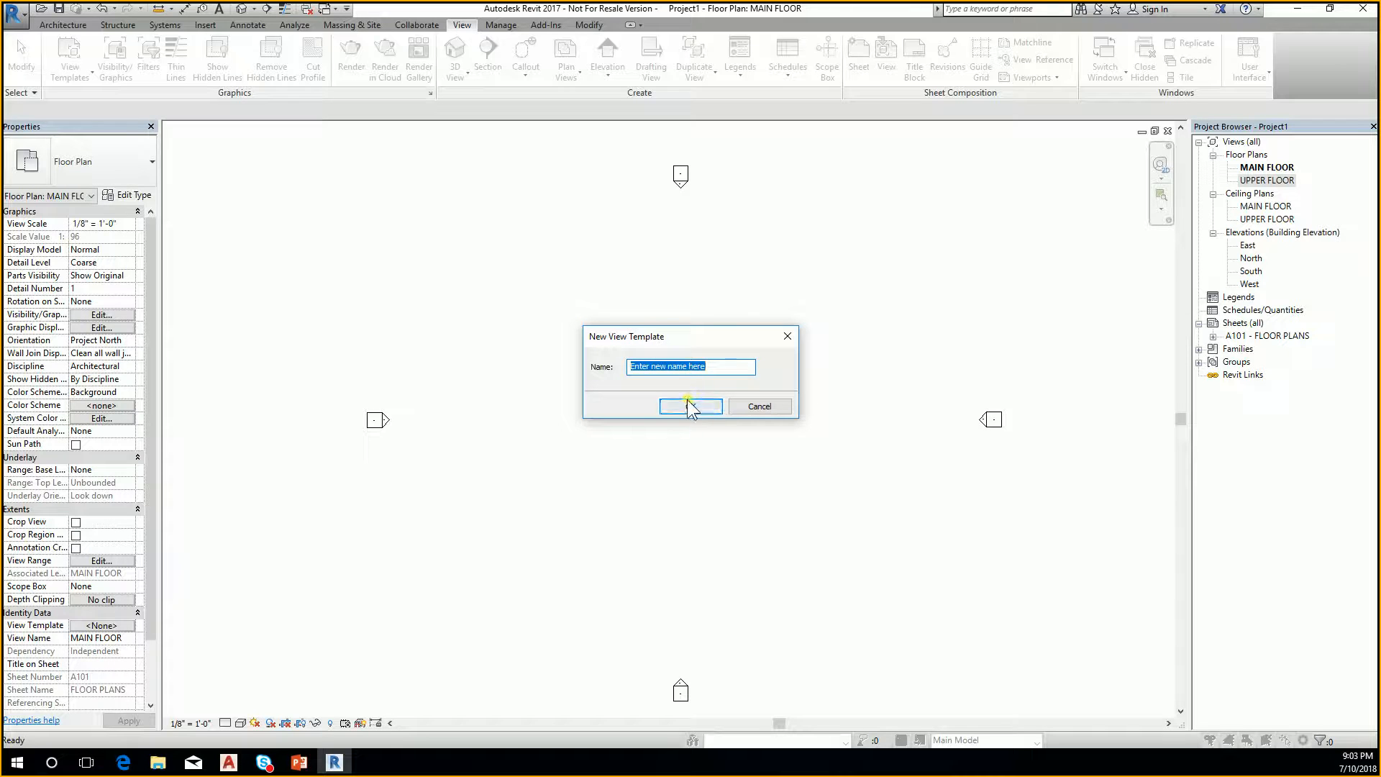
left_click(757, 406)
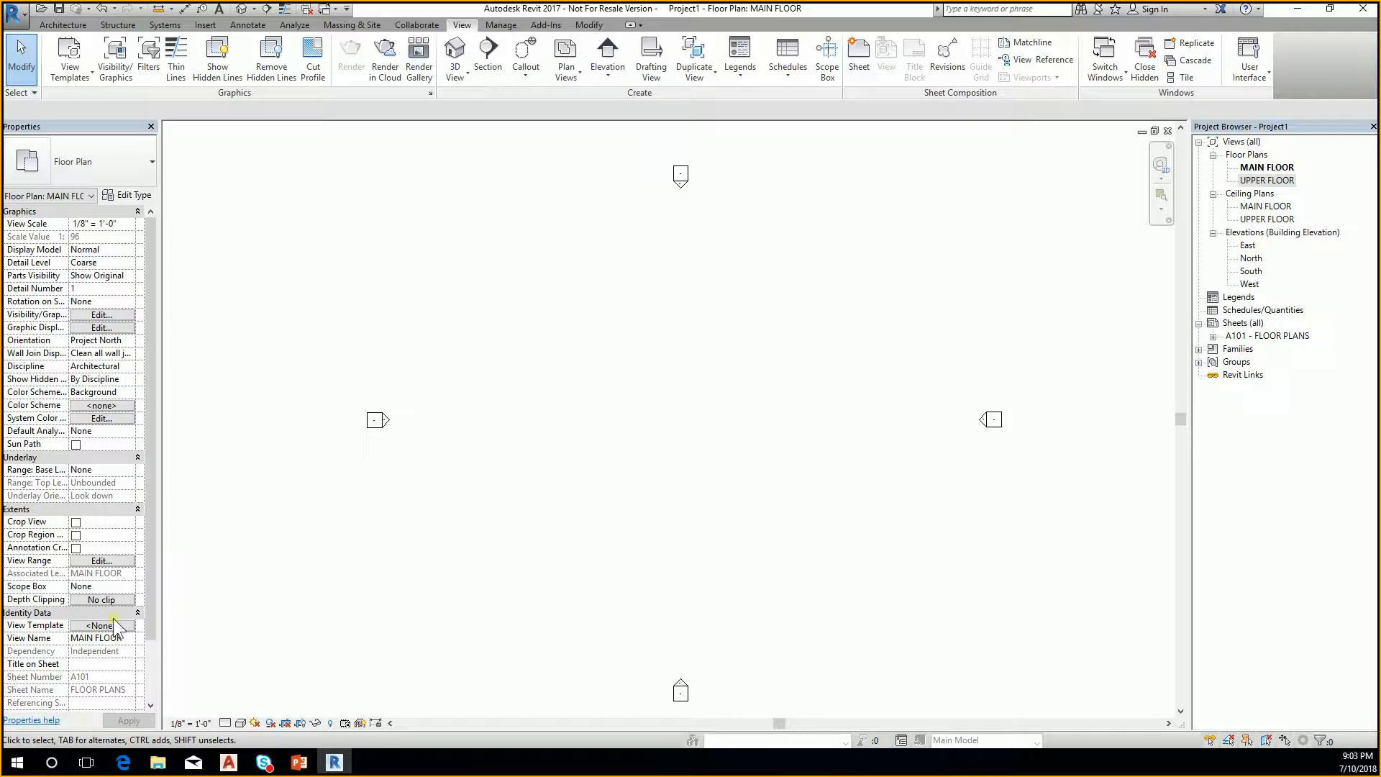
Assign the FLOOR PLANS view template to the current MAIN FLOOR plan
left_click(107, 626)
left_click(110, 628)
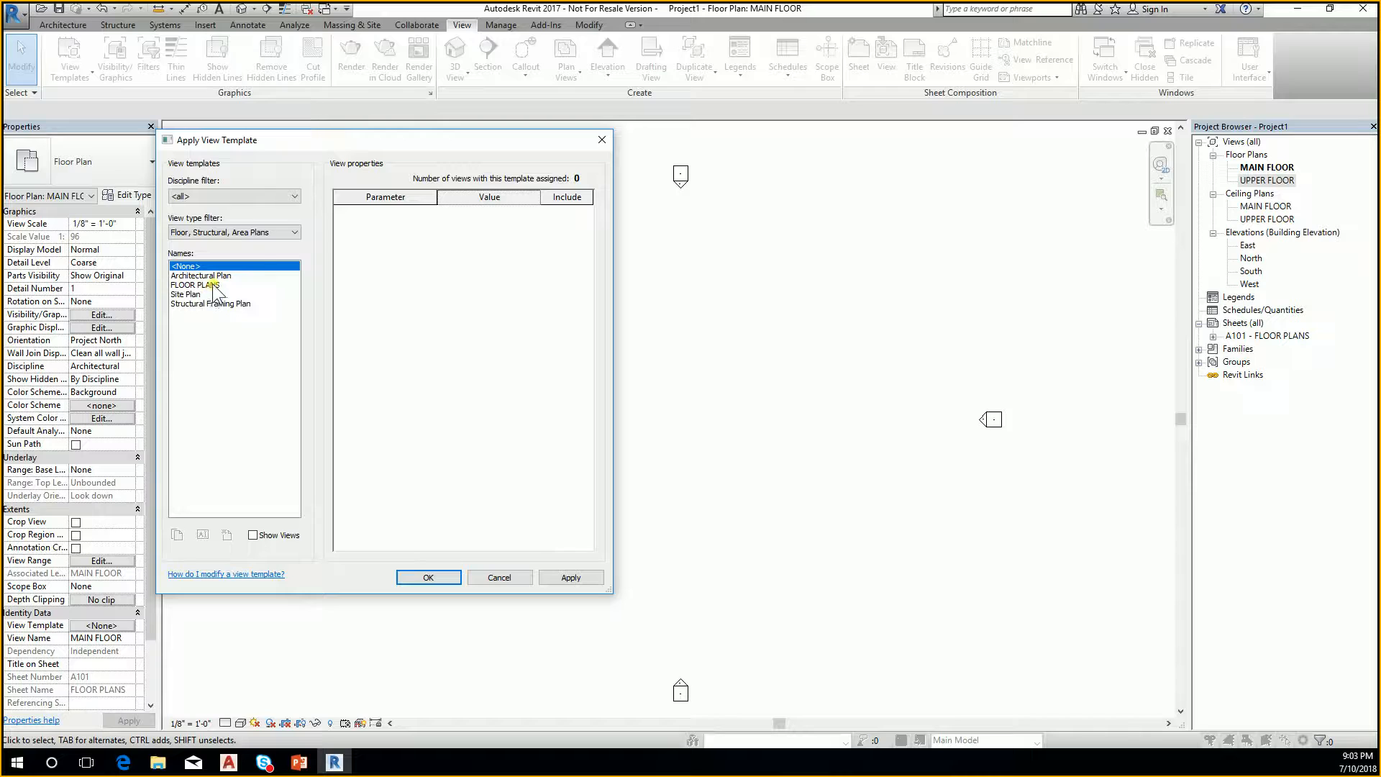
left_click(213, 284)
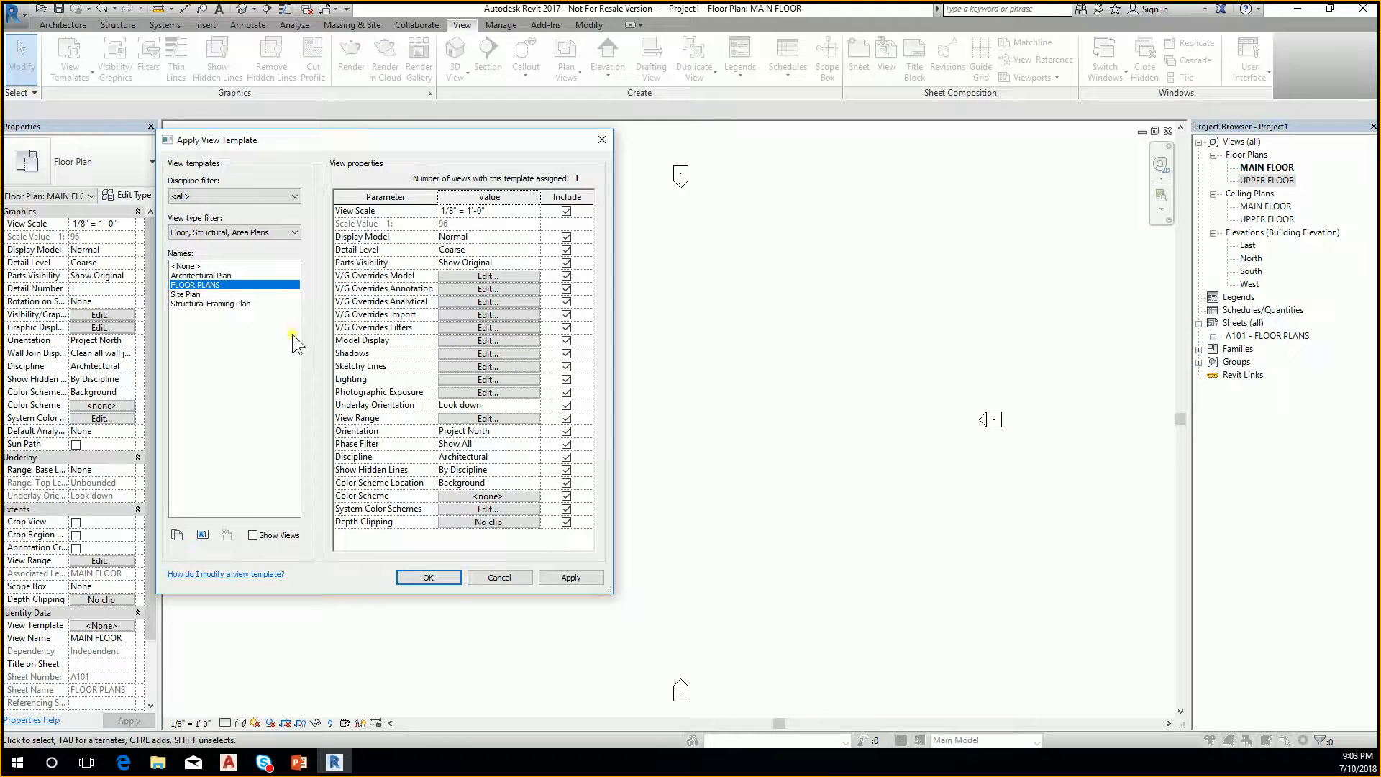
left_click(428, 577)
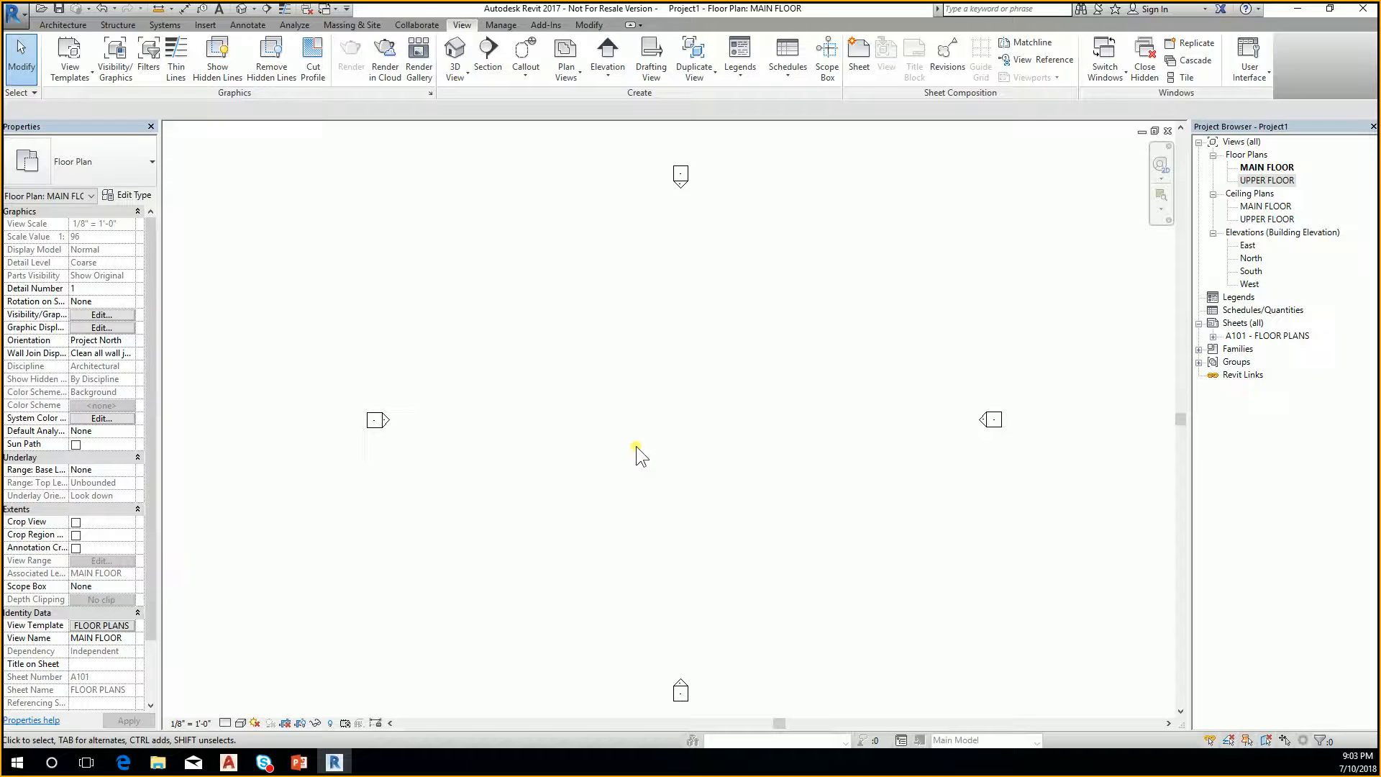
Check which view template is assigned to the UPPER FLOOR floor plan, then close that view
left_click(1280, 180)
double_click(1279, 180)
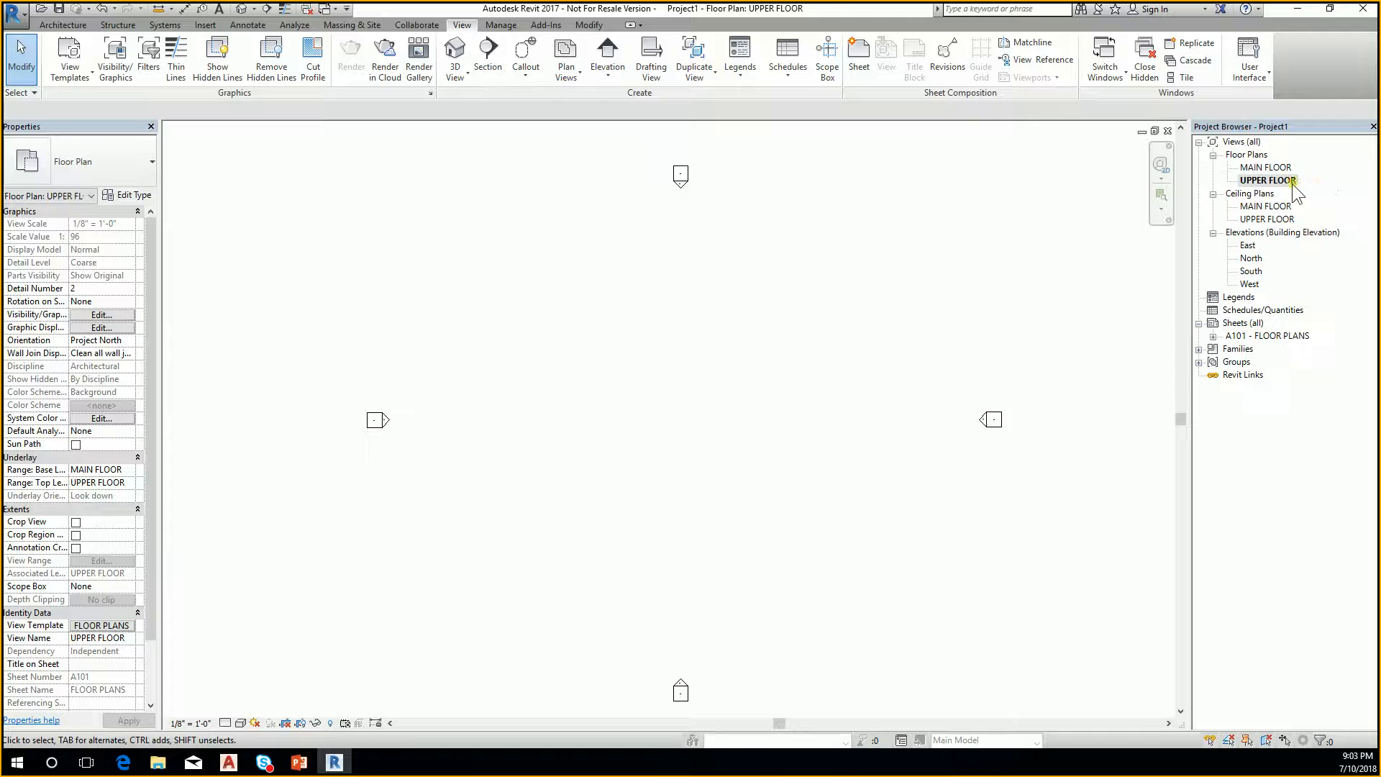
left_click(128, 625)
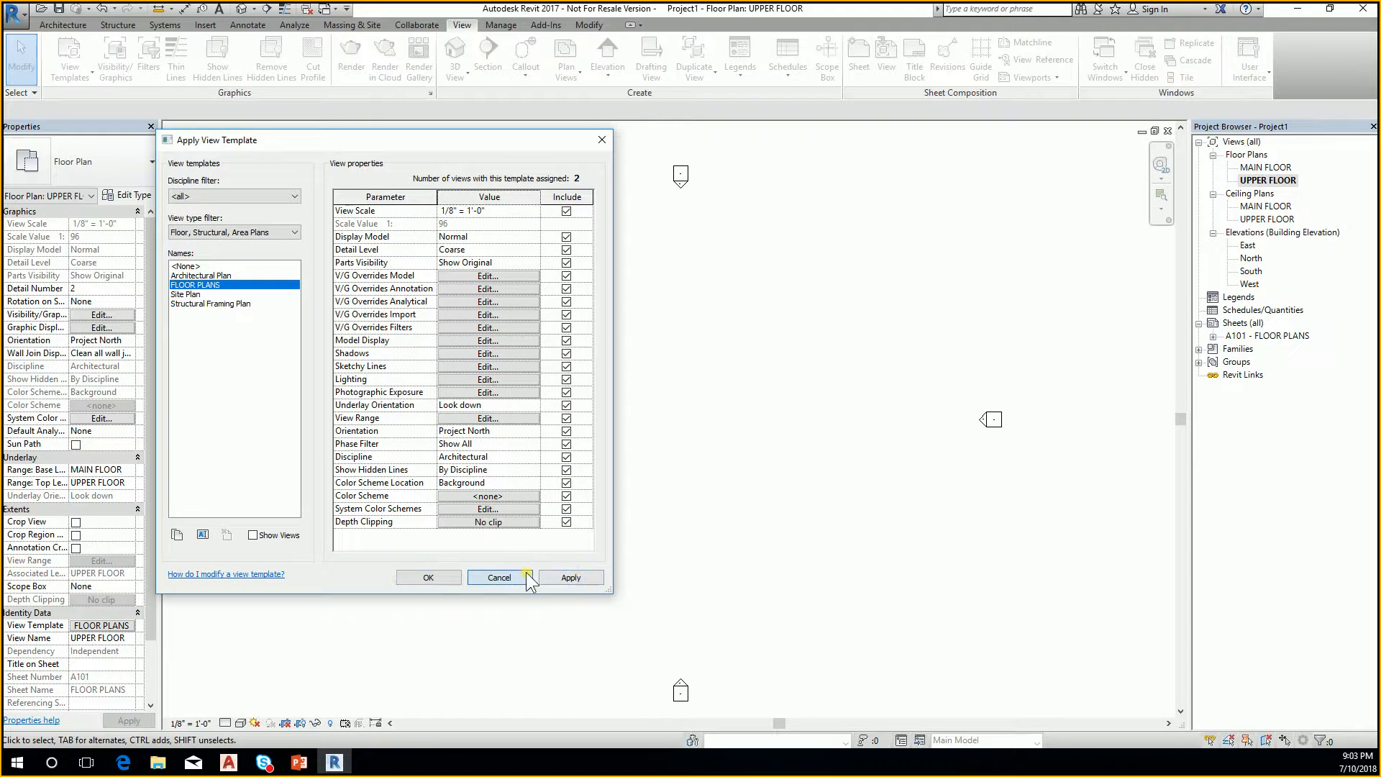
left_click(499, 577)
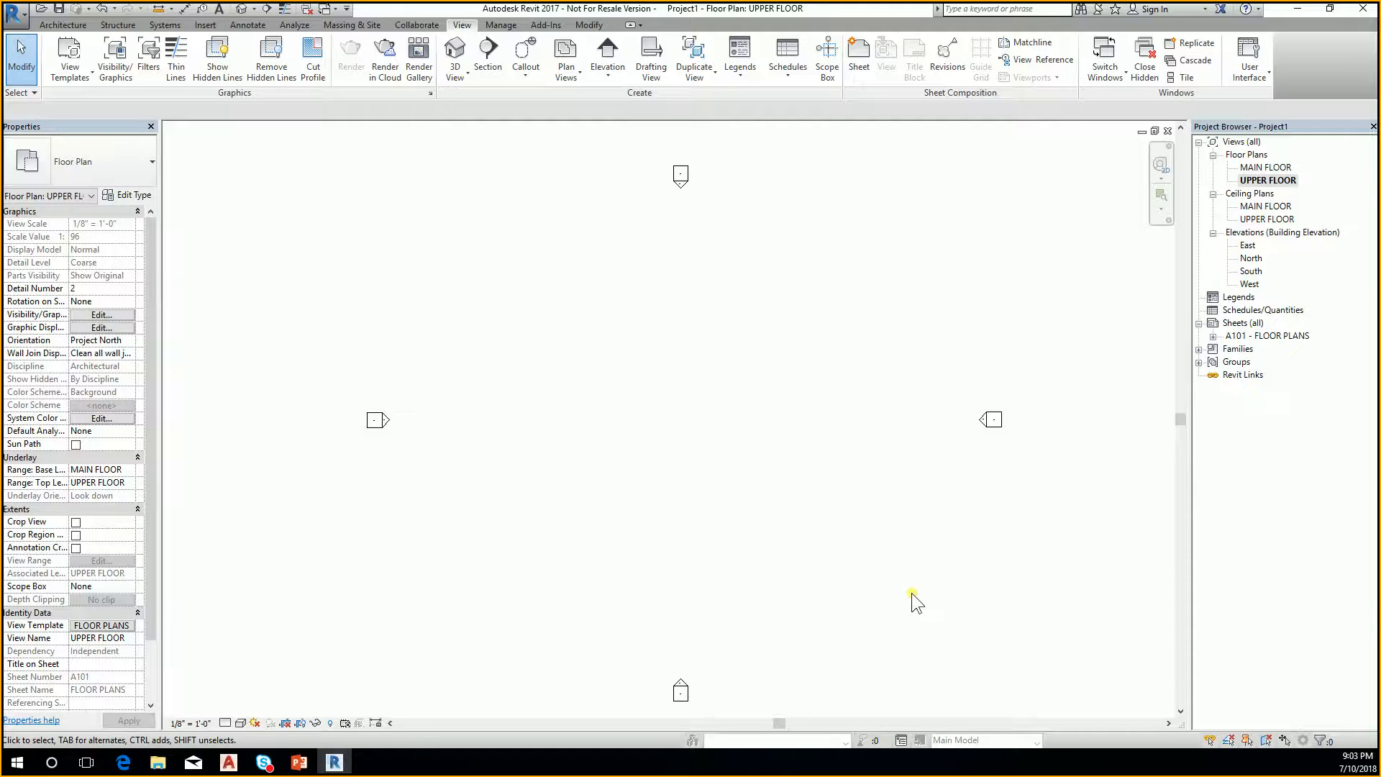
left_click(1167, 131)
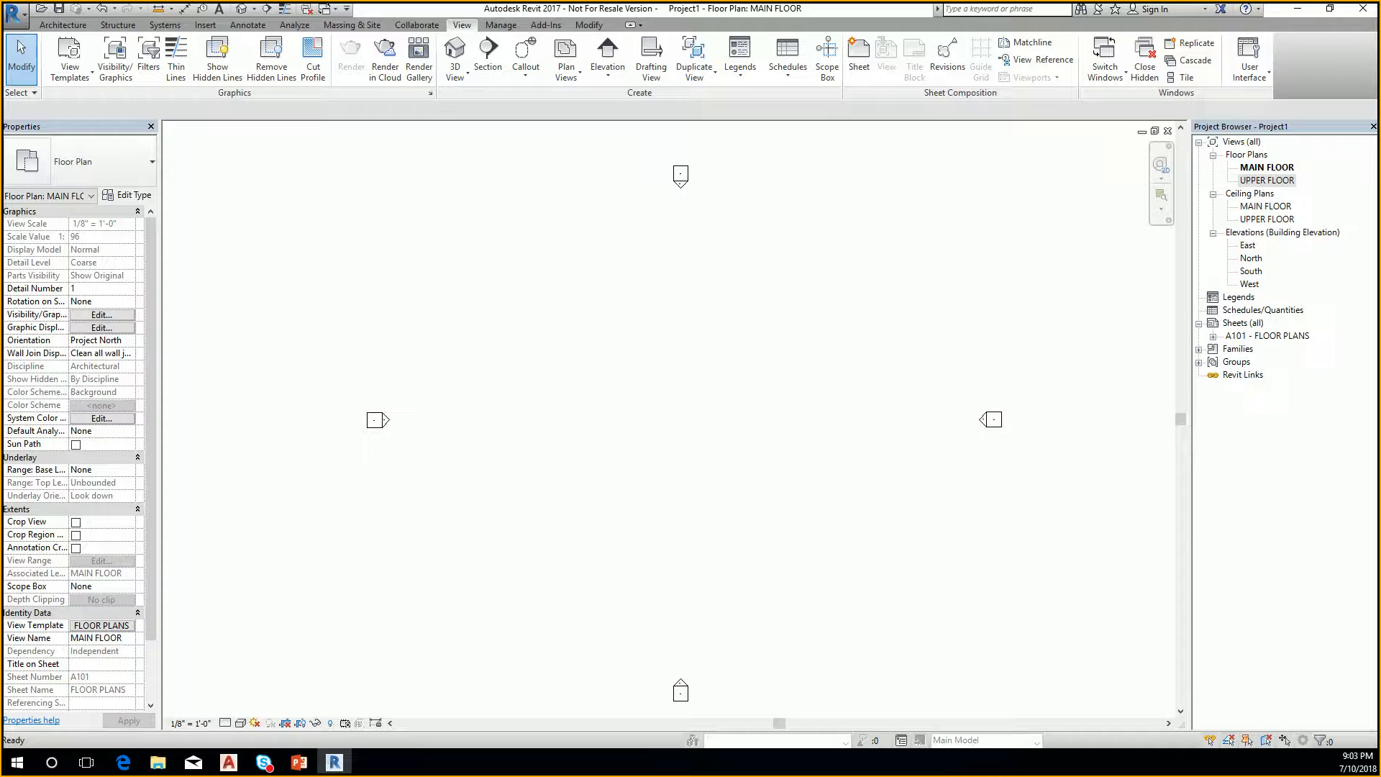
key("alt+Tab")
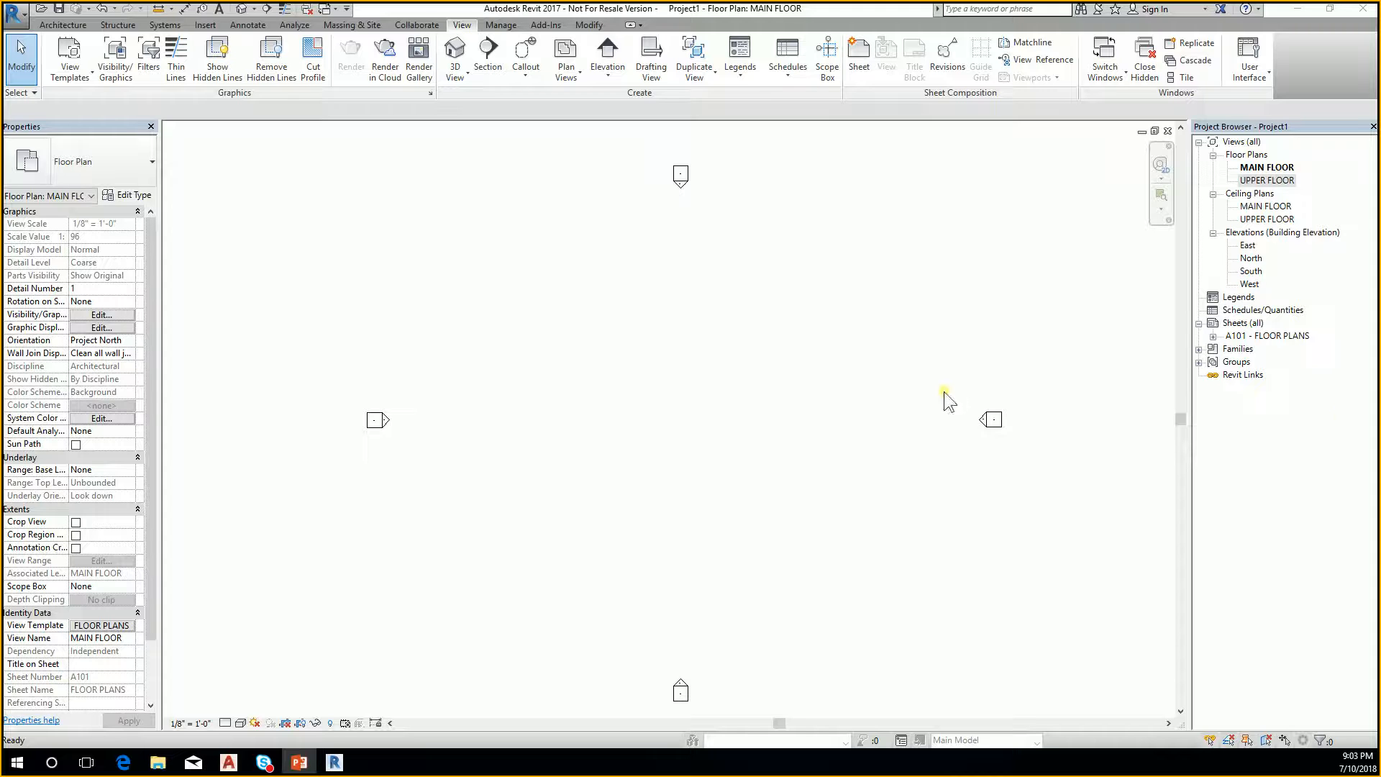
key("alt+Tab")
middle_click_drag(913, 331, 974, 525)
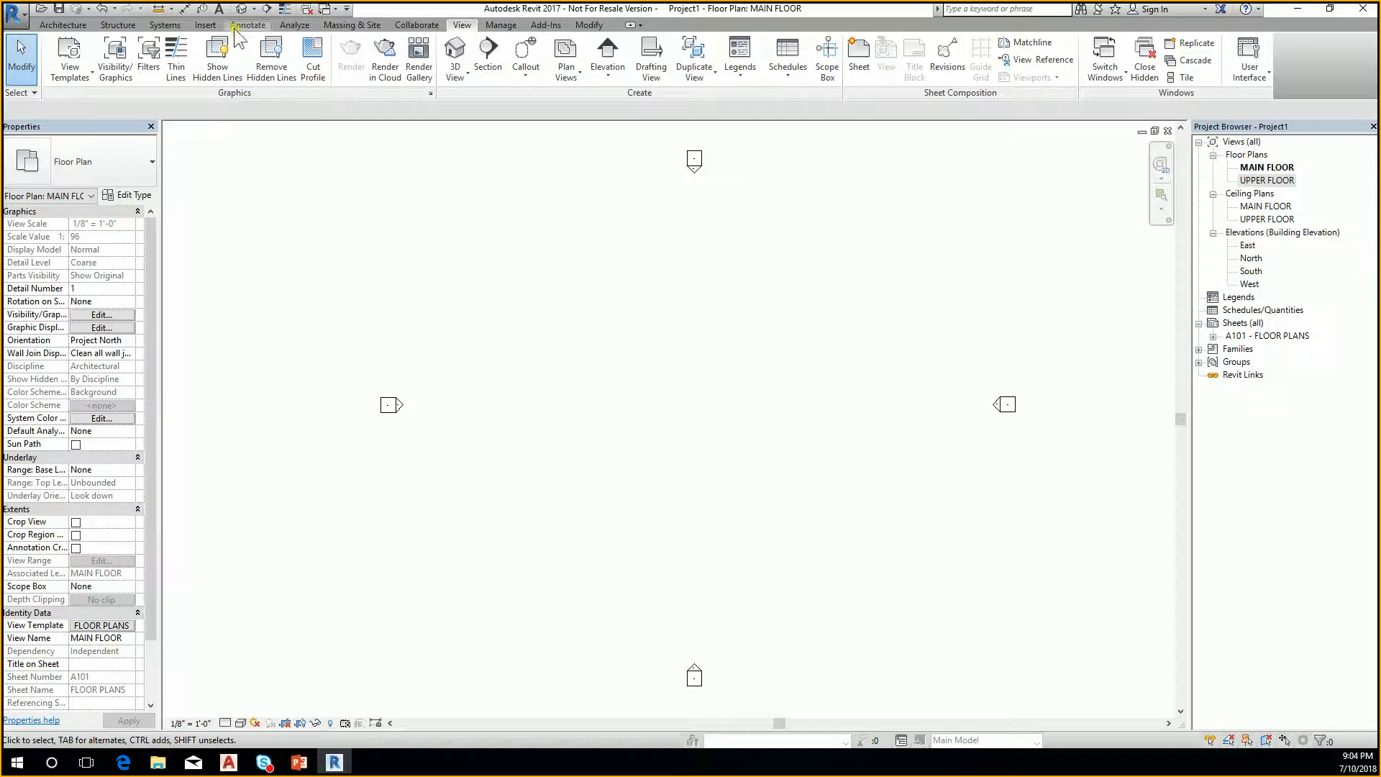
Start a CAD import and browse the EHTC PROGRAM (I:) drive to the Revit Spring 2018 Class 3 resources, choosing Semi detached house.dwg
left_click(207, 25)
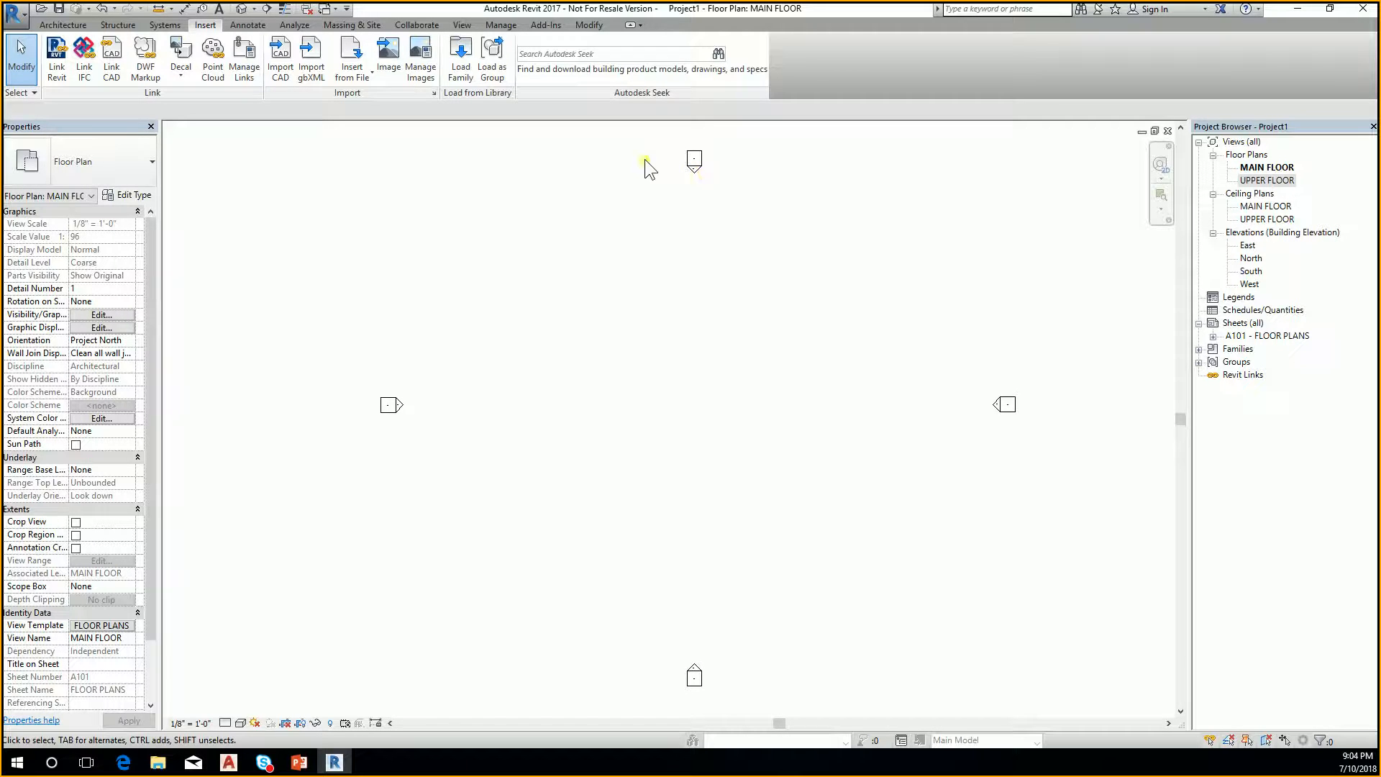
left_click(220, 29)
left_click(279, 81)
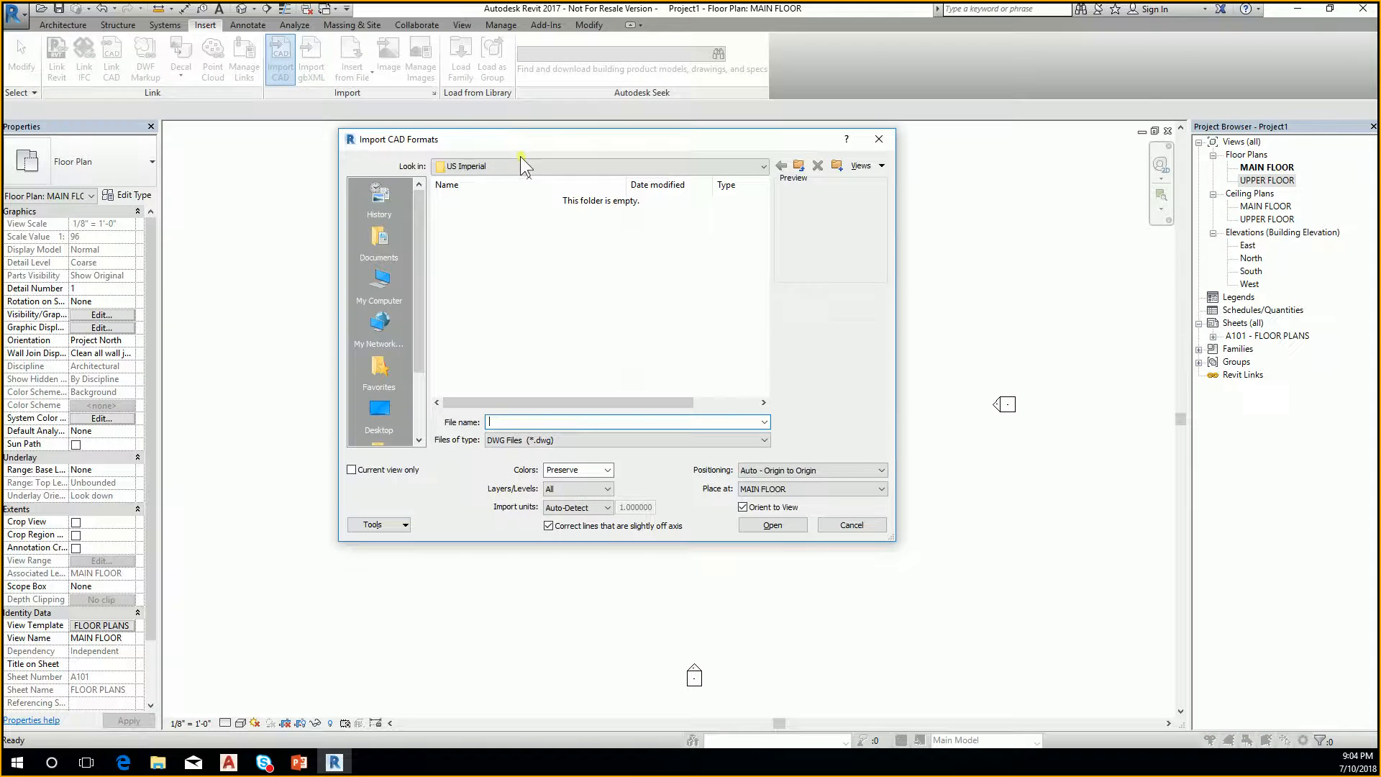
left_click(522, 166)
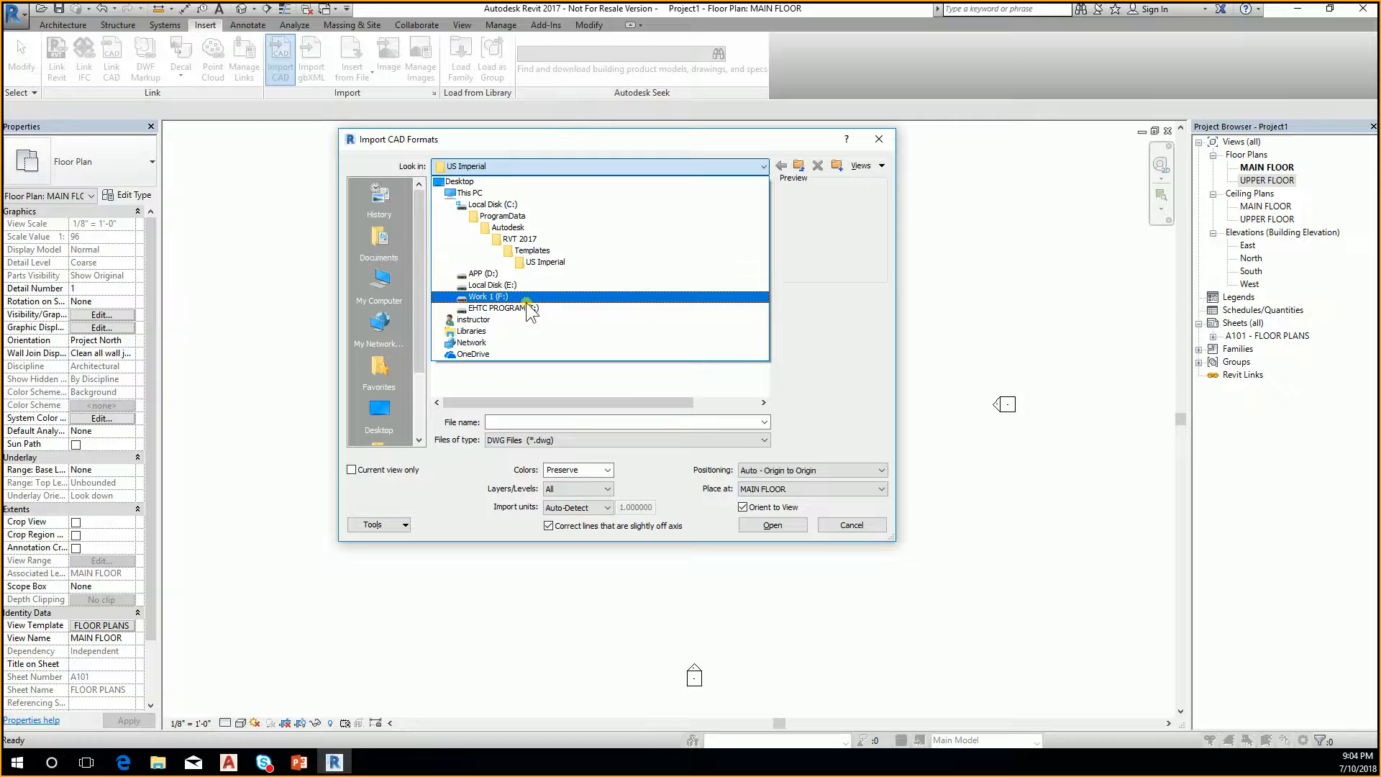
left_click(528, 308)
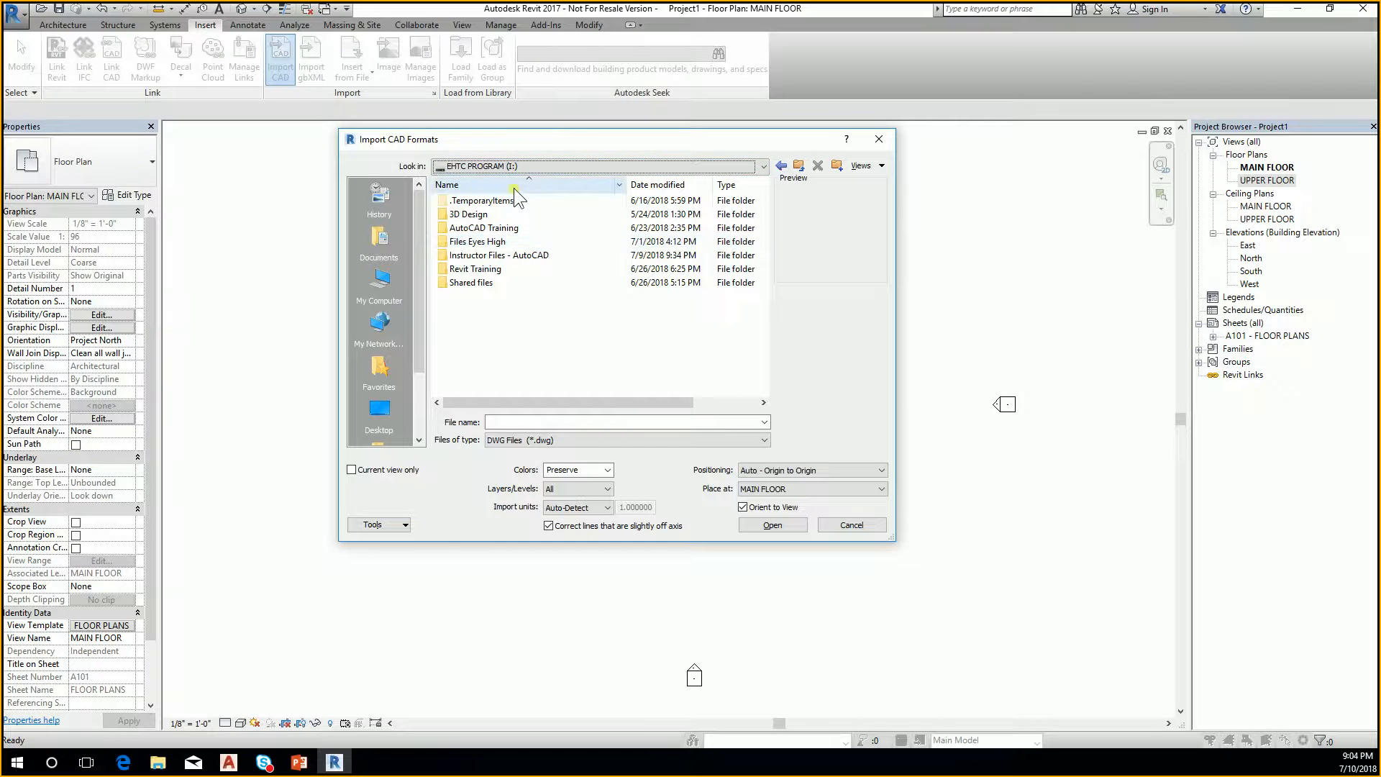
double_click(486, 271)
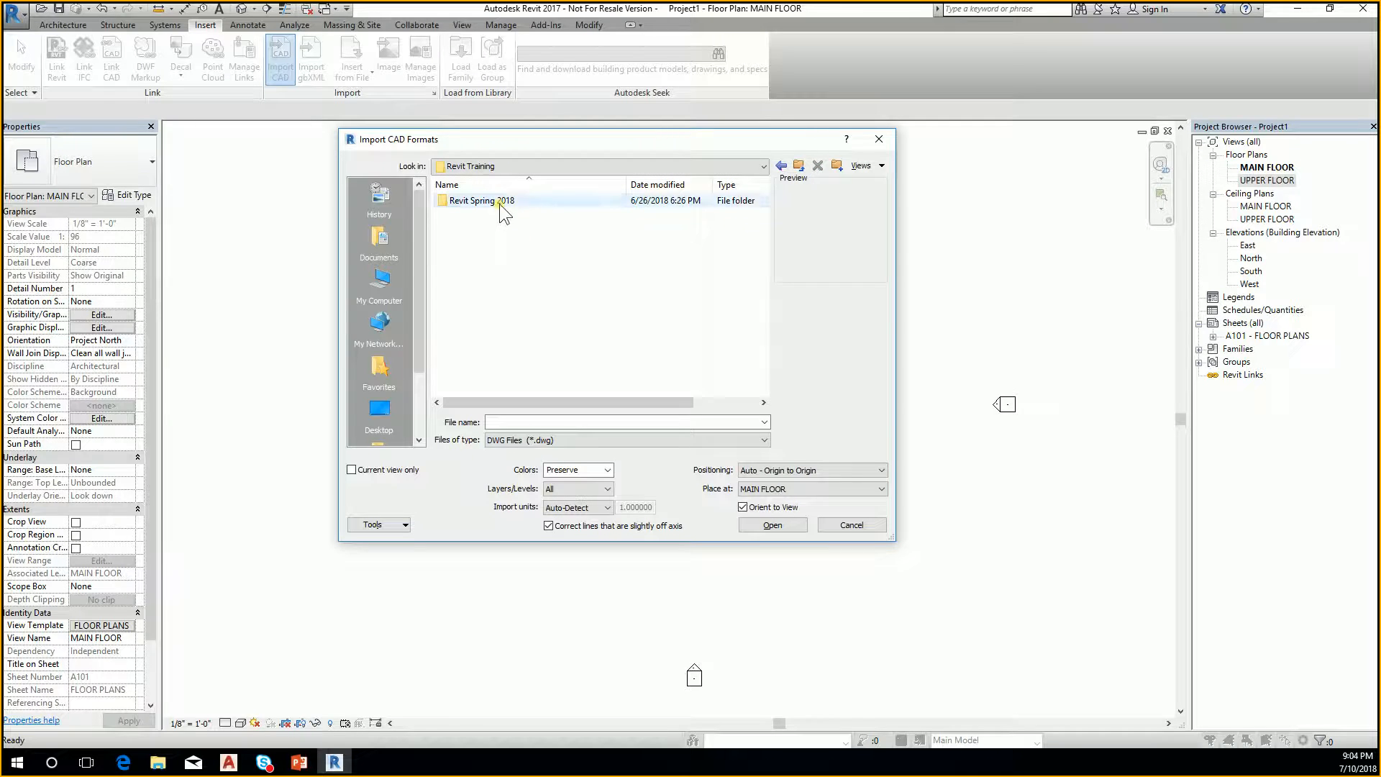
double_click(502, 203)
double_click(469, 202)
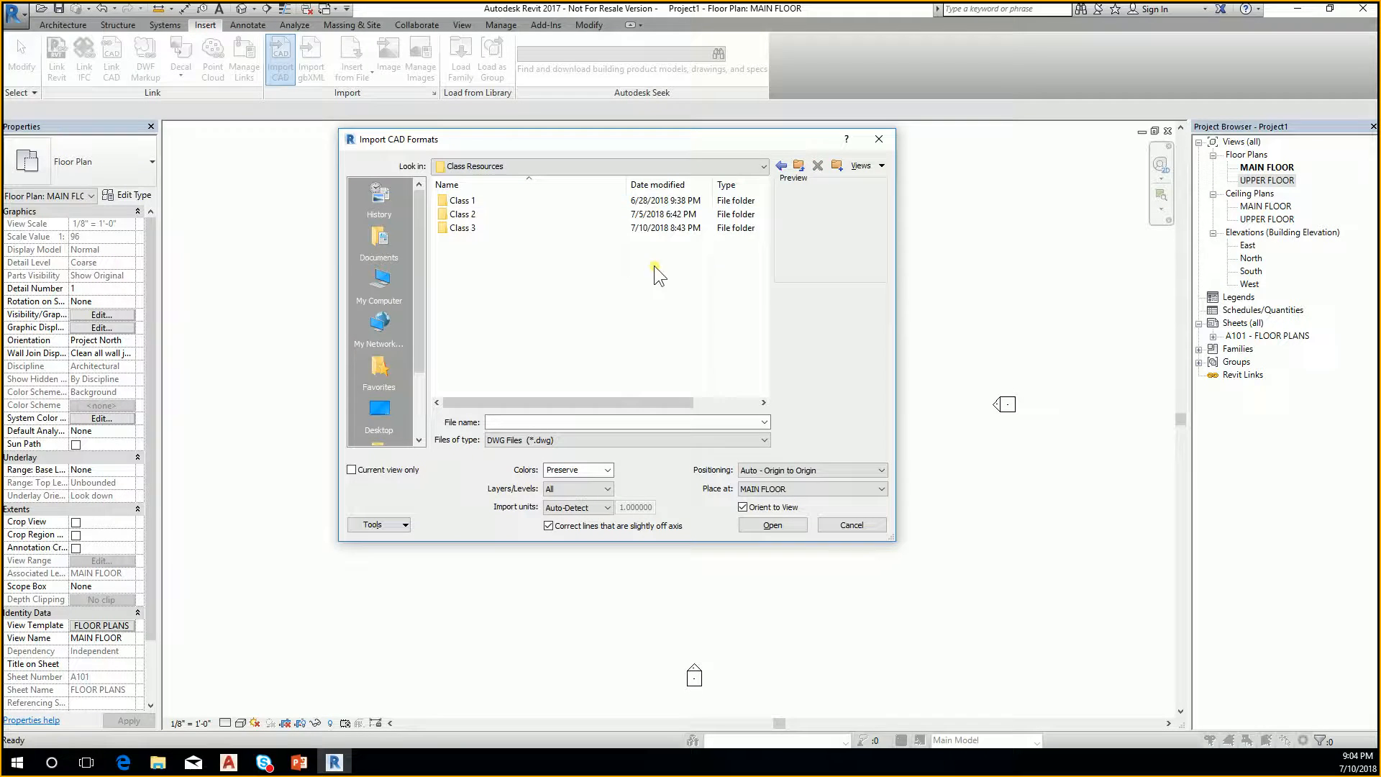
double_click(464, 228)
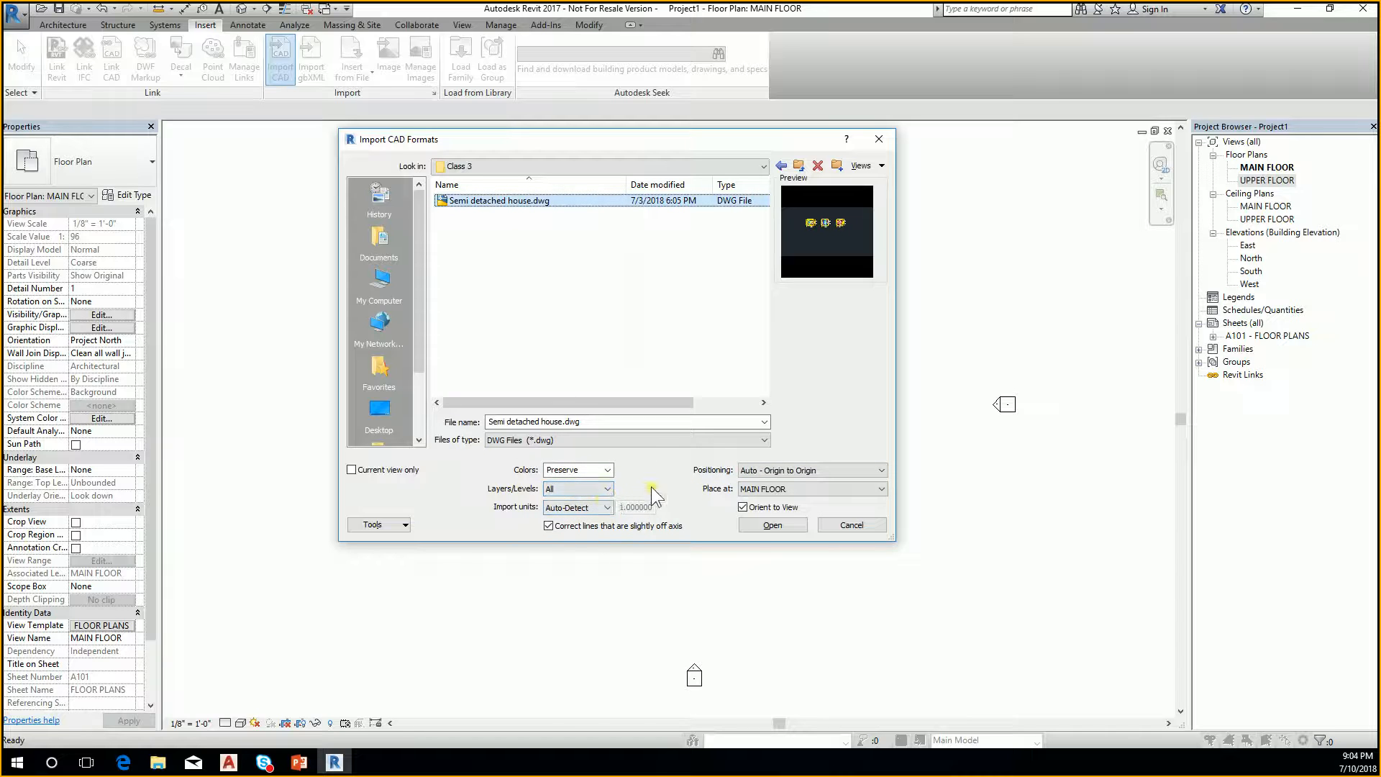
Import Semi detached house.dwg with layers set to Specify and positioning set to Auto - Center to Center
left_click(581, 491)
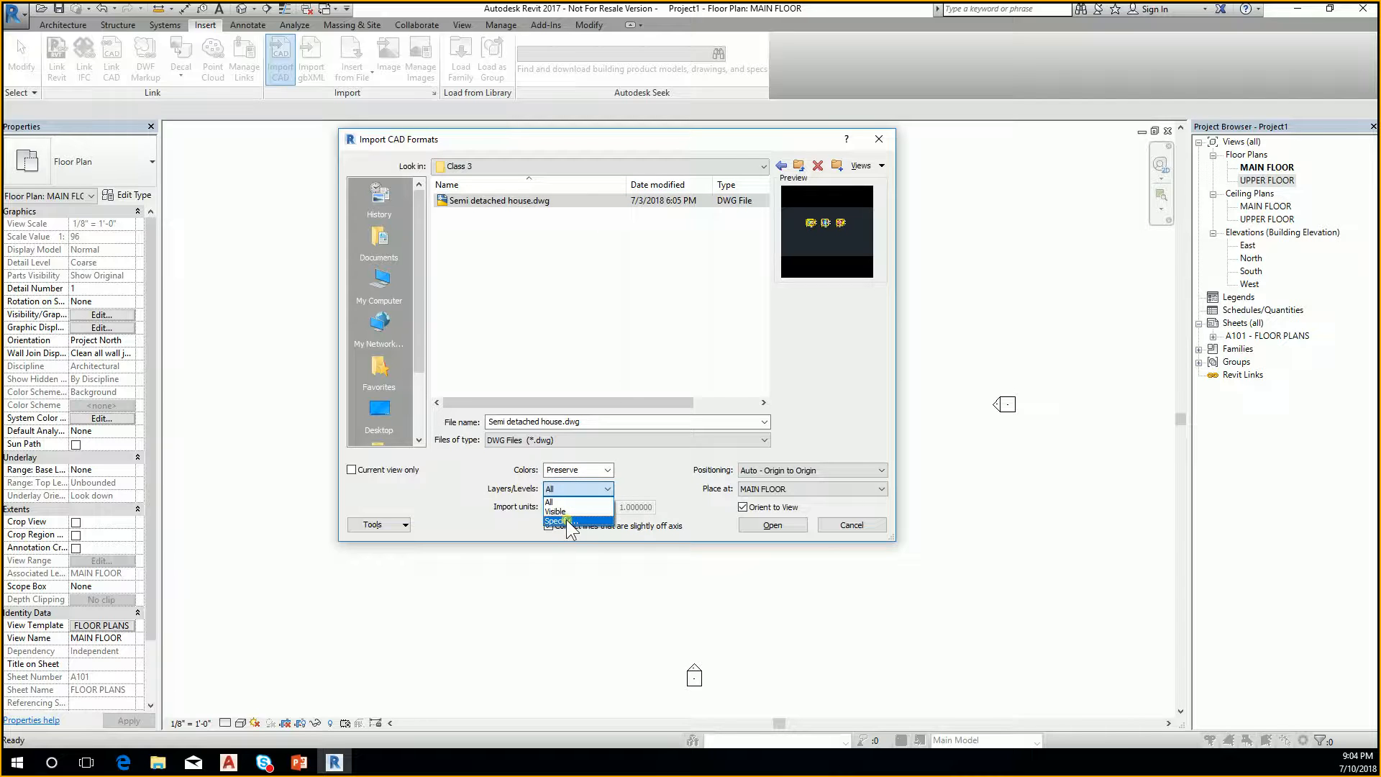
left_click(567, 519)
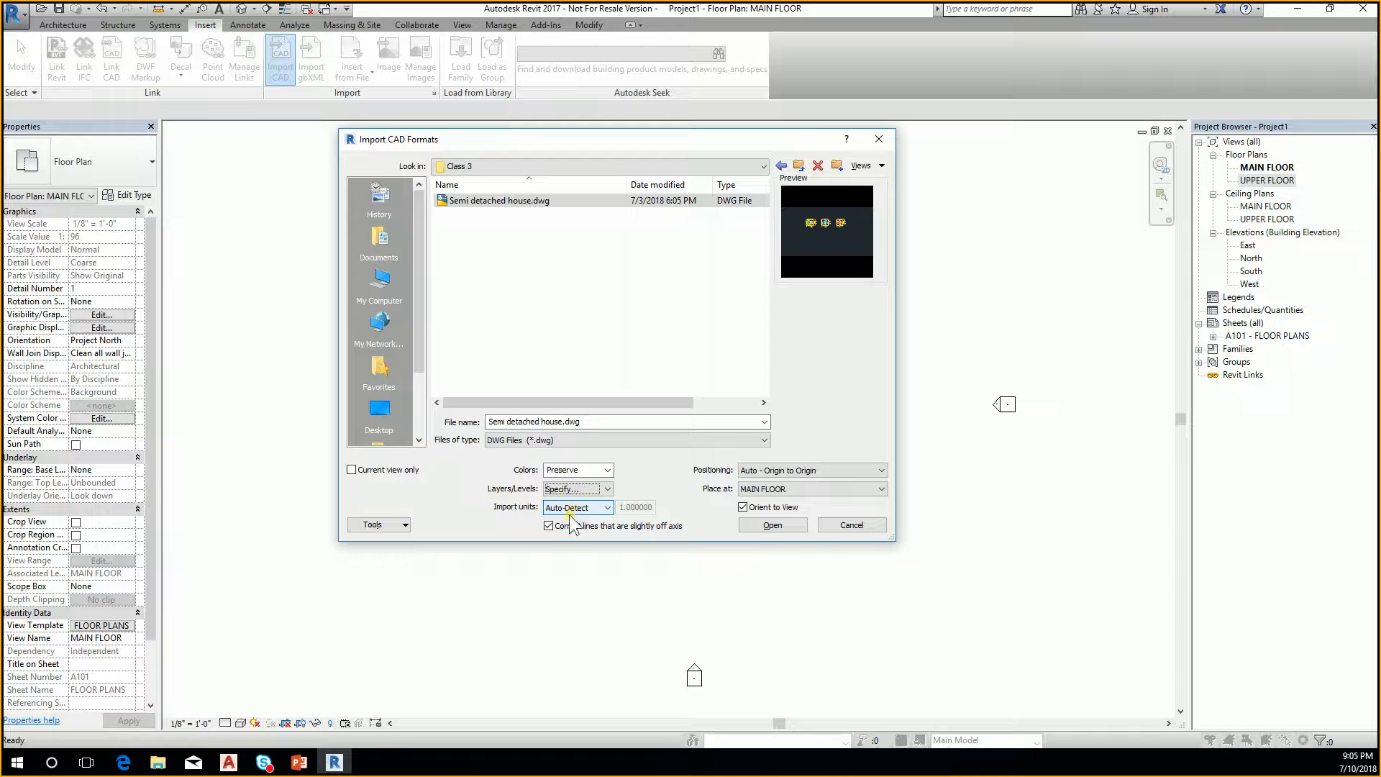
left_click(520, 199)
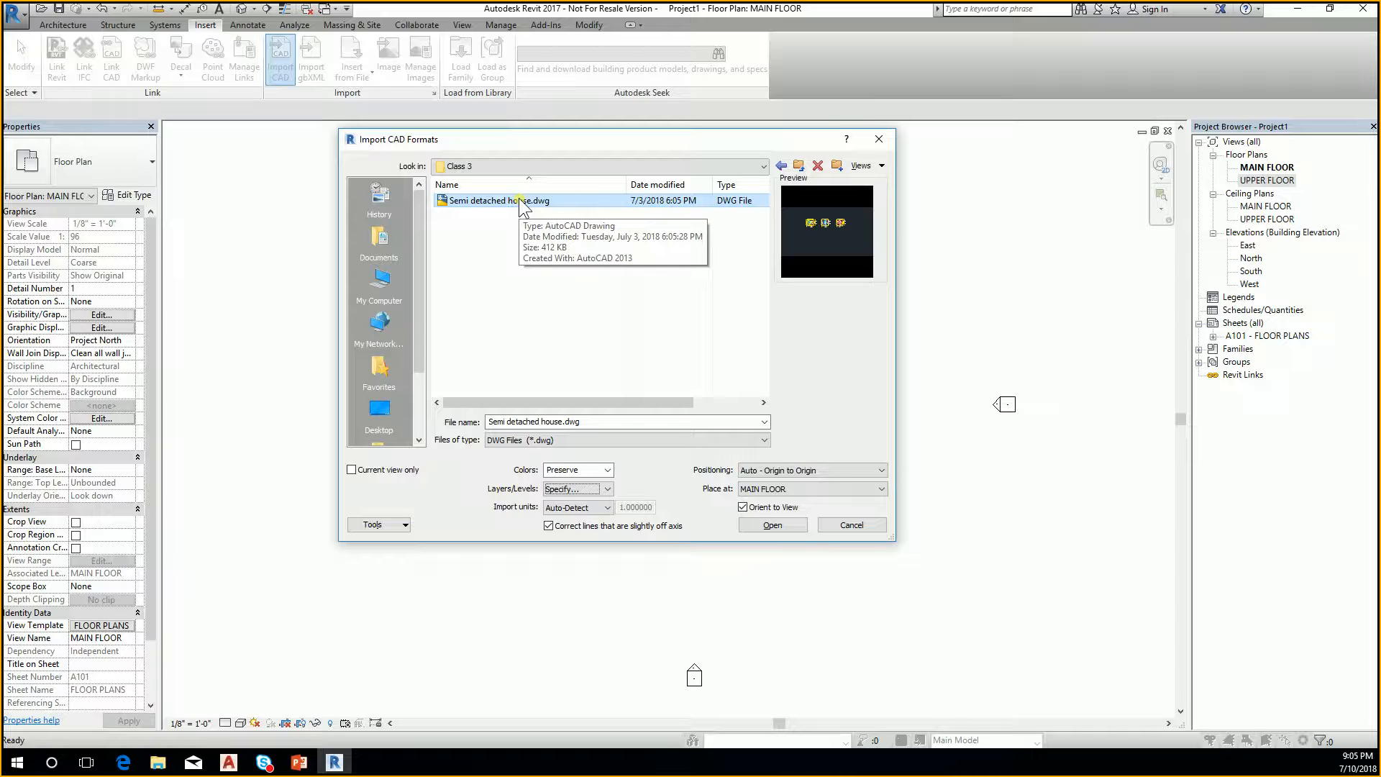
left_click(783, 477)
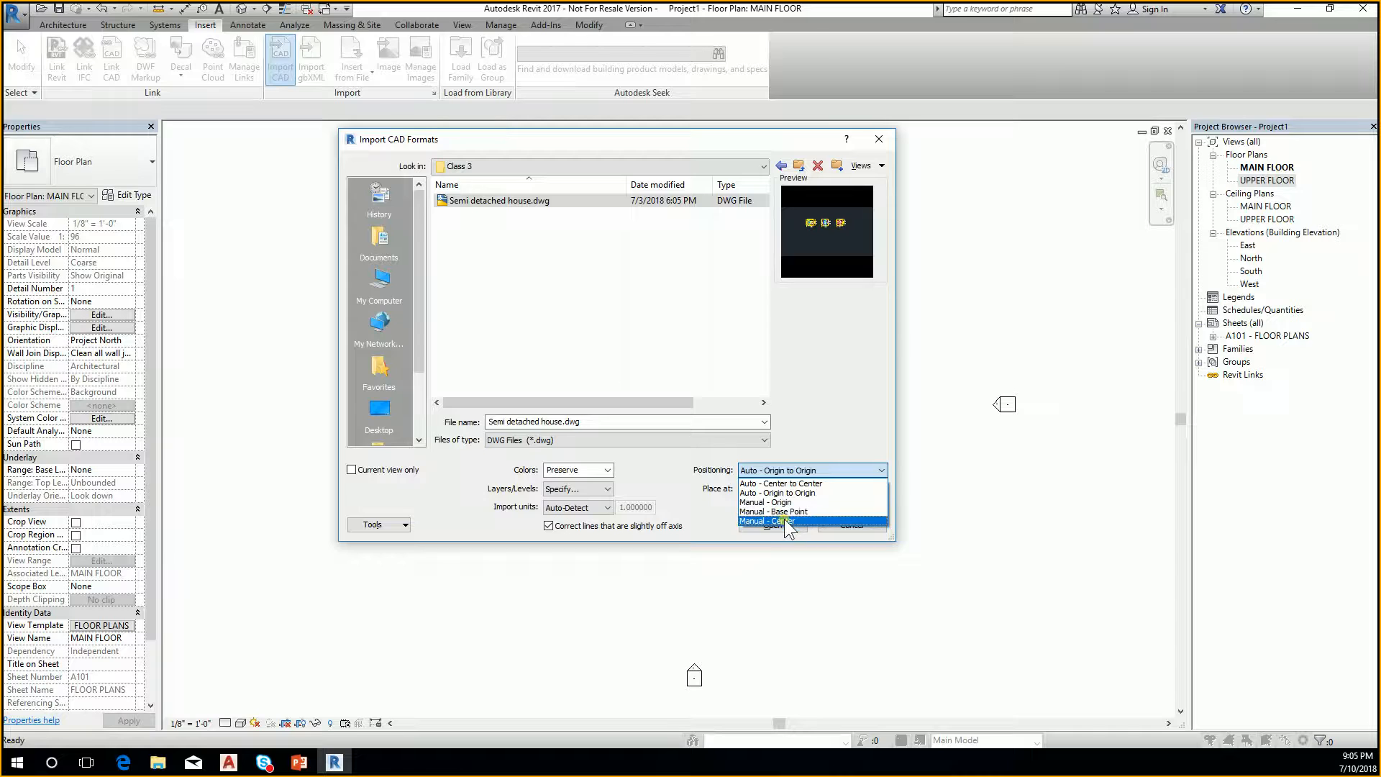
left_click(772, 484)
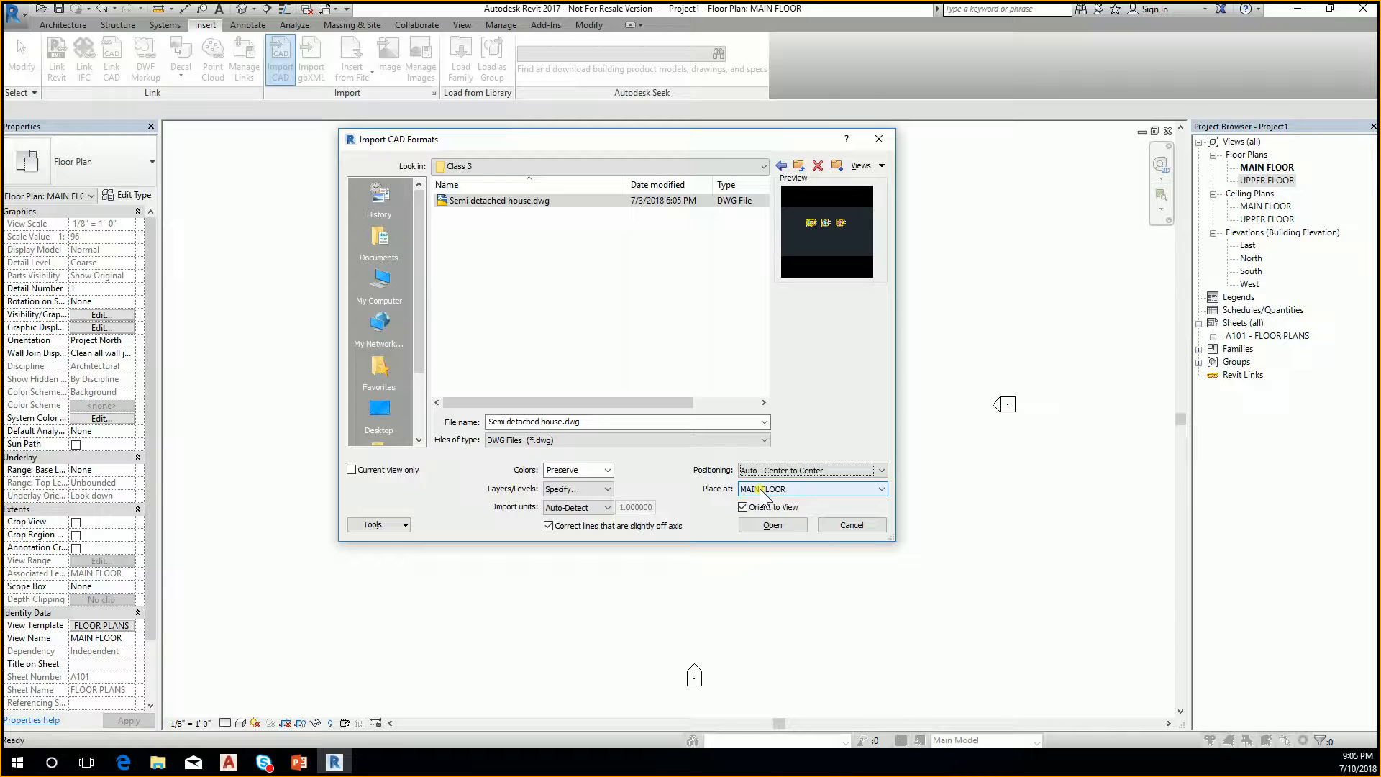
left_click(784, 529)
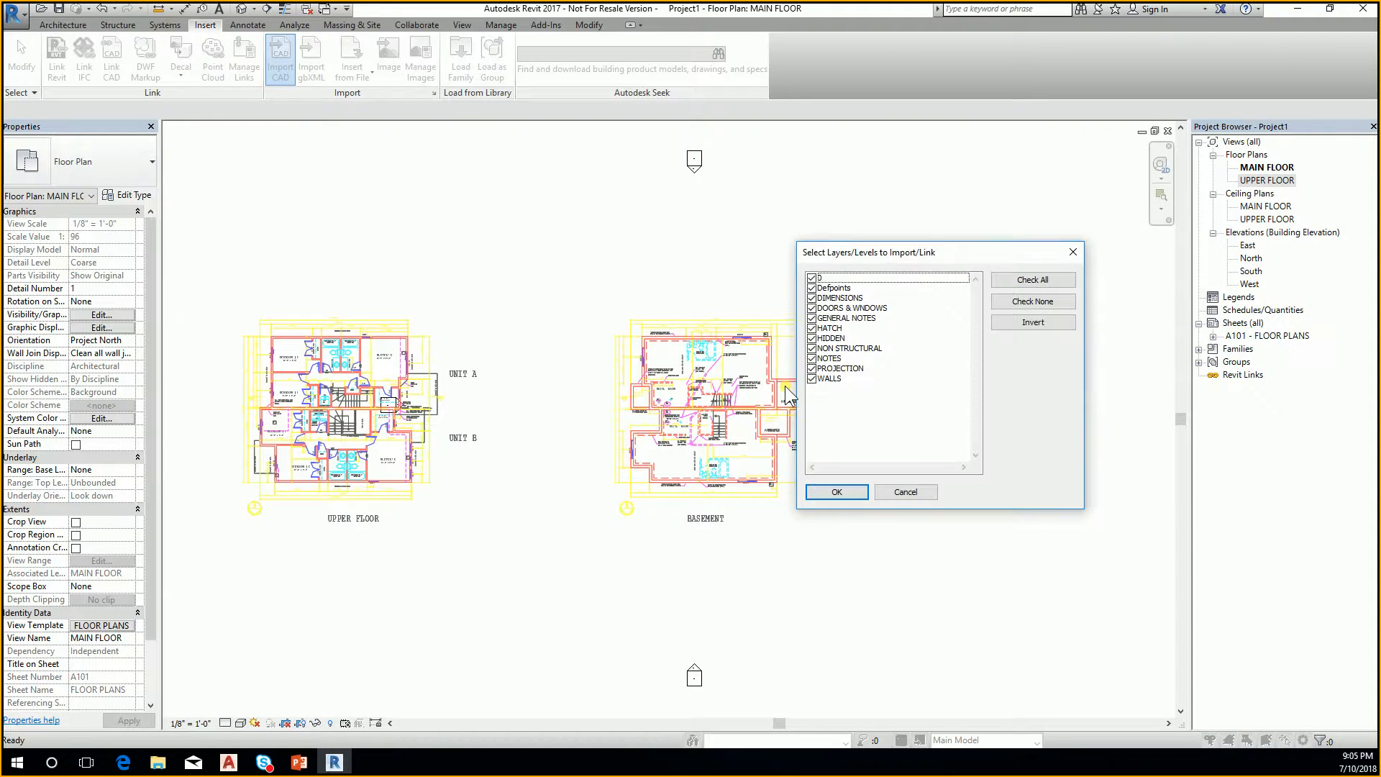
Exclude layers NOTES, HATCH, GENERAL NOTES, DIMENSIONS, Defpoints and 0, and finish importing the remaining layers
left_click_drag(848, 253, 642, 232)
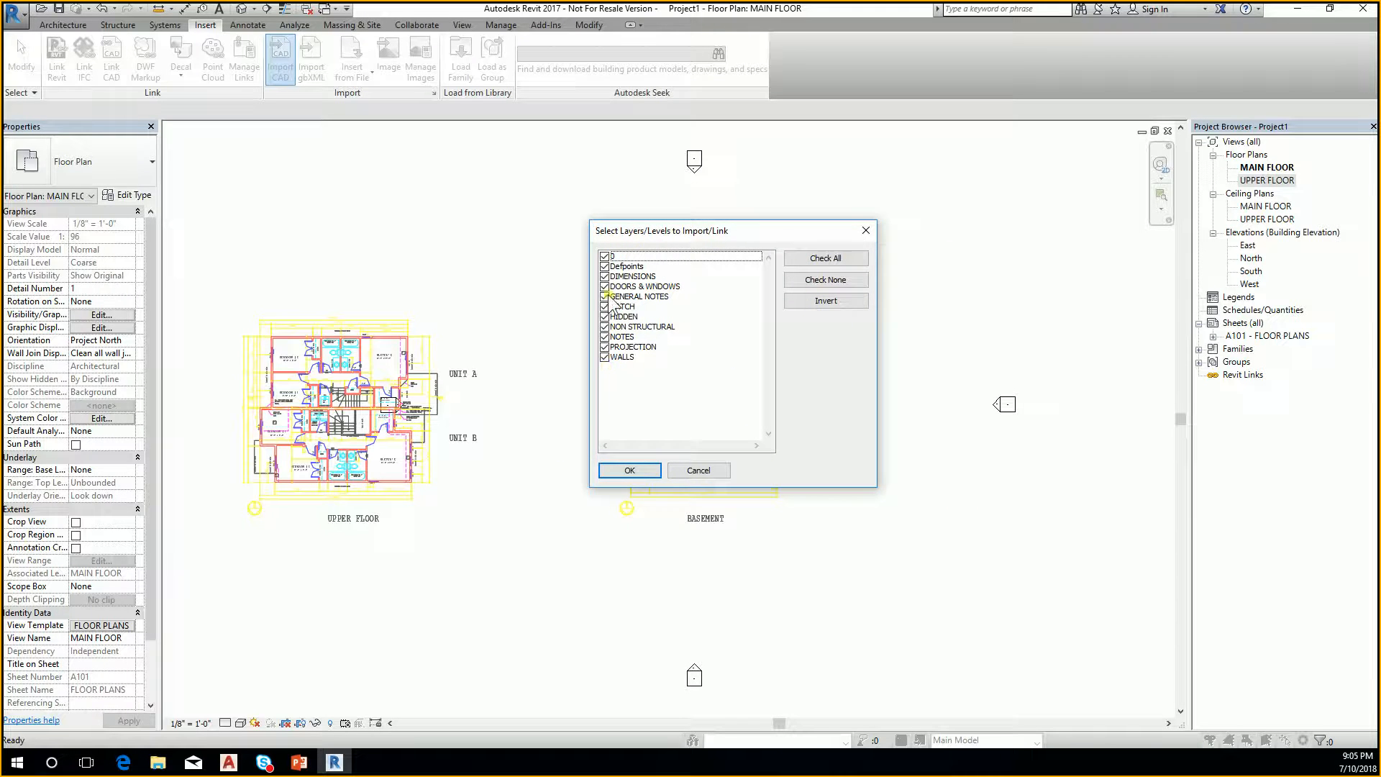
left_click(605, 358)
left_click(604, 337)
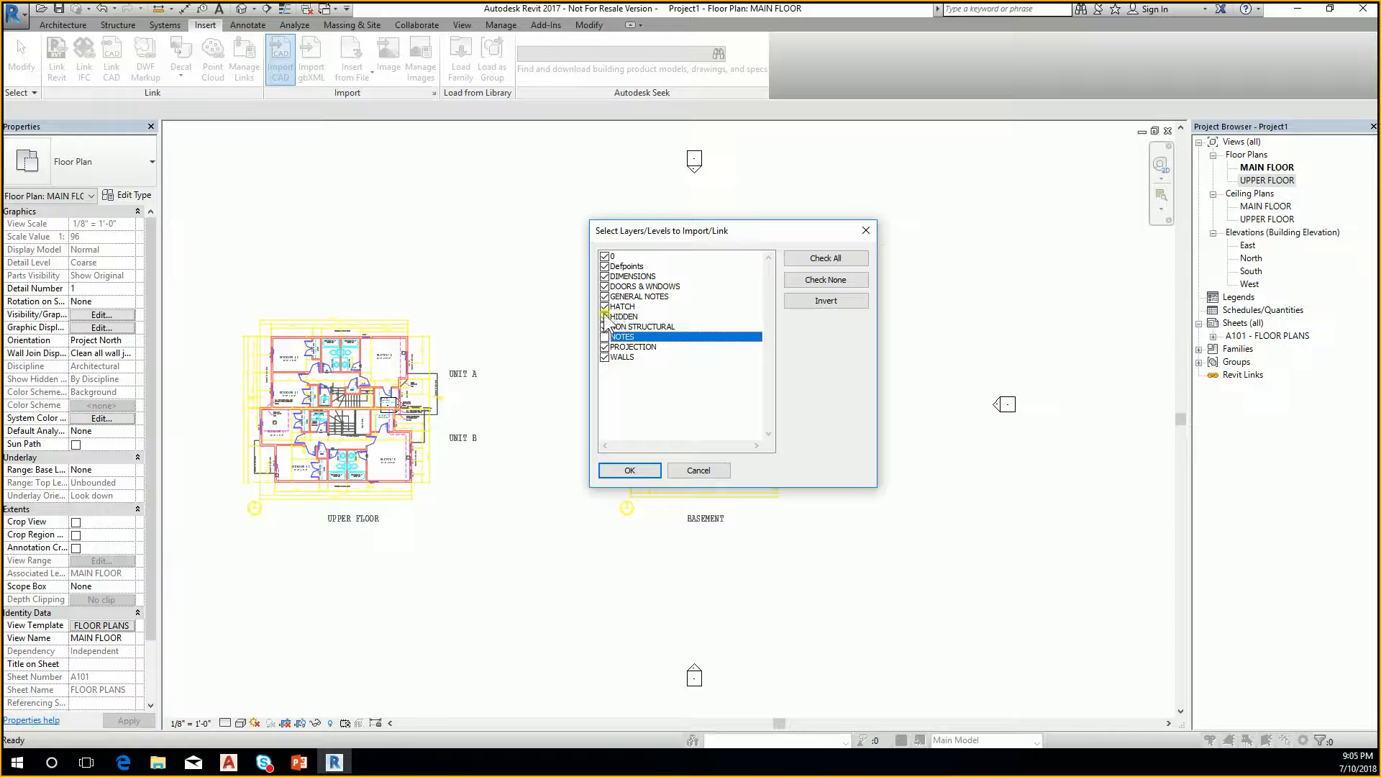
left_click(605, 306)
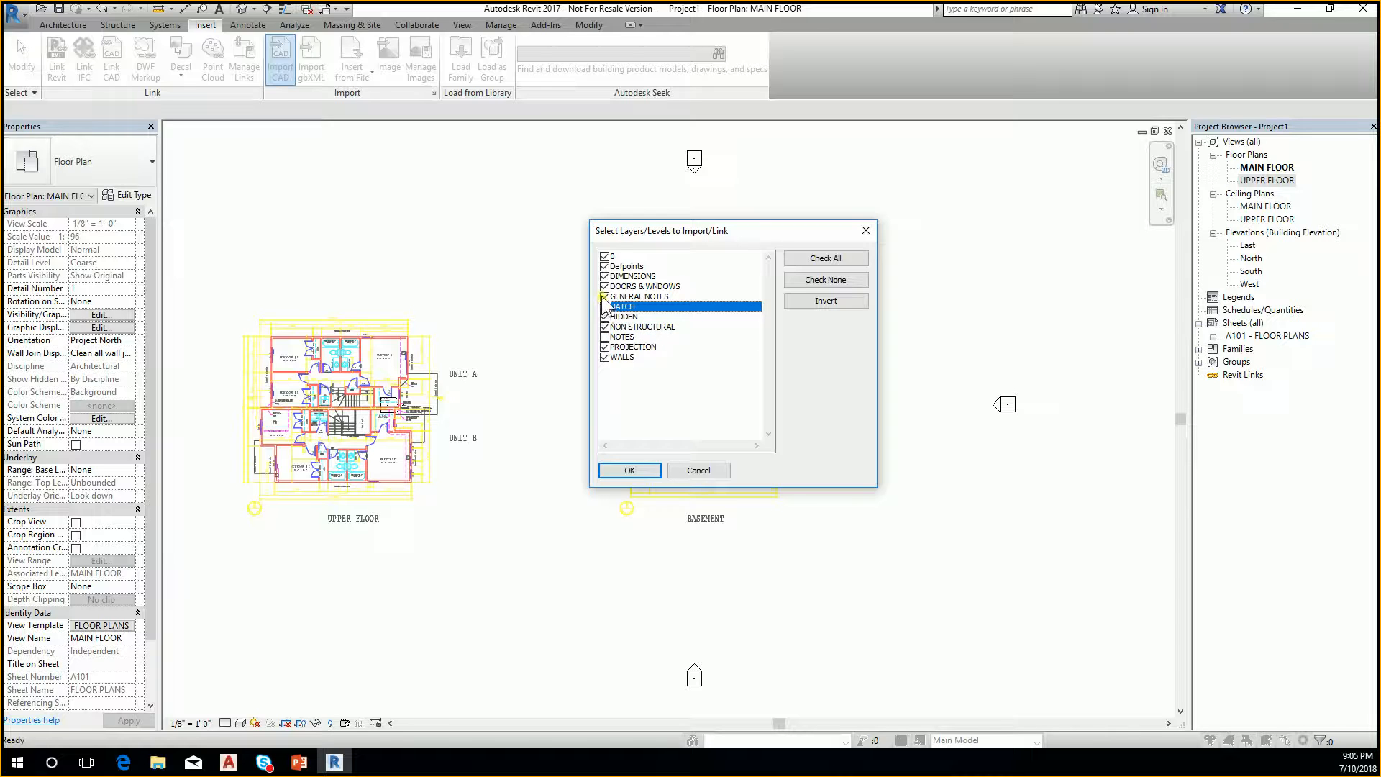
left_click(605, 297)
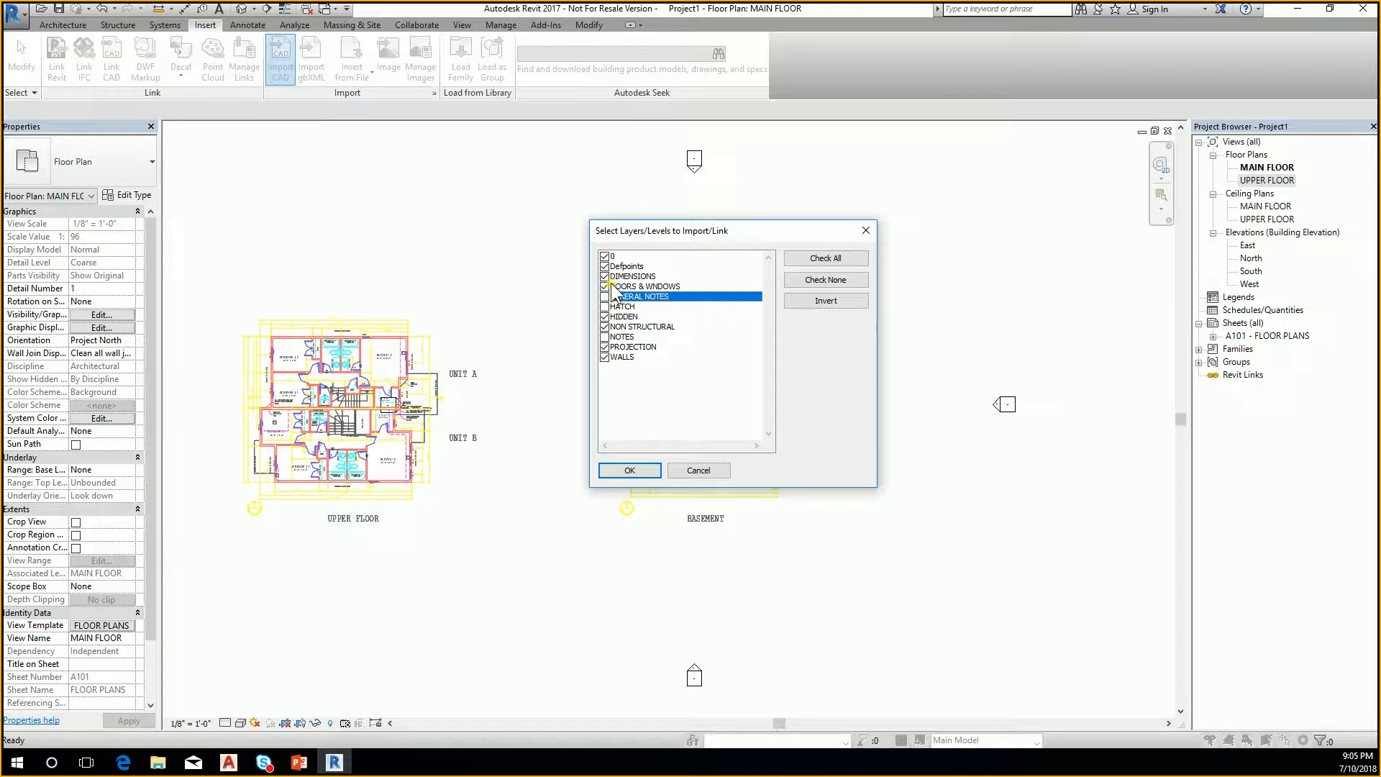
left_click(604, 276)
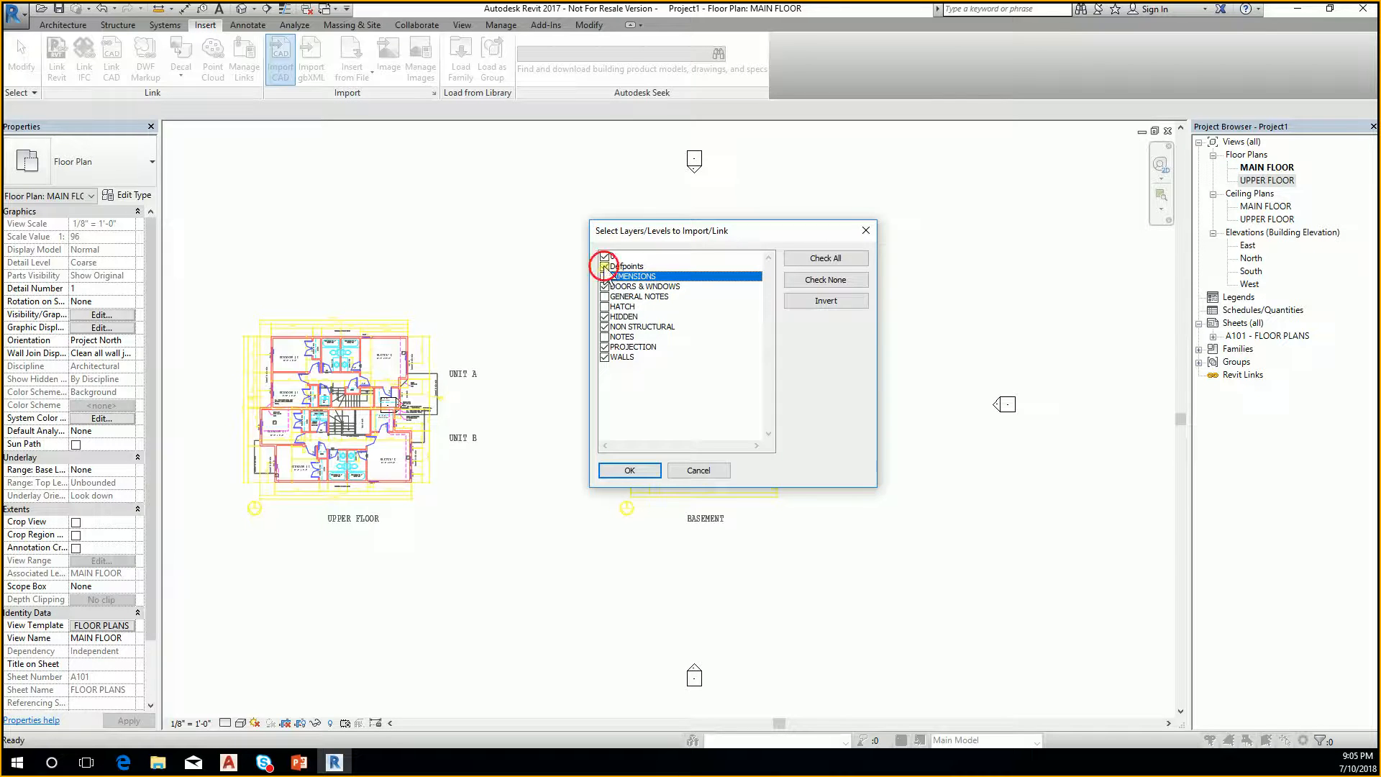
left_click(604, 266)
left_click(604, 256)
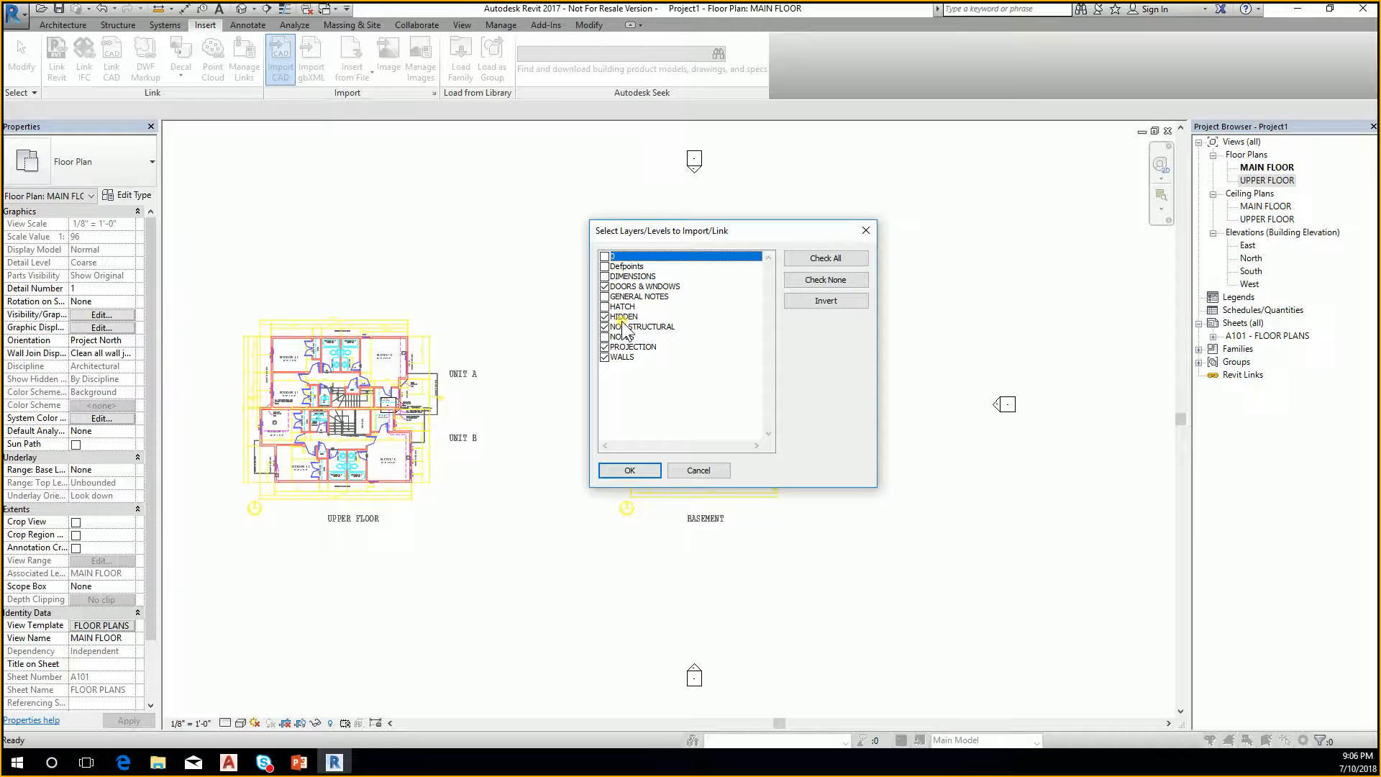
left_click(644, 472)
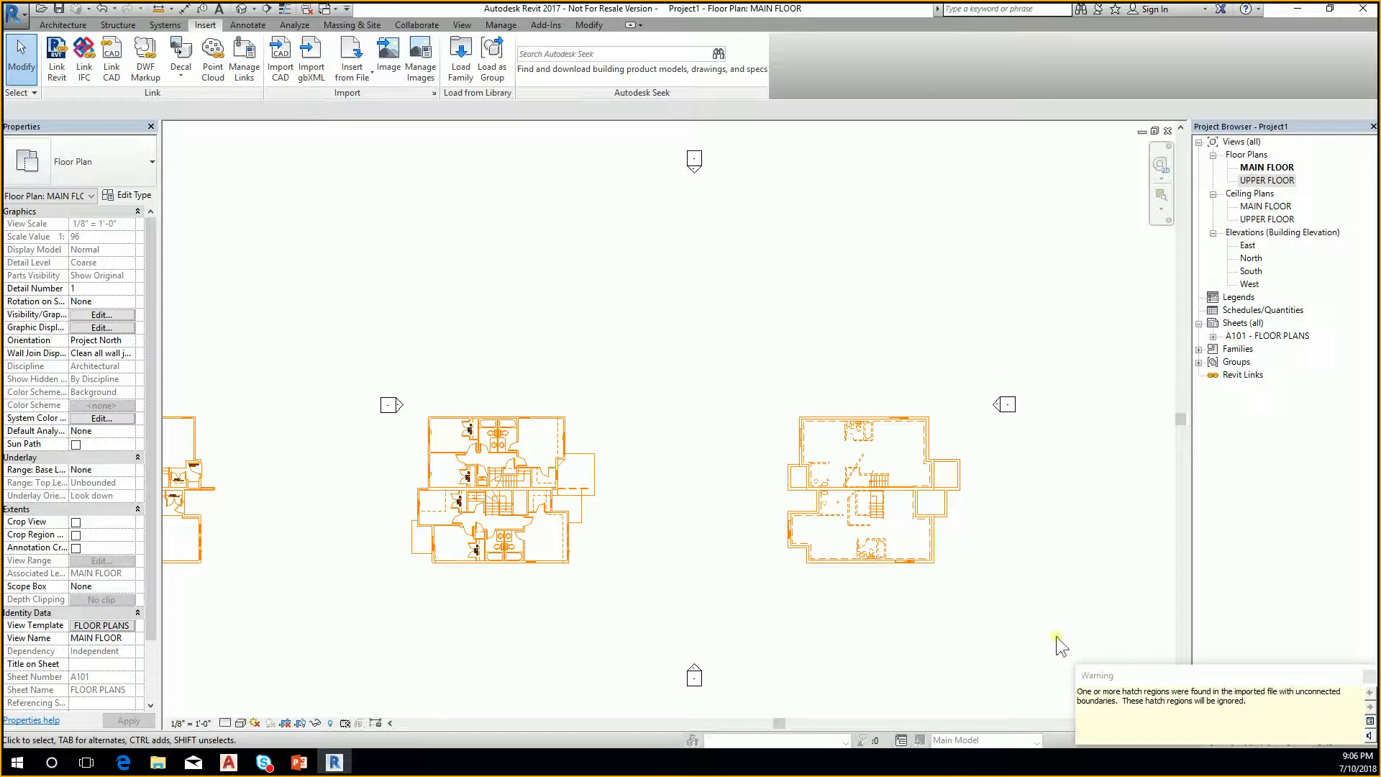
Examine the imported floor plans relative to the elevation markers, selecting the drawing to check how its plans are grouped
left_click(947, 621)
middle_click_drag(797, 561, 870, 532)
scroll(679, 350, "down", 1)
middle_click_drag(598, 410, 648, 403)
scroll(680, 426, "down", 2)
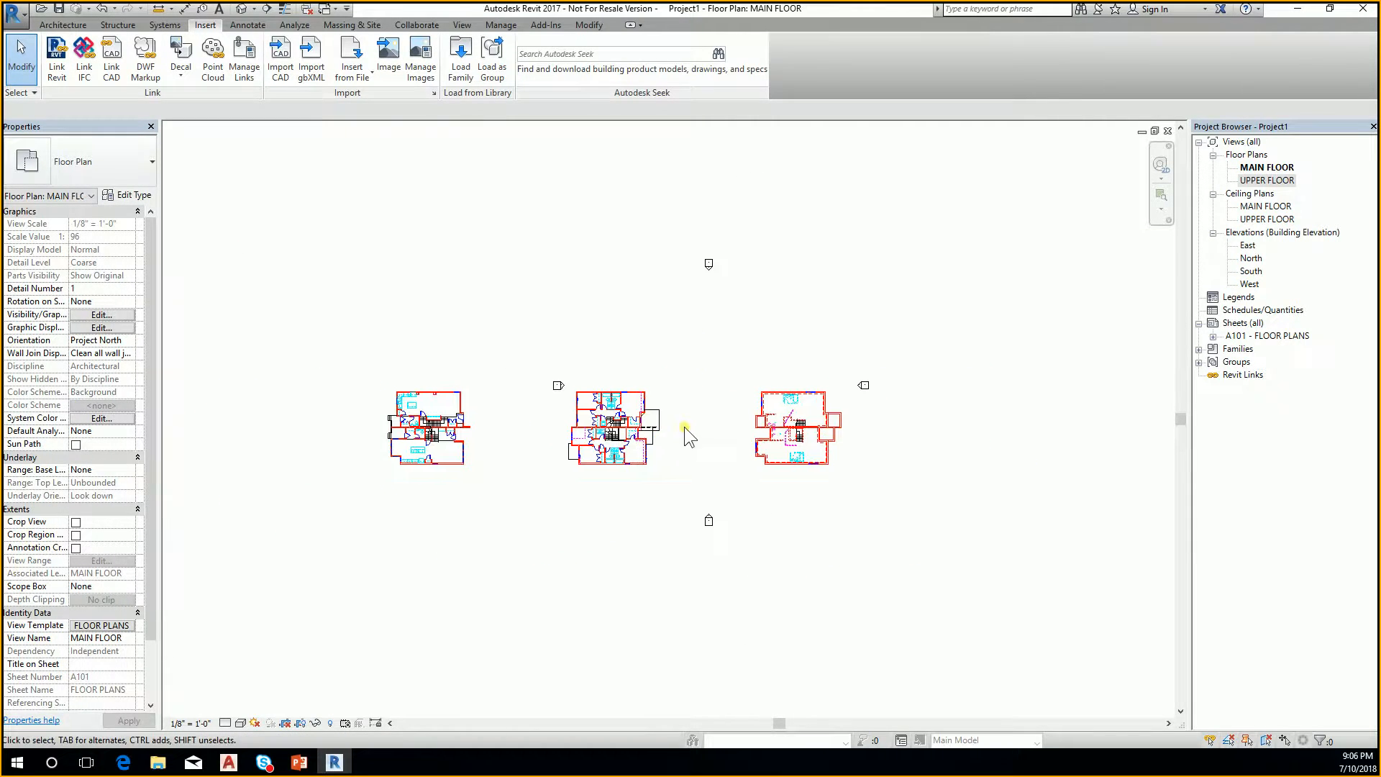
left_click(670, 433)
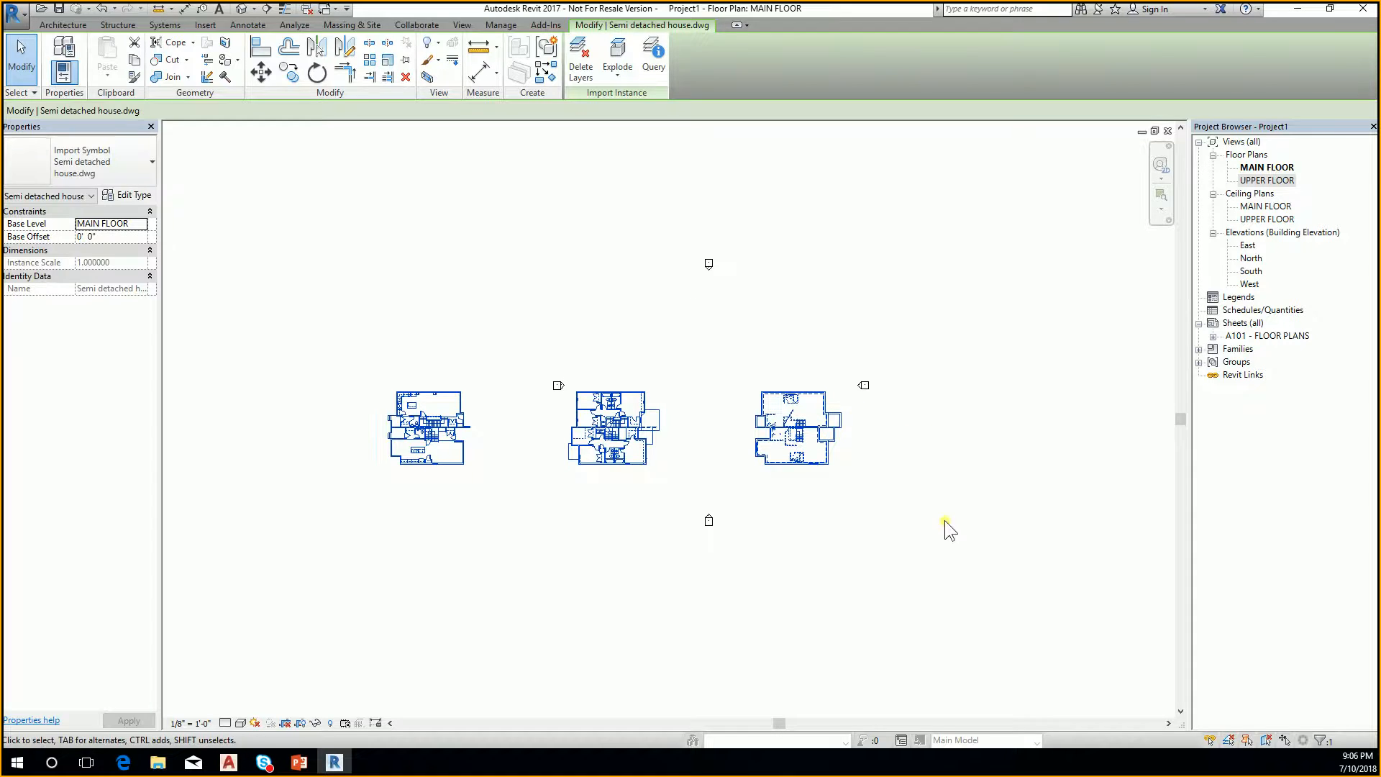
left_click(941, 546)
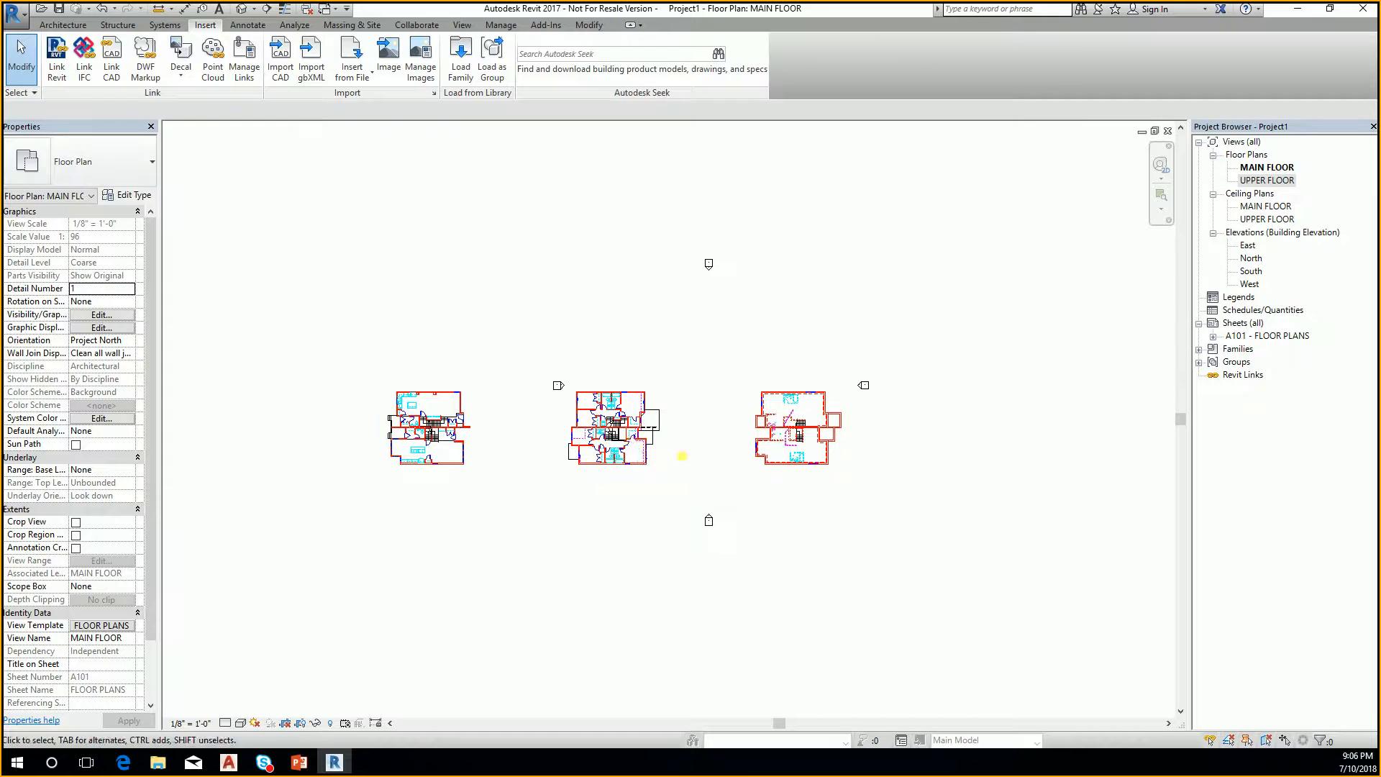
left_click_drag(679, 454, 737, 448)
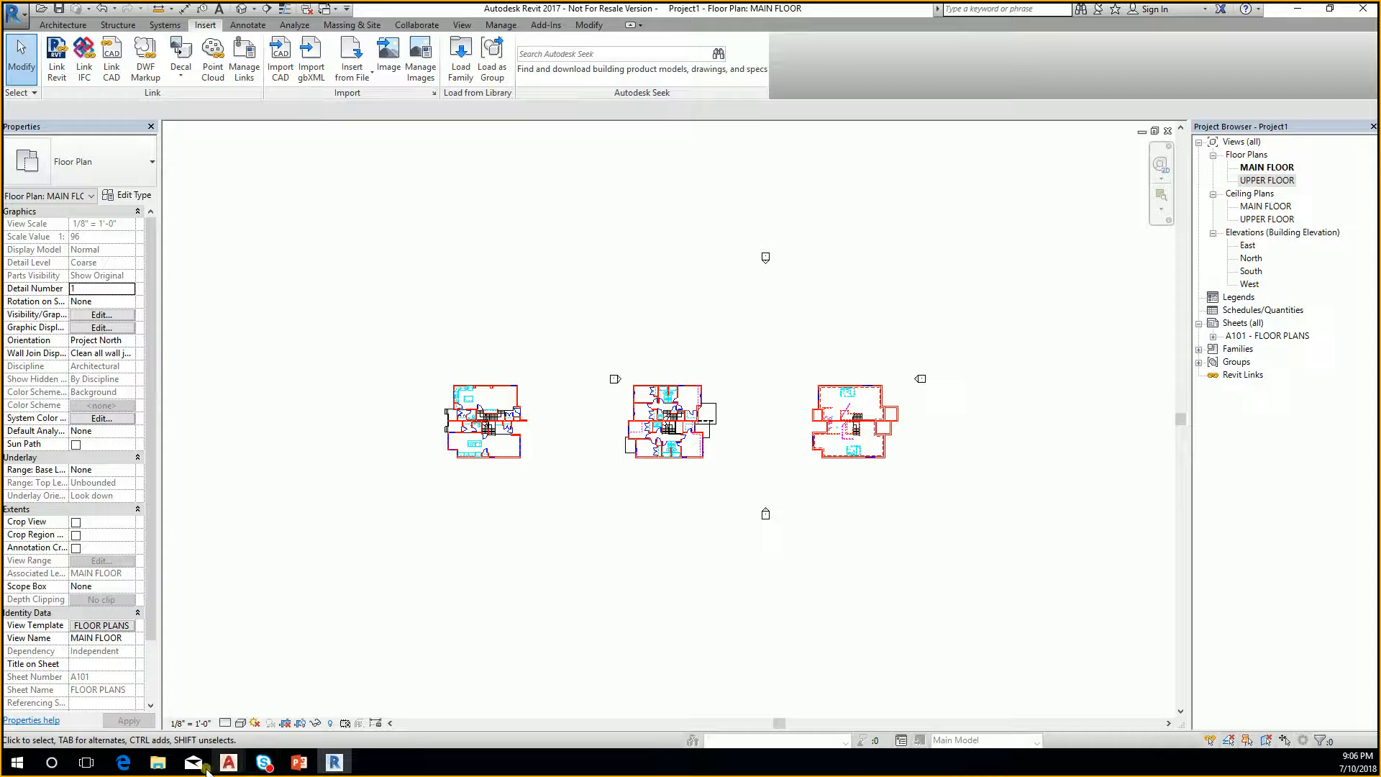
mouse_move(263, 762)
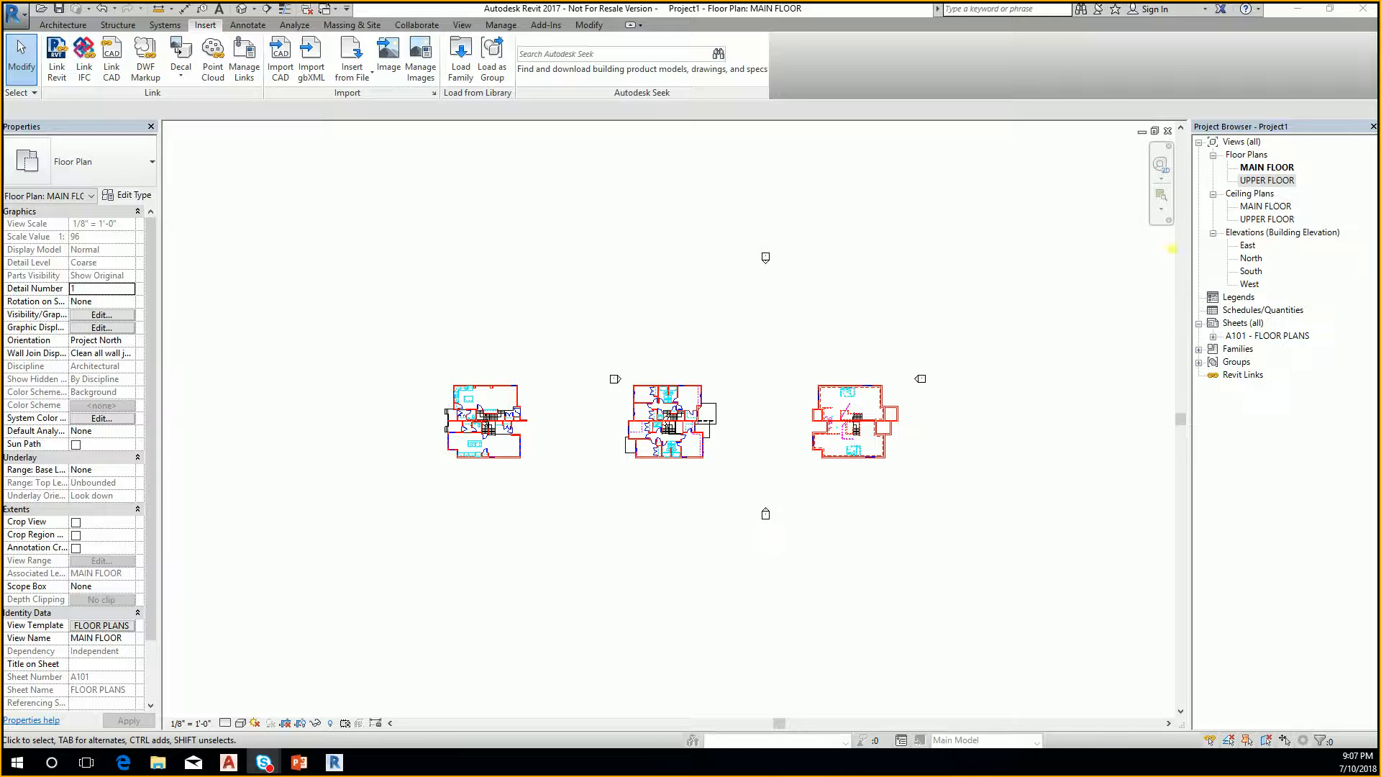
Examine the imported upper floor plan of the semidetached house up close and compare it with the neighbouring plans
mouse_move(743, 456)
middle_mouse_down()
mouse_move(759, 407)
mouse_move(724, 443)
middle_mouse_up()
left_click(718, 387)
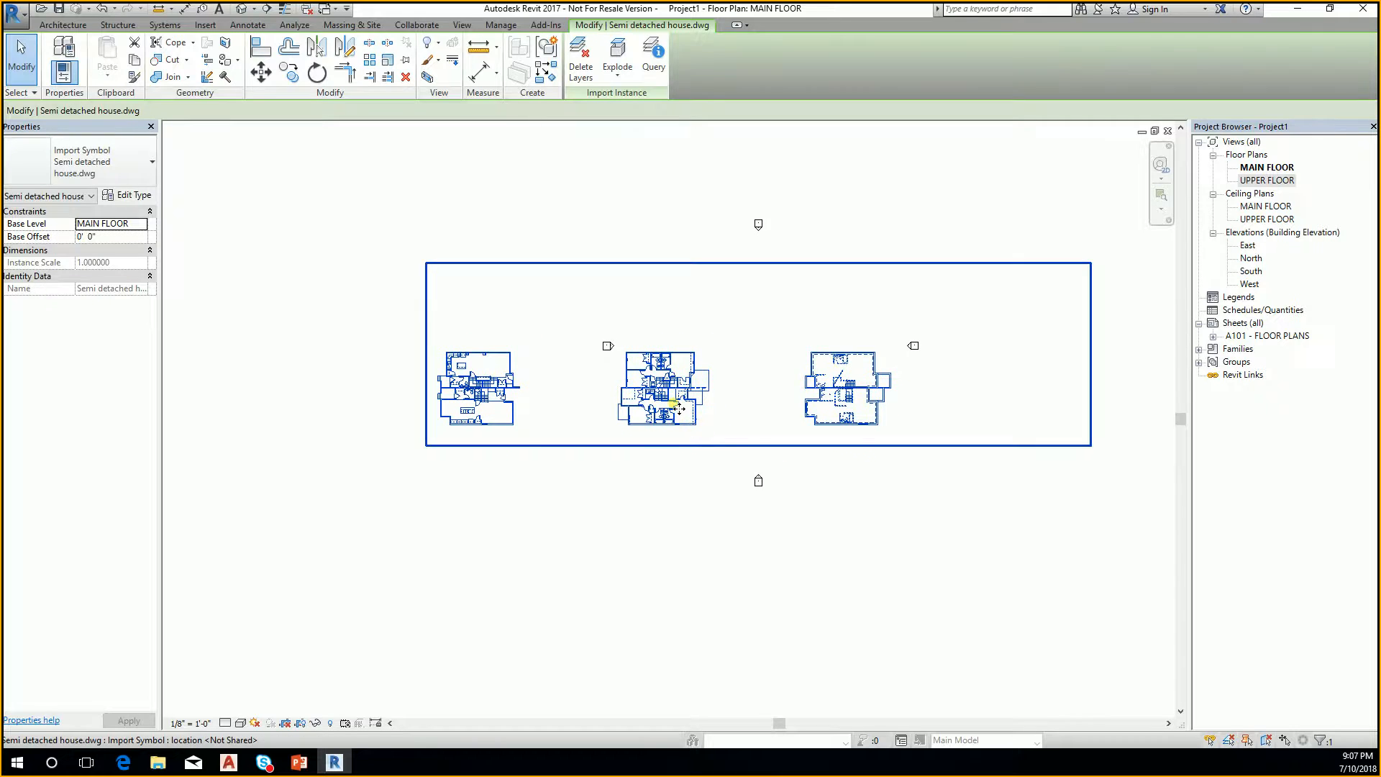
scroll(678, 408, "up", 6)
key("Escape")
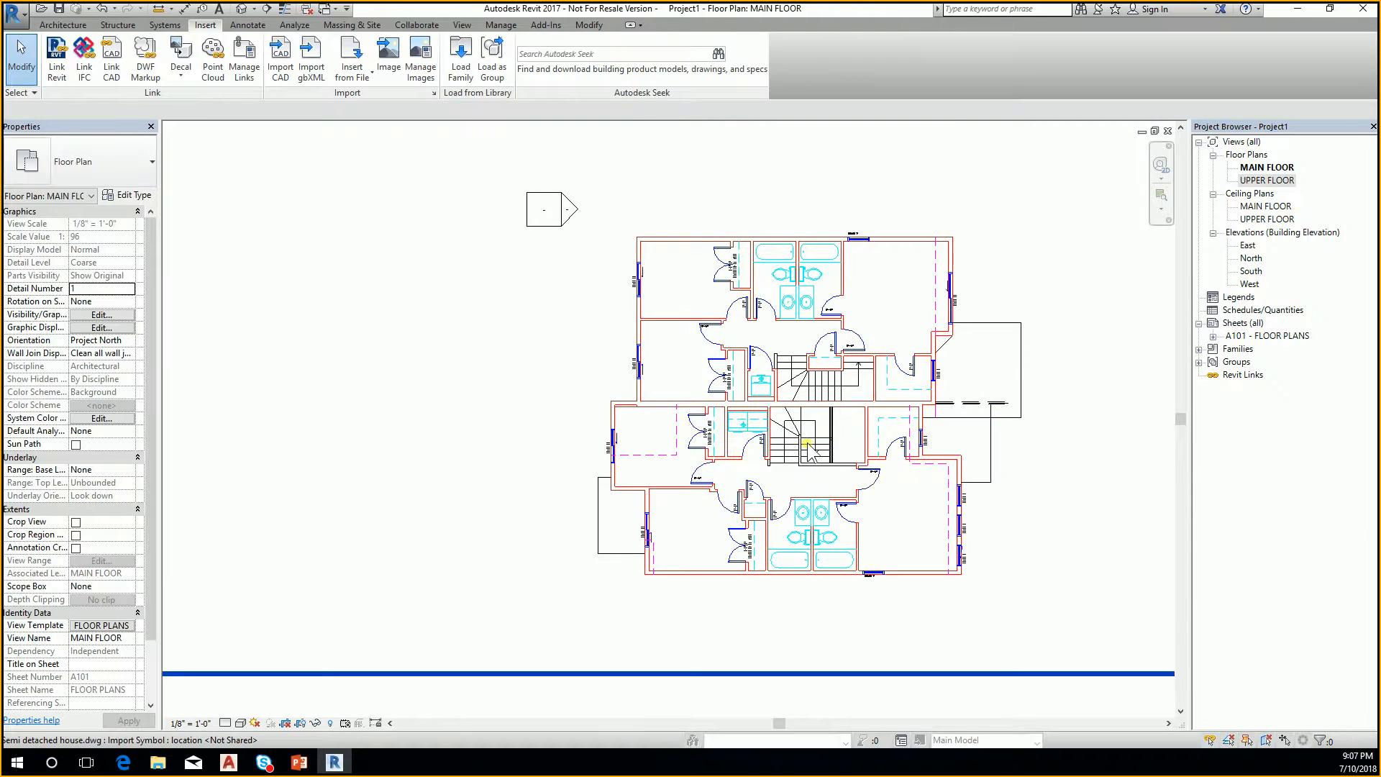
scroll(720, 403, "up", 5)
scroll(861, 385, "down", 5)
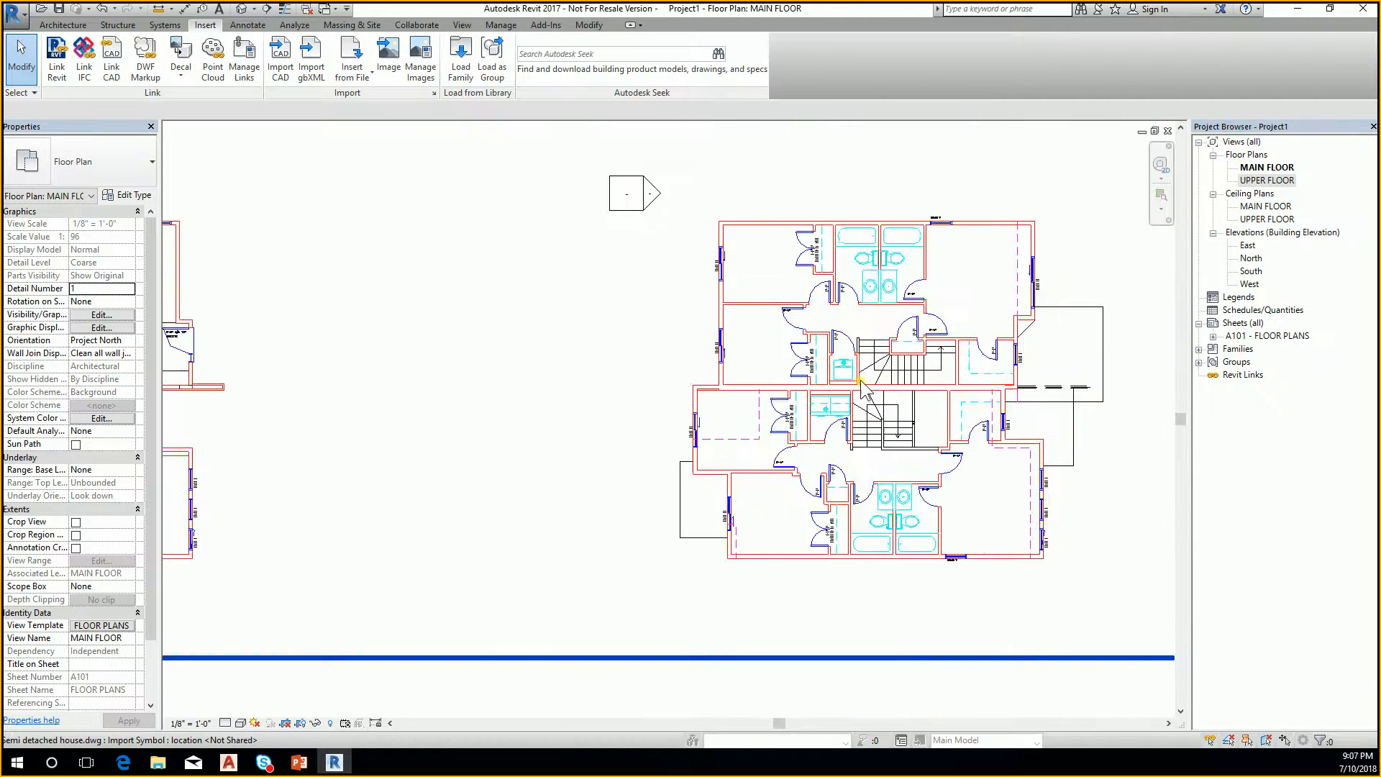
scroll(861, 385, "down", 5)
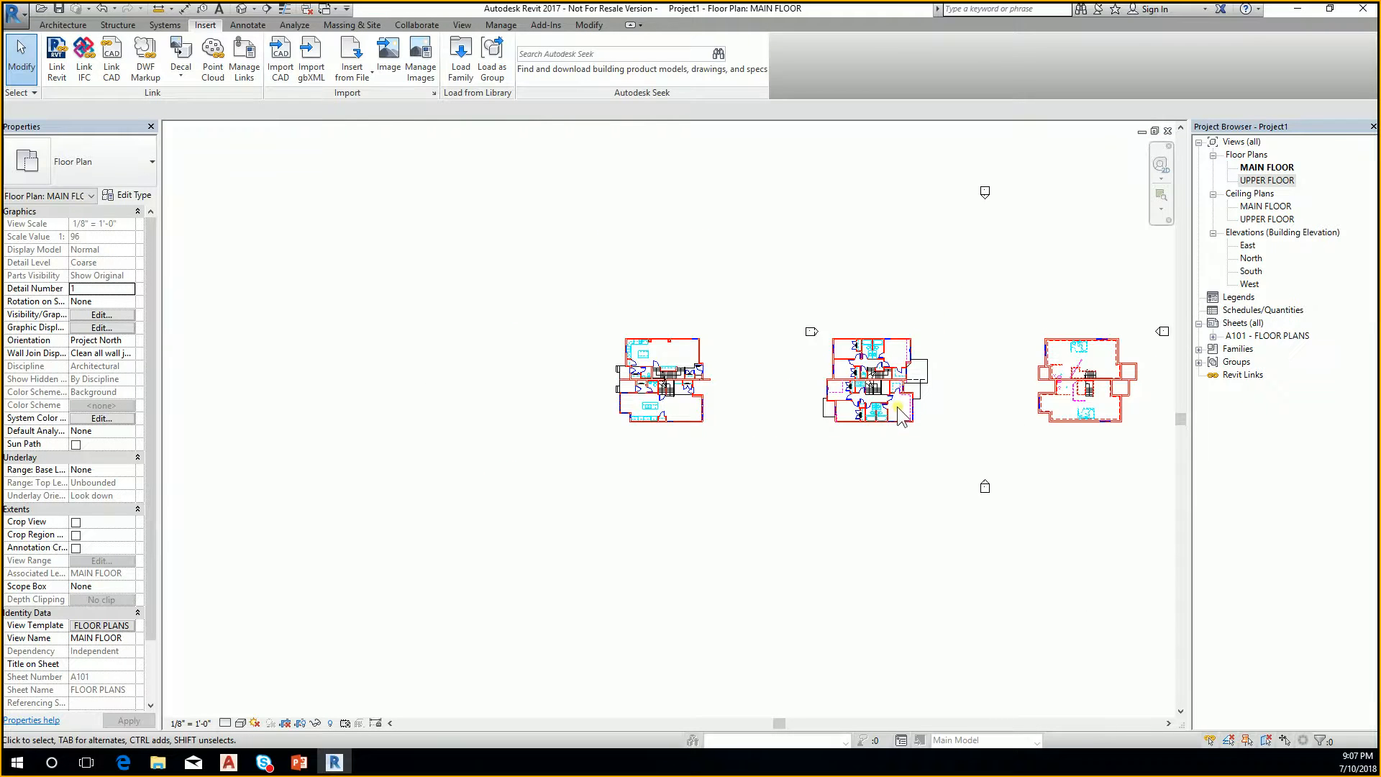
middle_click_drag(925, 422, 788, 421)
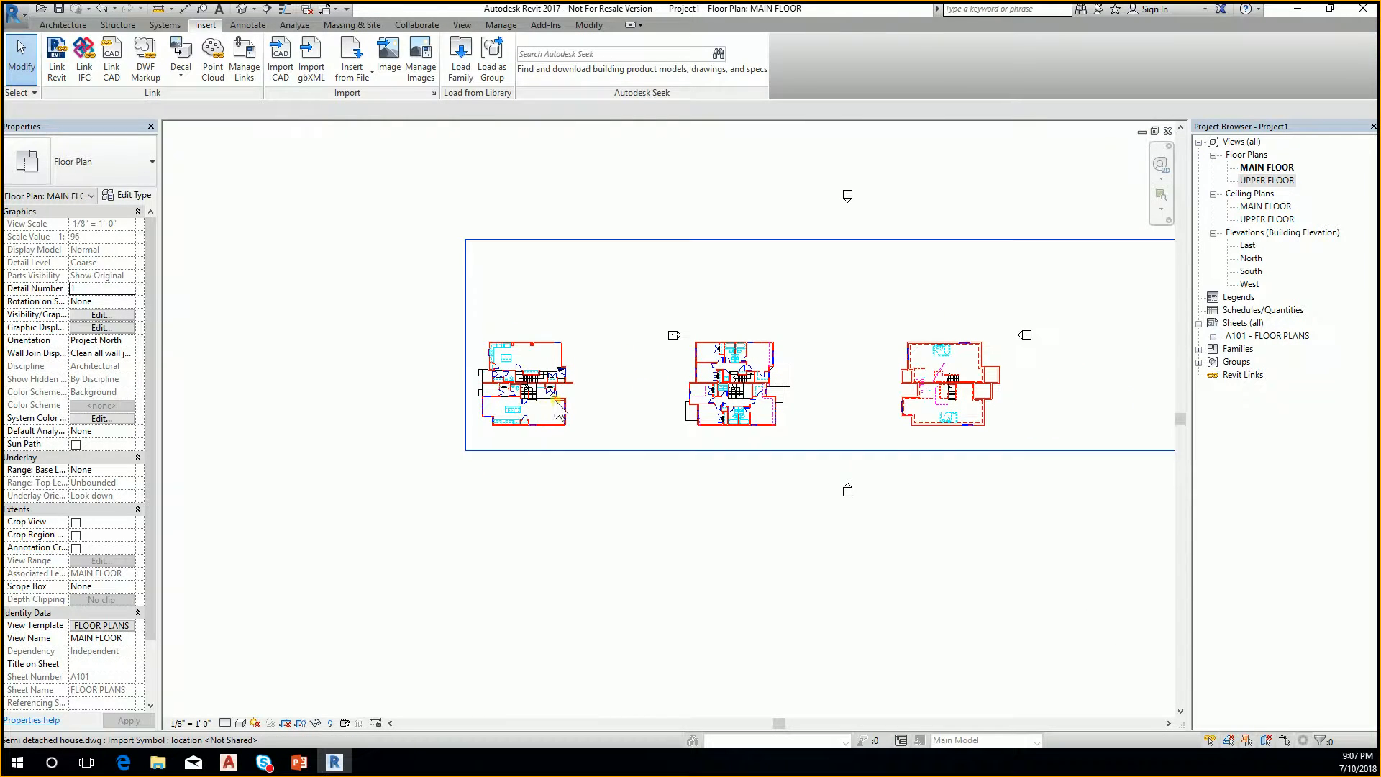
Examine the imported main floor plan and its position beside the upper floor plan, selecting and releasing the CAD drawing
scroll(533, 390, "up", 2)
scroll(473, 380, "down", 1)
middle_click_drag(612, 391, 614, 387)
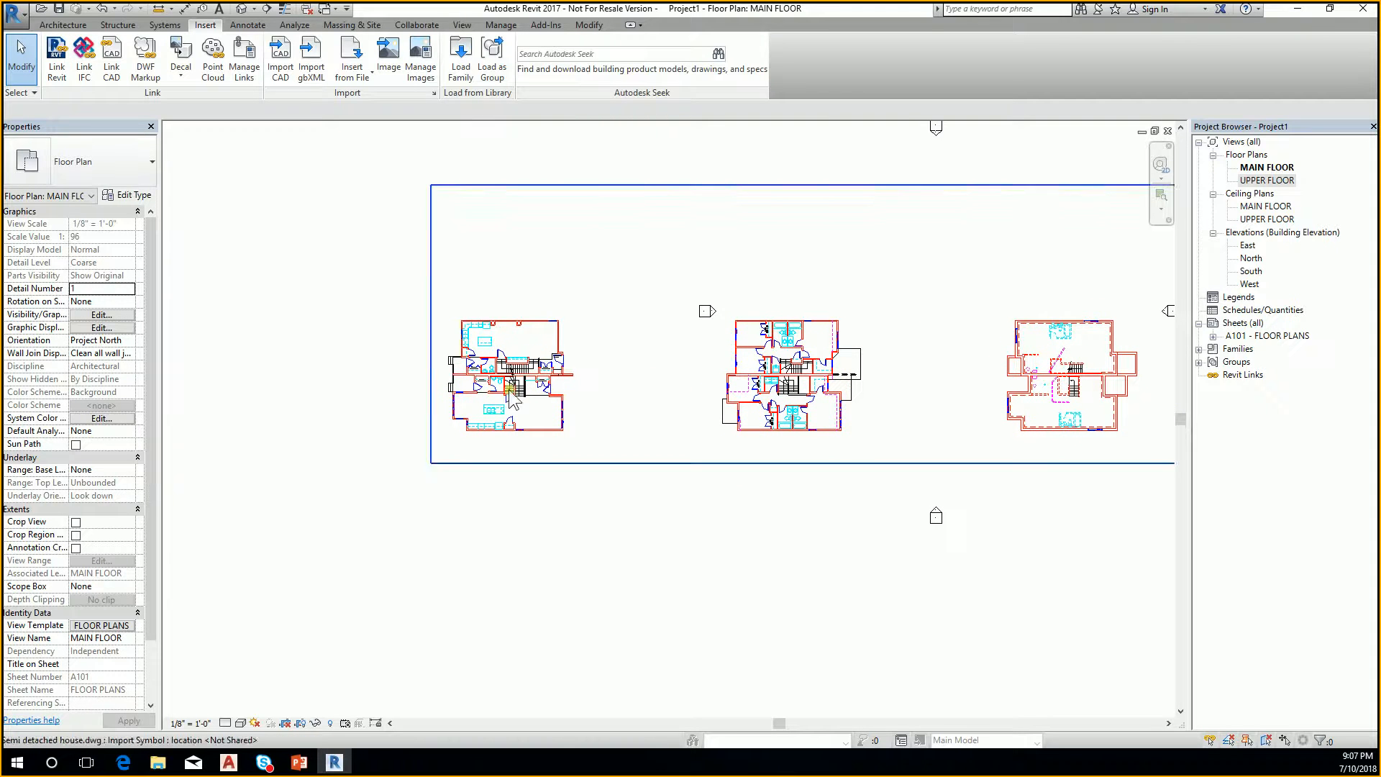
scroll(512, 399, "up", 3)
left_click(544, 368)
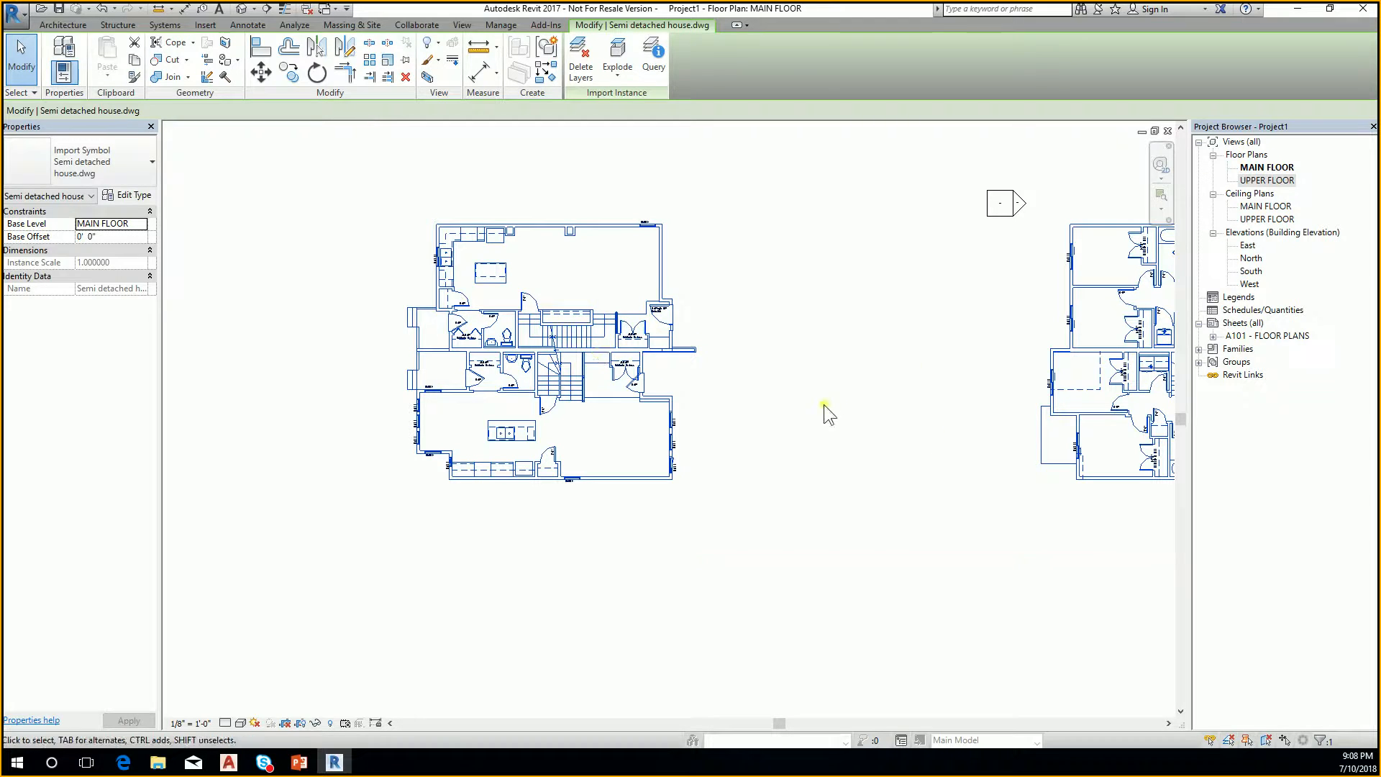
scroll(672, 403, "down", 4)
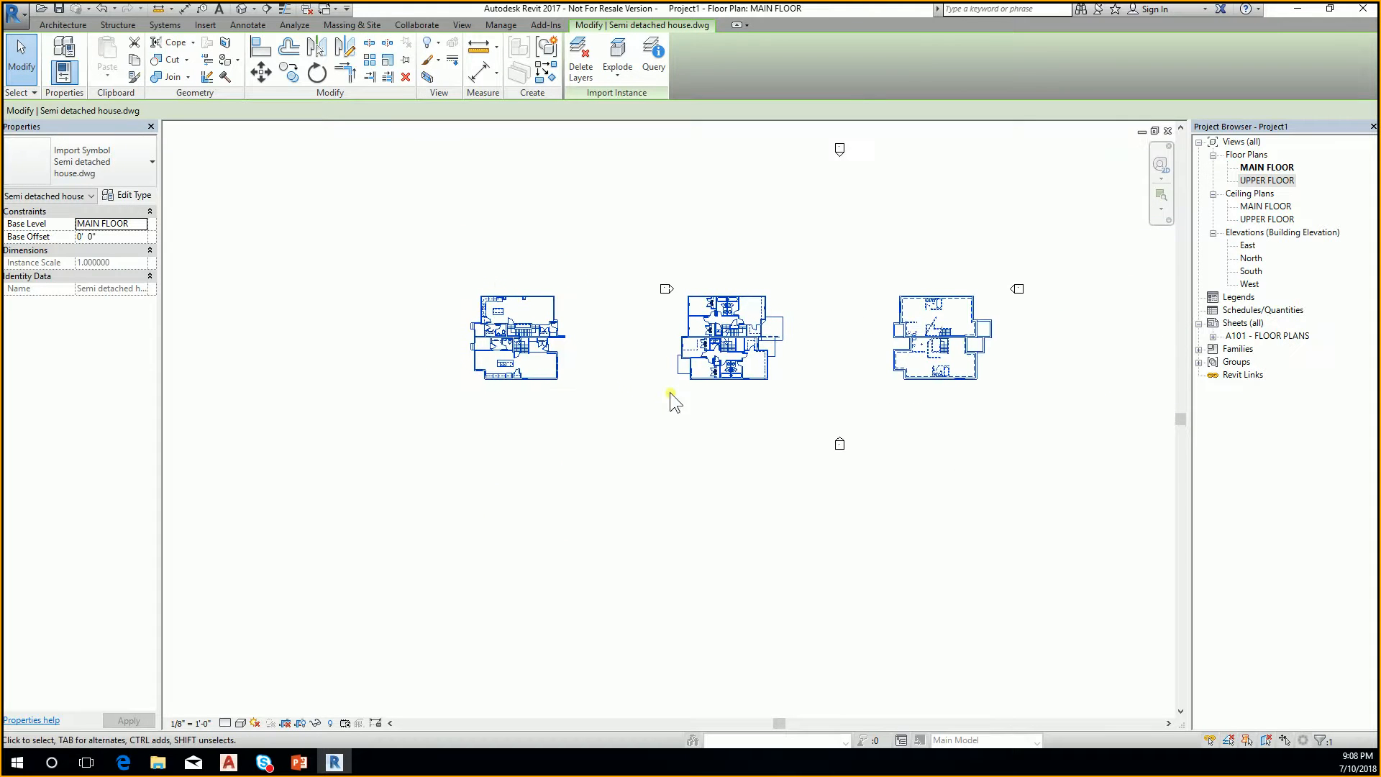
left_click(626, 475)
scroll(719, 359, "up", 3)
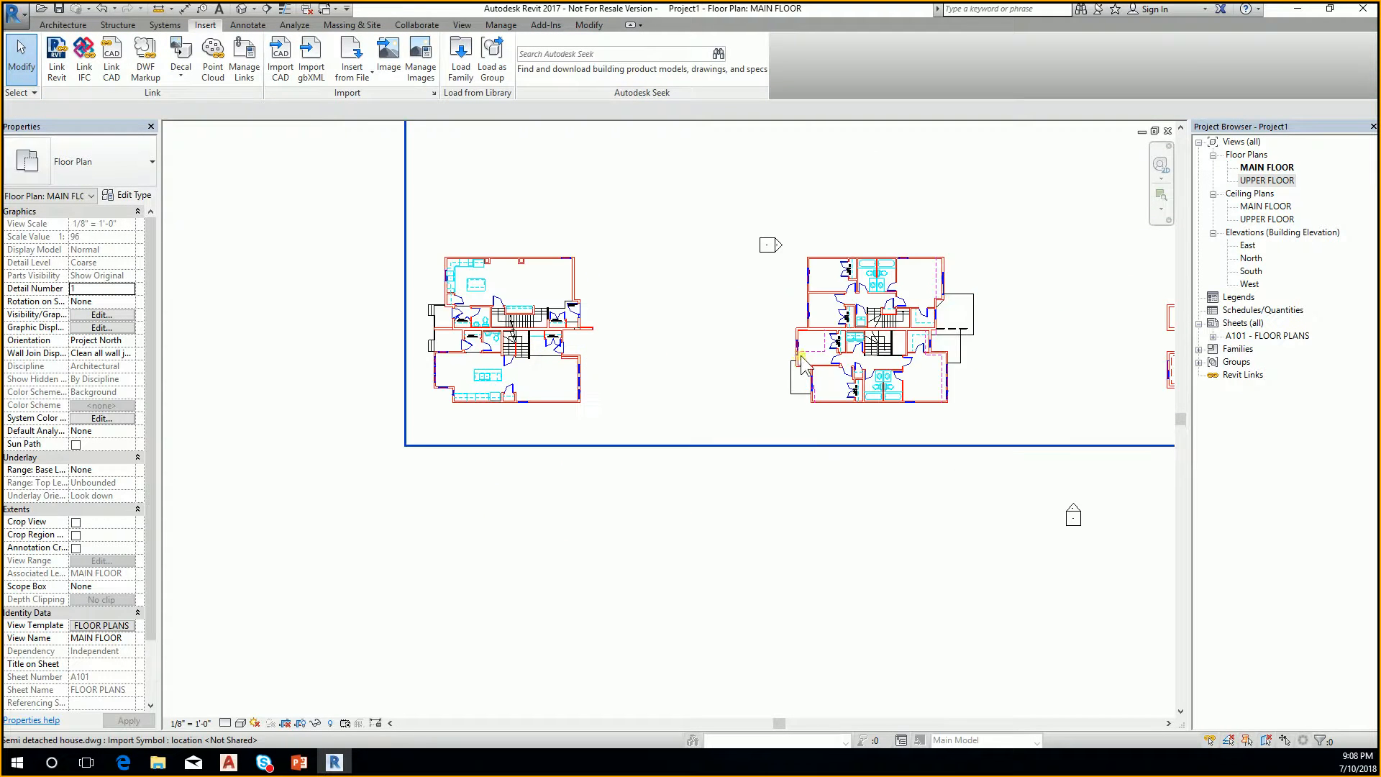
middle_click_drag(680, 404, 697, 404)
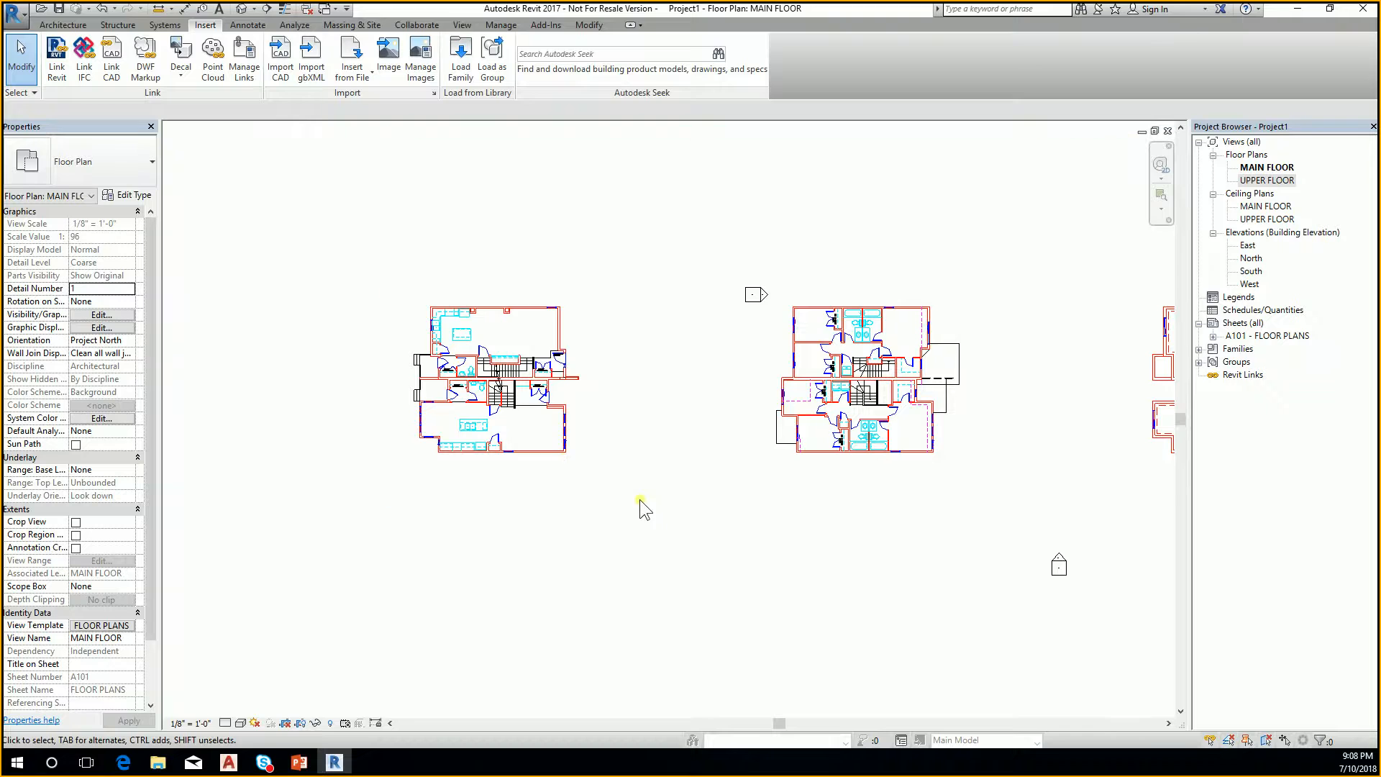
Examine the three imported plans of the semidetached house and their positions relative to the elevation markers, selecting and releasing the CAD drawing
scroll(640, 499, "up", 2)
scroll(741, 545, "up", 2)
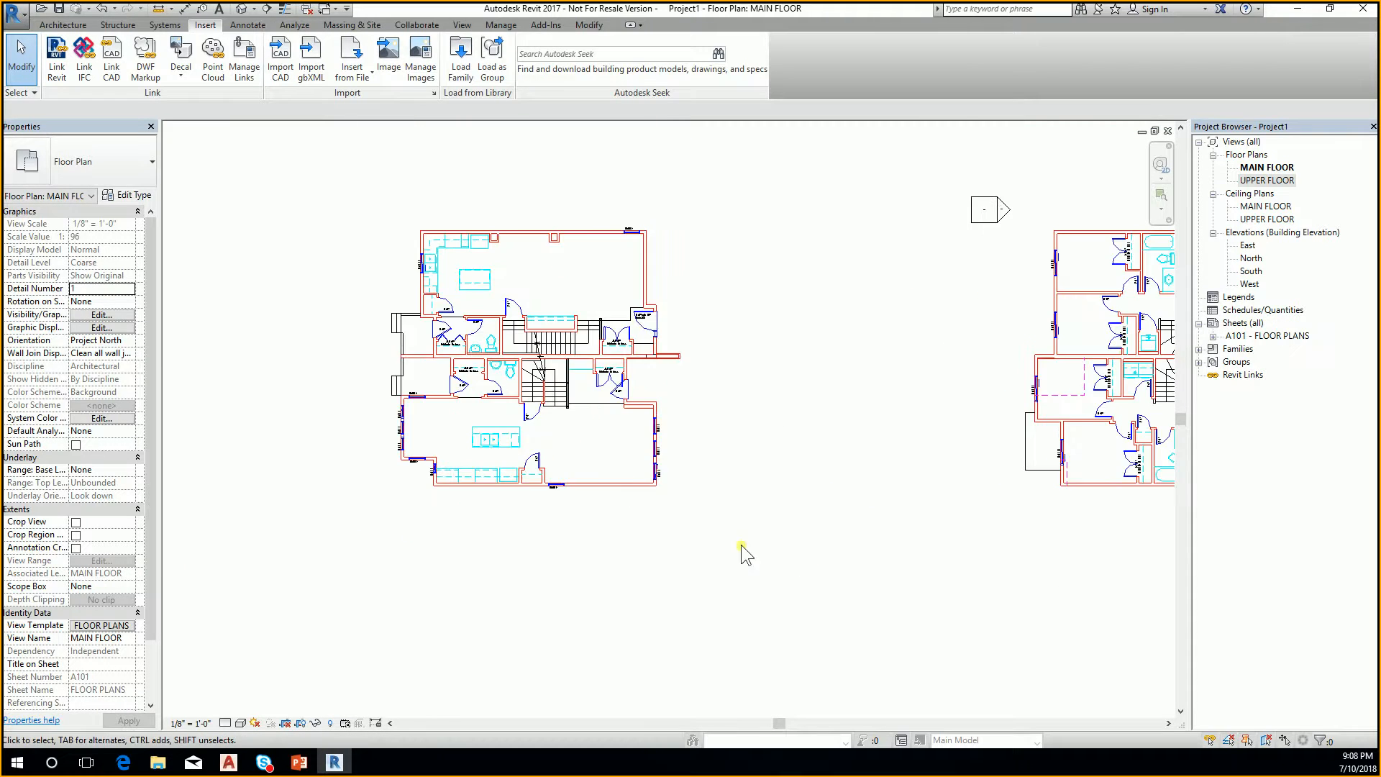
scroll(741, 545, "down", 4)
middle_click_drag(741, 545, 611, 415)
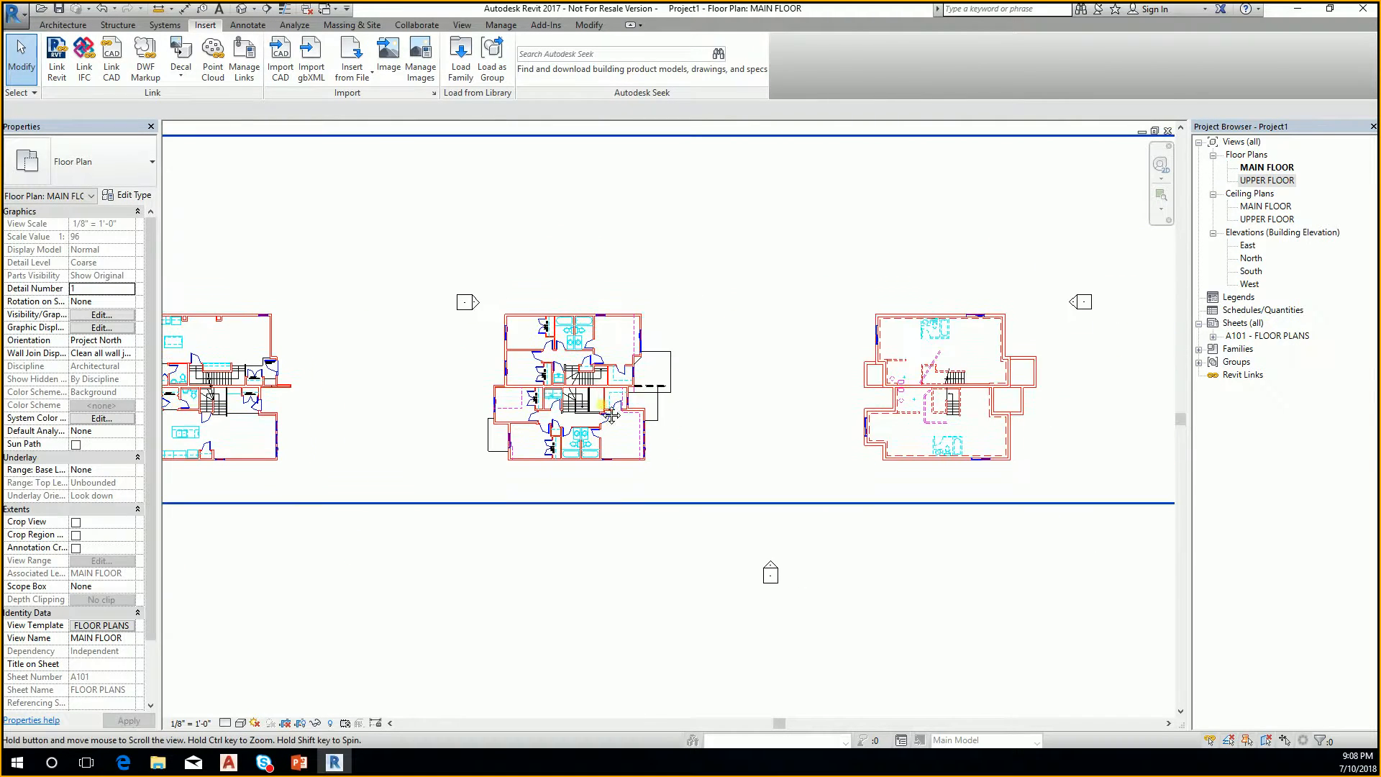
middle_click_drag(748, 367, 700, 380)
scroll(986, 433, "up", 2)
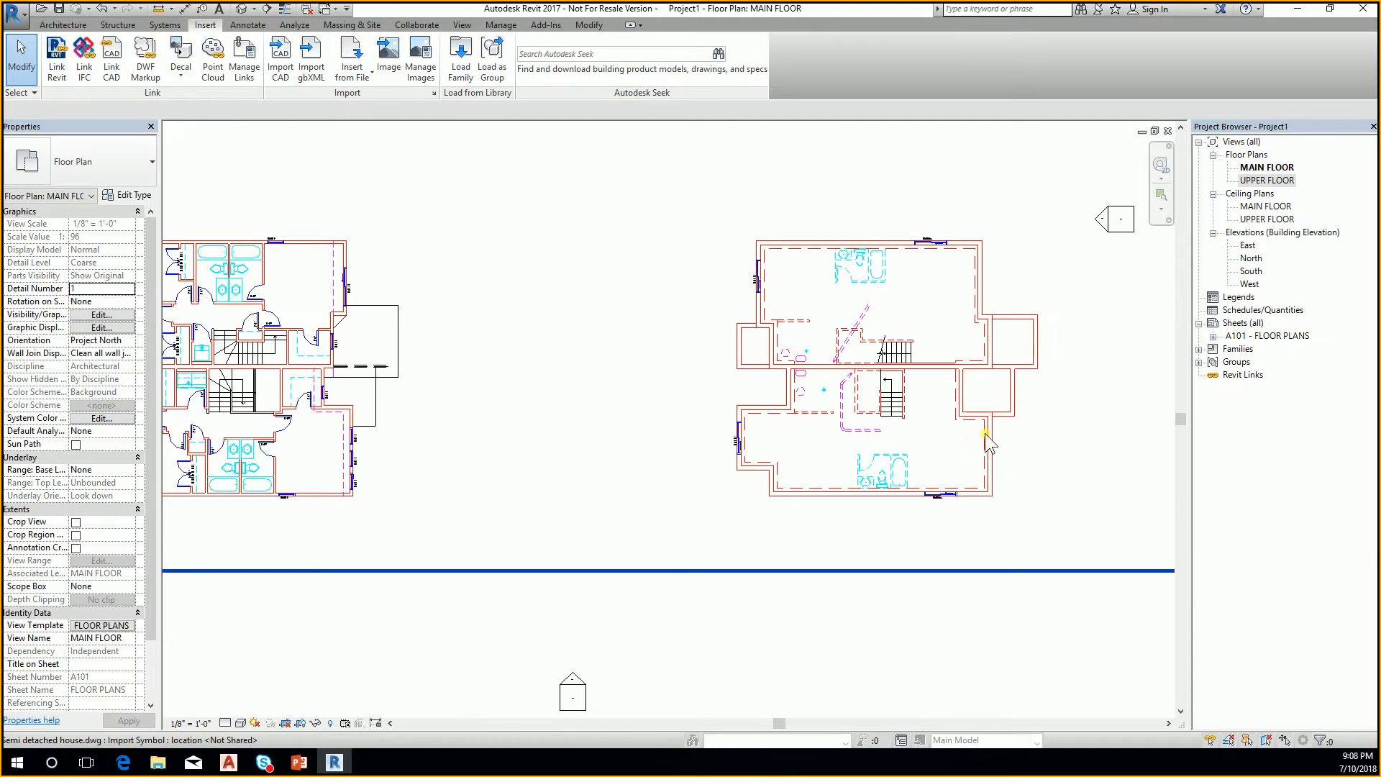
left_click(986, 433)
scroll(1000, 428, "down", 2)
left_click(999, 524)
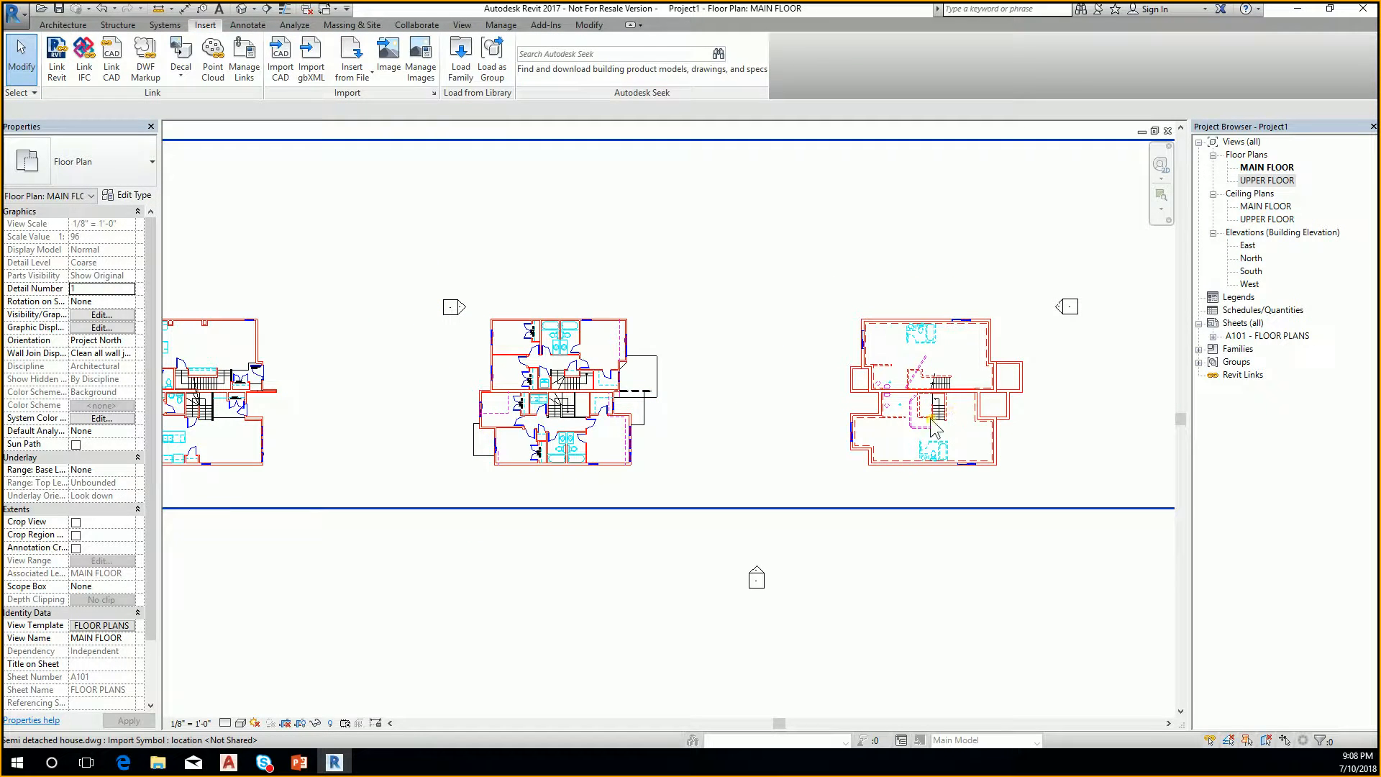
scroll(935, 460, "down", 2)
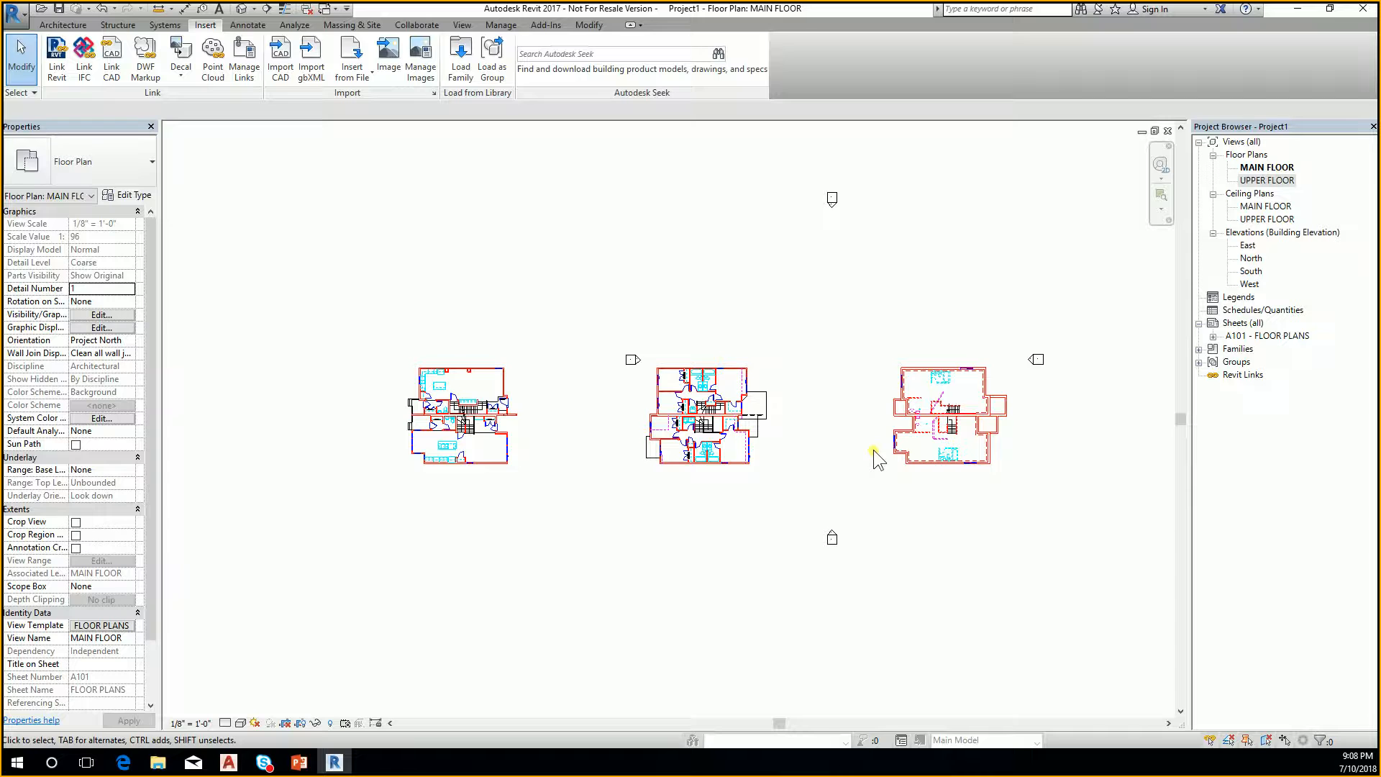
Move the imported CAD drawing so its main floor plan sits centred between the North and South elevation markers
left_click(490, 442)
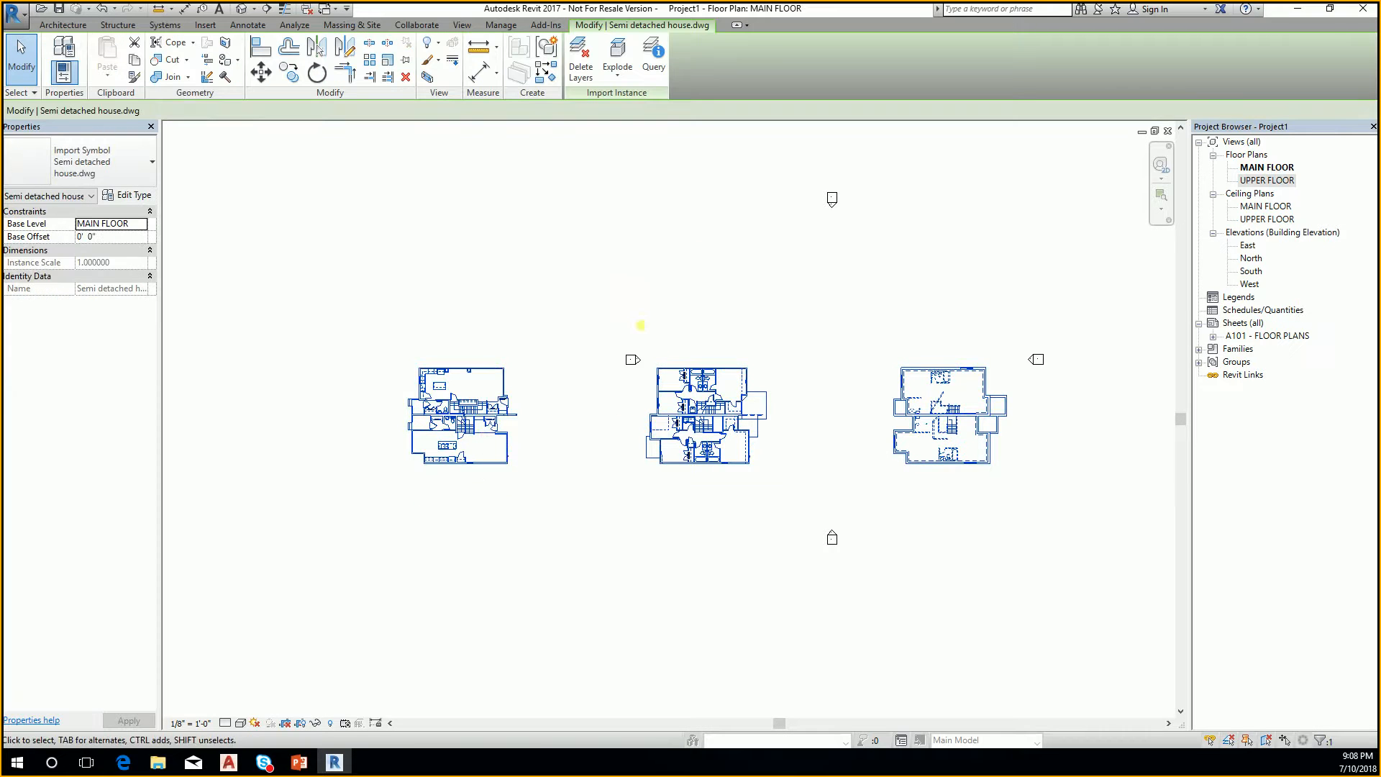
middle_click_drag(519, 407, 415, 429)
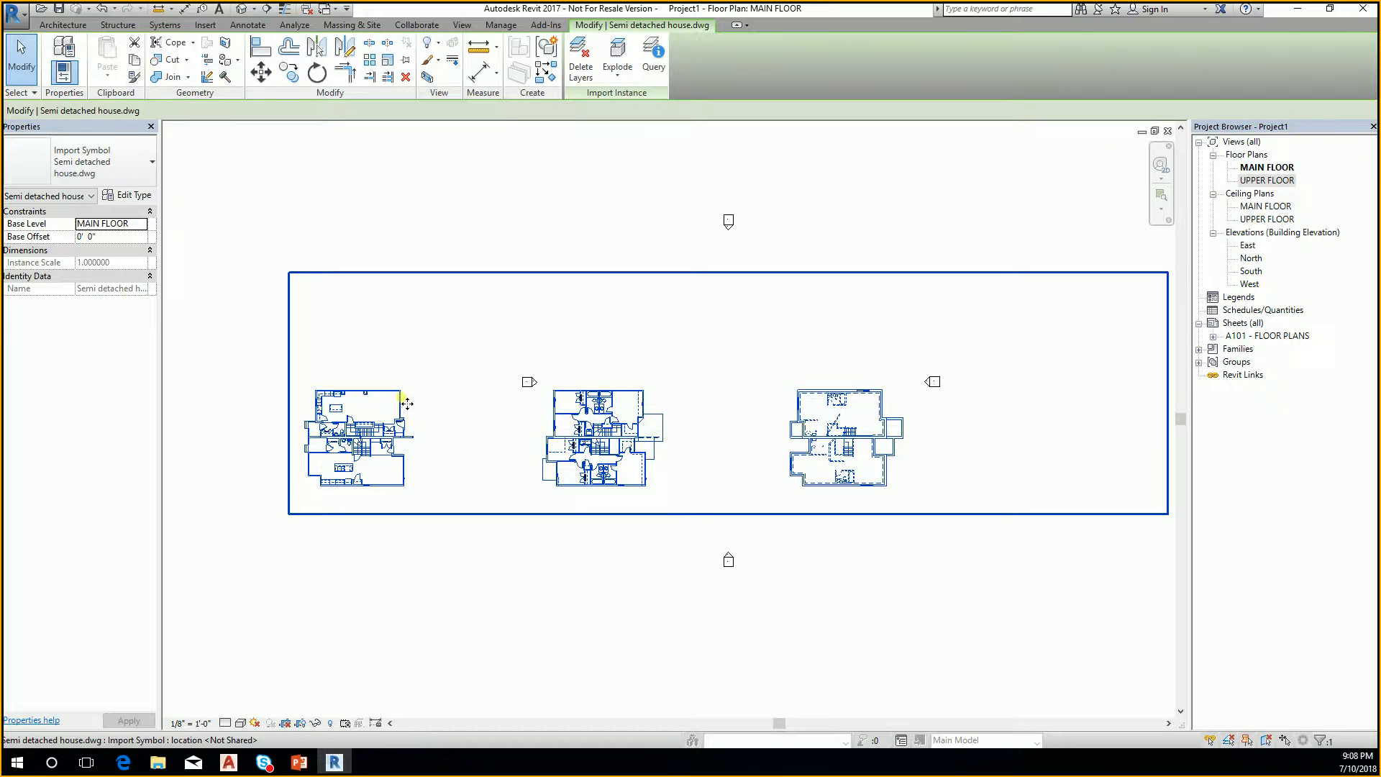
left_click_drag(402, 458, 754, 411)
middle_click_drag(720, 338, 696, 368)
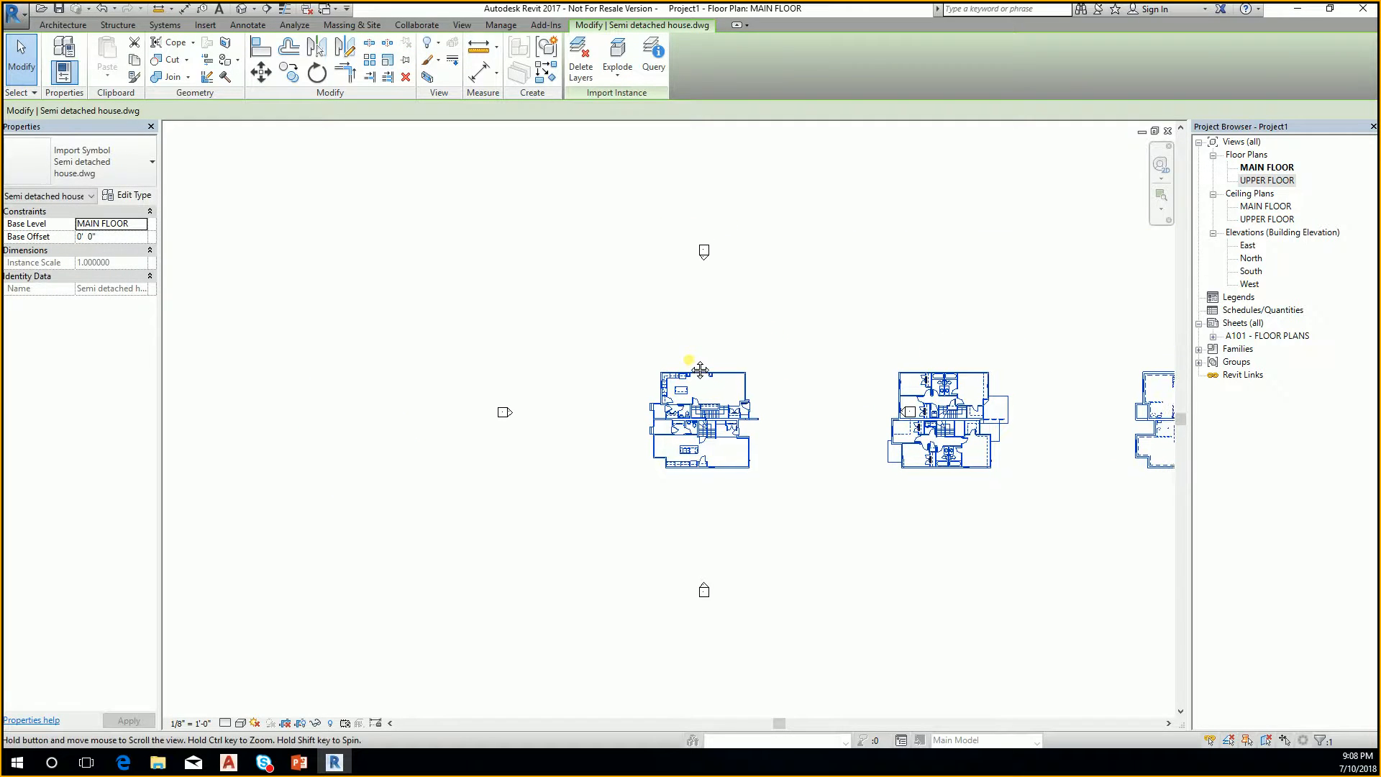
Examine the North and West elevation markers and their extents around the repositioned main floor plan
left_click(704, 255)
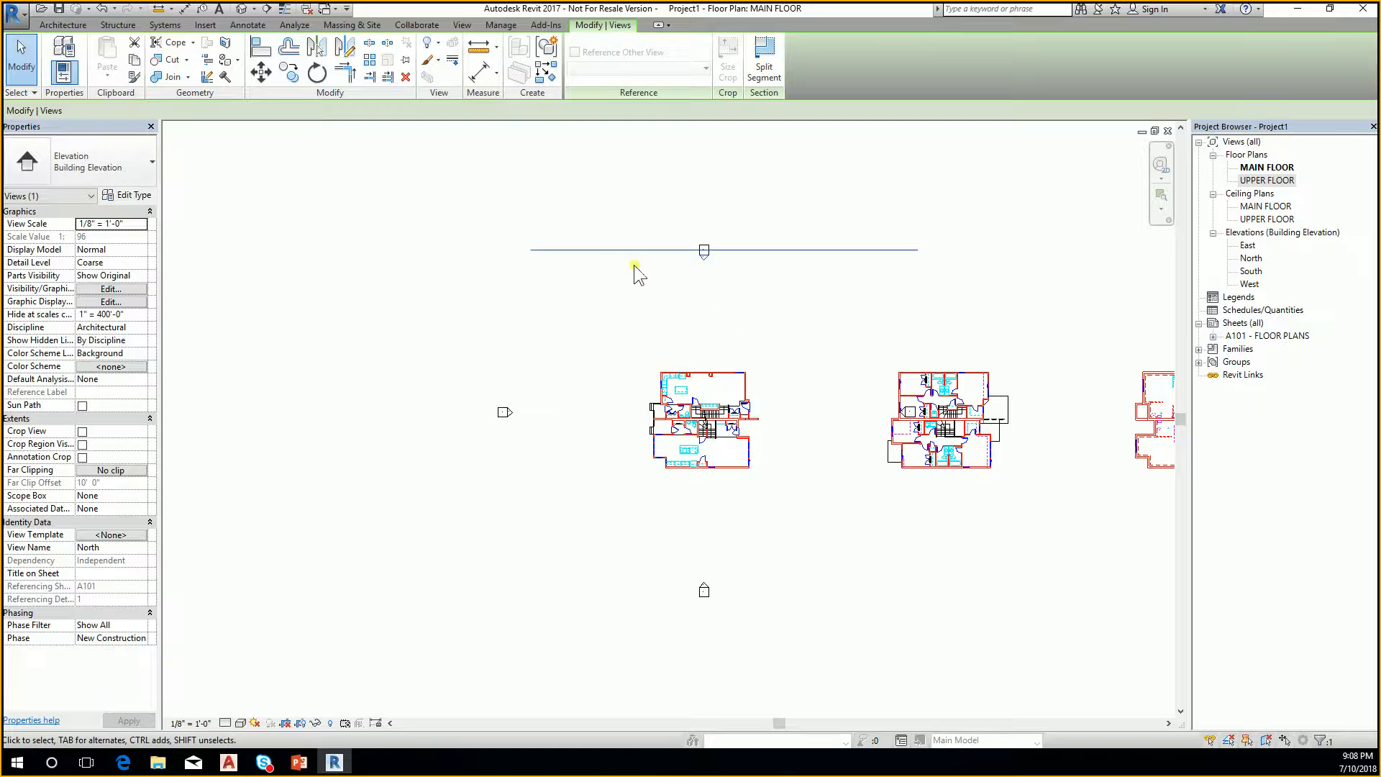
left_click(507, 412)
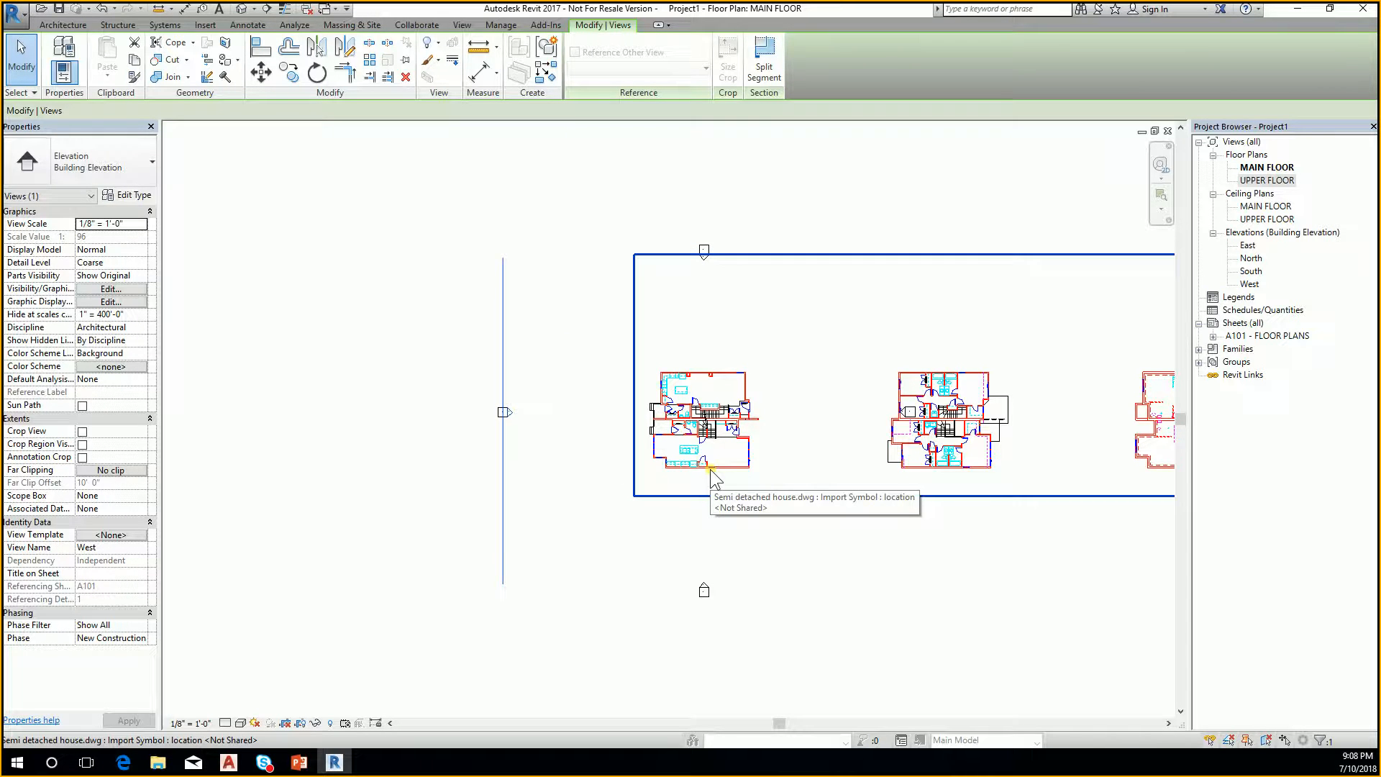
left_click(645, 527)
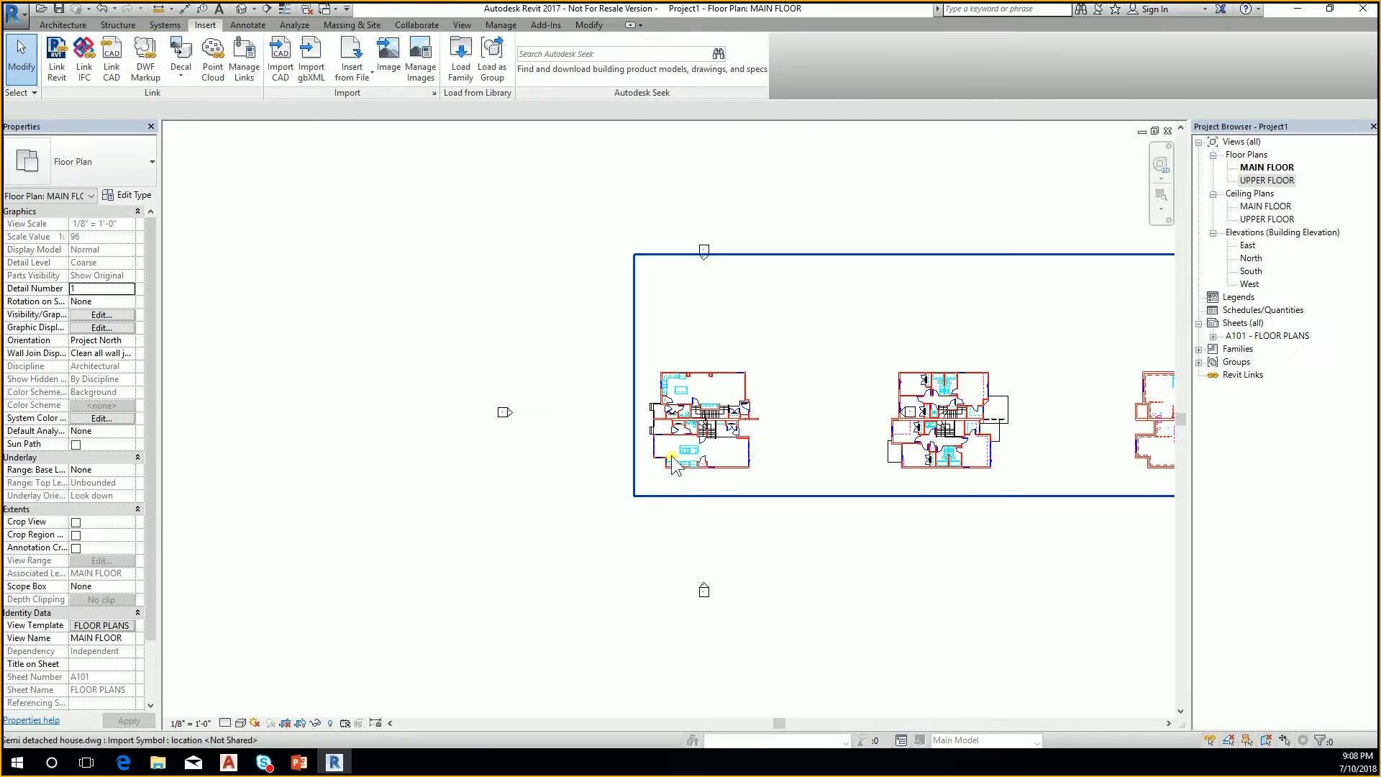
scroll(604, 489, "down", 2)
middle_click_drag(545, 482, 633, 471)
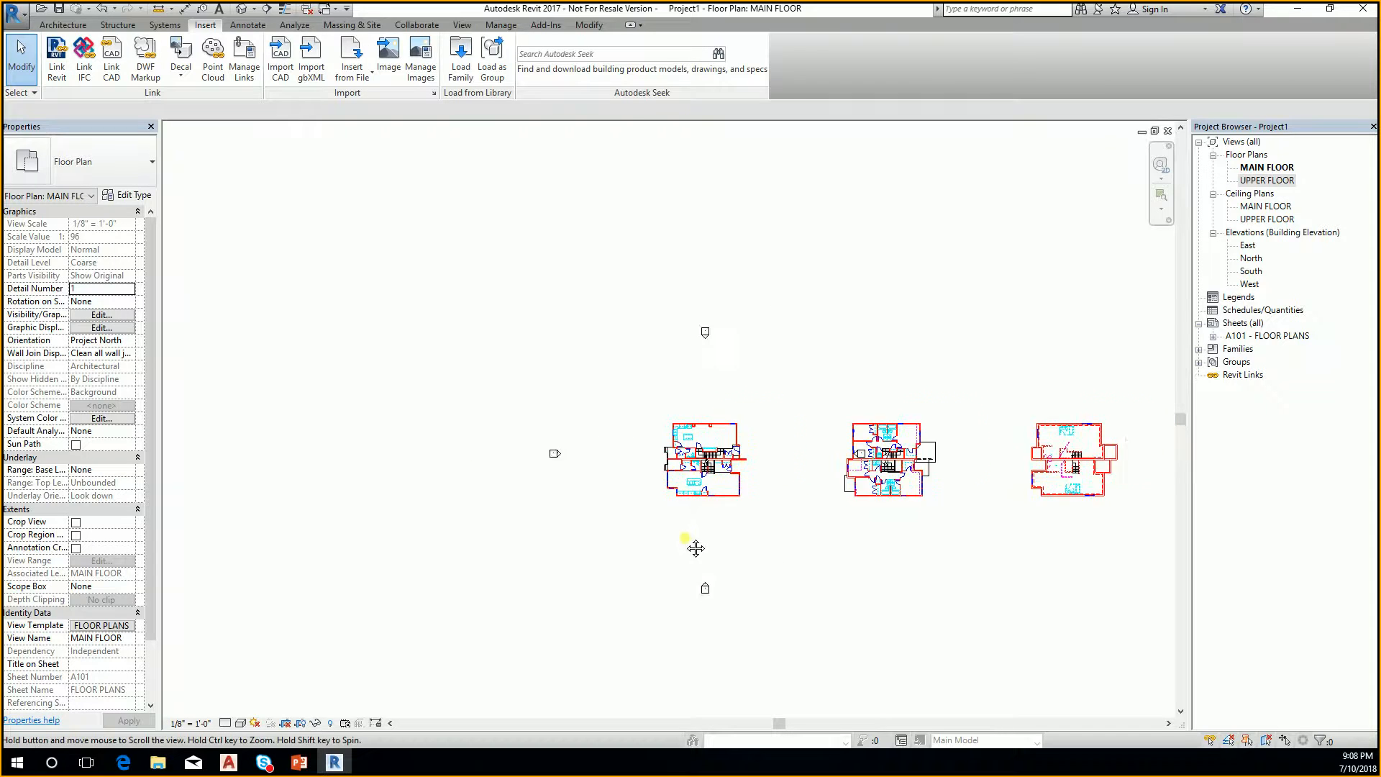
scroll(703, 525, "up", 3)
scroll(827, 584, "down", 2)
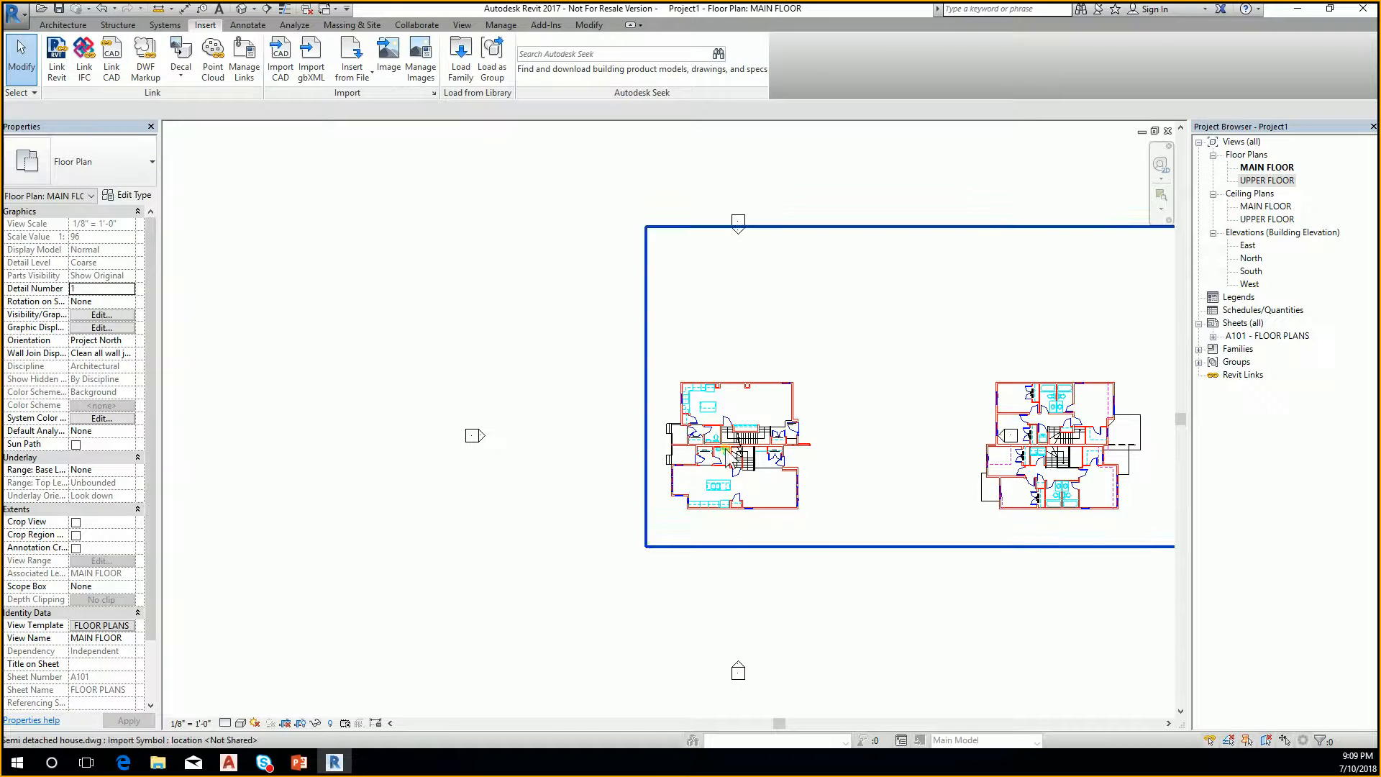
left_click(790, 545)
left_click(771, 563)
scroll(771, 563, "up", 2)
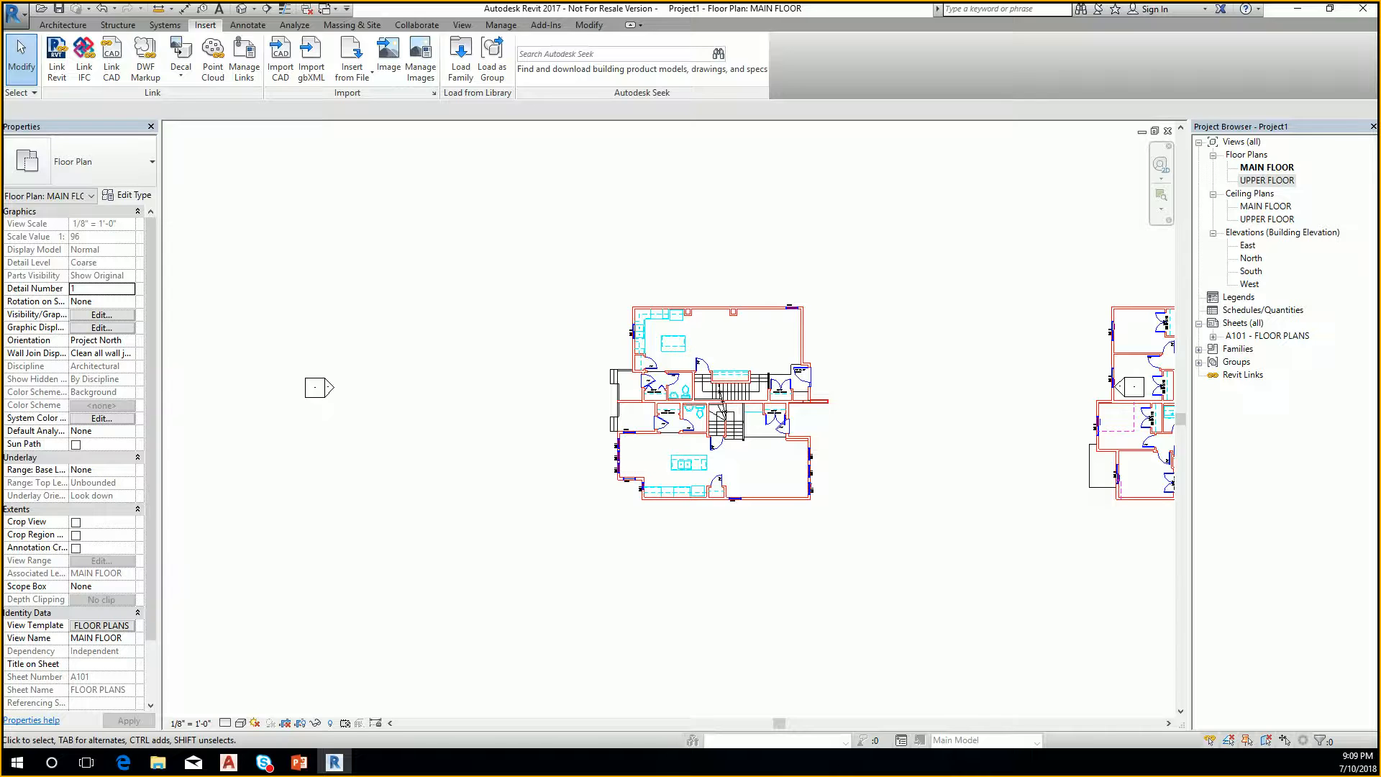
Open Object Styles and select Semi detached house.dwg among the imported objects
key("alt+Tab")
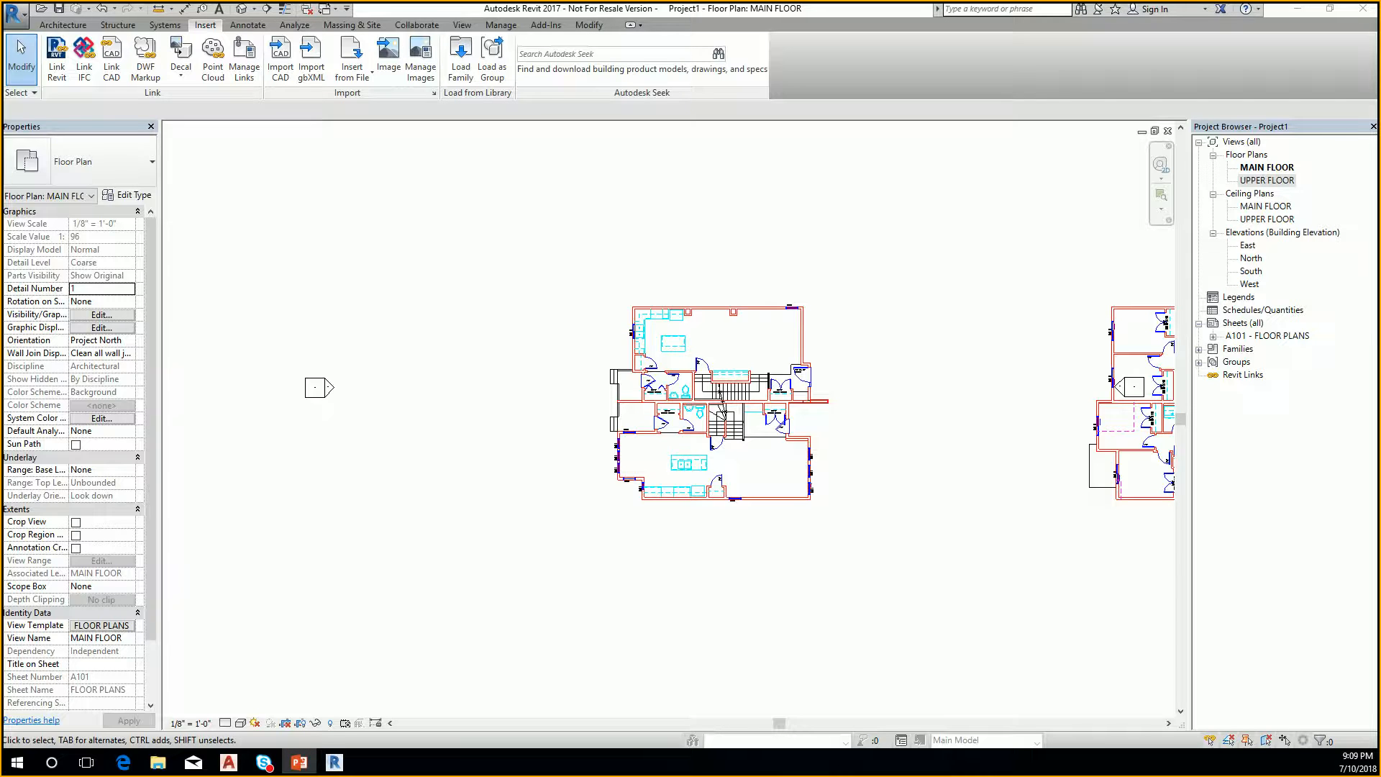
scroll(813, 386, "up", 3)
middle_click_drag(813, 385, 816, 374)
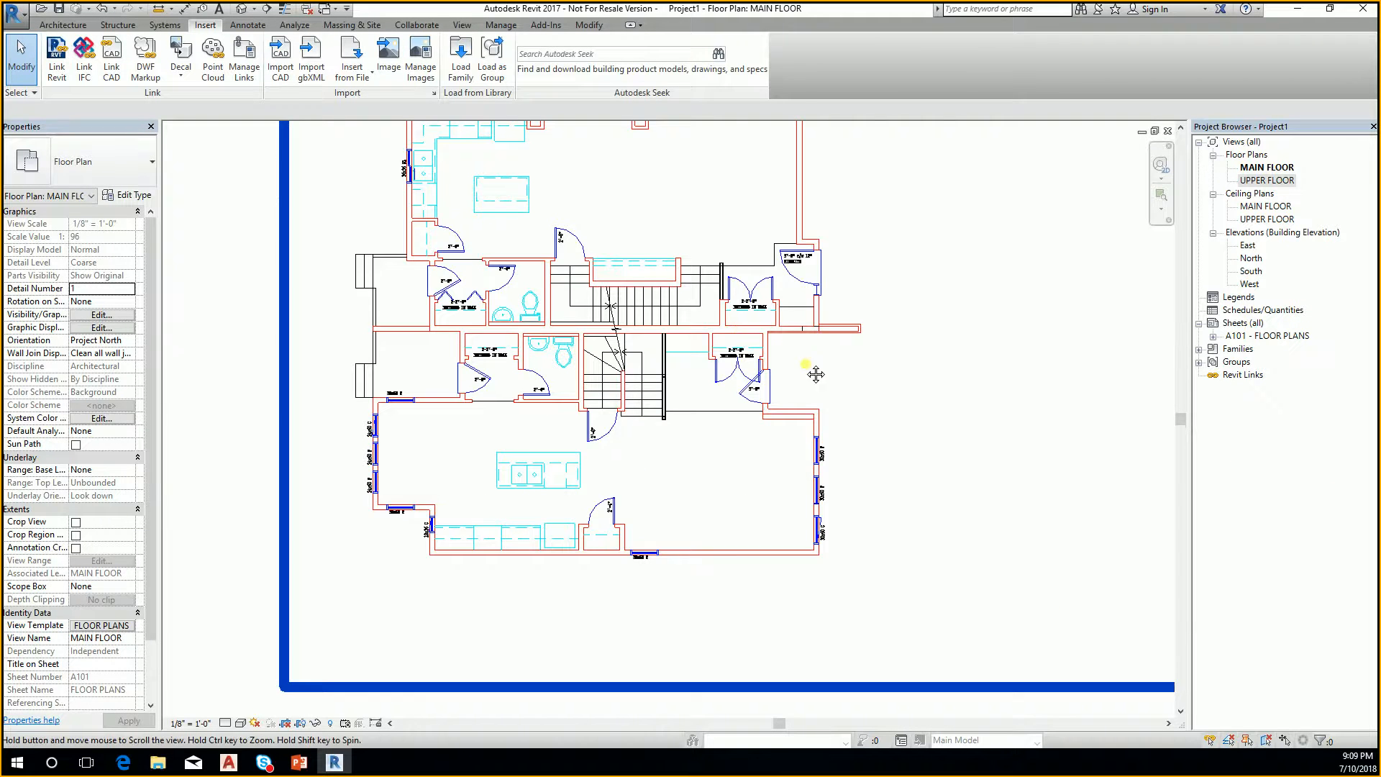
scroll(662, 431, "up", 1)
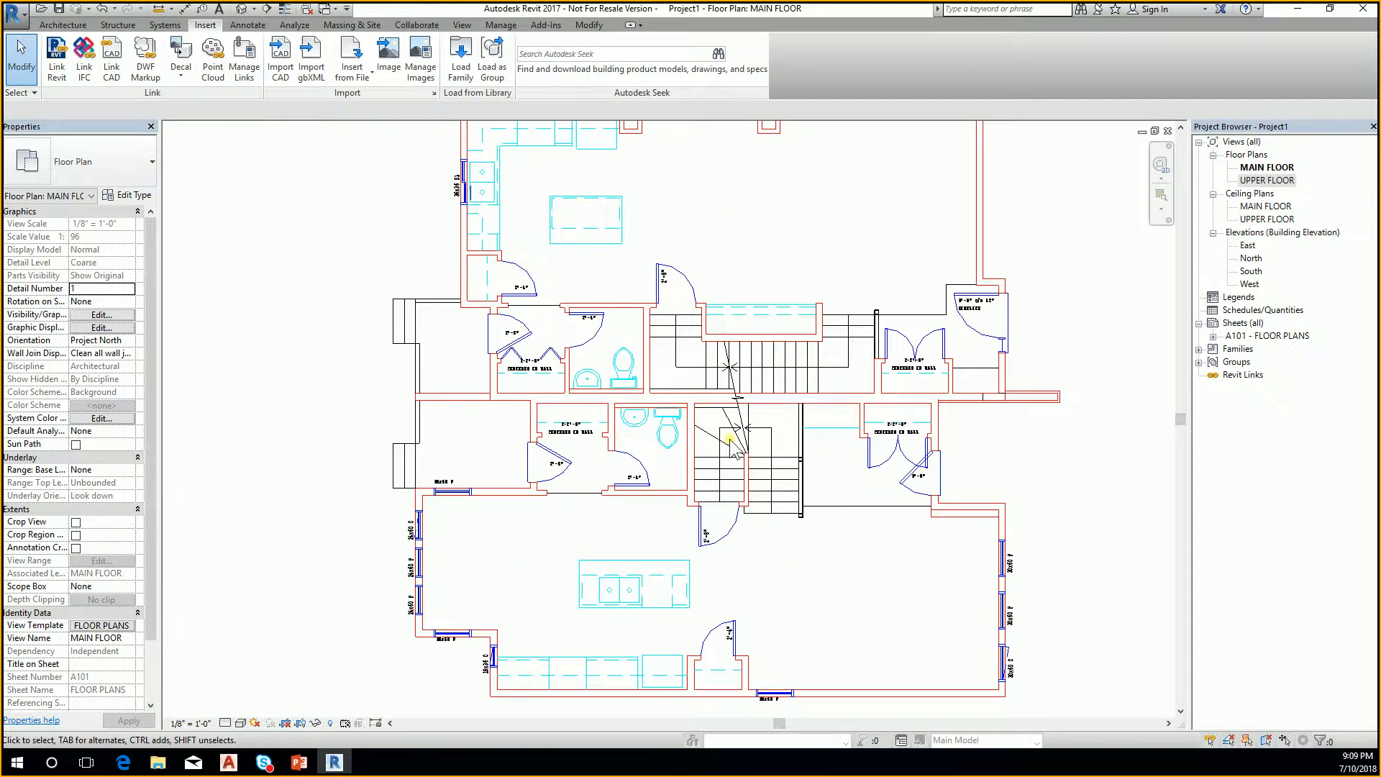
scroll(733, 443, "down", 3)
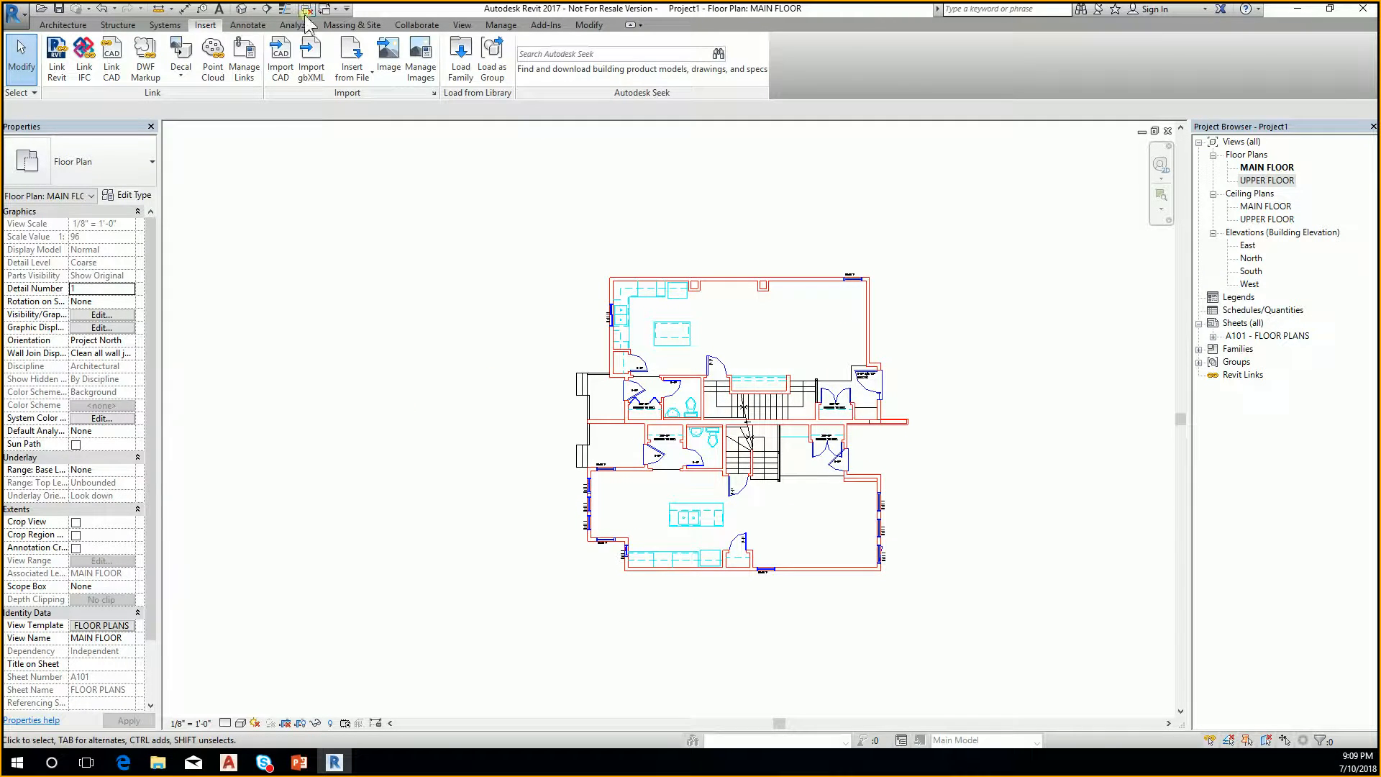
left_click(501, 24)
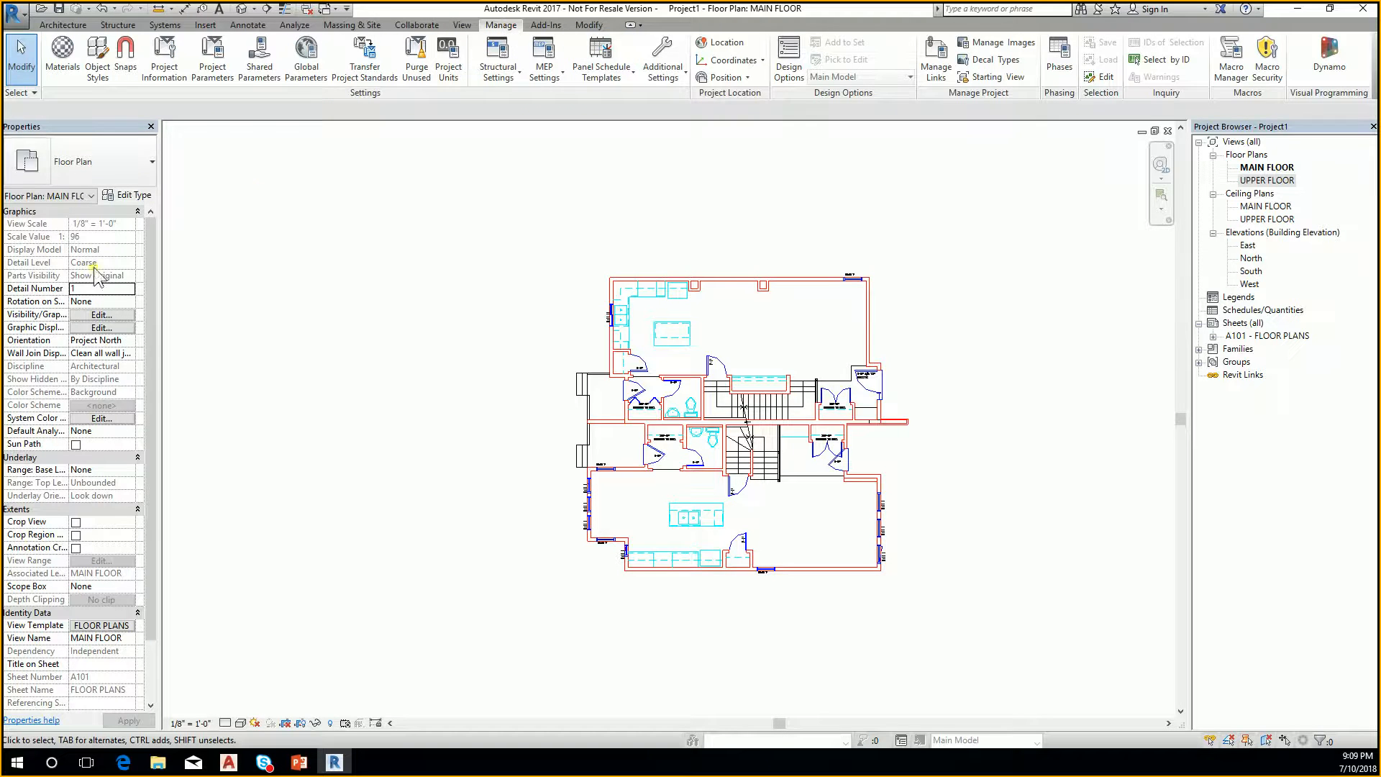
left_click(102, 76)
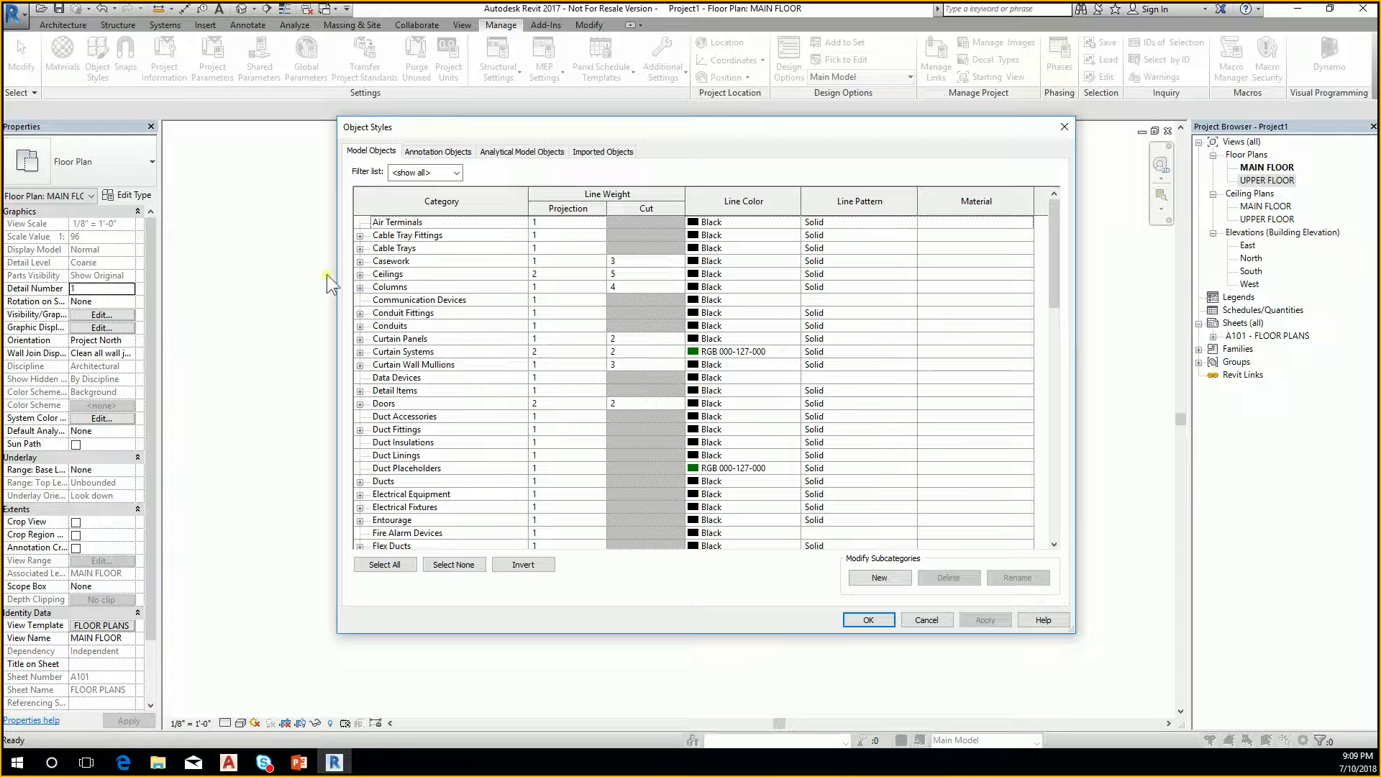
left_click(599, 150)
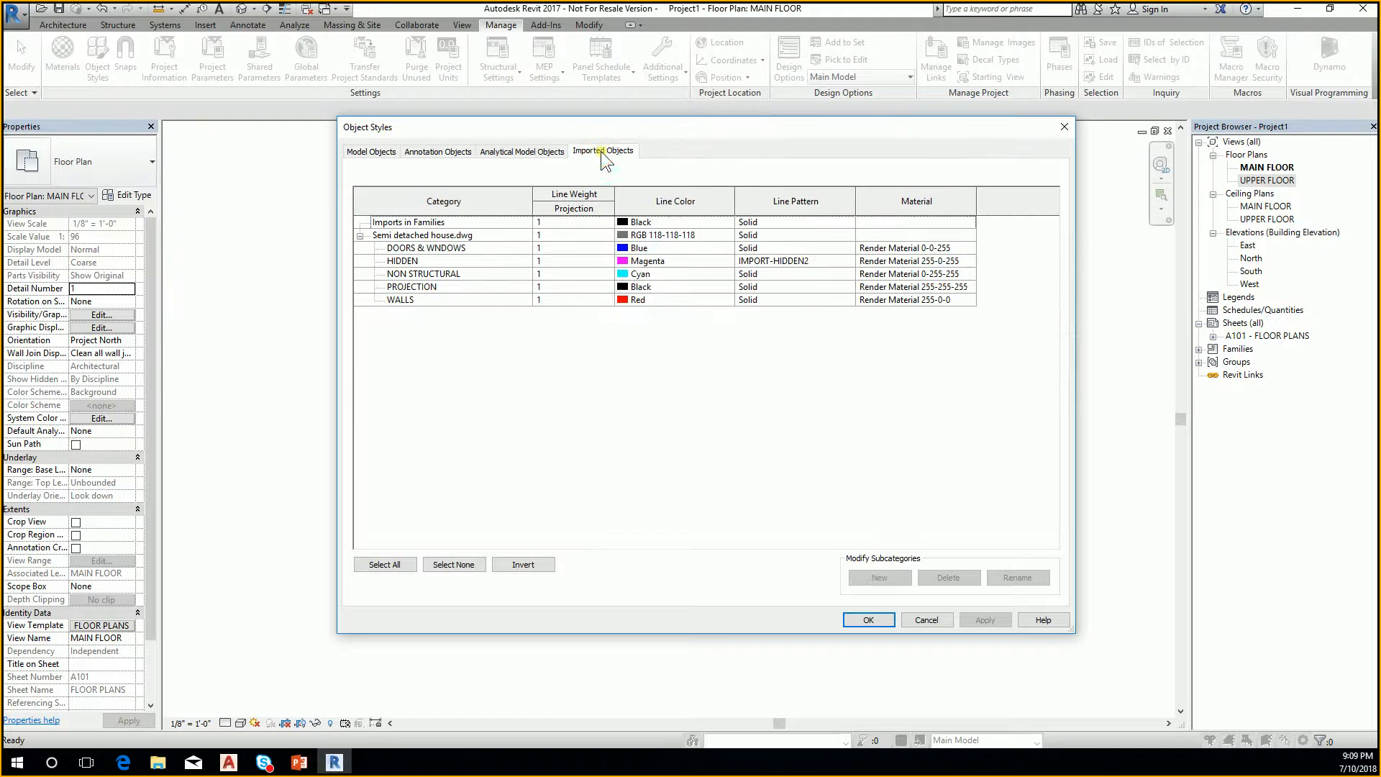
left_click(397, 234)
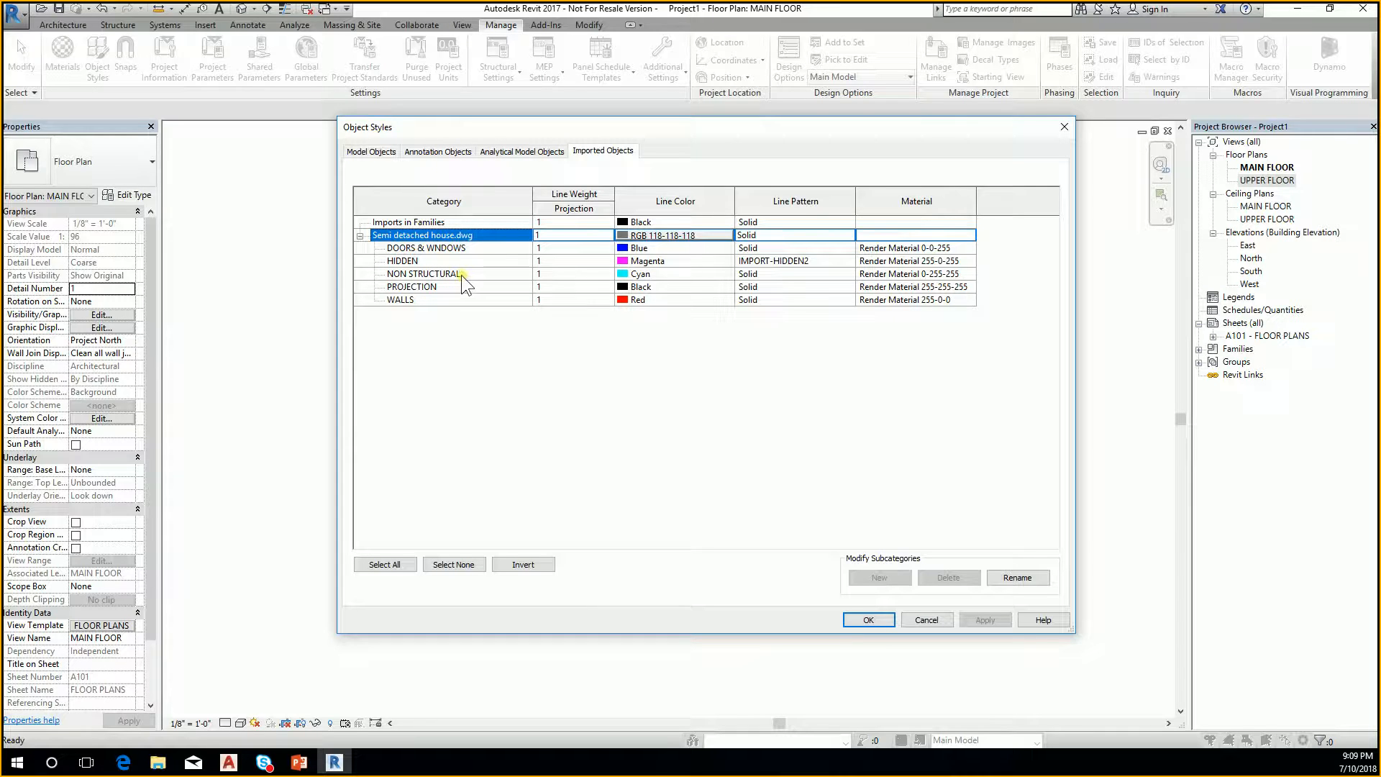
Set the line color of the imported DOORS & WINDOWS and HIDDEN layers to Red
left_click(642, 248)
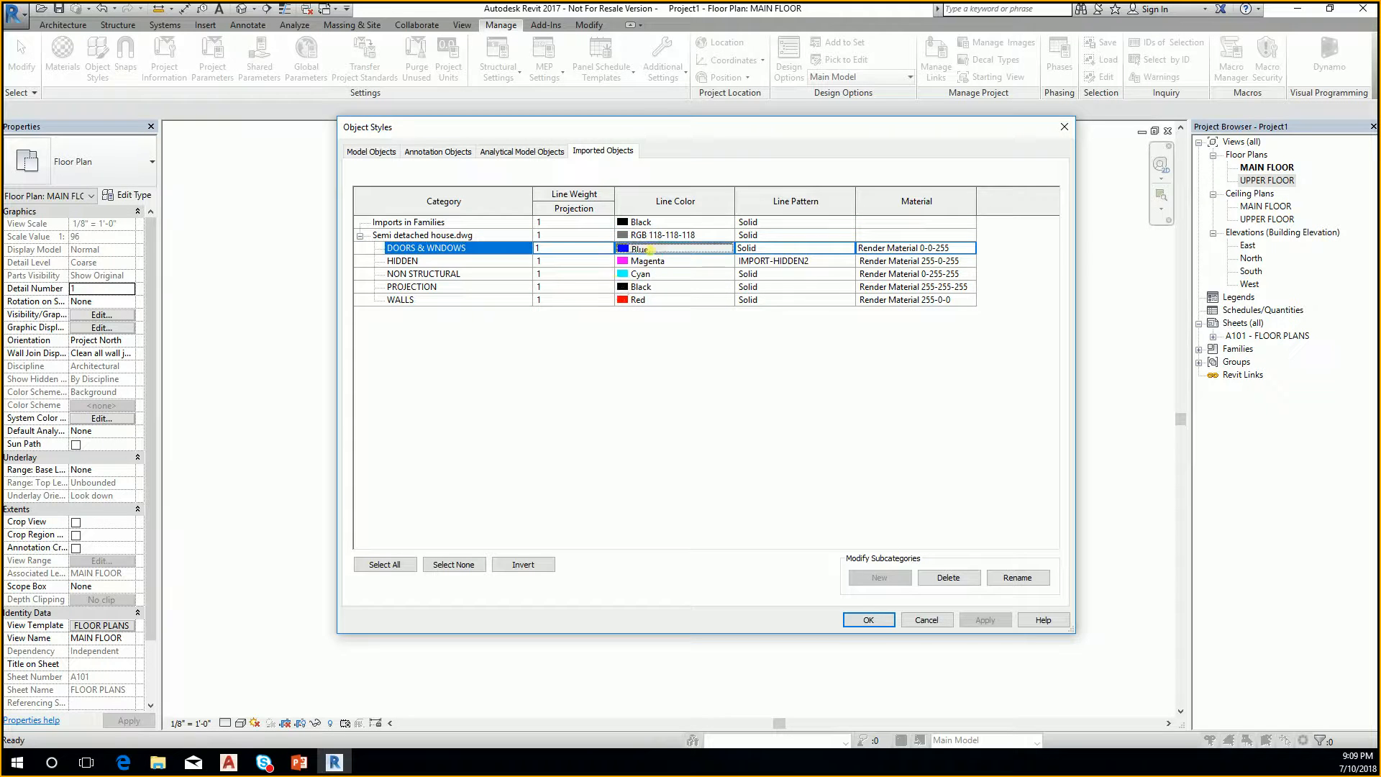
left_click(649, 249)
left_click(575, 392)
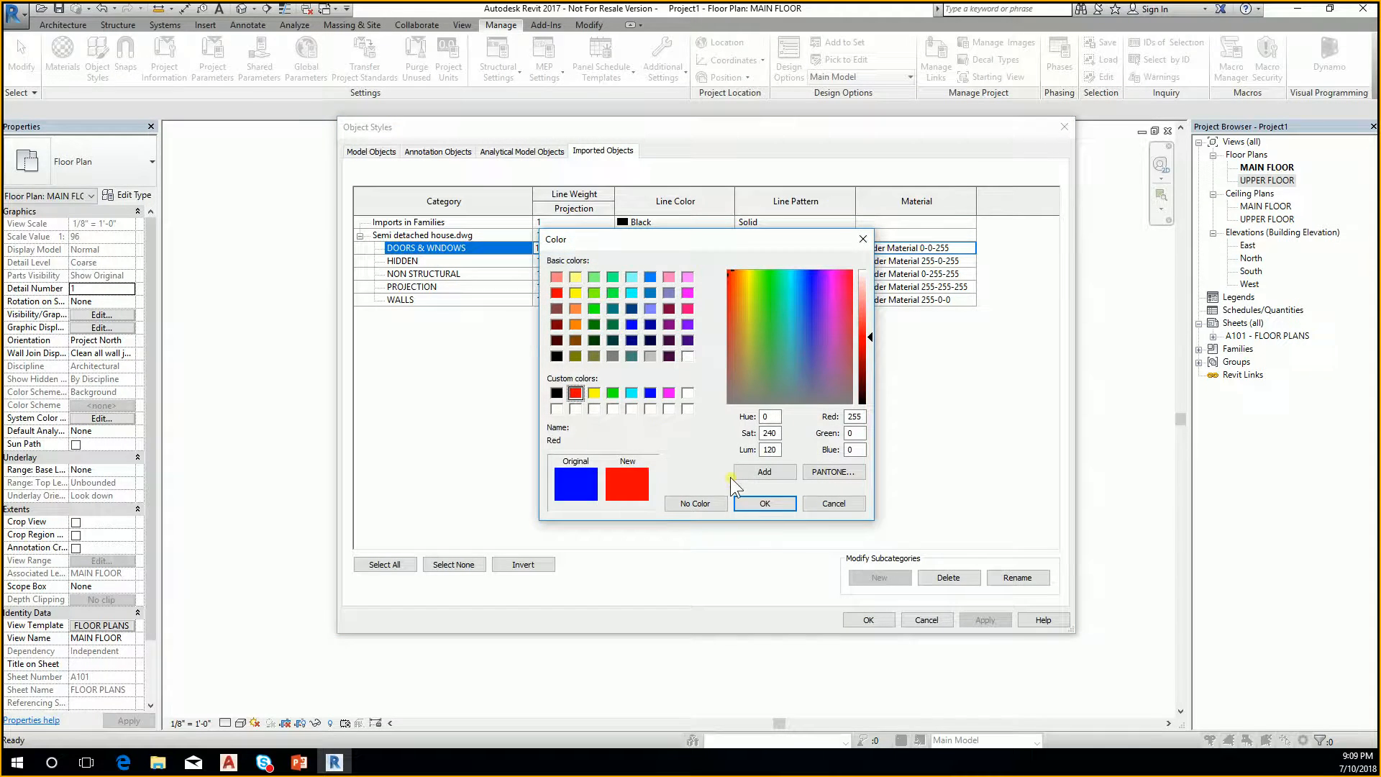
left_click(764, 503)
left_click(644, 262)
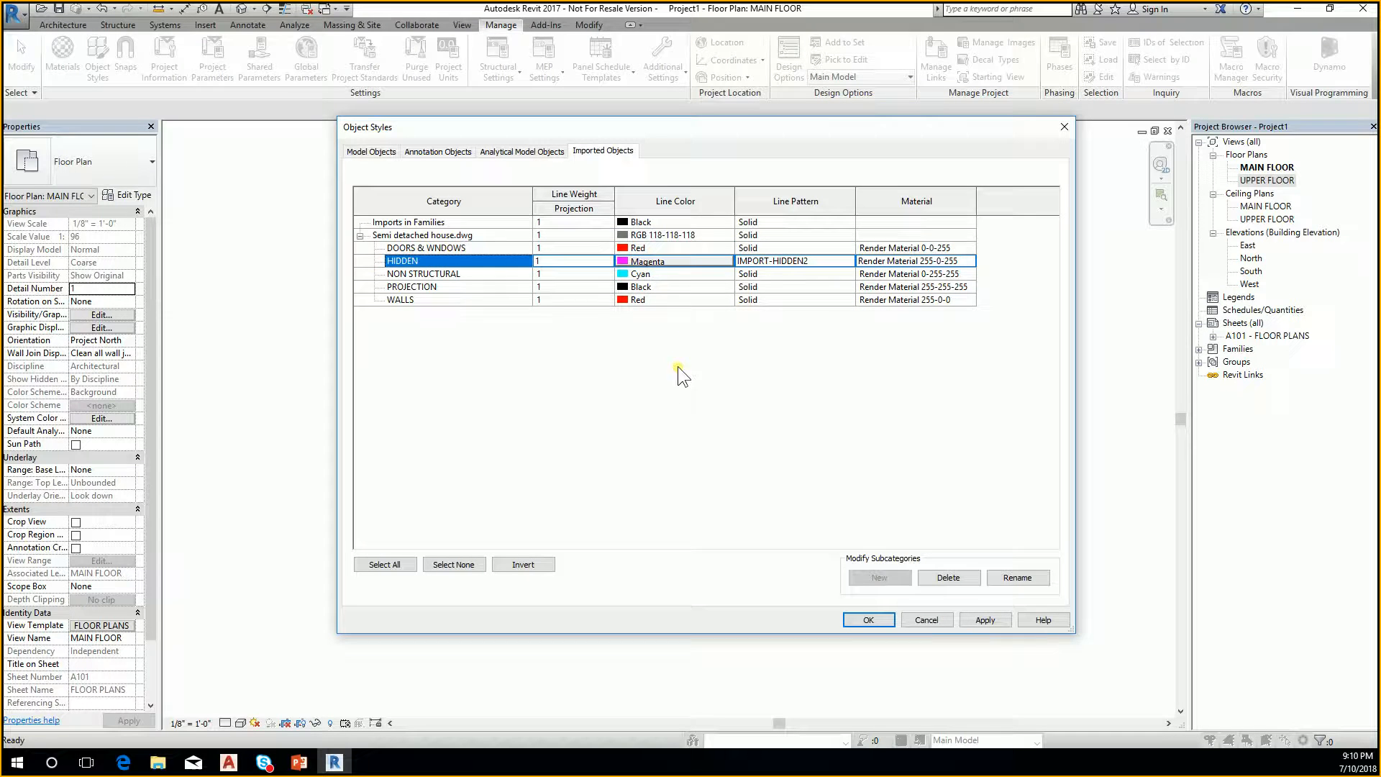
left_click(658, 261)
left_click(575, 392)
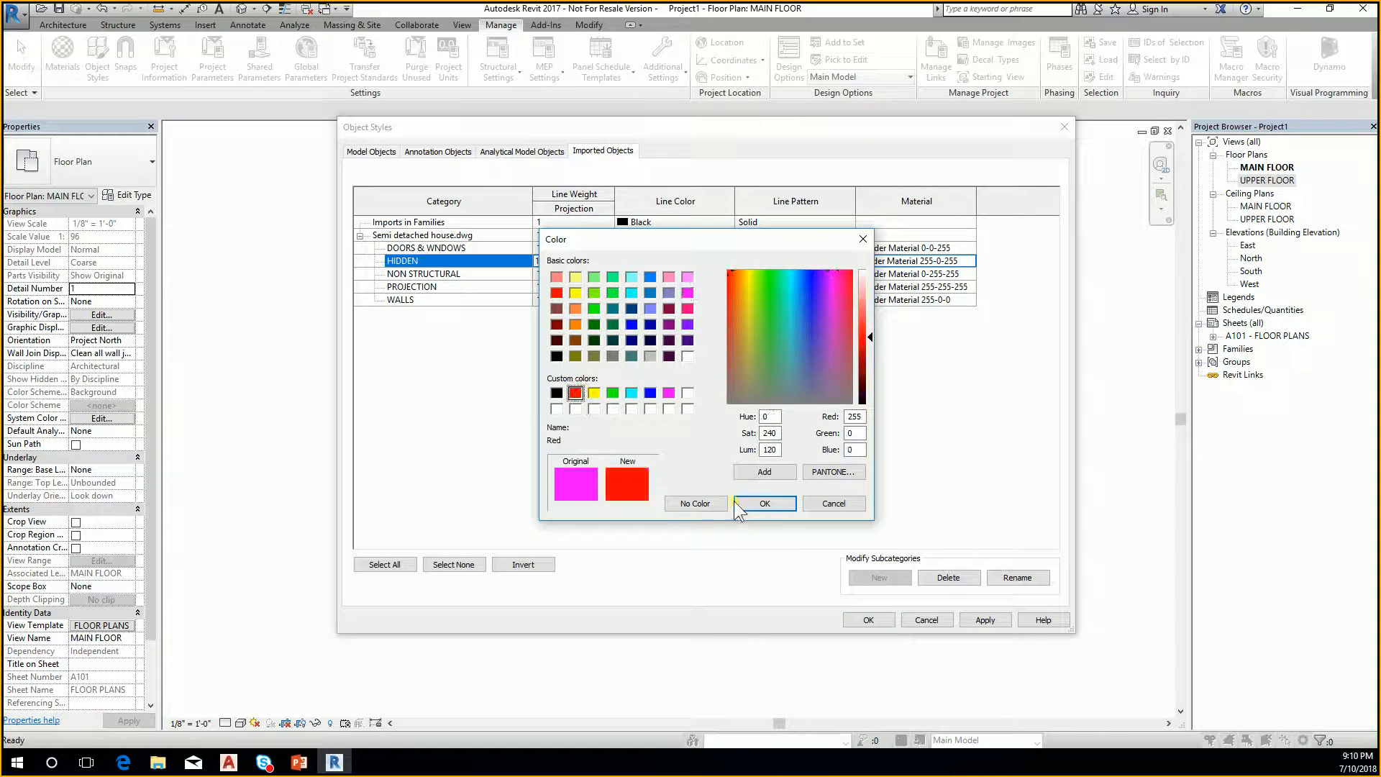
left_click(765, 502)
Set the line color of the imported NON STRUCTURAL and PROJECTION layers to Red and accept the object styles
left_click(667, 274)
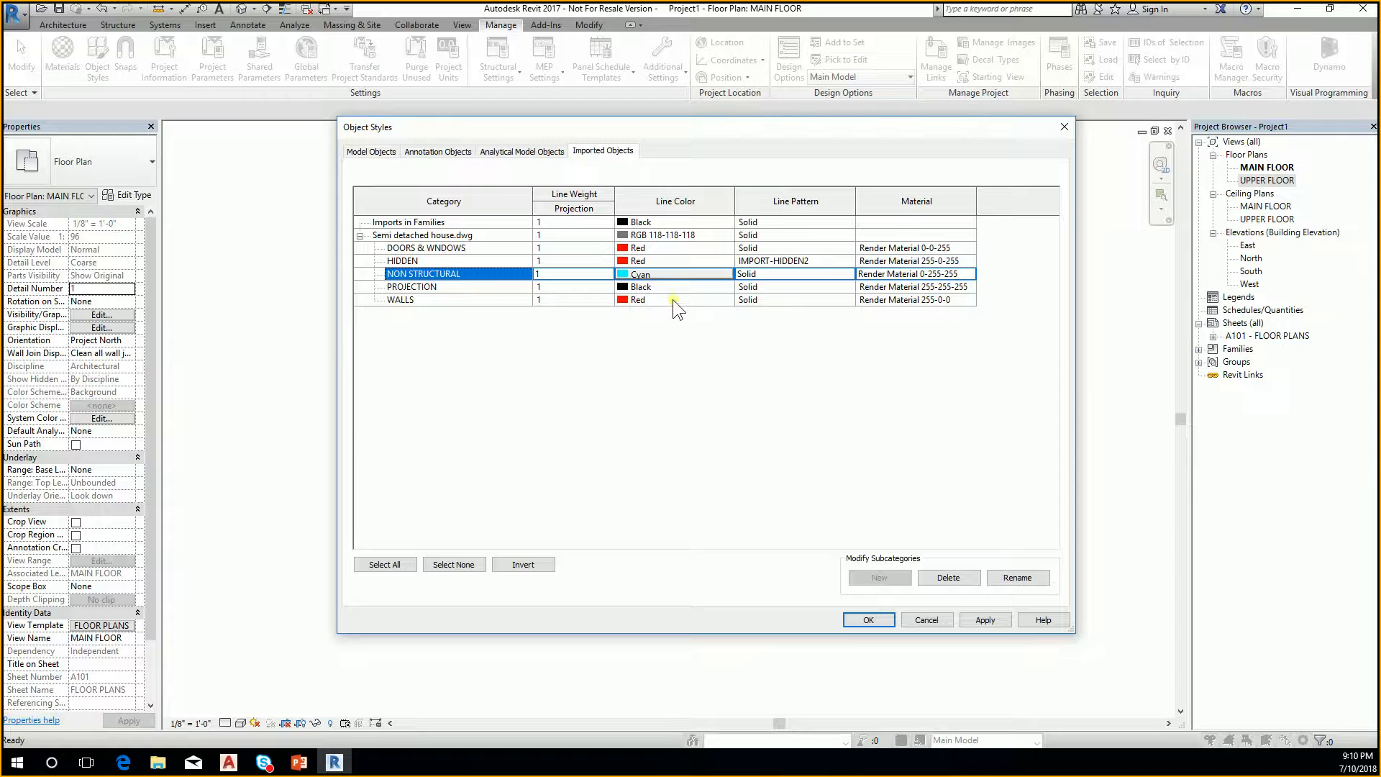
left_click(686, 275)
left_click(575, 392)
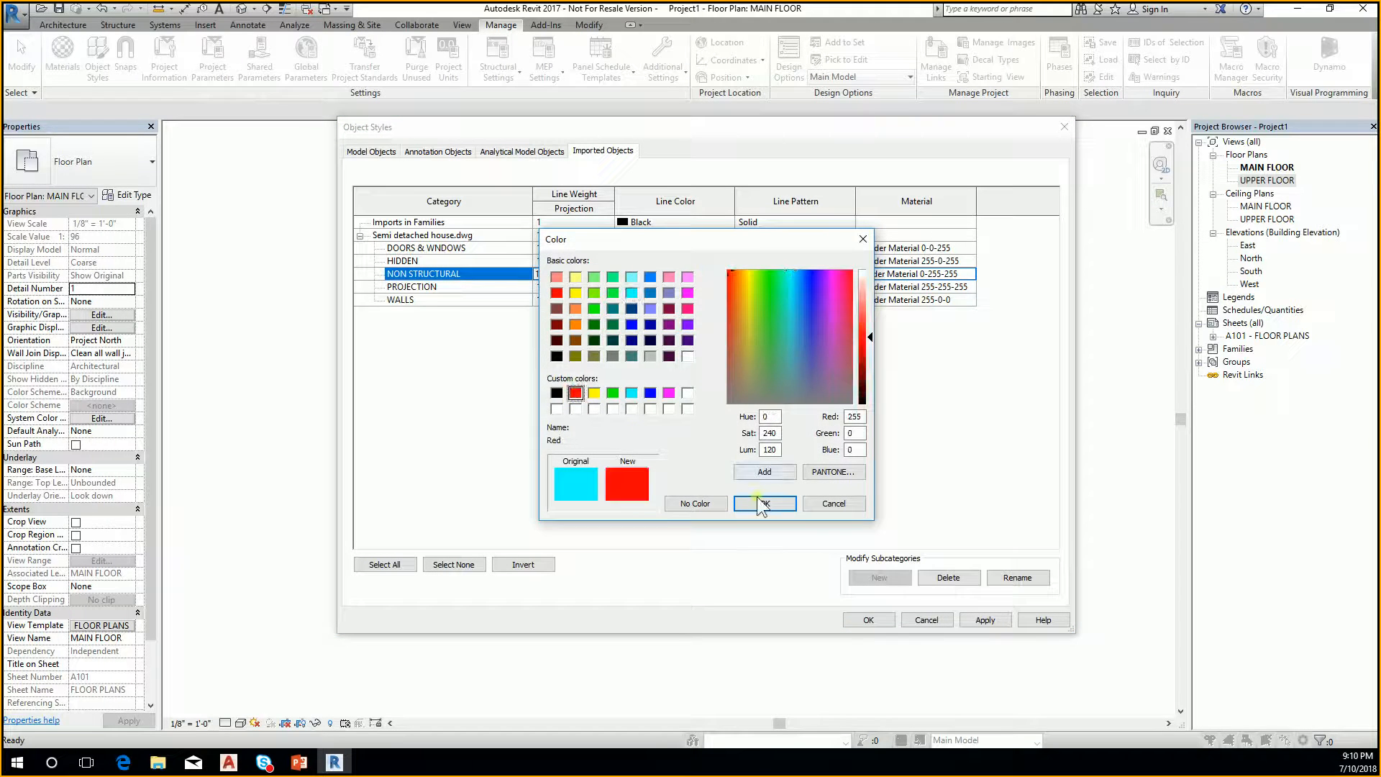
left_click(763, 504)
left_click(641, 287)
left_click(643, 288)
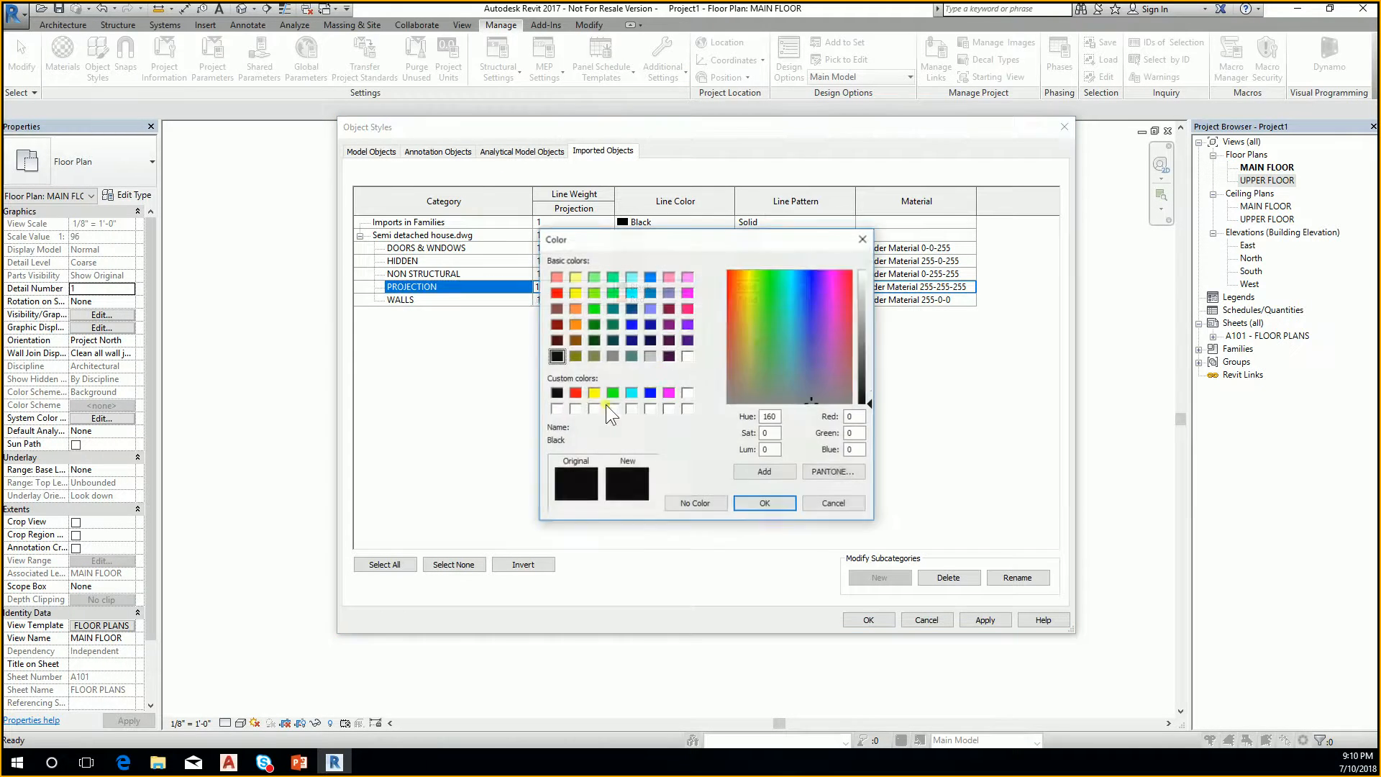
left_click(575, 392)
left_click(765, 503)
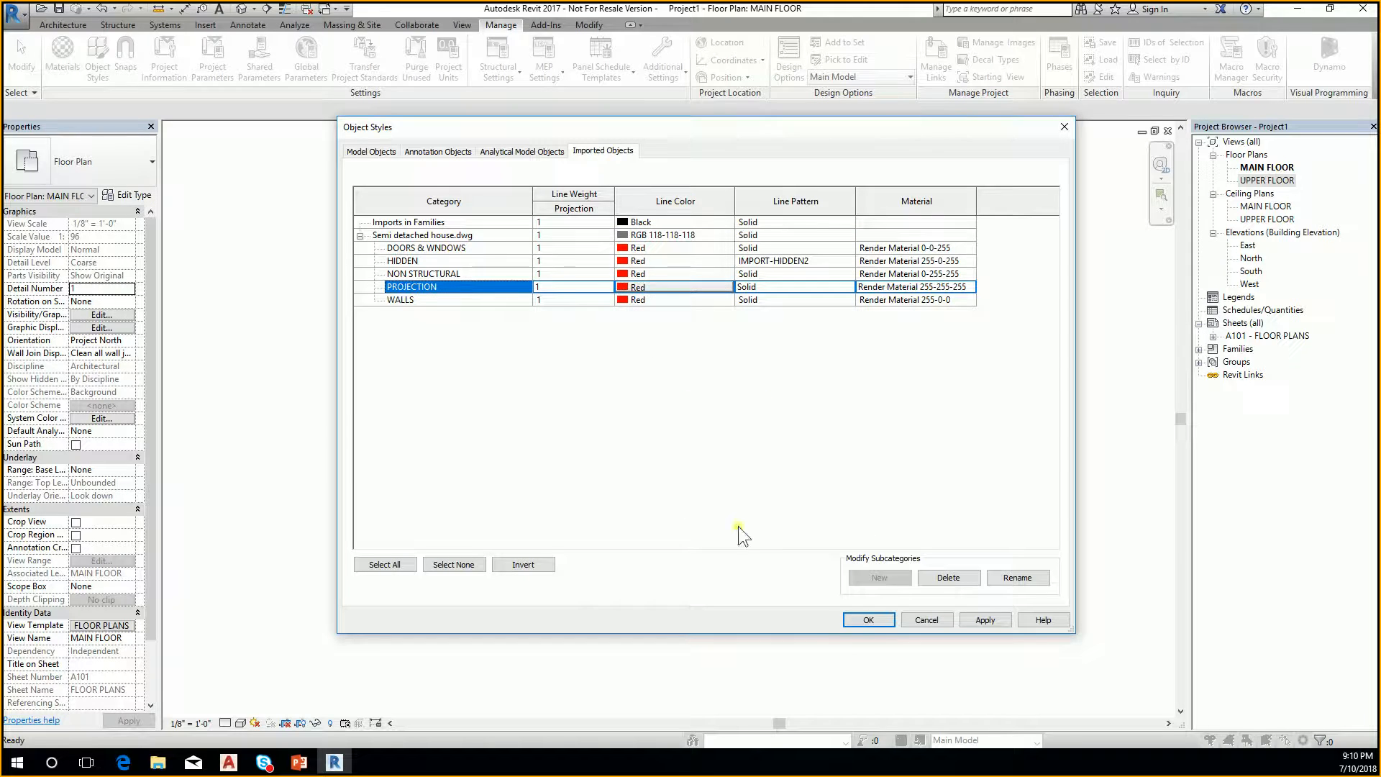
left_click(869, 620)
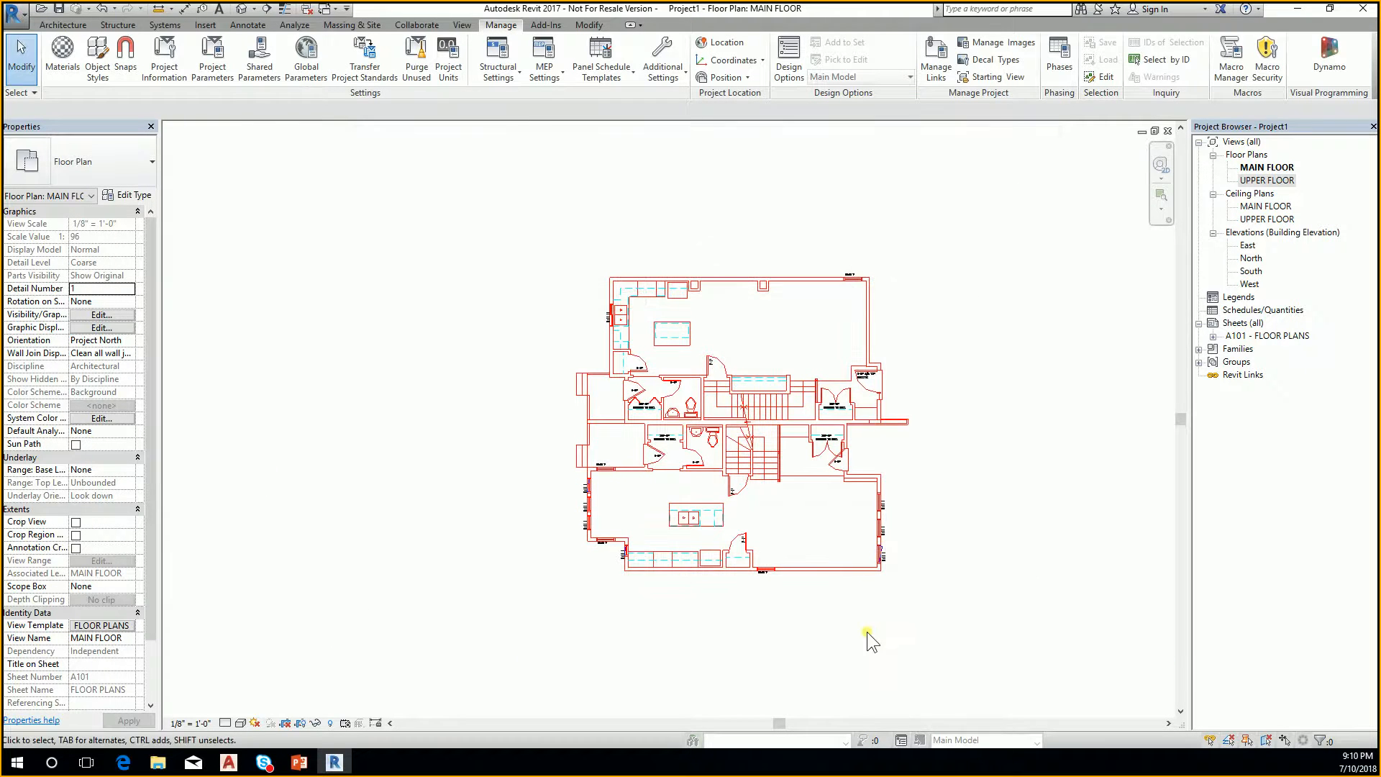
Examine the recoloured main floor plan's dashed lines near the stairs up close, selecting and releasing the CAD drawing
scroll(723, 344, "up", 5)
scroll(723, 344, "up", 5)
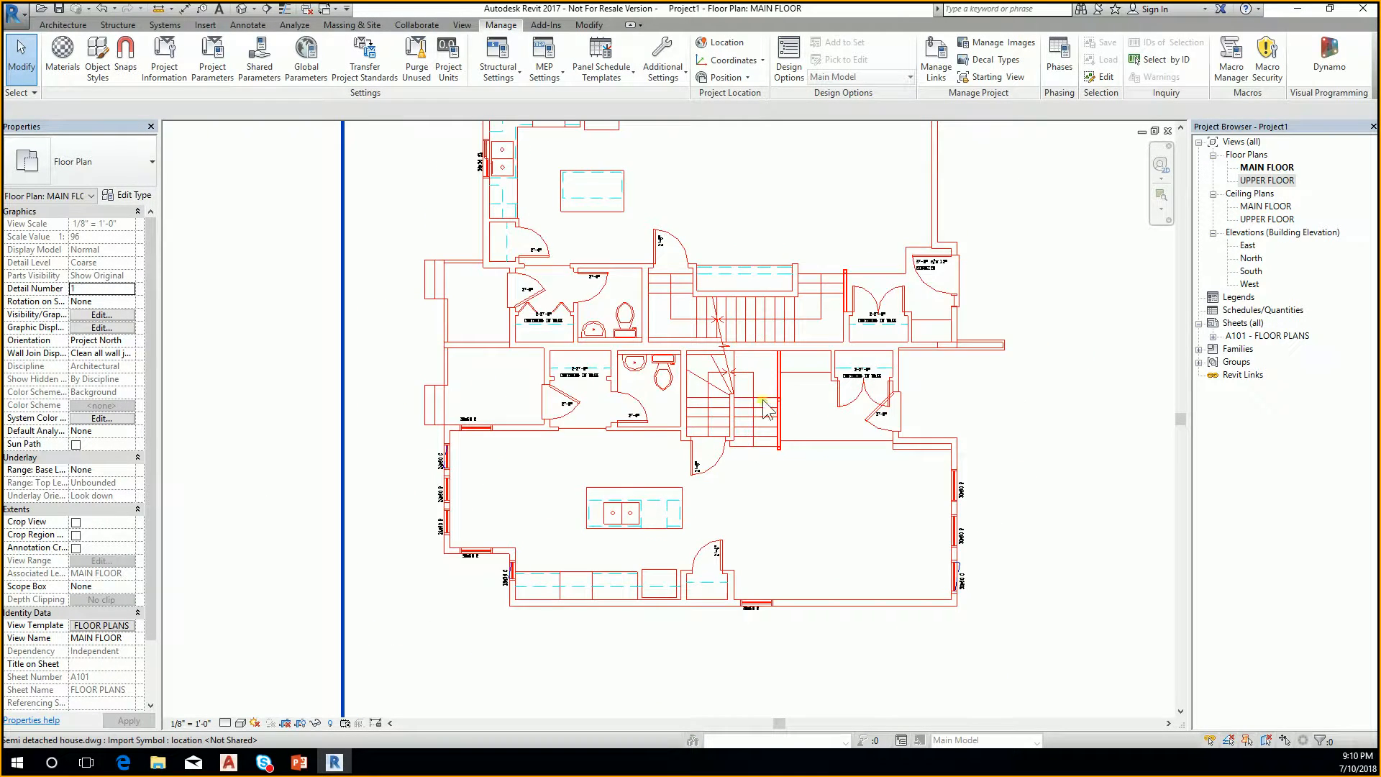
right_click(732, 277)
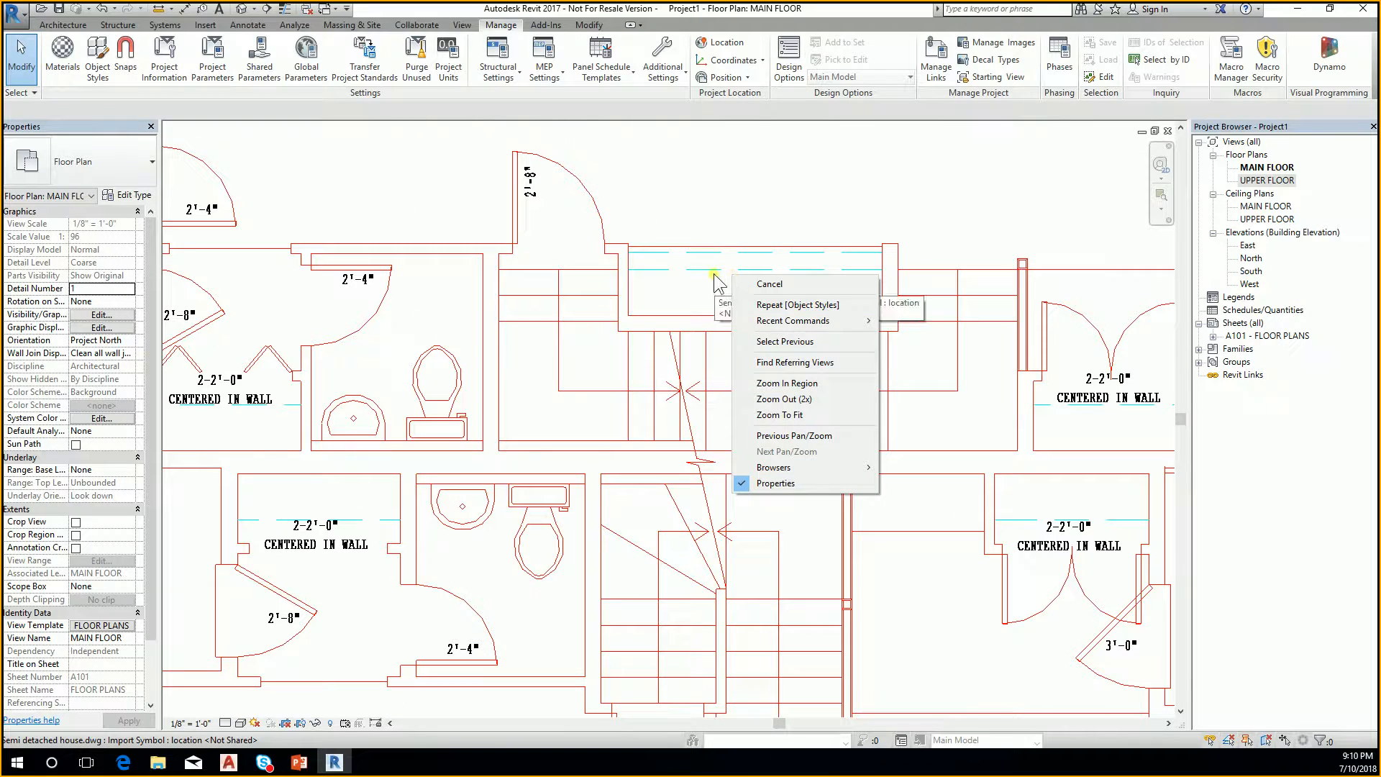
left_click(733, 274)
scroll(733, 273, "down", 8)
key("Escape")
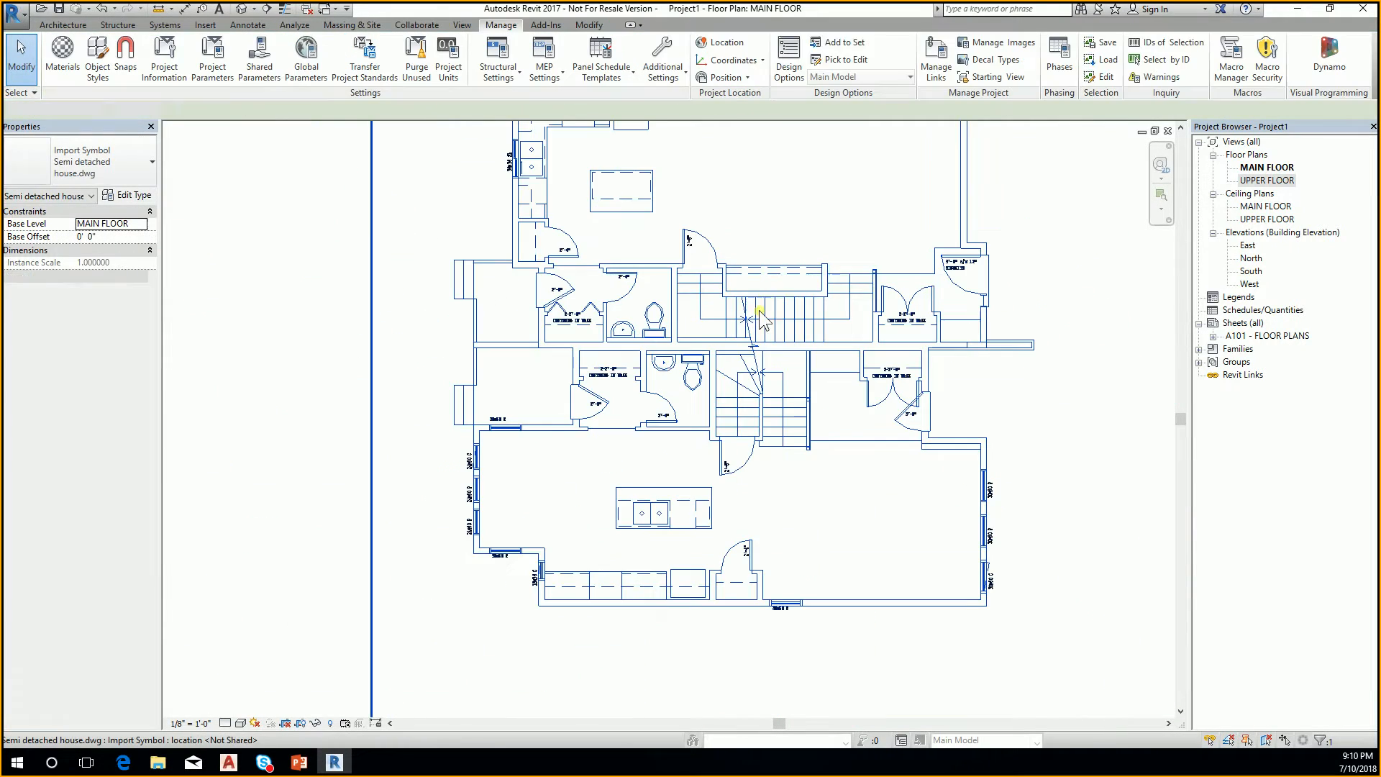
Delete the HIDDEN subcategory of the imported Semi detached house.dwg in Object Styles and accept the change
left_click(101, 80)
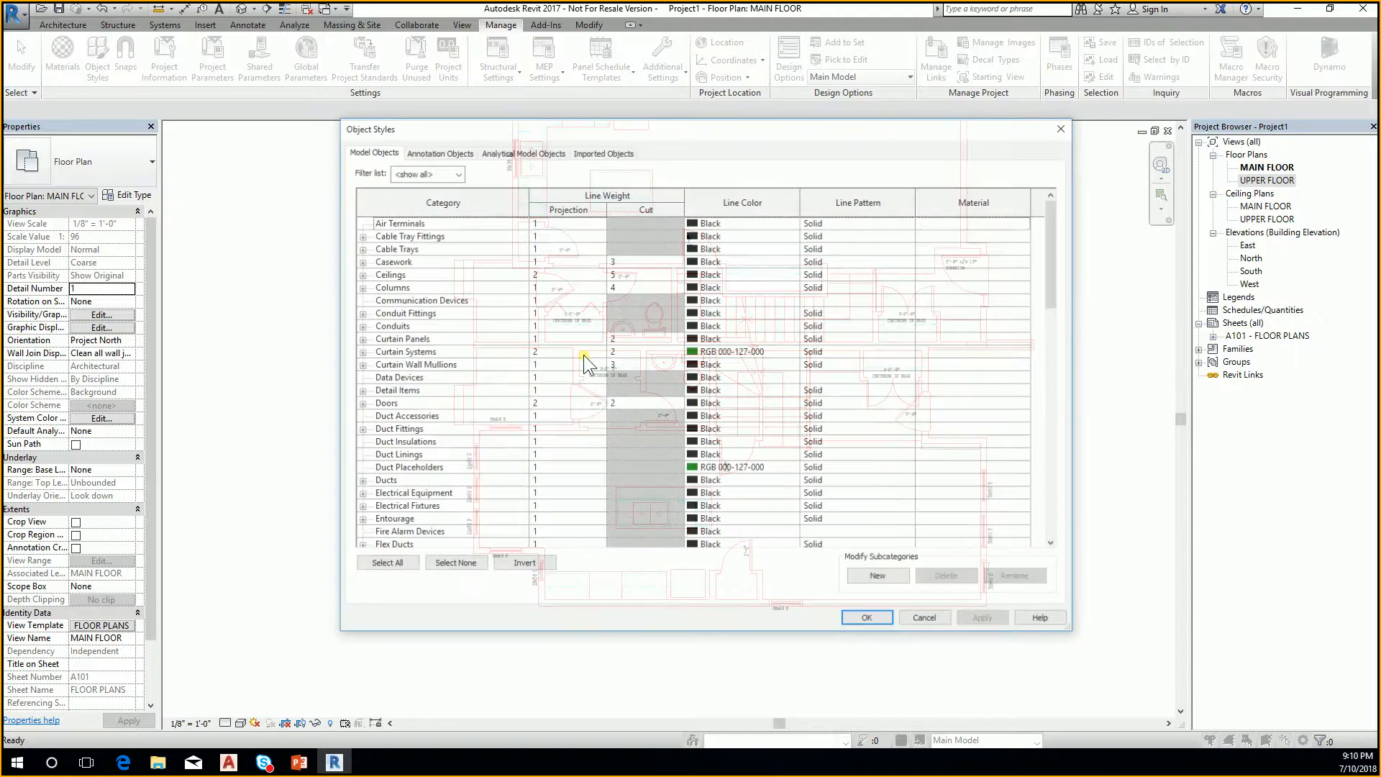
left_click(580, 153)
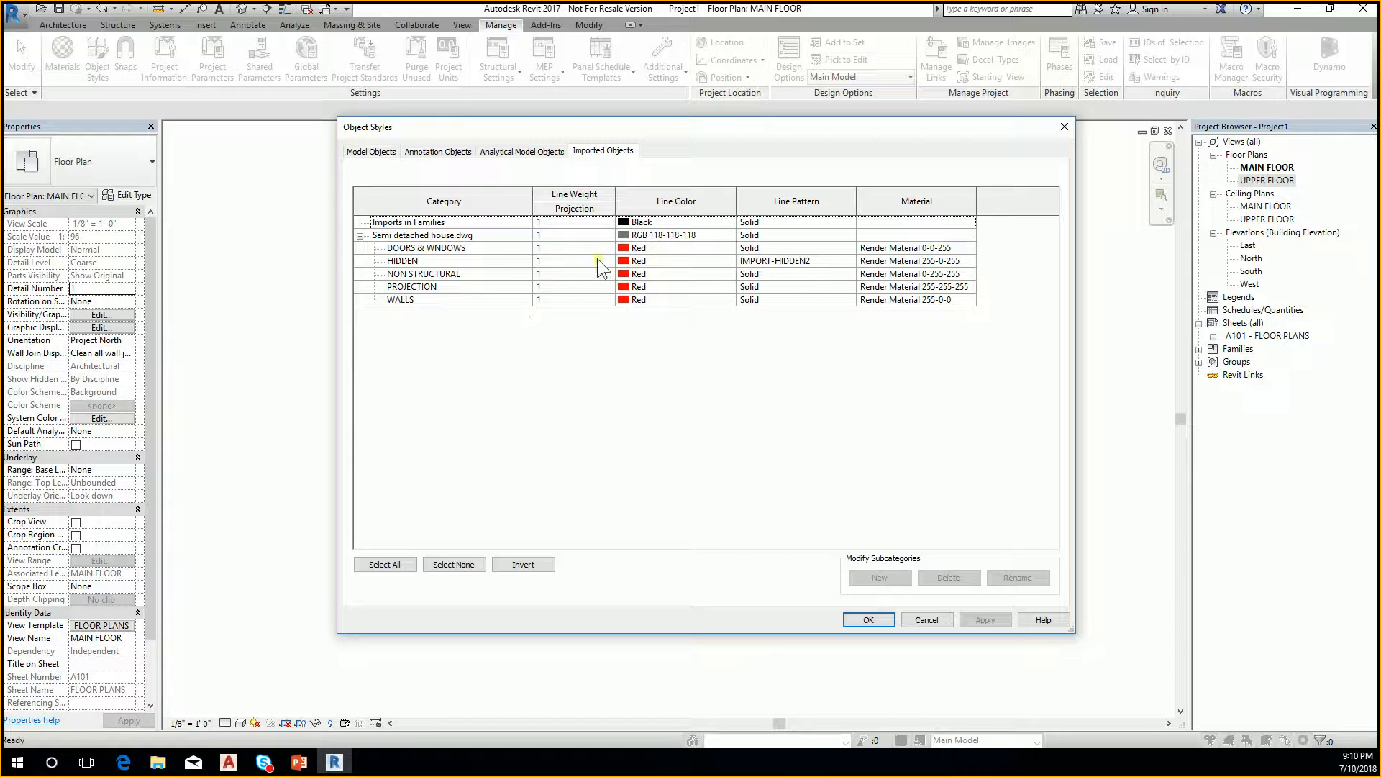
left_click(481, 264)
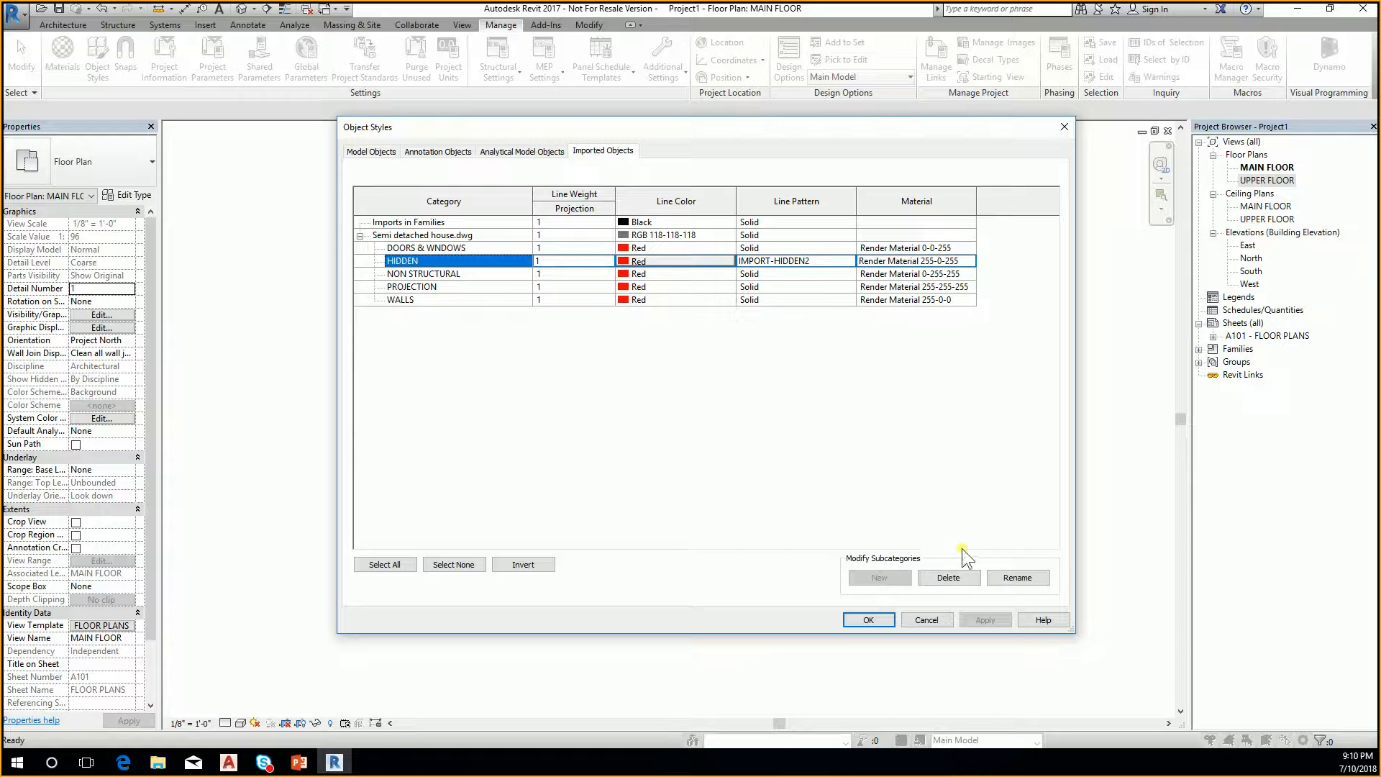
left_click(946, 577)
left_click(726, 391)
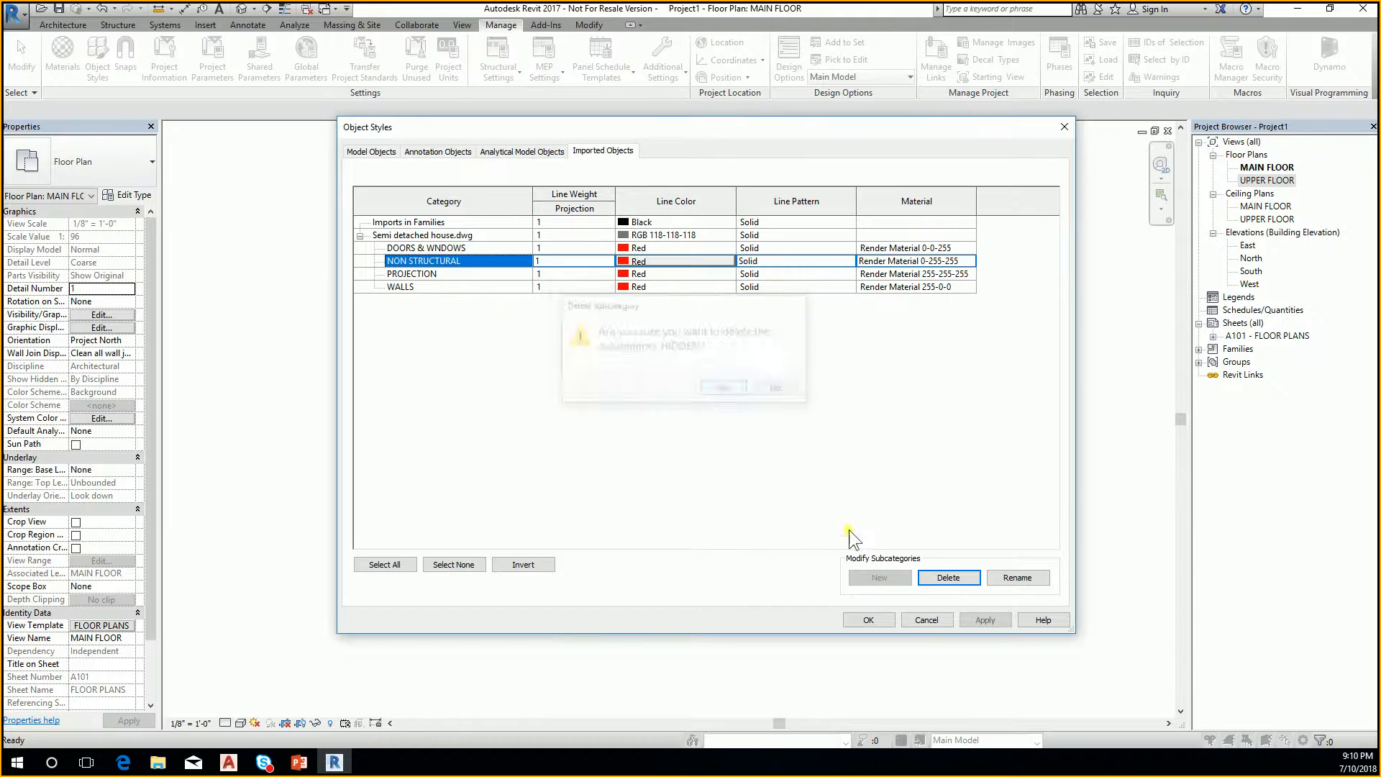
left_click(870, 620)
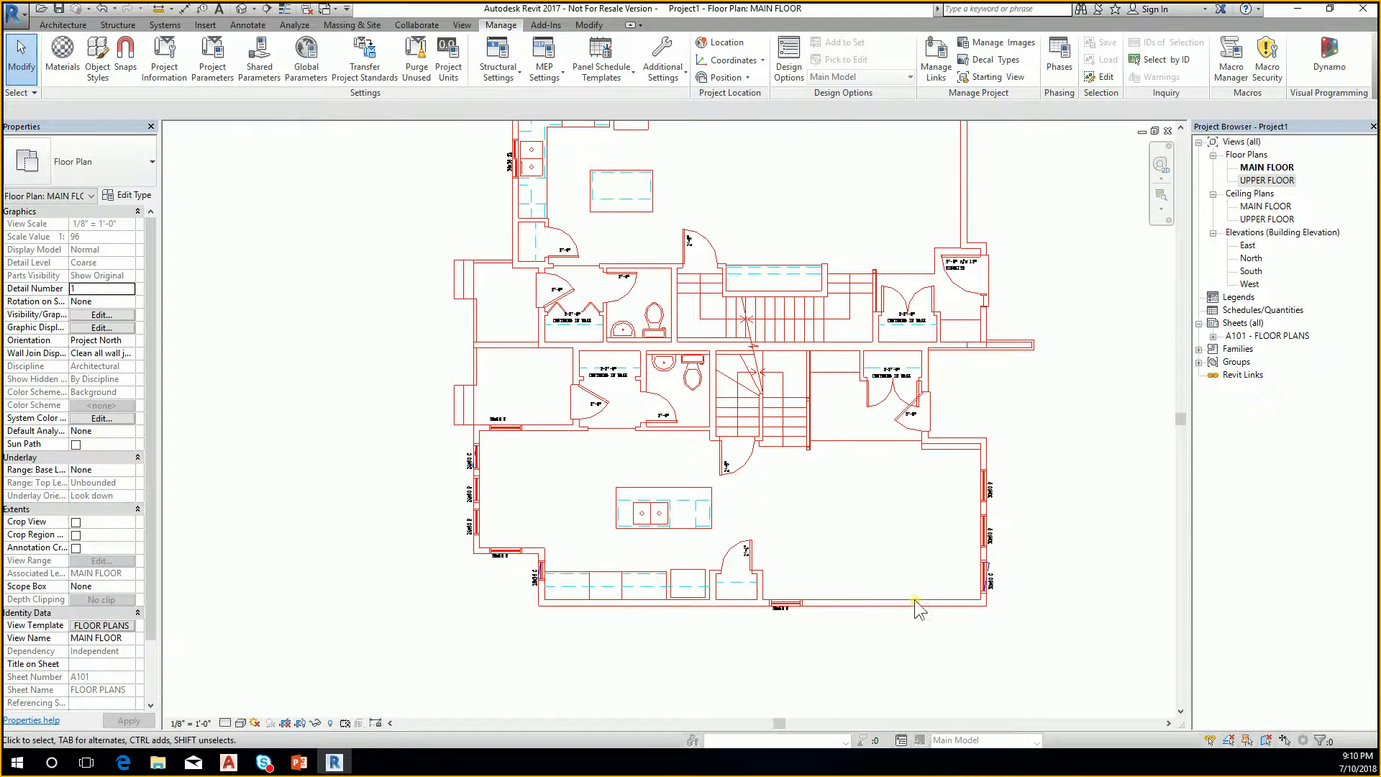
Examine the main floor plan's dashed cabinet and closet lines up close and across the whole plan
scroll(687, 554, "up", 5)
scroll(719, 525, "down", 3)
scroll(775, 363, "up", 5)
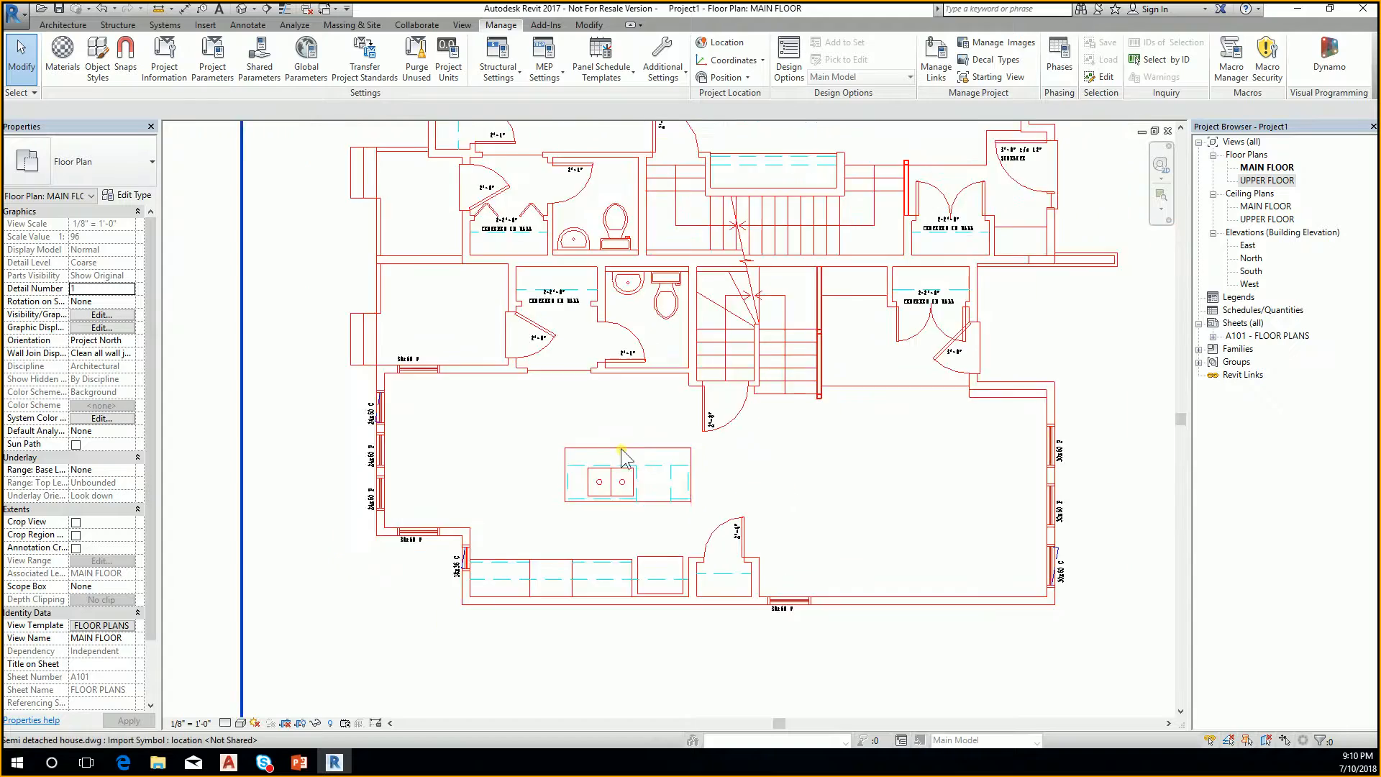
scroll(575, 345, "down", 2)
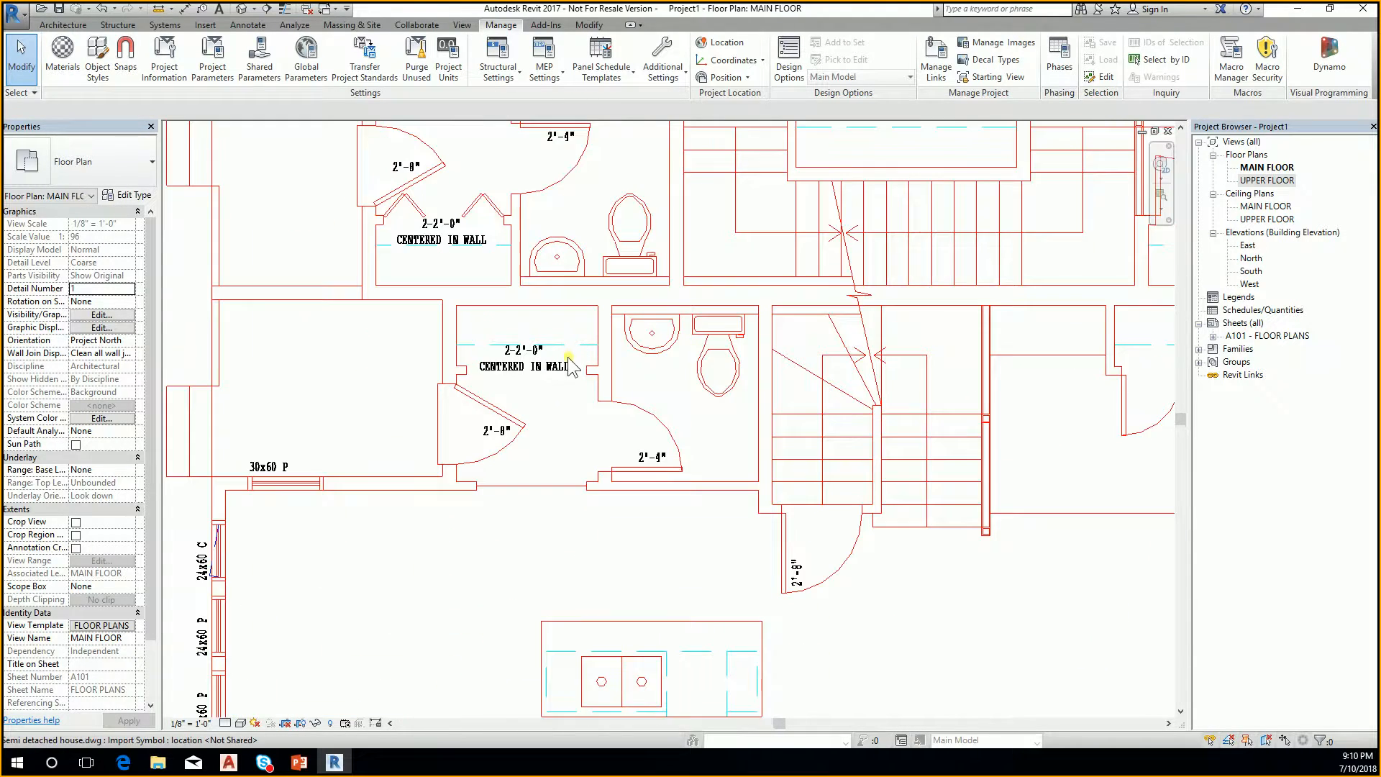
scroll(625, 359, "down", 2)
scroll(630, 360, "down", 2)
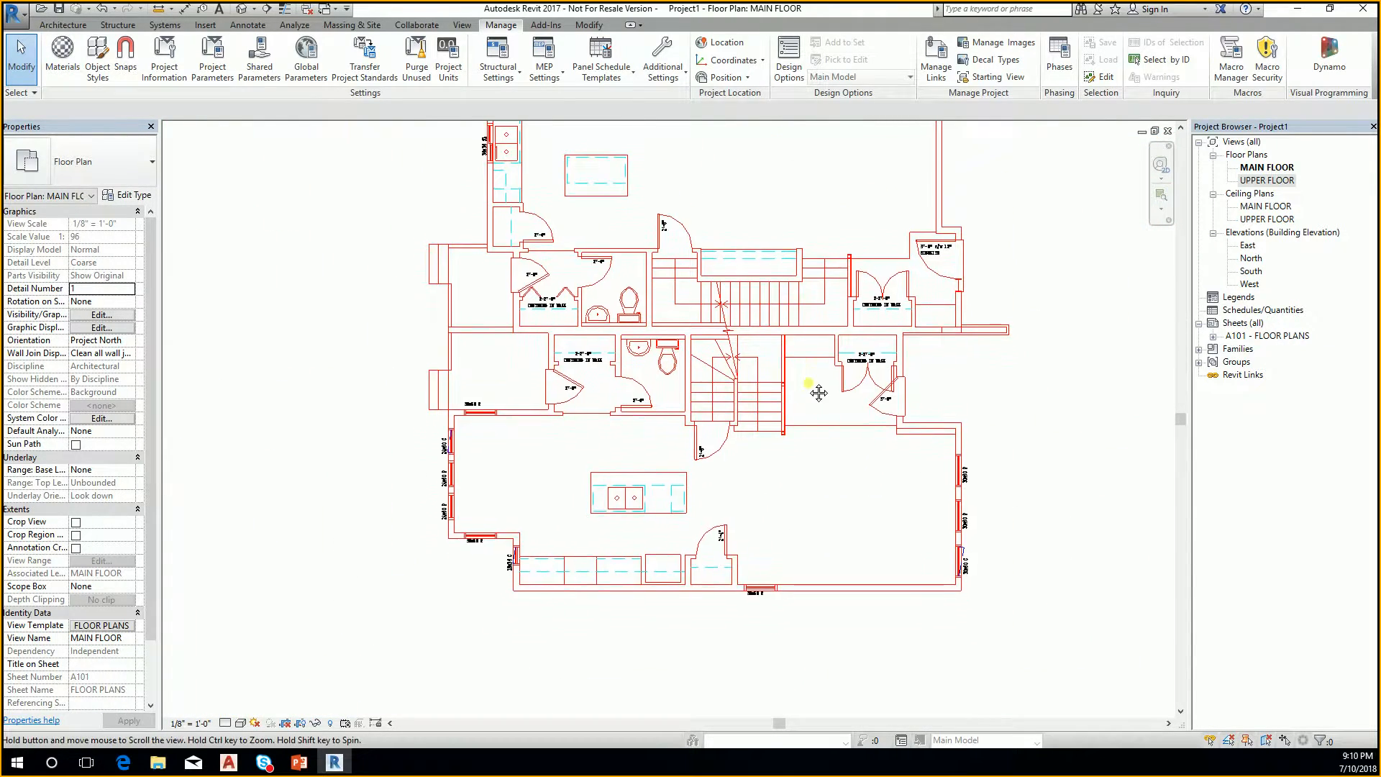
scroll(648, 302, "down", 1)
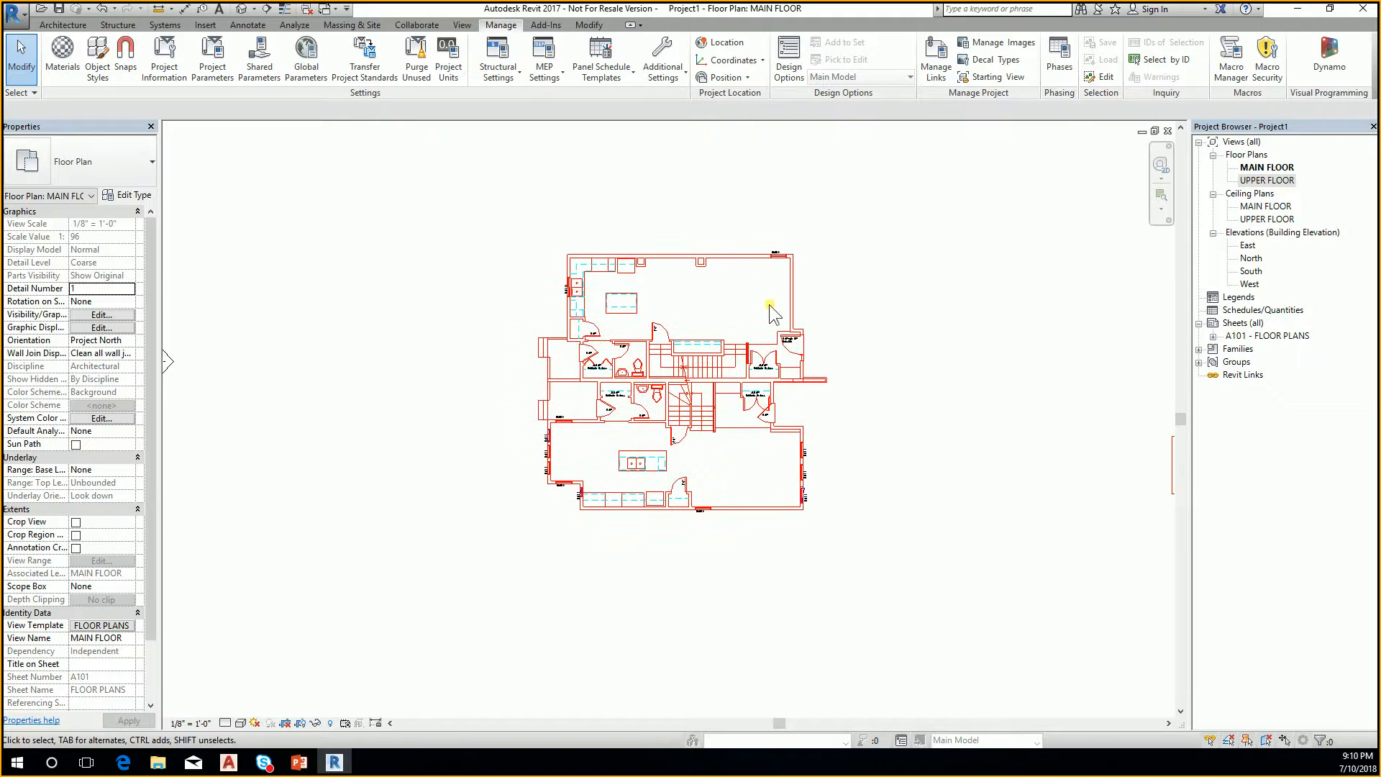
scroll(662, 439, "down", 2)
scroll(662, 440, "up", 5)
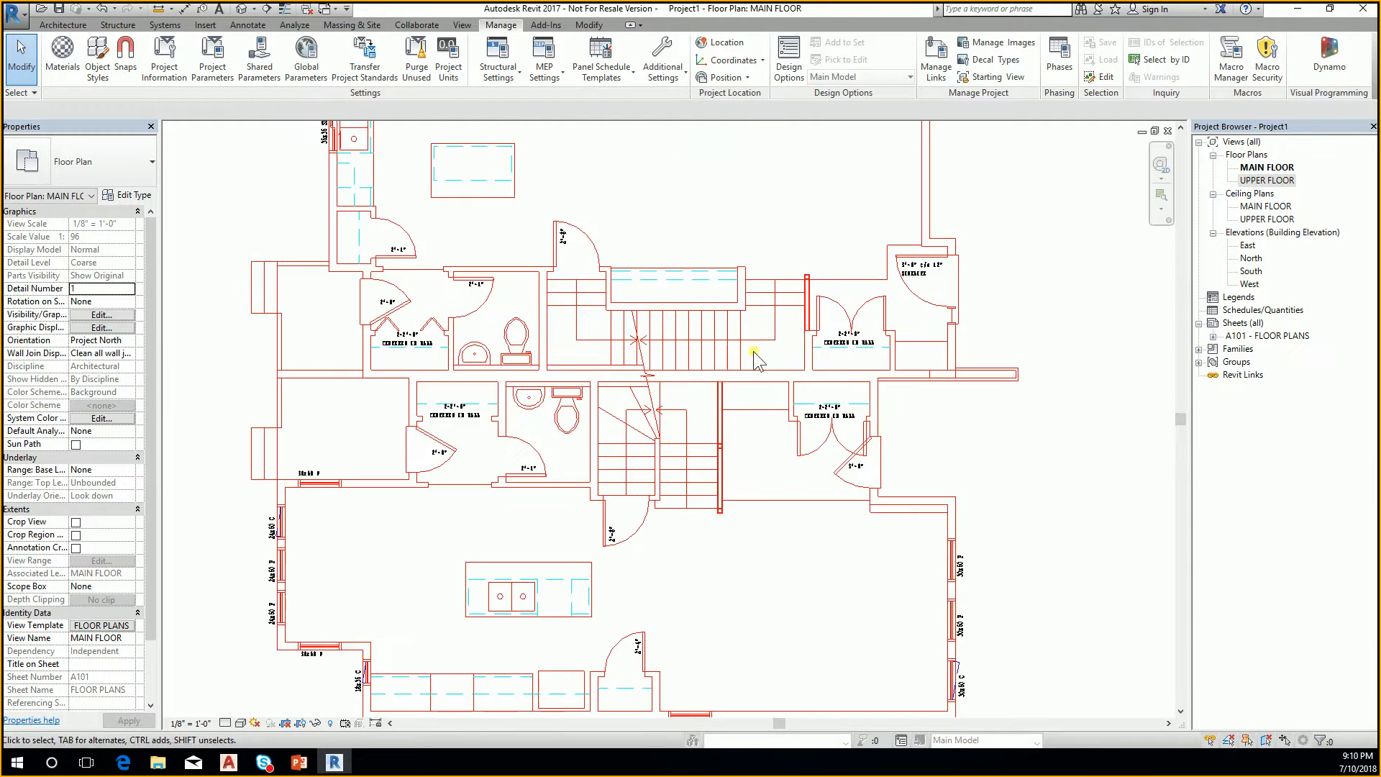
scroll(709, 277, "down", 4)
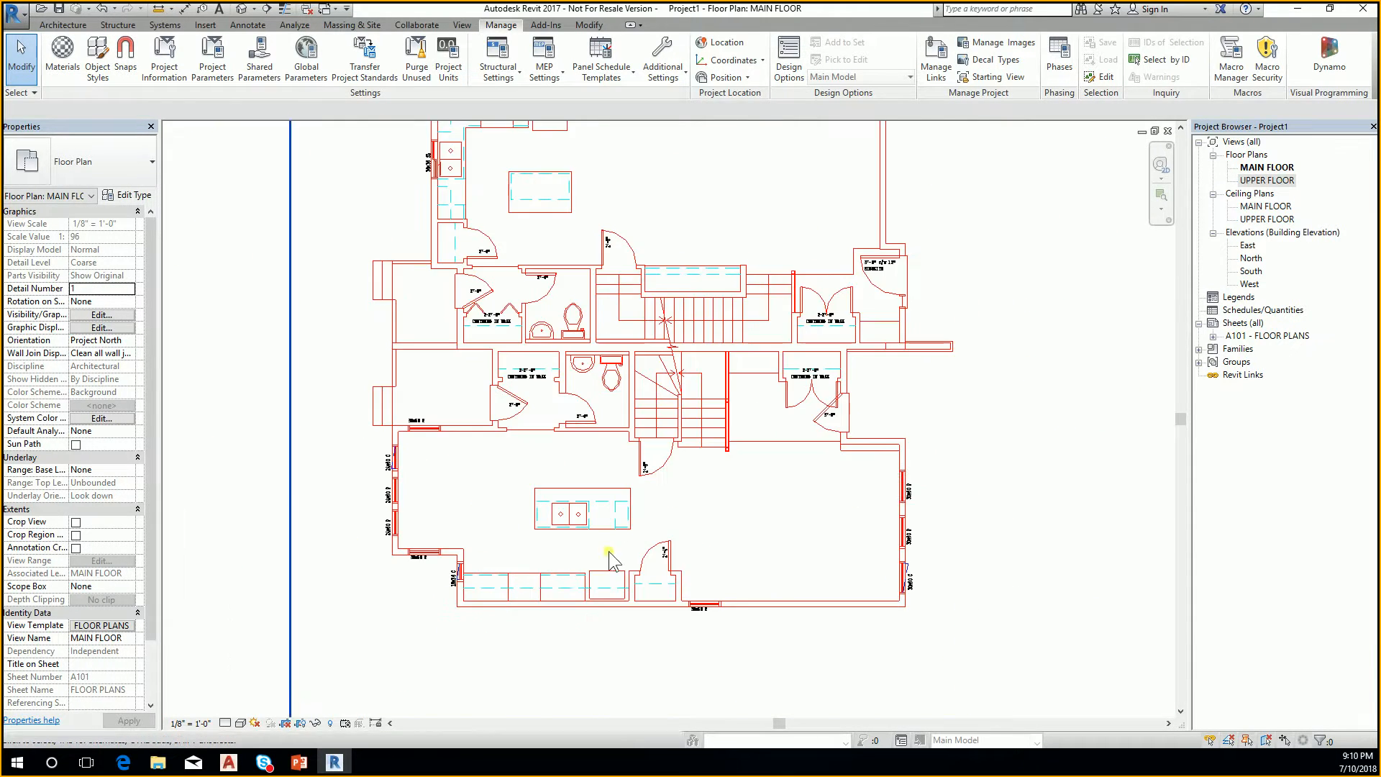
Delete the NON STRUCTURAL subcategory of the imported Semi detached house.dwg in Object Styles
left_click(98, 57)
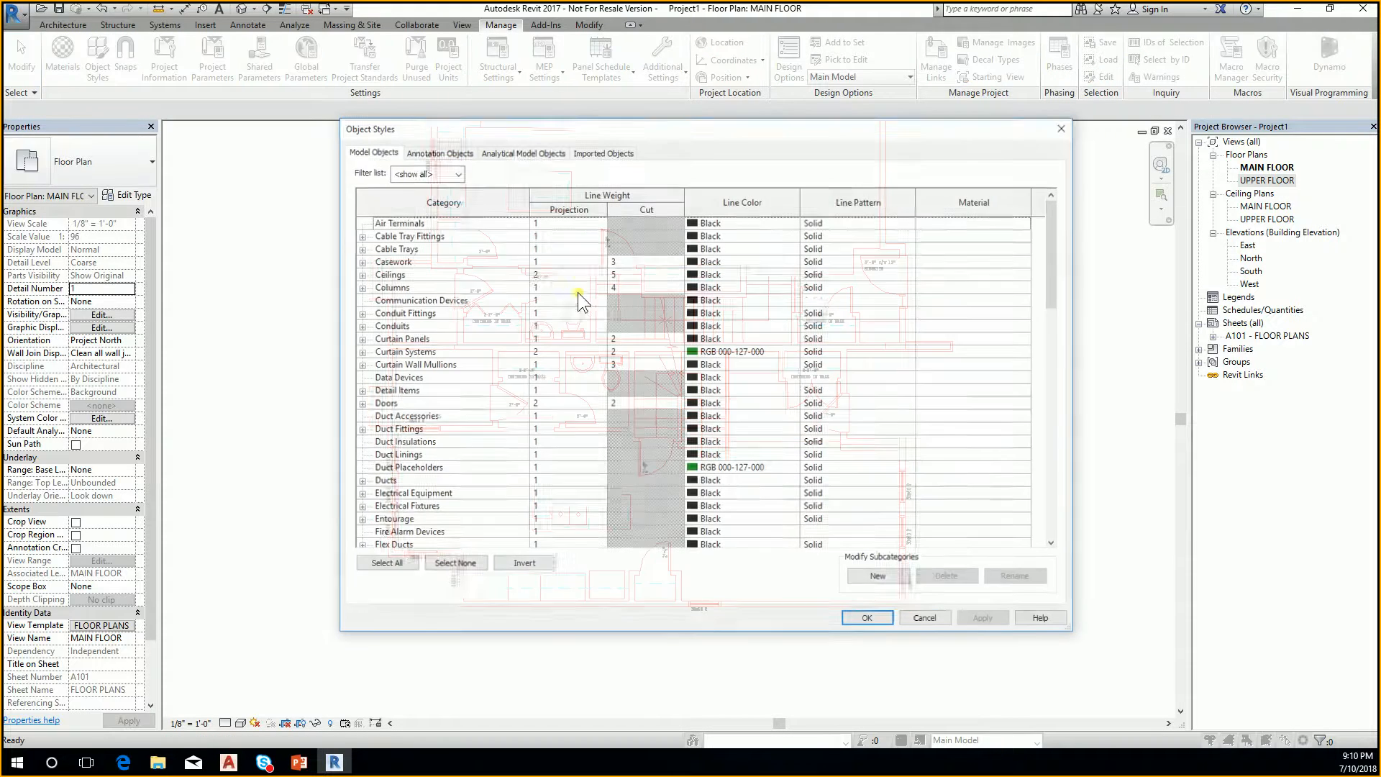
left_click(601, 151)
left_click(404, 260)
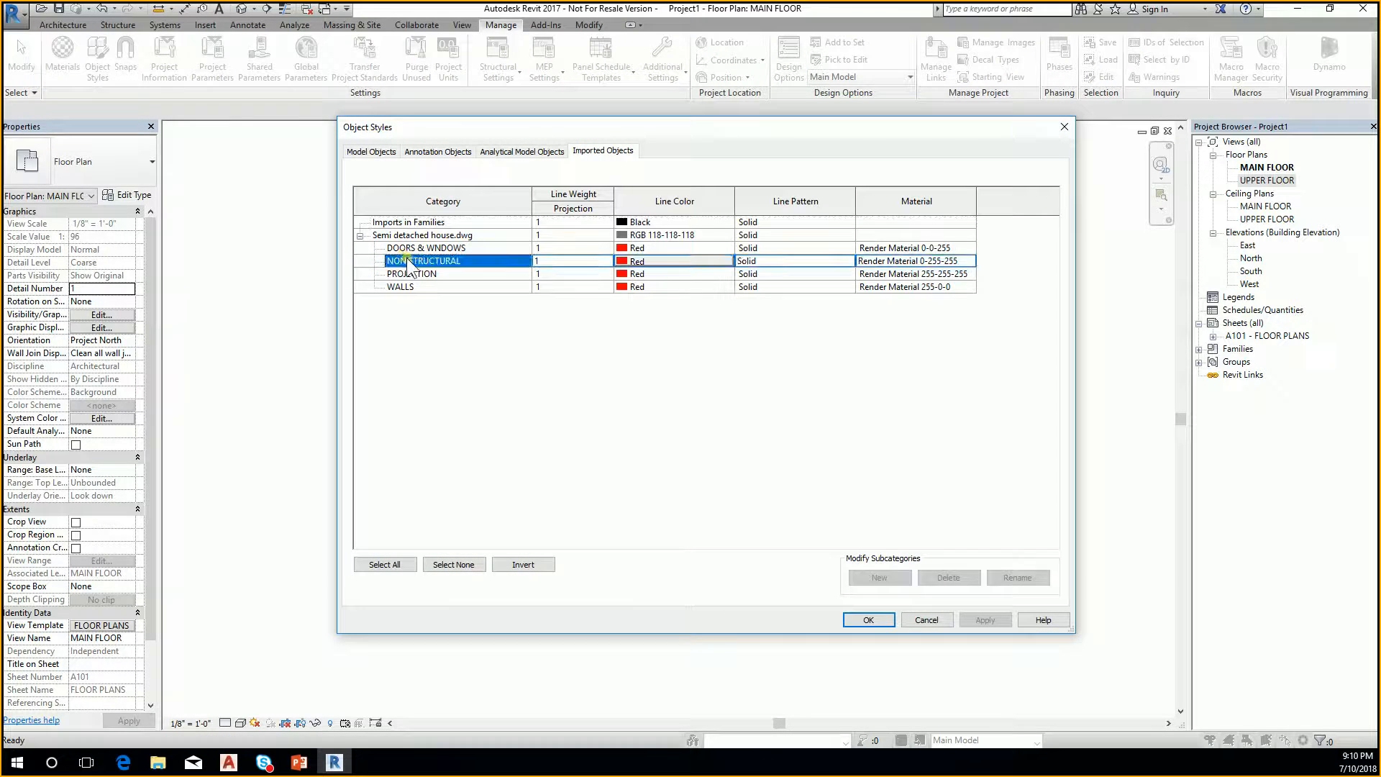
left_click(951, 579)
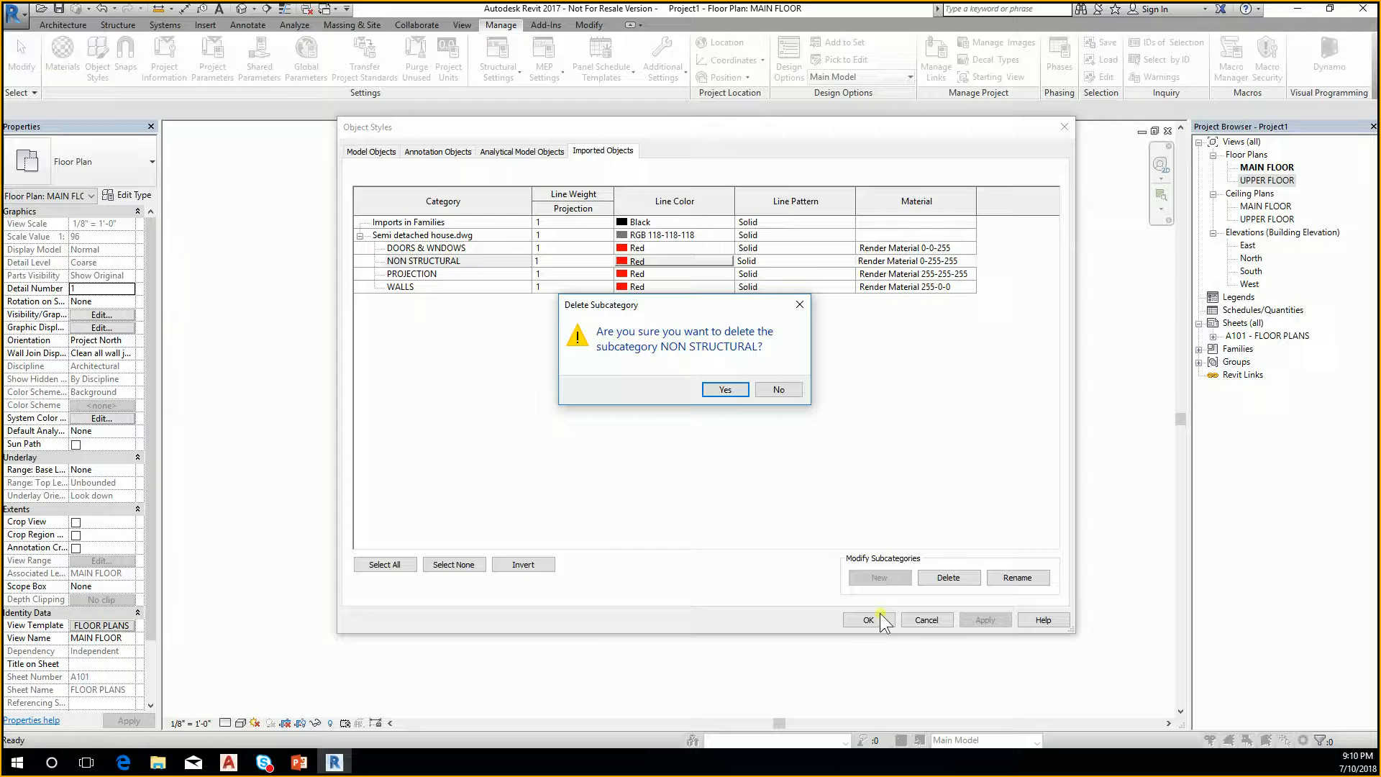
left_click(726, 389)
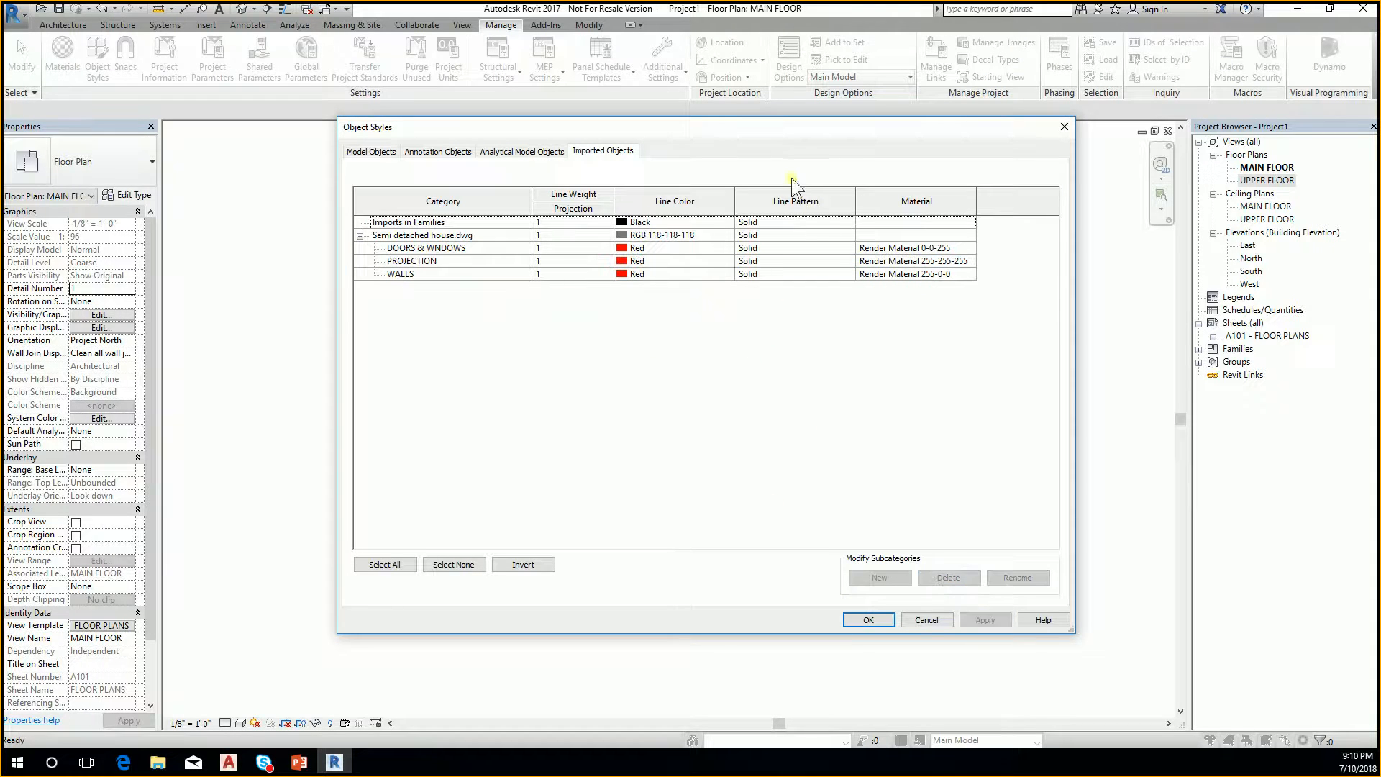
Set the line color of the imported Semi detached house.dwg category itself to Red and accept the object styles
mouse_move(795, 128)
left_mouse_down()
mouse_move(847, 136)
mouse_move(1340, 381)
mouse_move(889, 242)
mouse_move(813, 118)
left_mouse_up()
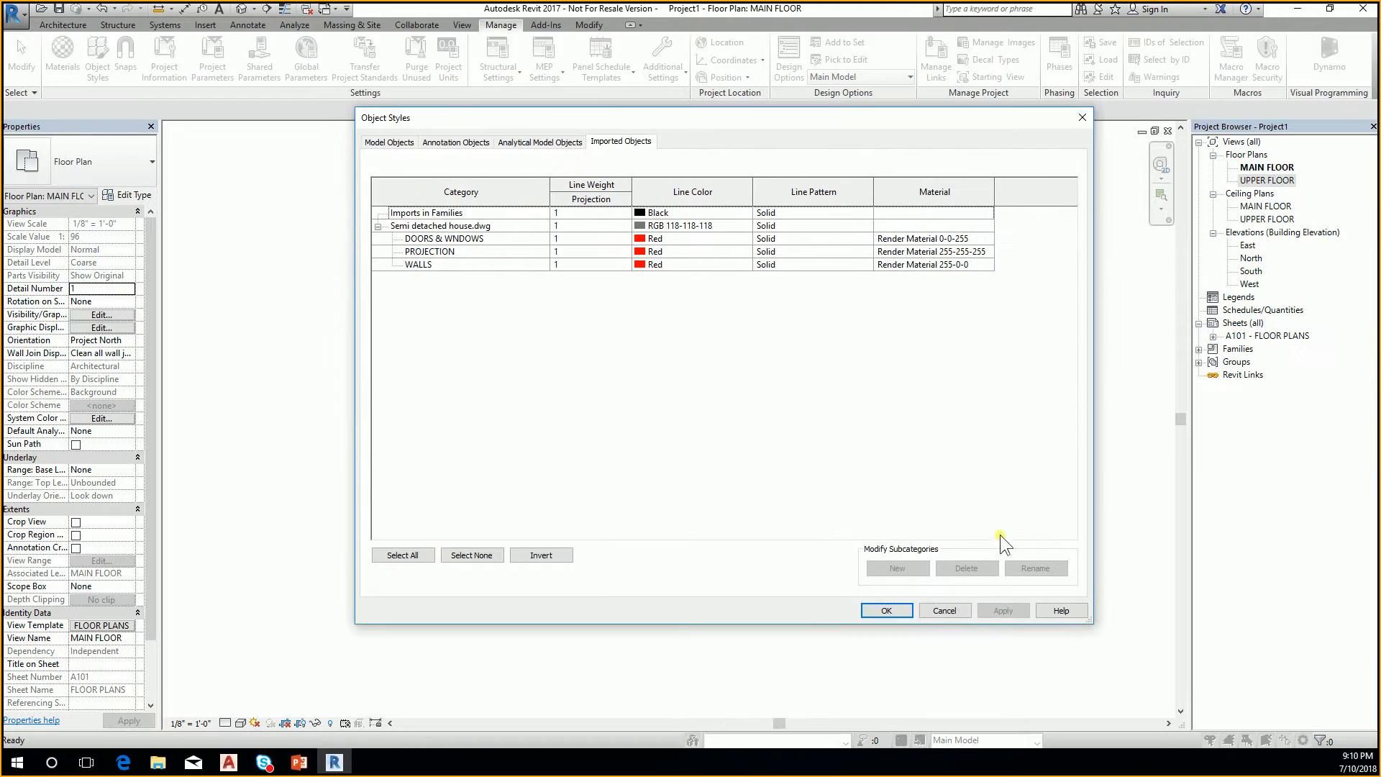
left_click(723, 225)
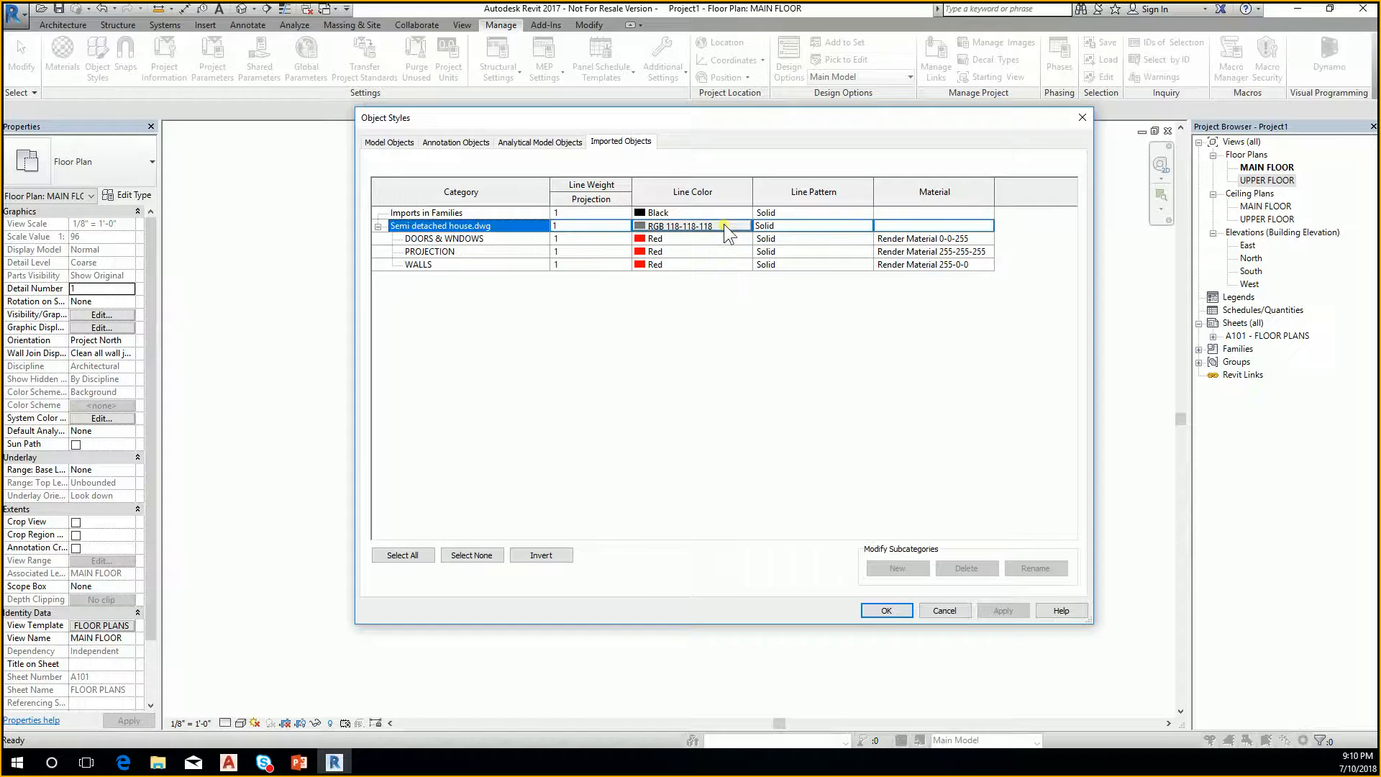
left_click(708, 225)
left_click(592, 383)
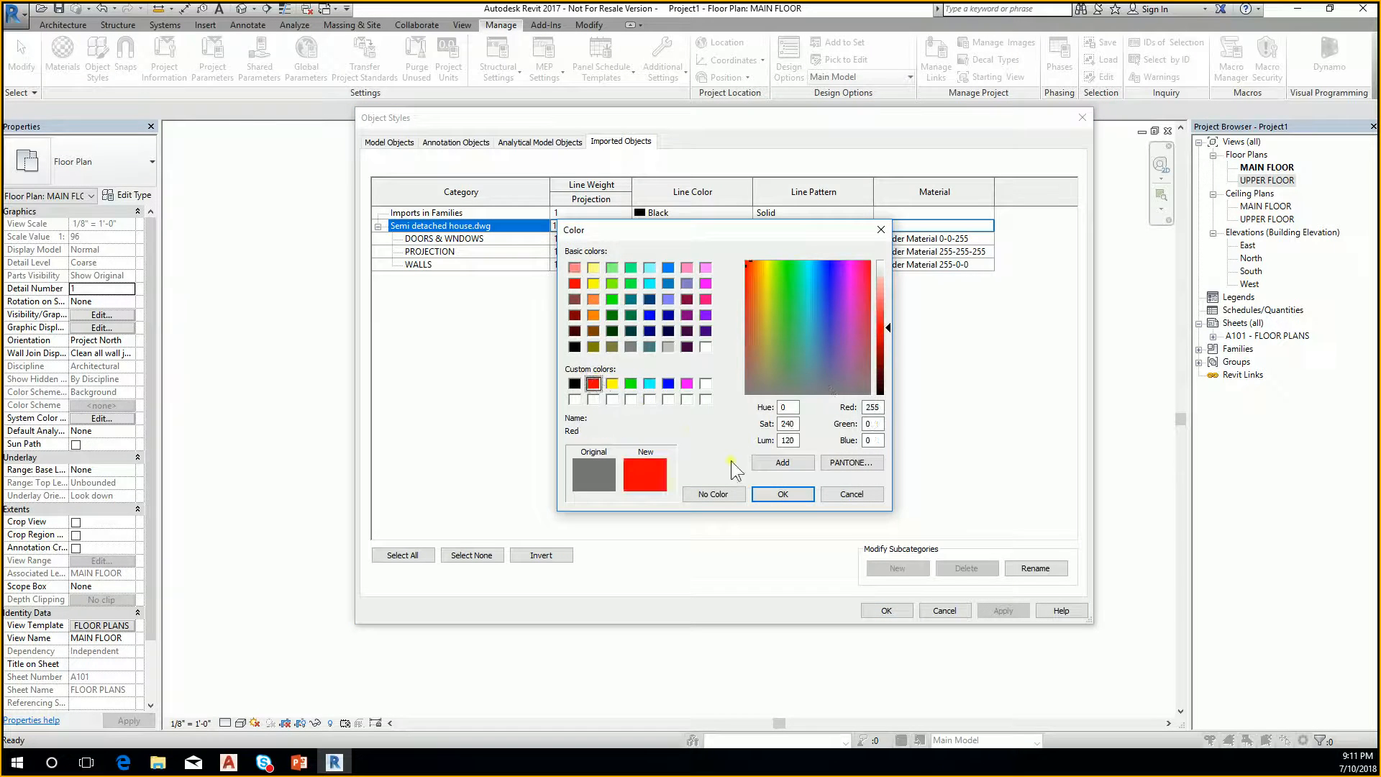
left_click(783, 494)
left_click(887, 611)
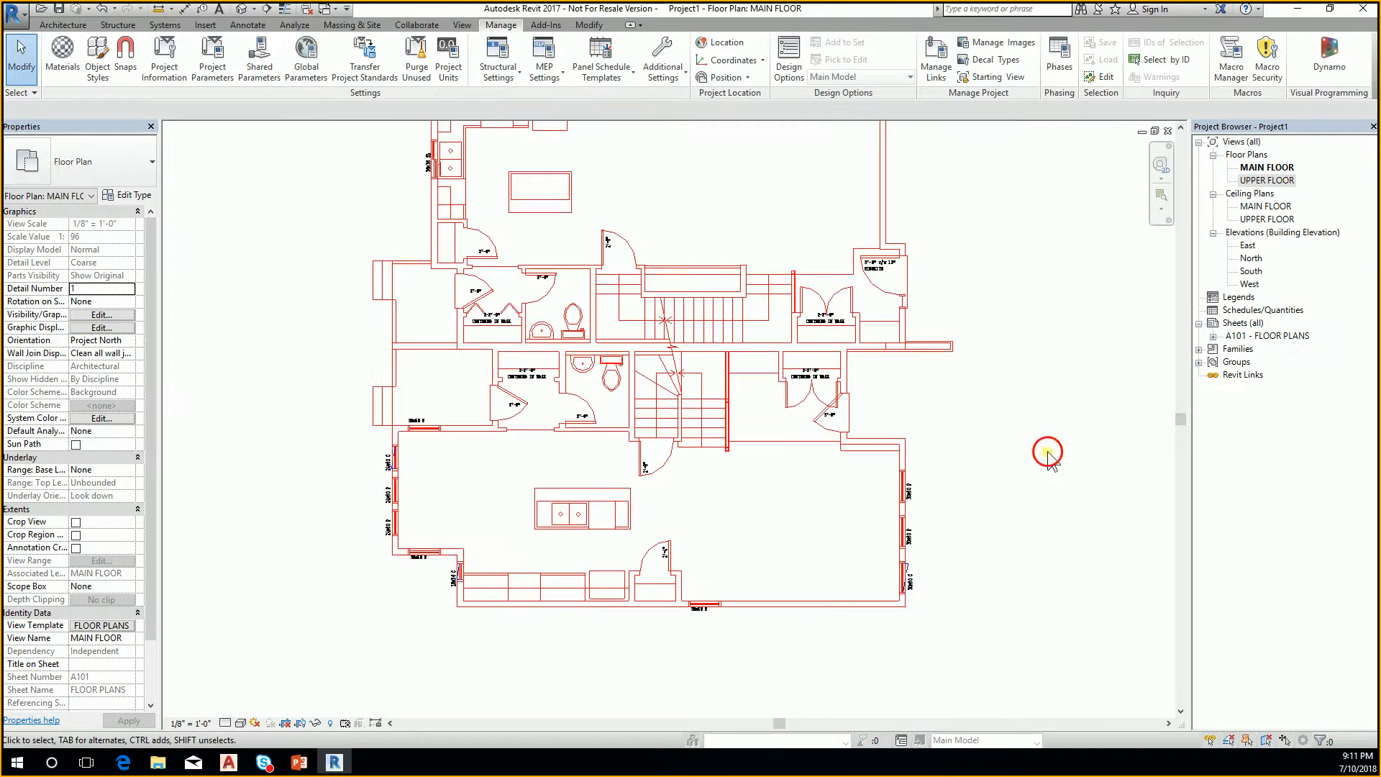
scroll(835, 406, "down", 5)
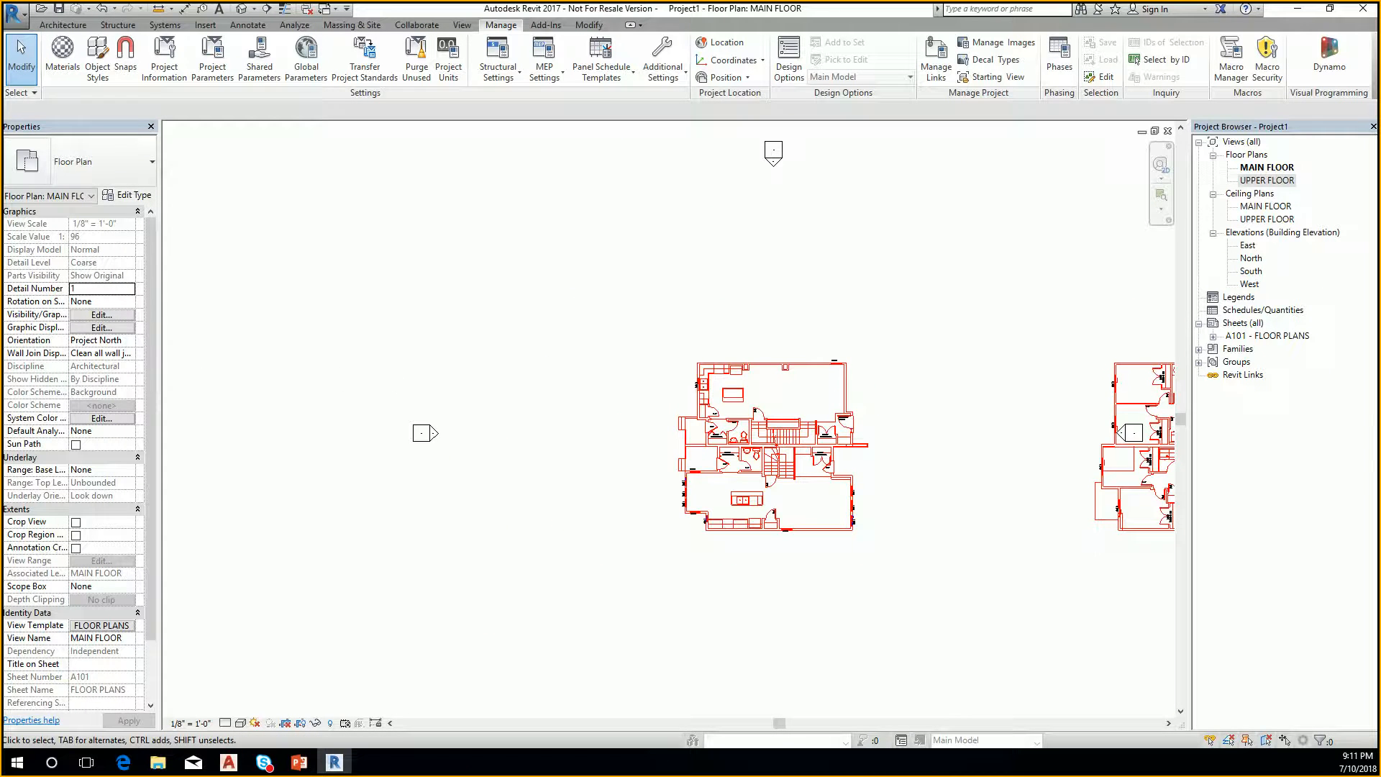
scroll(772, 452, "down", 2)
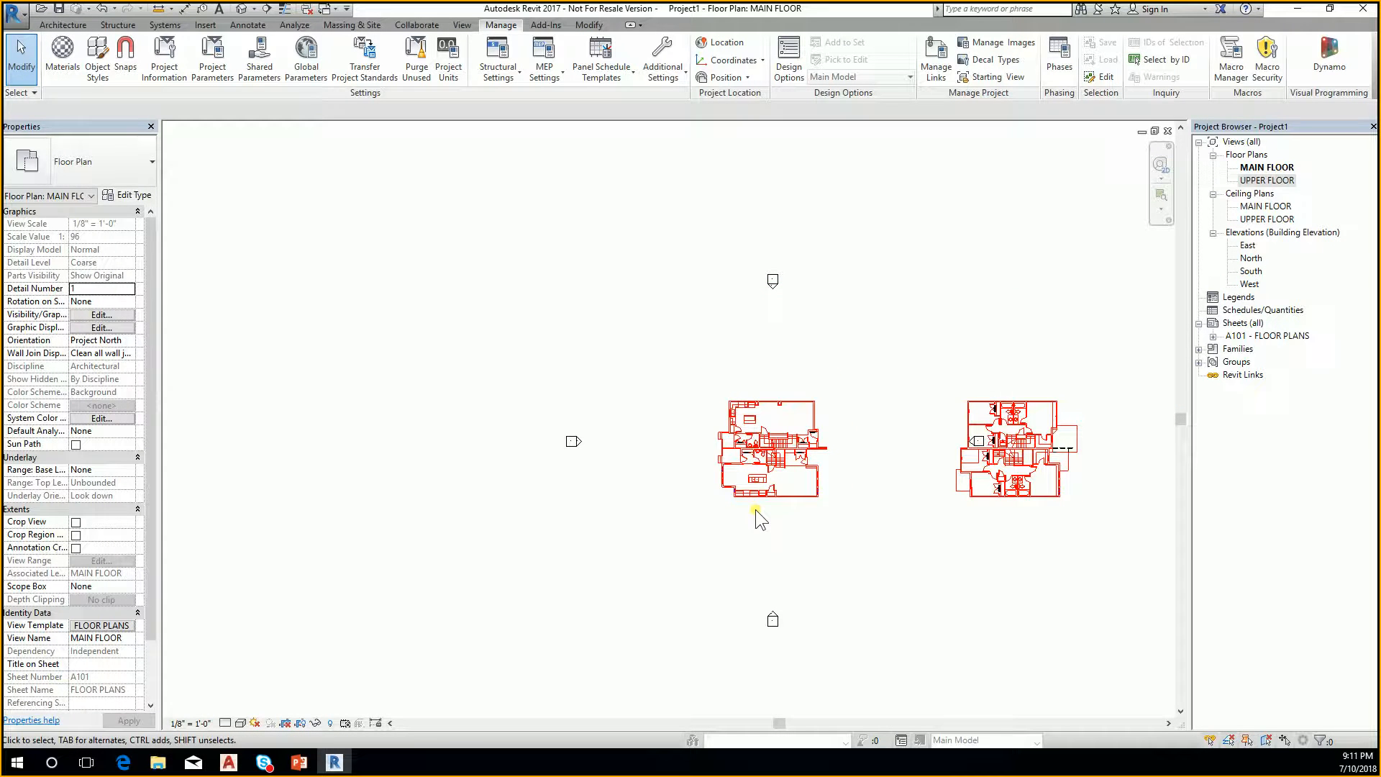
mouse_move(746, 516)
middle_mouse_down()
mouse_move(746, 490)
mouse_move(766, 519)
middle_mouse_up()
scroll(765, 519, "up", 3)
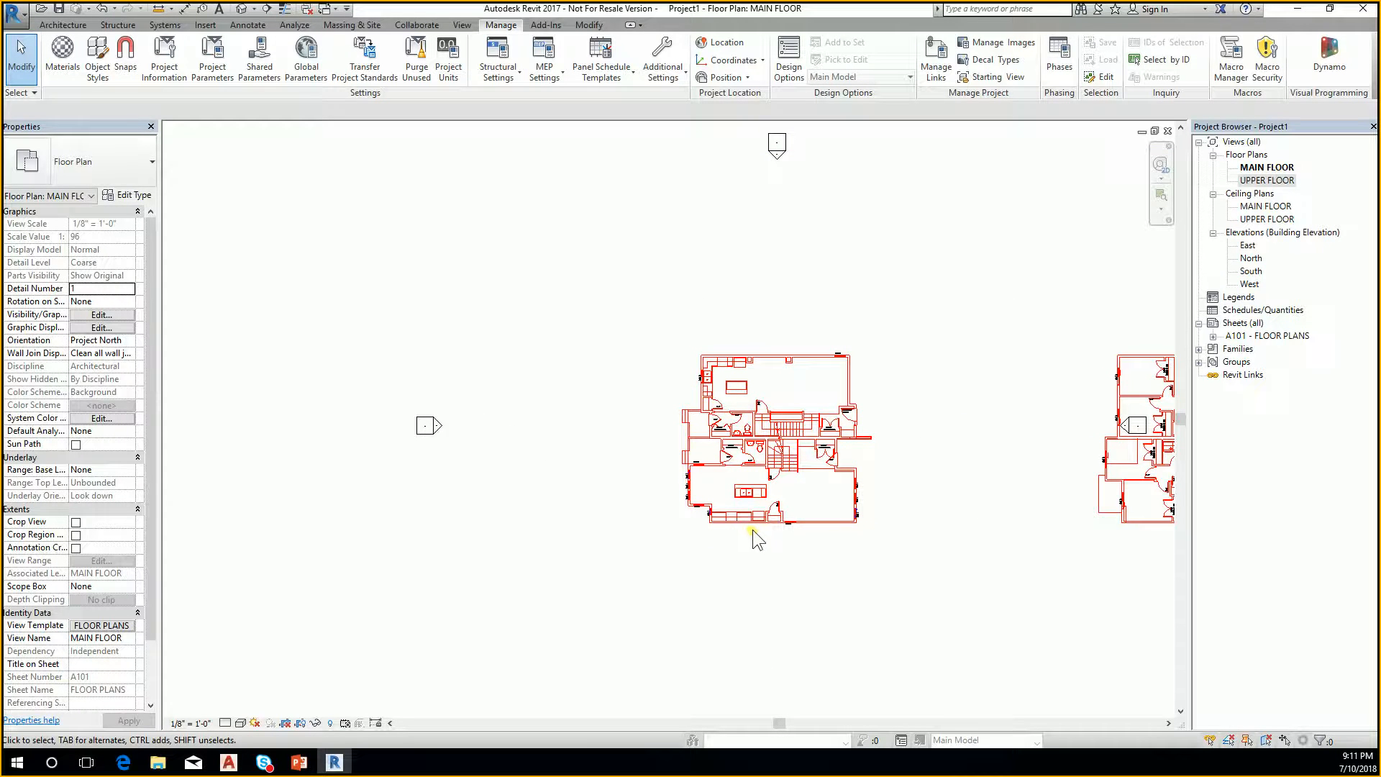
scroll(740, 508, "down", 3)
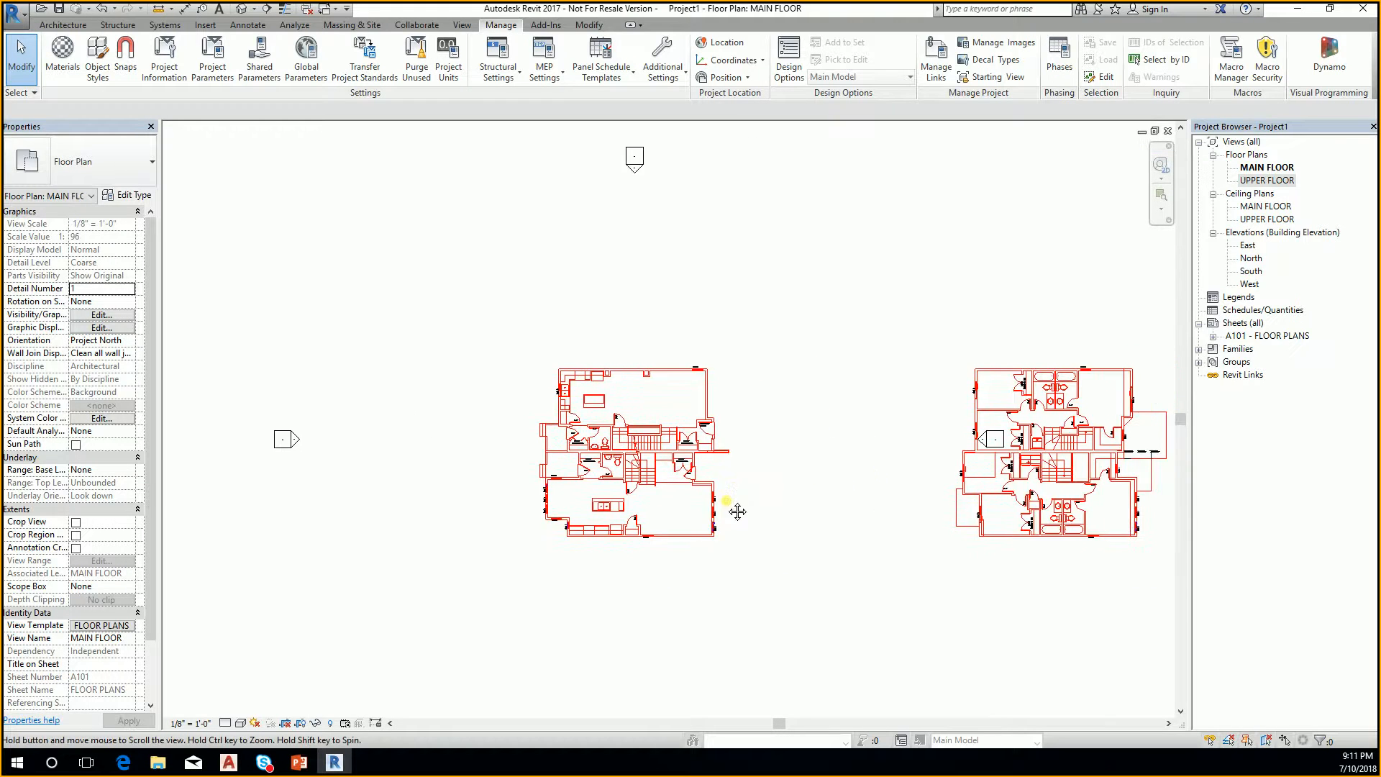
middle_click_drag(715, 507, 711, 508)
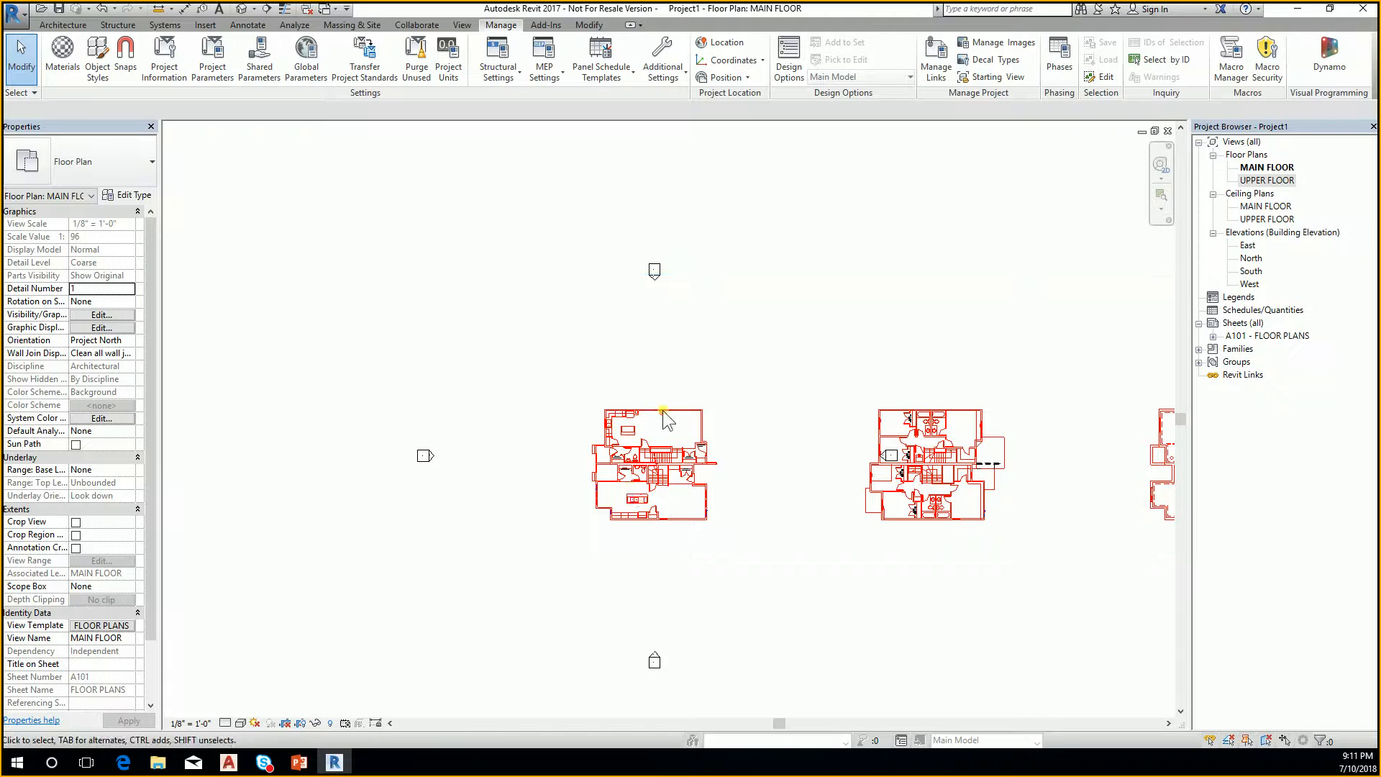
Start the Wall tool, look through the available Basic Wall types, and leave the command without placing a wall
left_click(63, 24)
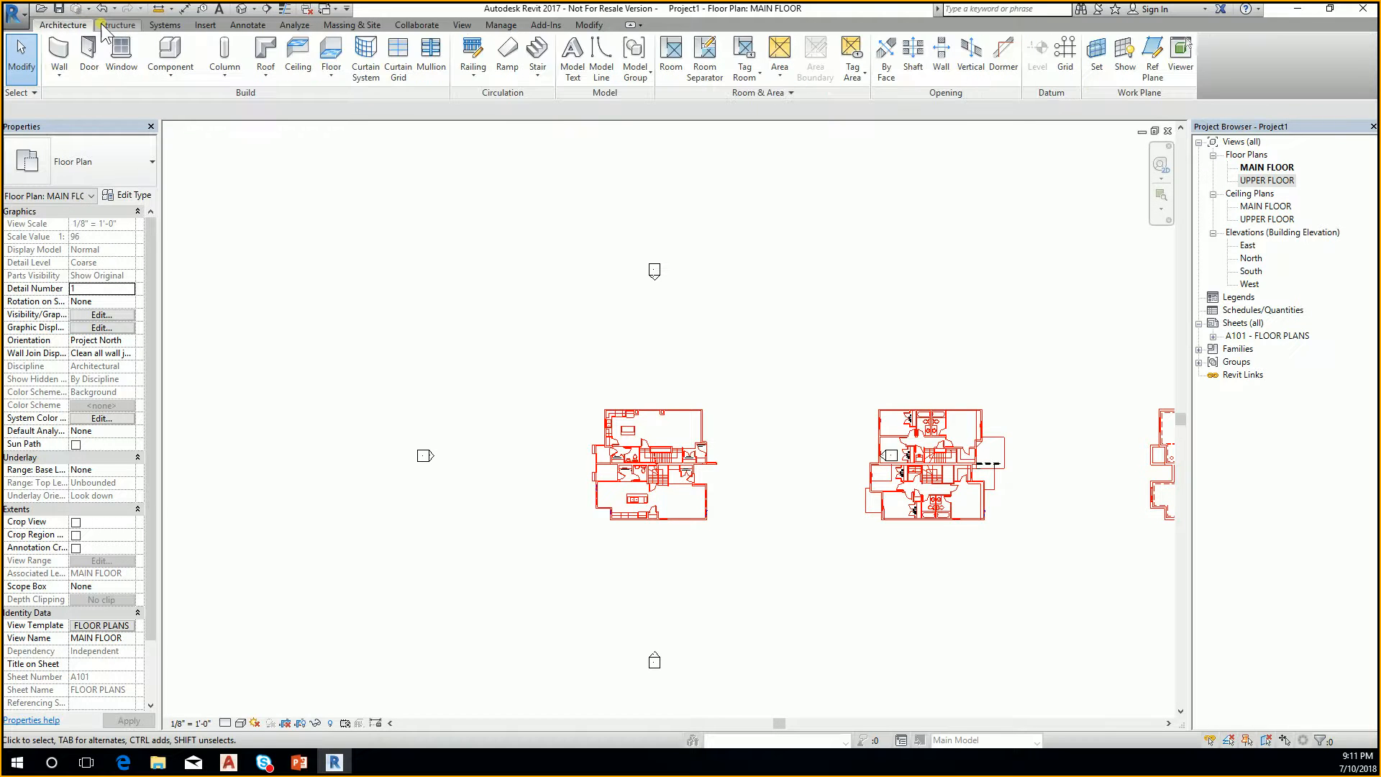
left_click(69, 59)
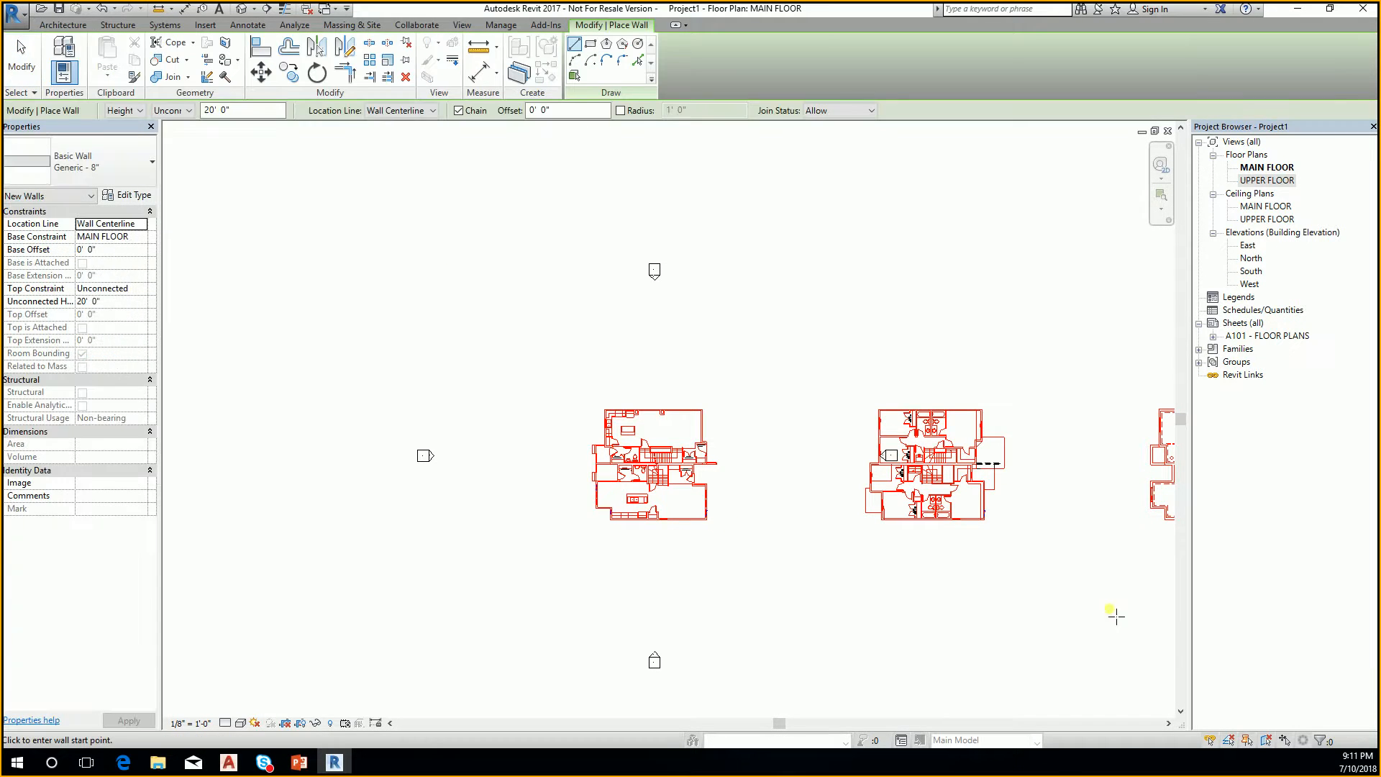
left_click(136, 174)
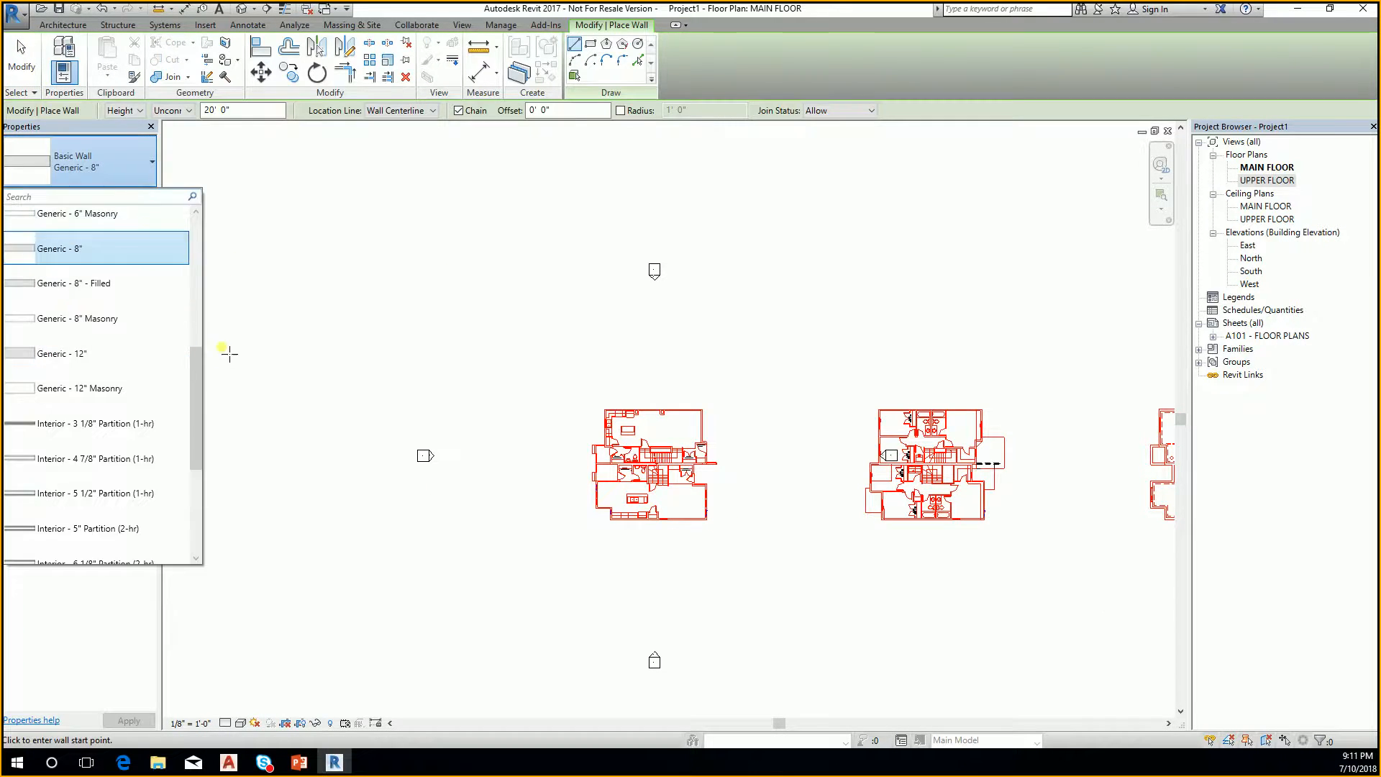
mouse_move(197, 368)
left_mouse_down()
mouse_move(204, 455)
mouse_move(187, 270)
mouse_move(207, 209)
mouse_move(180, 352)
left_mouse_up()
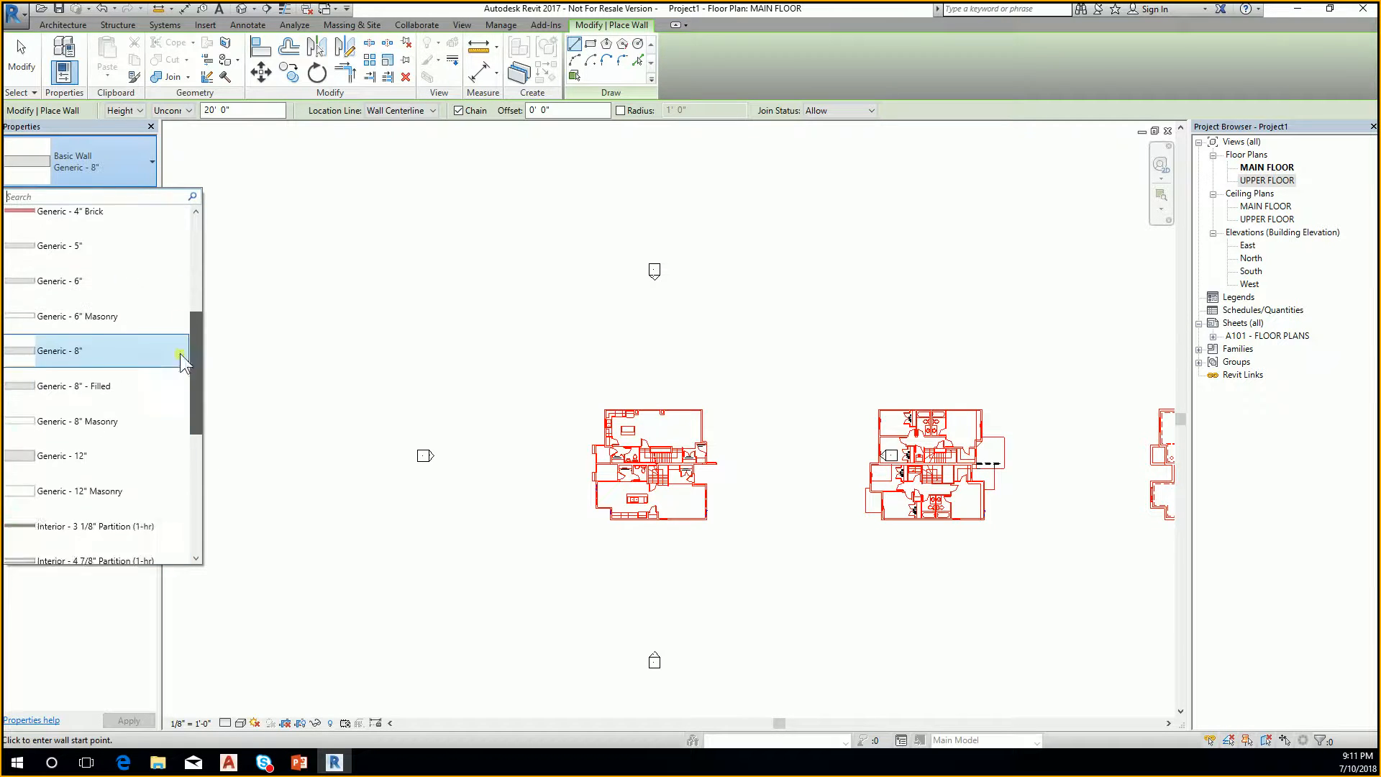
scroll(180, 353, "down", 5)
scroll(200, 221, "up", 10)
scroll(176, 287, "down", 1)
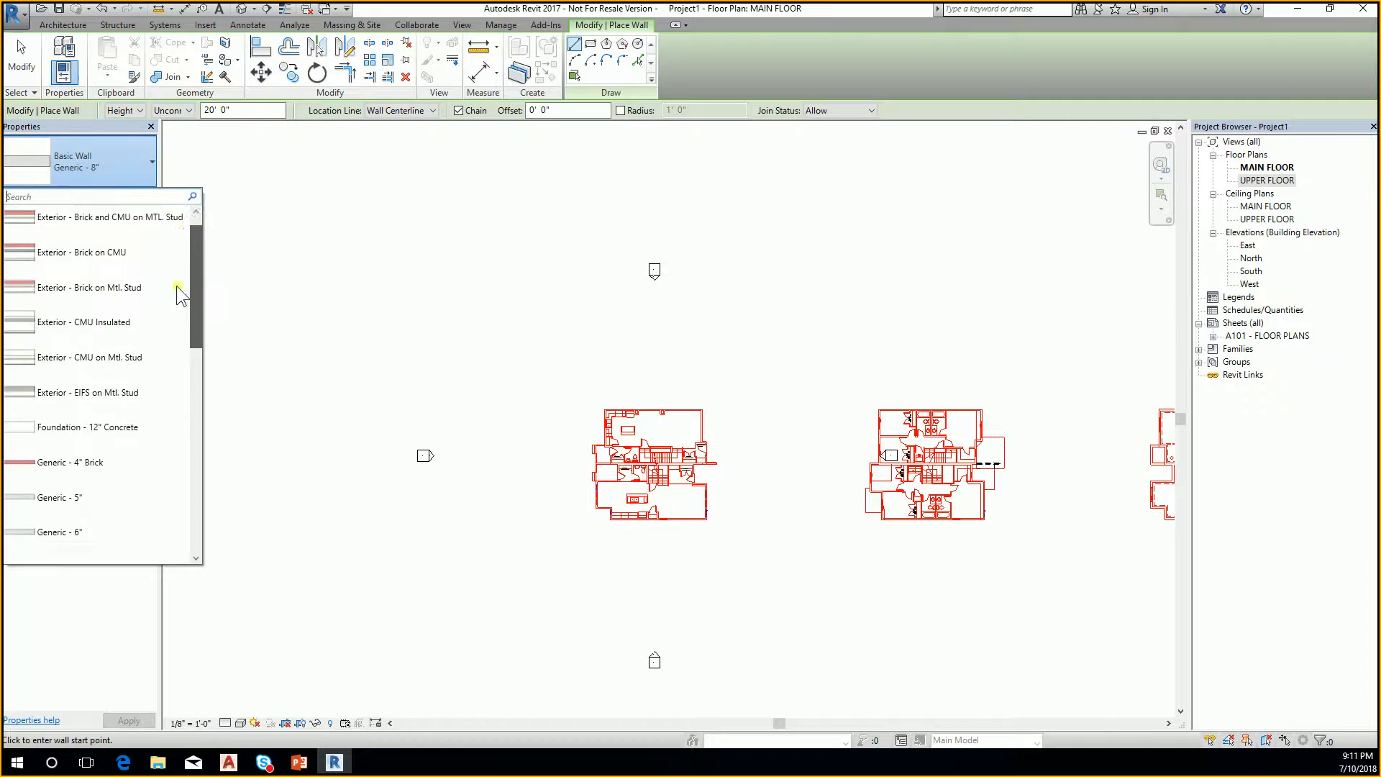
scroll(176, 286, "down", 5)
scroll(184, 259, "up", 6)
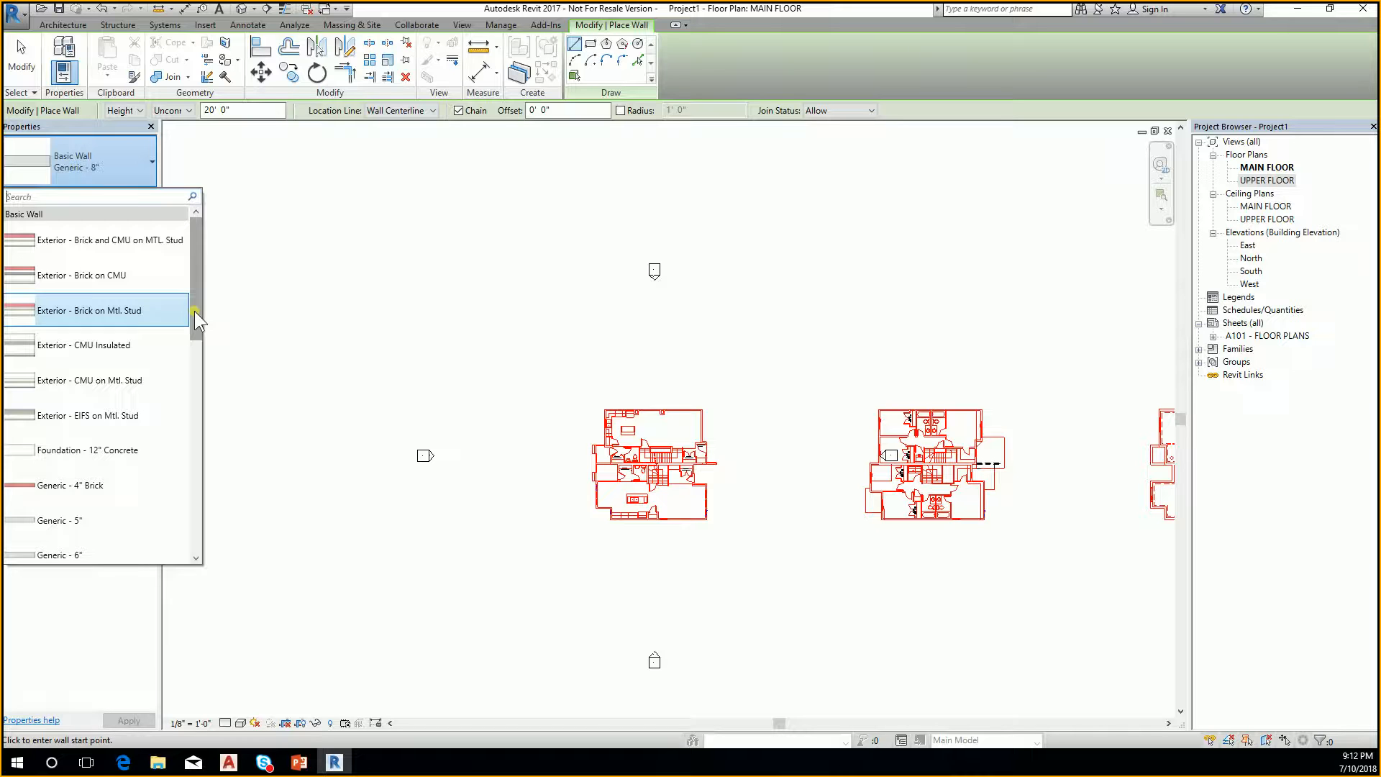
left_click_drag(201, 305, 201, 380)
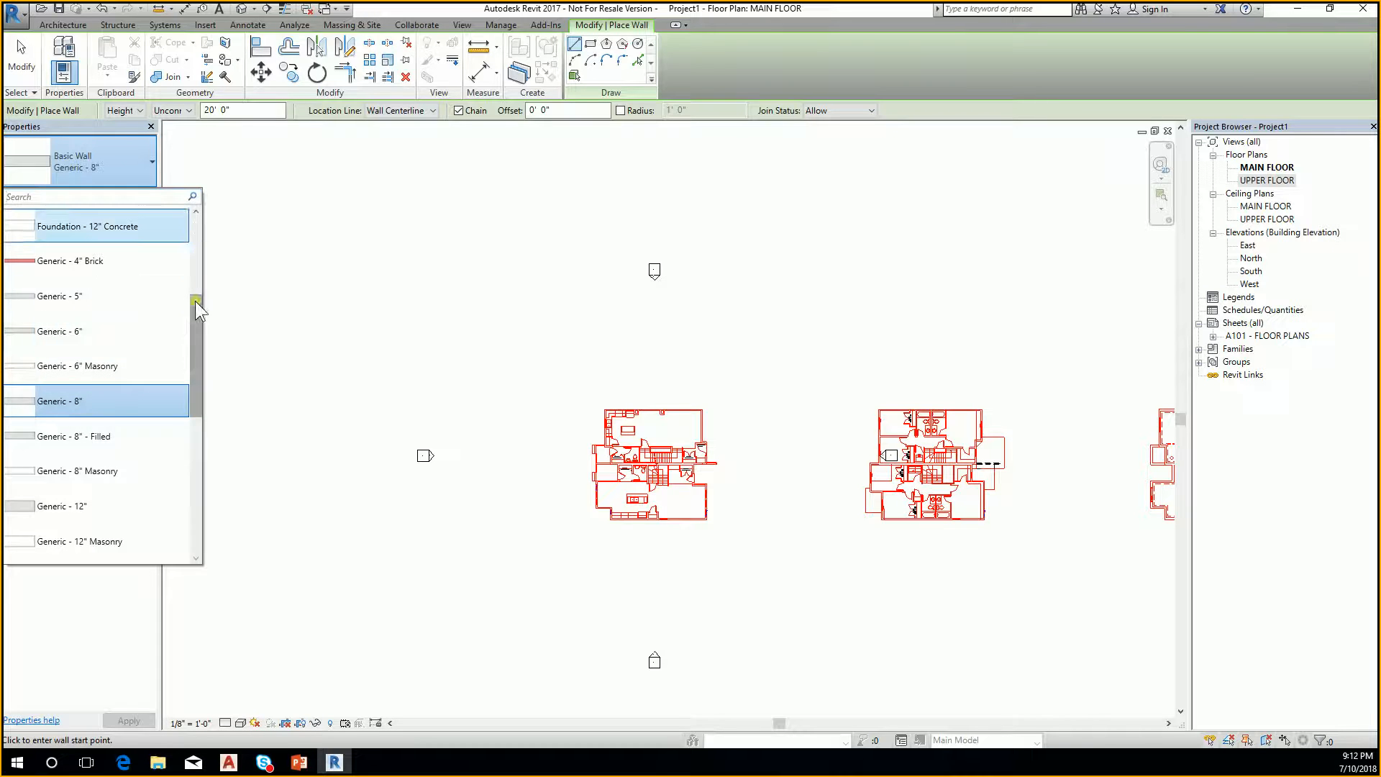
left_click_drag(195, 300, 205, 227)
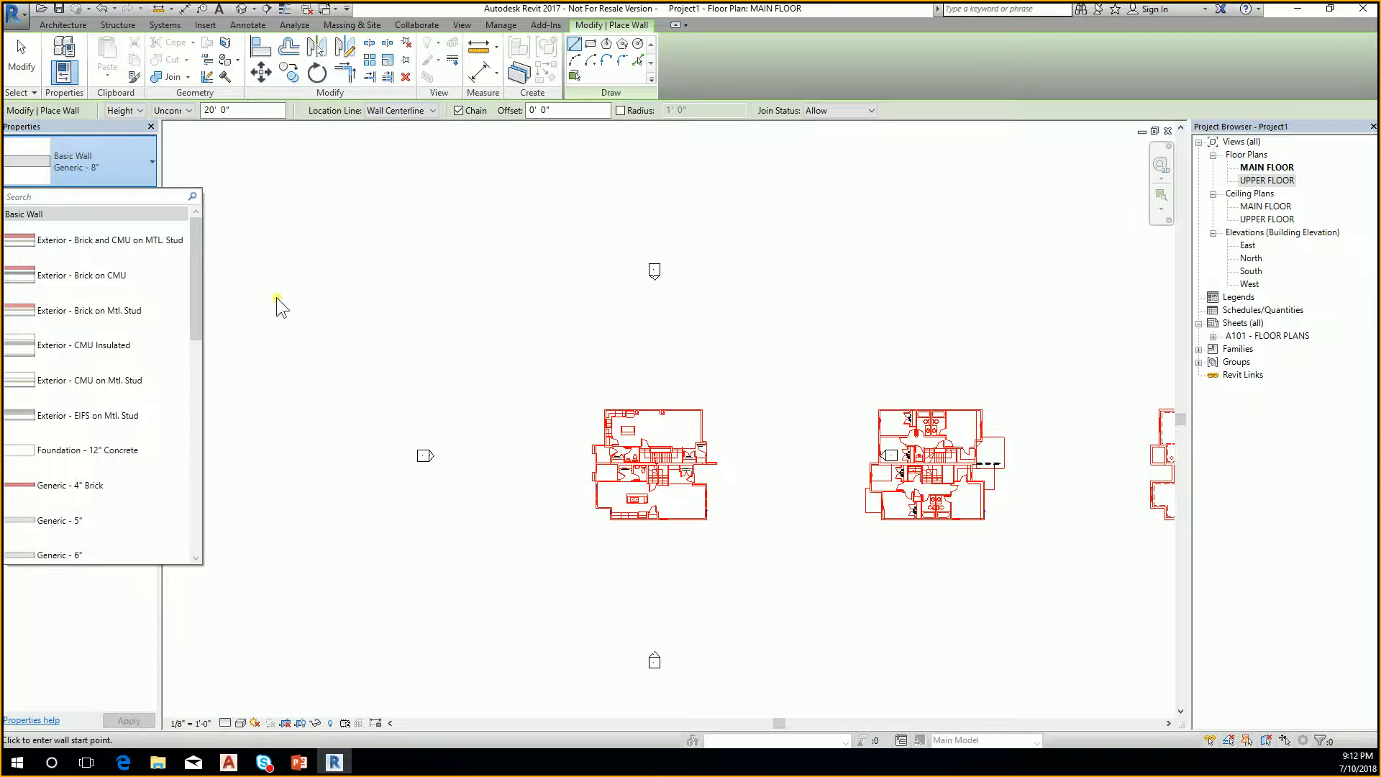
key("Escape")
key("Escape")
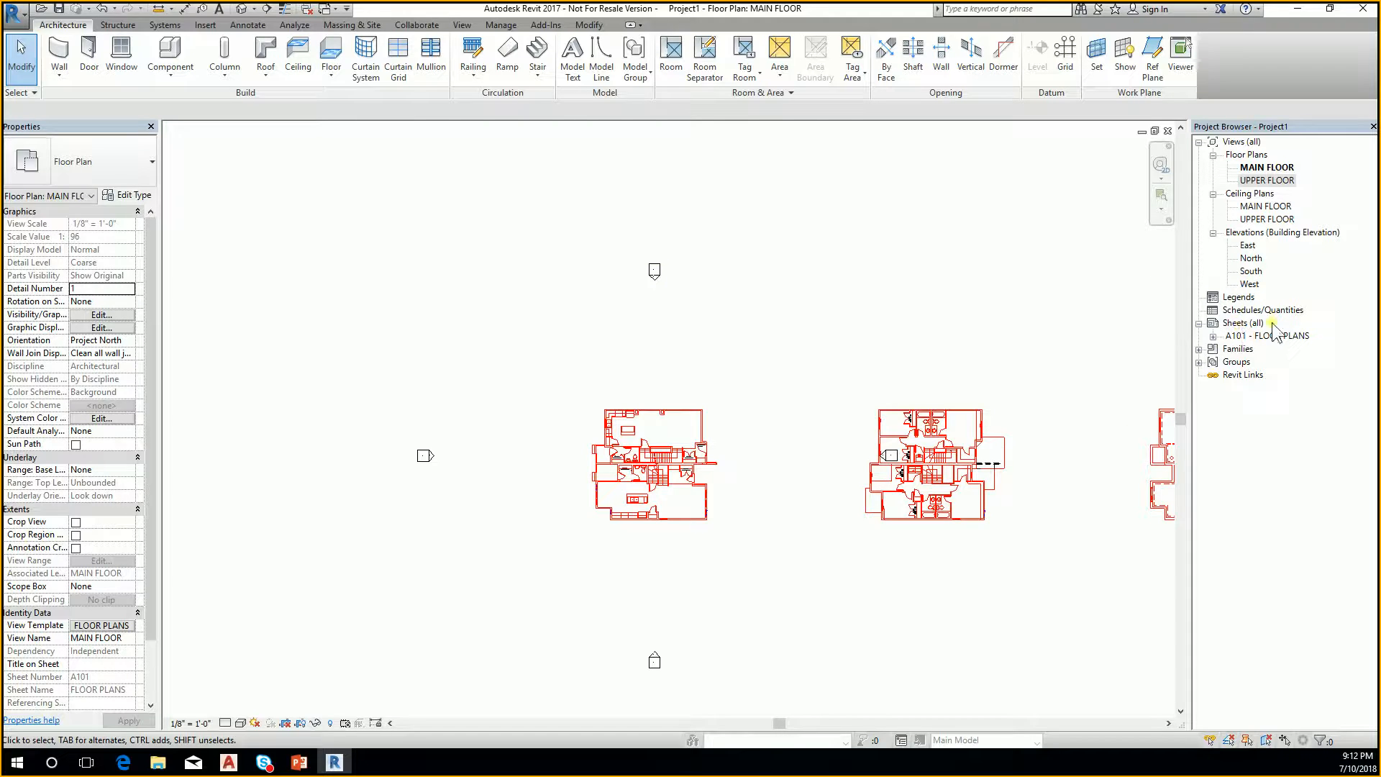
Expand the project's wall families down to the list of Basic Wall types
left_click(1197, 349)
left_click(1197, 350)
scroll(1291, 518, "down", 1)
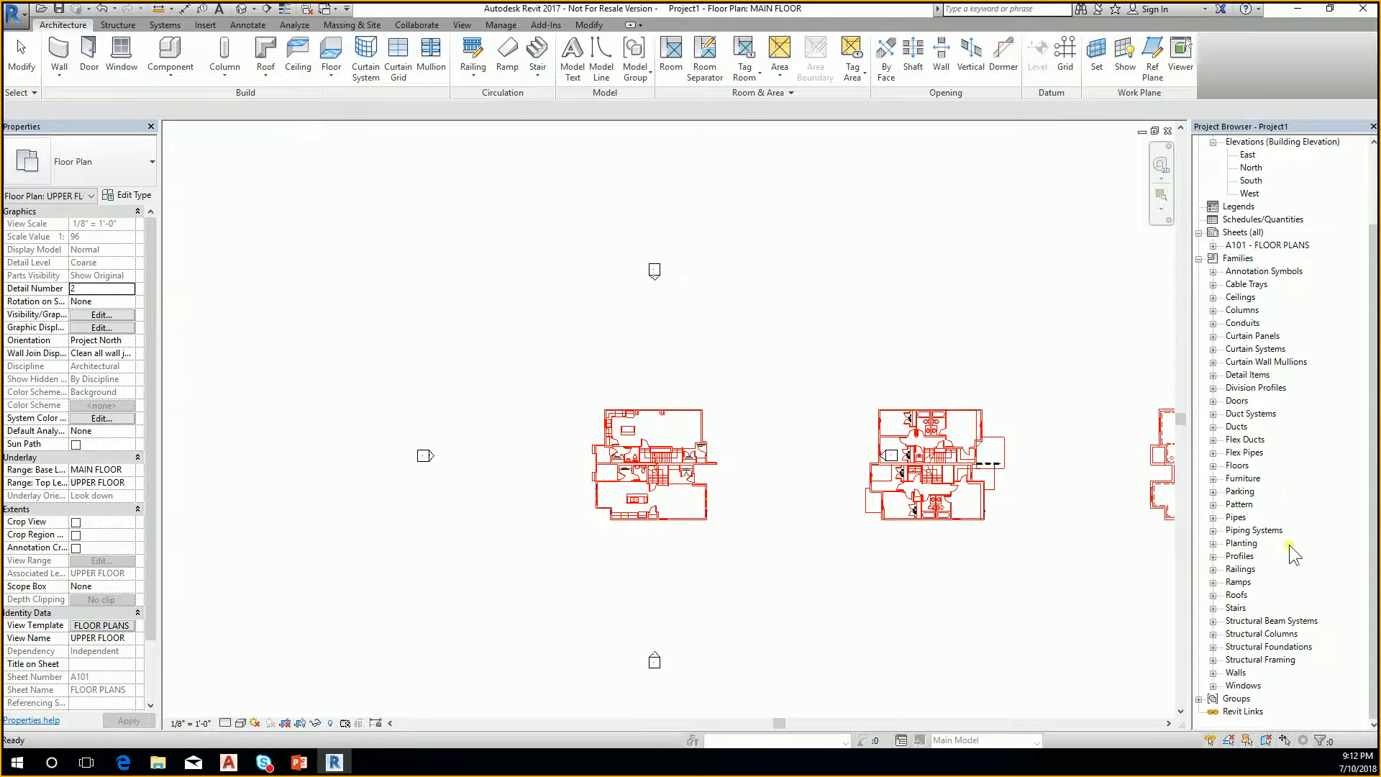
left_click(1213, 672)
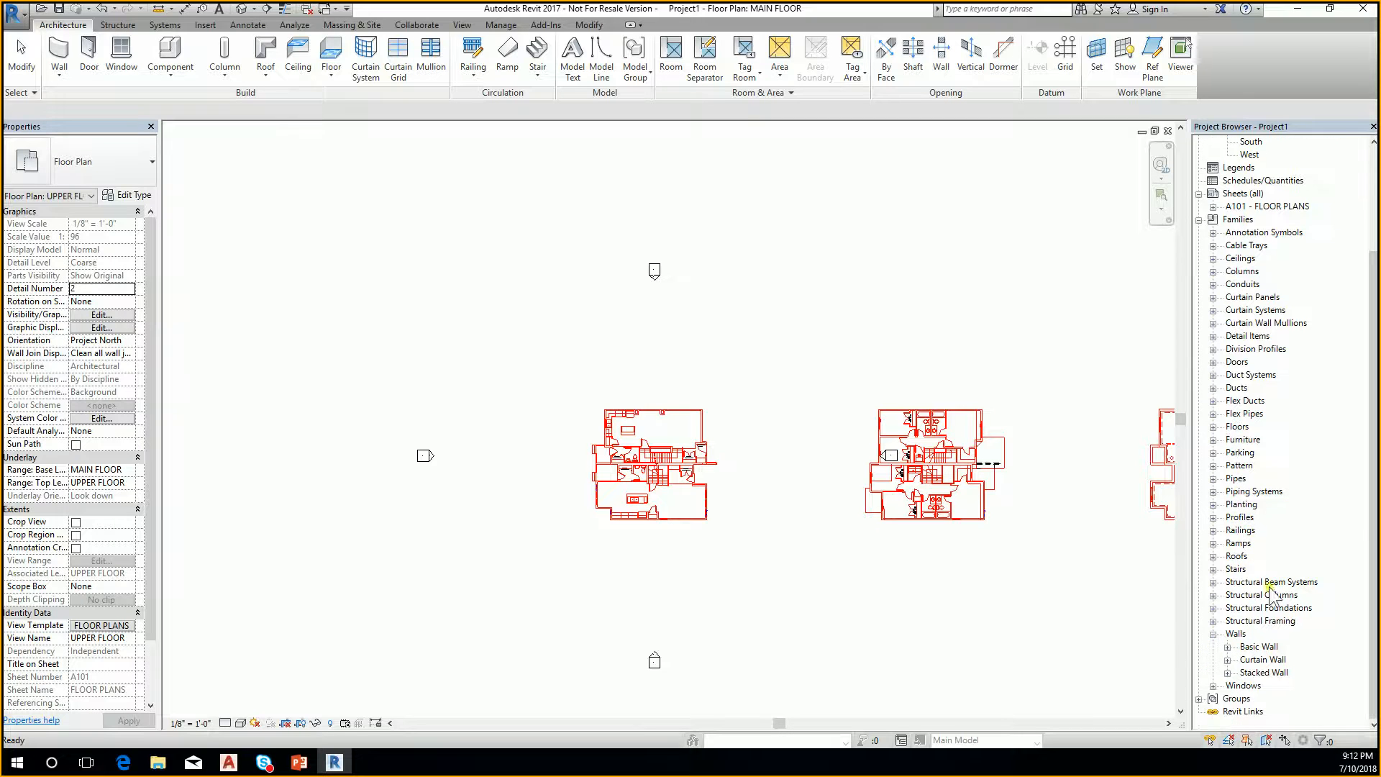
left_click(1229, 647)
scroll(1288, 561, "down", 2)
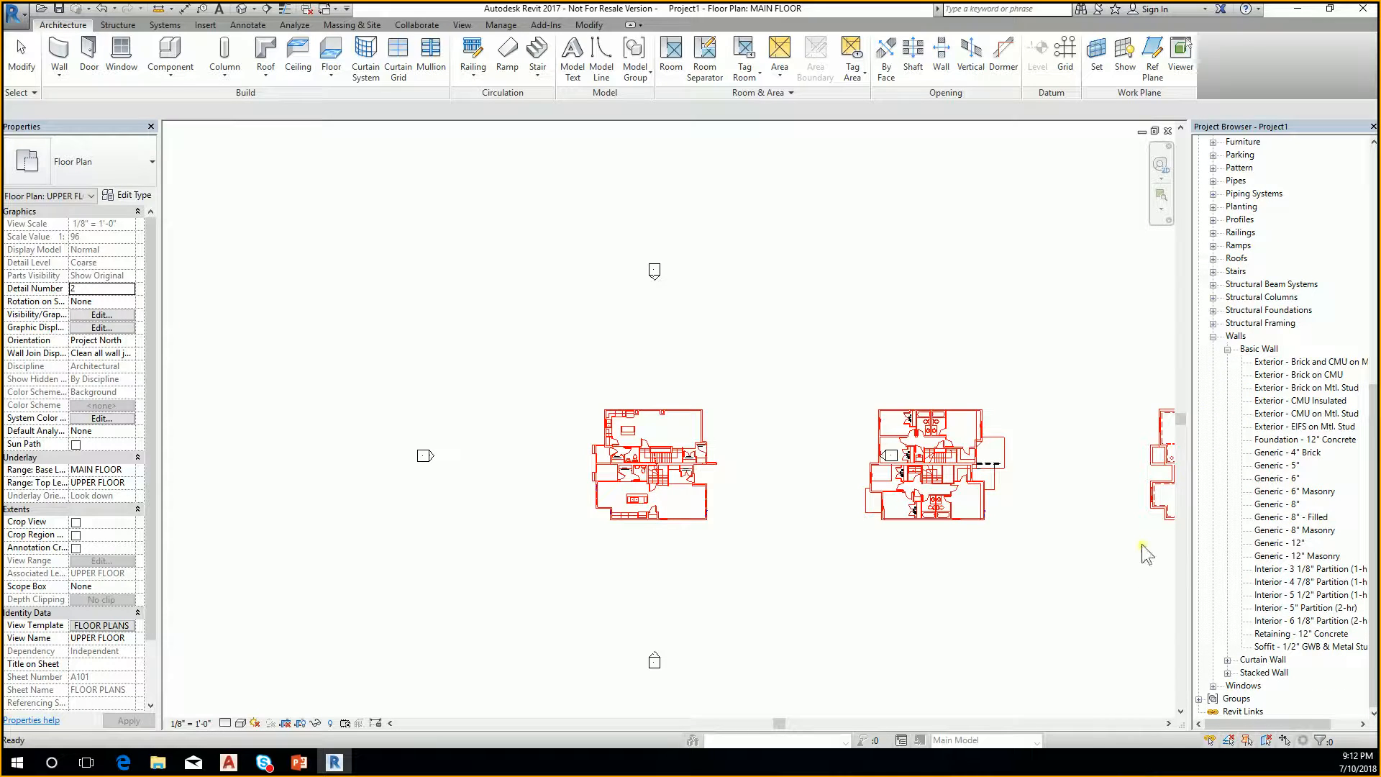
Rename the Basic Wall type Generic - 6" as EXTERIOR WALL in capital letters
left_click(1275, 479)
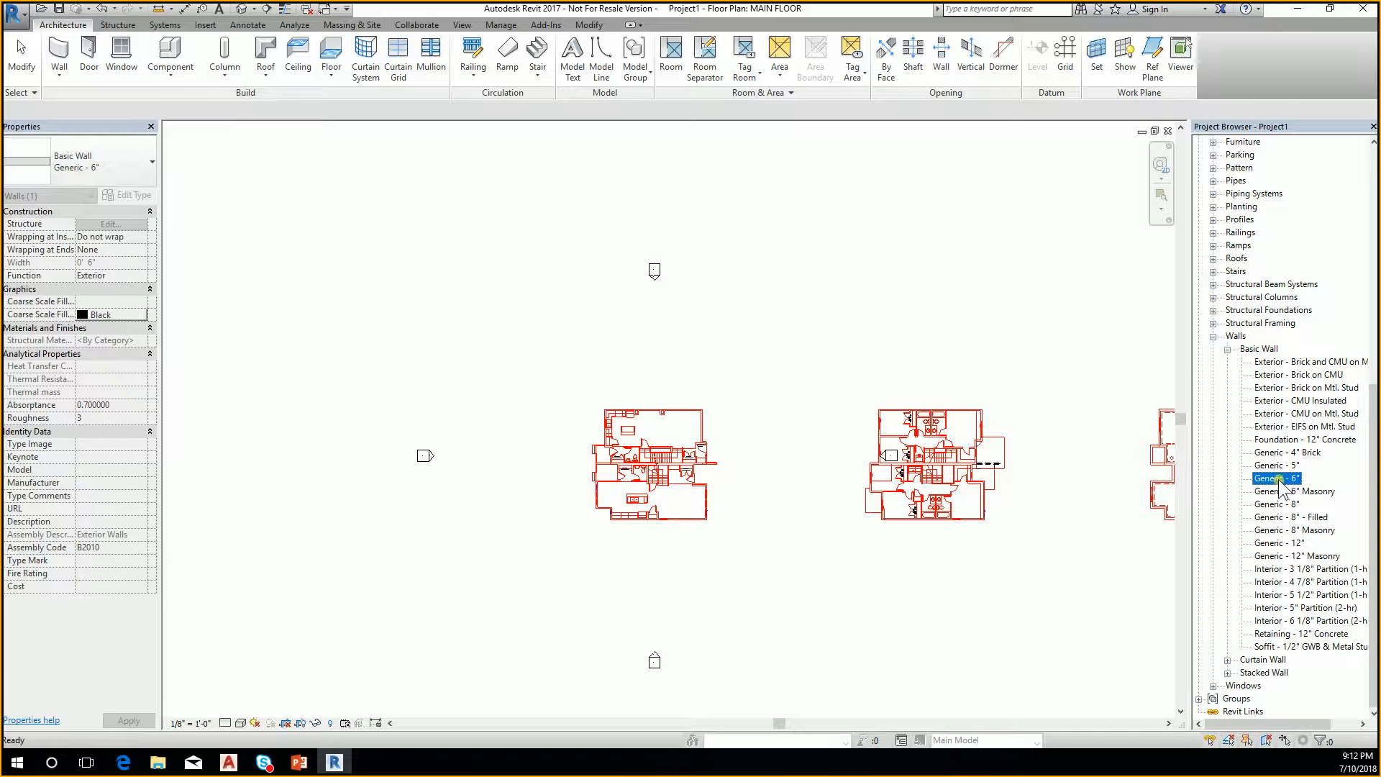
right_click(1278, 480)
left_click(1279, 540)
type("eXTERIOR wALL")
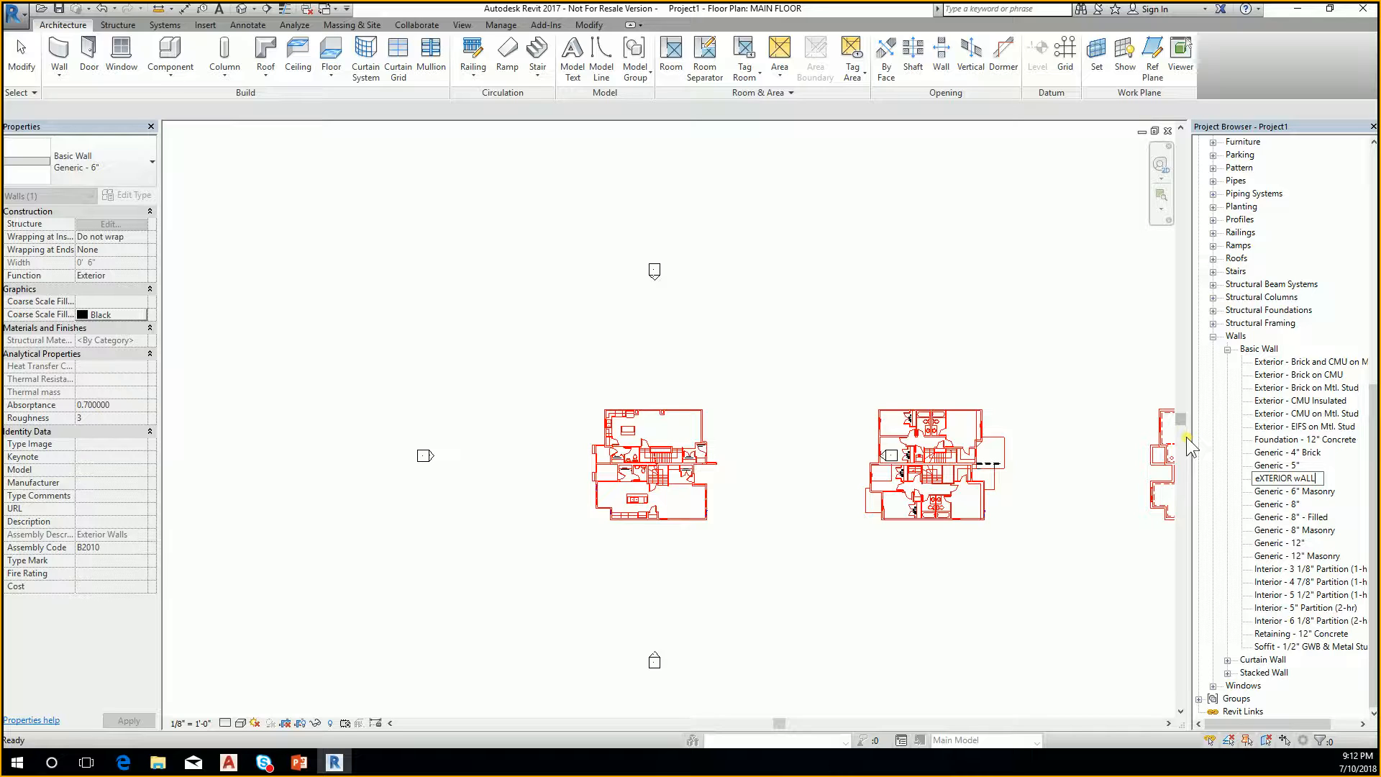
key("BackSpace")
key("BackSpace")
key("BackSpace")
key("BackSpace")
key("BackSpace")
key("BackSpace")
key("BackSpace")
key("BackSpace")
key("BackSpace")
key("BackSpace")
key("BackSpace")
key("BackSpace")
key("BackSpace")
type("EXTERIOR WALL")
key("Return")
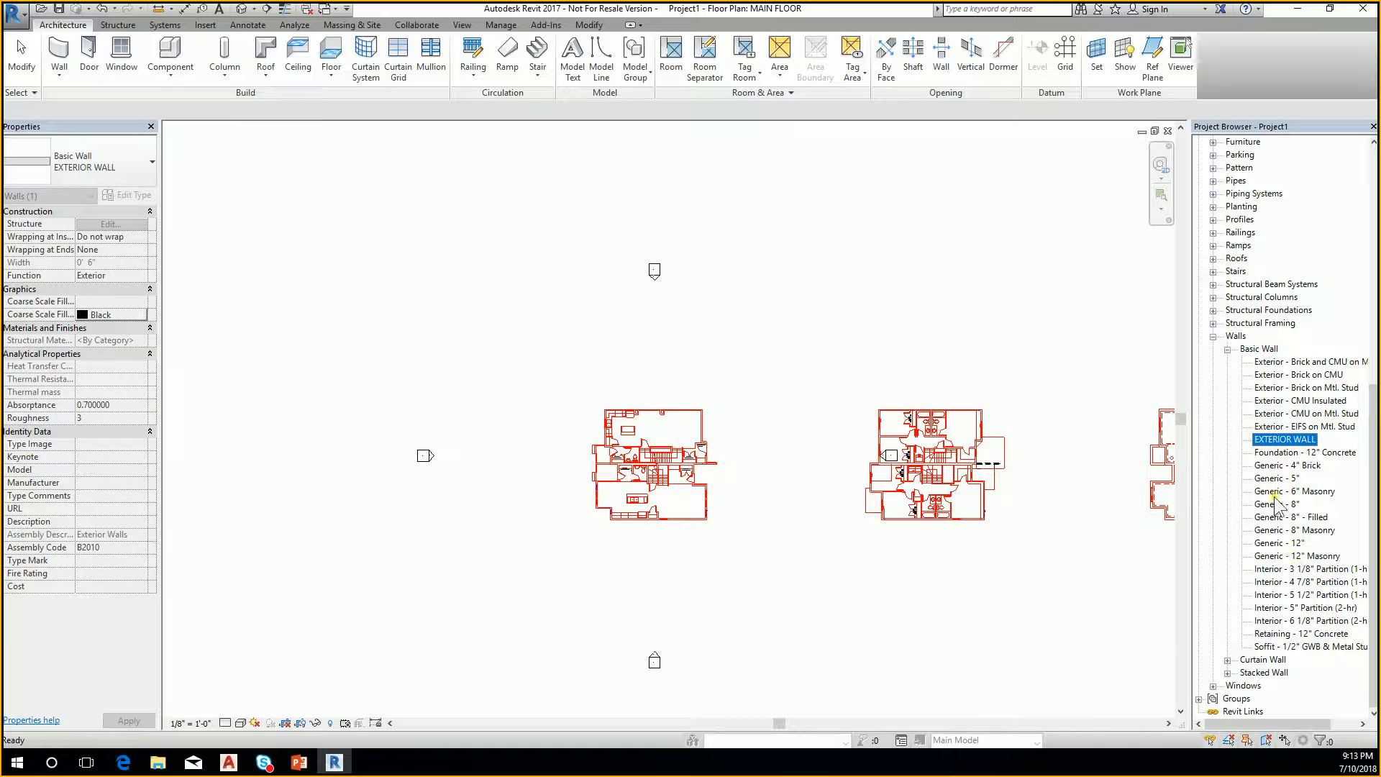
Open the type properties of the EXTERIOR WALL type and its layer structure for editing
left_click(1290, 478)
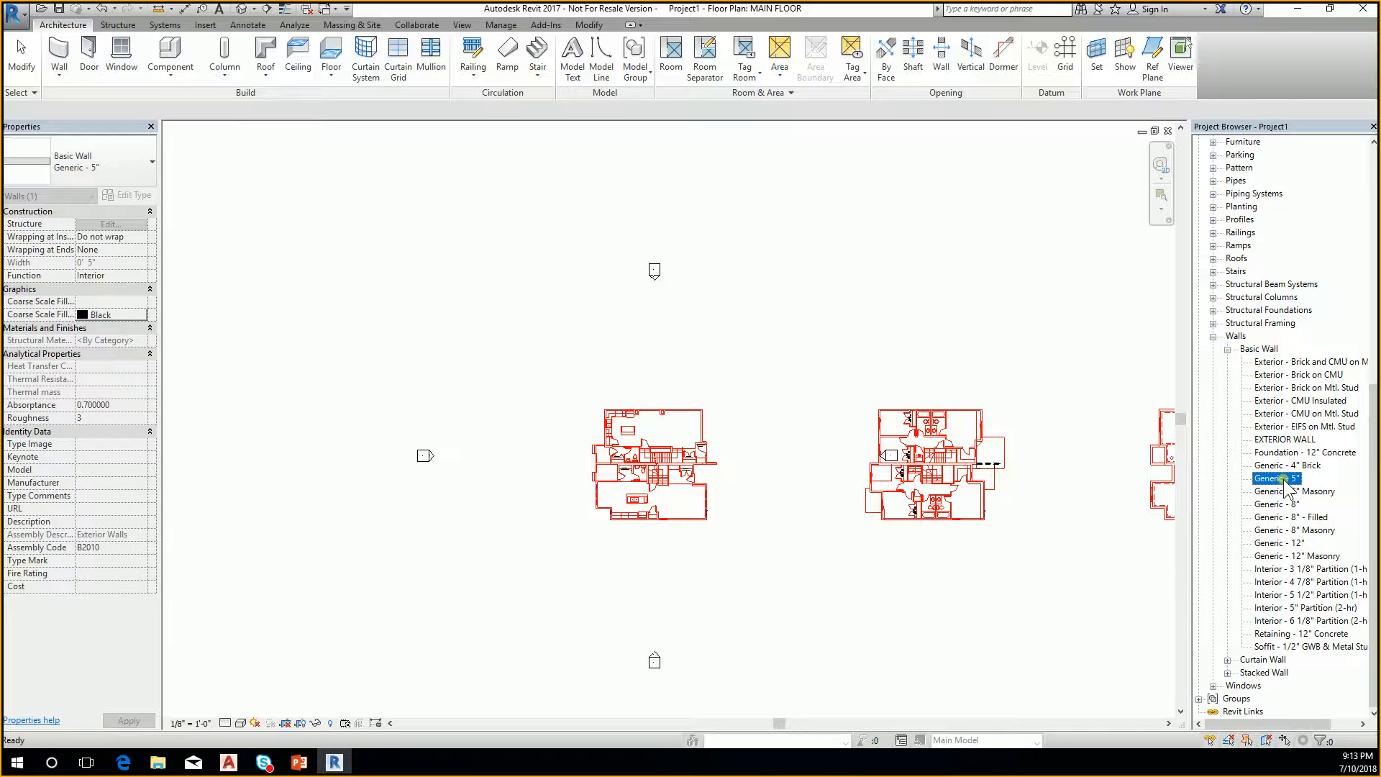
left_click(1291, 441)
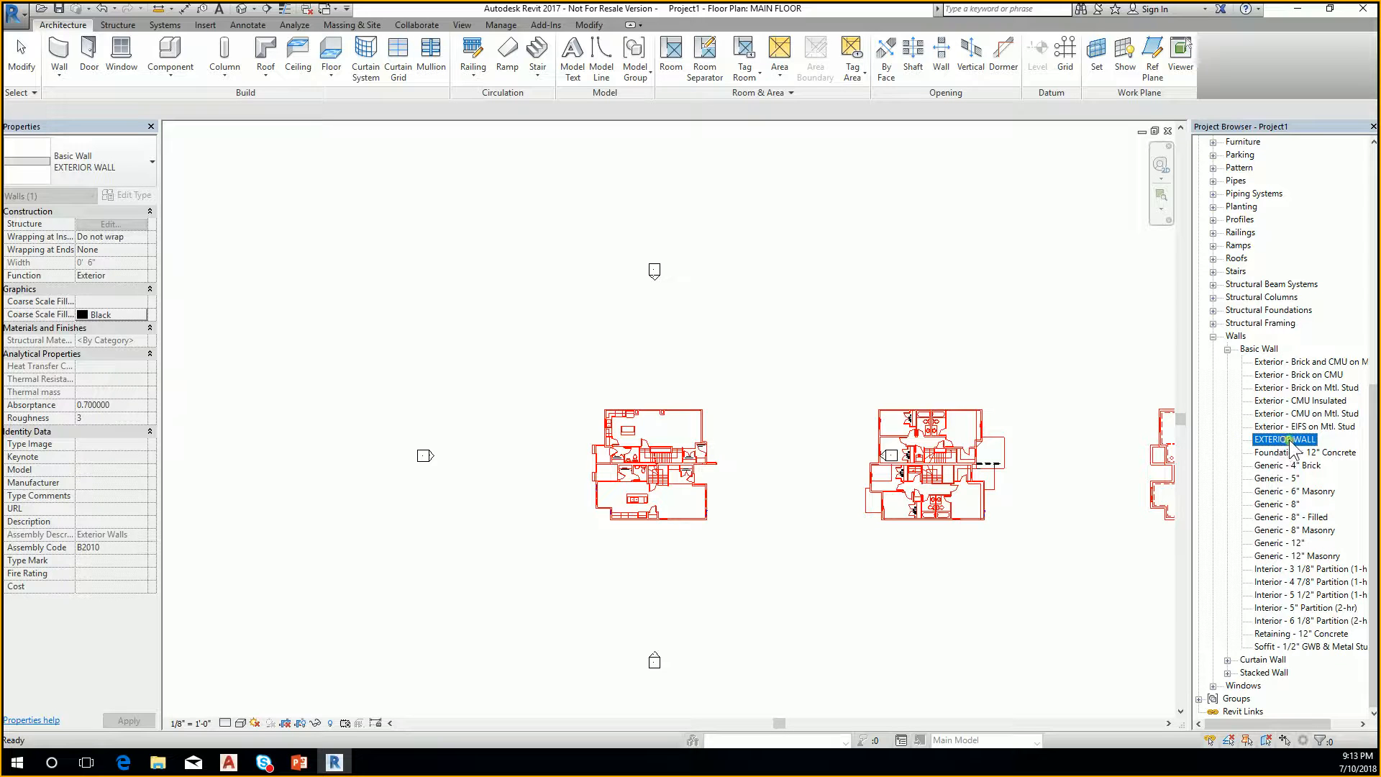
right_click(1290, 445)
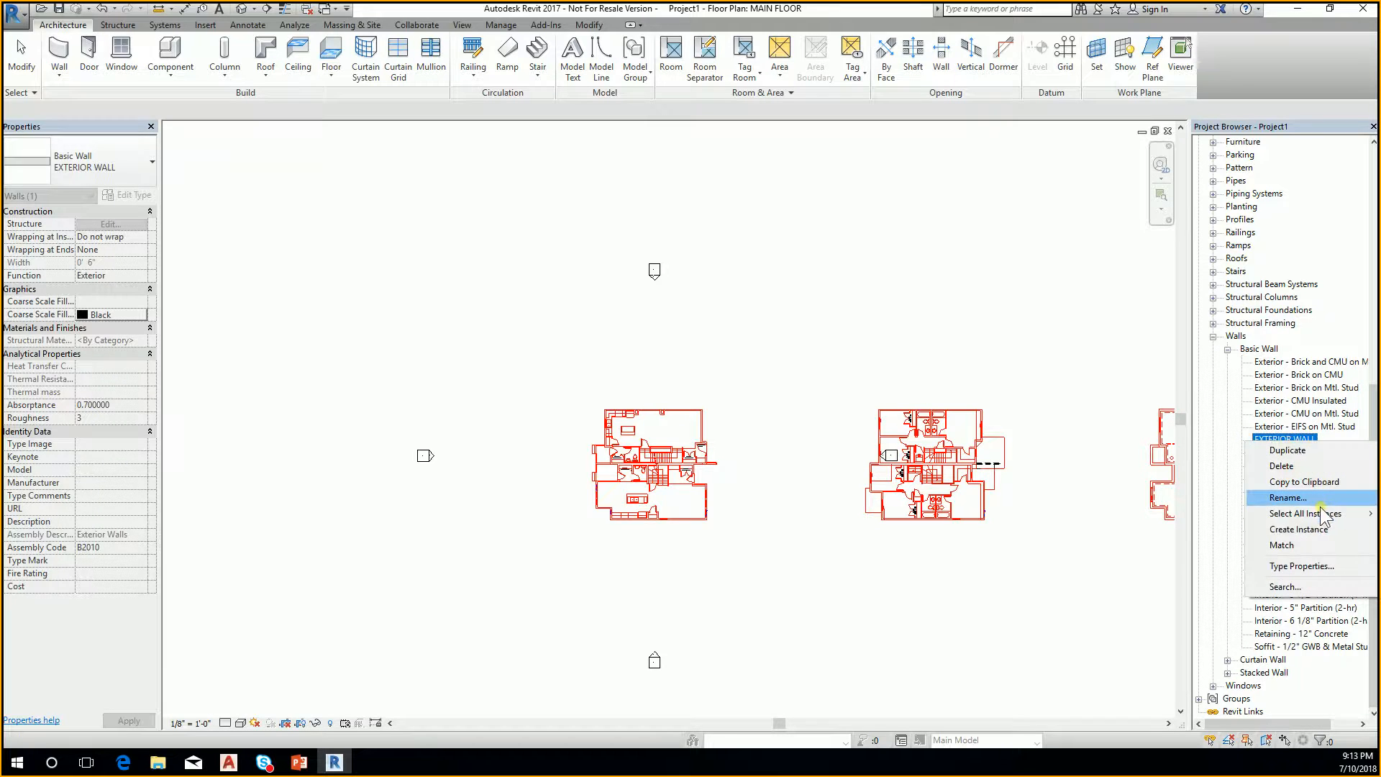
mouse_move(1322, 514)
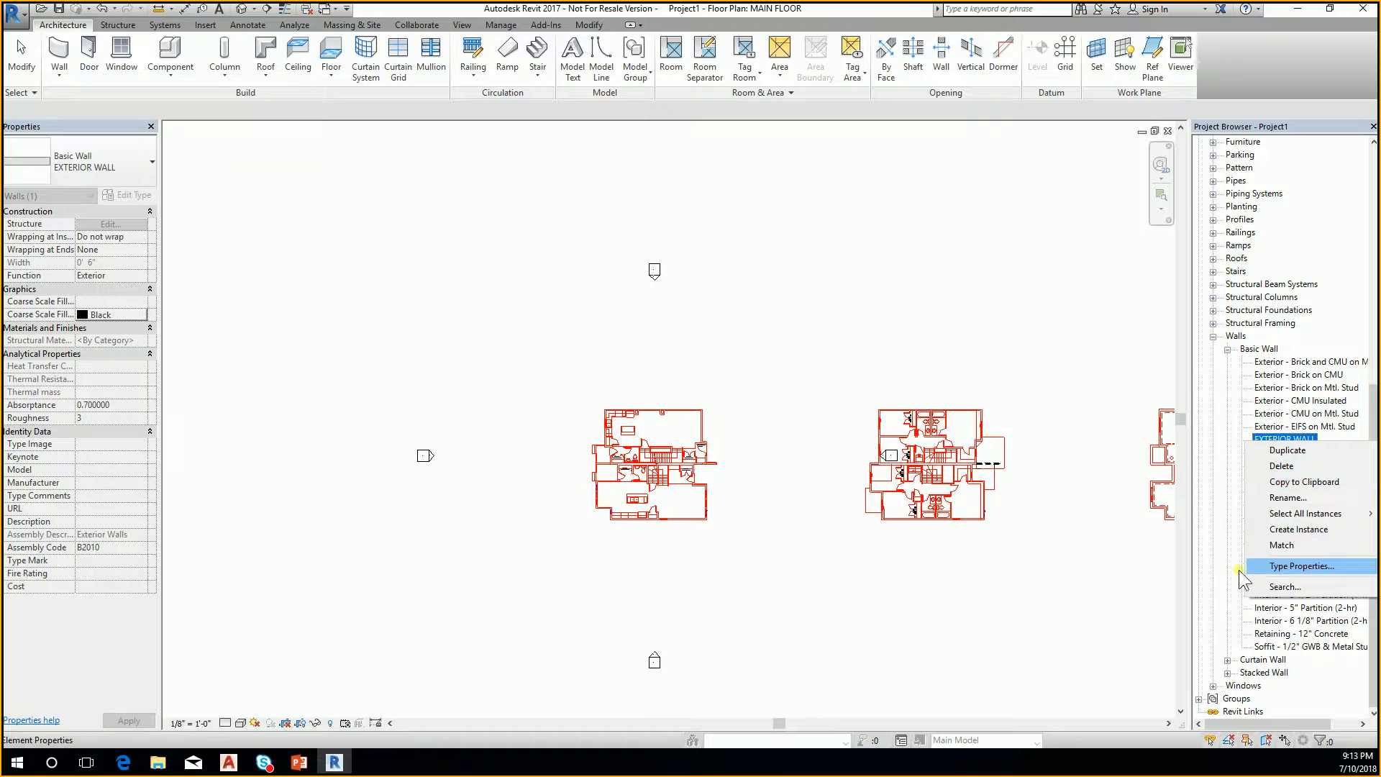
left_click(1220, 513)
double_click(1306, 440)
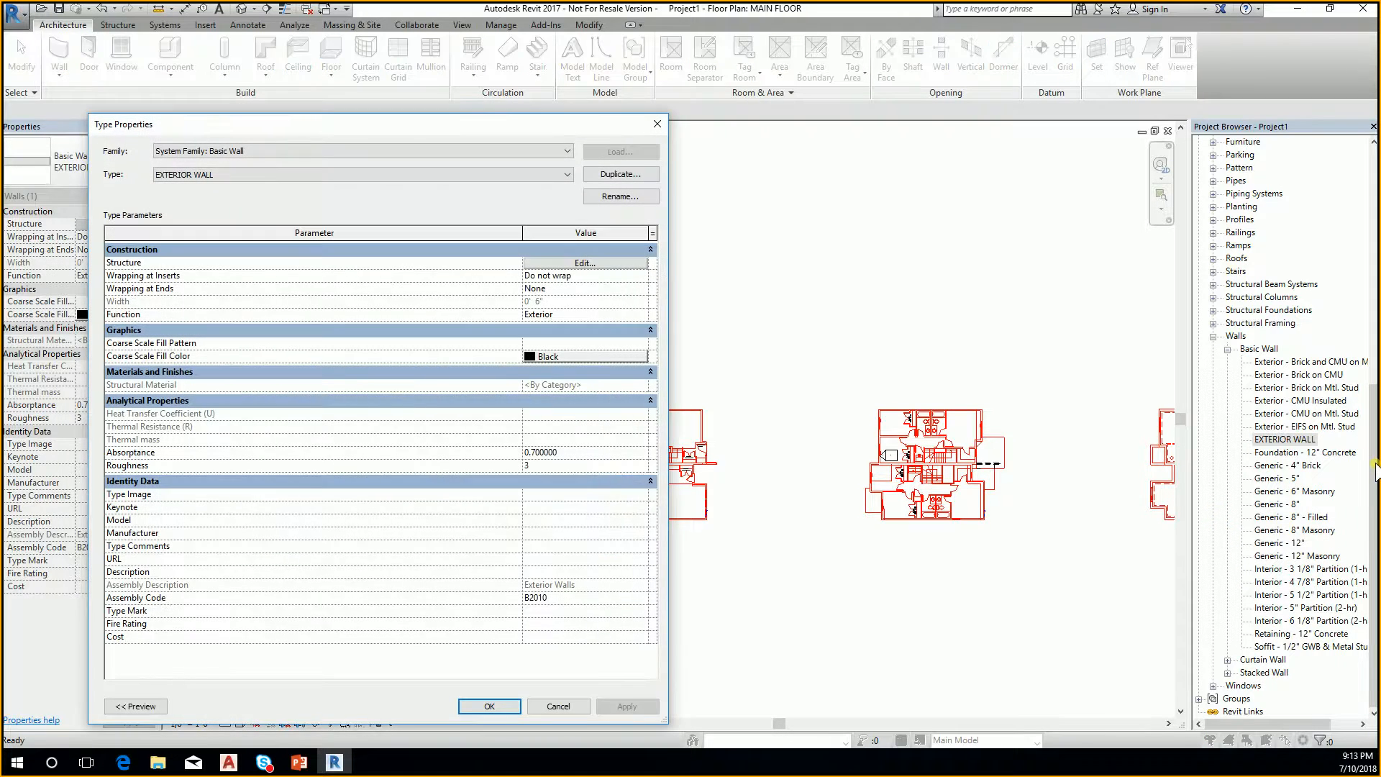
left_click_drag(620, 127, 940, 118)
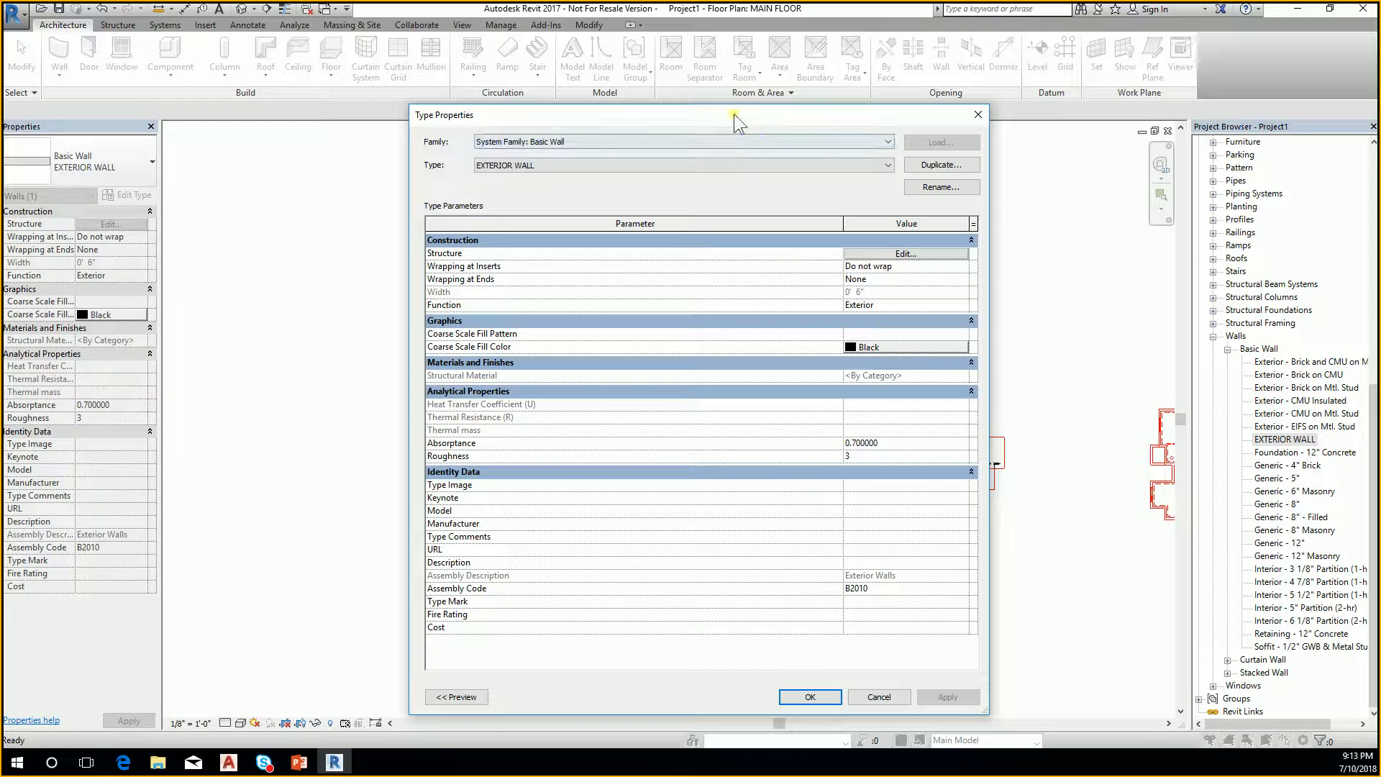
left_click_drag(732, 114, 711, 88)
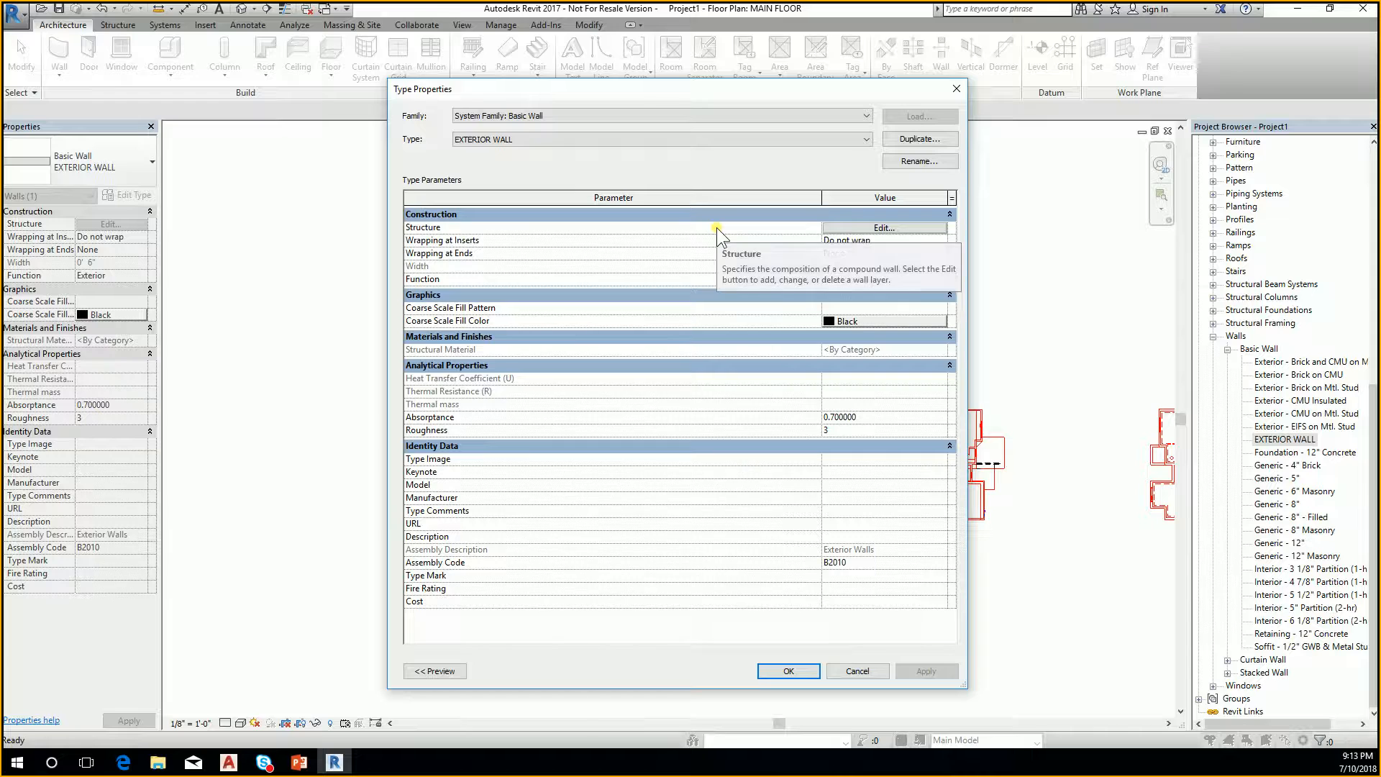
left_click(921, 227)
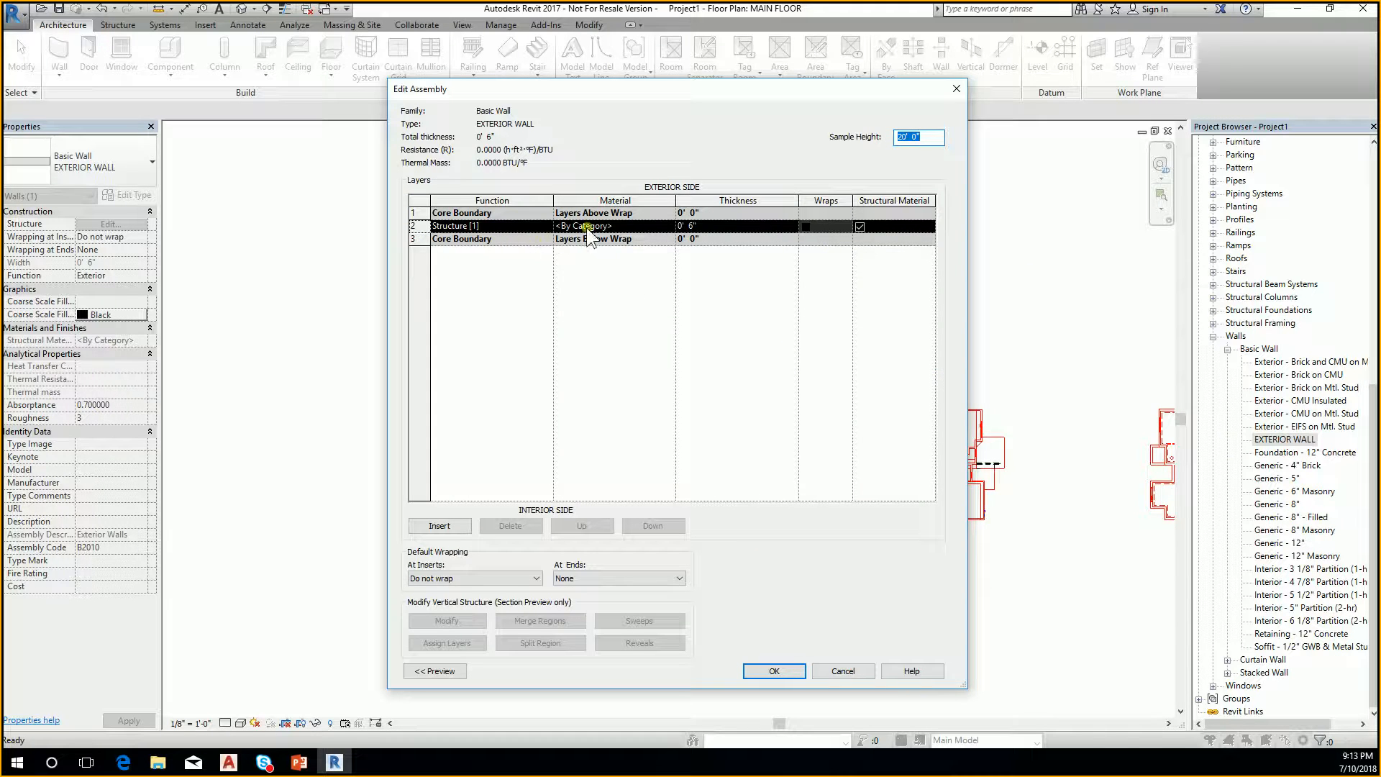
Set the thickness of EXTERIOR WALL's Structure [1] core layer to 5.5 inches
left_click(515, 226)
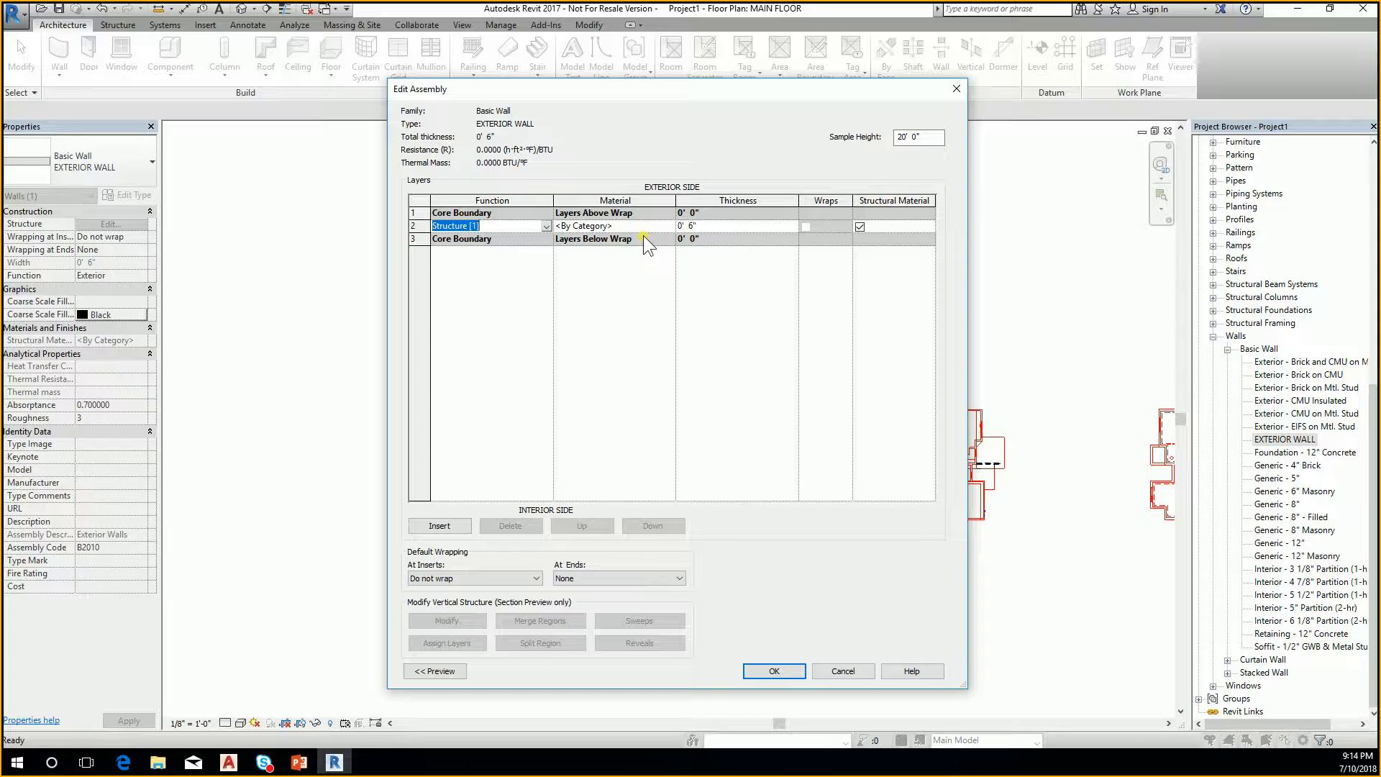
left_click(733, 227)
type("5.5")
key("Tab")
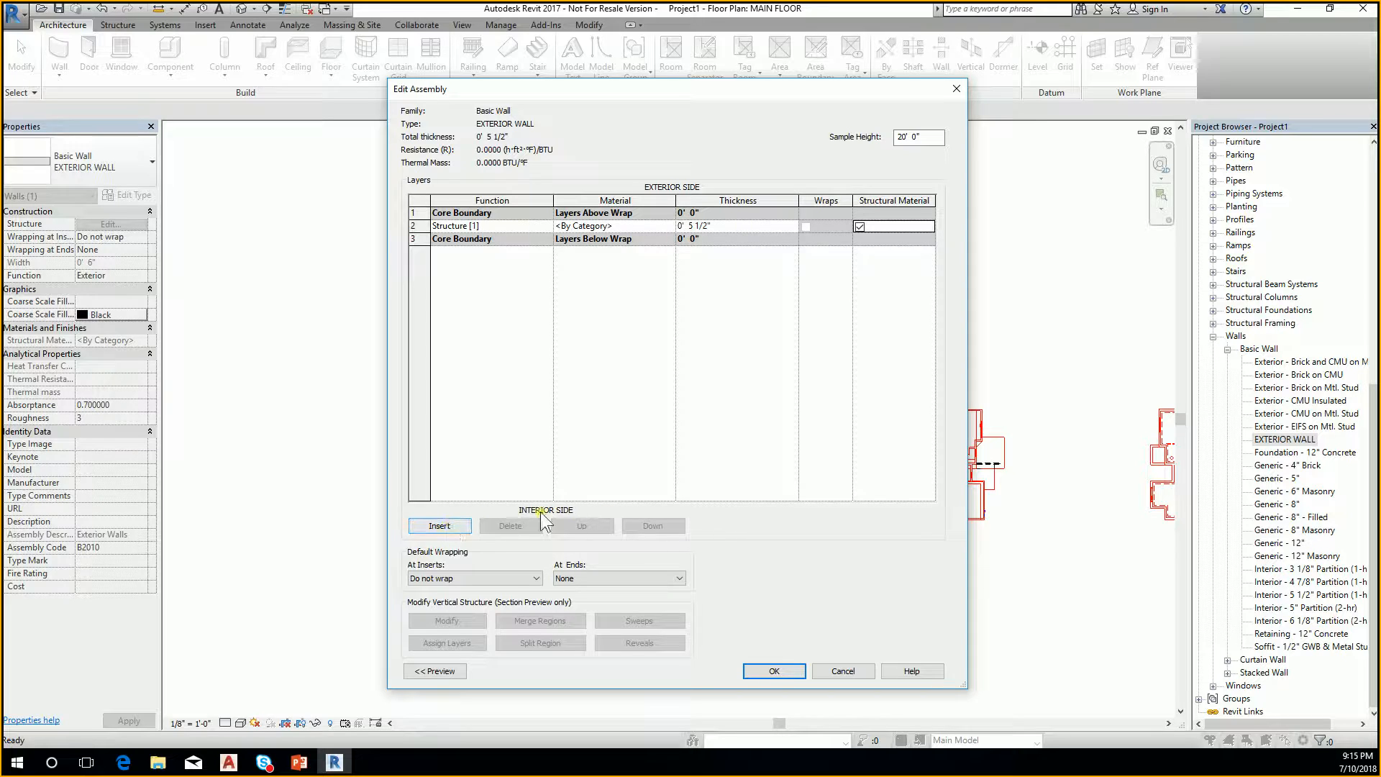
Insert a new layer and move it below the lower core boundary, onto the wall's interior side
left_click(446, 525)
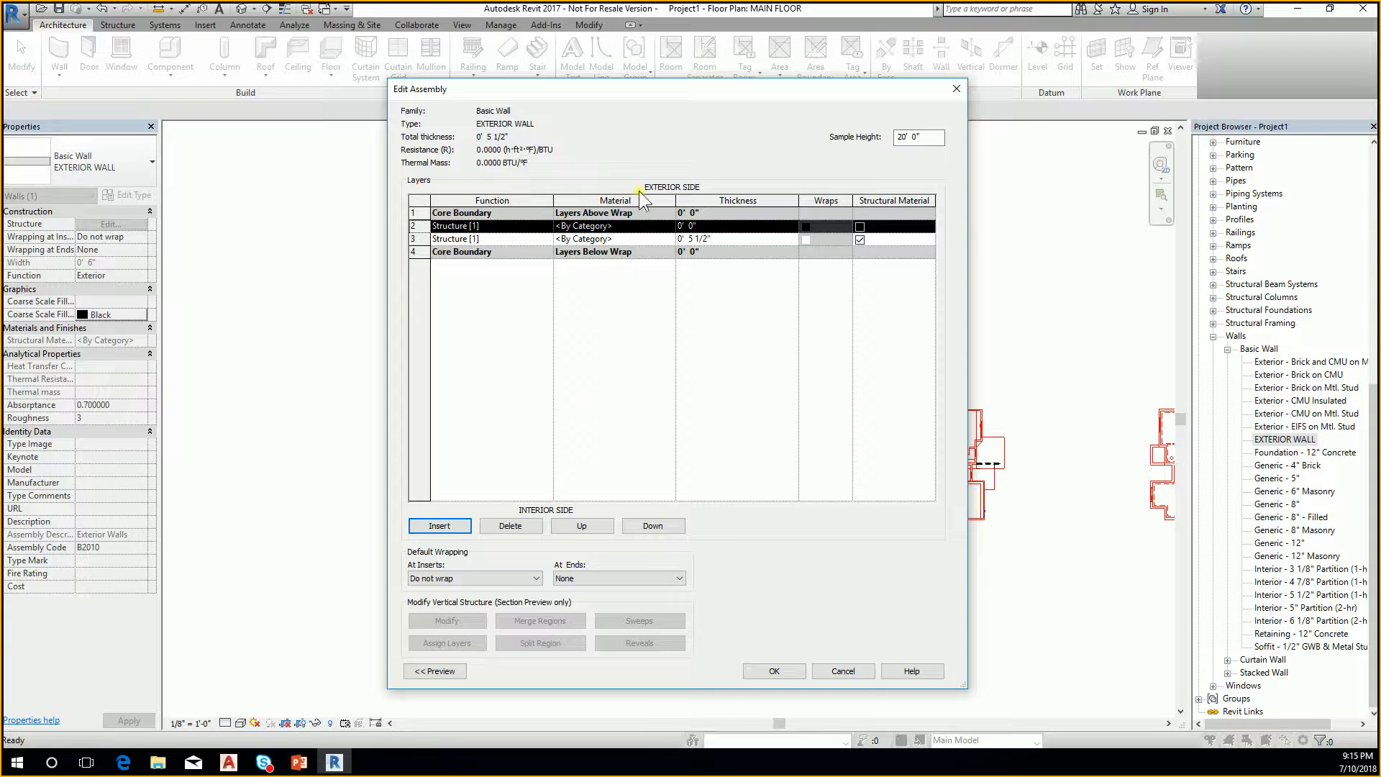
left_click(678, 188)
left_click(557, 506)
left_click(478, 213)
left_click(651, 526)
left_click(651, 525)
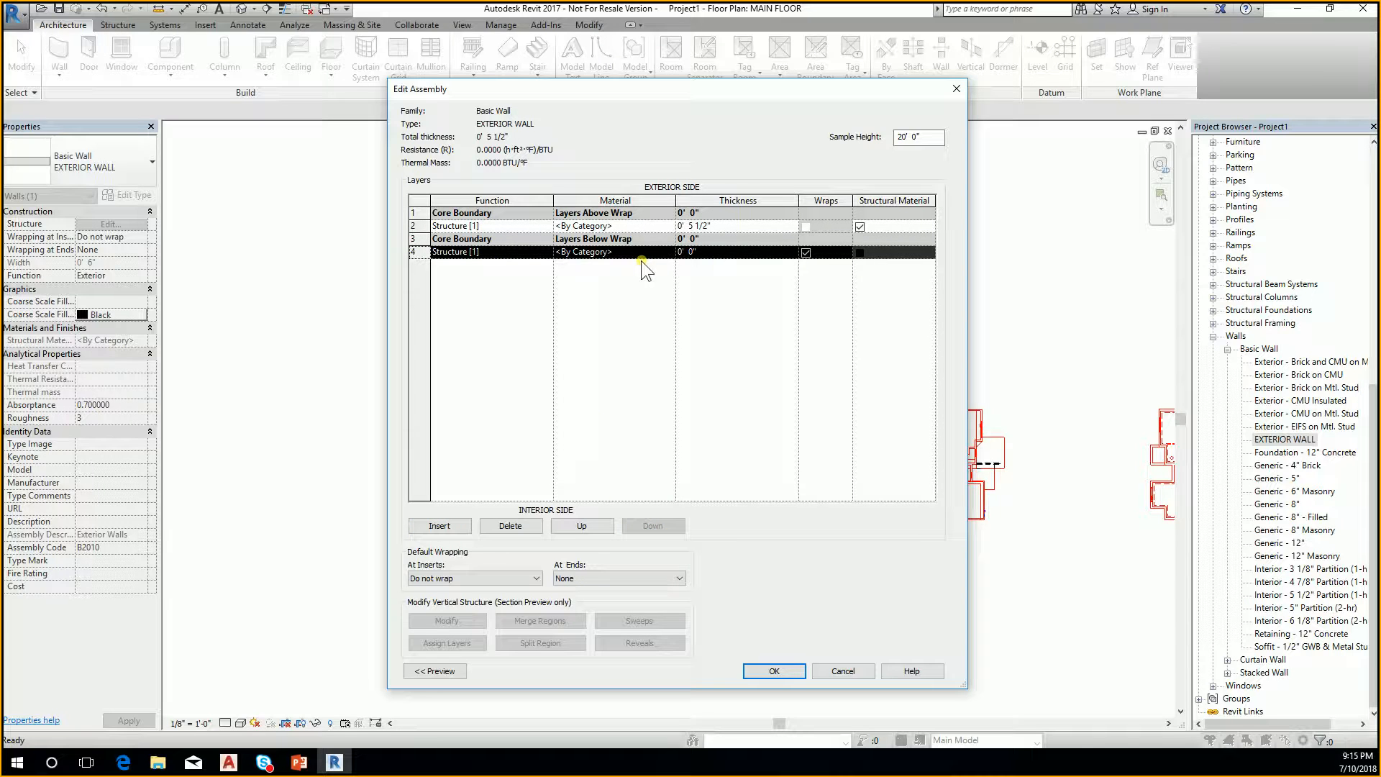
Set the interior-side layer's function to Substrate [2] and its thickness to 0.5 inch
left_click(546, 253)
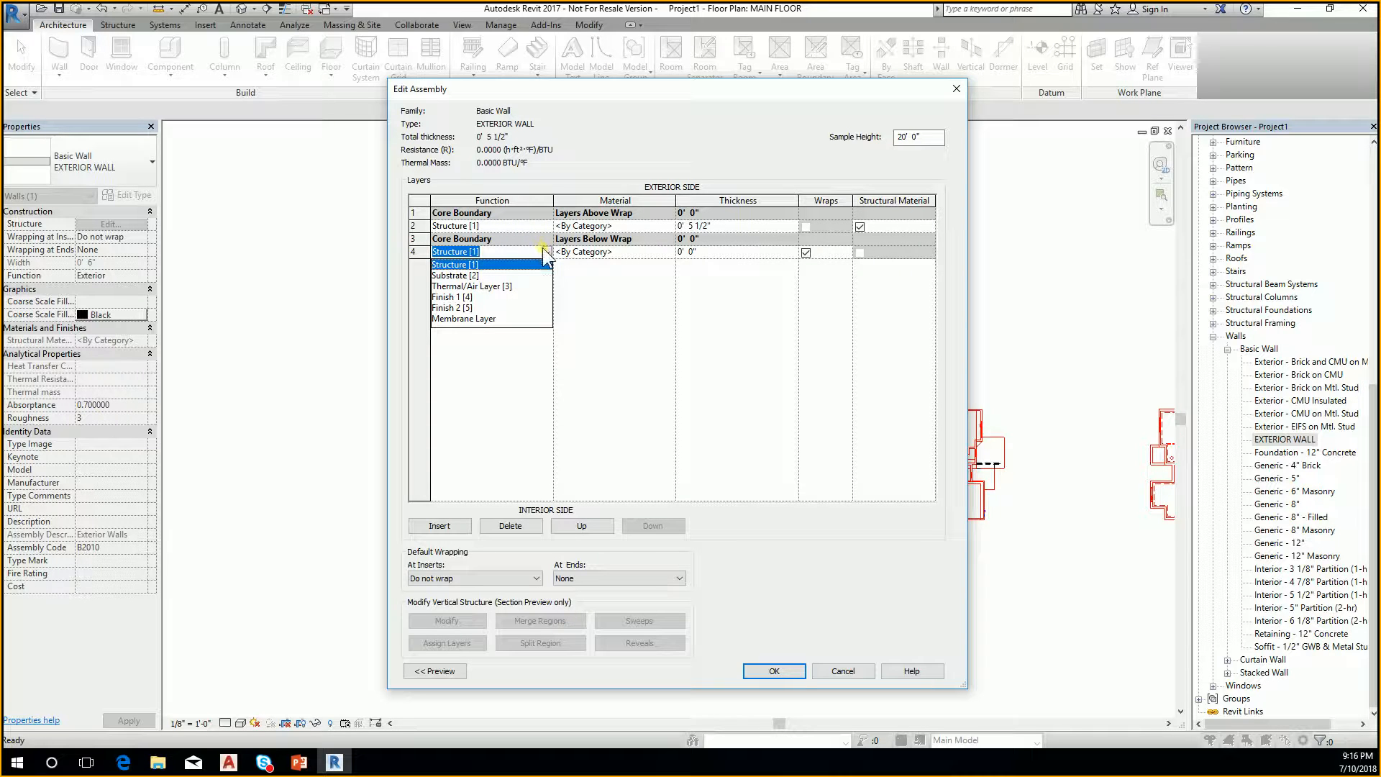
left_click(468, 275)
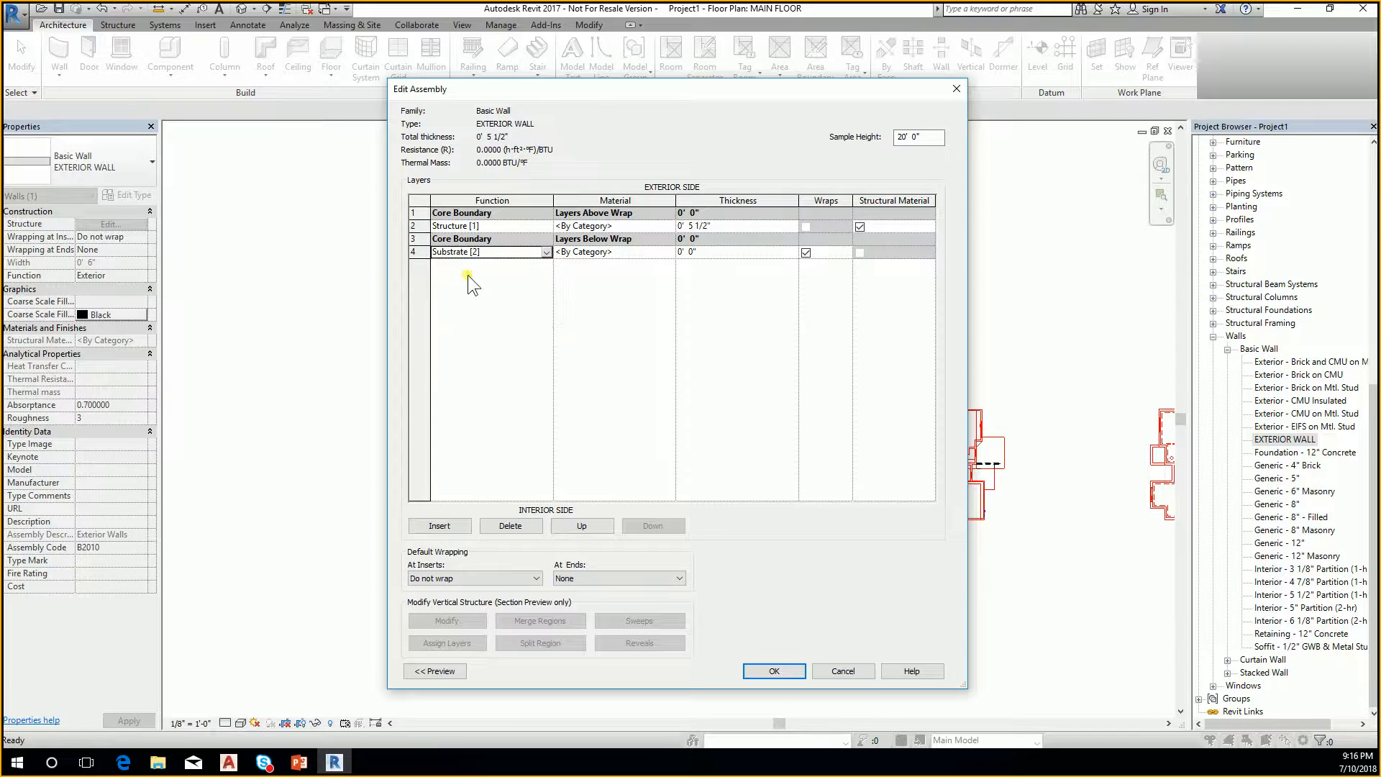
left_click(719, 254)
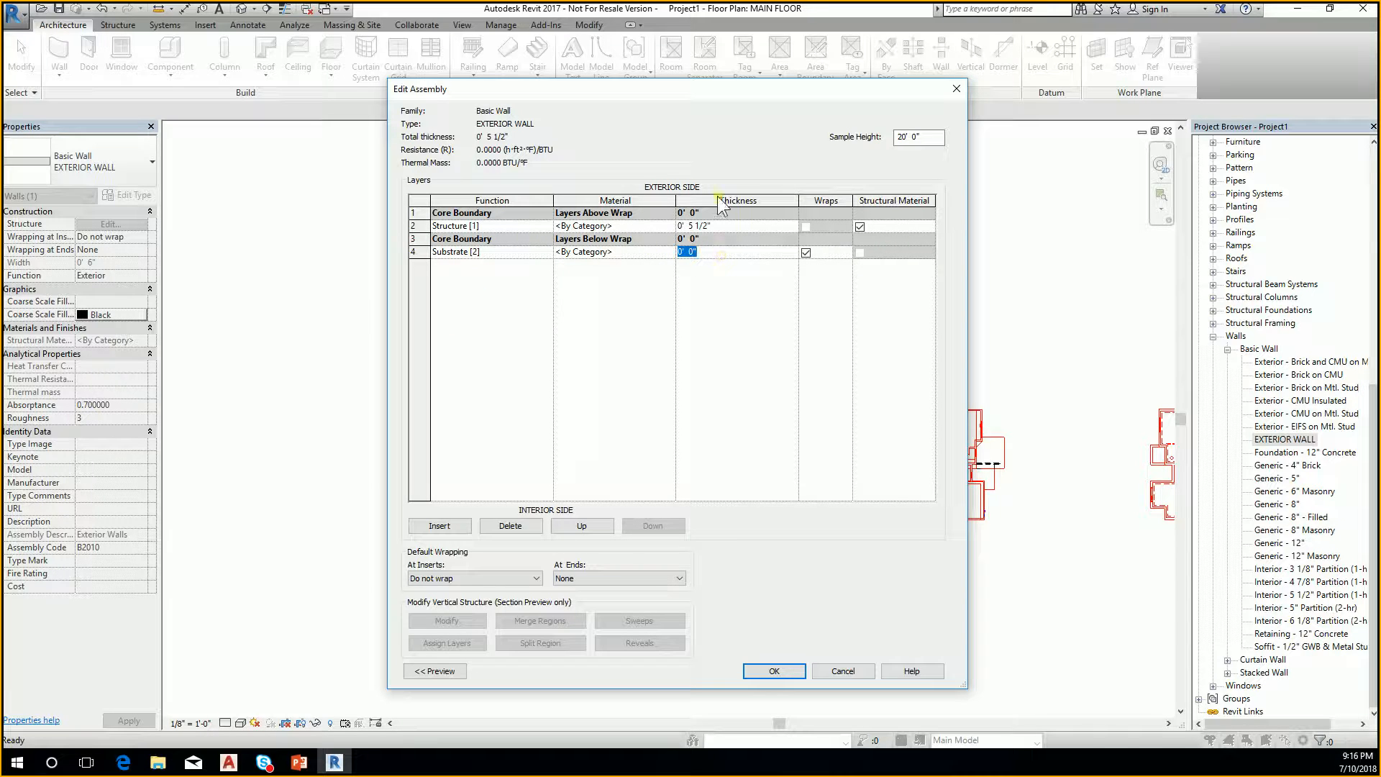
type(".5")
key("Tab")
Insert another layer and move it above the upper core boundary, onto the wall's exterior side
left_click(426, 524)
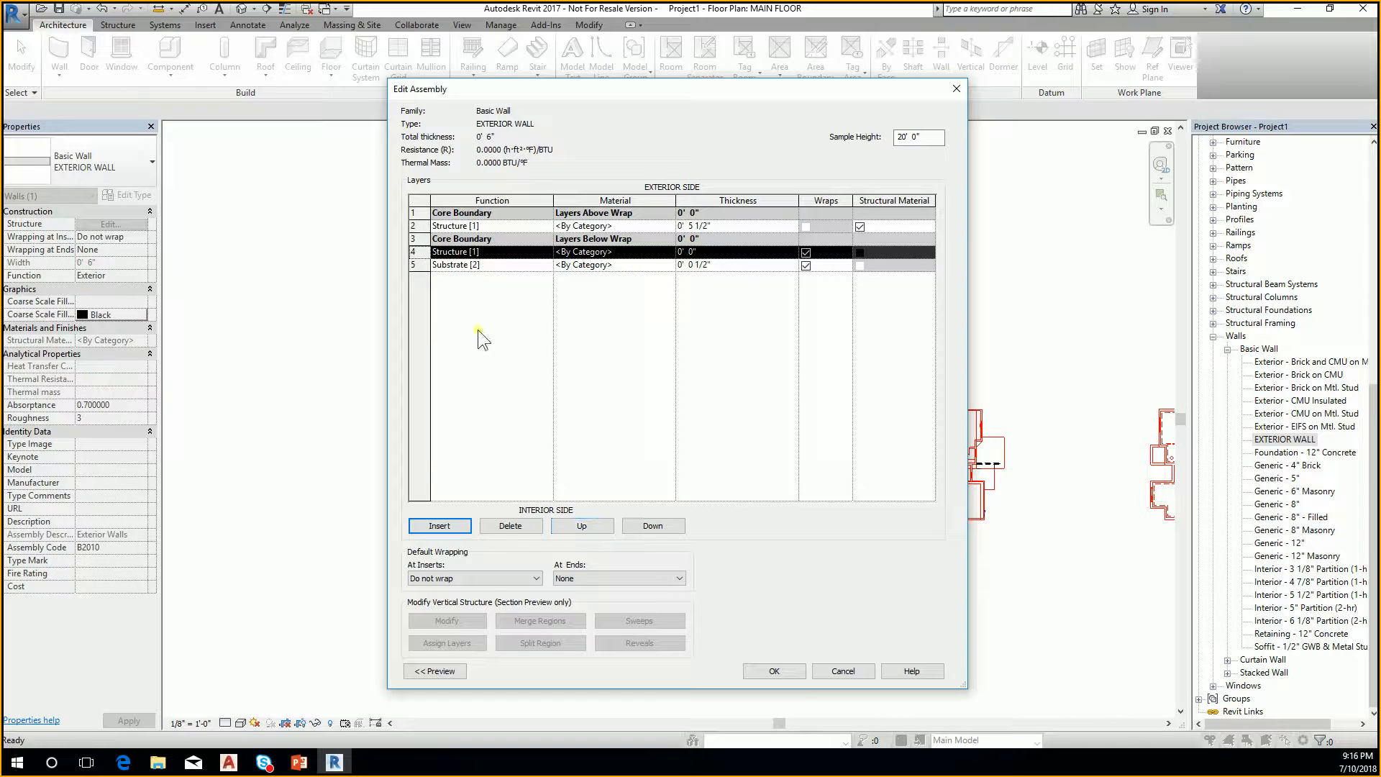
left_click(579, 525)
left_click(580, 525)
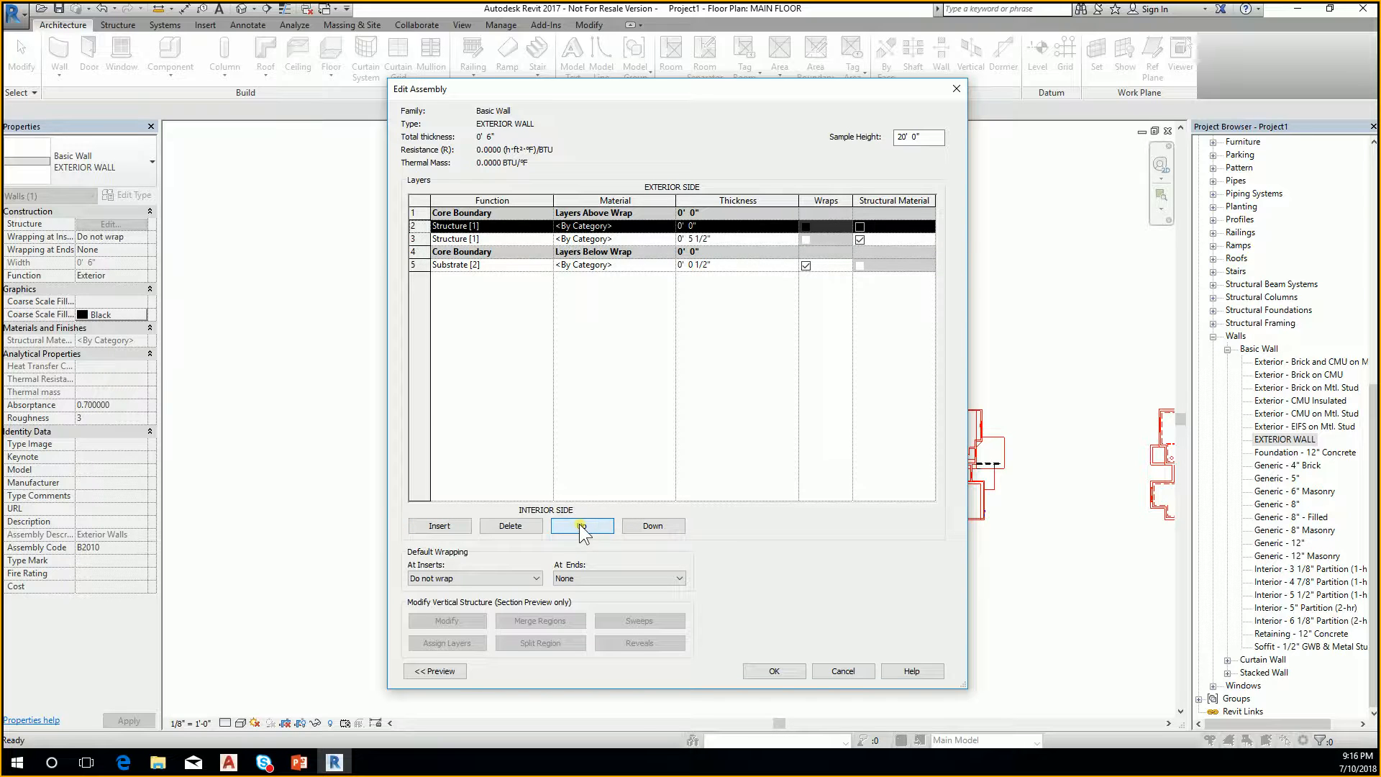
left_click(580, 525)
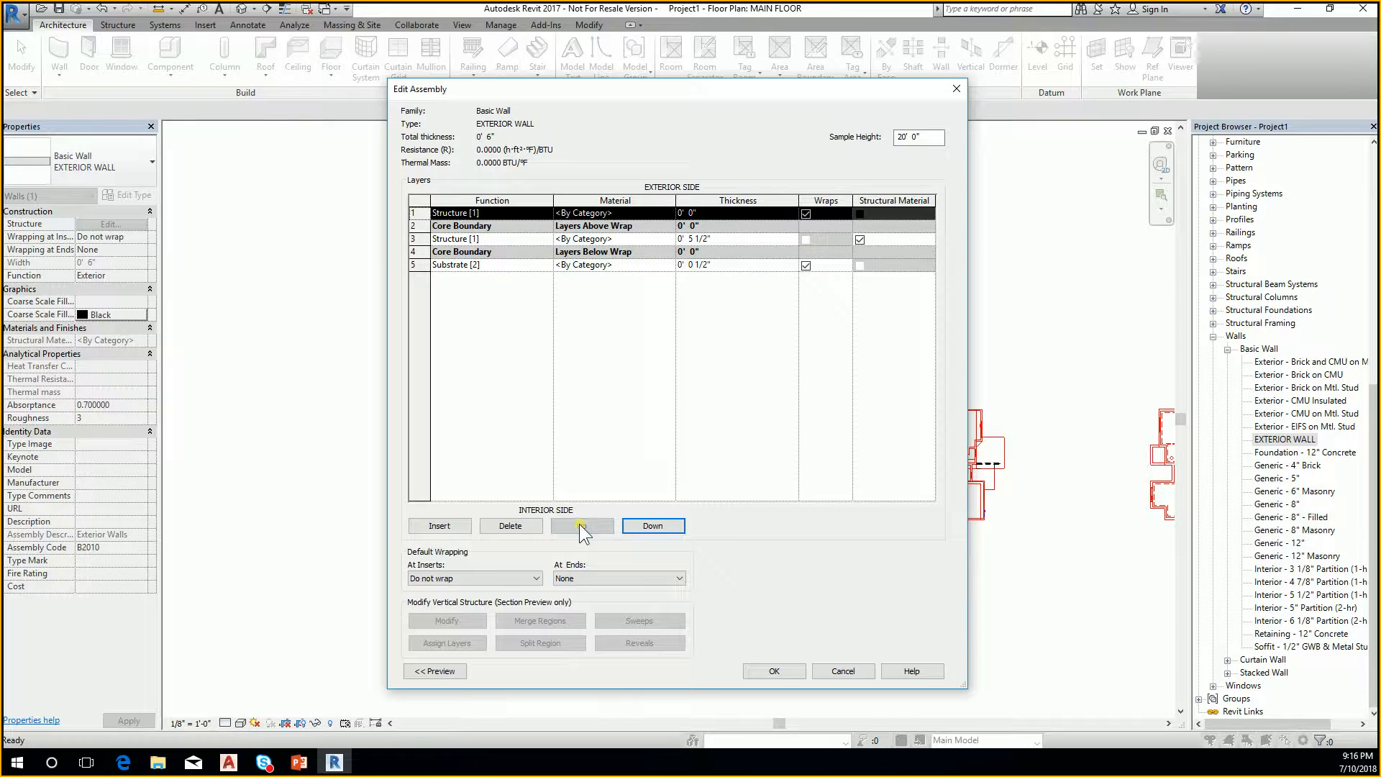
Make the exterior-side layer a 3/8-inch Substrate [2] and accept the EXTERIOR WALL assembly and type properties
left_click(528, 264)
left_click(548, 211)
left_click(546, 213)
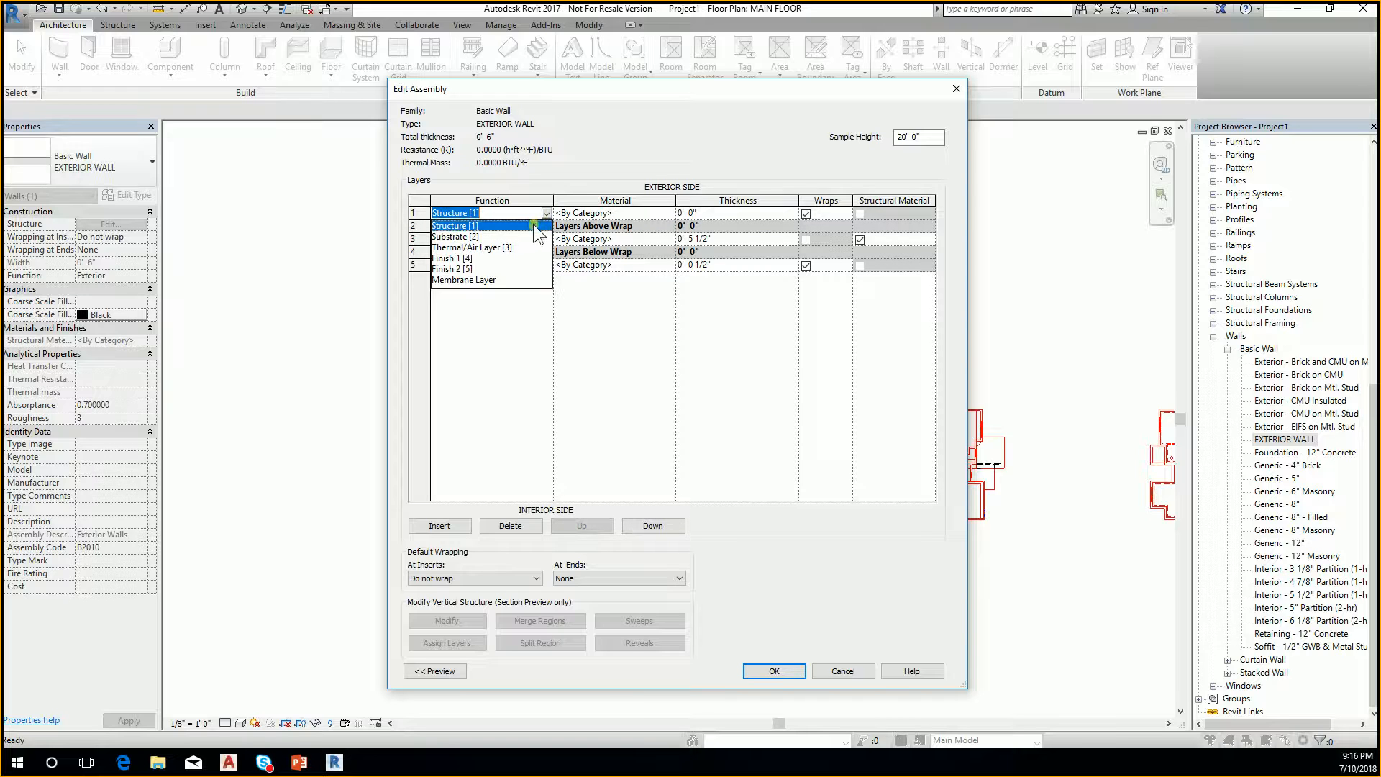
left_click(459, 236)
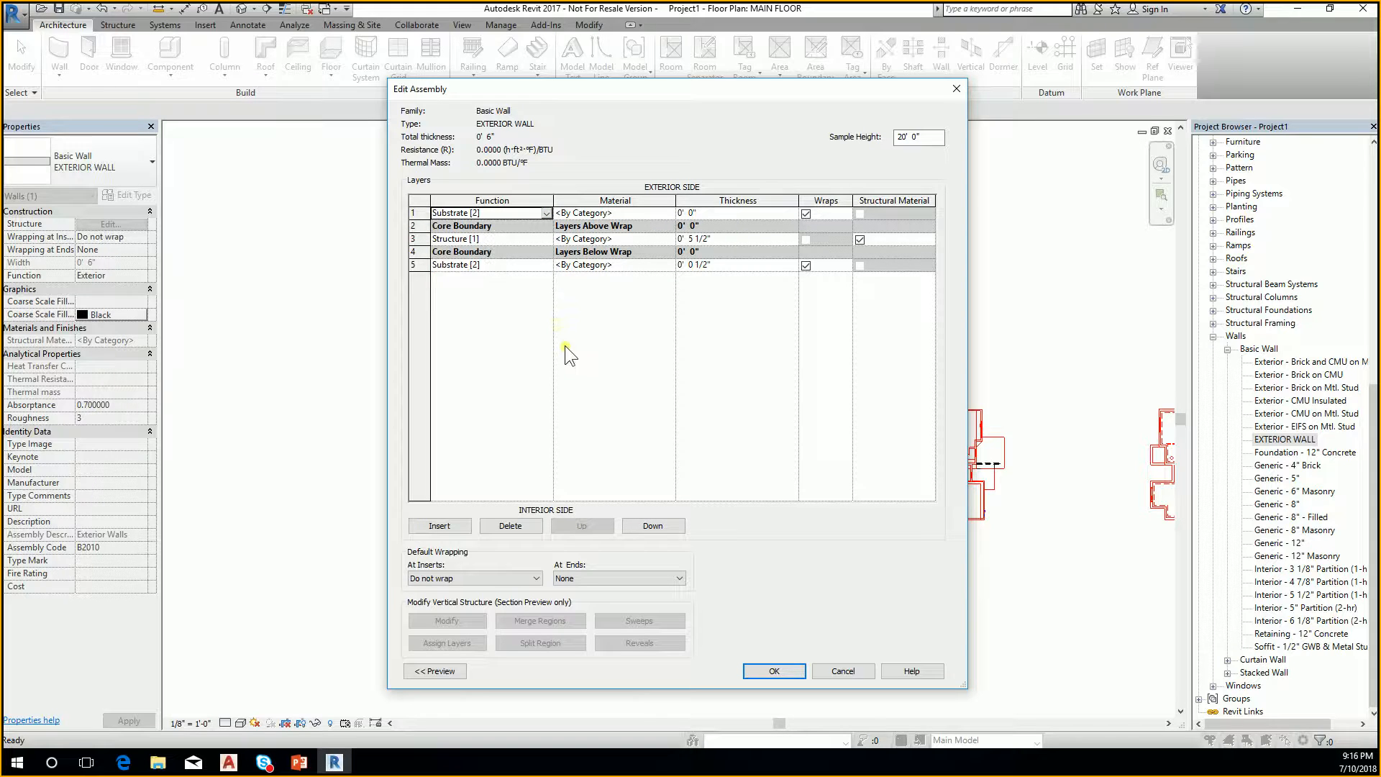
left_click(725, 216)
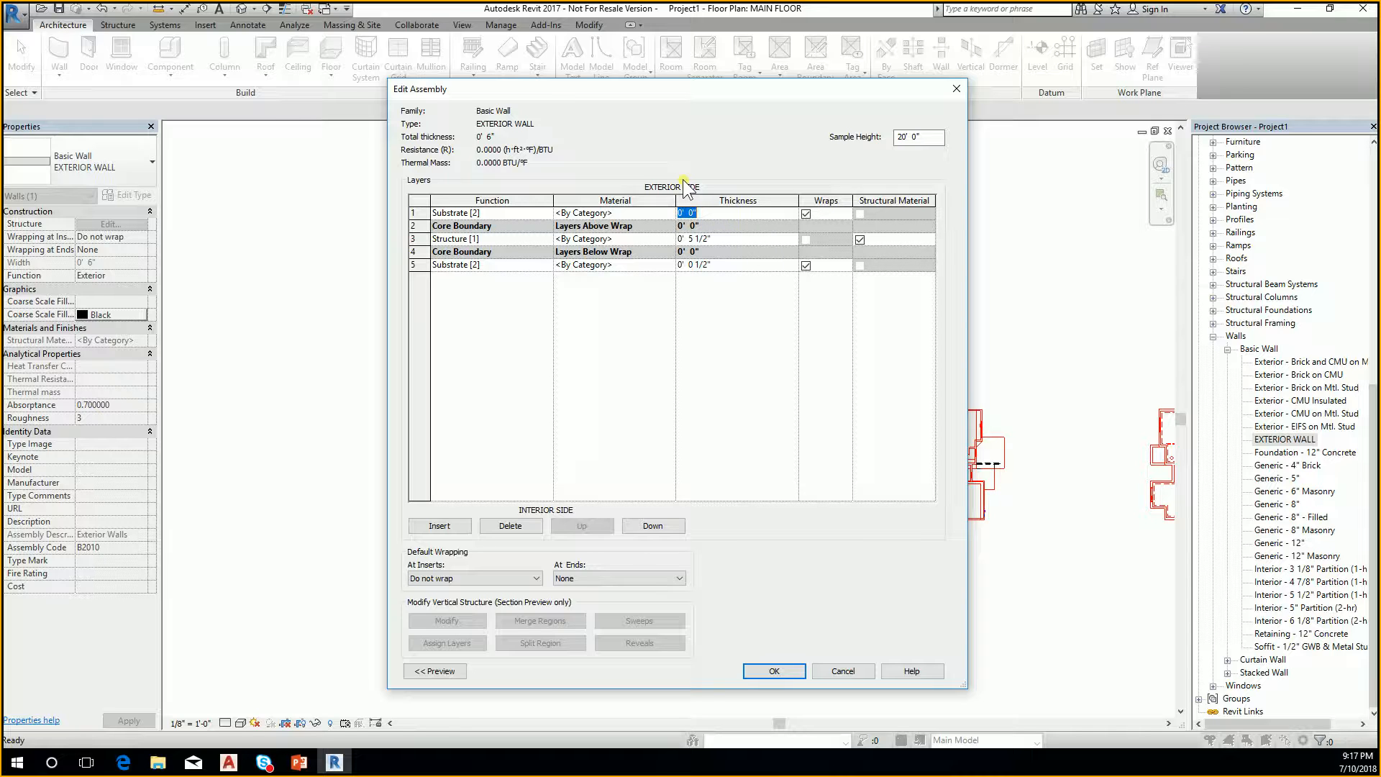
type("3/8")
key("Tab")
left_click(781, 671)
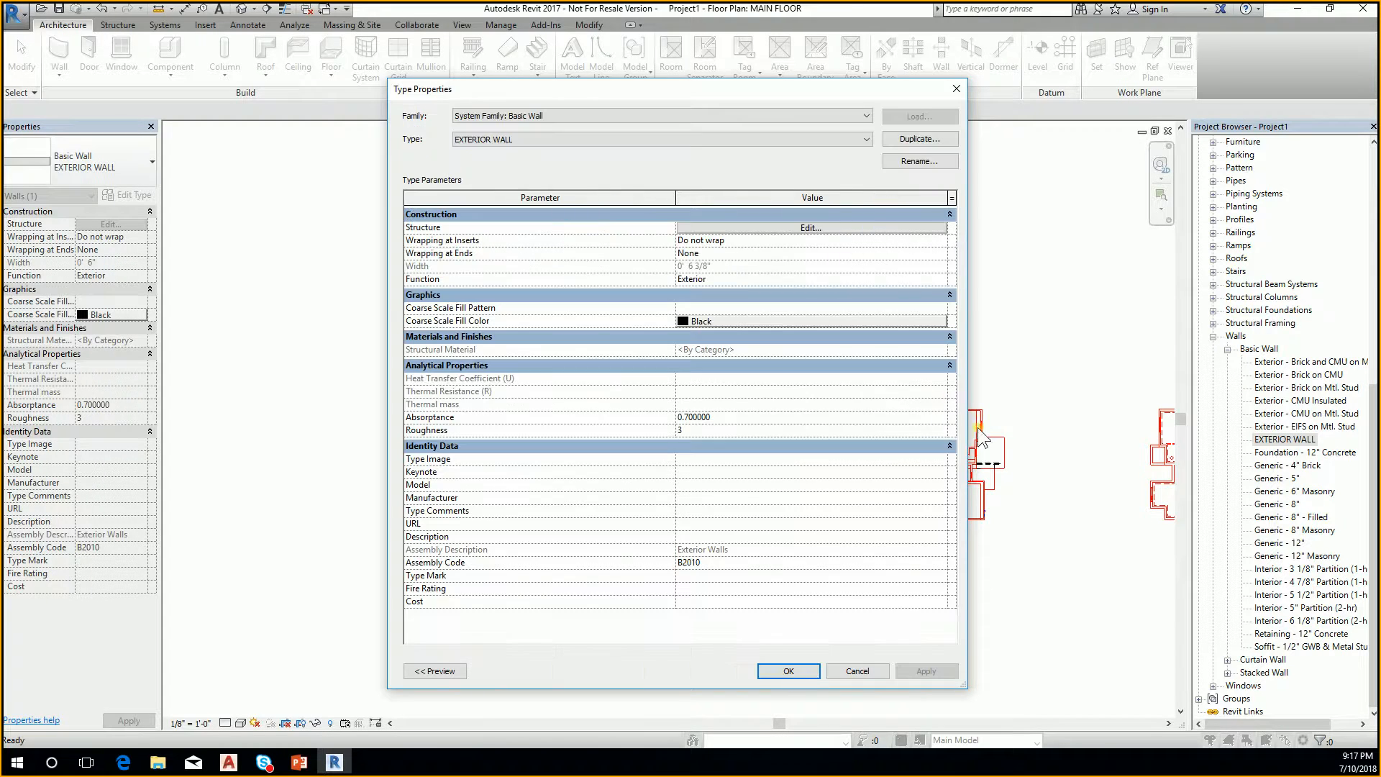
left_click(719, 266)
left_click(788, 672)
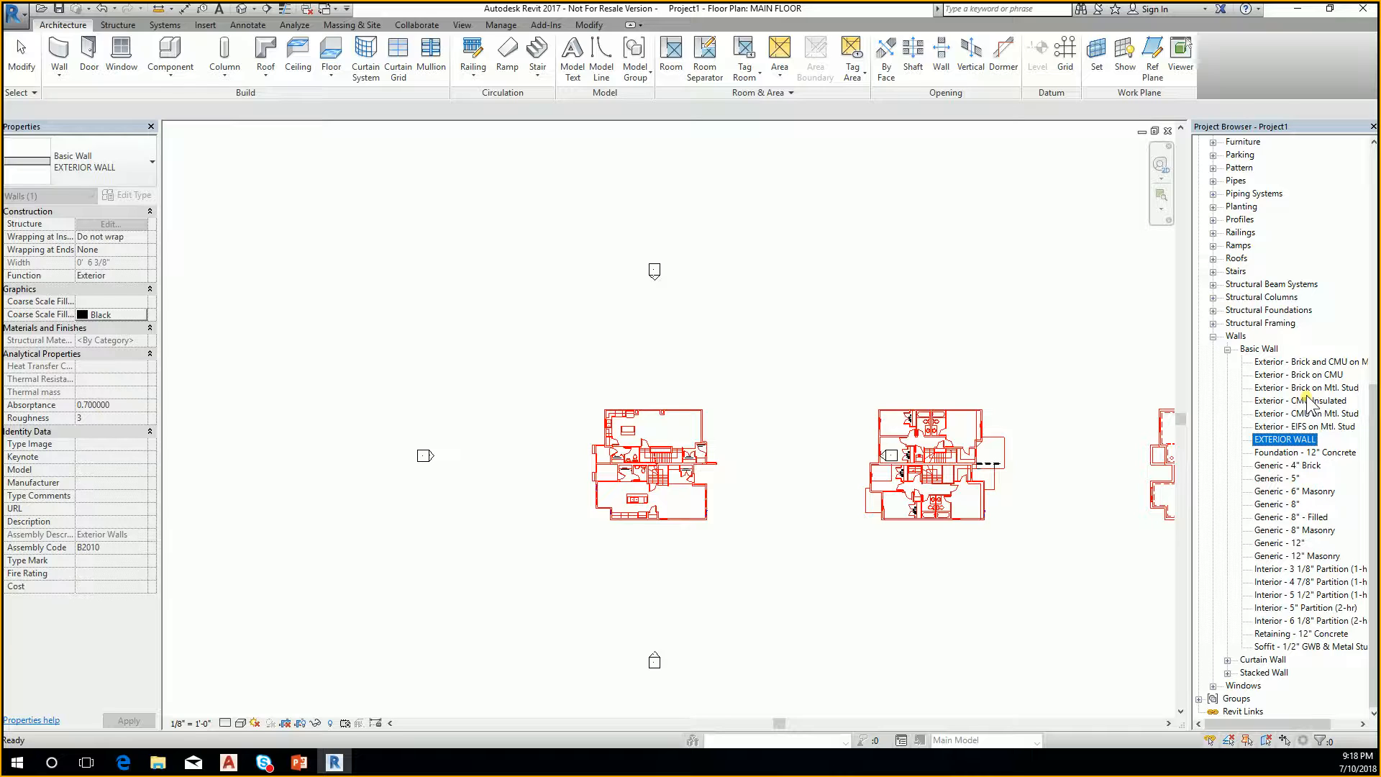
Duplicate the EXTERIOR WALL type and rename the copy as INTERIOR WALL
right_click(1288, 440)
left_click(1297, 453)
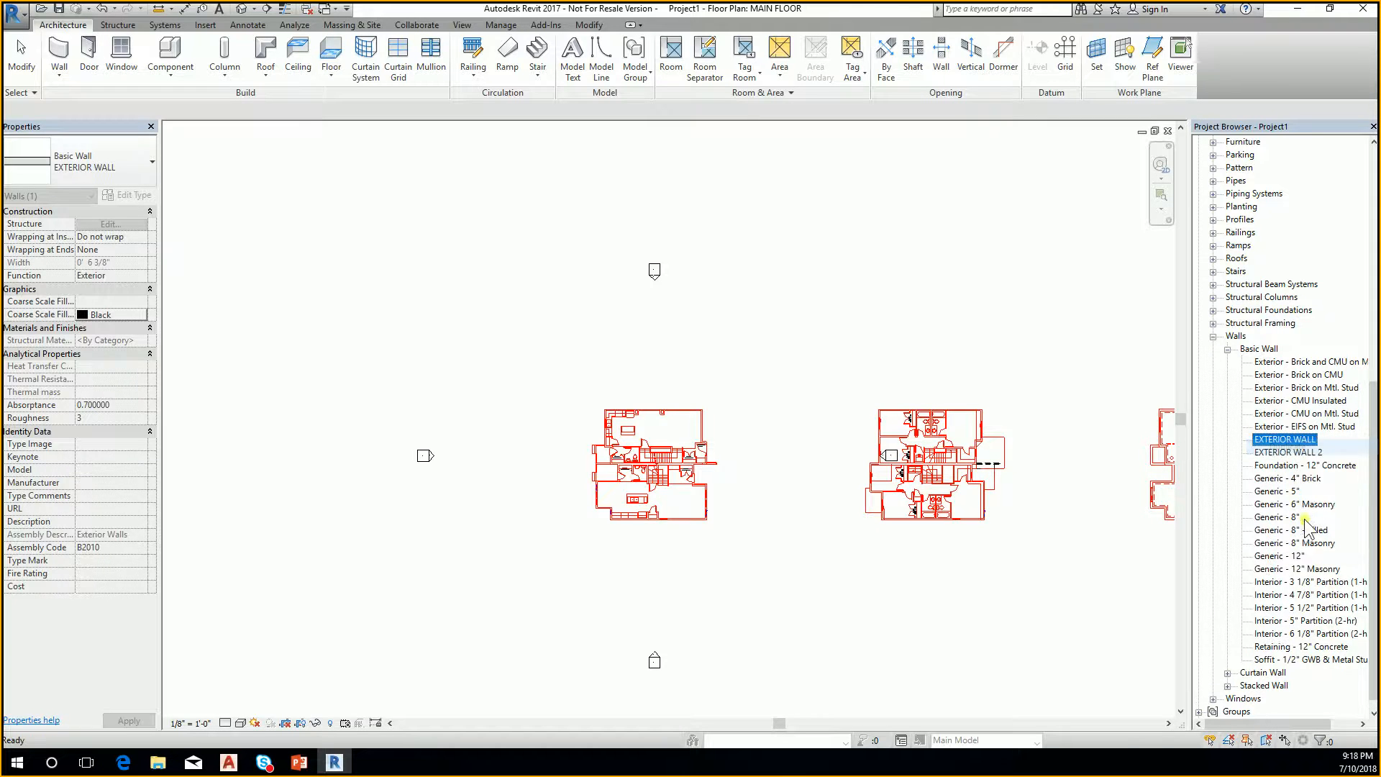
left_click(1299, 453)
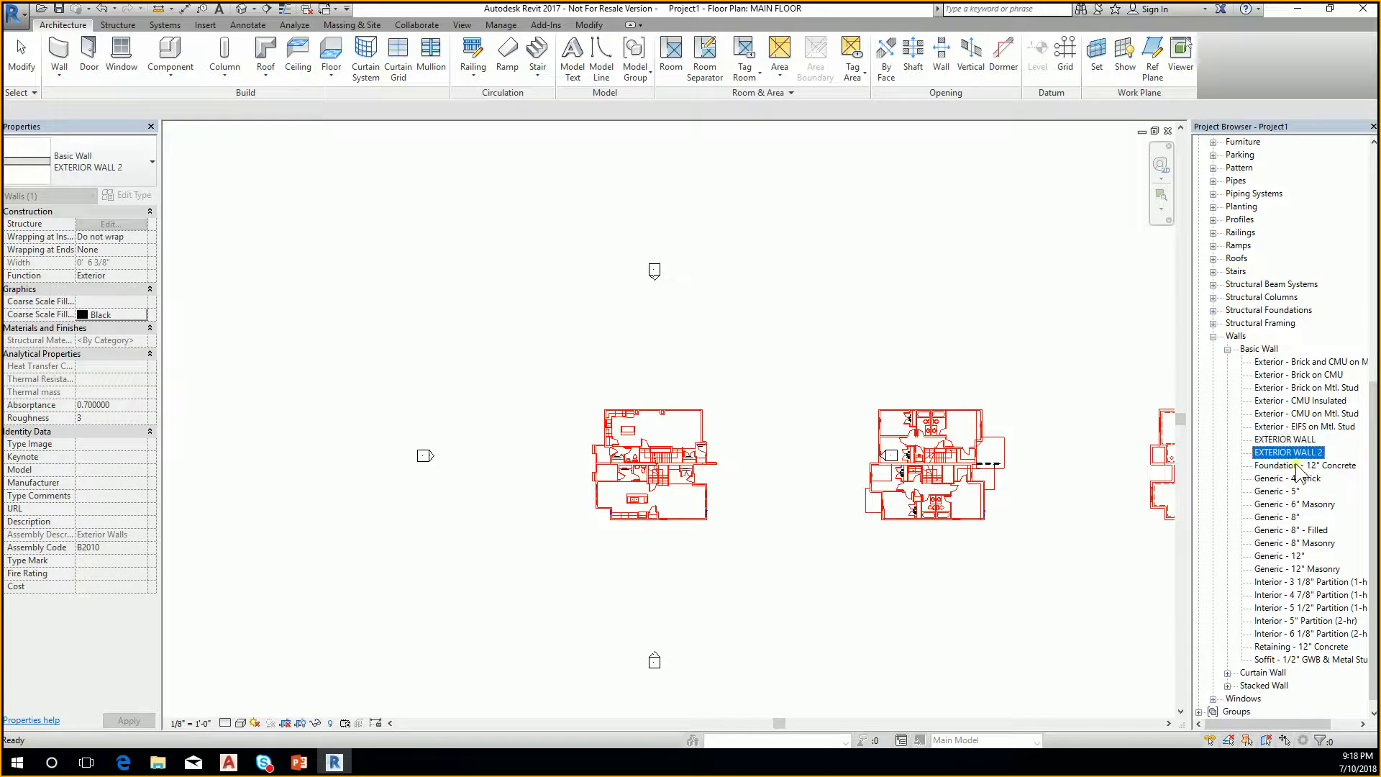
key("F2")
key("End")
key("BackSpace")
key("BackSpace")
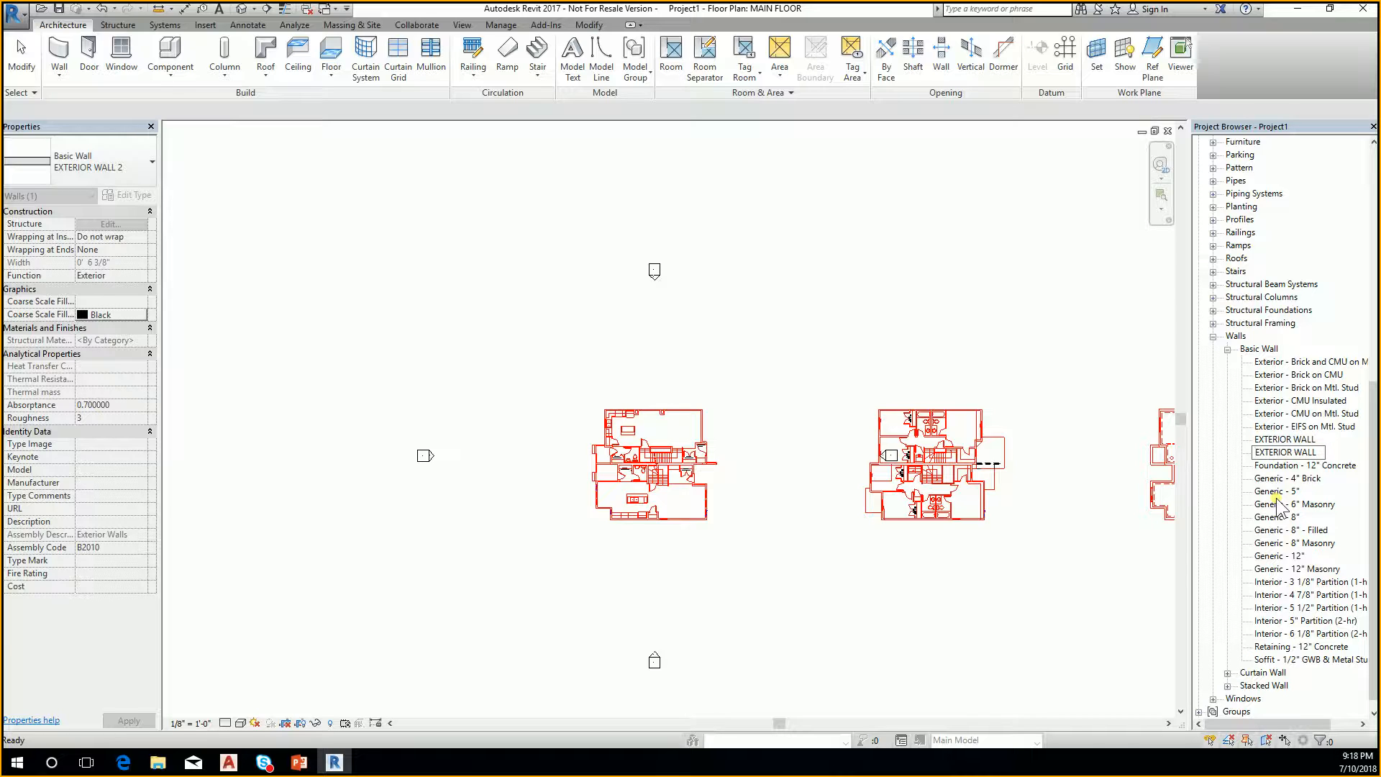
key("Home")
key("Delete")
key("Delete")
key("Delete")
key("Delete")
type("INTE")
key("Return")
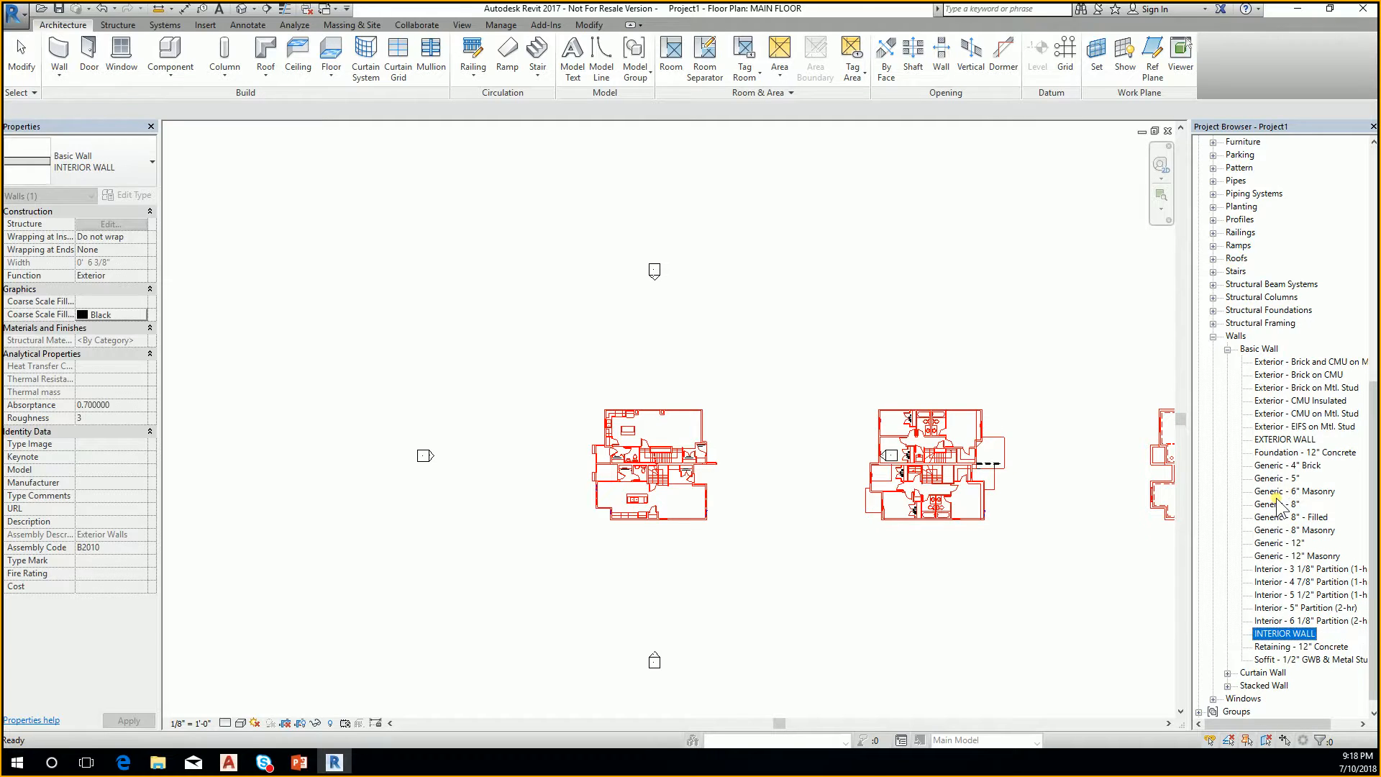
double_click(1307, 634)
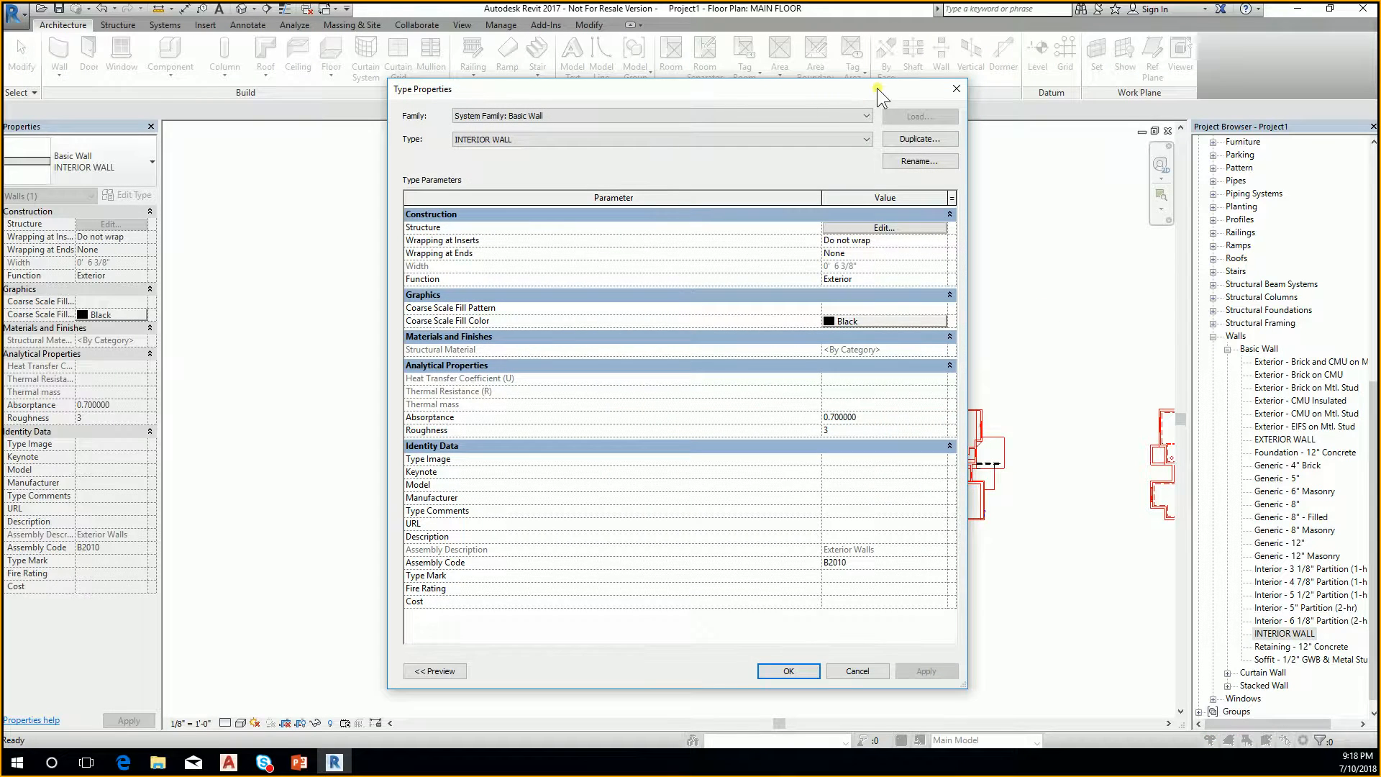
left_click_drag(878, 91, 950, 72)
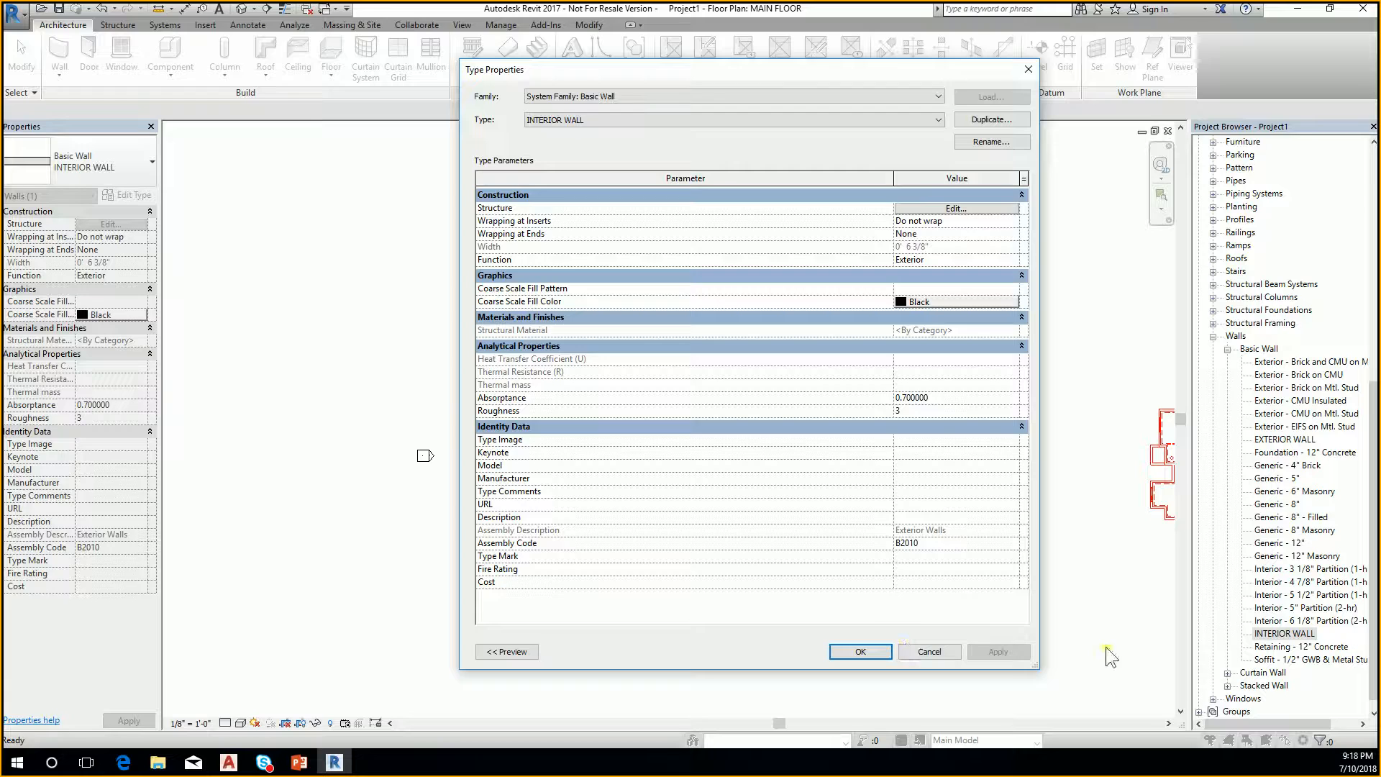
left_click(947, 653)
Open the layer structure of the INTERIOR WALL type for editing
left_click(1295, 635)
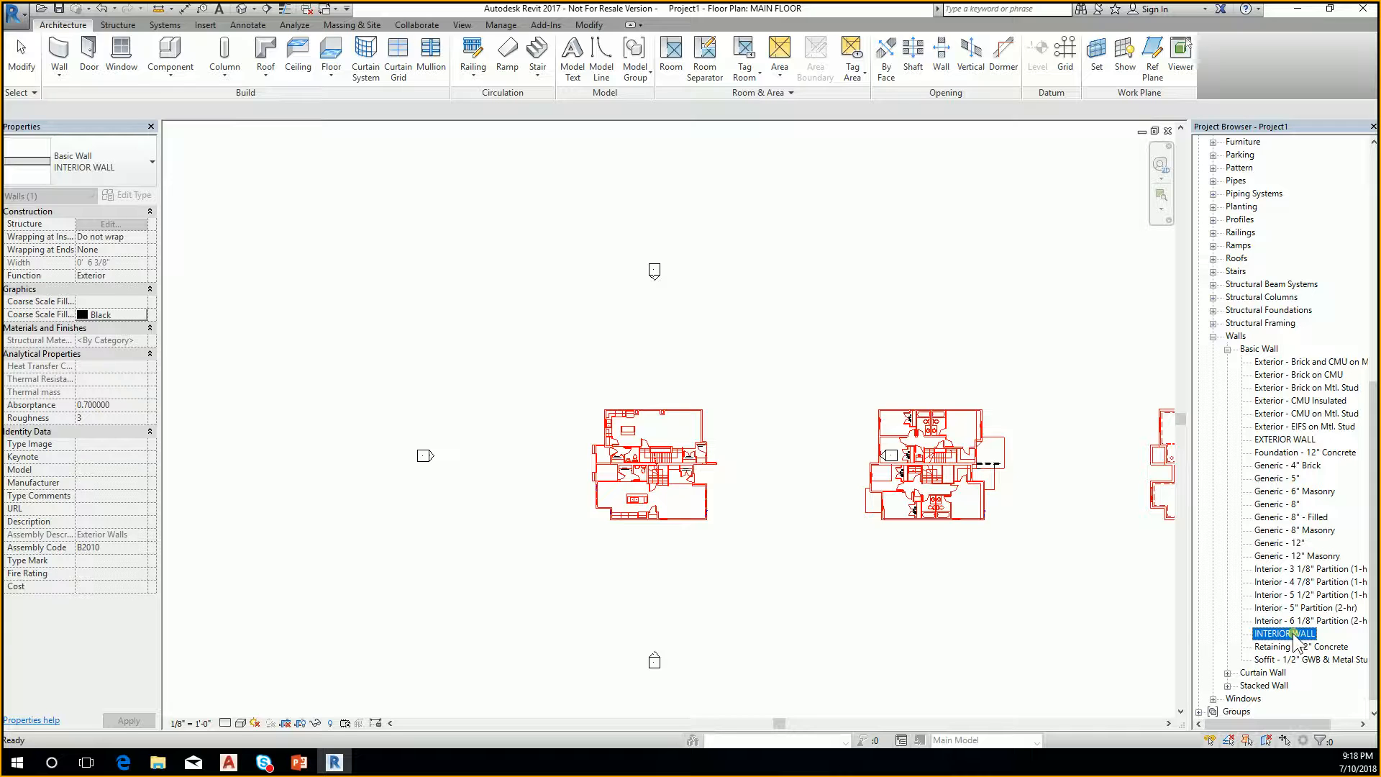
double_click(1295, 635)
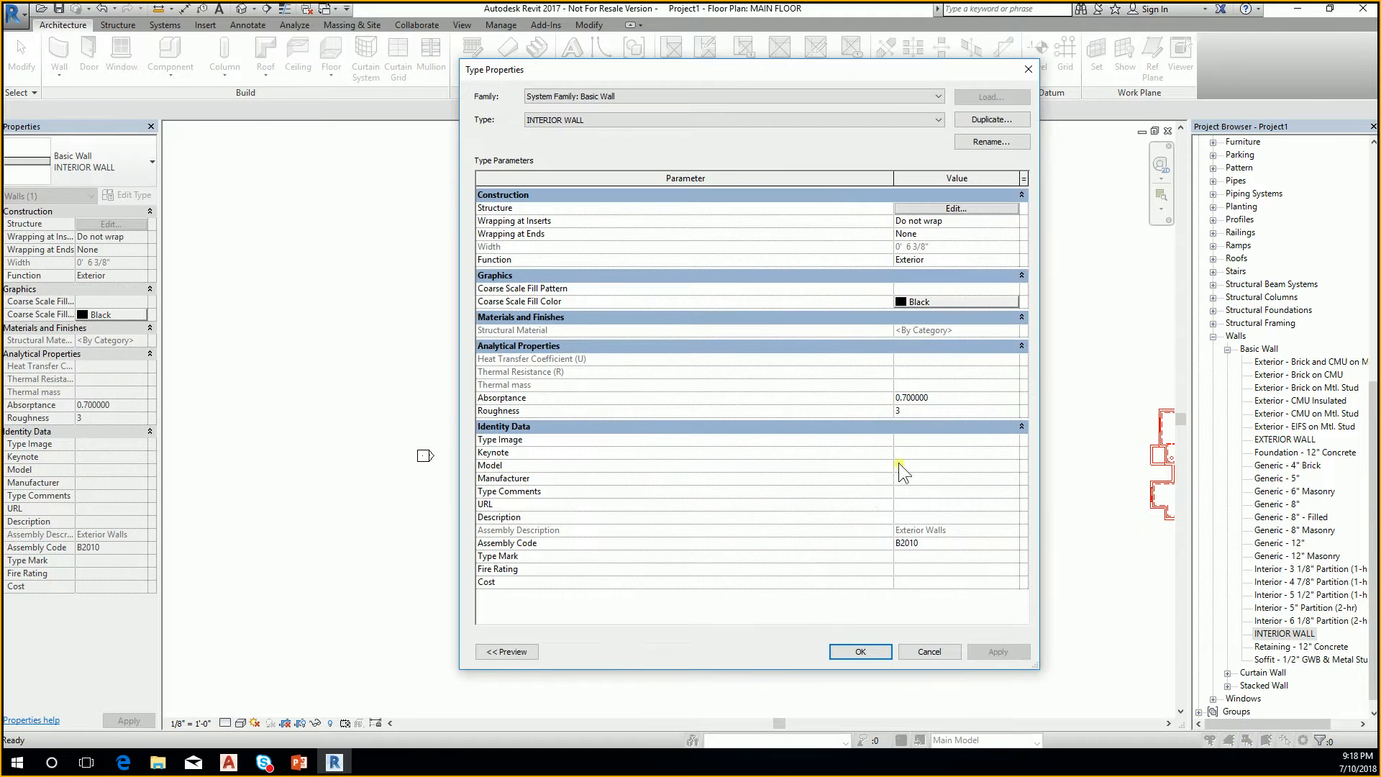
left_click(955, 209)
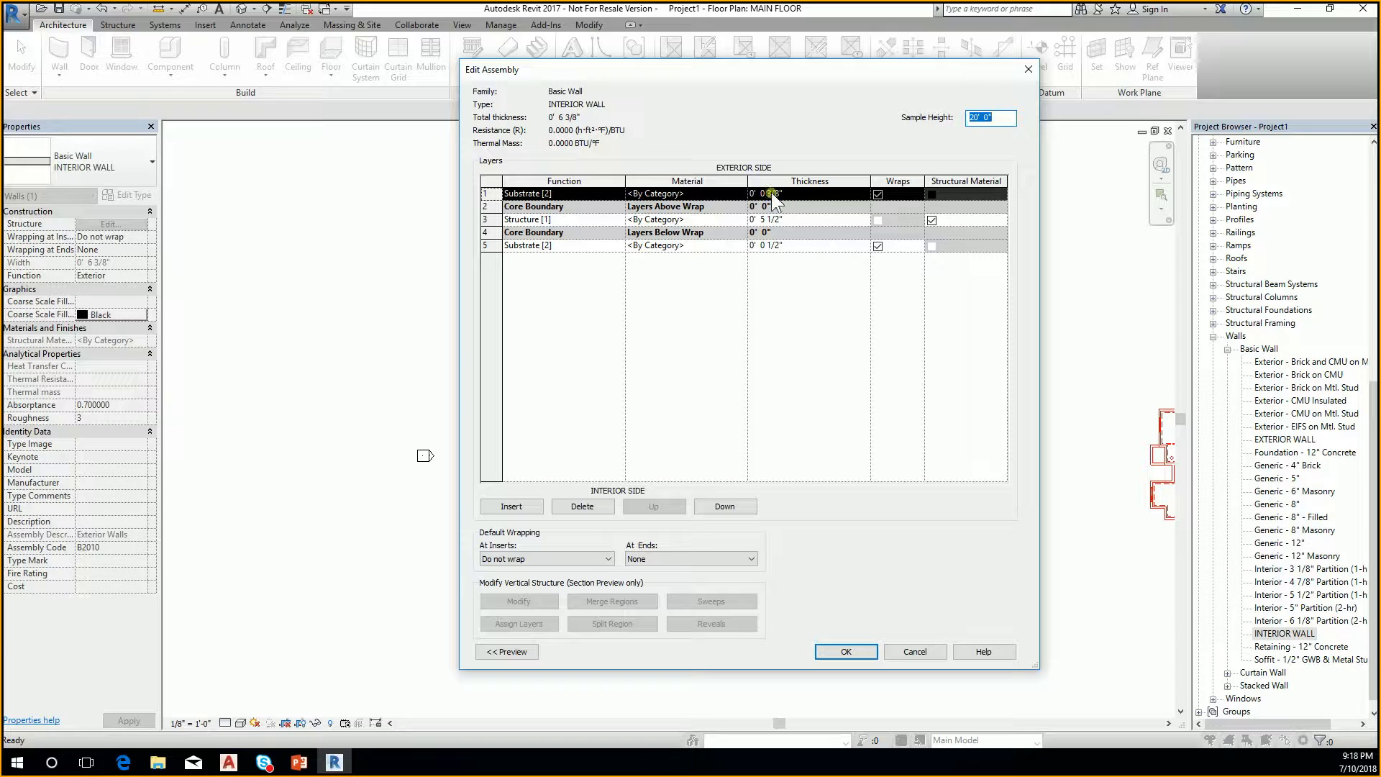
Set the INTERIOR WALL type's exterior substrate layer to 1/2" and its structure layer to 3 1/2" thick
left_click(809, 196)
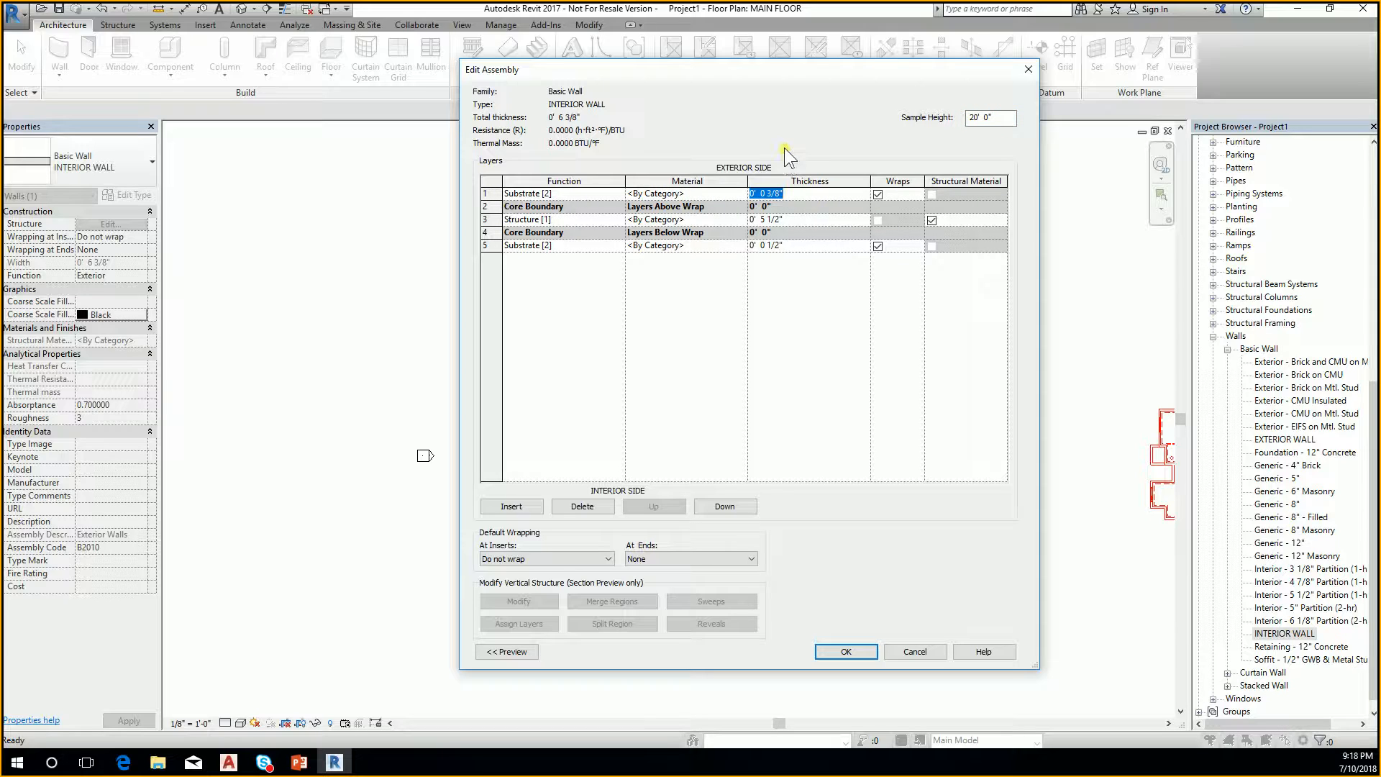
key("BackSpace")
key("Tab")
left_click(793, 222)
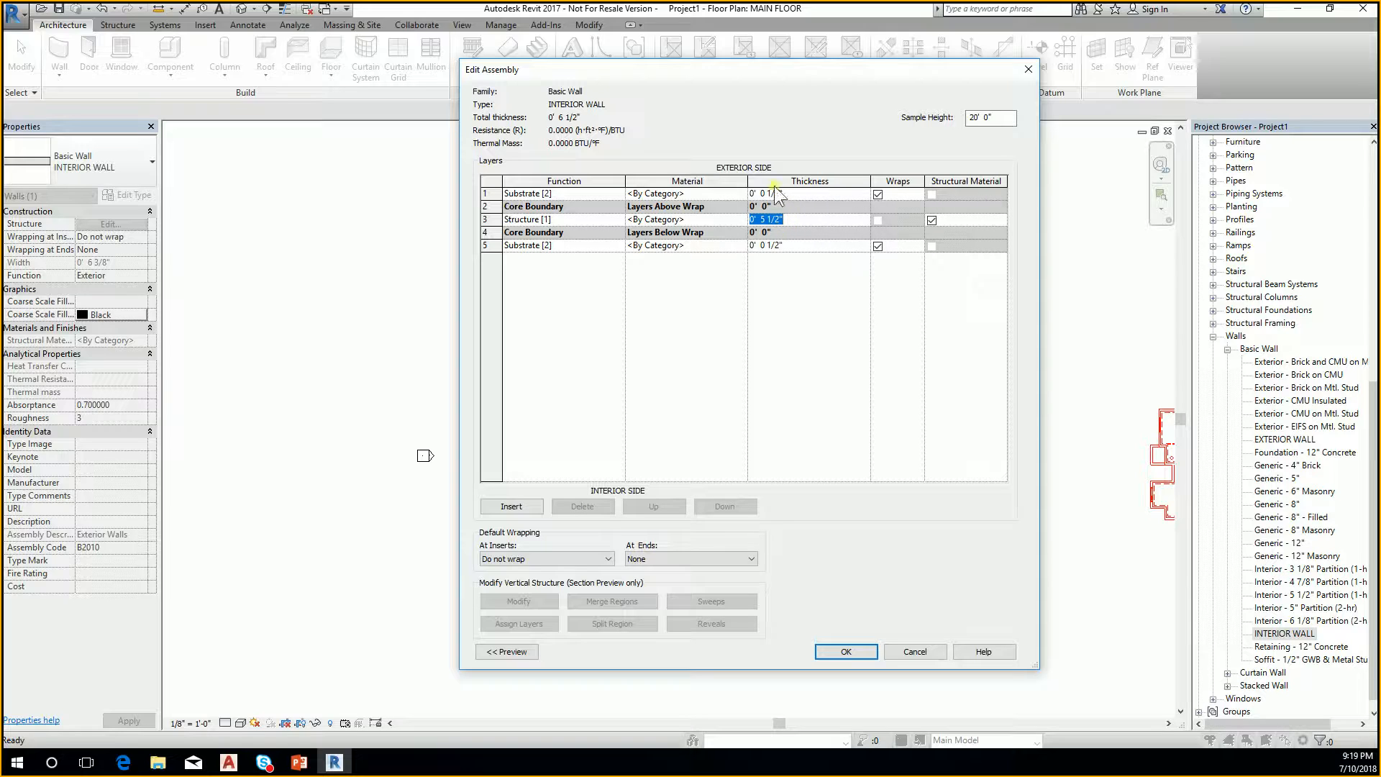
type("3.5")
key("Tab")
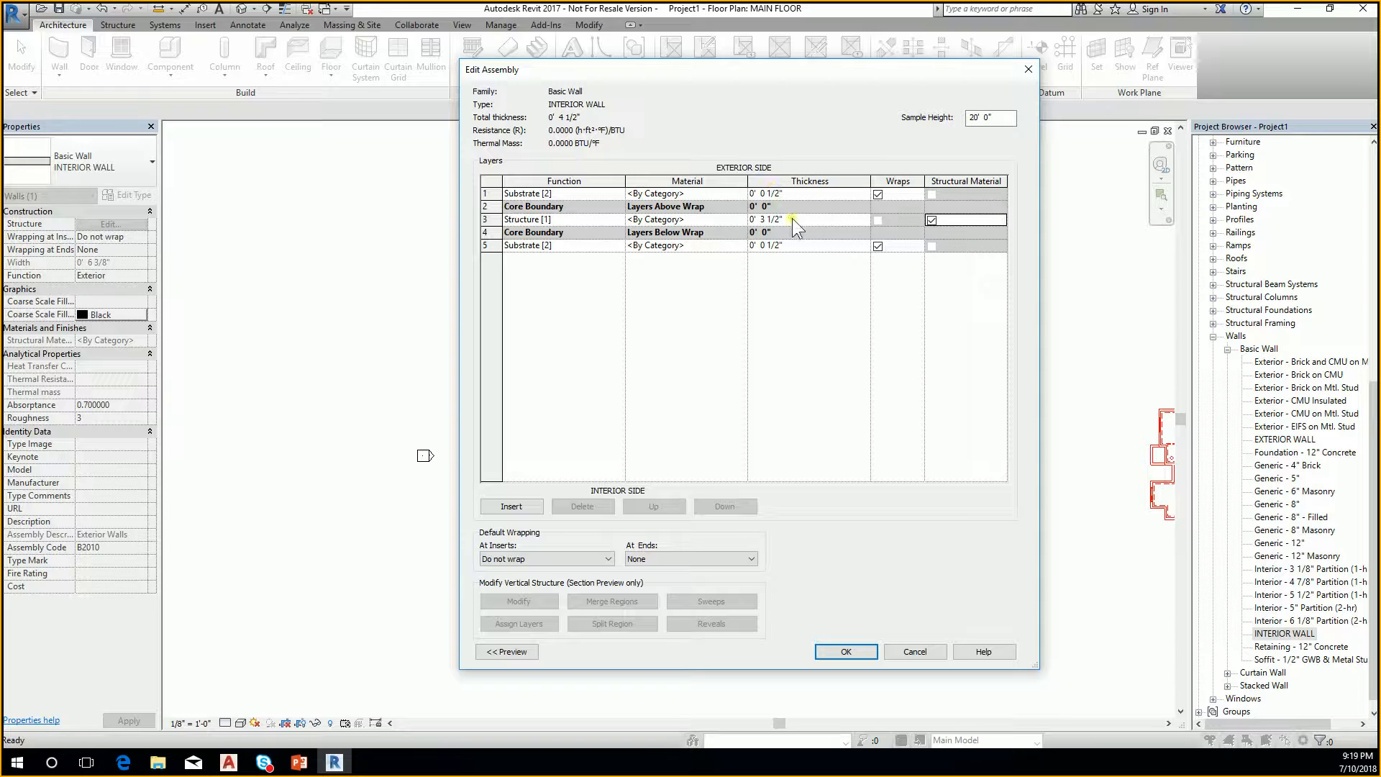
left_click(846, 652)
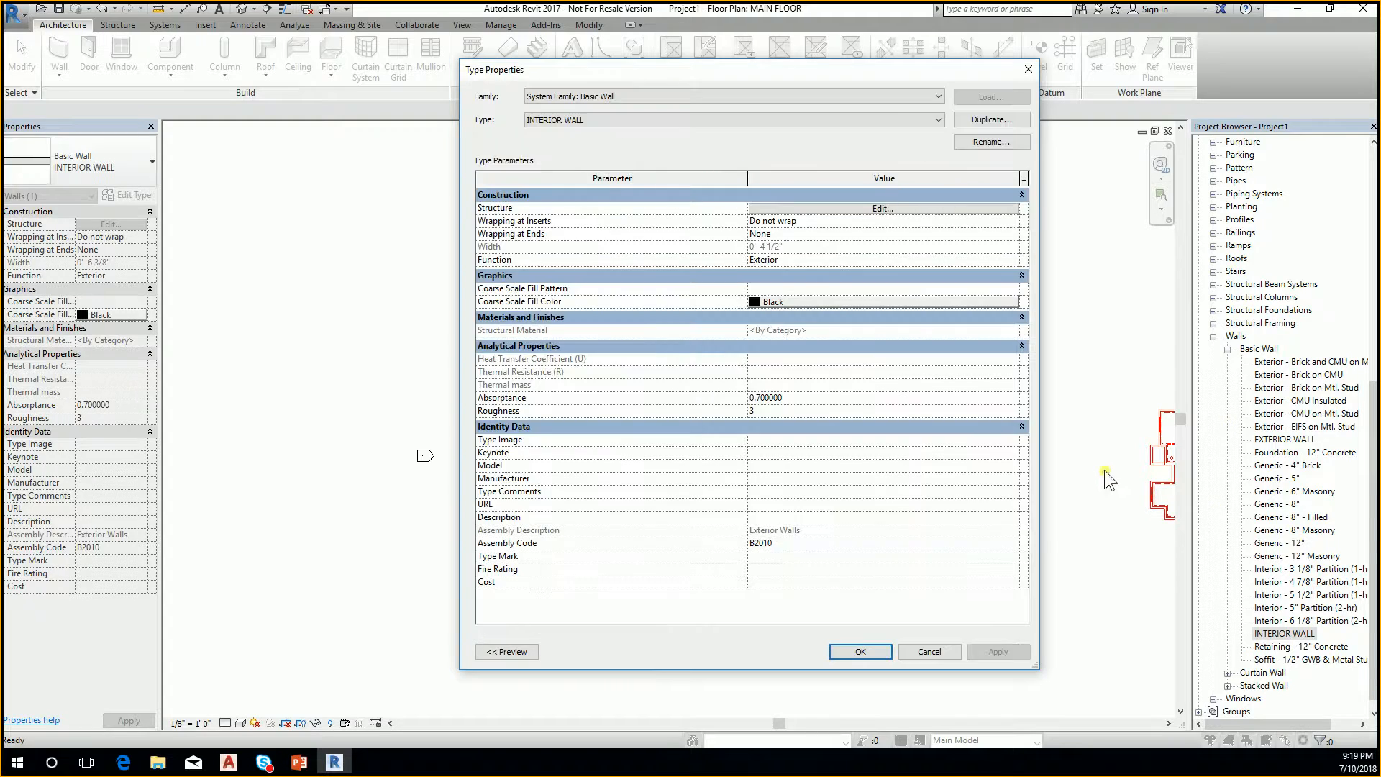
left_click(861, 651)
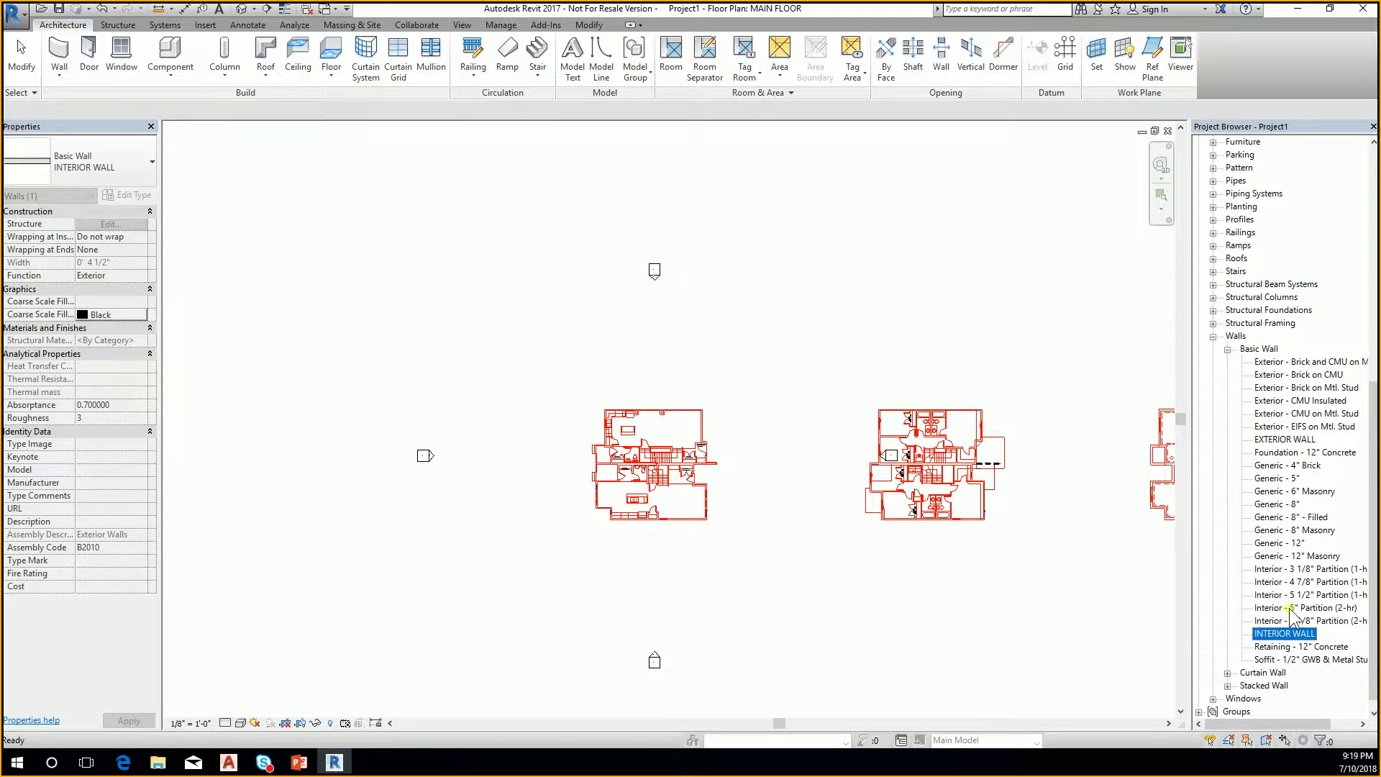
right_click(1286, 440)
left_click(1288, 634)
left_click(1292, 441)
left_click(1108, 682)
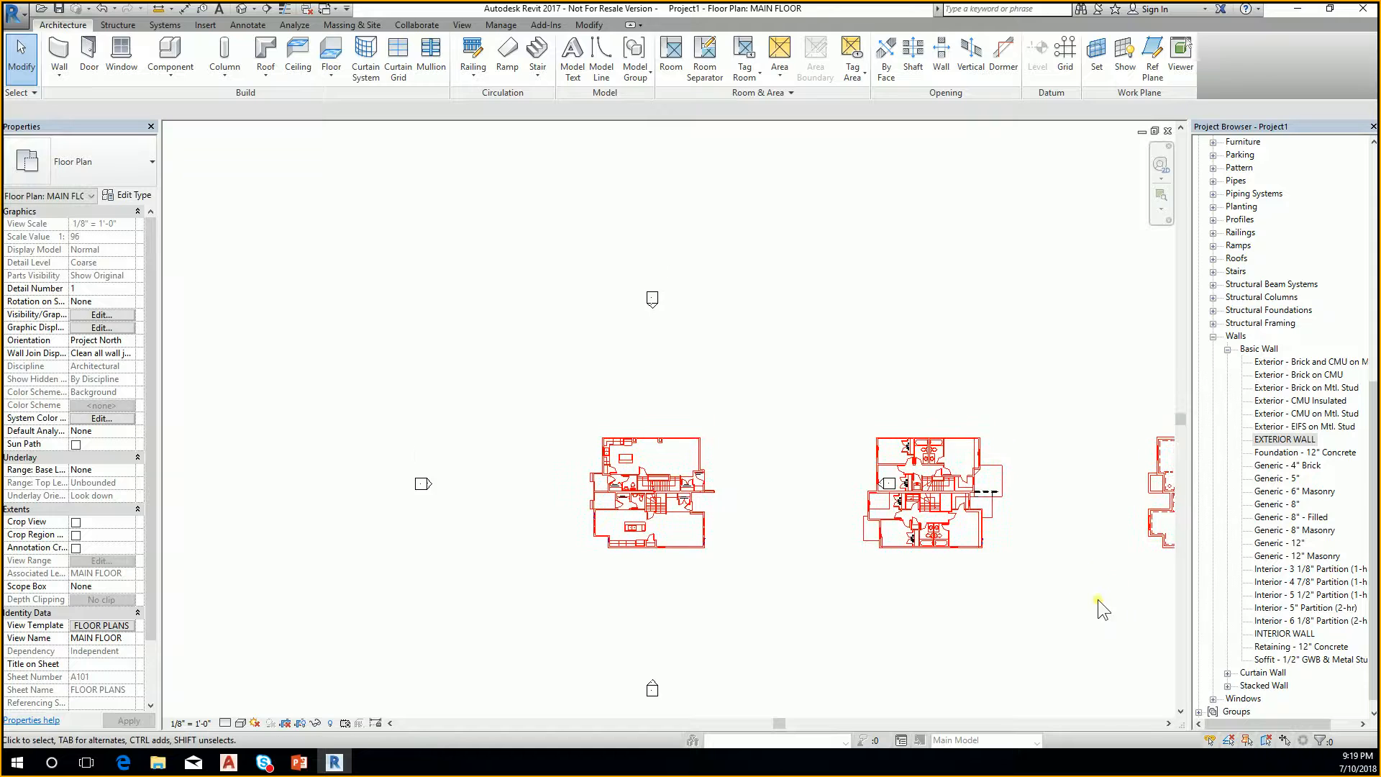
Examine the main floor layout in the imported semi-detached house drawing
scroll(1098, 598, "up", 2)
scroll(810, 511, "down", 2)
scroll(810, 510, "up", 5)
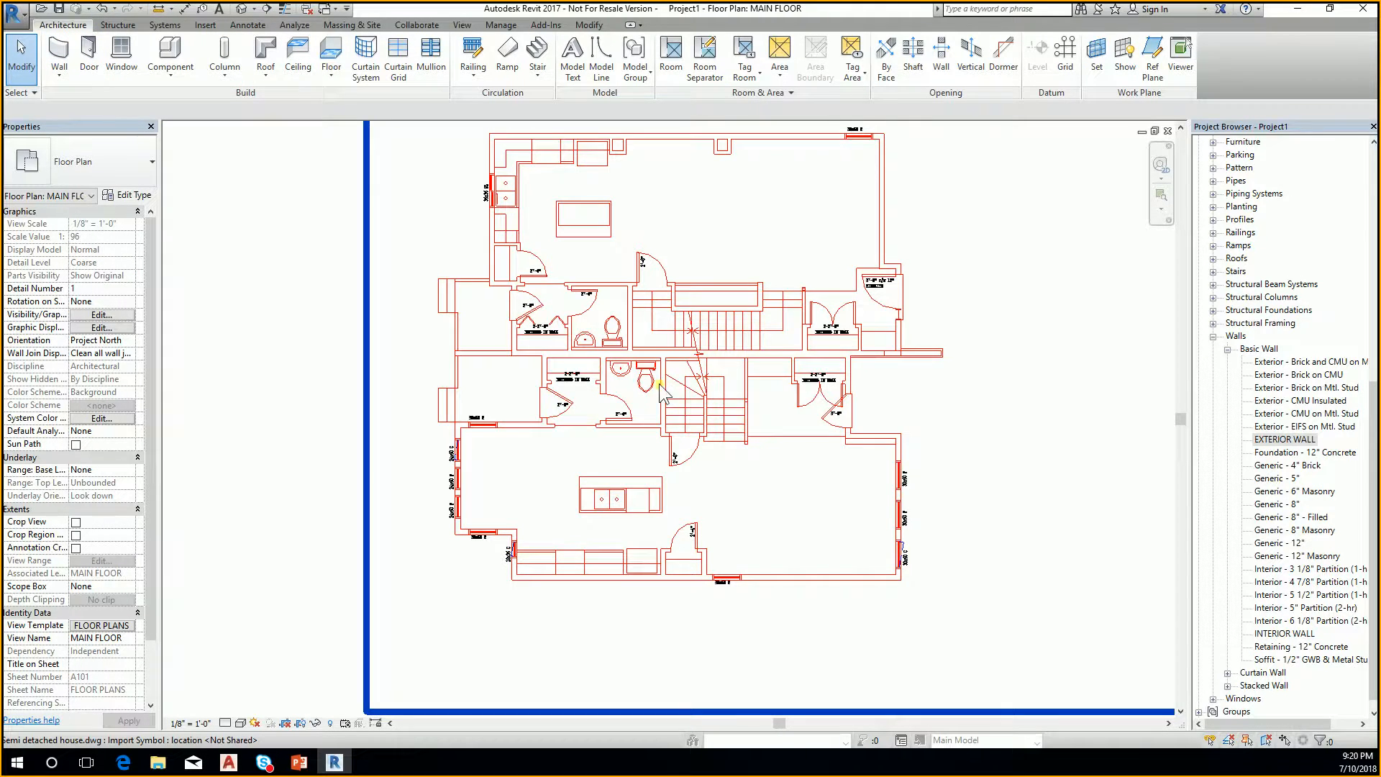
scroll(655, 388, "down", 2)
scroll(655, 388, "down", 3)
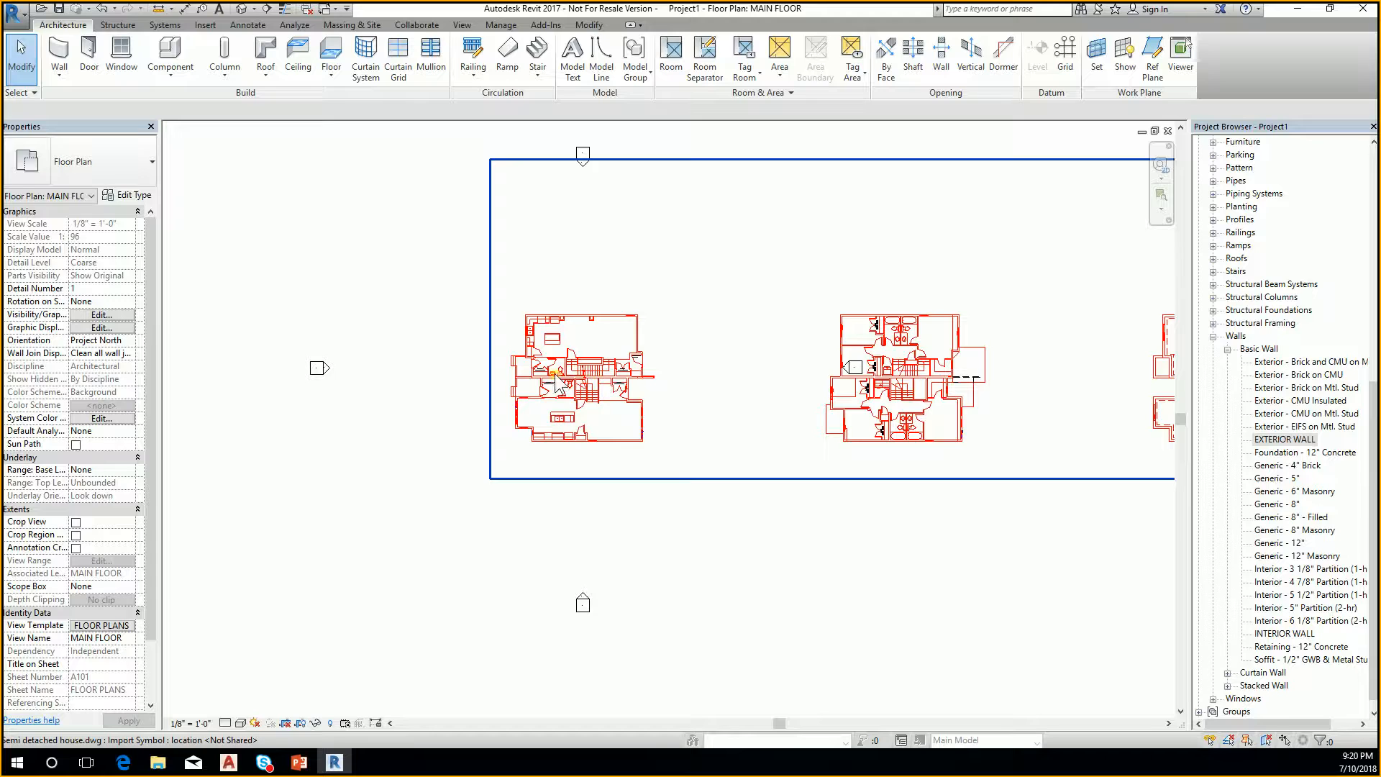
scroll(509, 363, "up", 2)
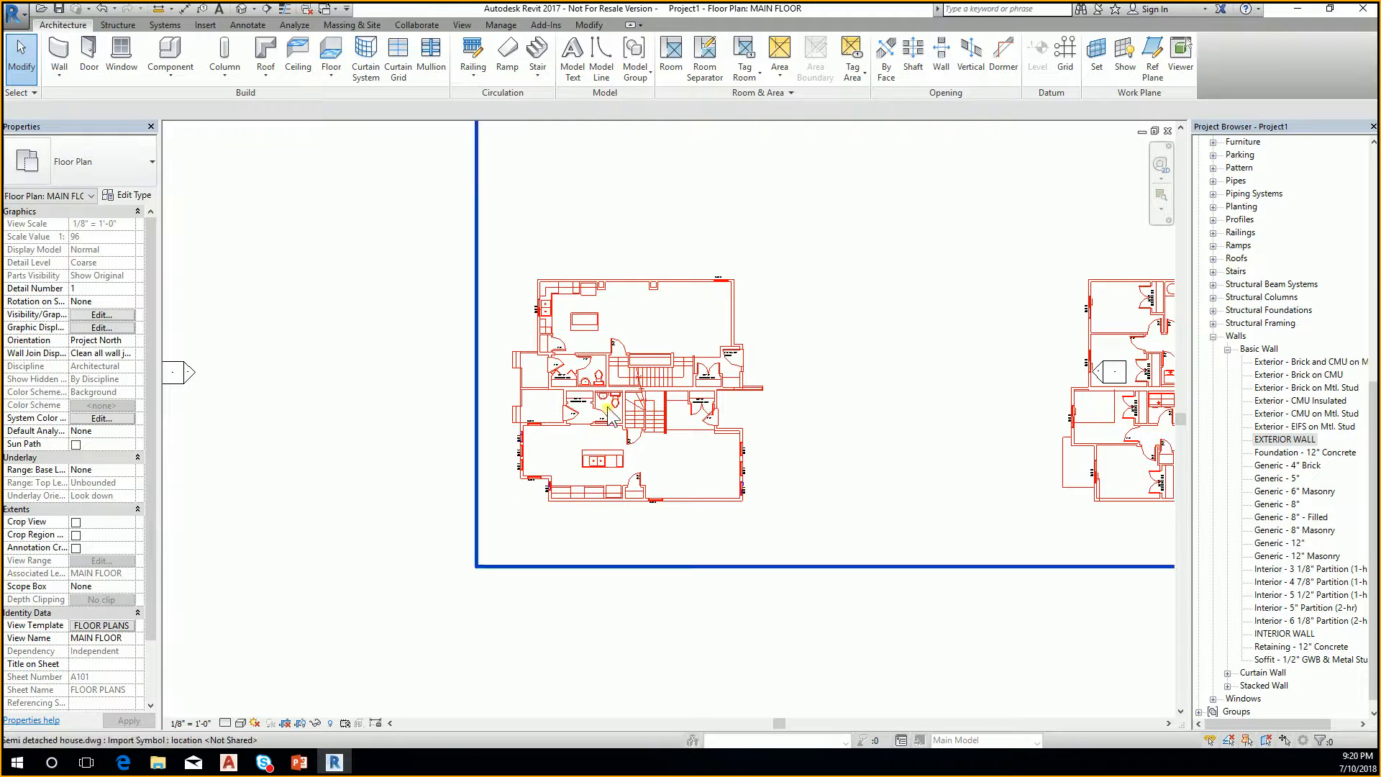
scroll(607, 407, "down", 2)
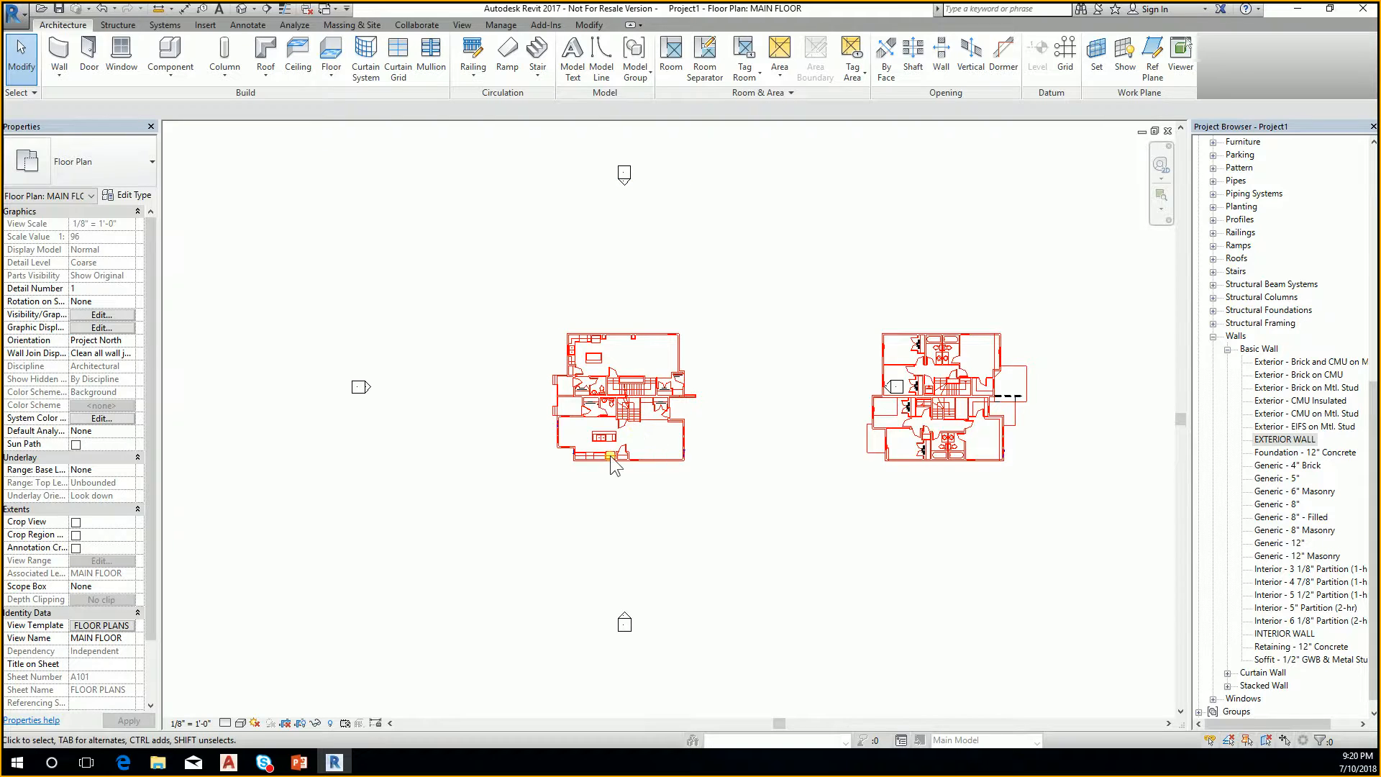
scroll(639, 431, "up", 2)
scroll(653, 441, "up", 2)
middle_click_drag(656, 440, 711, 492)
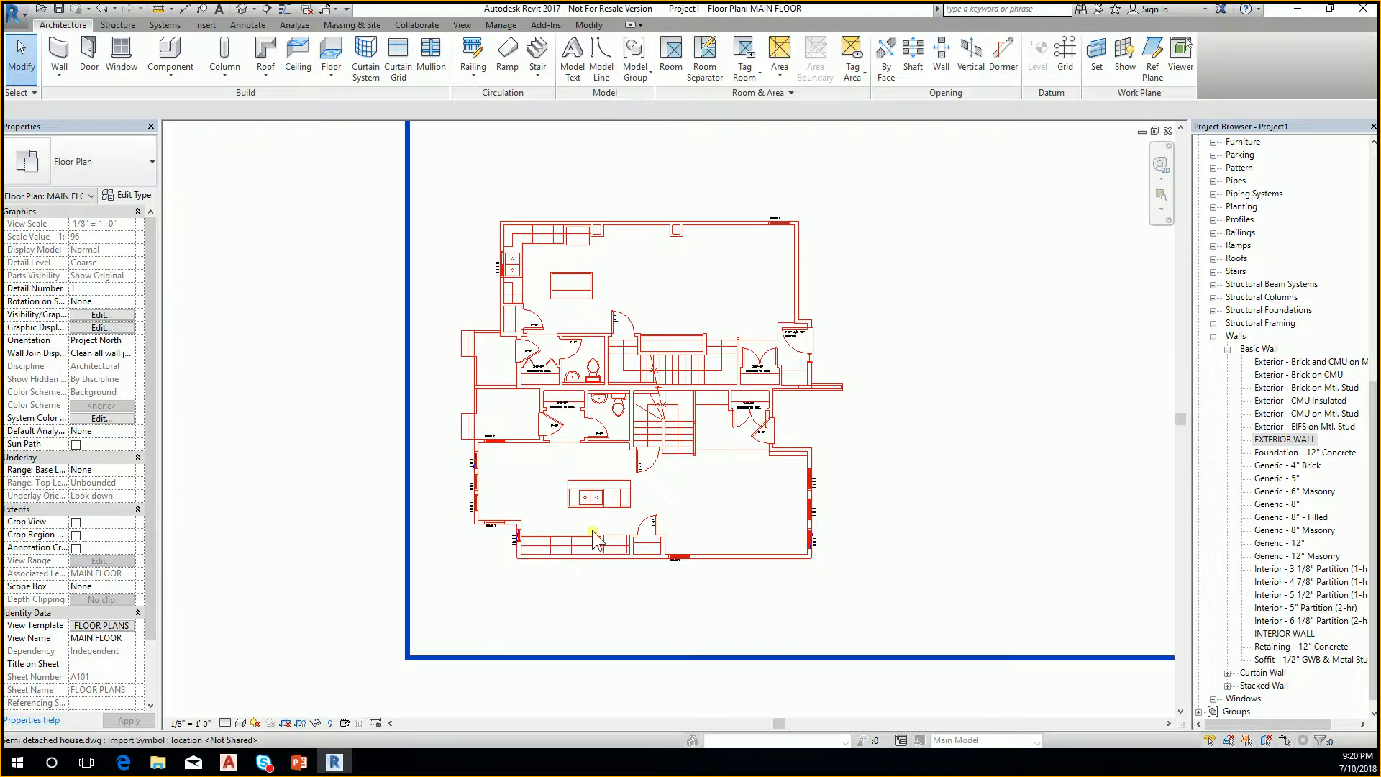
middle_click_drag(554, 474, 567, 481)
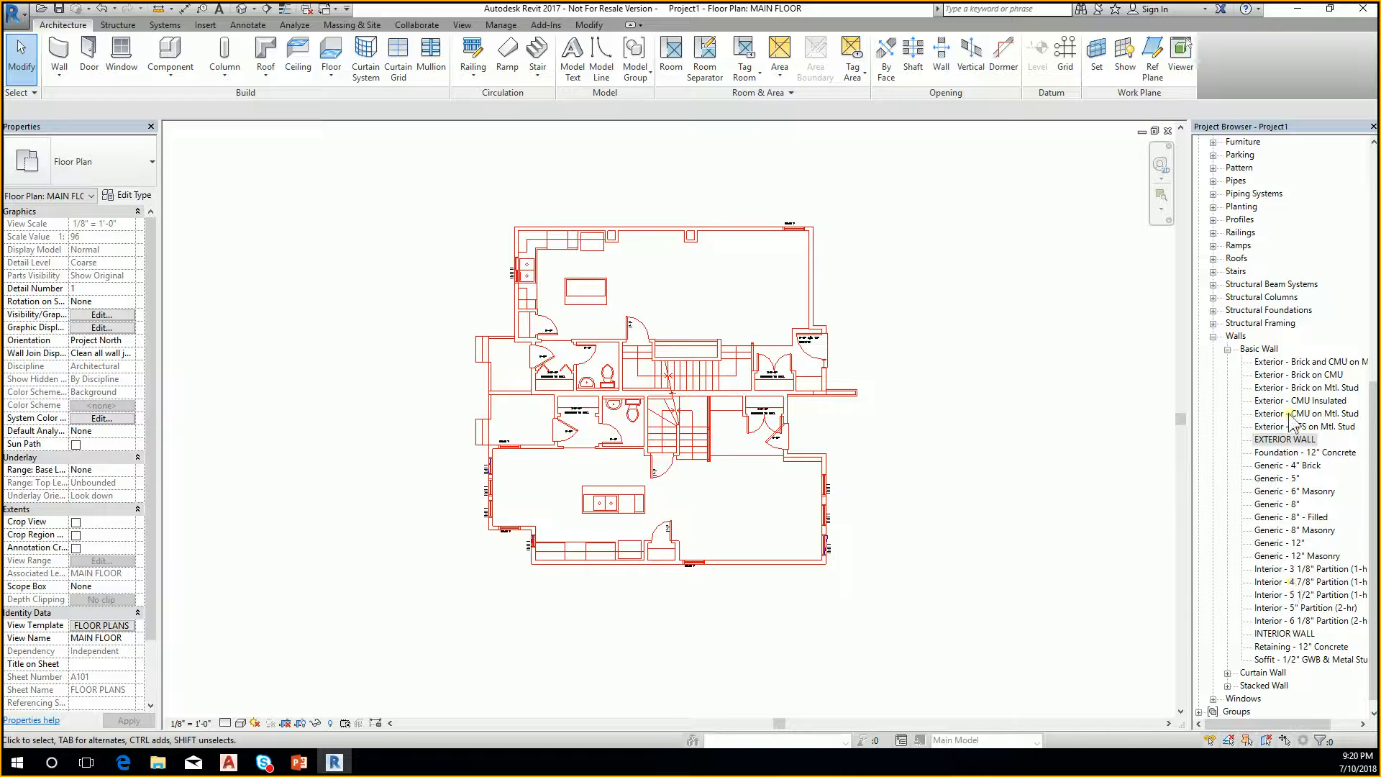
middle_click_drag(928, 517, 958, 519)
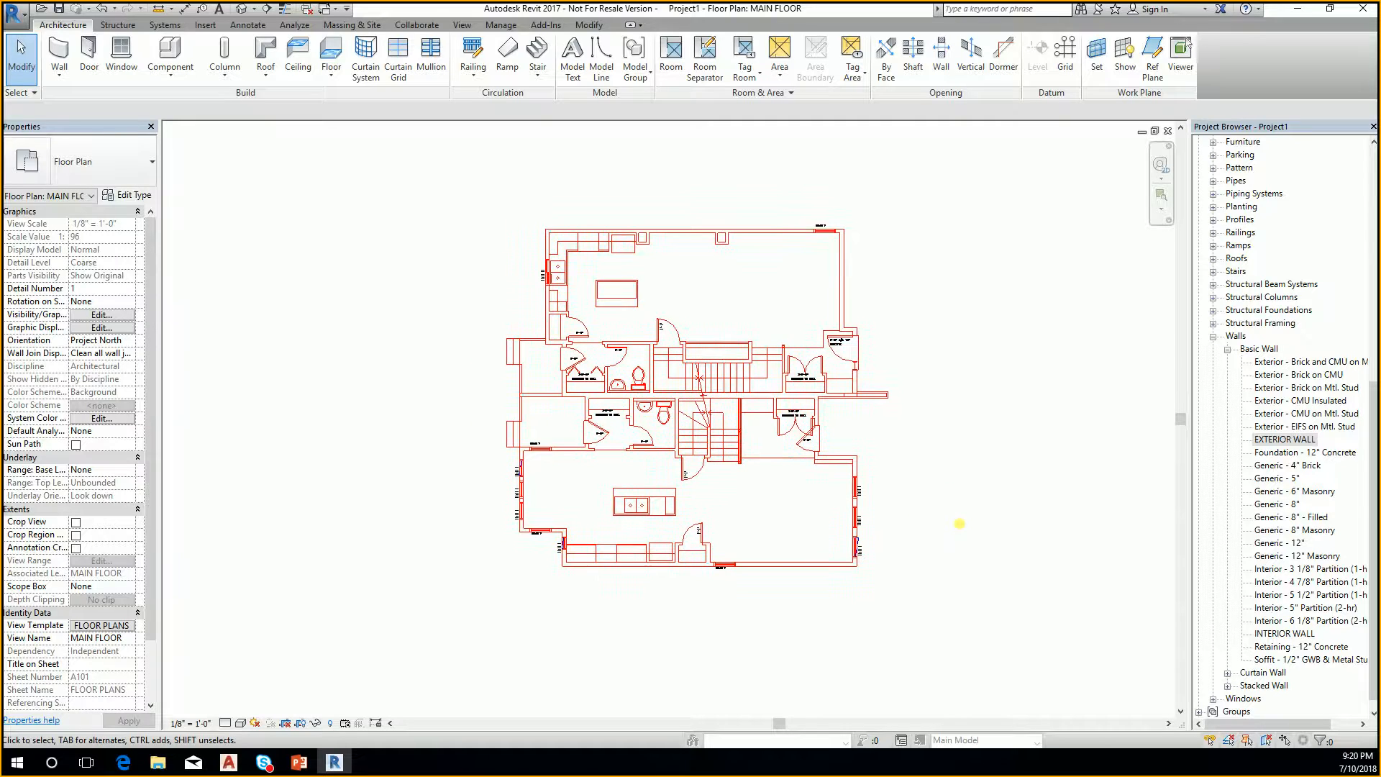
Start the Wall tool, dismiss the save reminder without saving, and choose the EXTERIOR WALL type
left_click(56, 56)
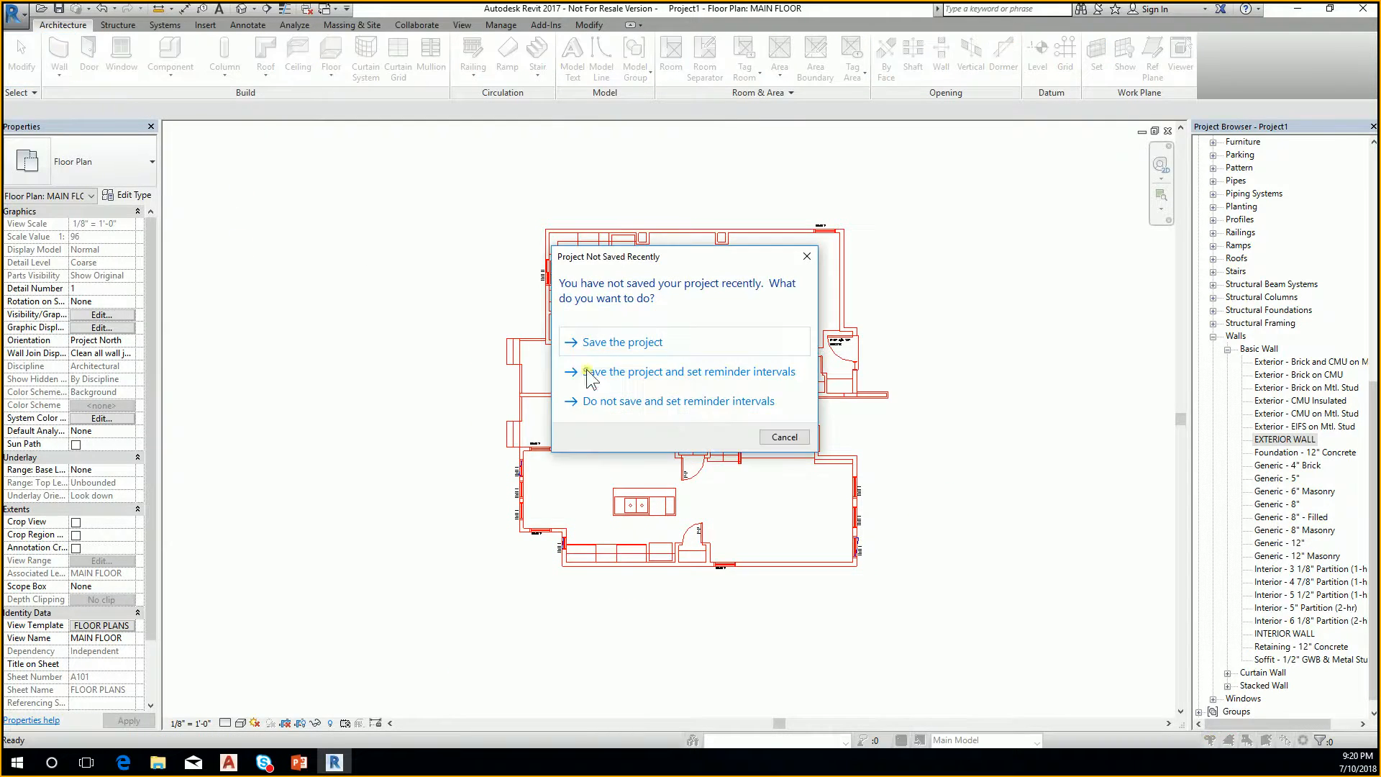
left_click(777, 433)
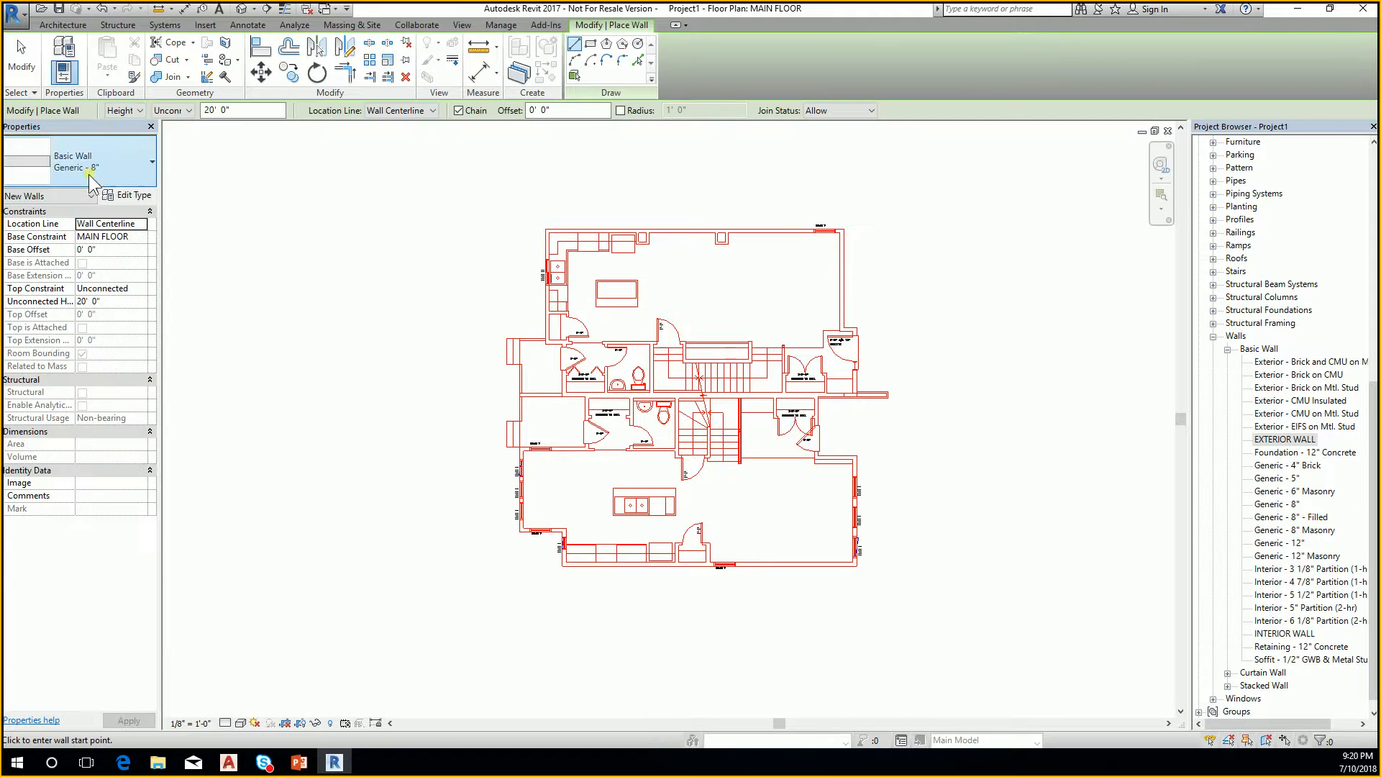
left_click(90, 167)
scroll(140, 384, "up", 4)
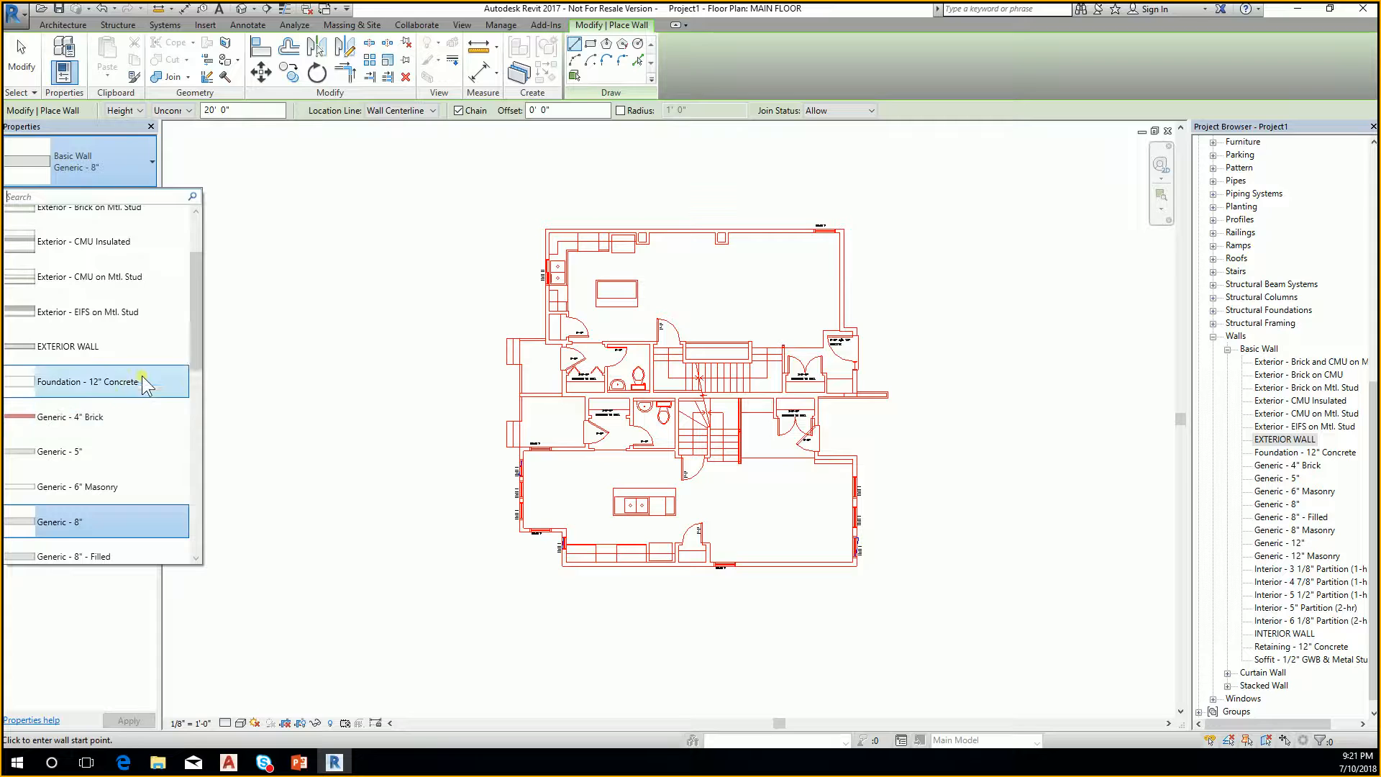
scroll(137, 400, "down", 2)
scroll(115, 416, "up", 1)
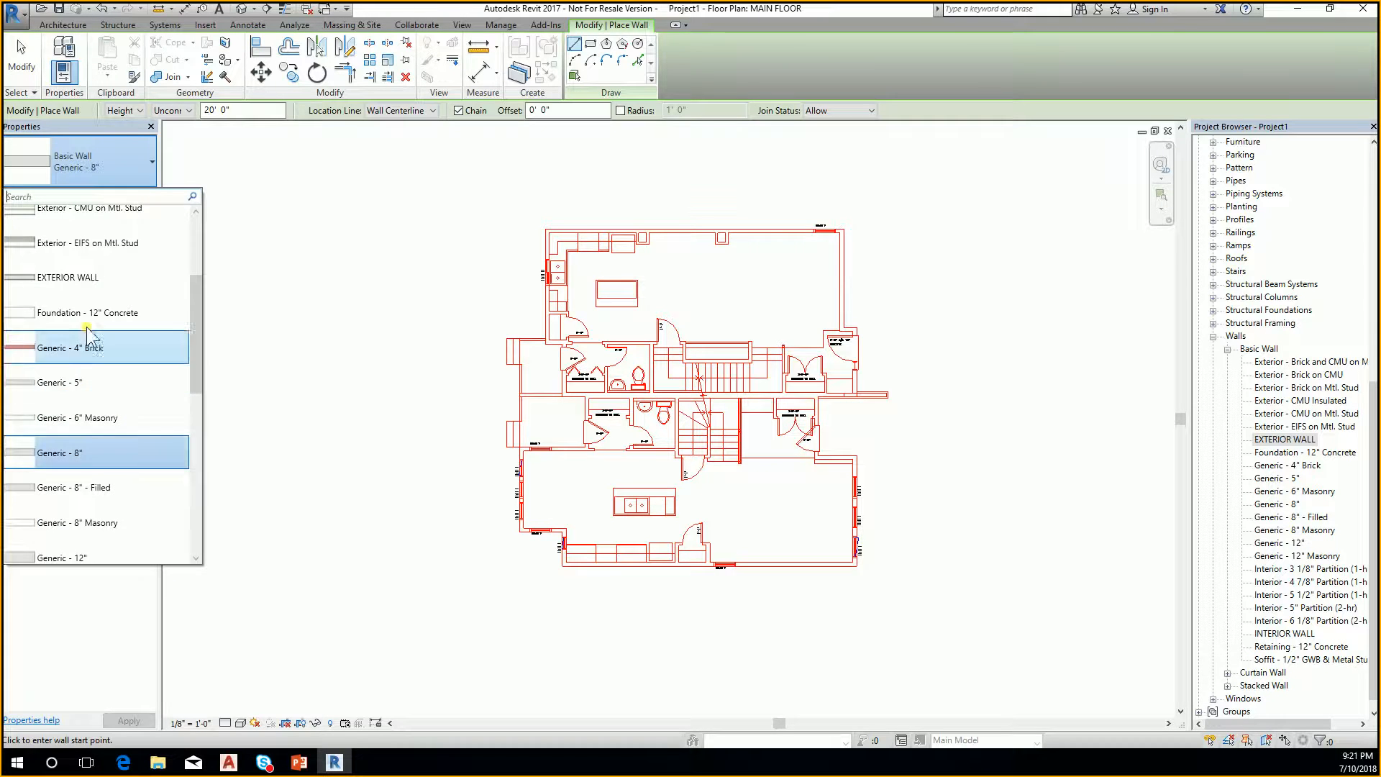
left_click(96, 283)
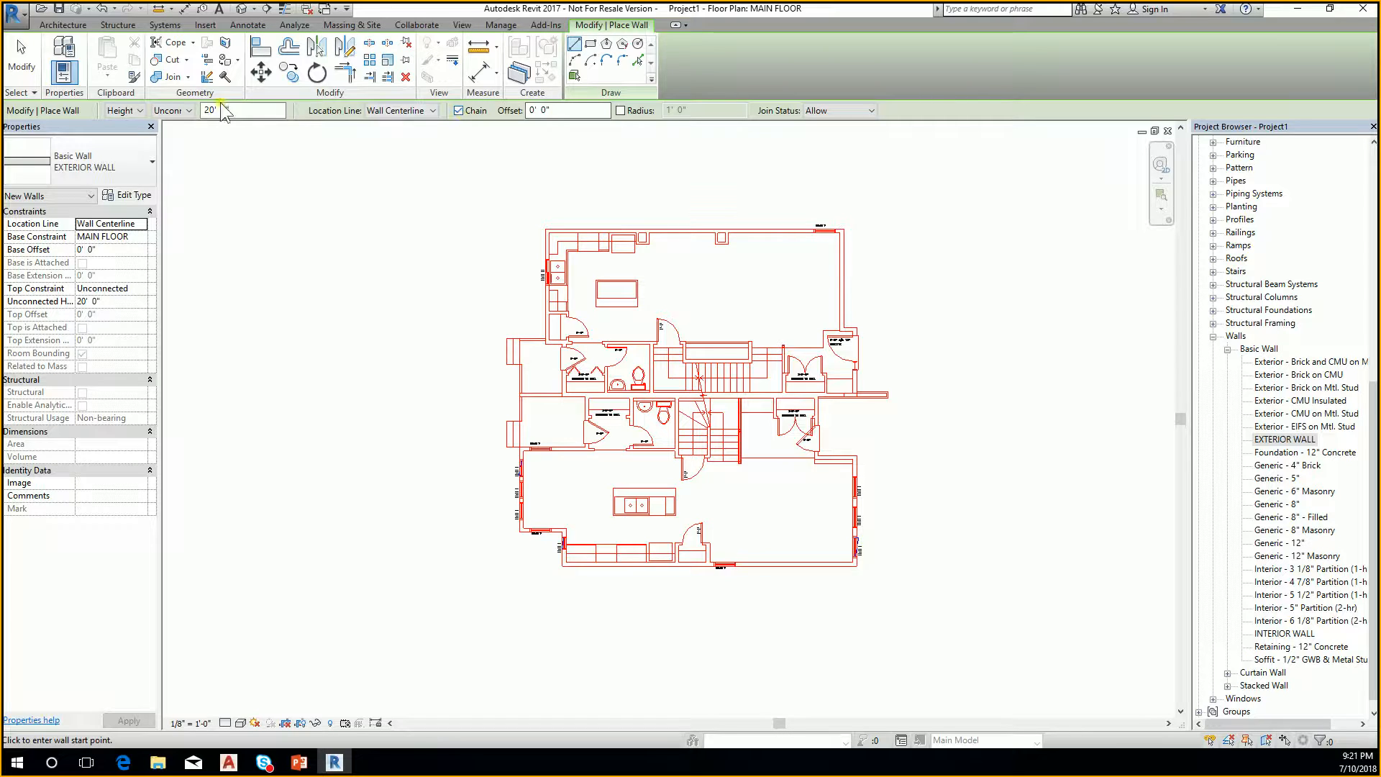
Constrain the new walls from a MAIN FLOOR base up to level UPPER FLOOR
left_click(141, 236)
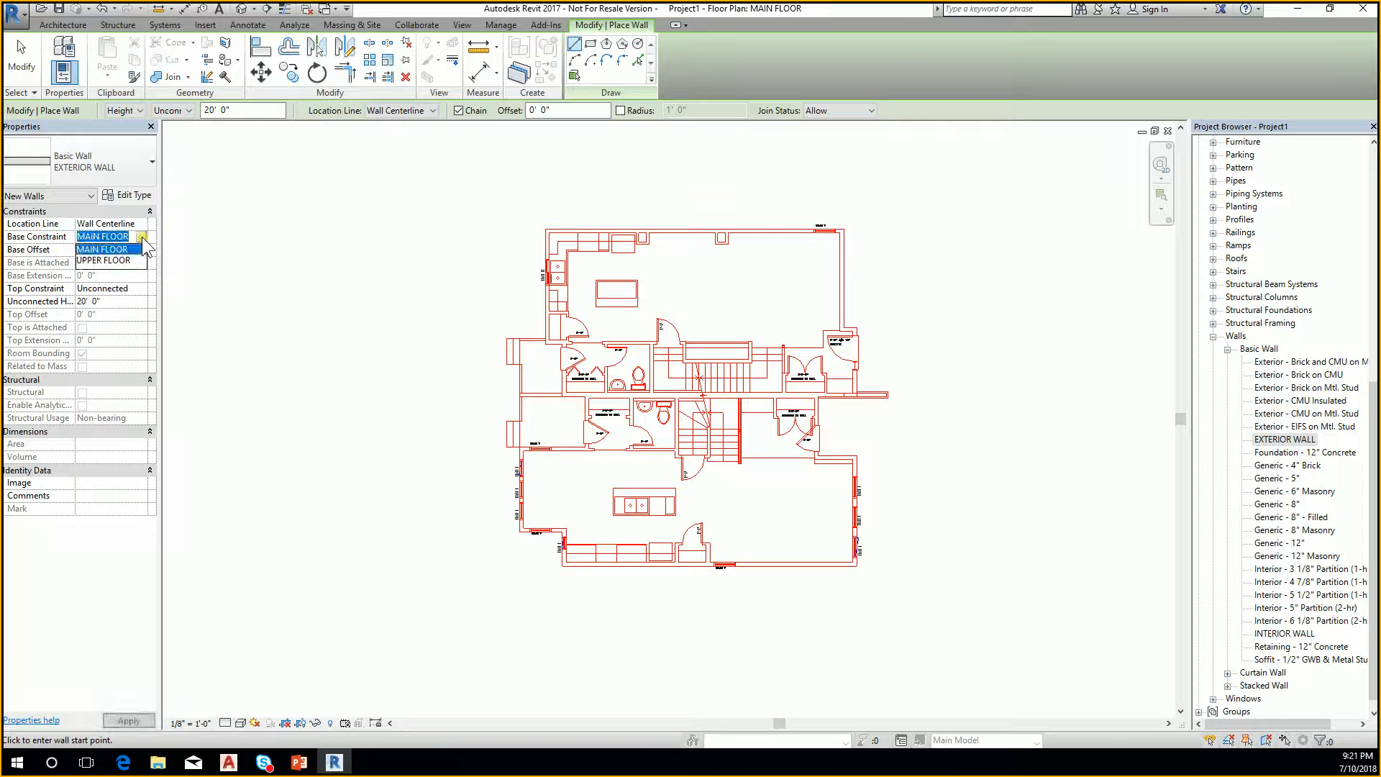
left_click(137, 247)
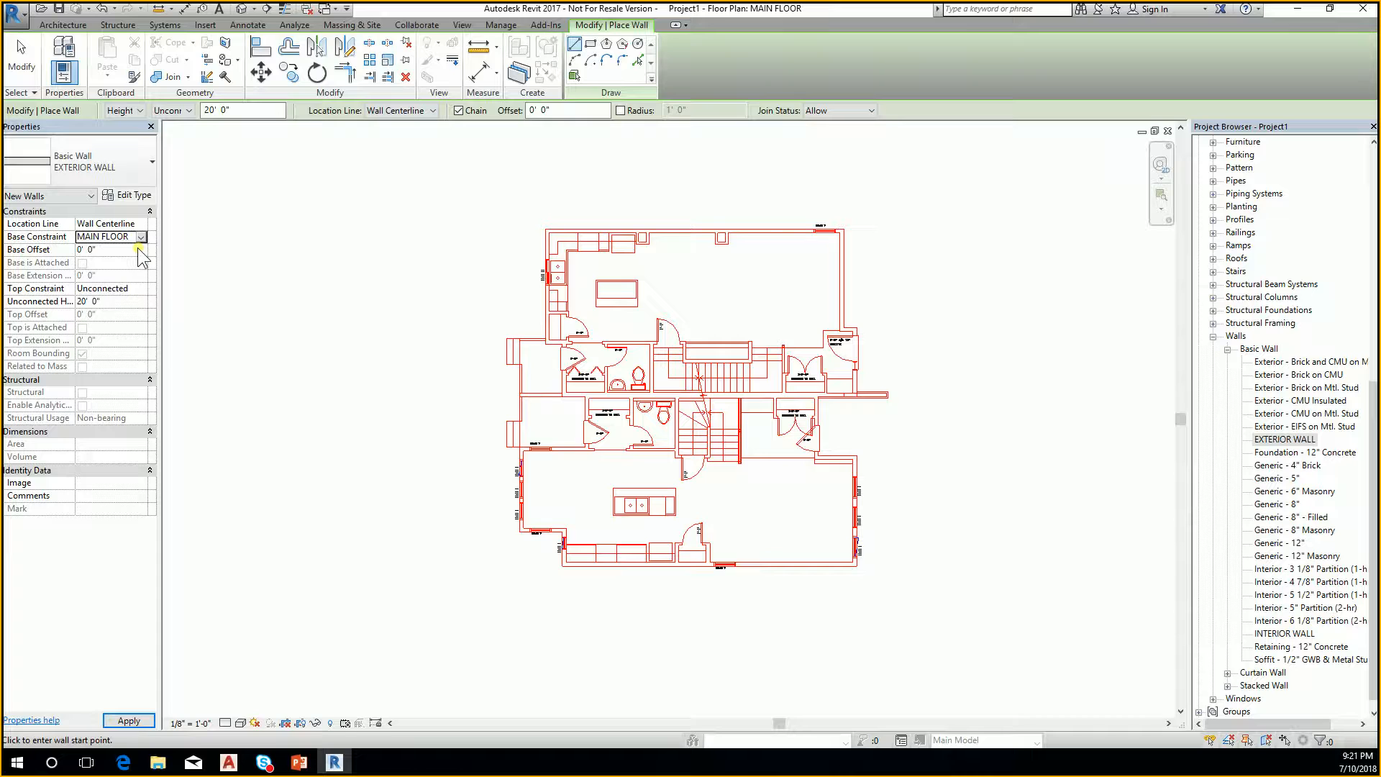
left_click(139, 289)
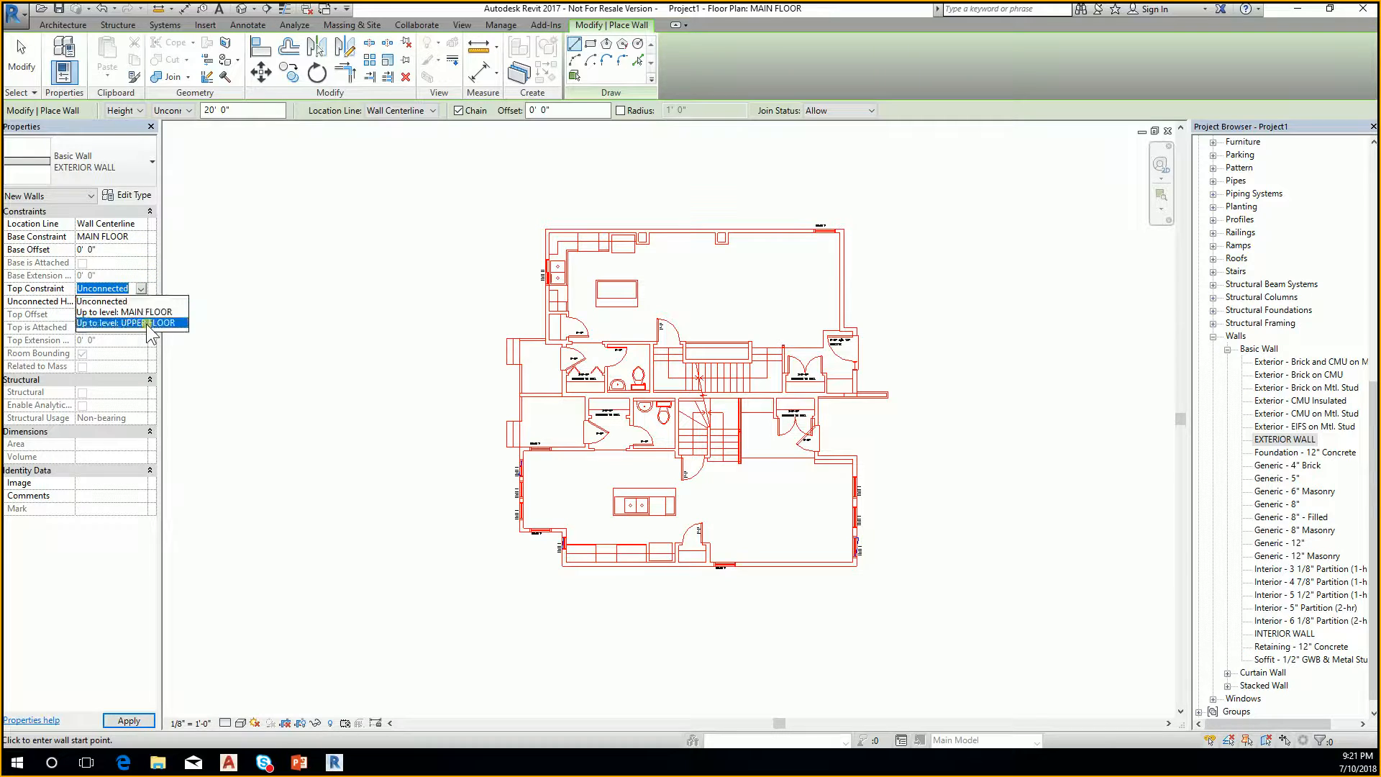
left_click(147, 323)
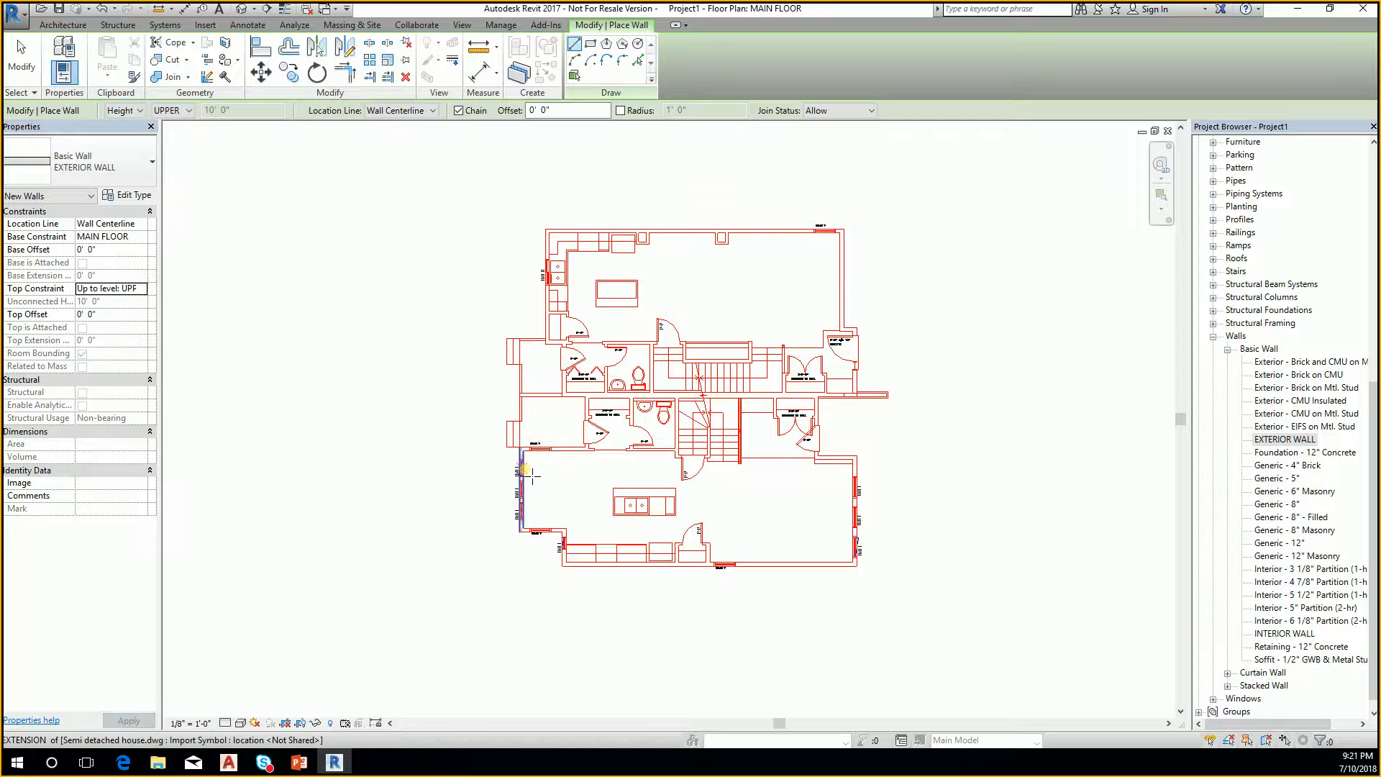
Set the new walls' location line to Core Face: Exterior
scroll(529, 470, "up", 2)
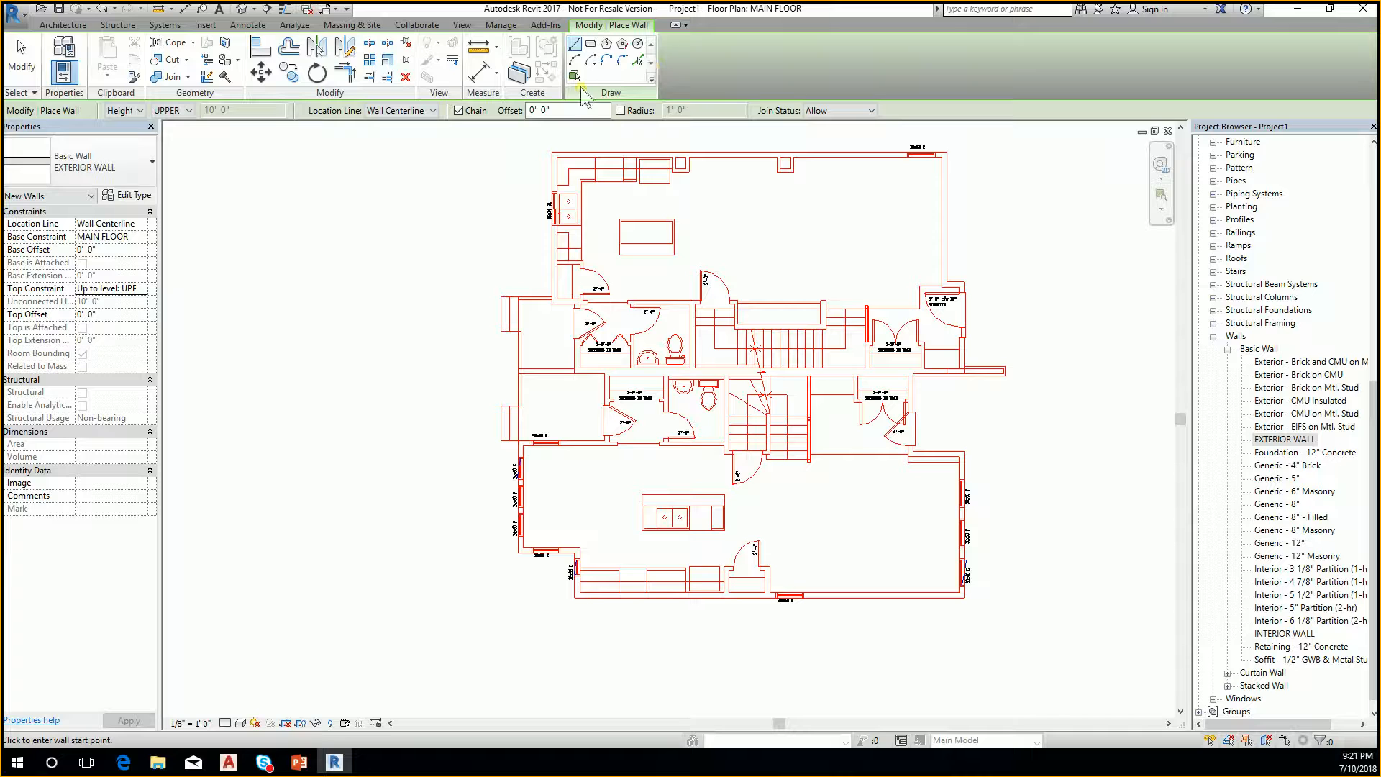
left_click(148, 225)
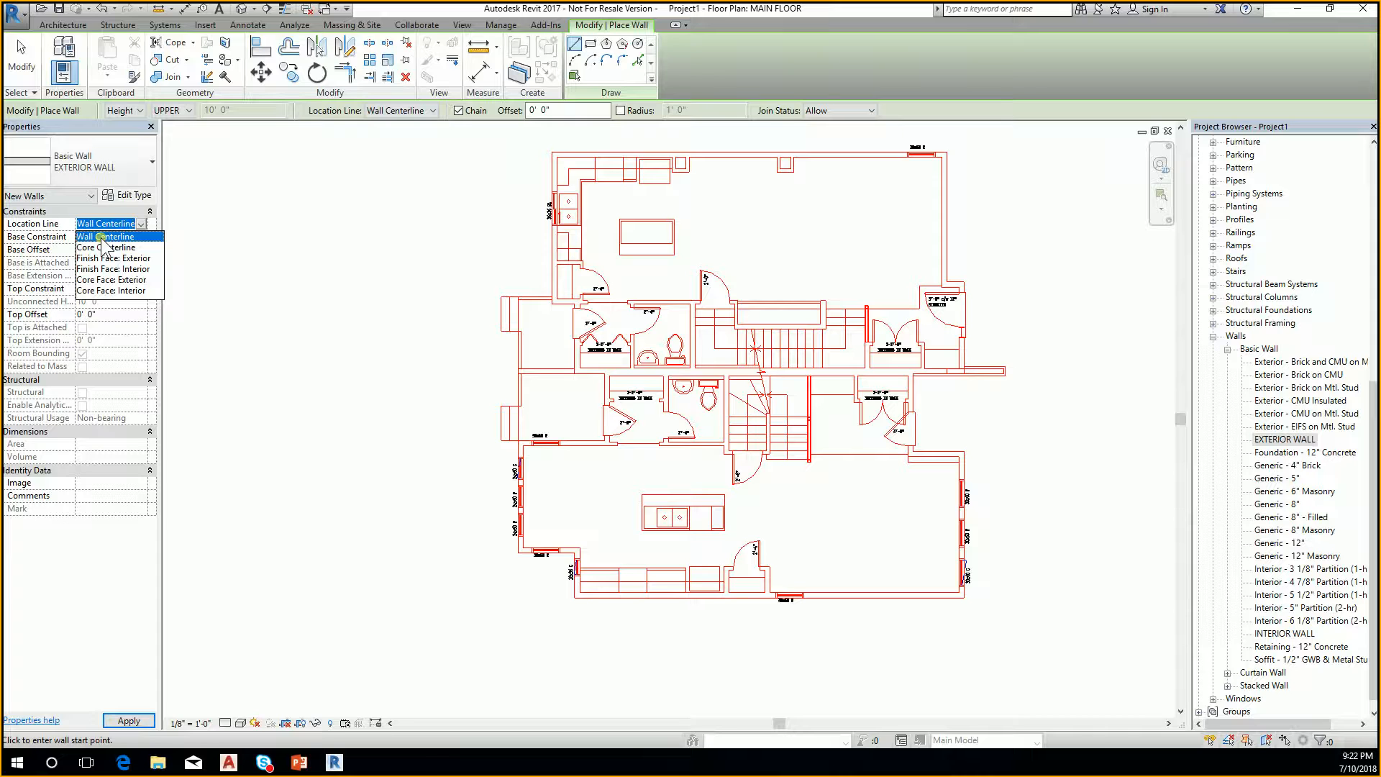
left_click(111, 279)
scroll(538, 533, "up", 4)
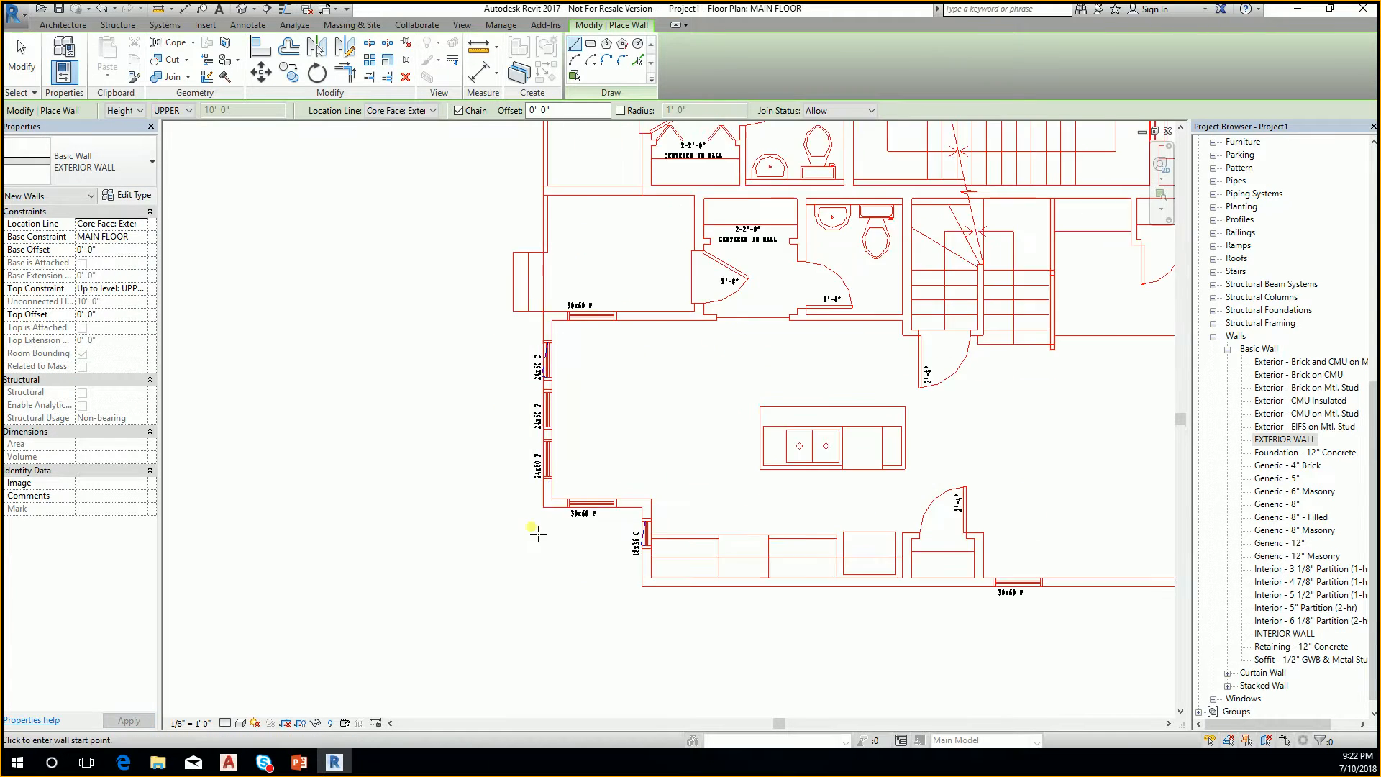
scroll(537, 533, "up", 8)
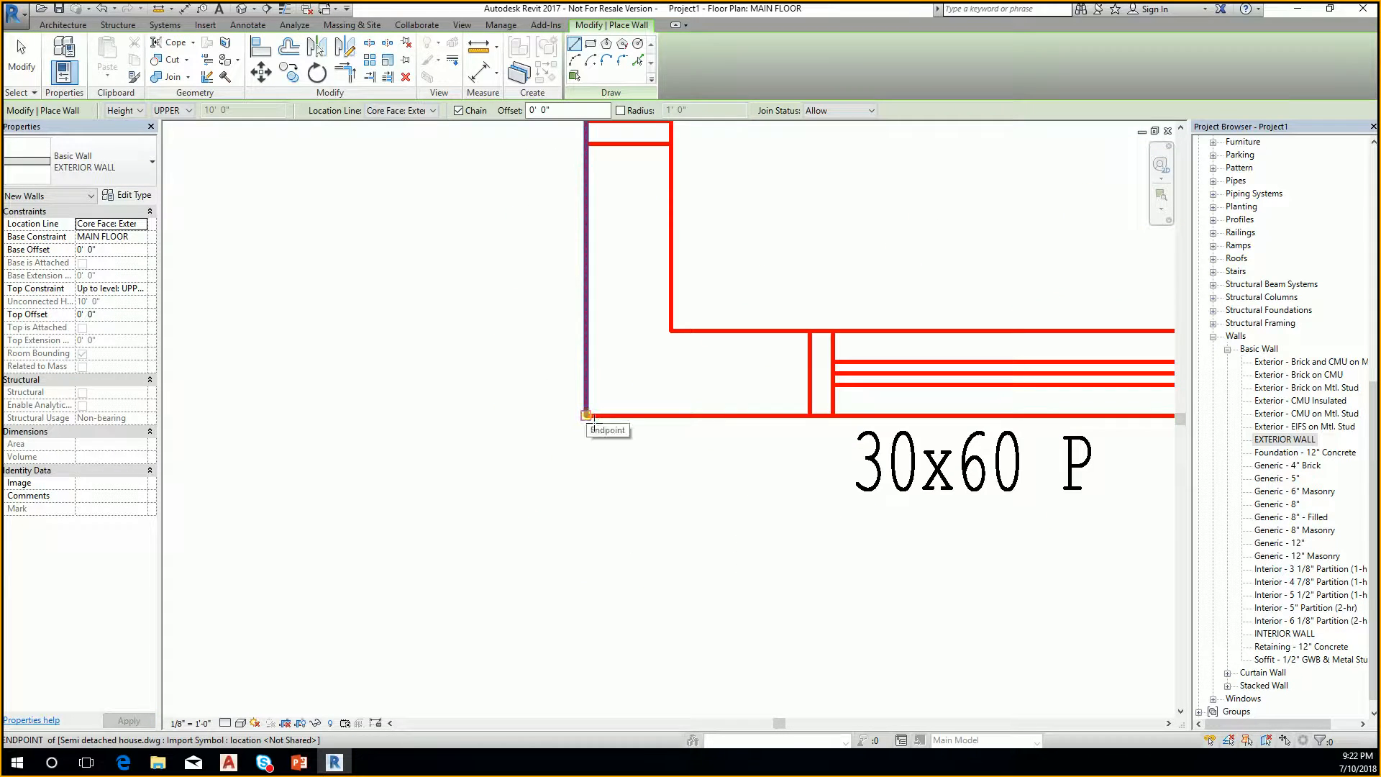
left_click(587, 416)
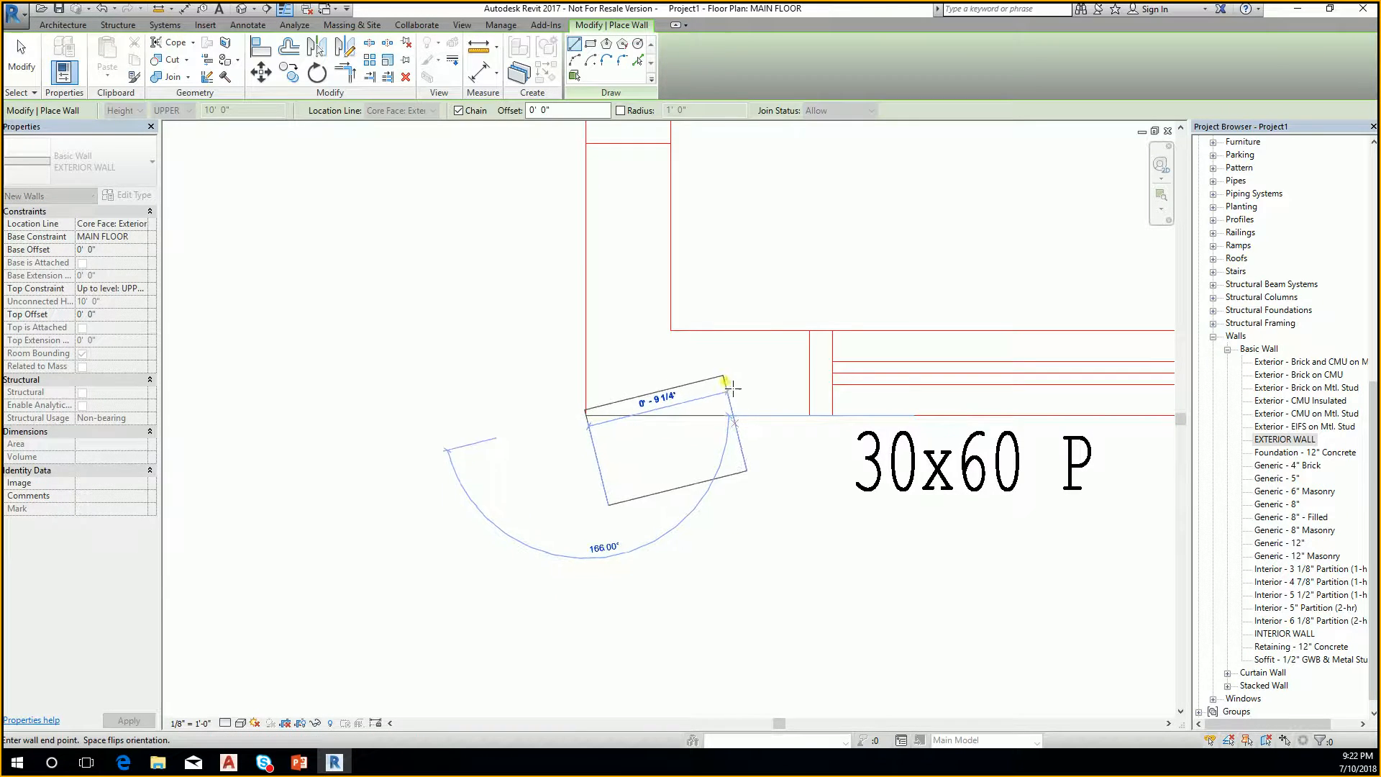
scroll(729, 425, "up", 3)
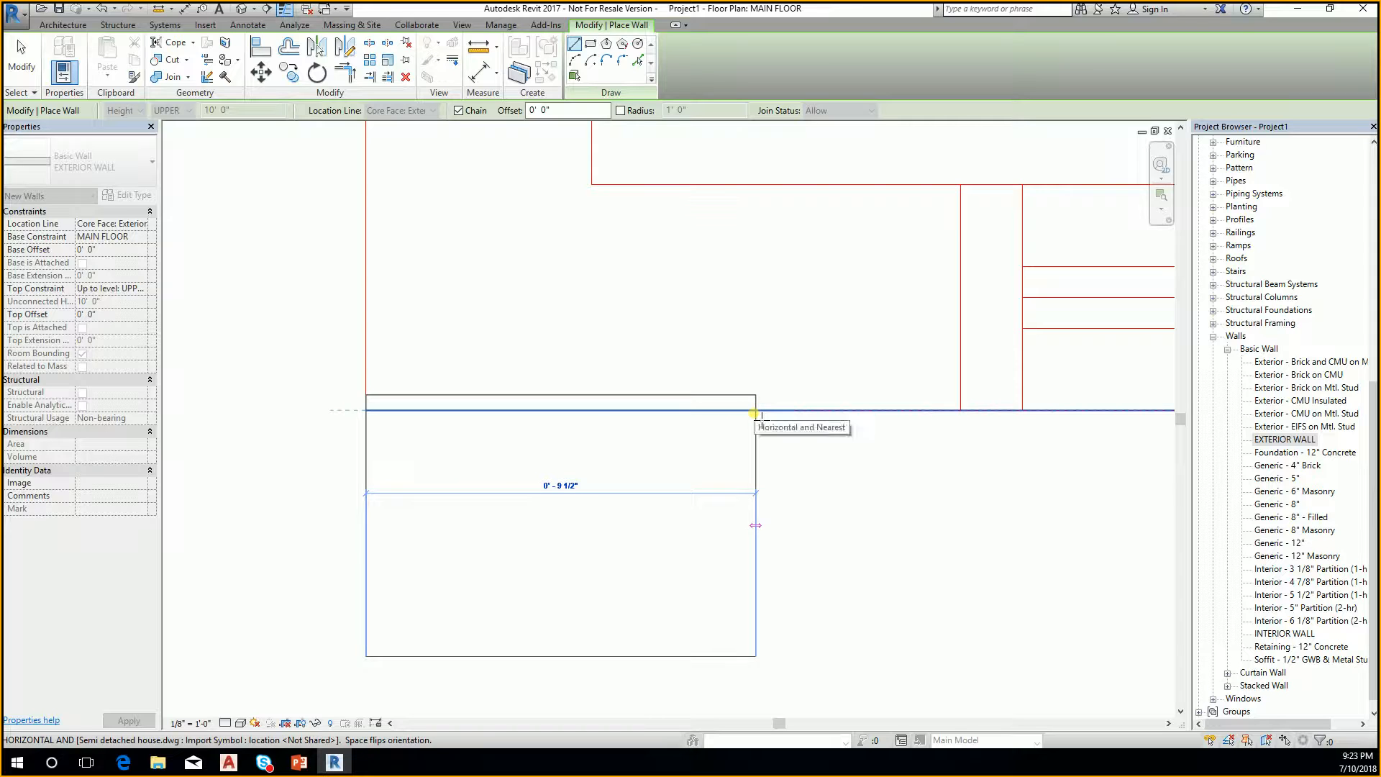
scroll(756, 414, "down", 3)
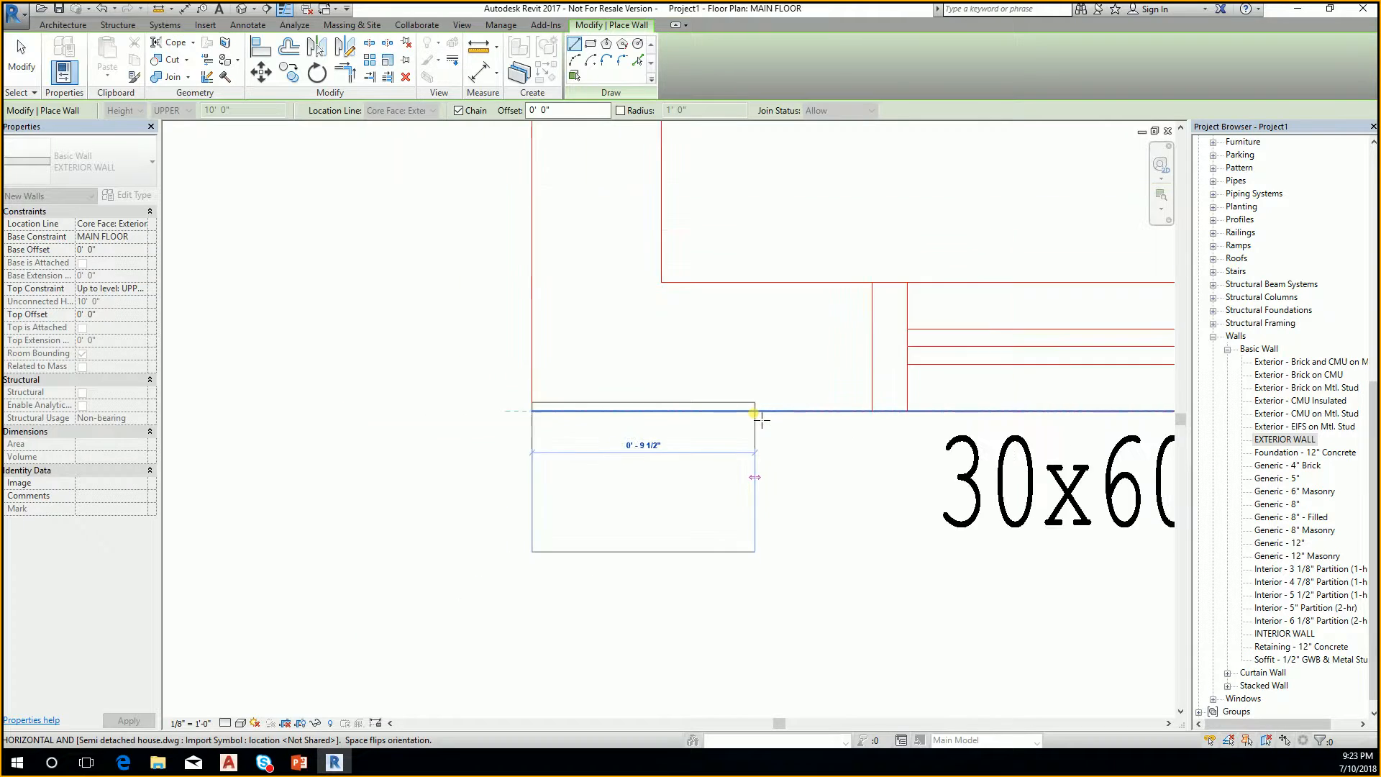
key("Escape")
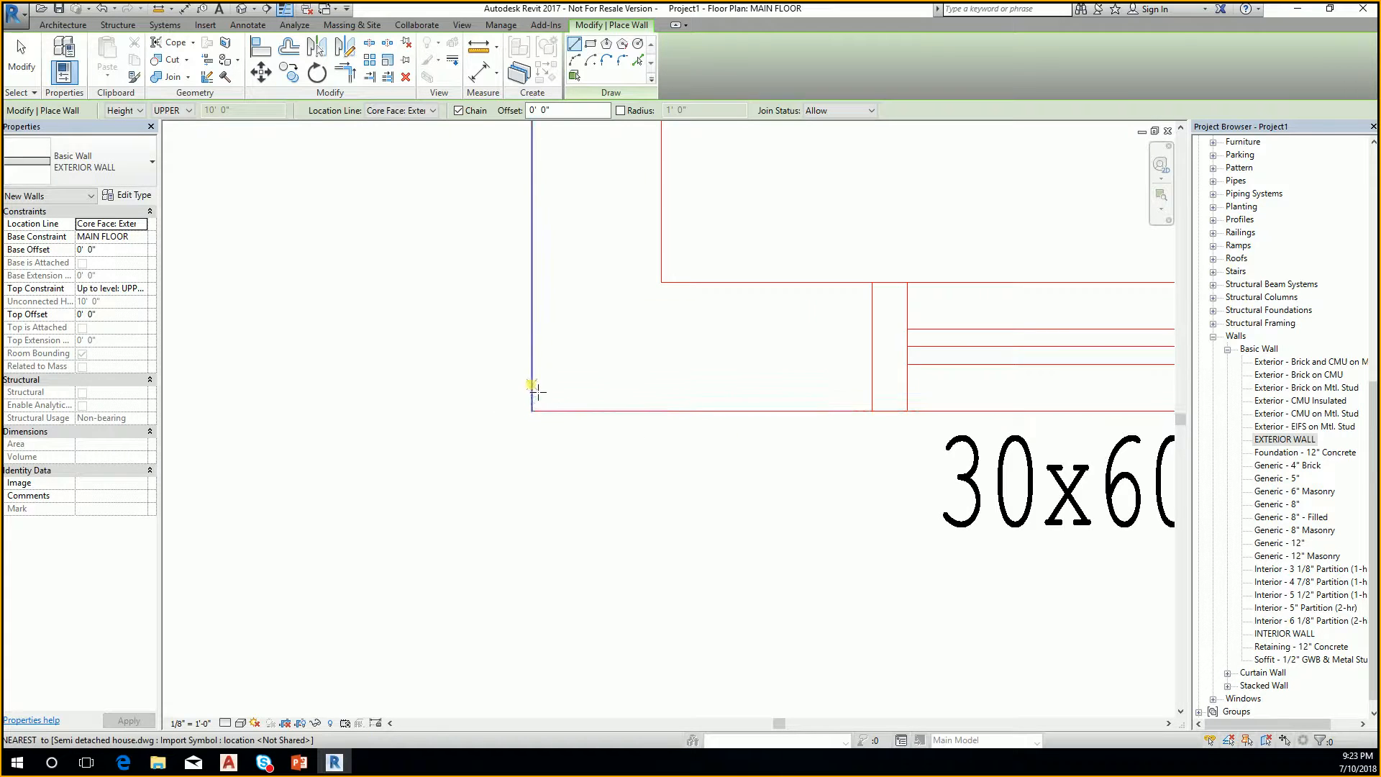
Change the new exterior walls' location line to Finish Face: Exterior
scroll(530, 392, "down", 2)
scroll(507, 380, "up", 1)
scroll(495, 345, "up", 1)
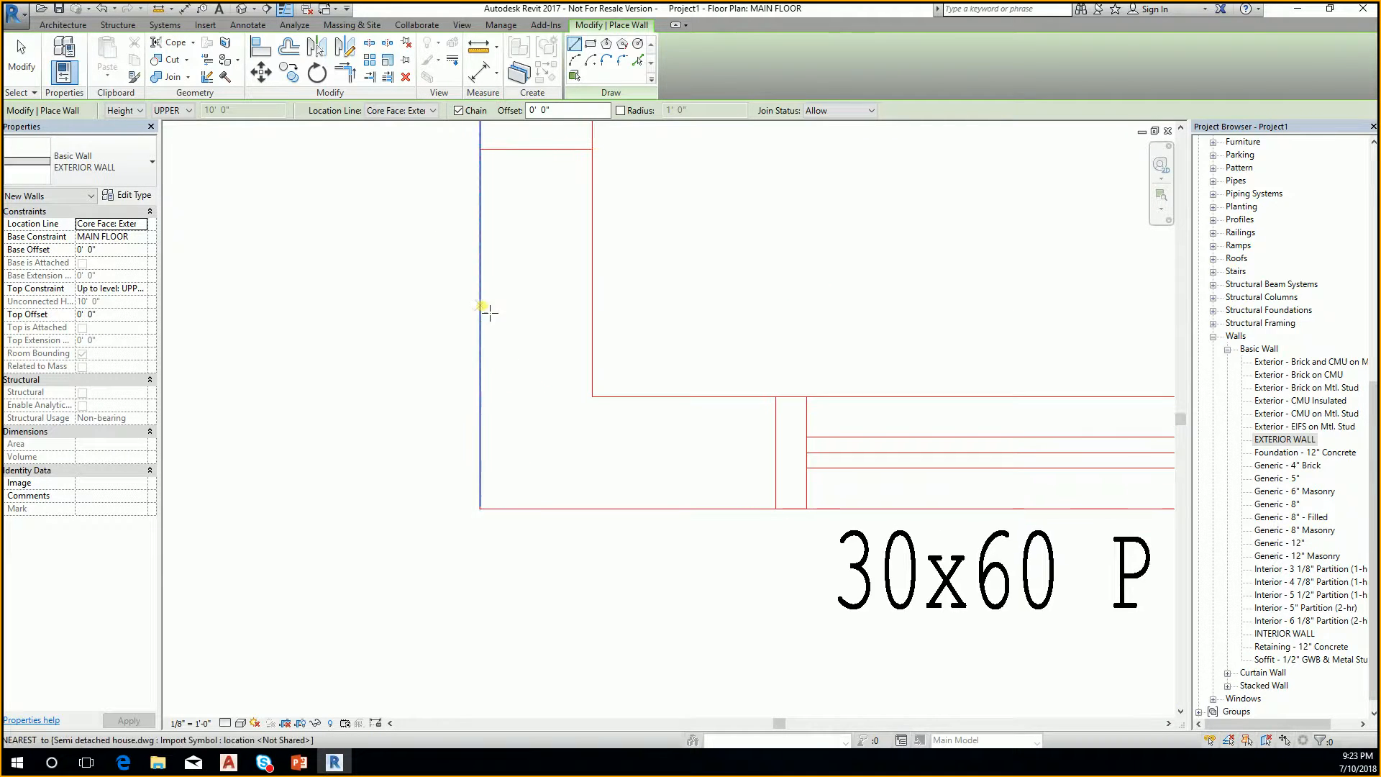
scroll(547, 503, "down", 3)
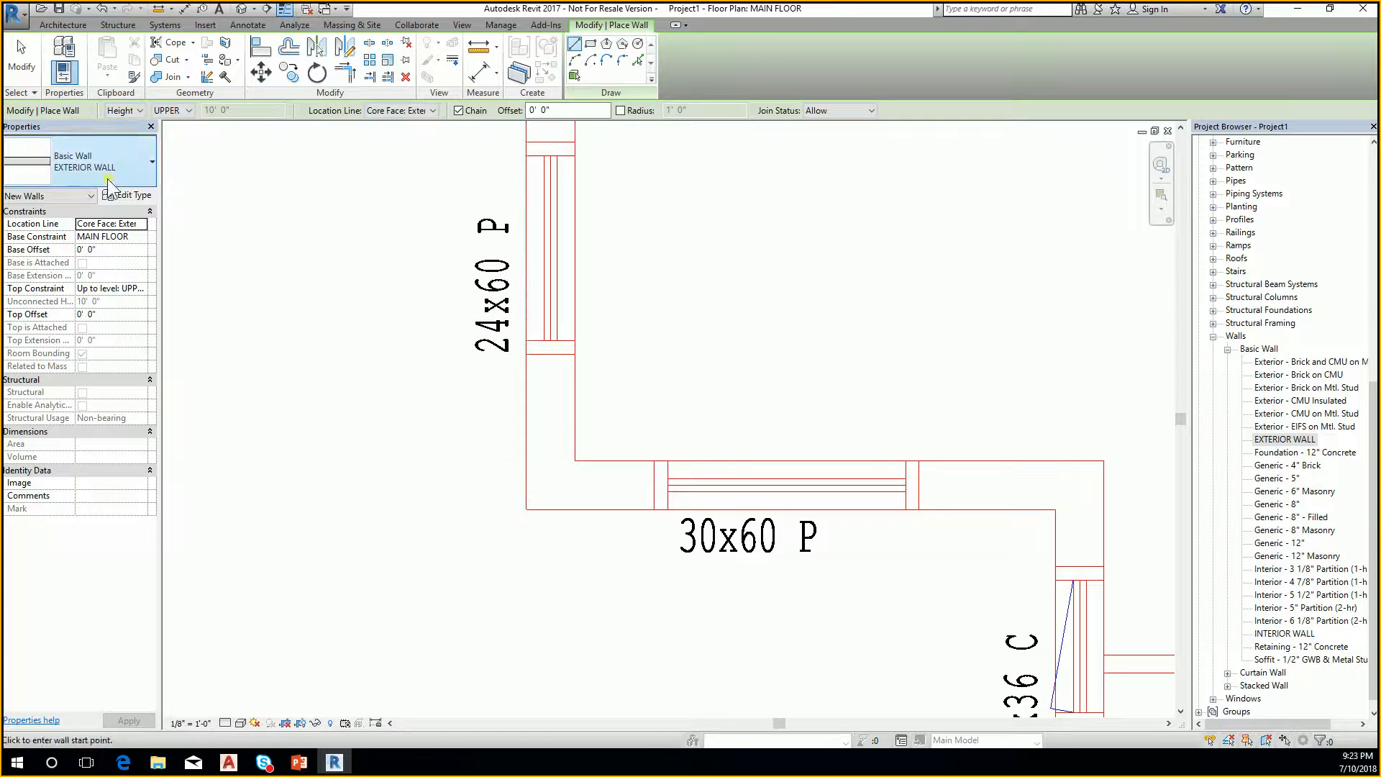
left_click(115, 224)
left_click(141, 224)
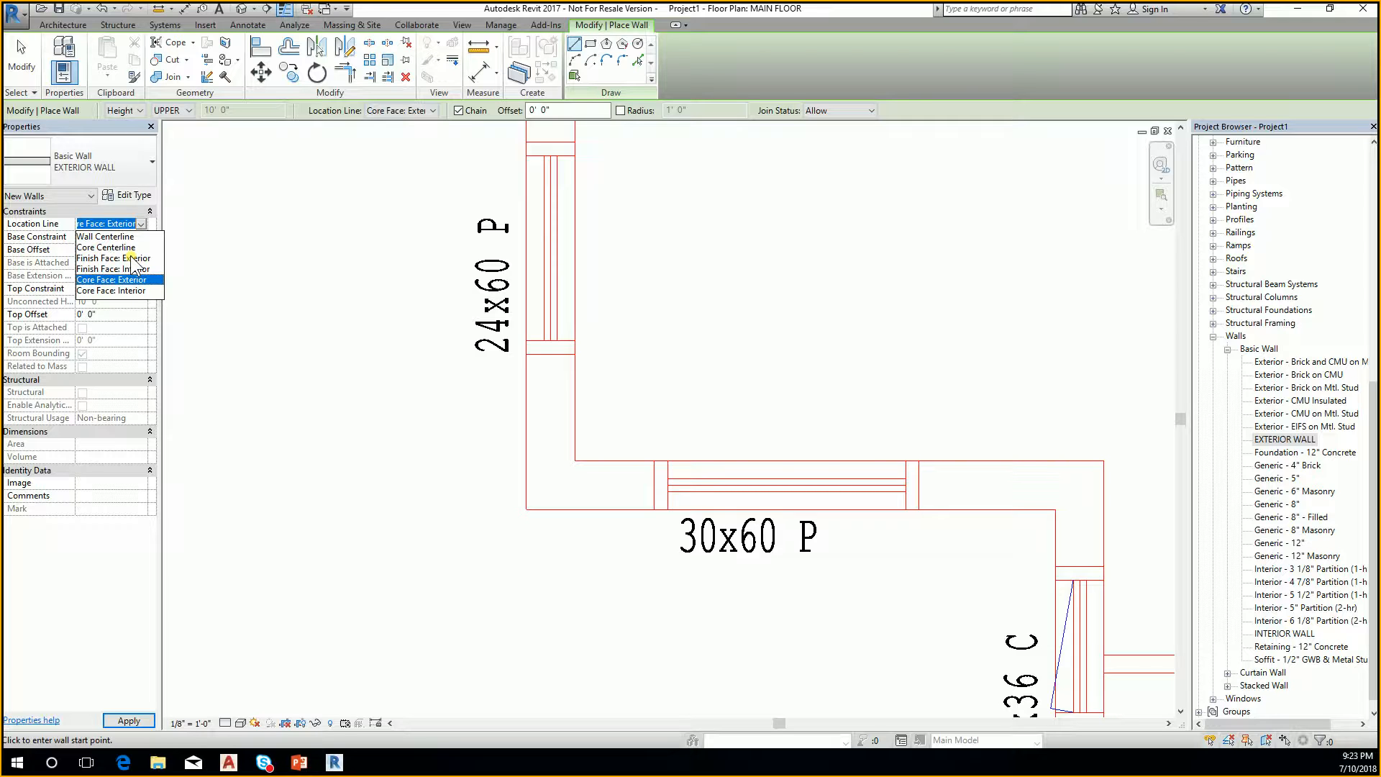
left_click(132, 258)
Trace exterior walls from the plan's lower-left outer corner along the 30x60 P window, then down past the 18x36 C window
scroll(533, 522, "up", 3)
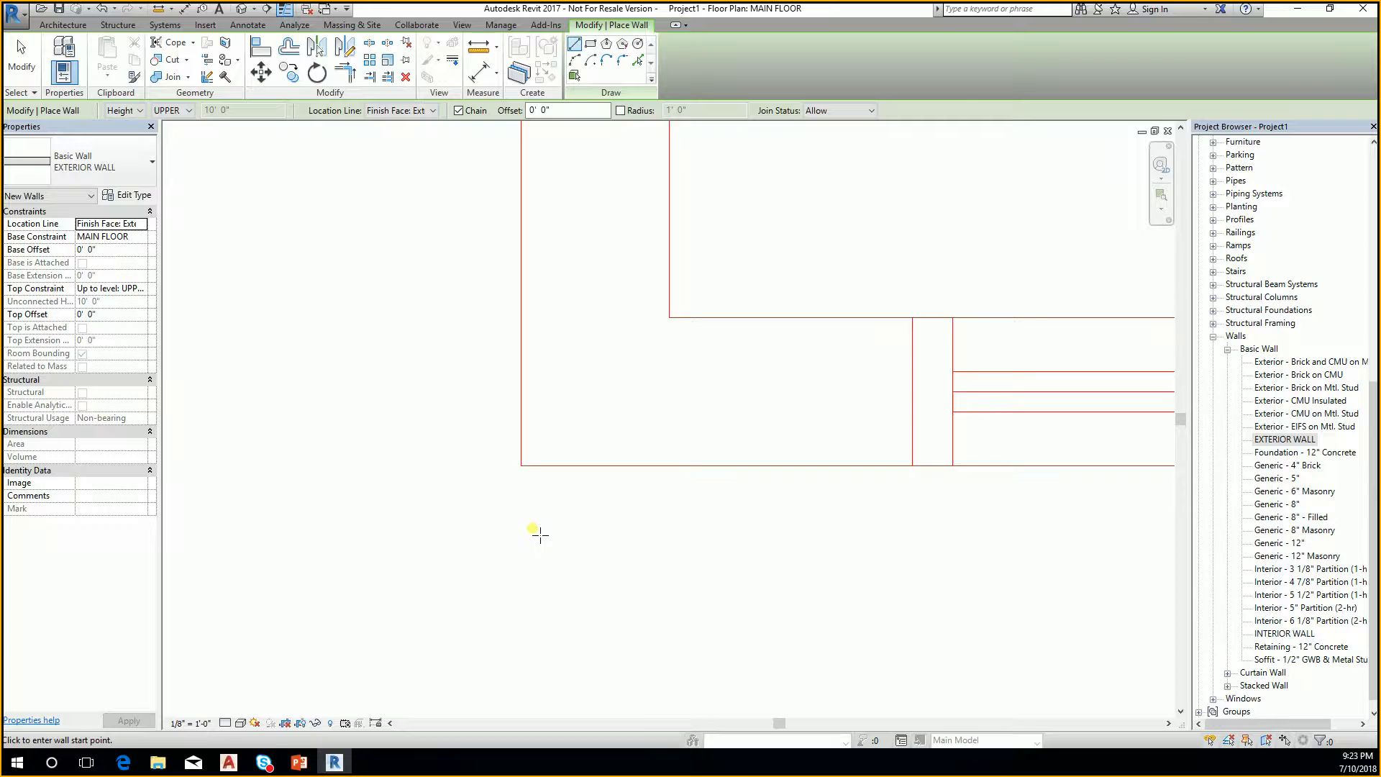
left_click(521, 459)
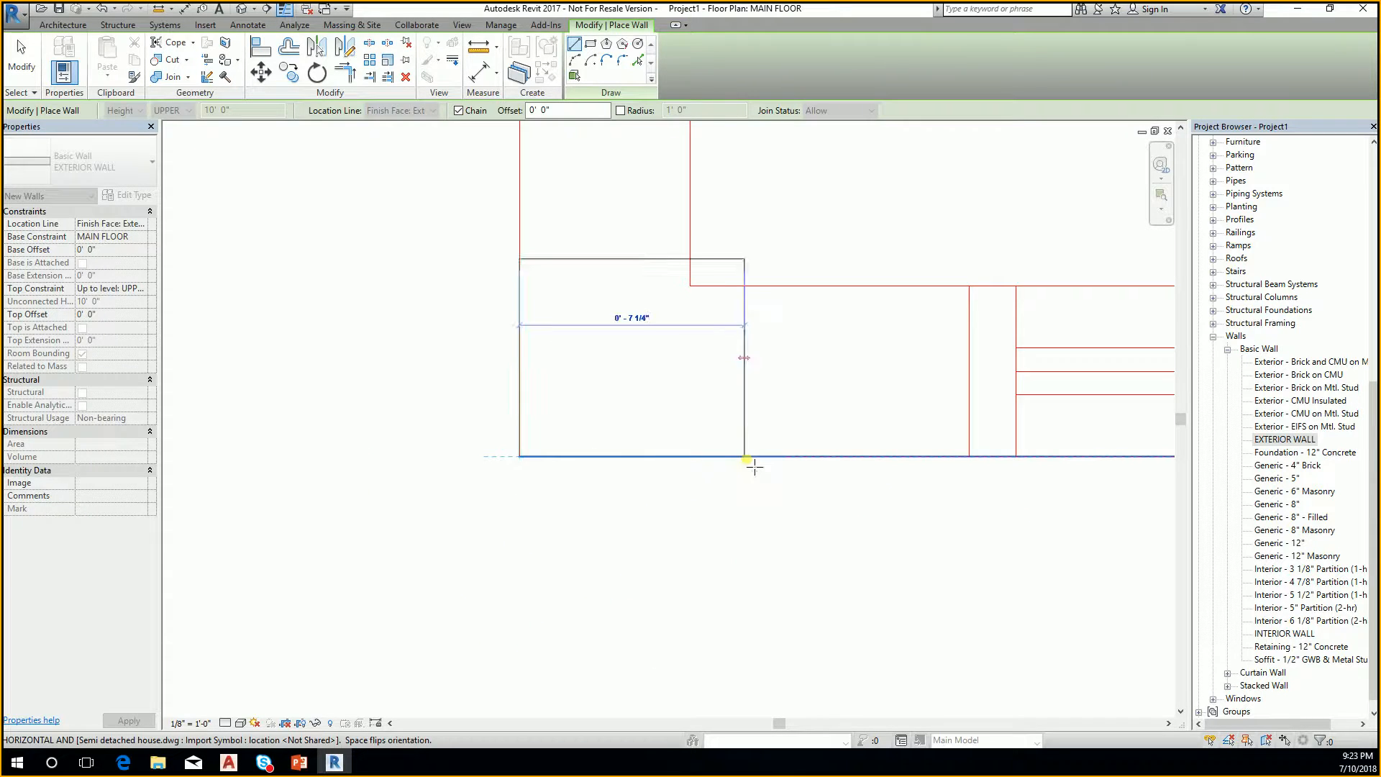
scroll(749, 464, "up", 3)
scroll(557, 454, "down", 4)
scroll(889, 457, "up", 4)
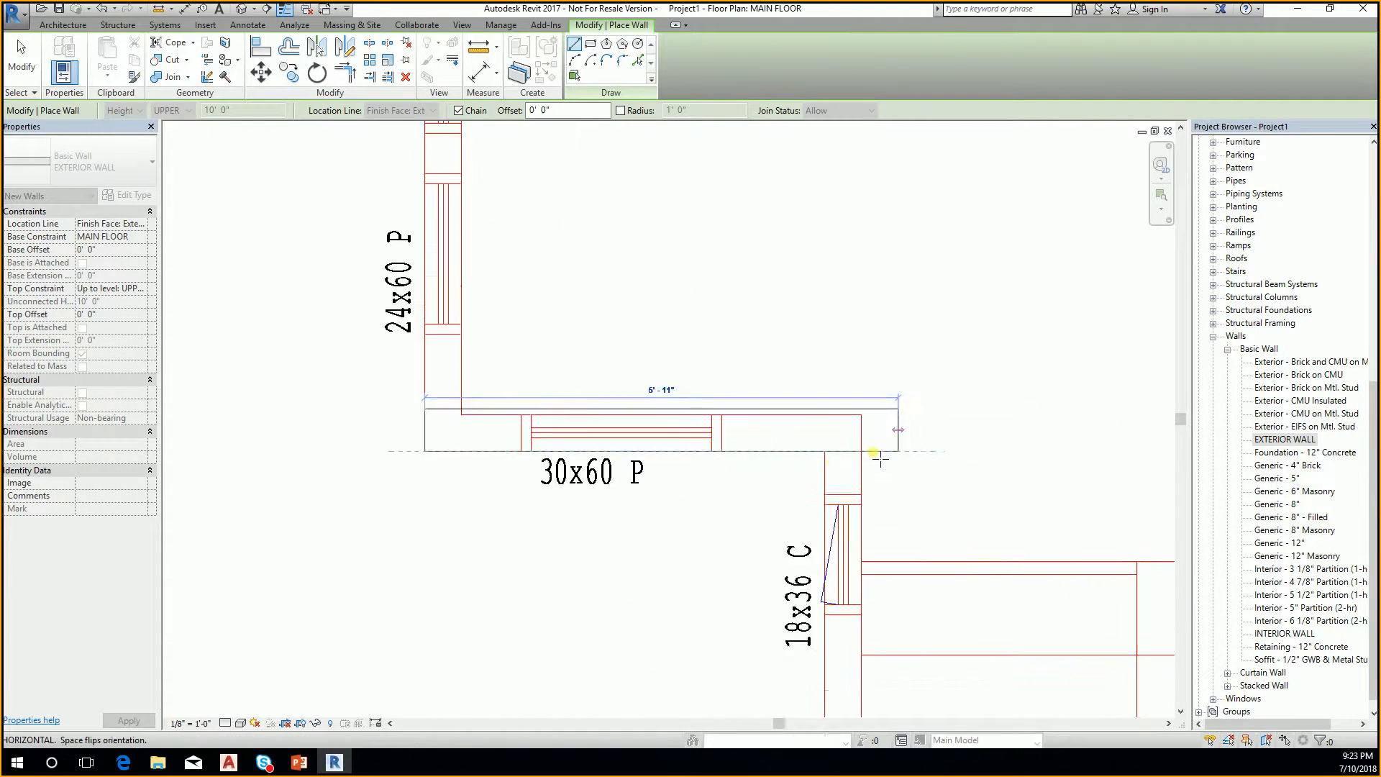
left_click(801, 455)
mouse_move(802, 455)
middle_mouse_down()
mouse_move(740, 278)
mouse_move(734, 162)
middle_mouse_up()
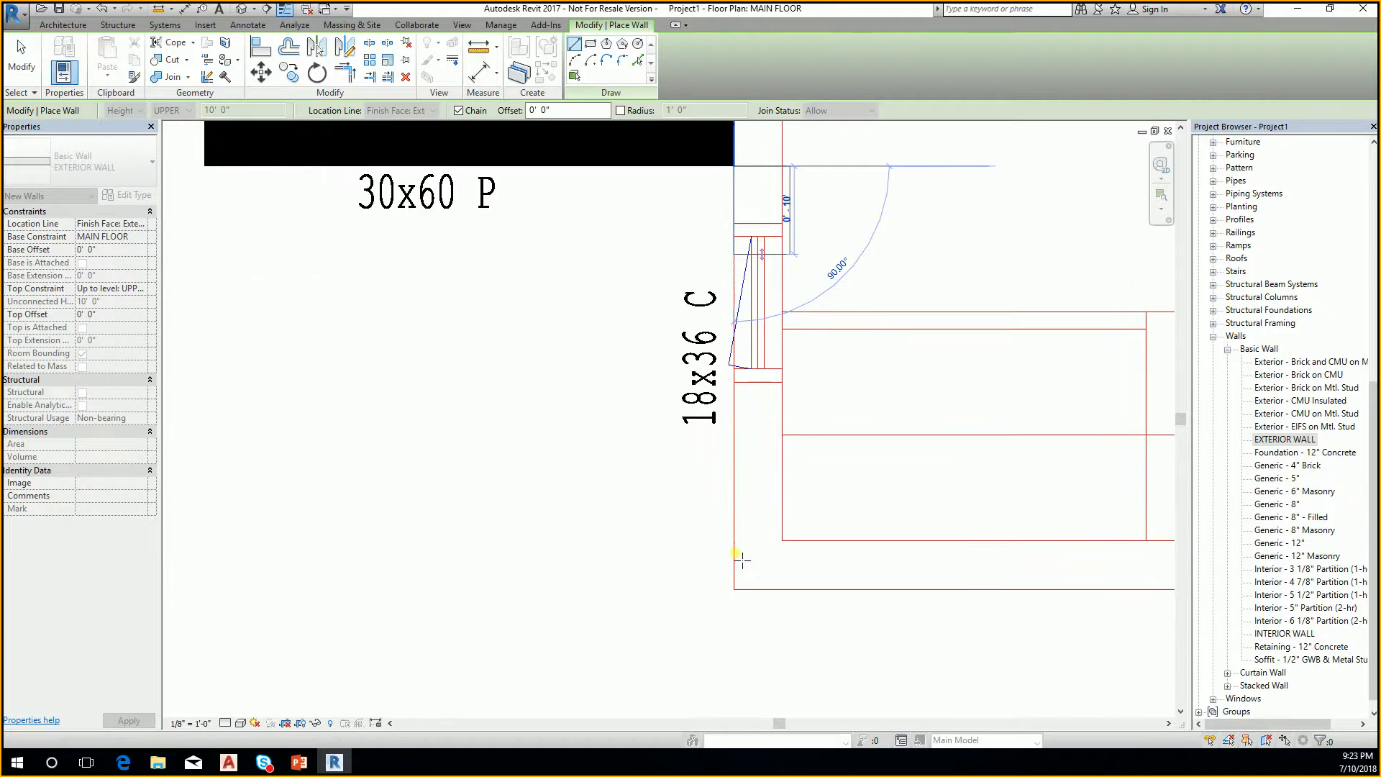
left_click(735, 589)
Continue the exterior wall chain along the plan's long lower edge and up the right side past the 30x60 windows
scroll(284, 485, "down", 4)
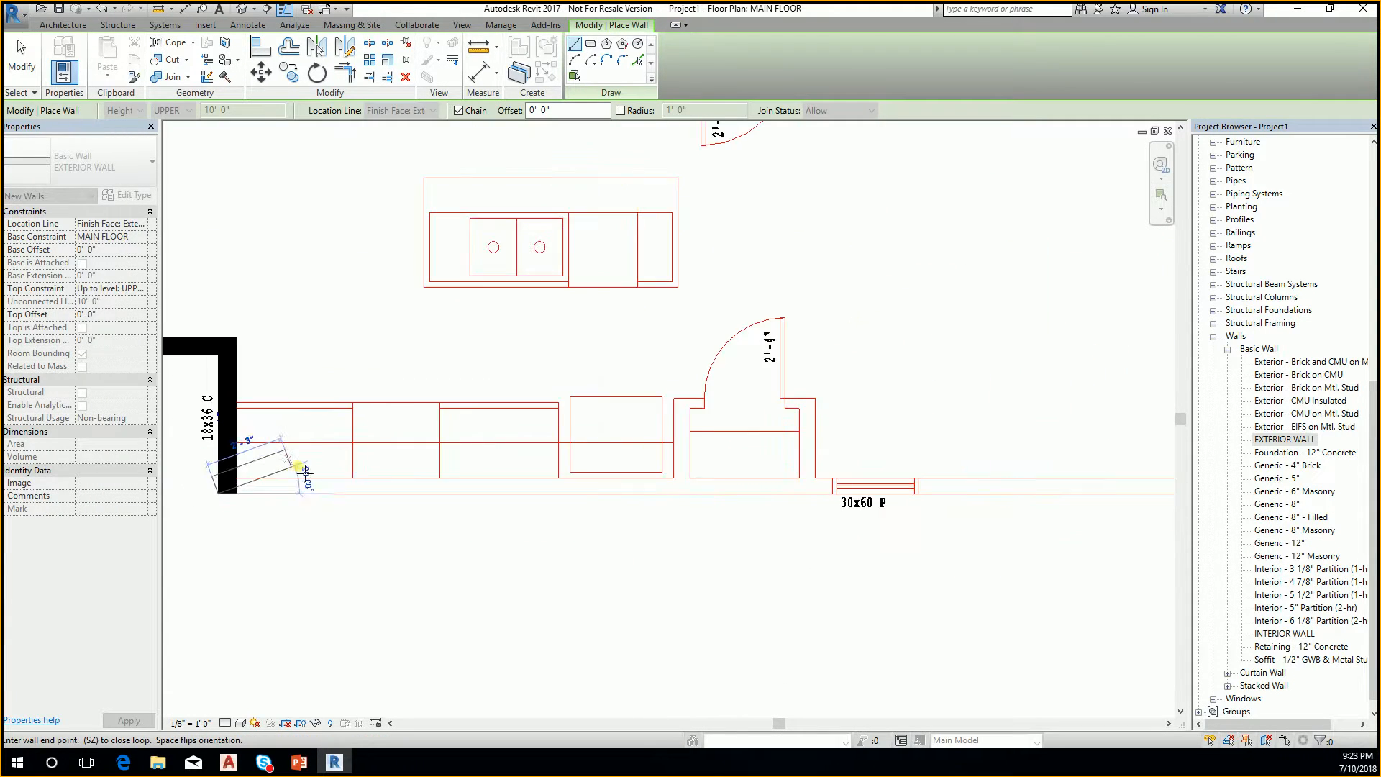
scroll(703, 492, "up", 2)
left_click(788, 492)
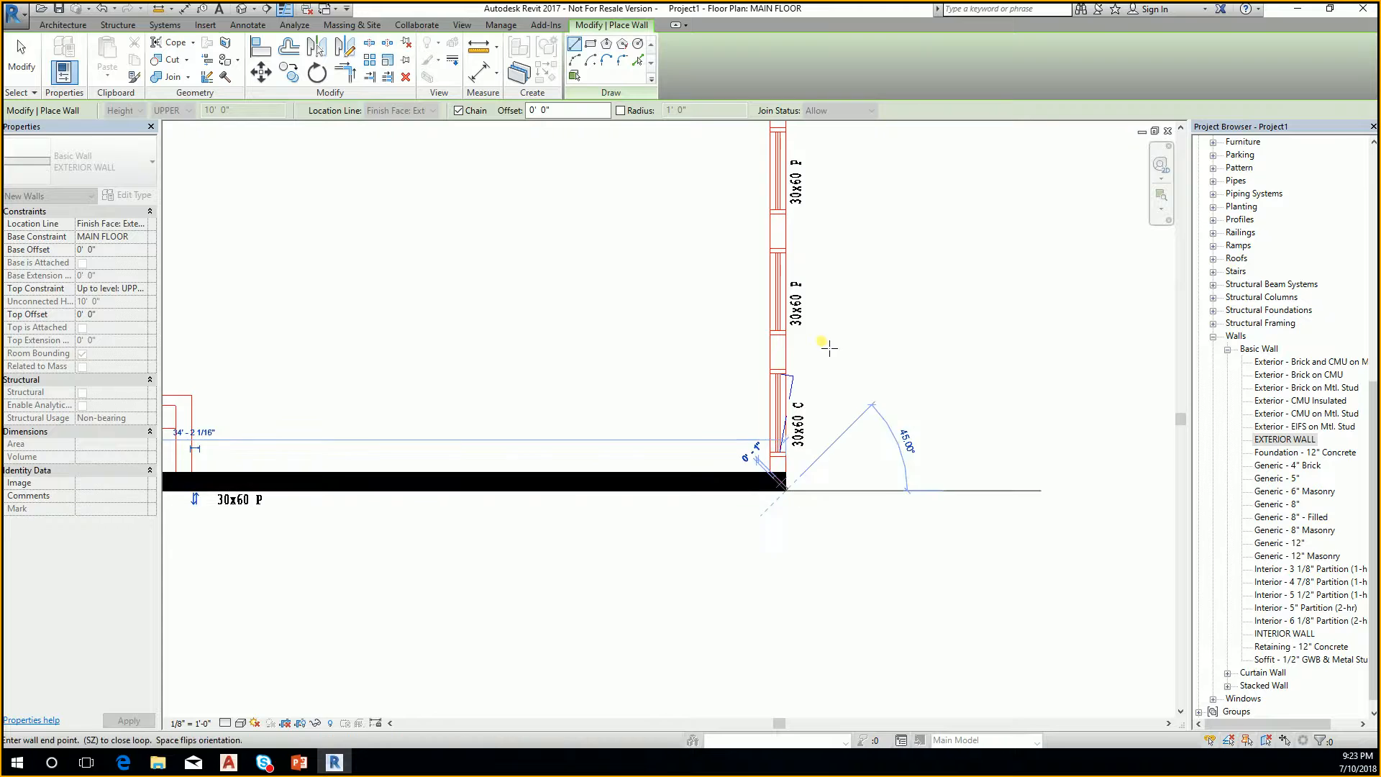
middle_click_drag(827, 346, 804, 612)
left_click(765, 317)
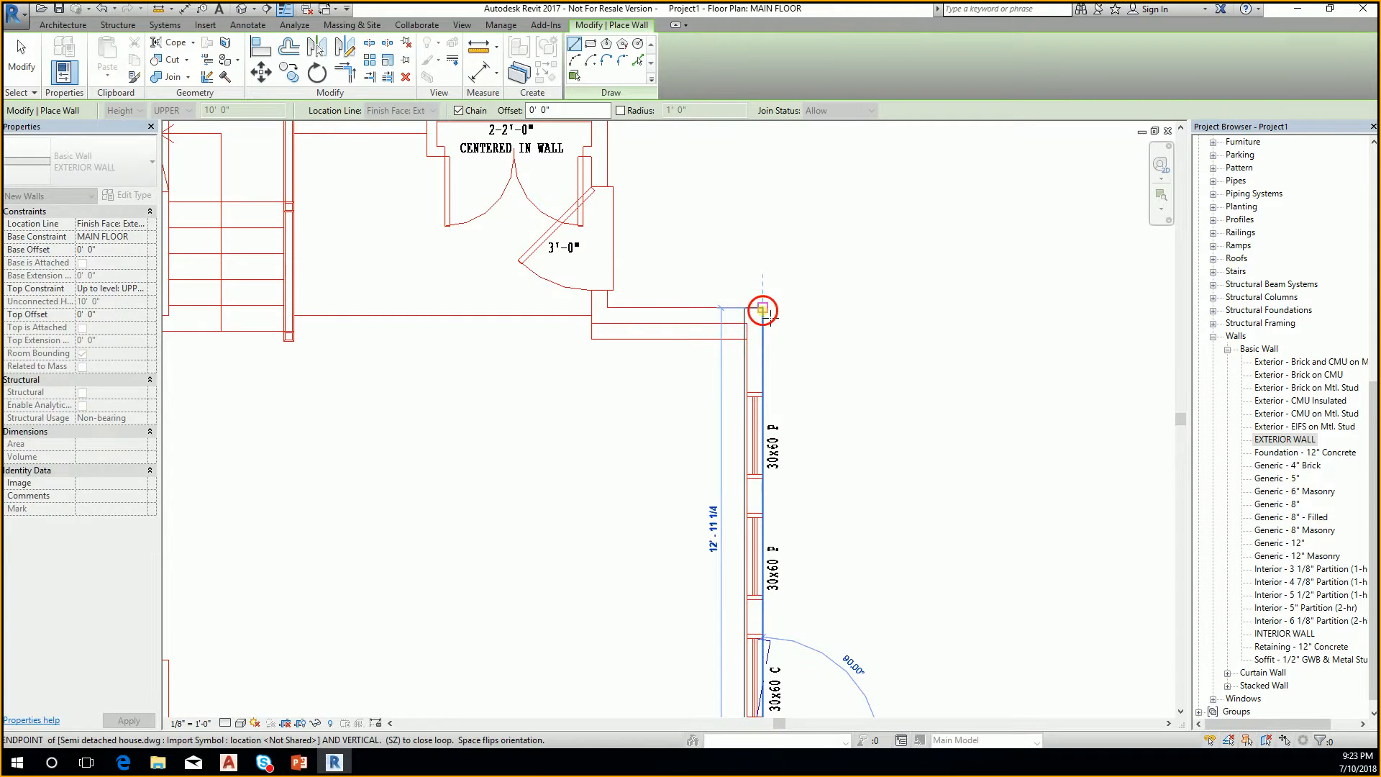
Trace the exterior walls around the 3'-0" entry door recess and up past the upper unit's door with 12" sidelite
left_click(607, 311)
middle_click_drag(626, 291, 633, 489)
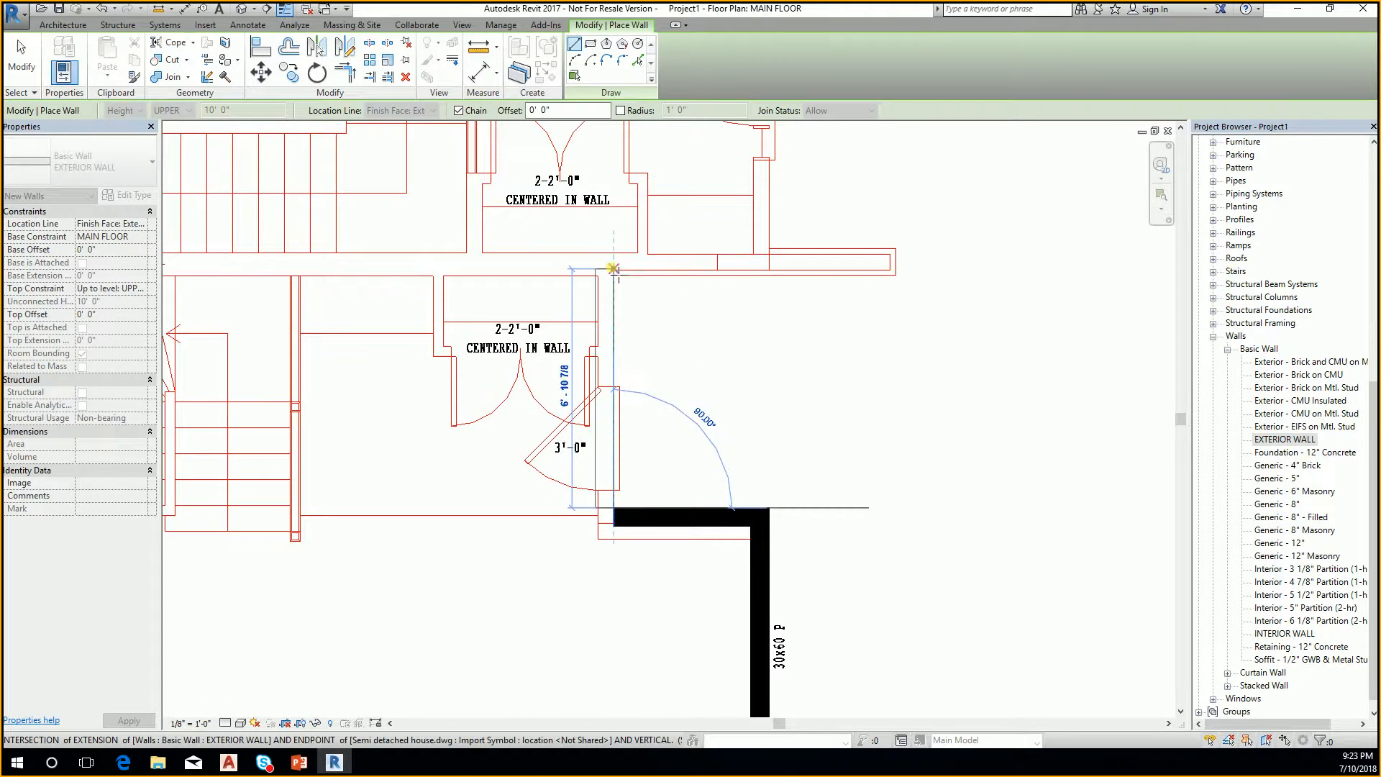
left_click(608, 269)
left_click(767, 270)
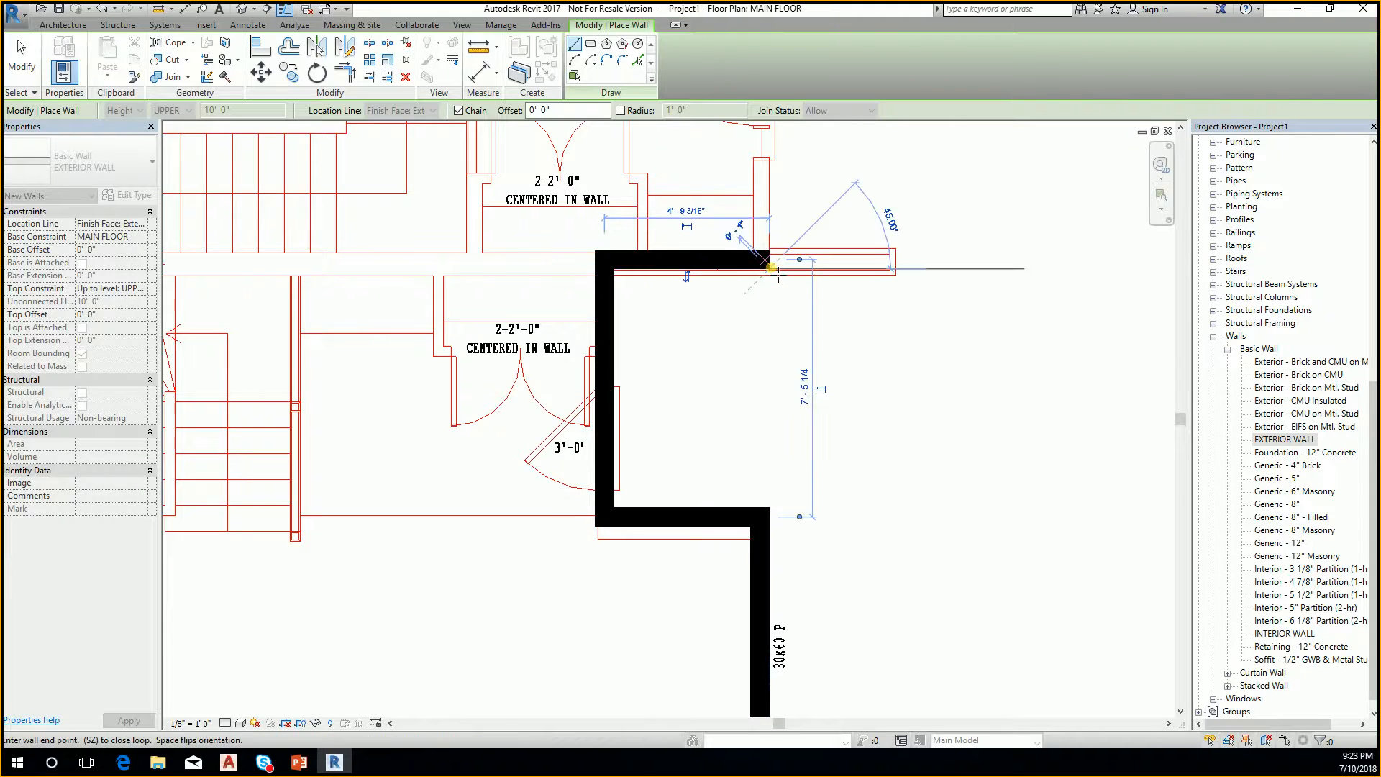
middle_click_drag(769, 272, 789, 548)
left_click(791, 291)
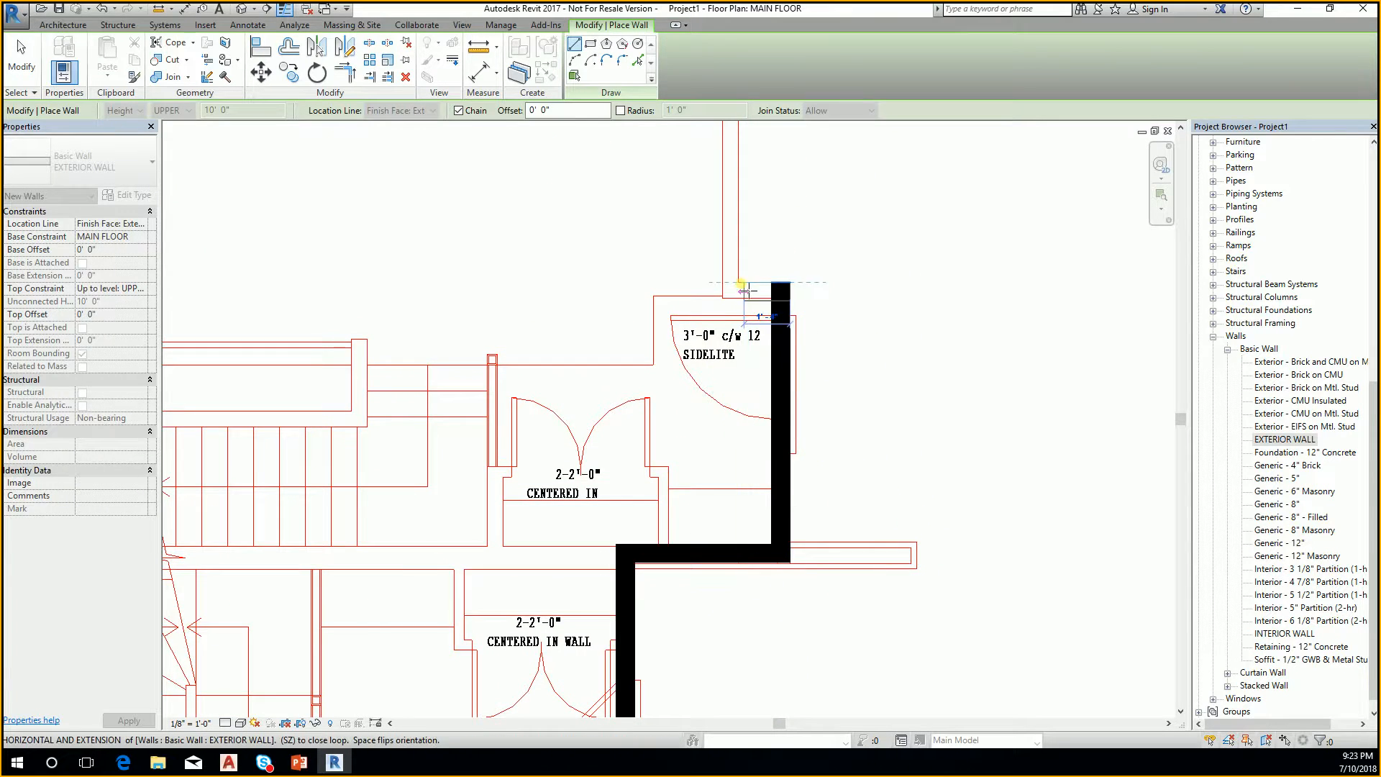
Continue the exterior walls from the sidelite entry jog up to the plan's upper-right corner and across the top edge
middle_click_drag(714, 123, 745, 400)
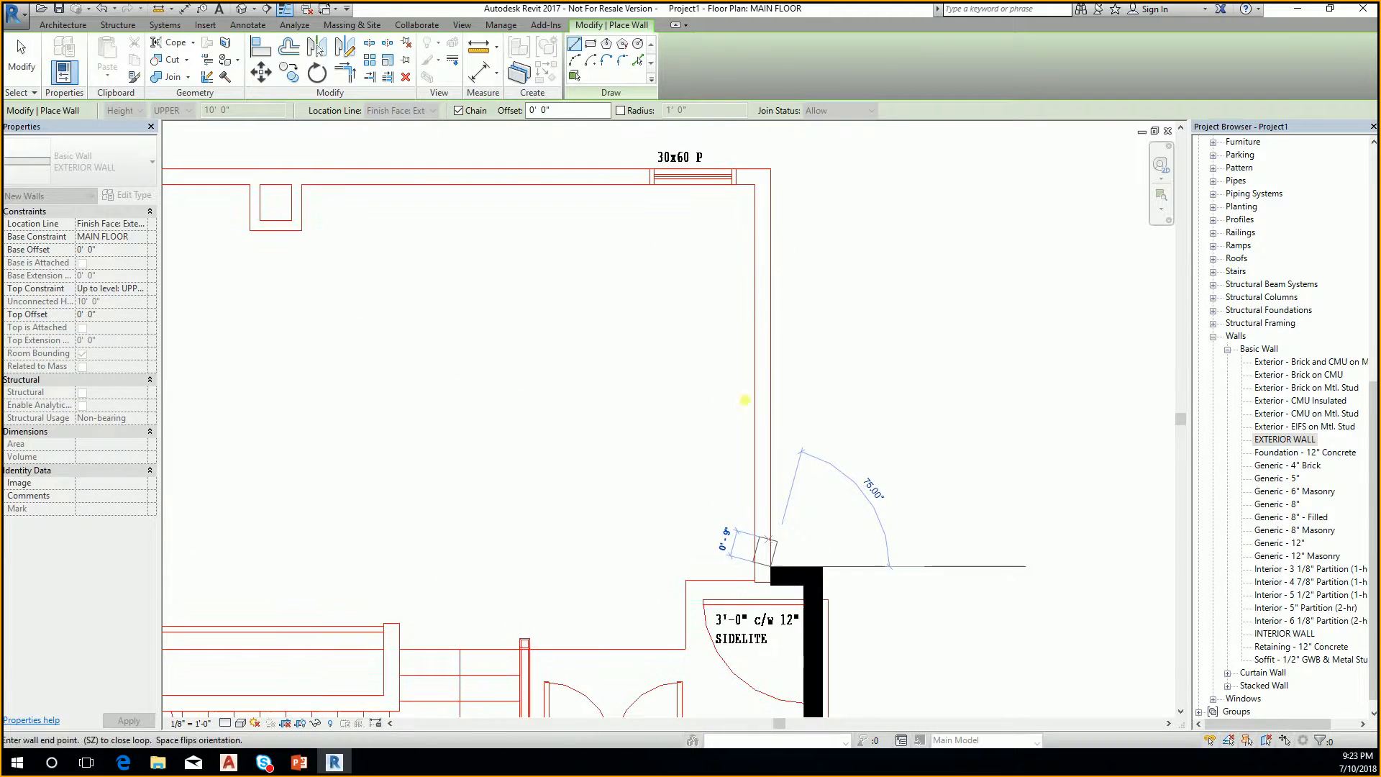
left_click(771, 170)
middle_click_drag(176, 180, 687, 270)
middle_click_drag(216, 261, 764, 261)
left_click(625, 262)
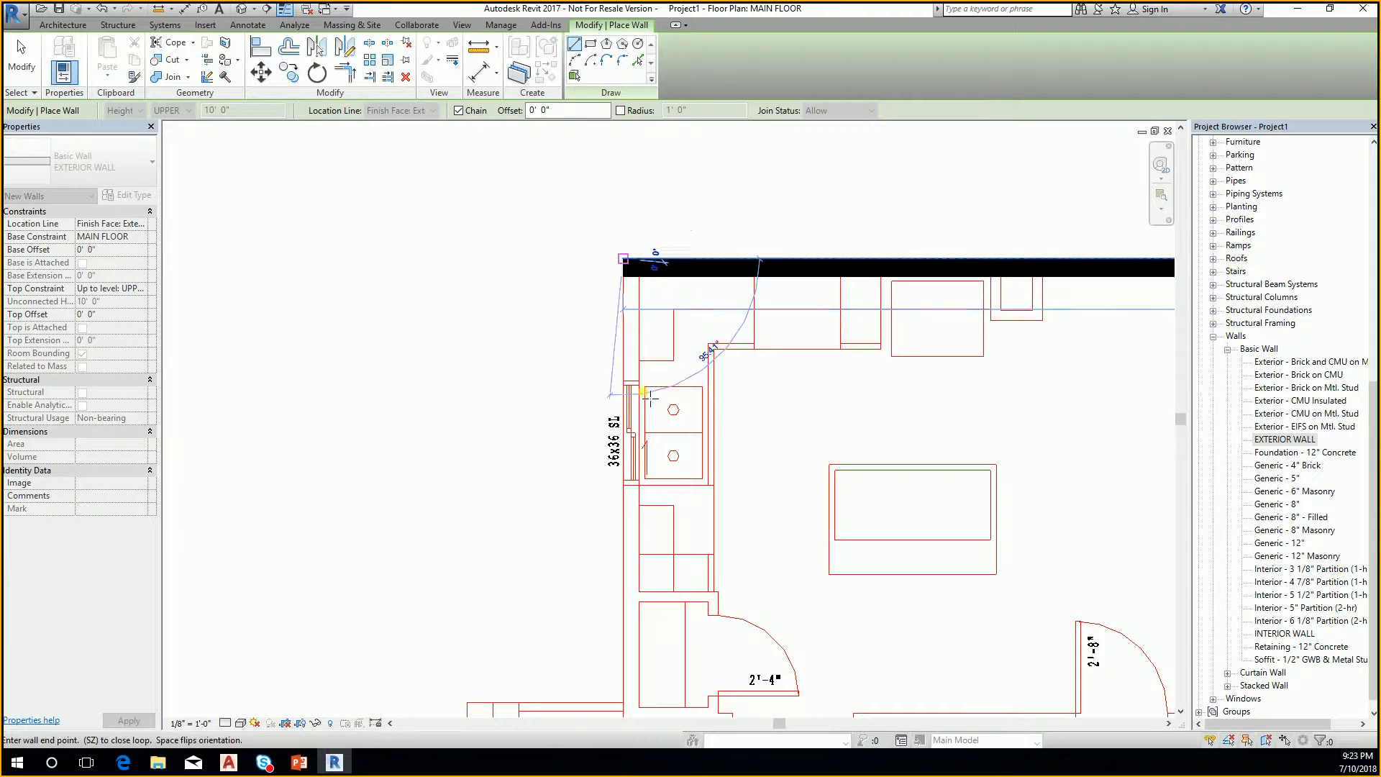
Trace the exterior walls down past the 36x36 SL window, around both 2'-8" door recesses, and out along the 30x60 P window
middle_click_drag(633, 708, 620, 448)
left_click(610, 461)
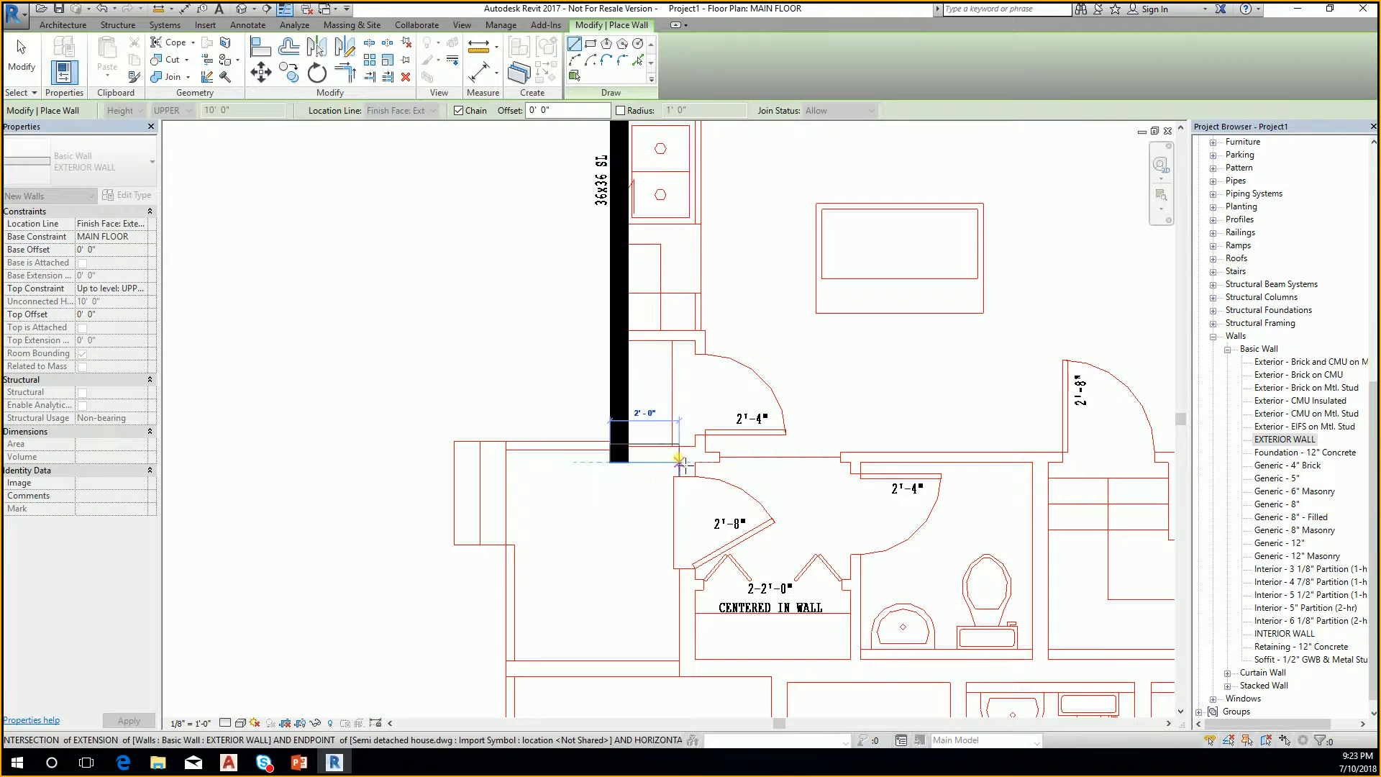
left_click(679, 460)
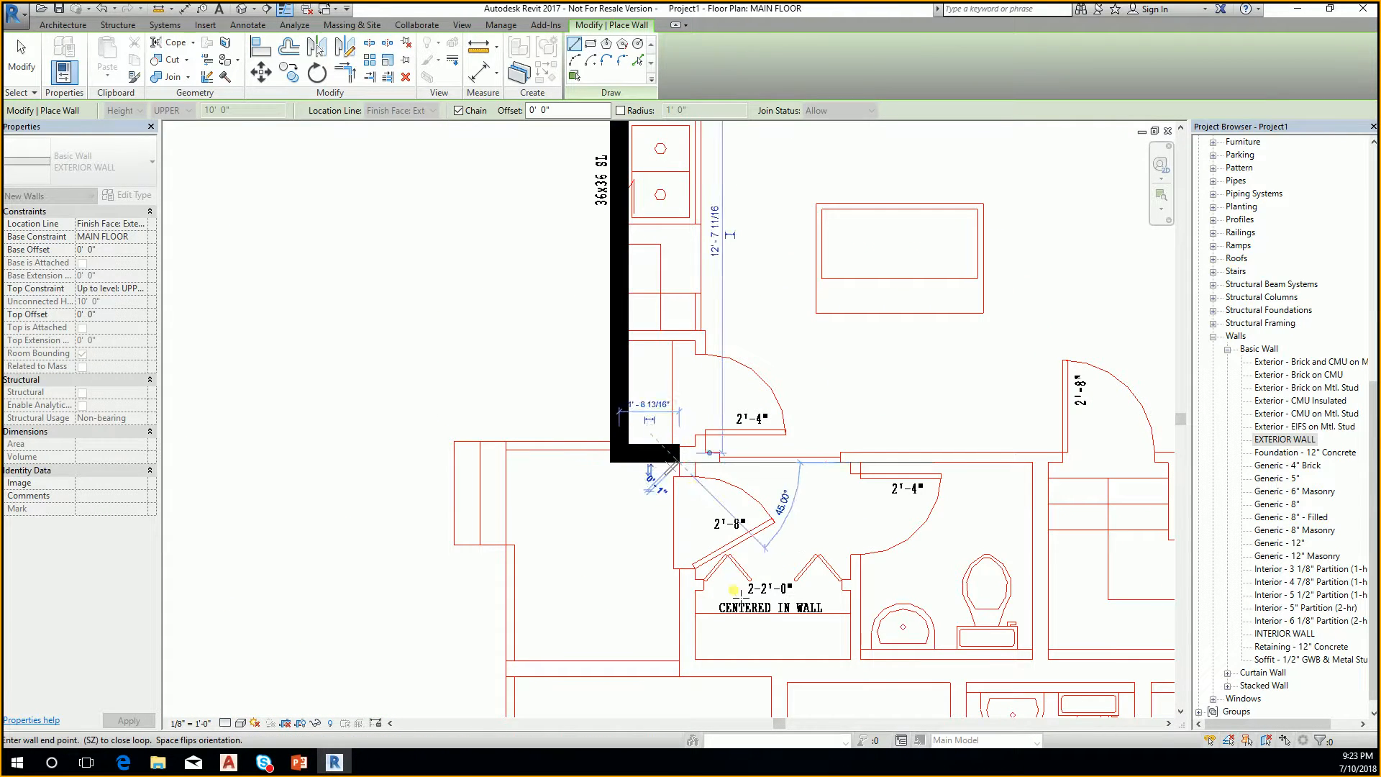
left_click(679, 675)
middle_click_drag(679, 674, 566, 429)
left_click(670, 431)
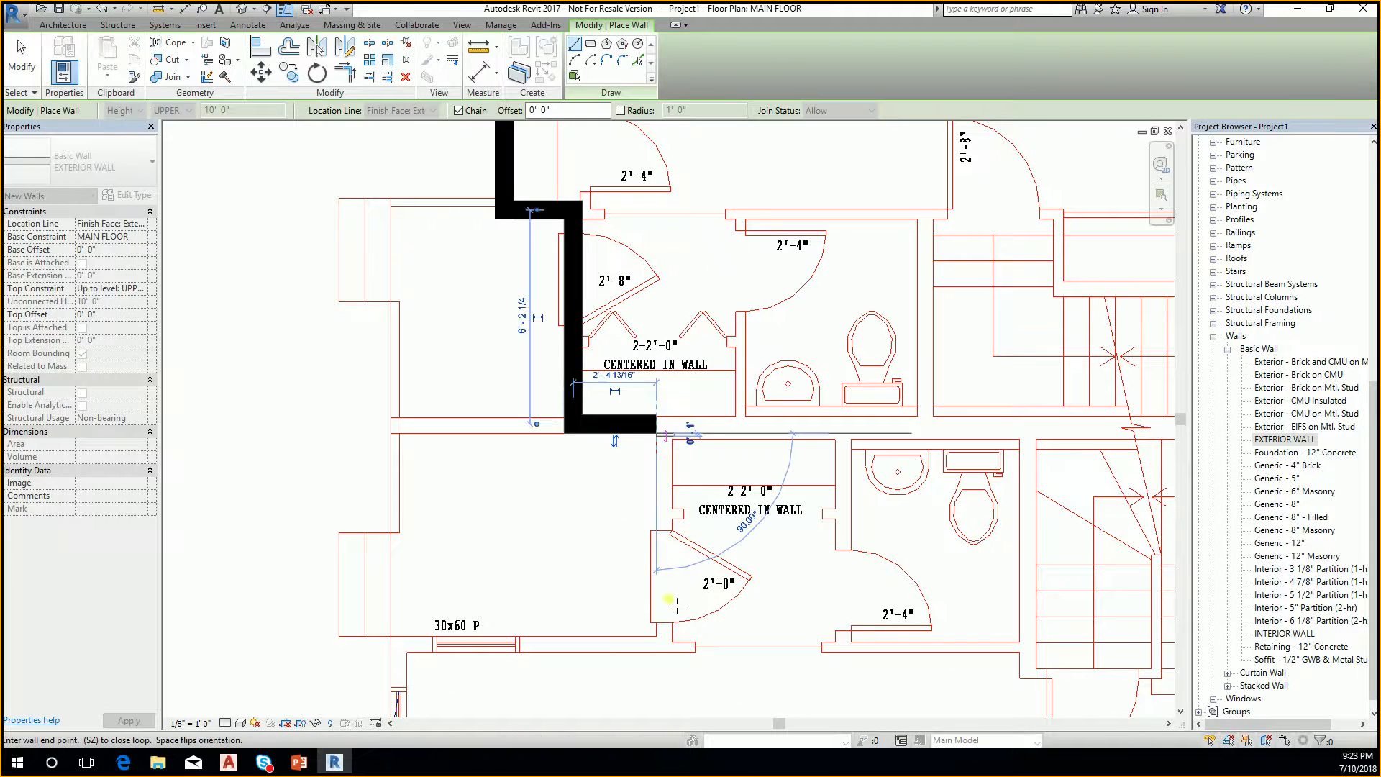
left_click(665, 638)
left_click(394, 638)
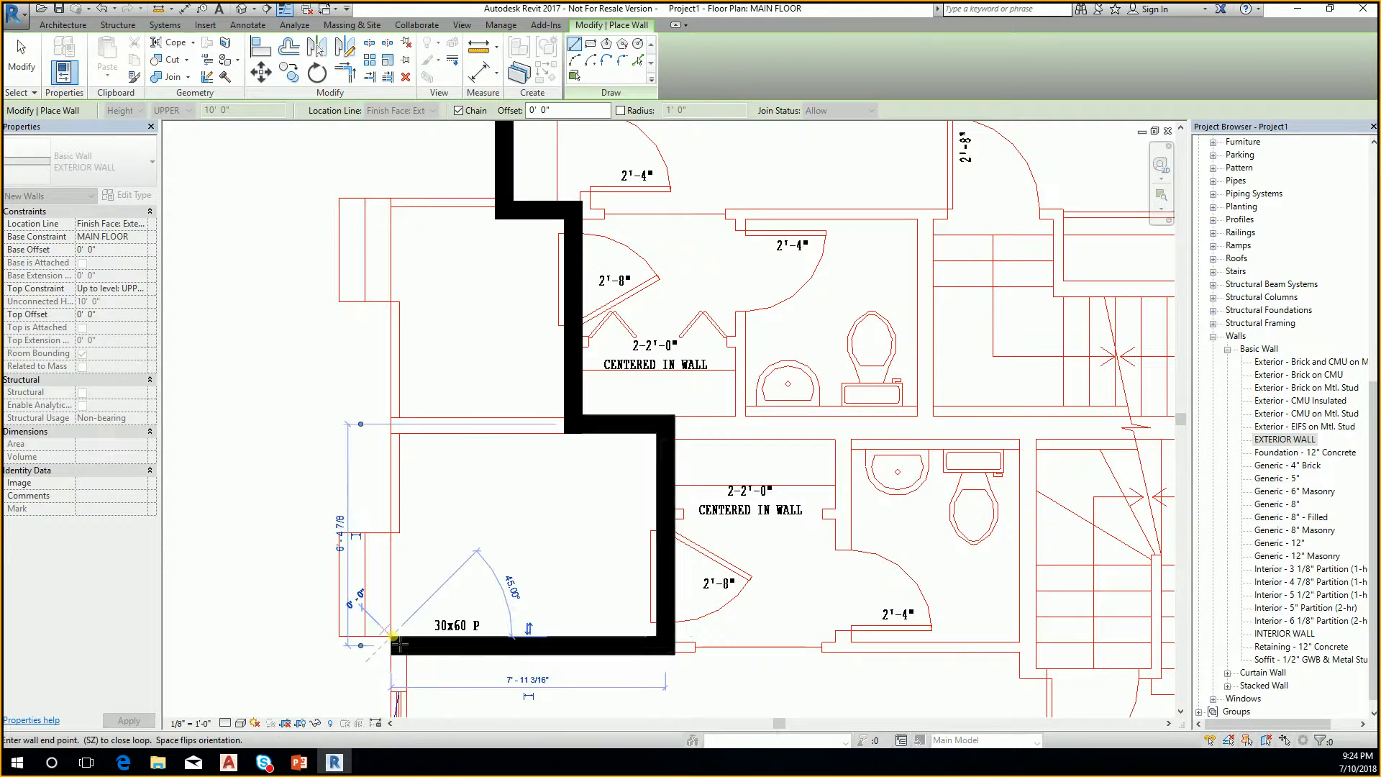
Close the exterior wall loop along the three 24x60 windows back to the chain's starting corner and end the Wall tool
middle_click_drag(406, 633, 408, 585)
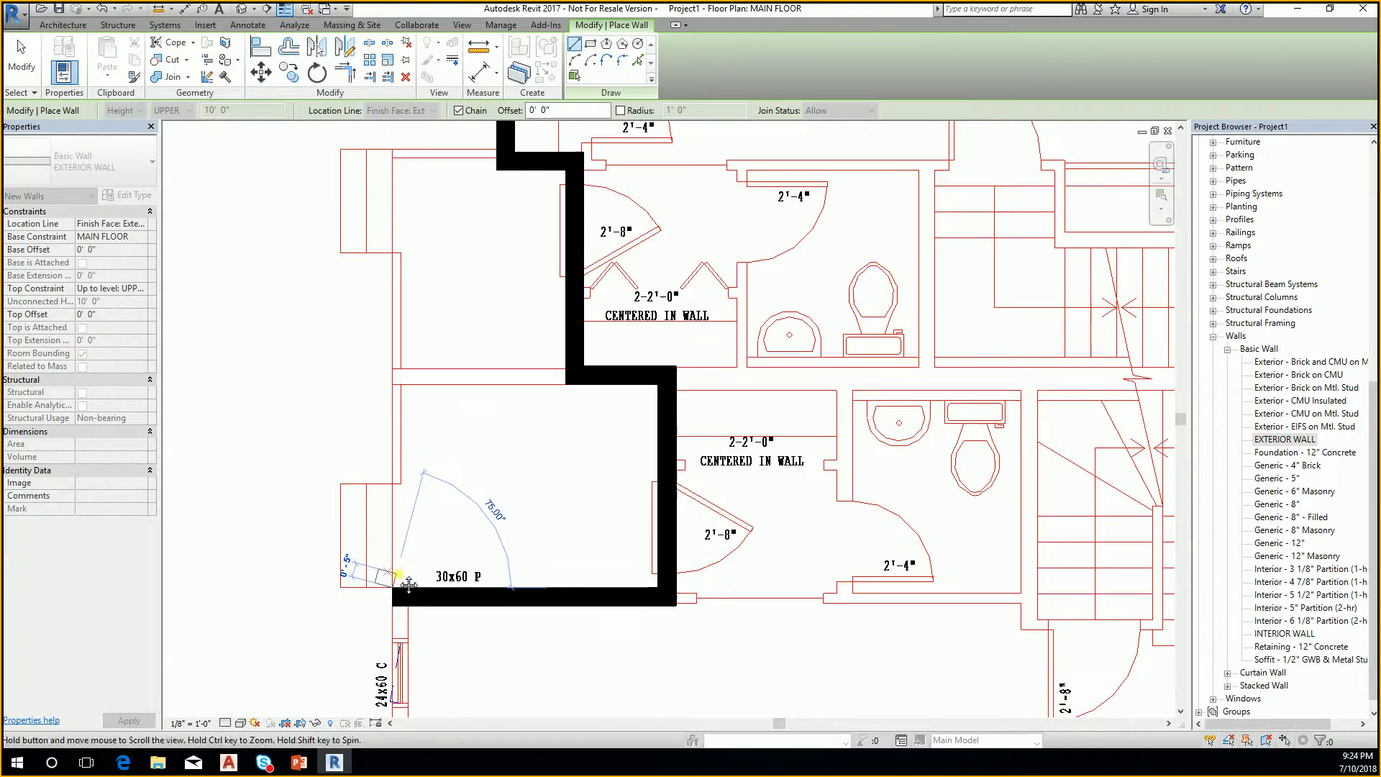
left_click(459, 110)
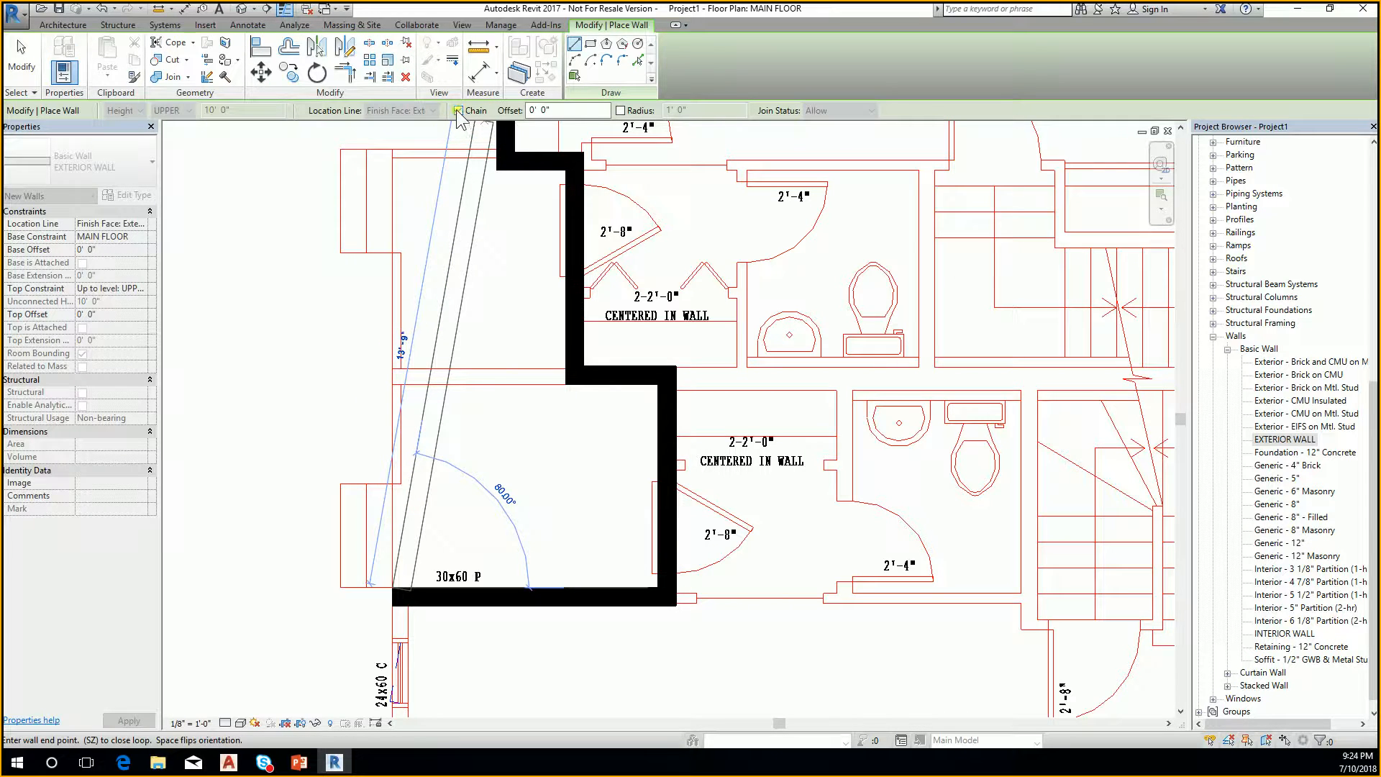
middle_click_drag(606, 575, 605, 339)
scroll(606, 338, "down", 3)
scroll(456, 573, "up", 1)
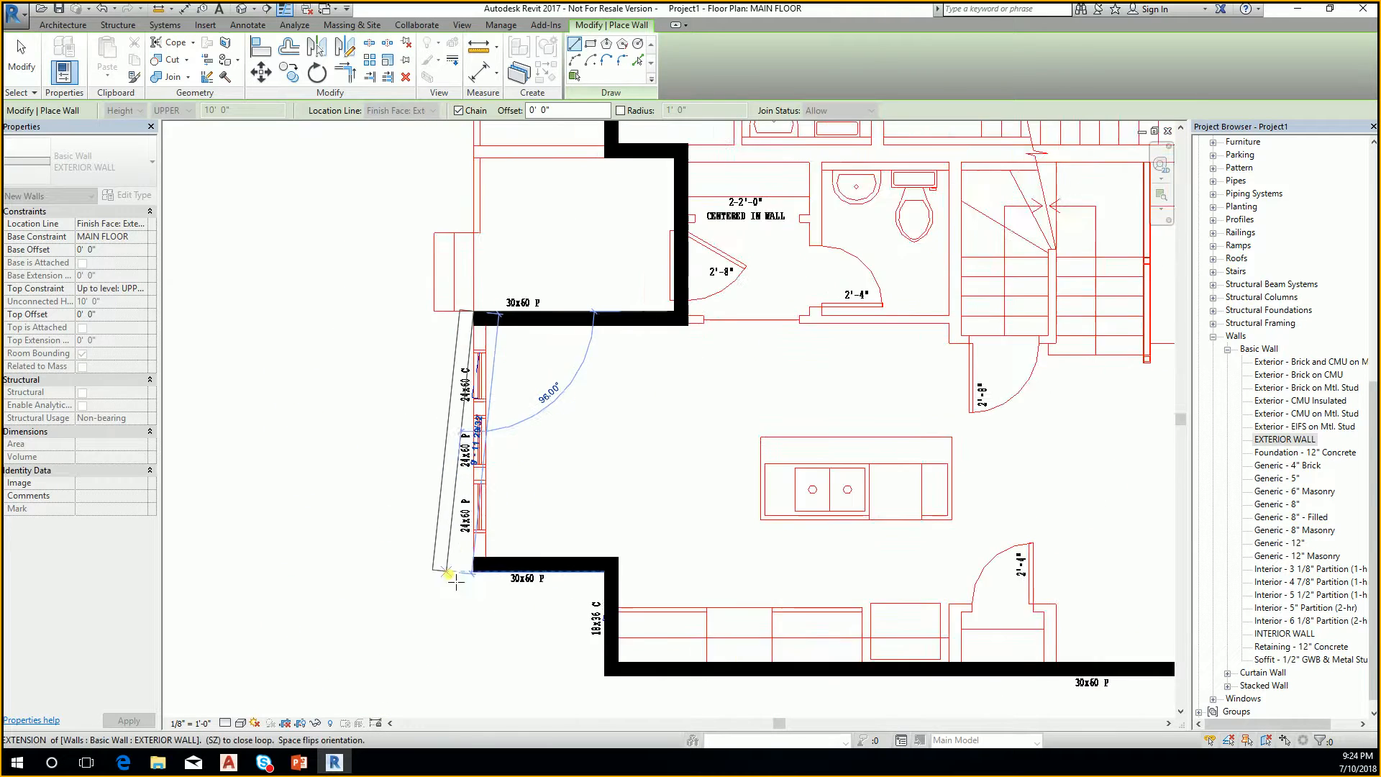
scroll(454, 580, "up", 1)
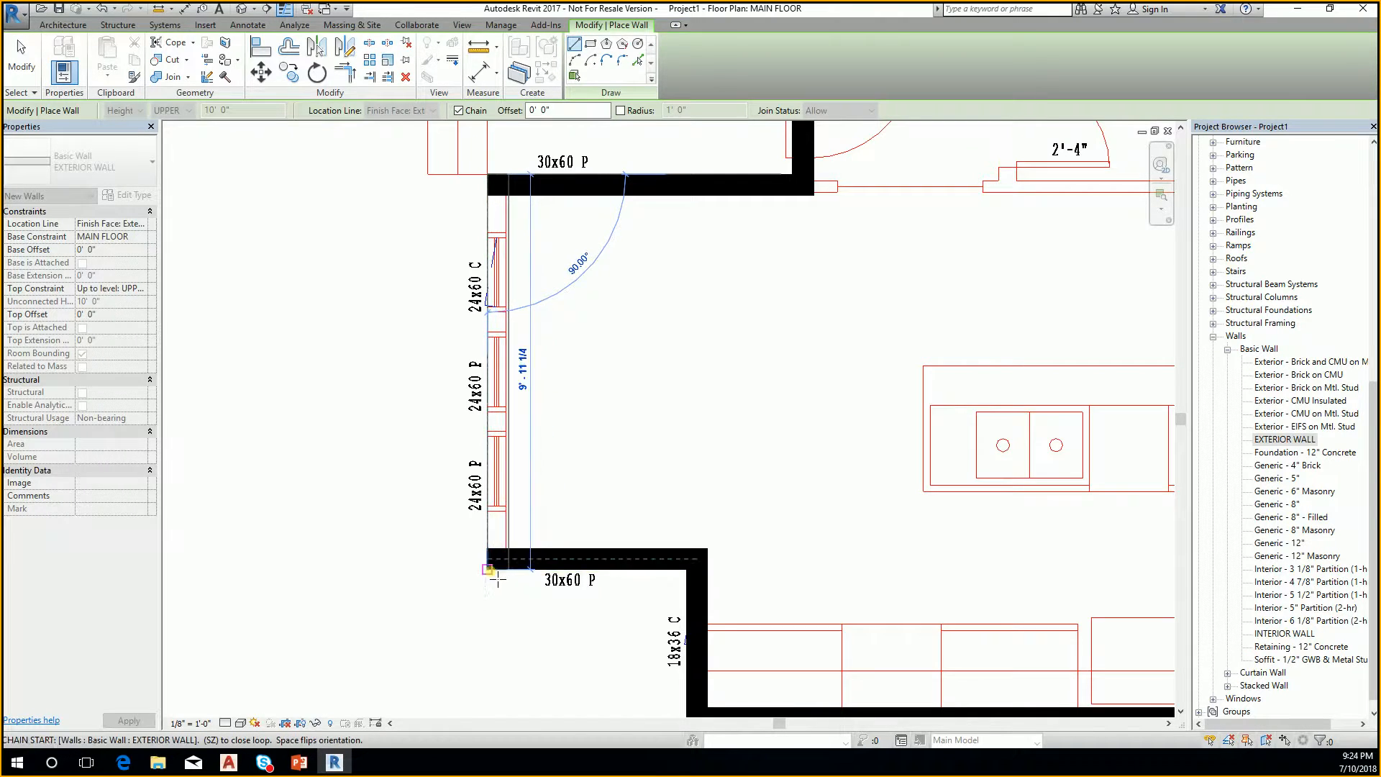
left_click(498, 579)
scroll(586, 626, "down", 5)
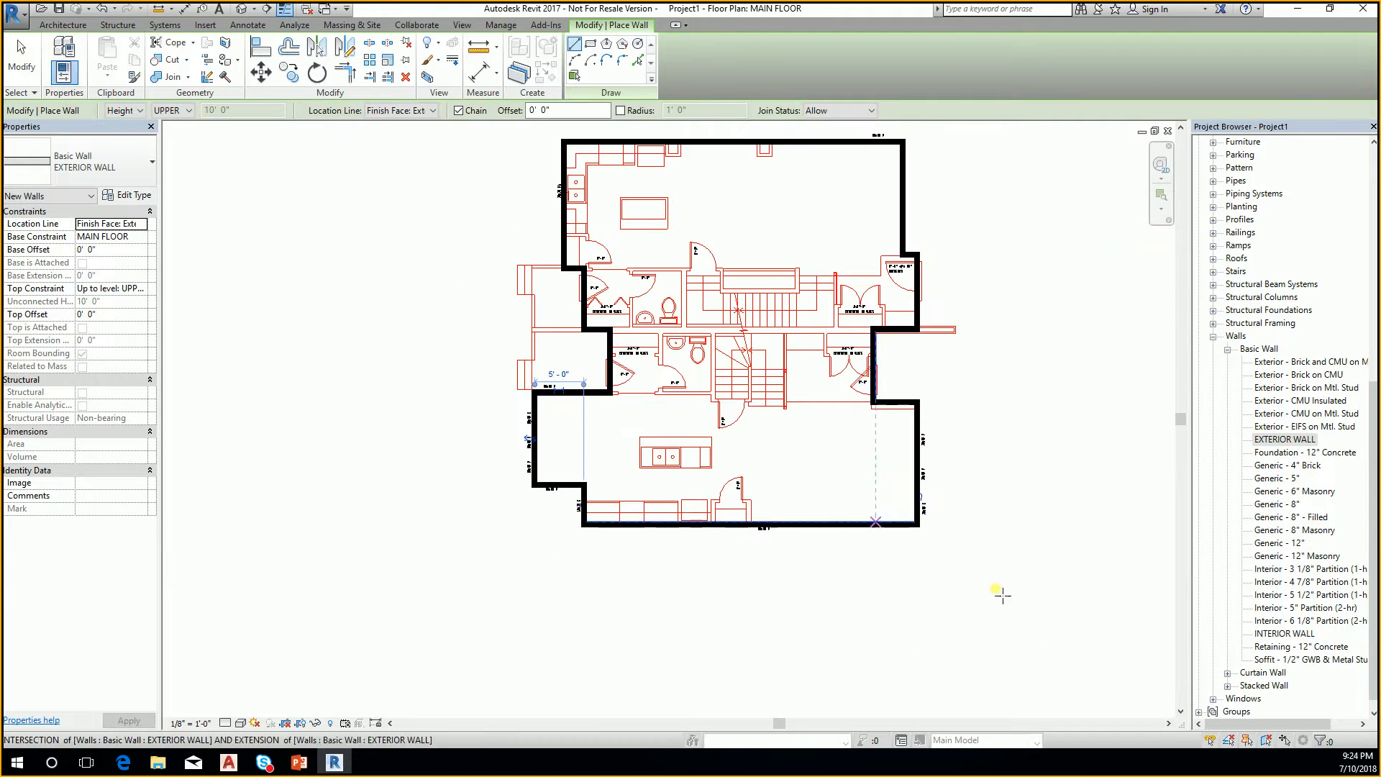
middle_click_drag(839, 602, 872, 627)
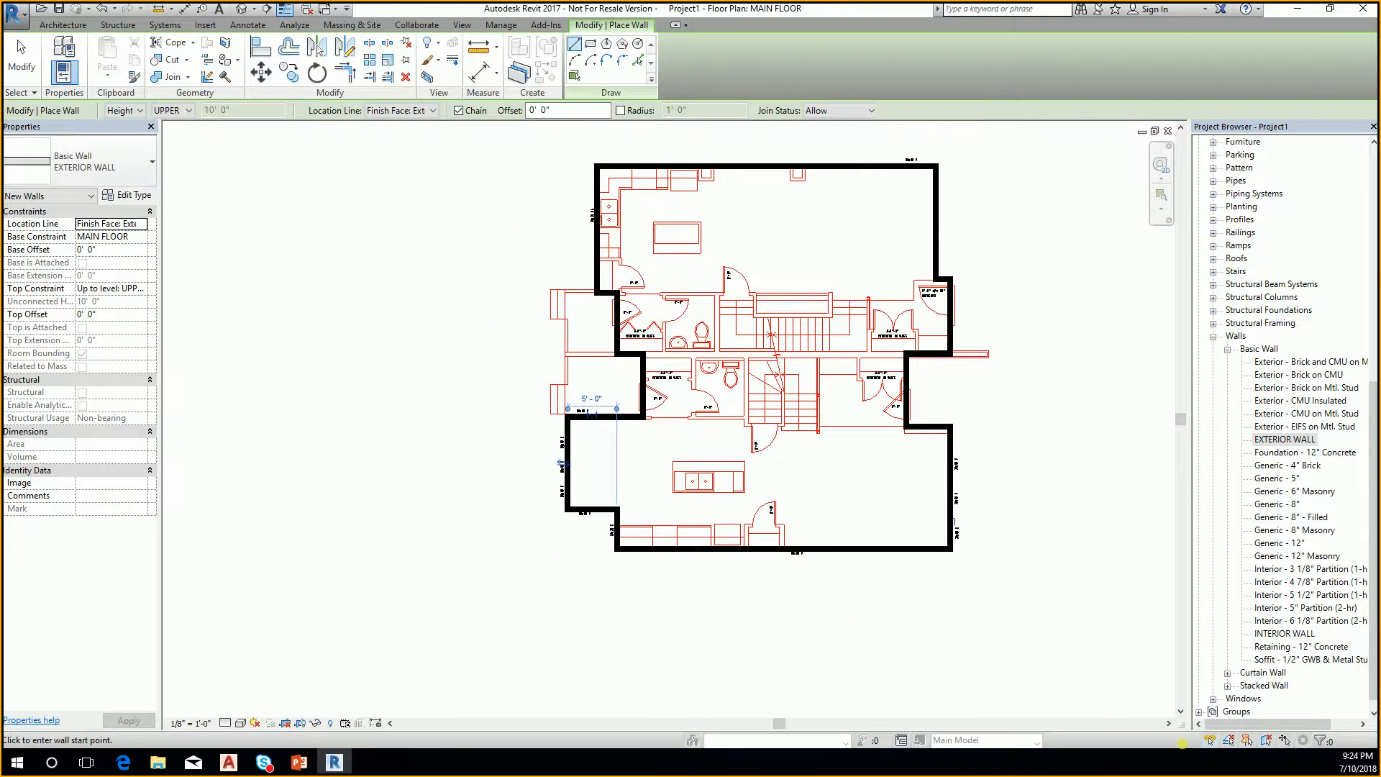
key("Escape")
key("Escape")
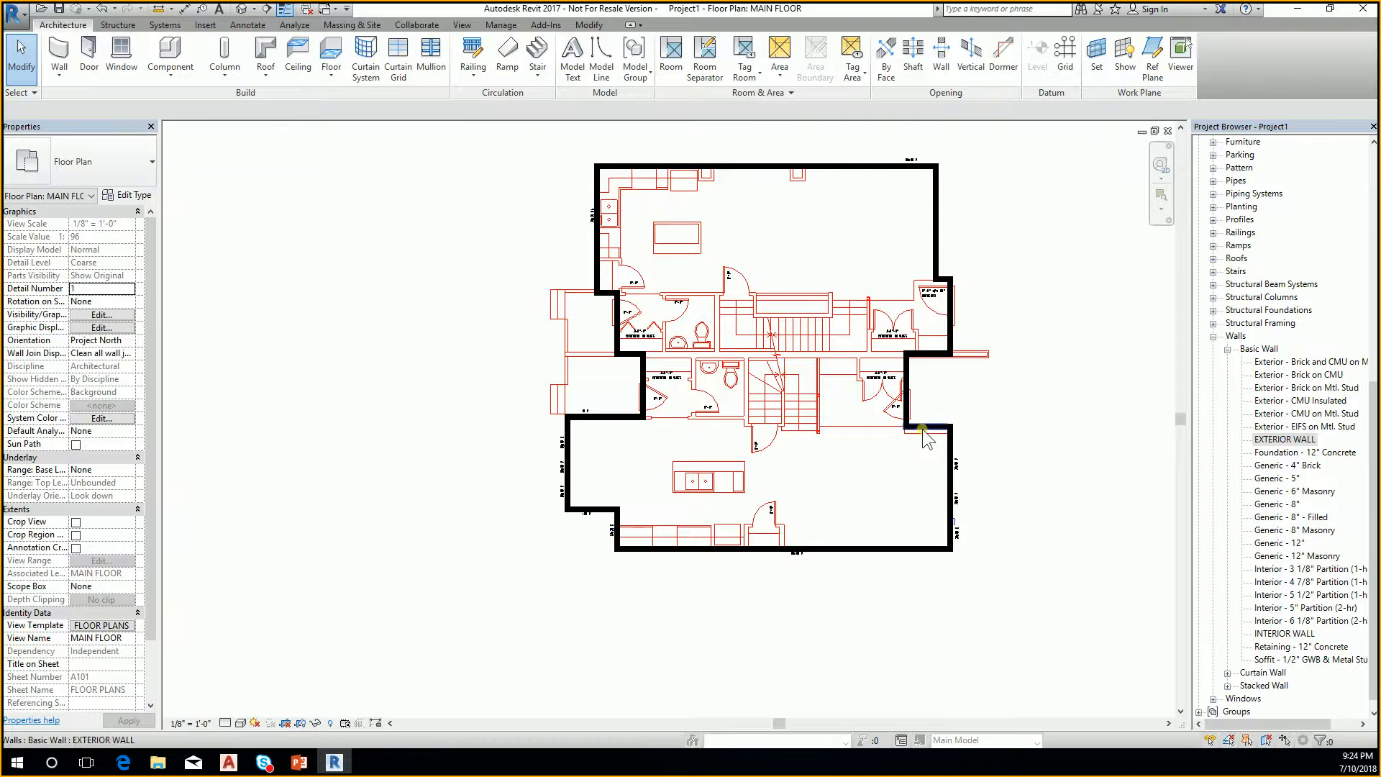
Restart the Wall tool and choose the INTERIOR WALL type
scroll(920, 418, "up", 2)
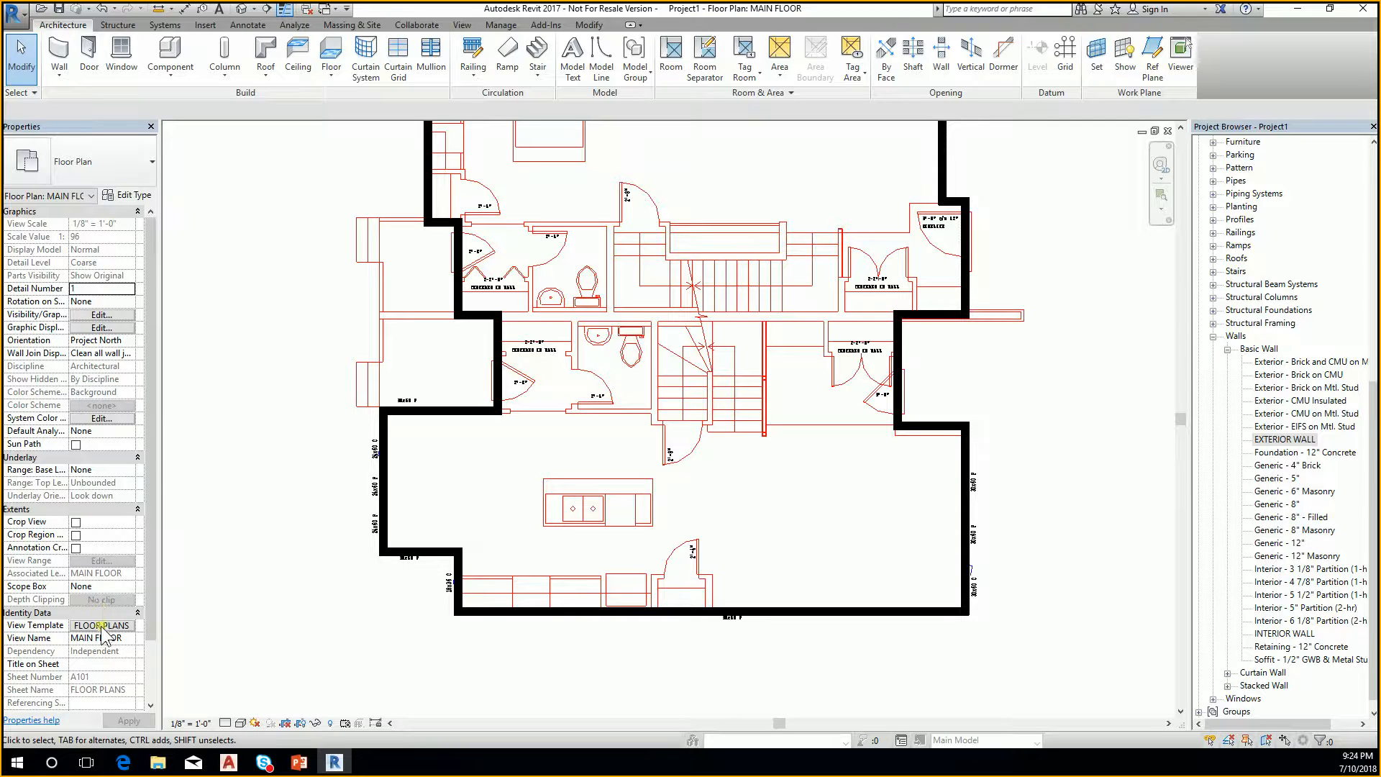
scroll(436, 473, "down", 4)
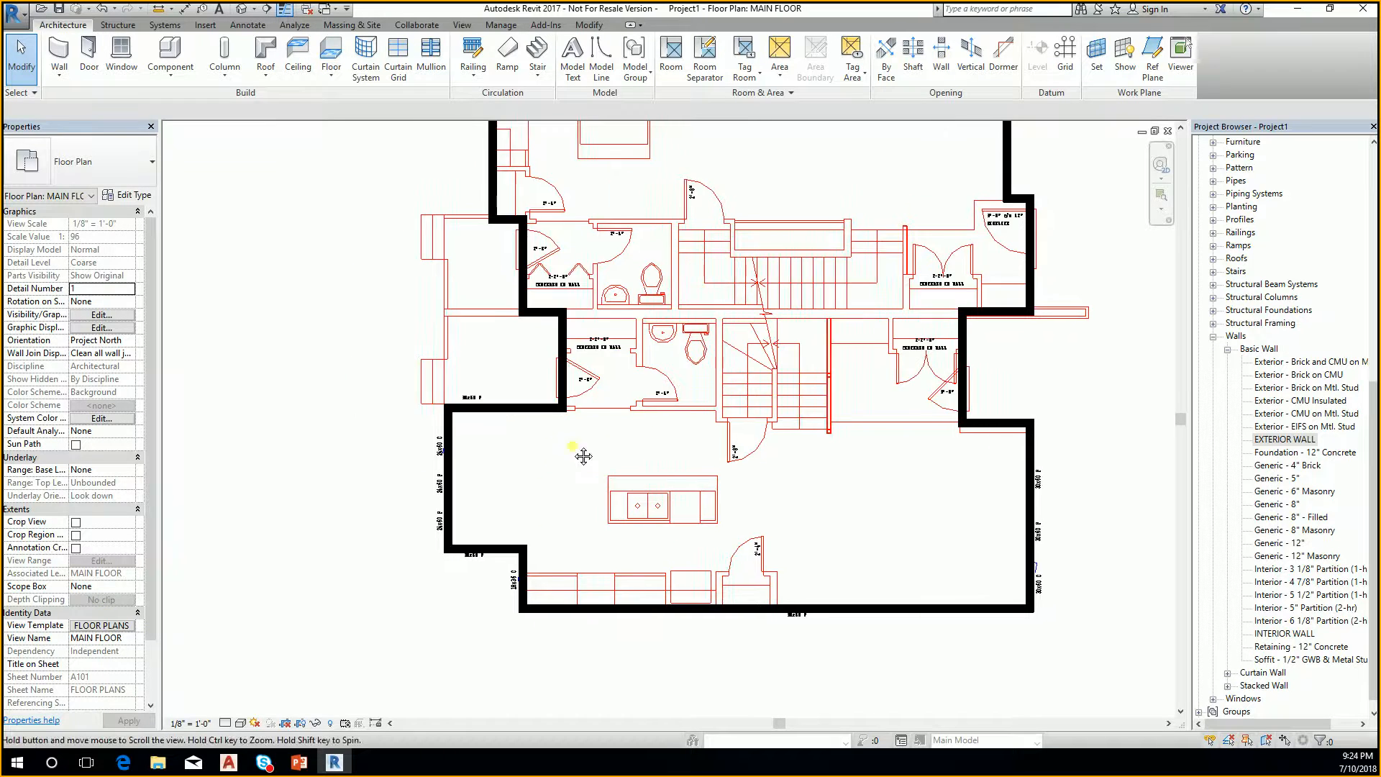
scroll(726, 417, "up", 3)
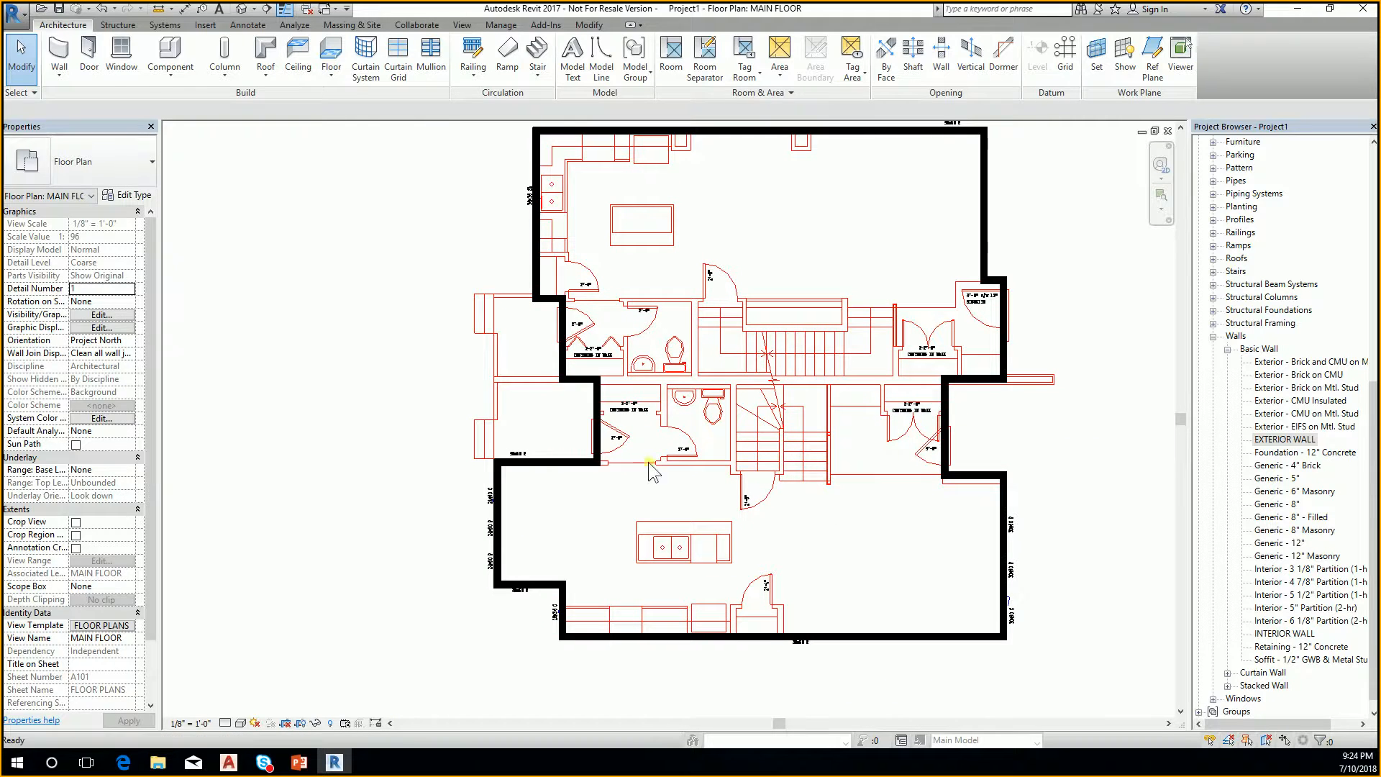
key("w")
key("a")
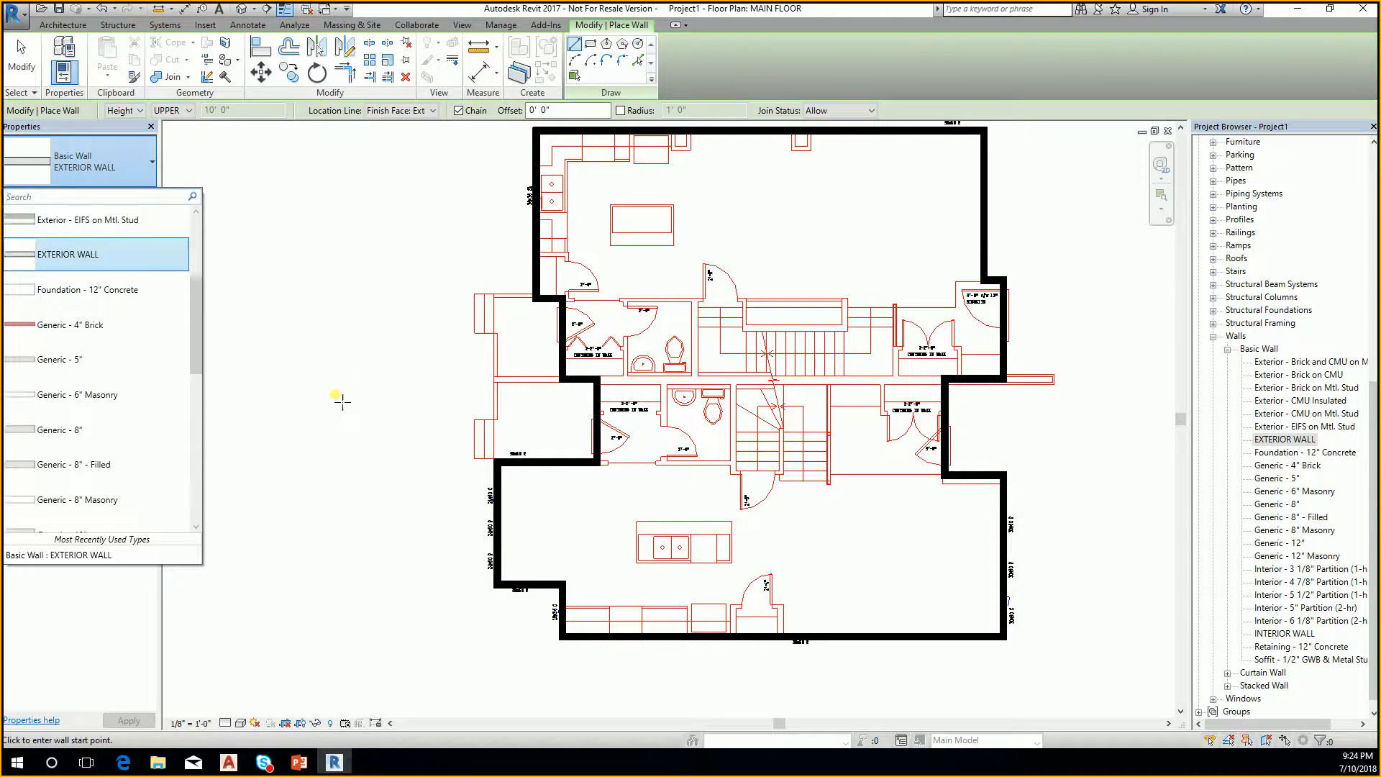
scroll(144, 424, "down", 4)
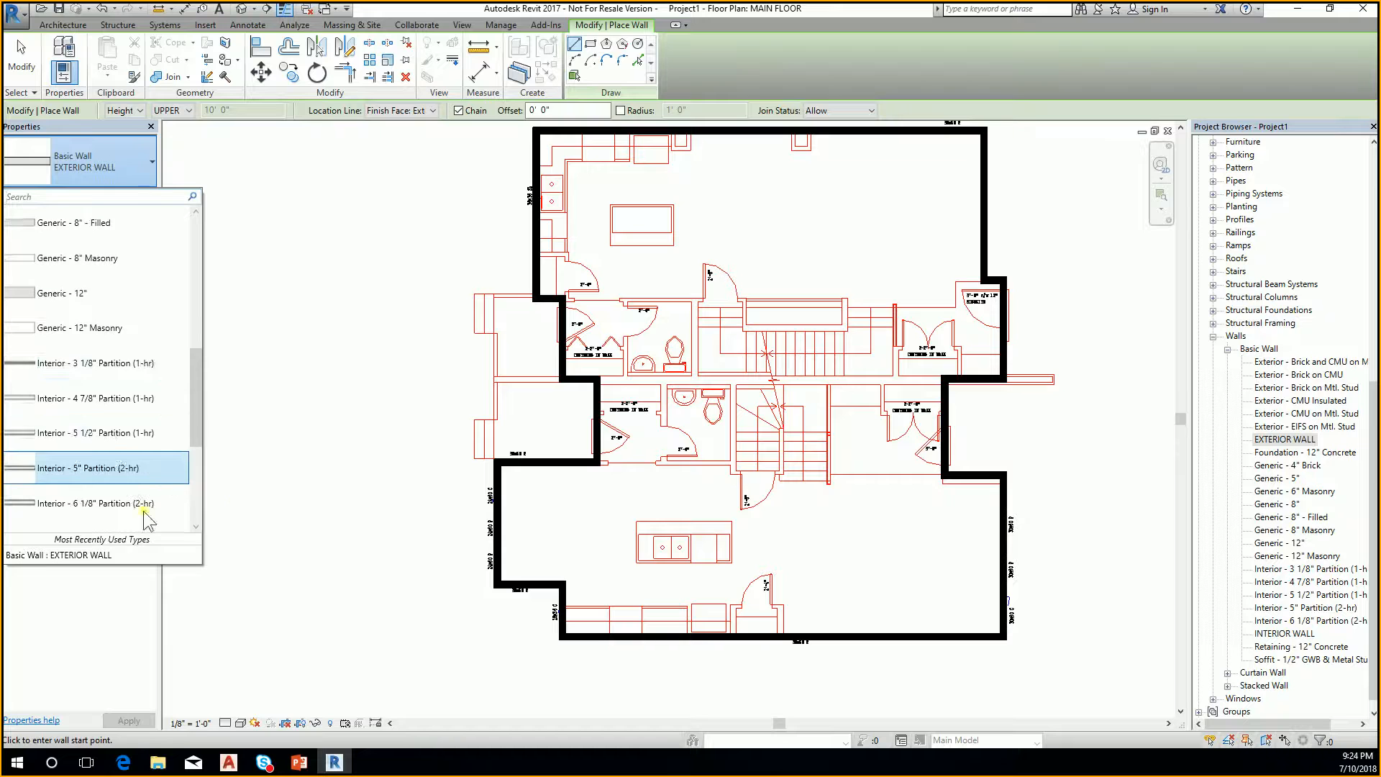
scroll(147, 504, "down", 3)
left_click(108, 431)
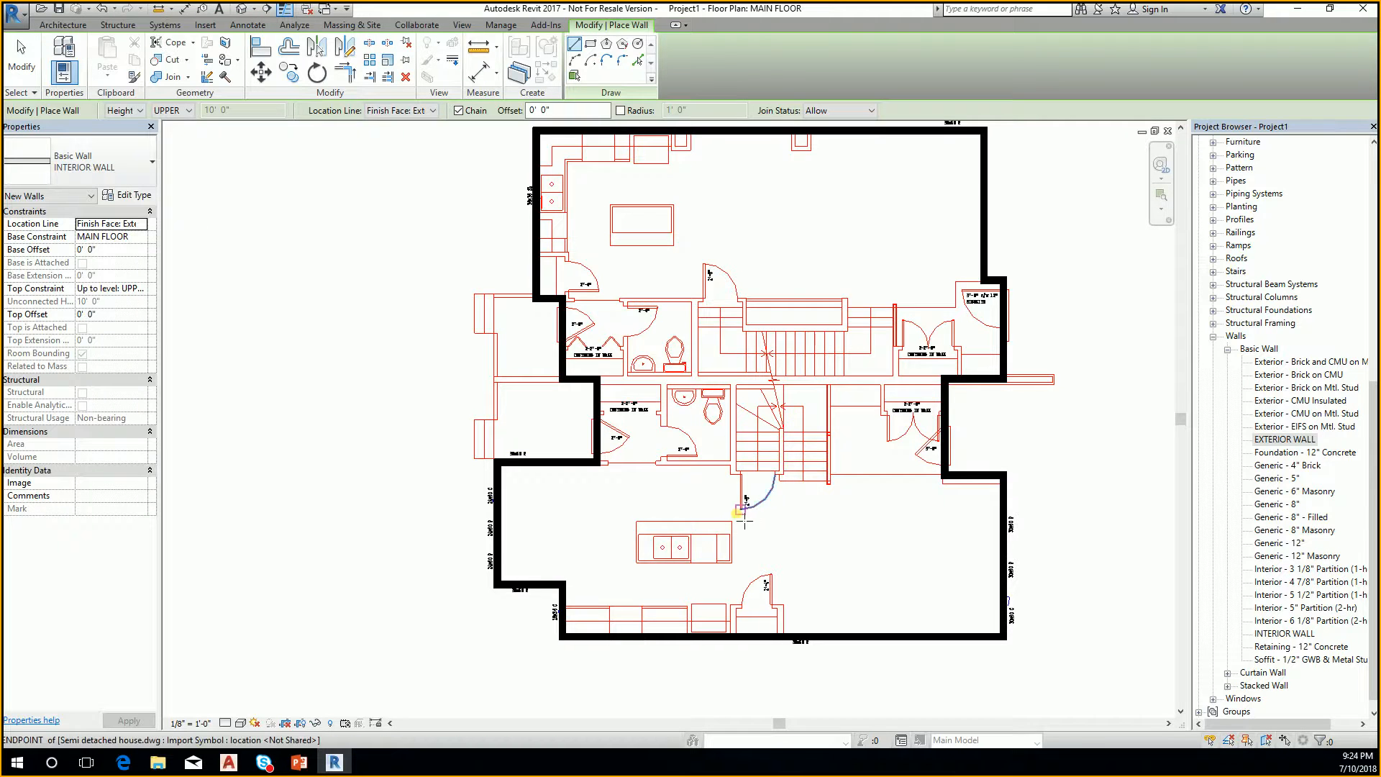
Check the location line options for the new interior walls at the exterior corner beside the lower unit's 2'-8" door
scroll(657, 503, "up", 10)
scroll(496, 518, "up", 2)
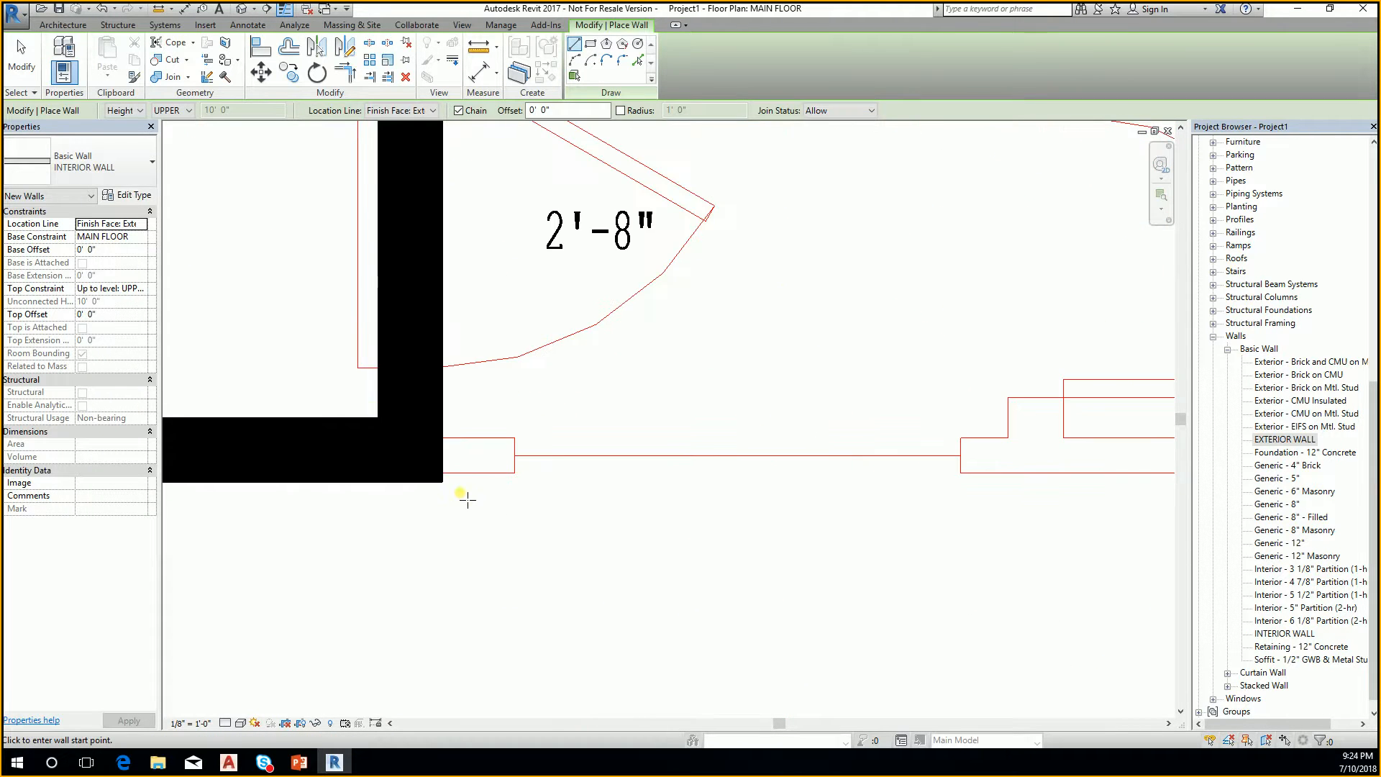
left_click(144, 228)
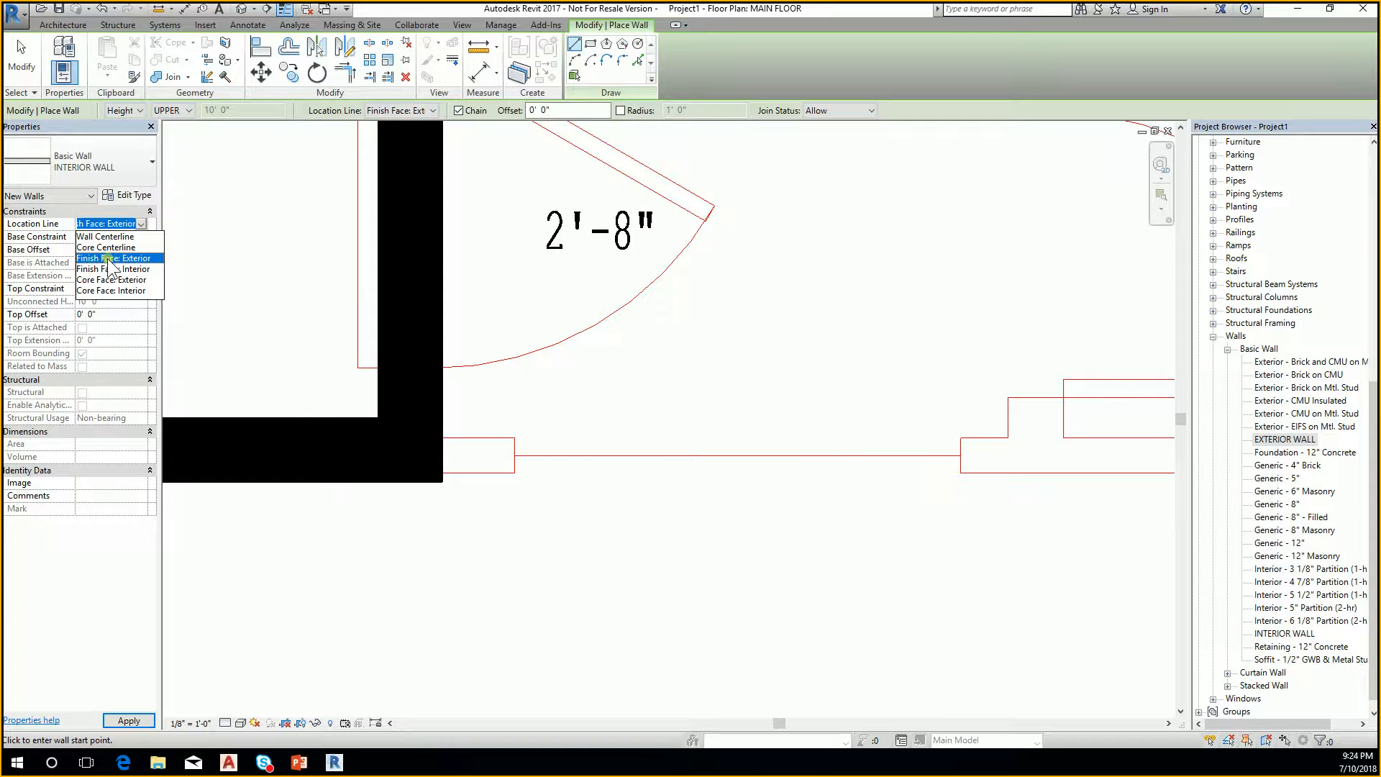
left_click(153, 229)
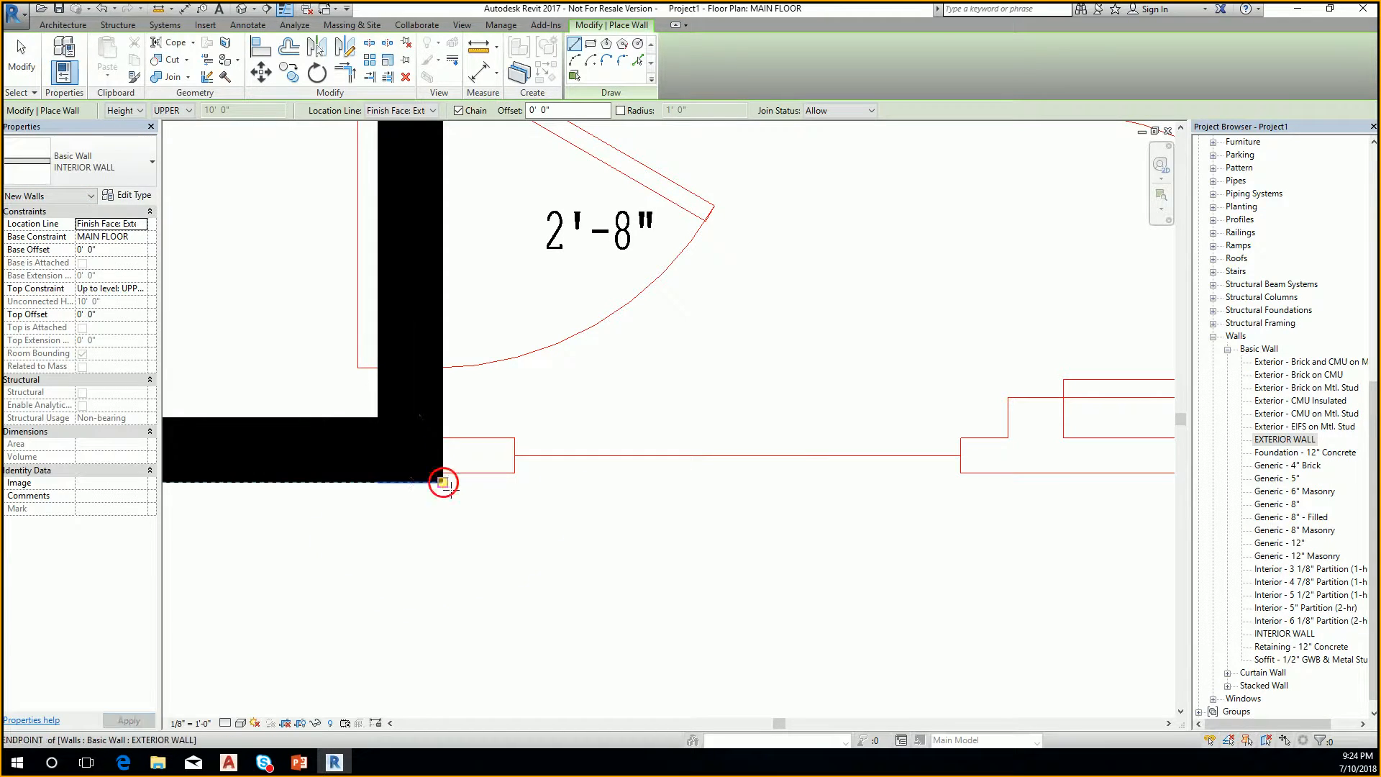
Draw an interior wall from the exterior corner beside the lower unit's 2'-8" door, past the 2'-4" bathroom door, to the stair wall
left_click(443, 482)
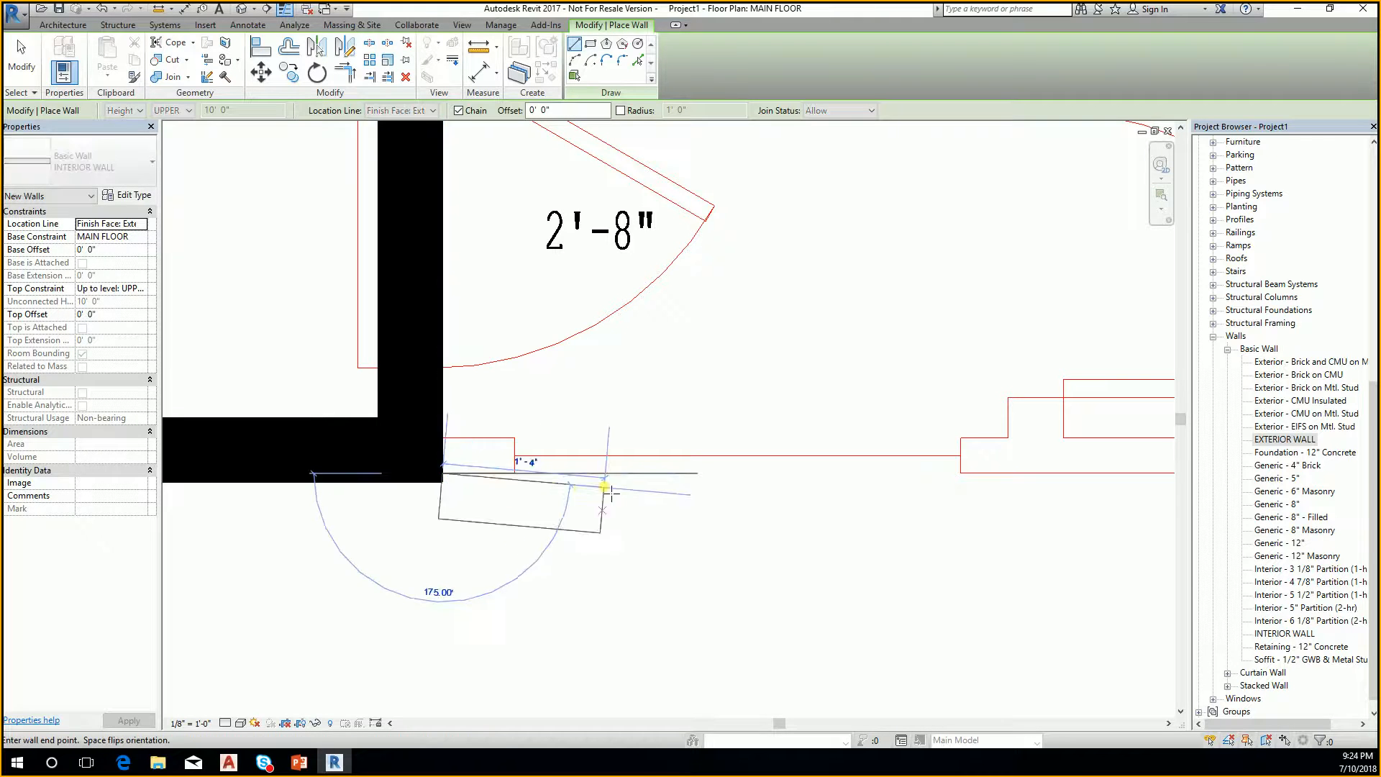
middle_click_drag(589, 480, 326, 477)
scroll(325, 477, "down", 3)
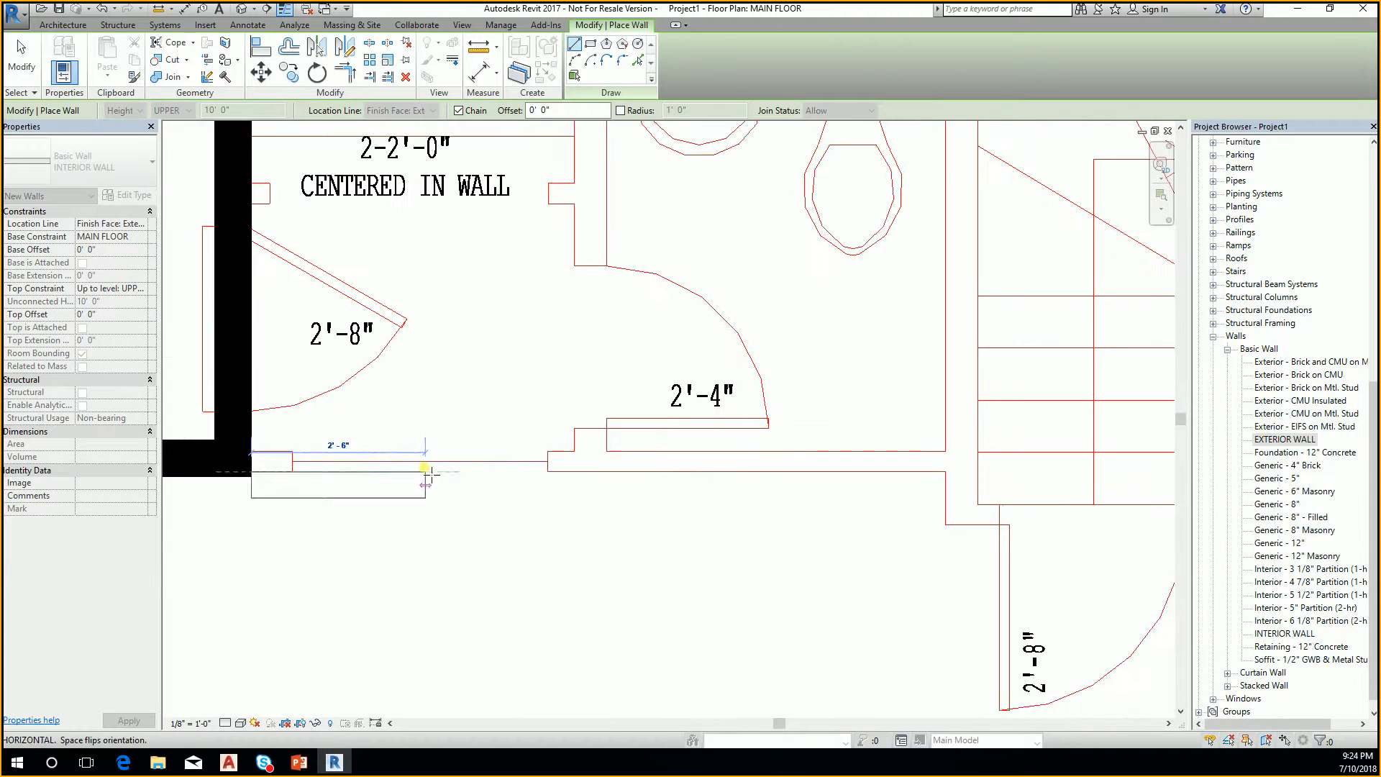
left_click(946, 473)
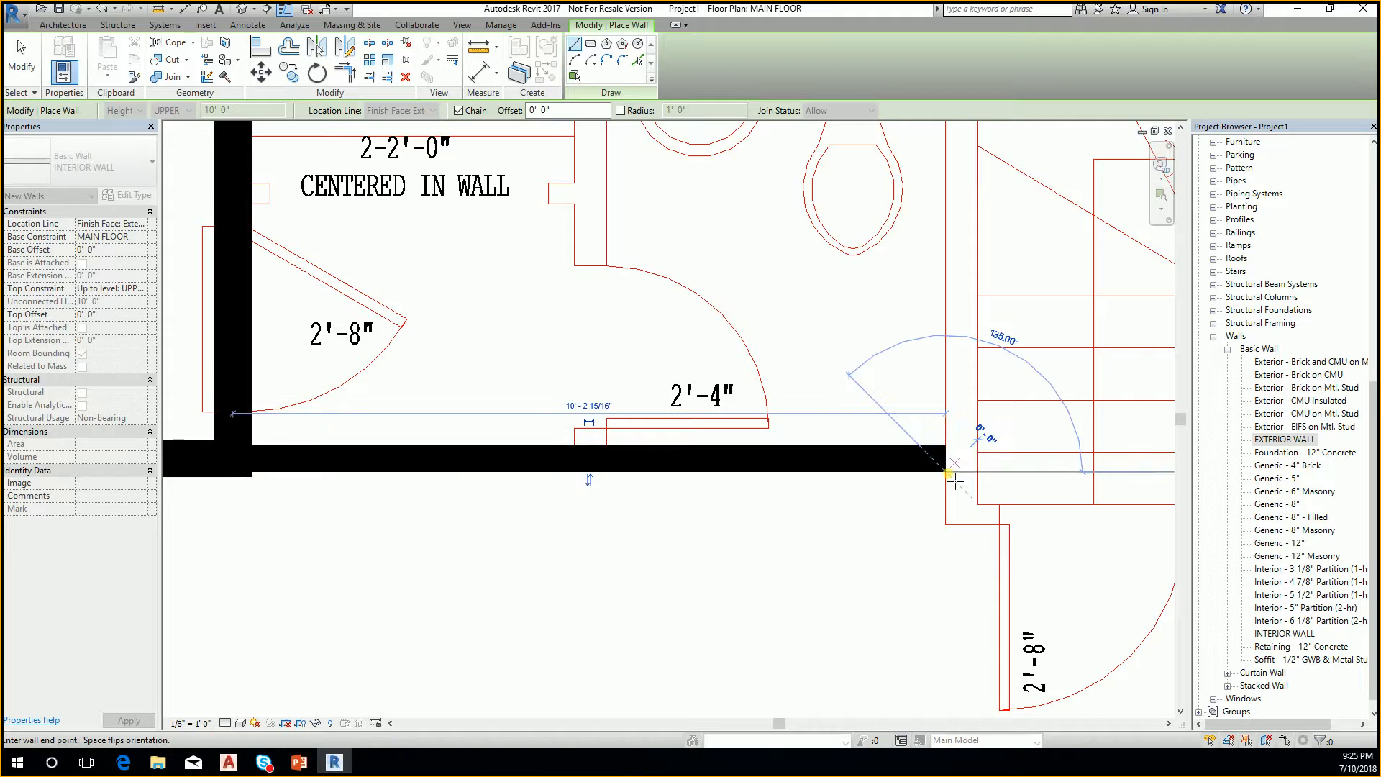
key("Escape")
Draw the lower unit's stair walls: about 6'-11" down beside the bathroom, 4'-1" across the 2'-8" door opening, and back up between the flights
scroll(692, 395, "down", 5)
scroll(908, 449, "up", 2)
middle_click_drag(742, 403, 750, 471)
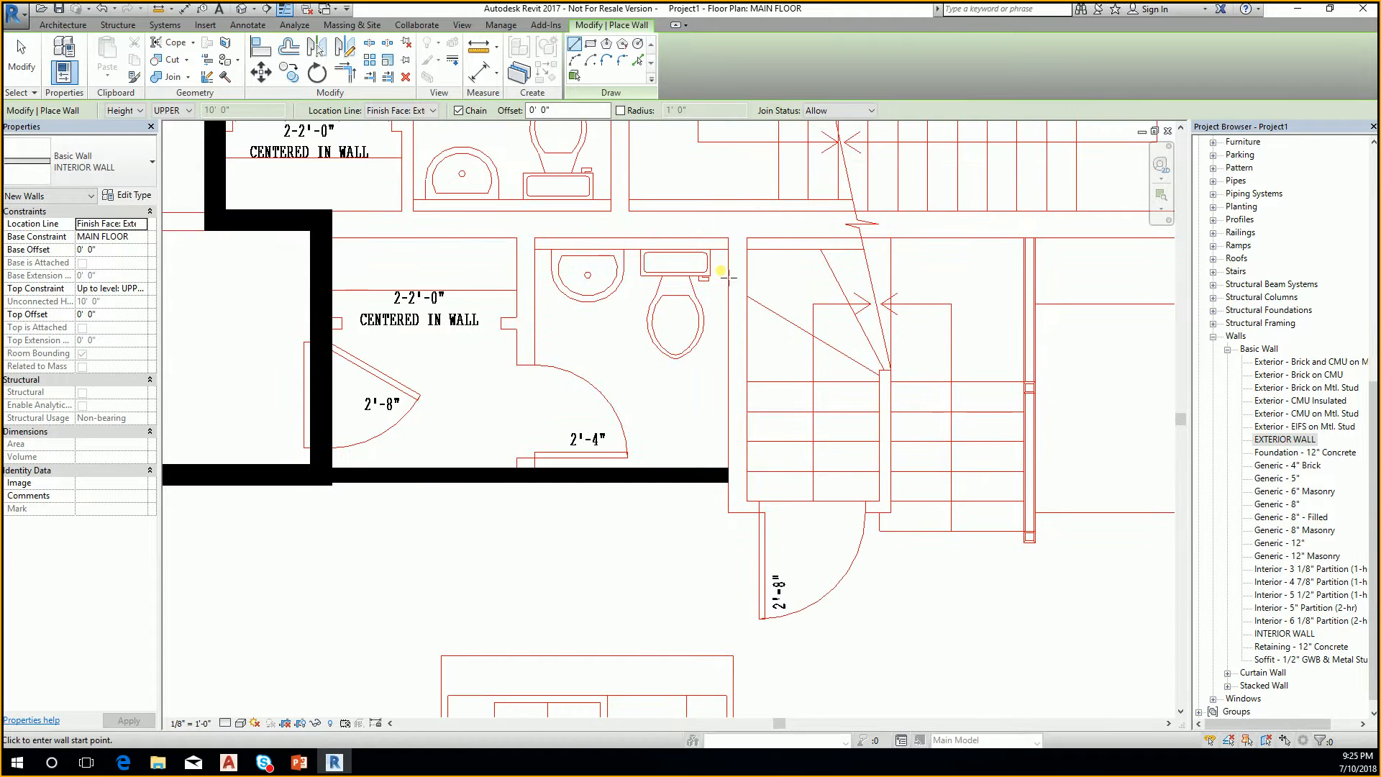
left_click(729, 238)
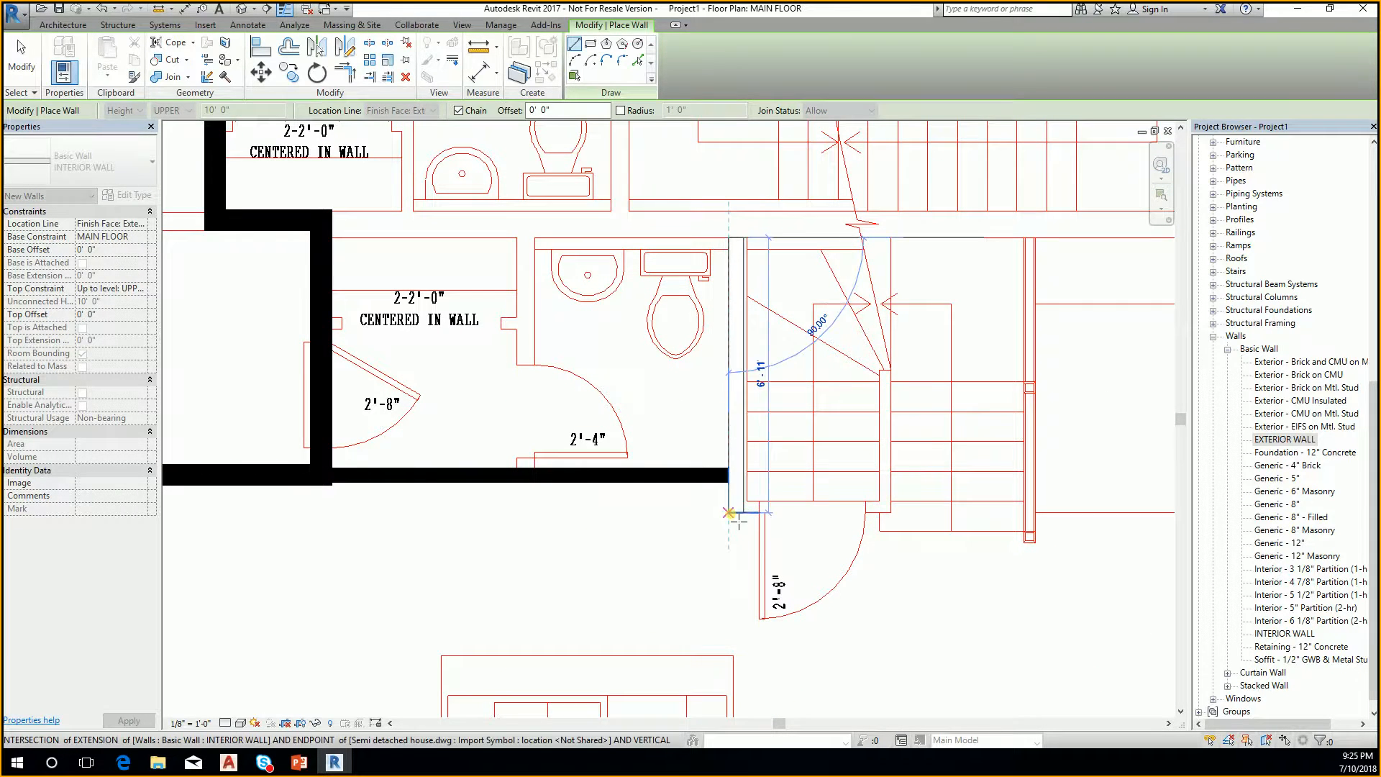
left_click(862, 517)
left_click(890, 511)
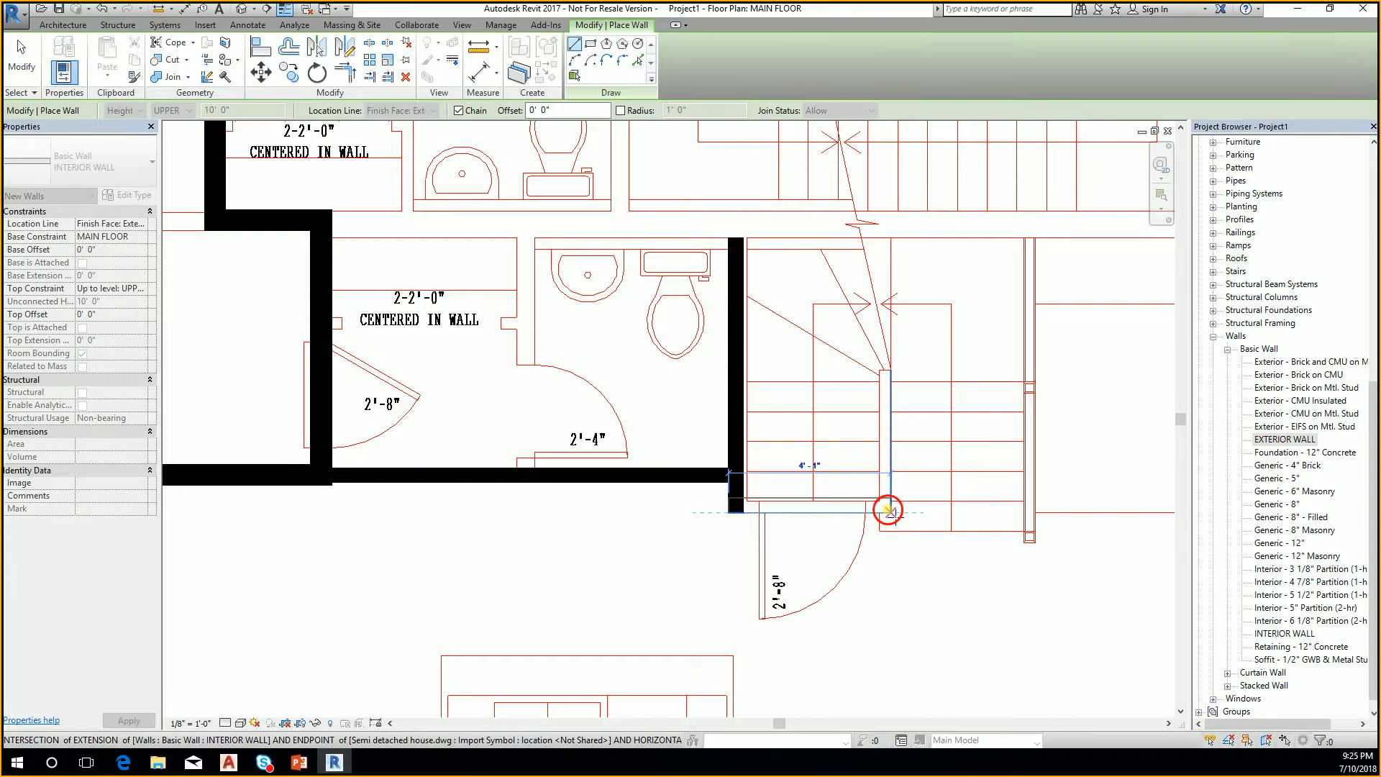
left_click(902, 379)
key("Escape")
Draw the lower unit's closet walls beside the 3'-0" entry door, about 2'-4" down and across the double doors to the exterior wall
middle_click_drag(907, 407, 645, 424)
scroll(647, 423, "down", 1)
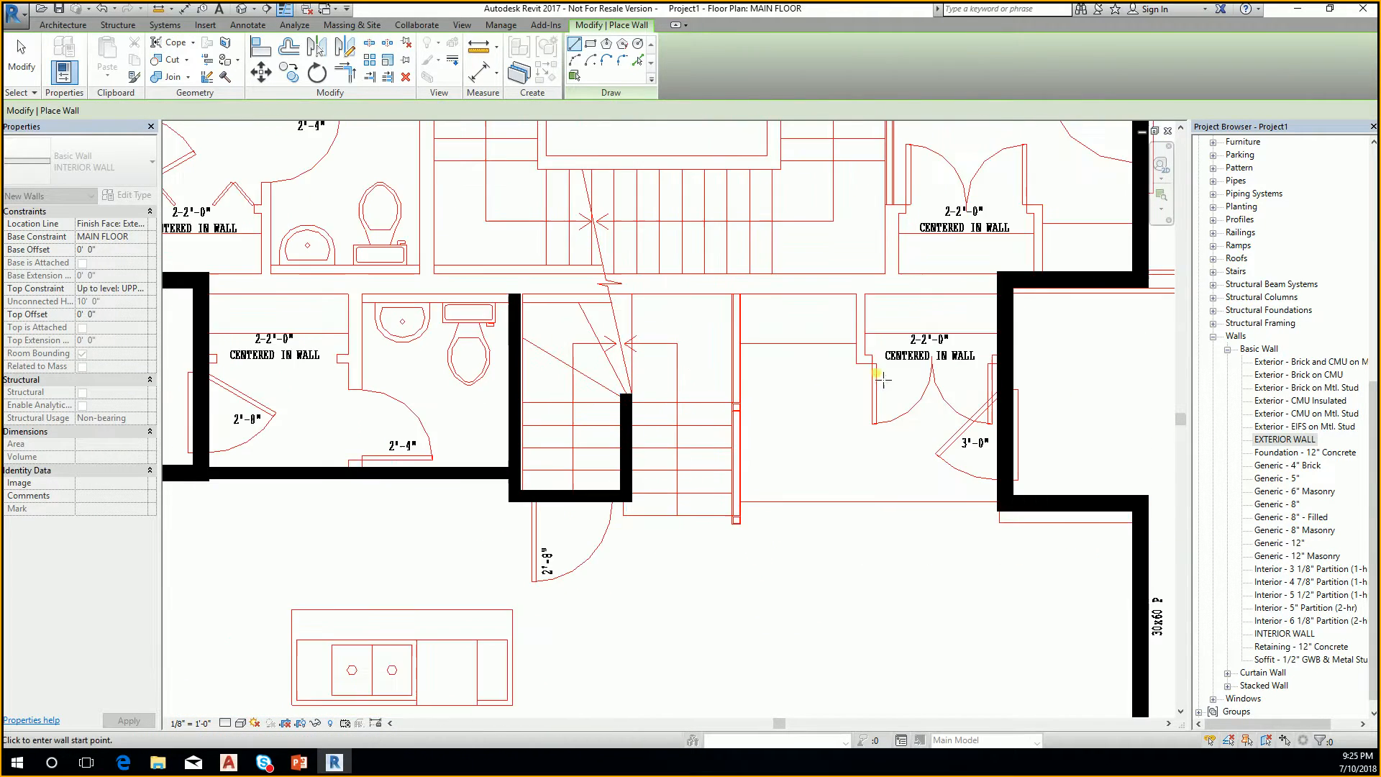
scroll(856, 311, "up", 1)
left_click(866, 289)
left_click(866, 380)
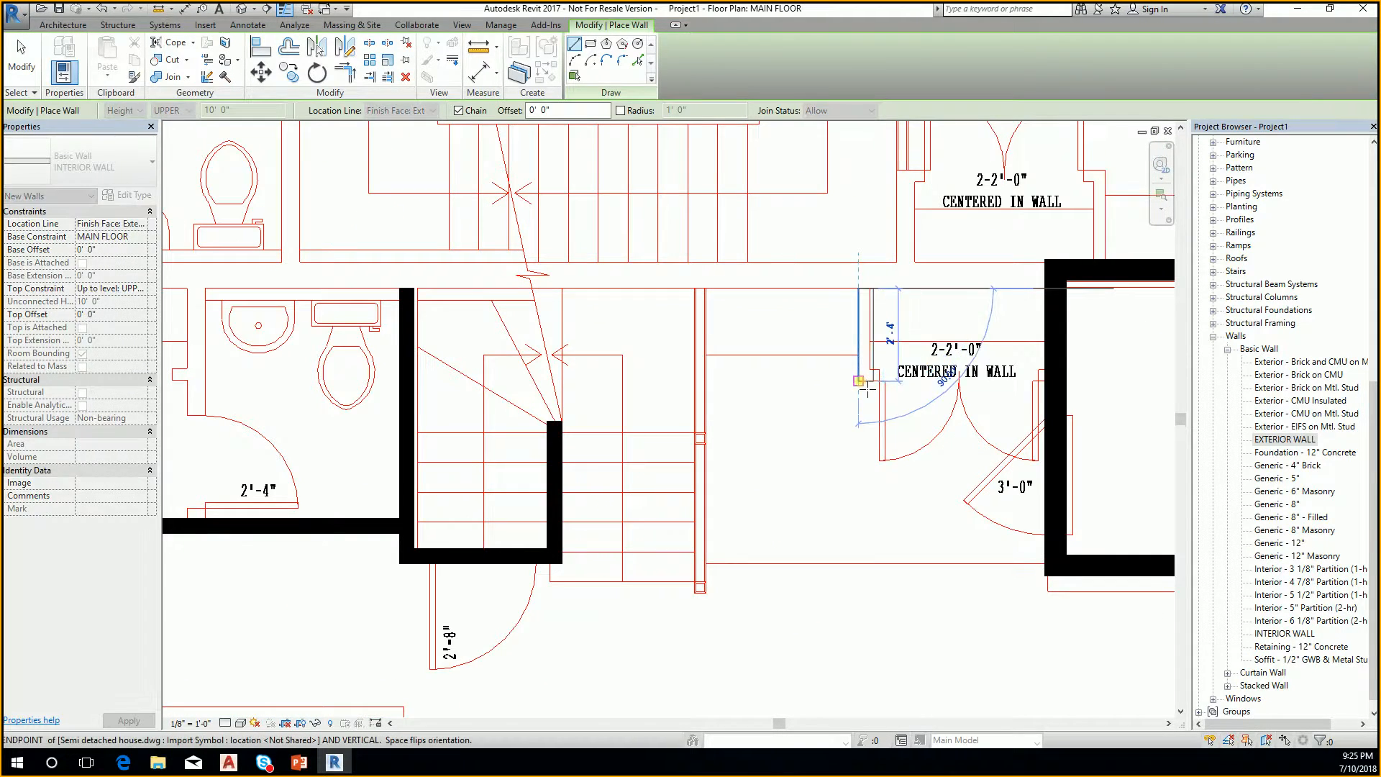
left_click(1047, 380)
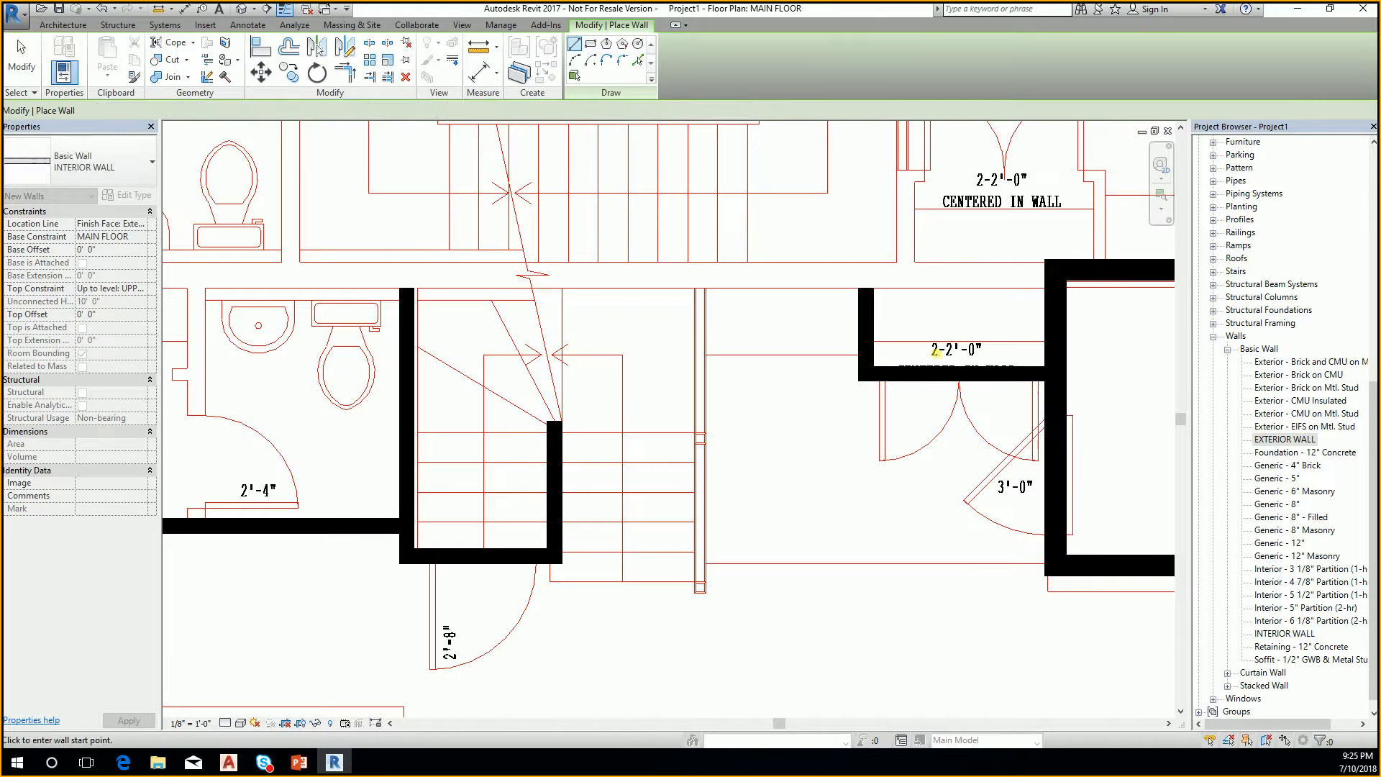
scroll(941, 353, "down", 3)
key("Escape")
Enclose the pantry with the 2'-4" door beside the kitchen counter with interior walls, about 2'-2 5/8" deep, against the lower exterior wall
scroll(762, 584, "up", 6)
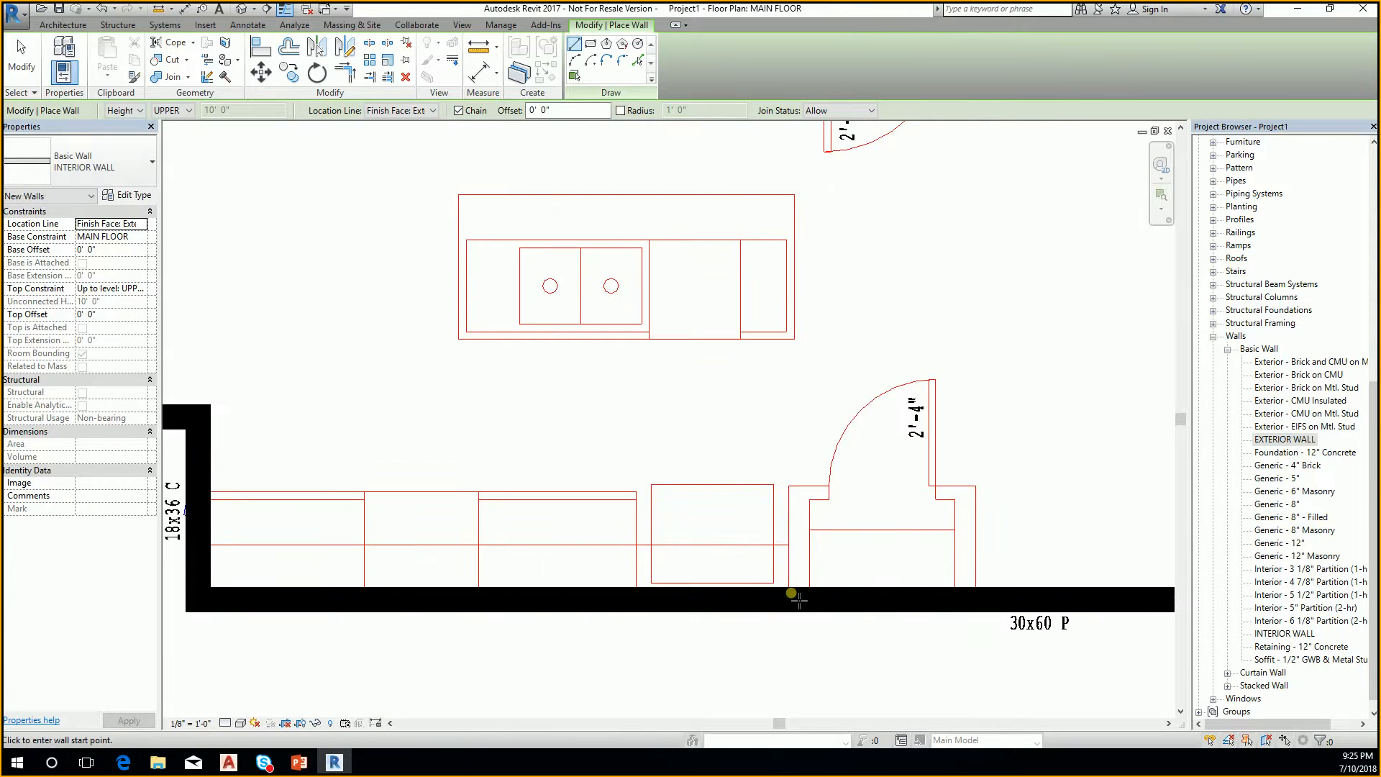
left_click(790, 587)
left_click(789, 487)
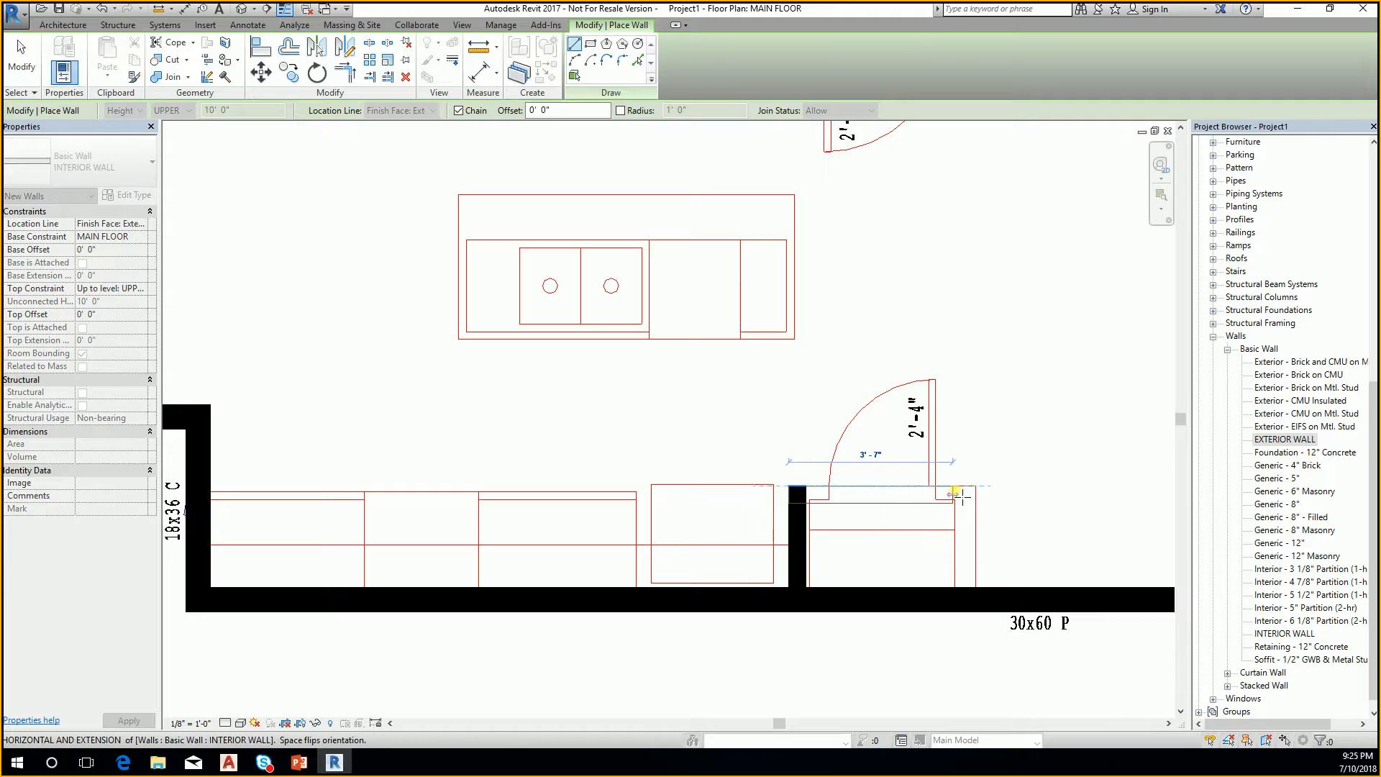
left_click(976, 487)
left_click(977, 587)
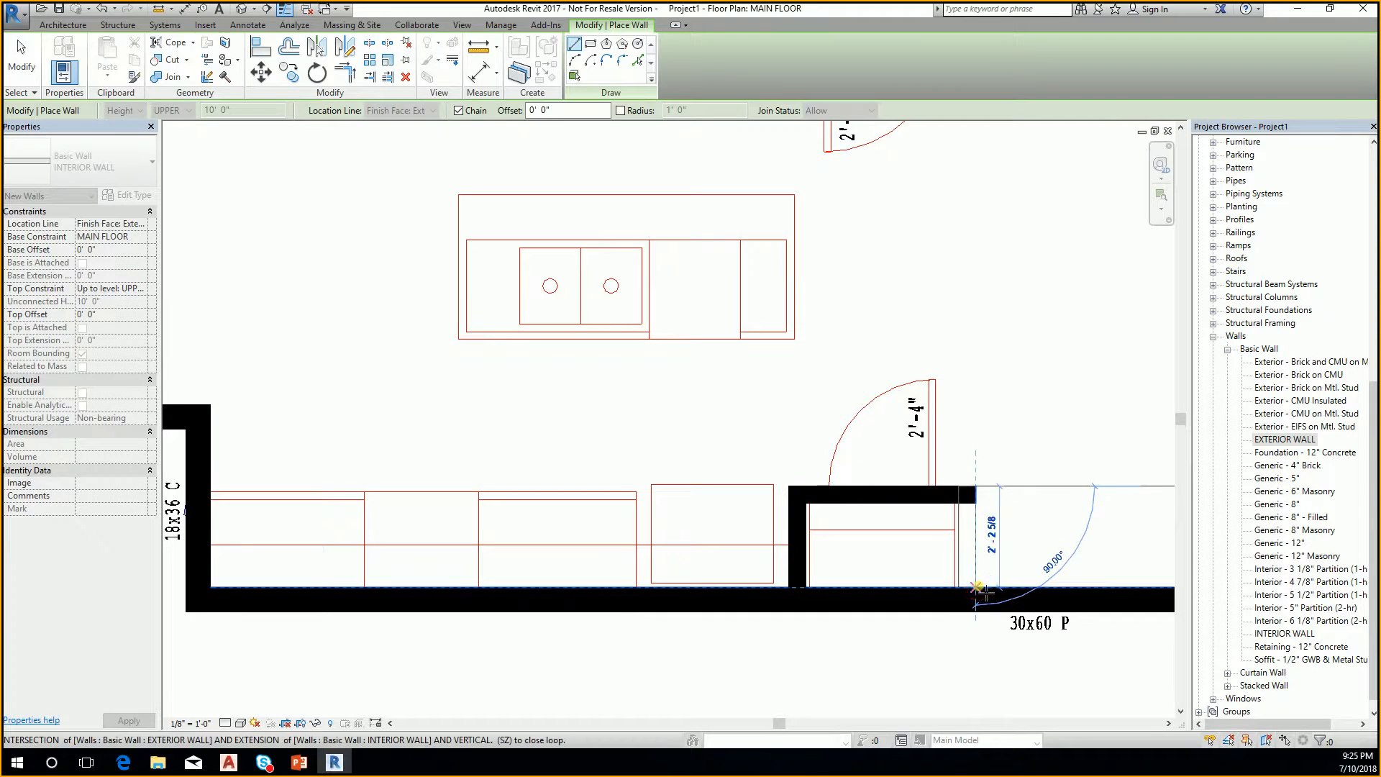
key("Escape")
Draw the interior wall separating the upper unit's 2-2'-0" closet from its bathroom
scroll(948, 594, "down", 3)
scroll(808, 564, "up", 5)
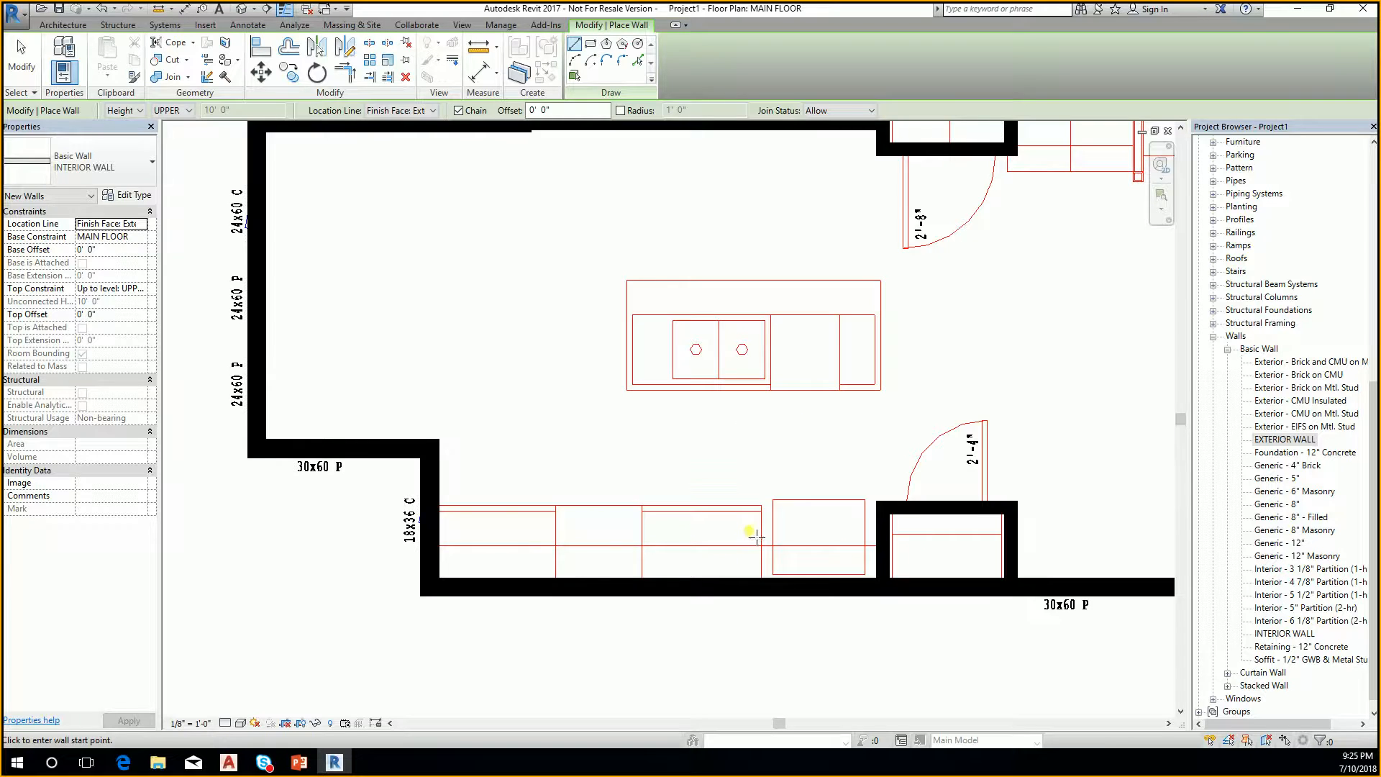
scroll(756, 537, "down", 1)
scroll(605, 547, "down", 4)
middle_click_drag(759, 525, 754, 607)
scroll(693, 320, "up", 3)
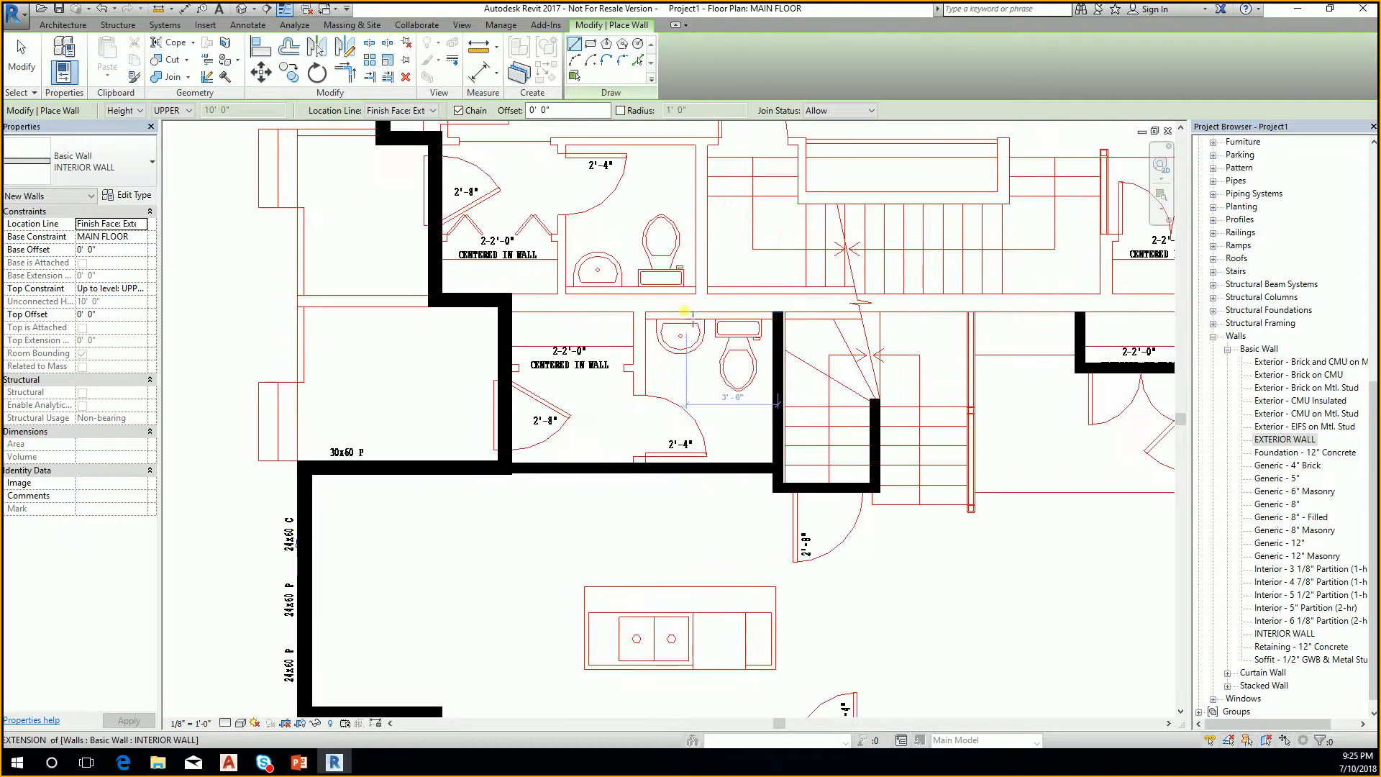
middle_click_drag(685, 311, 668, 518)
scroll(534, 502, "up", 2)
left_click(547, 501)
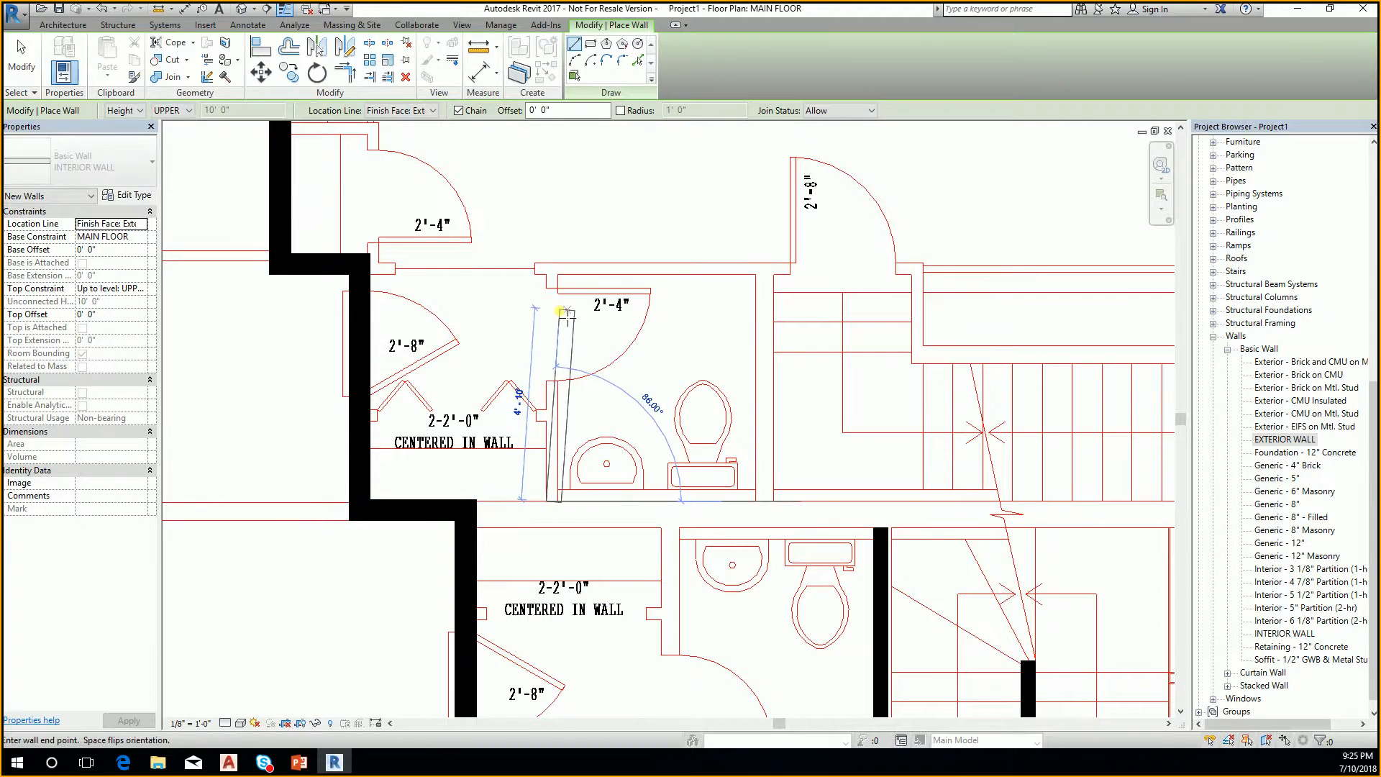
left_click(554, 274)
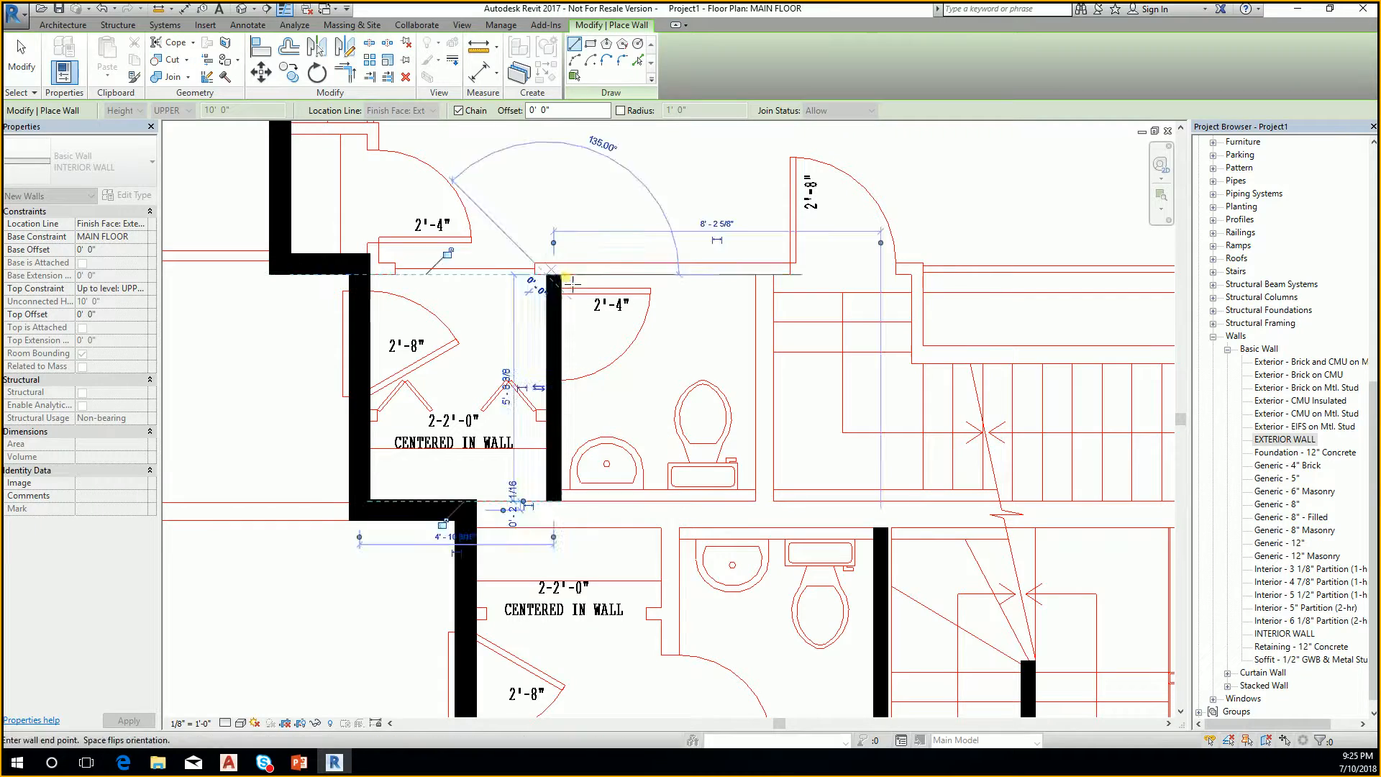
Draw the upper unit's wall from the exterior corner past the 2'-8" door and around the stair recess, about 1'-9 3/8" deep and 7'-4" wide
left_click(371, 274)
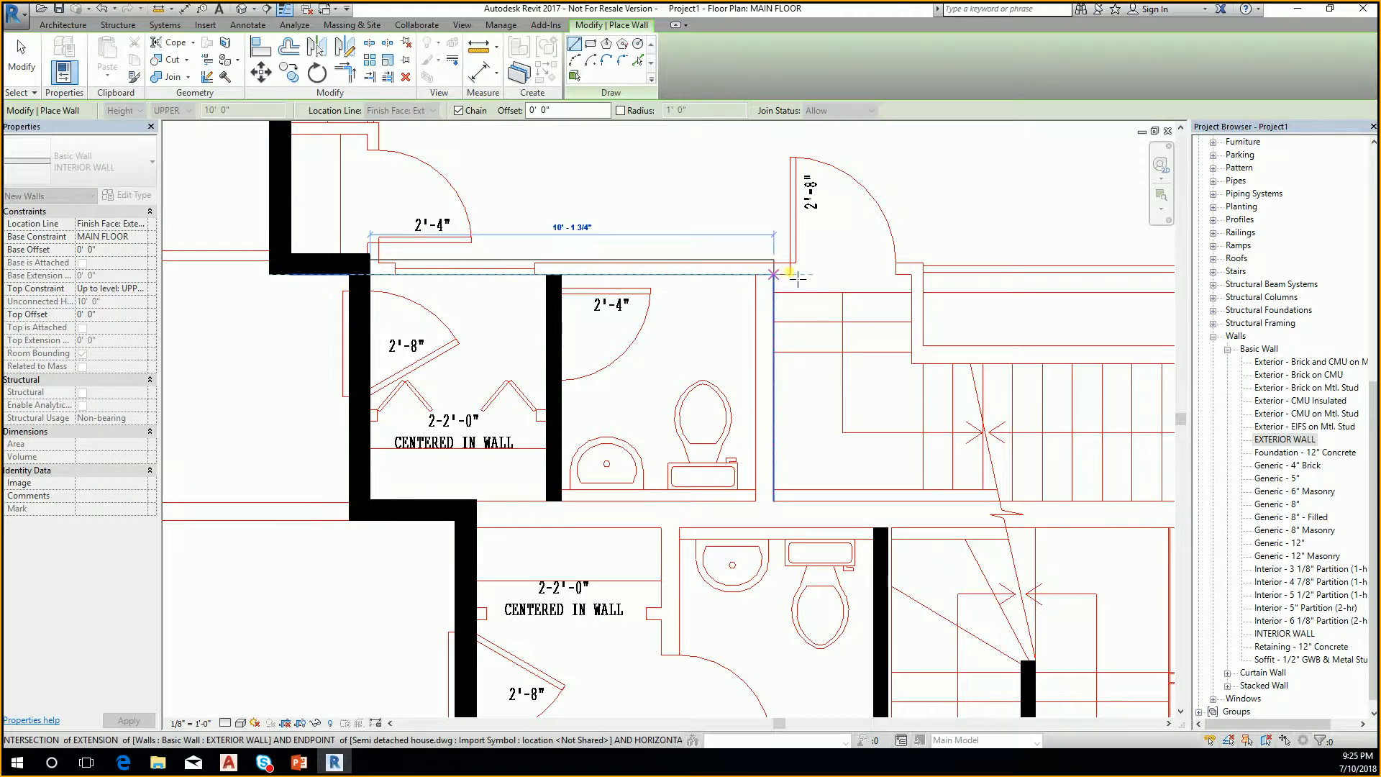
left_click(932, 283)
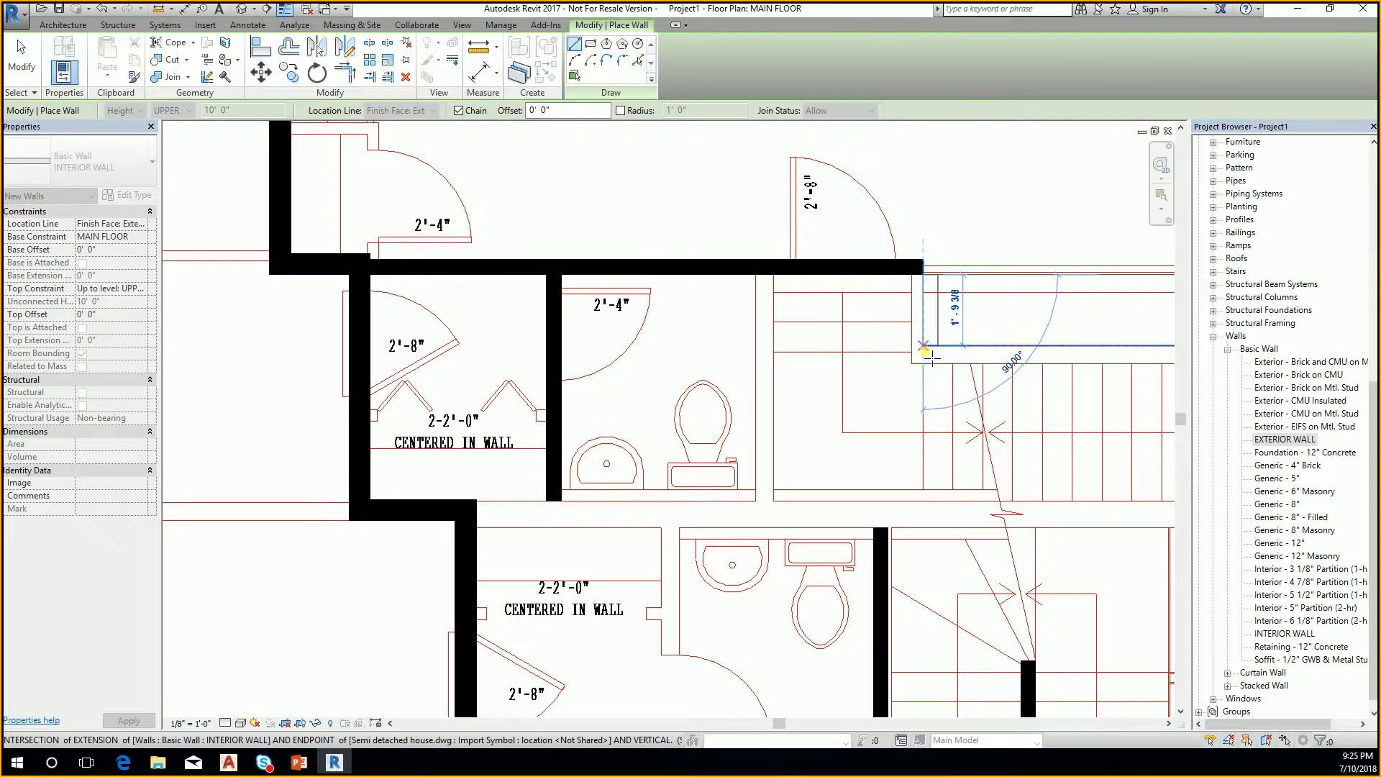
middle_click_drag(930, 353, 685, 377)
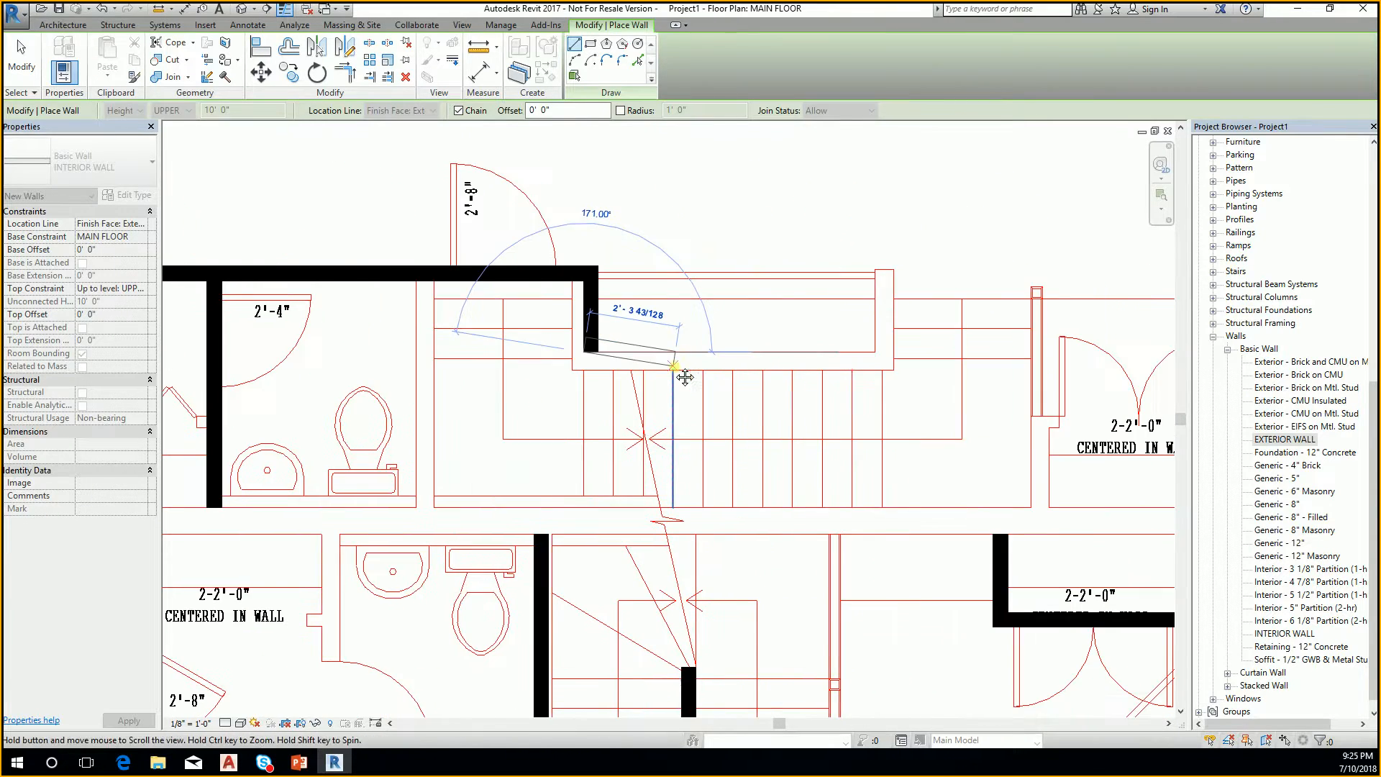
left_click(890, 356)
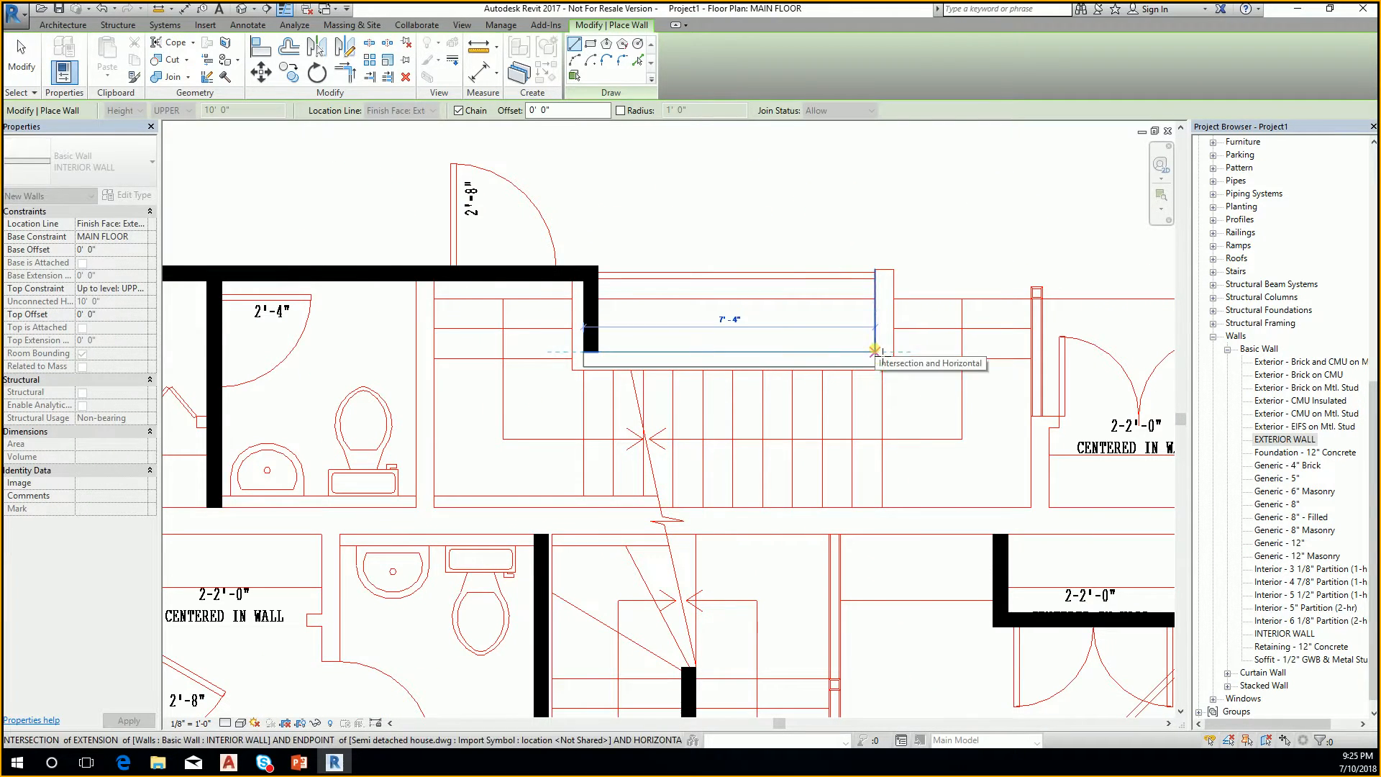
left_click(887, 271)
key("Escape")
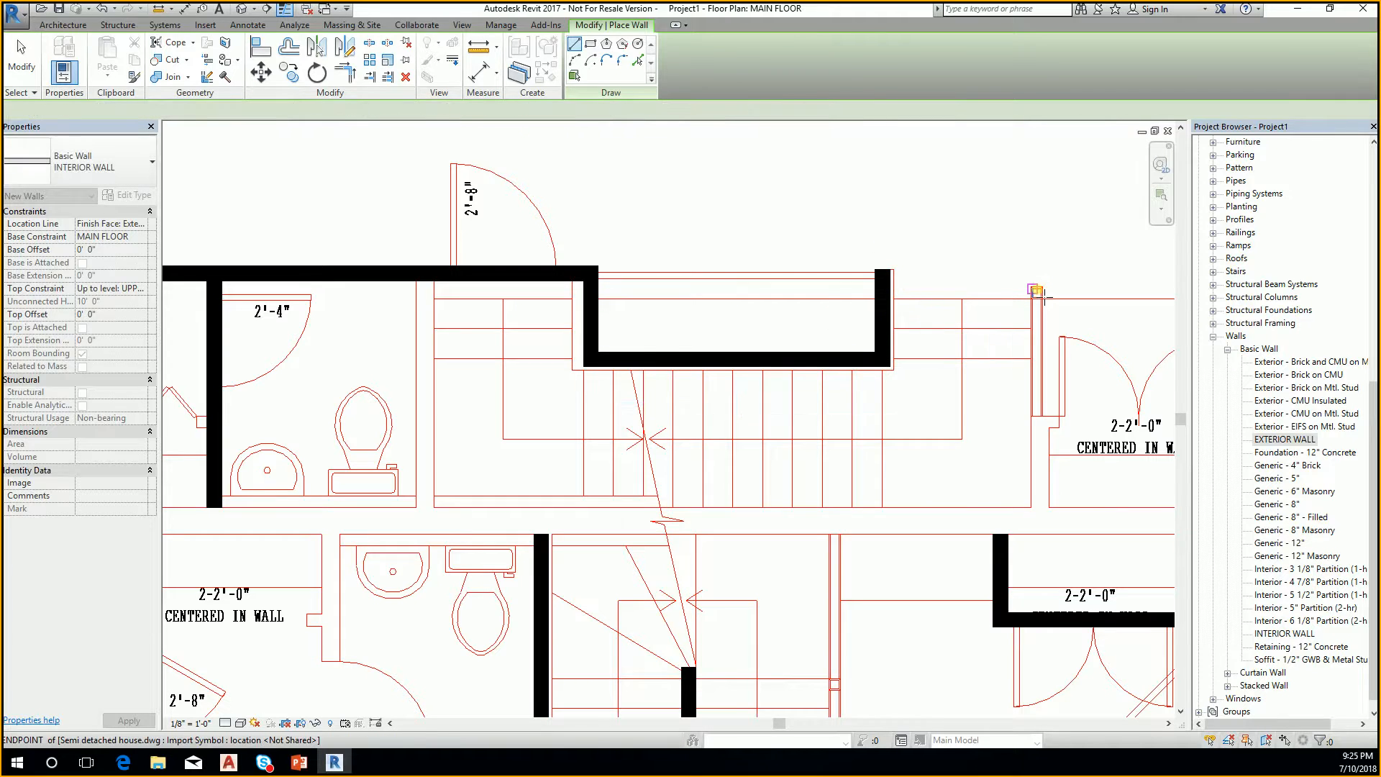
Draw the upper unit's entry closet walls, about 2'-3 5/8" deep and 5'-3" wide, near the 3'-0" sidelite door and end the Wall tool
left_click(1025, 509)
scroll(1028, 421, "up", 2)
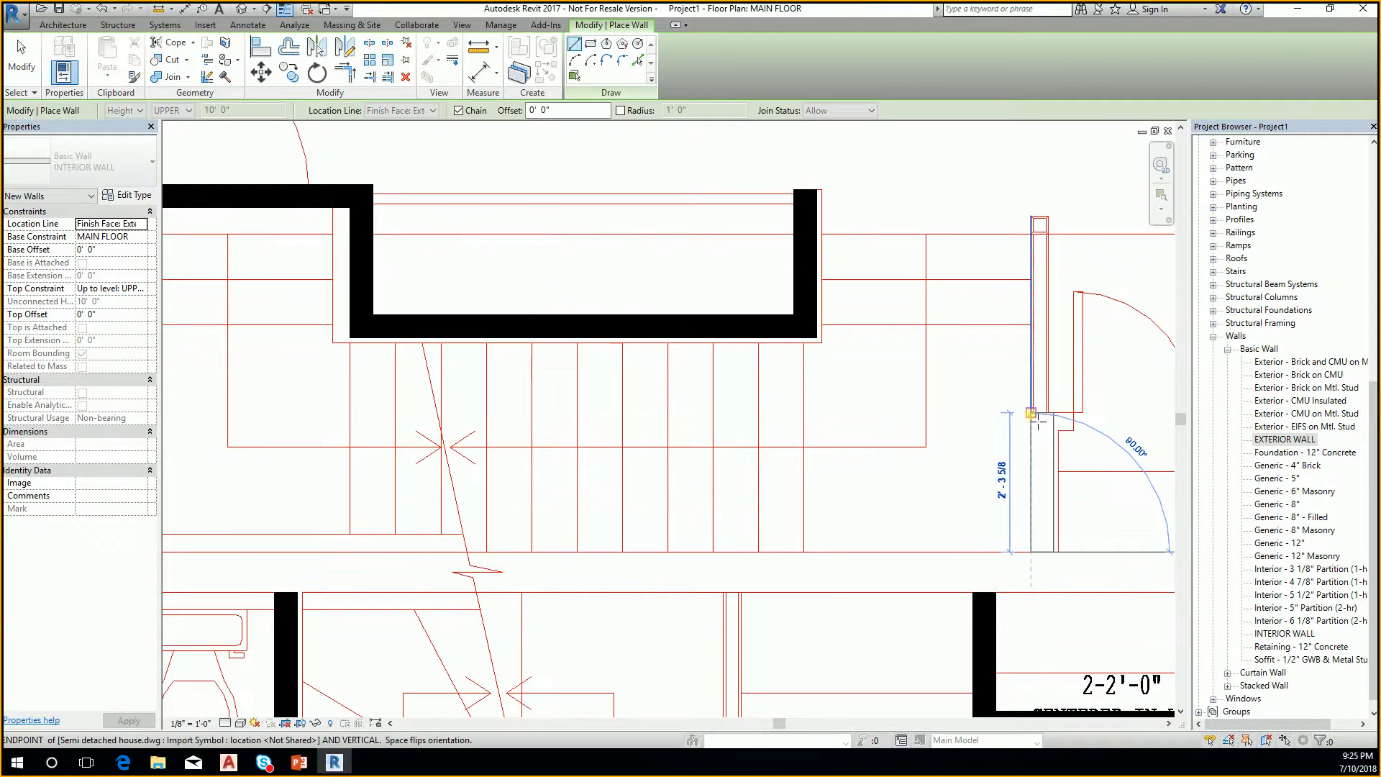
middle_click_drag(950, 420, 500, 425)
left_click(592, 429)
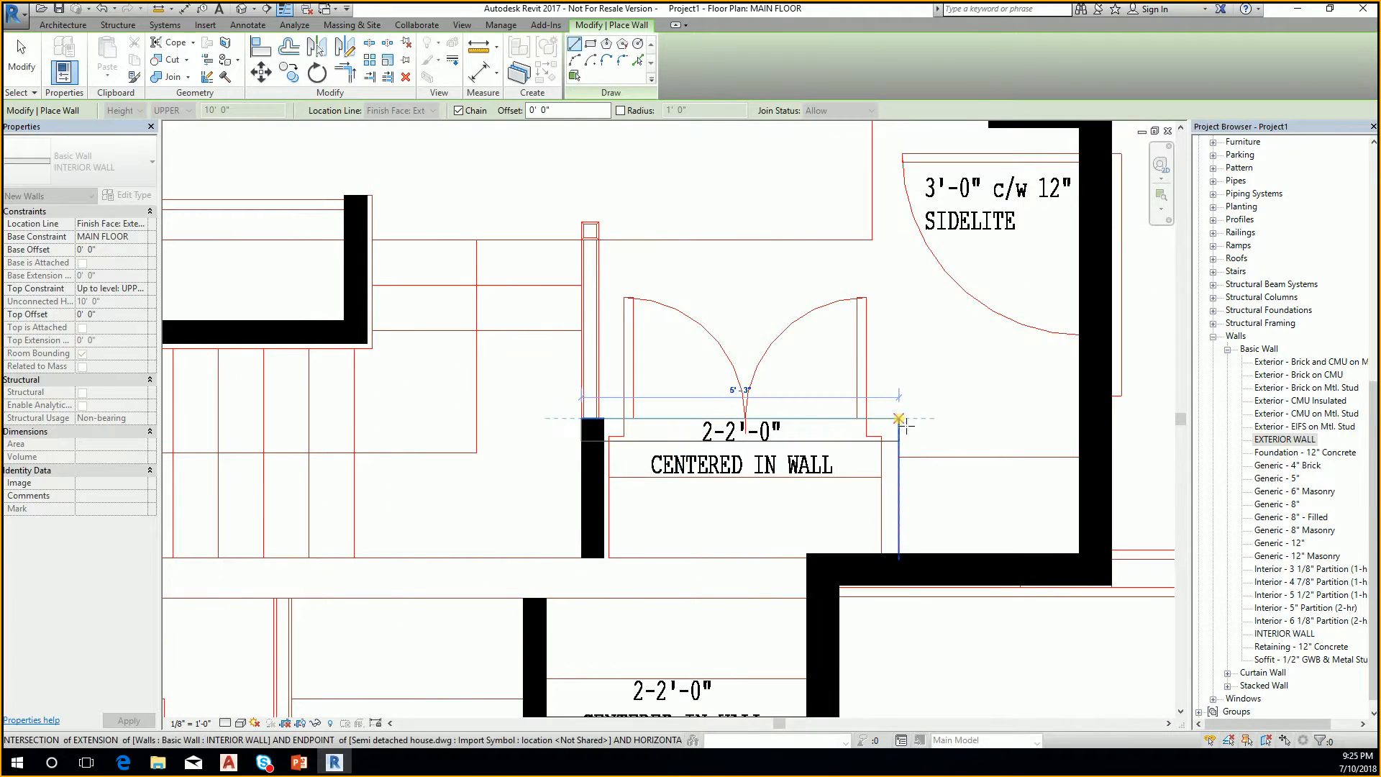
left_click(899, 430)
left_click(905, 554)
scroll(936, 504, "down", 4)
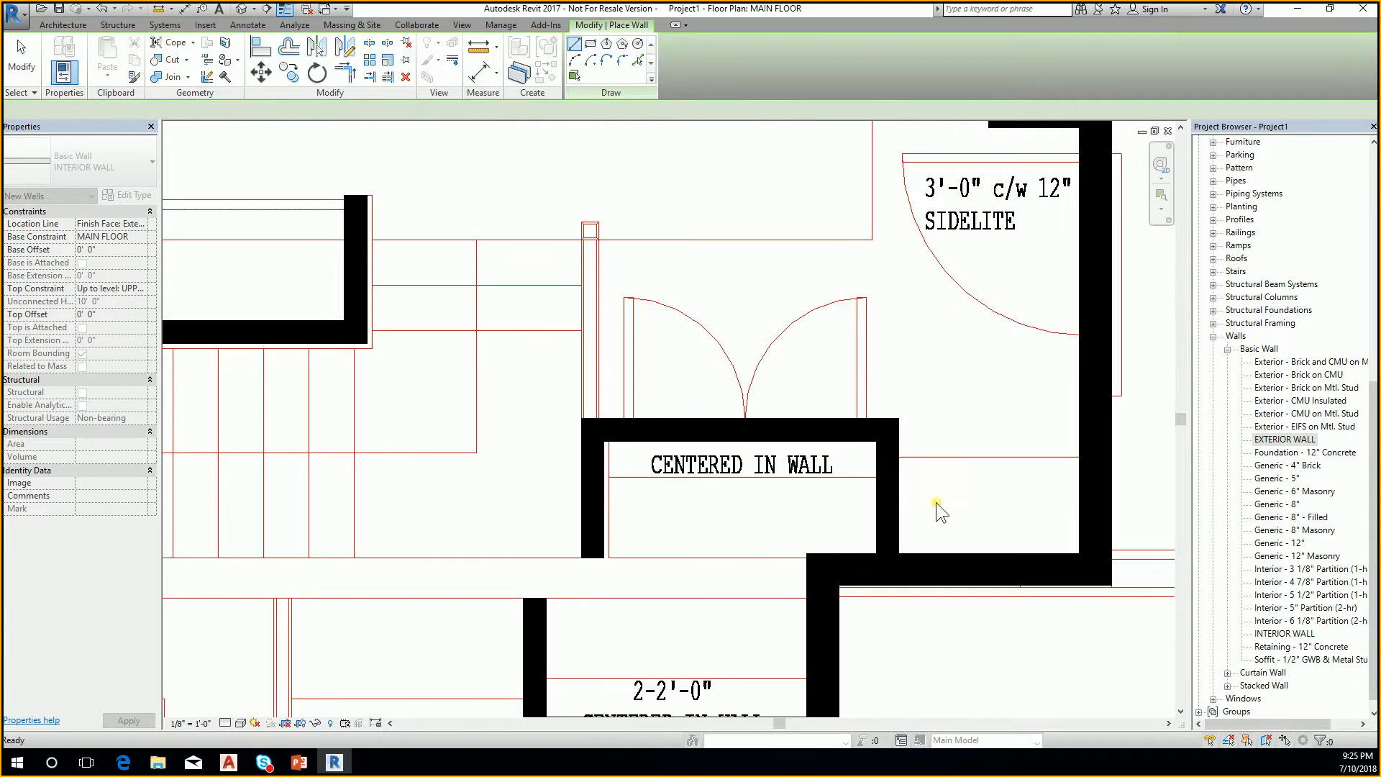
key("Escape")
scroll(847, 532, "down", 2)
key("Escape")
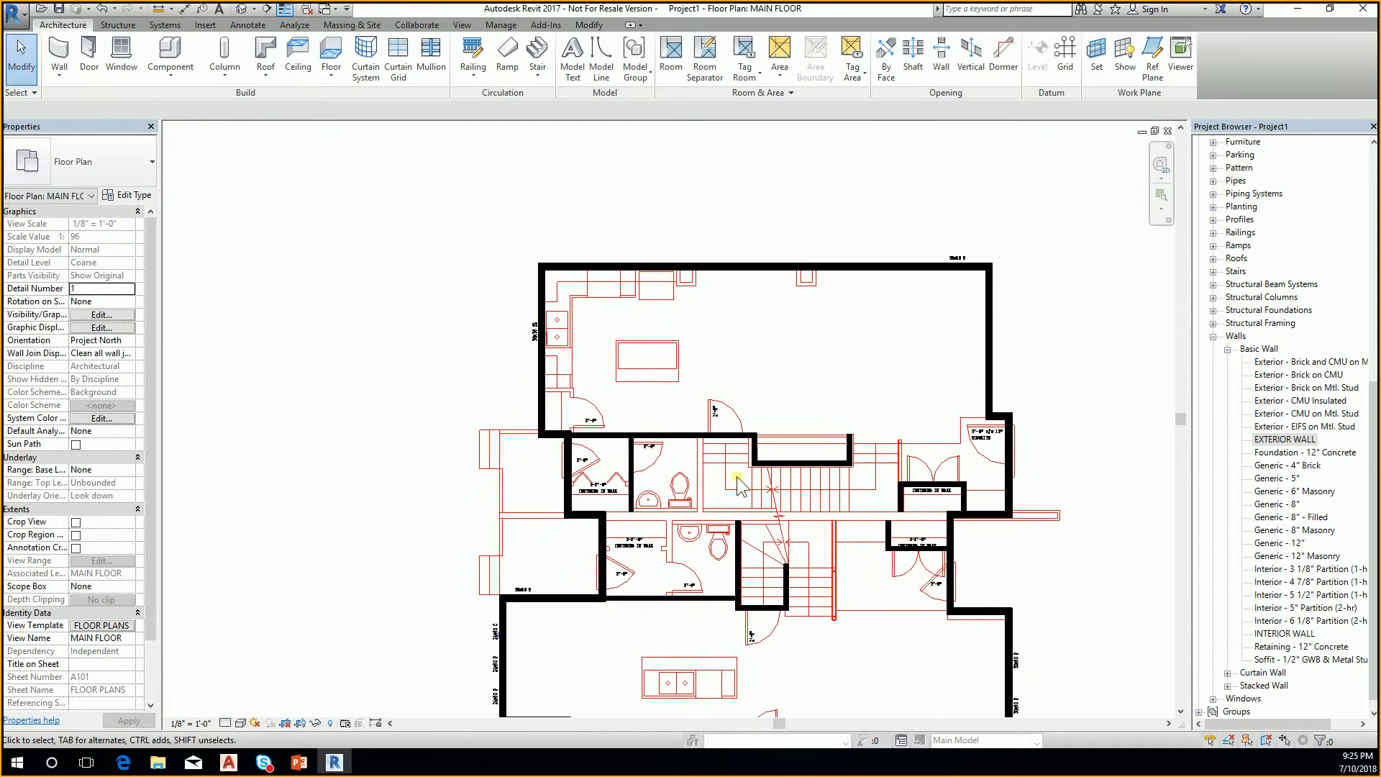
In Object Styles, set the line color of the WALLS layer of the imported Semi detached house.dwg to Blue
scroll(681, 454, "up", 4)
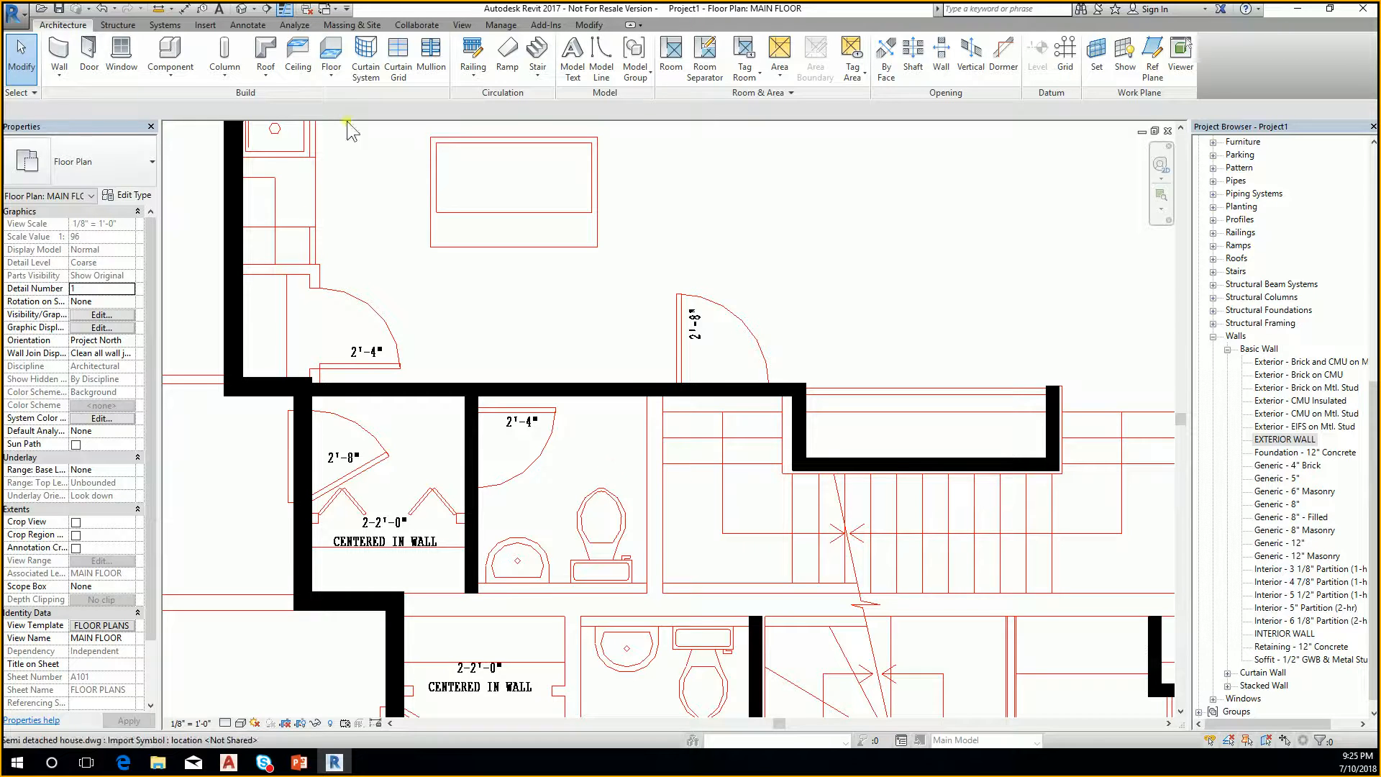
left_click(590, 25)
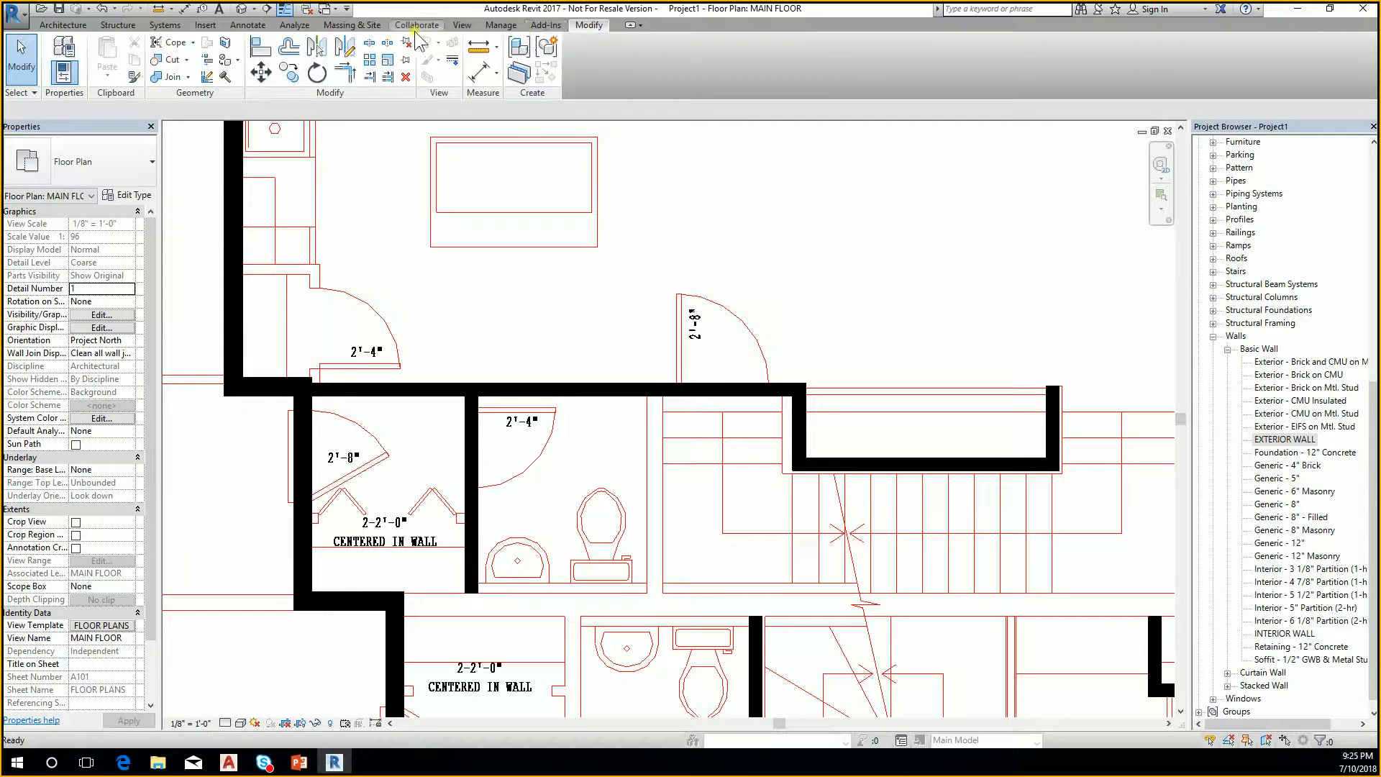
left_click(492, 26)
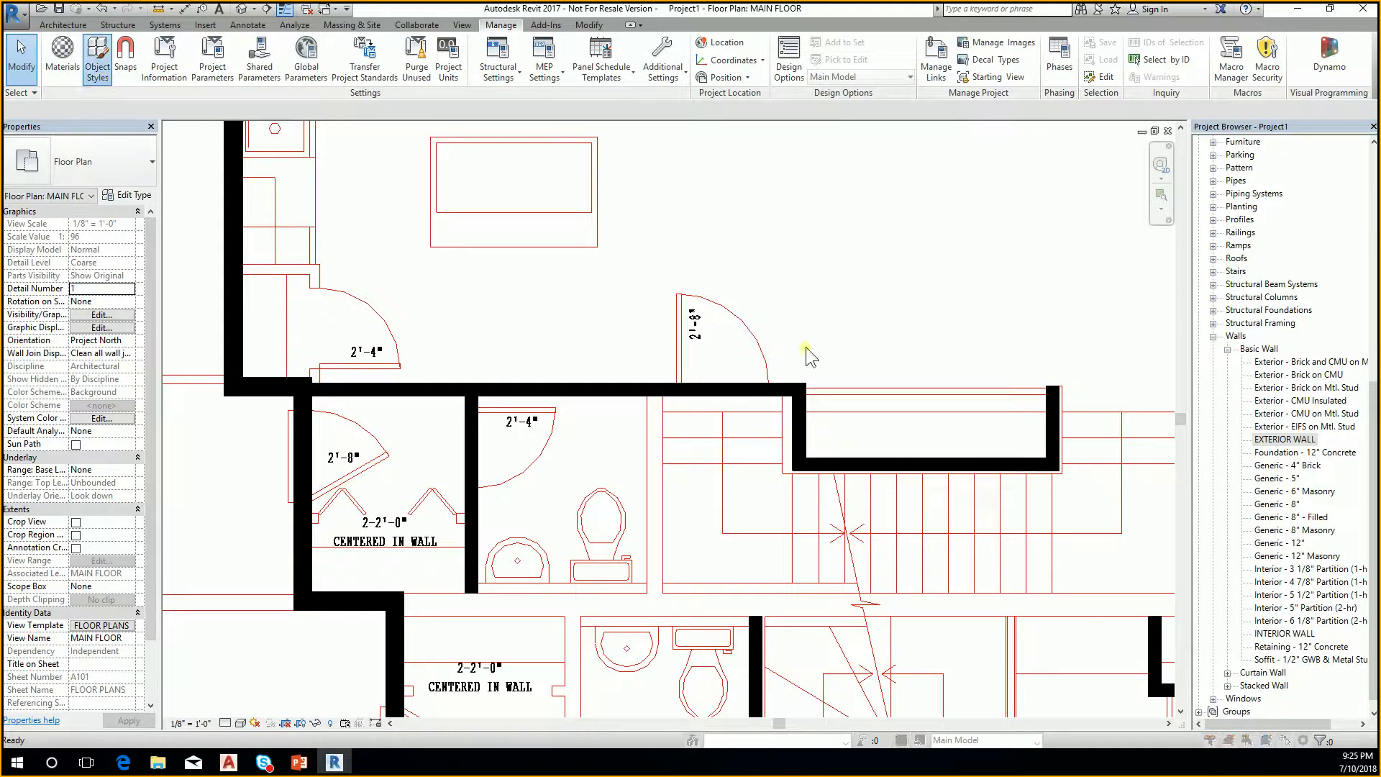
left_click(619, 142)
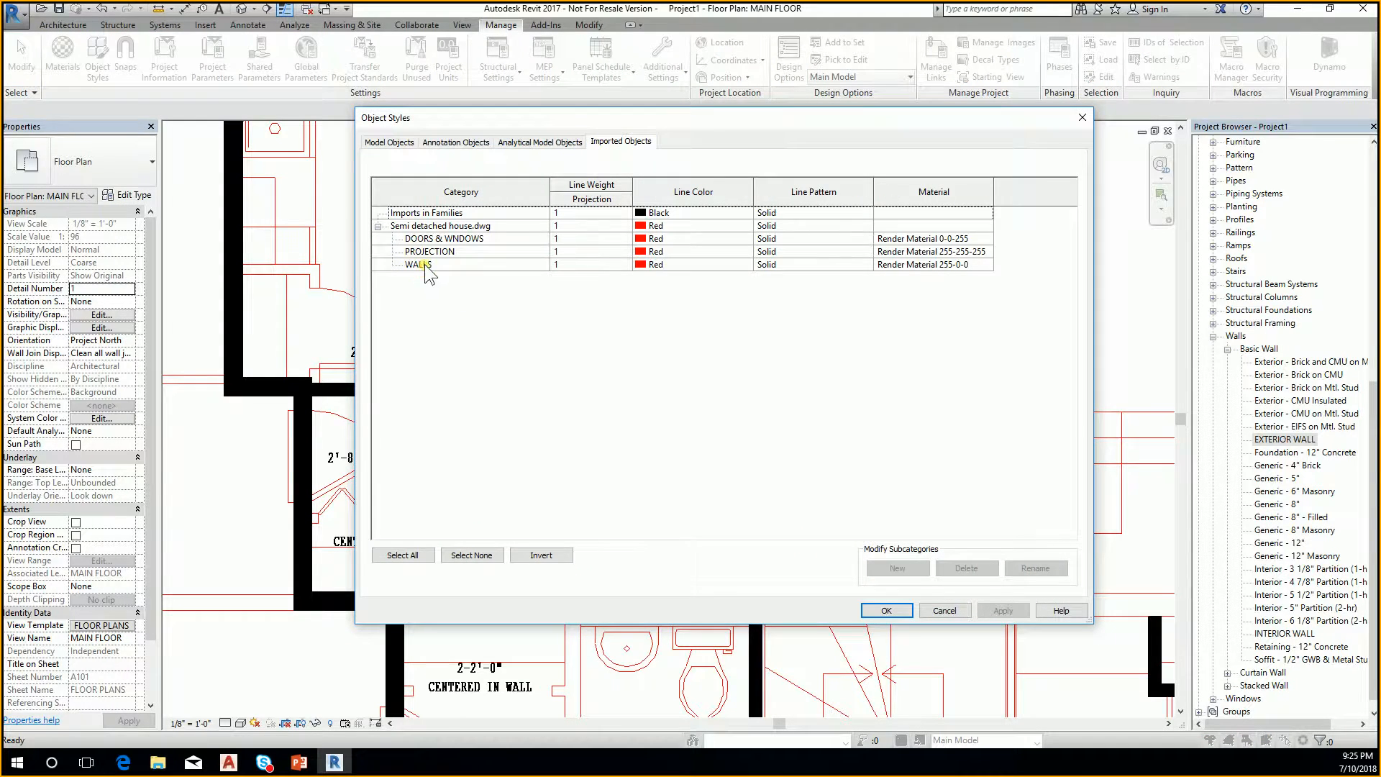
left_click(424, 265)
left_click(651, 265)
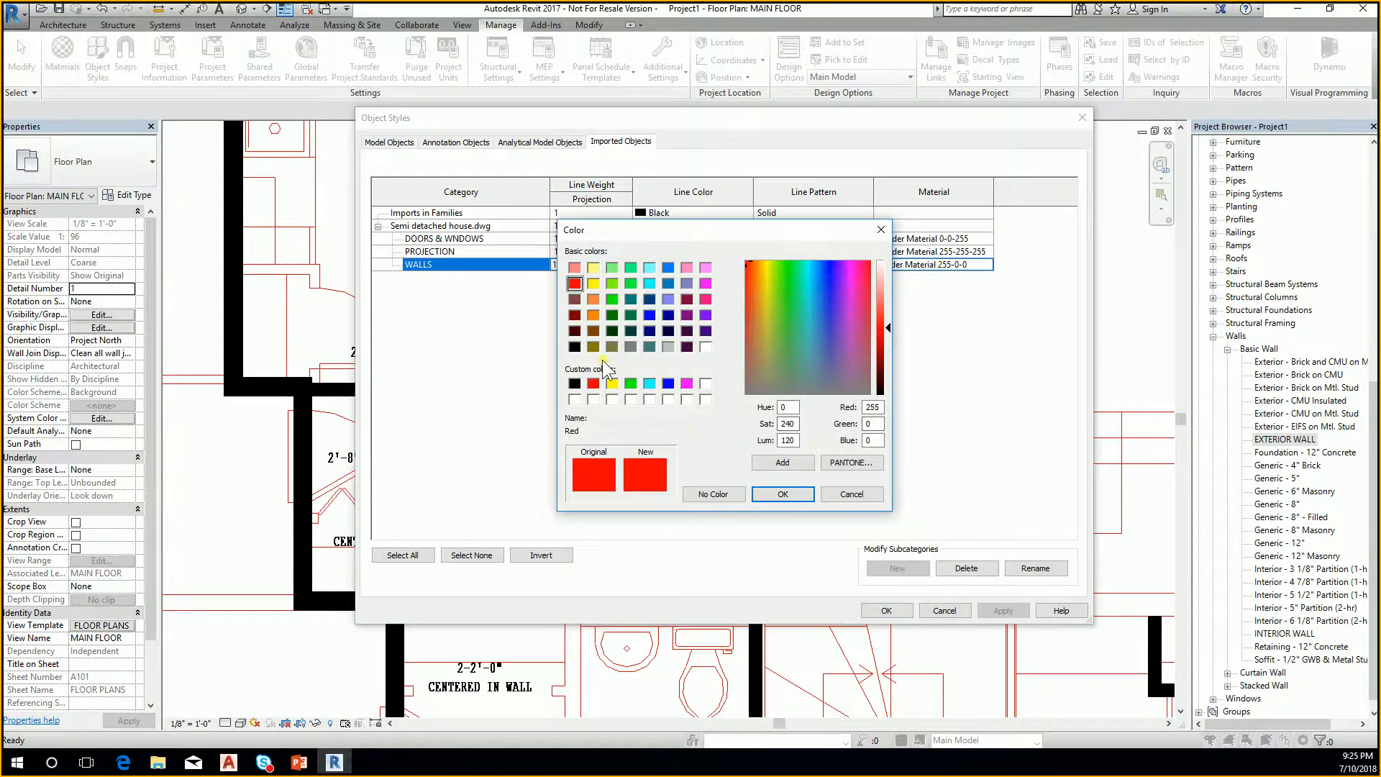
left_click(669, 384)
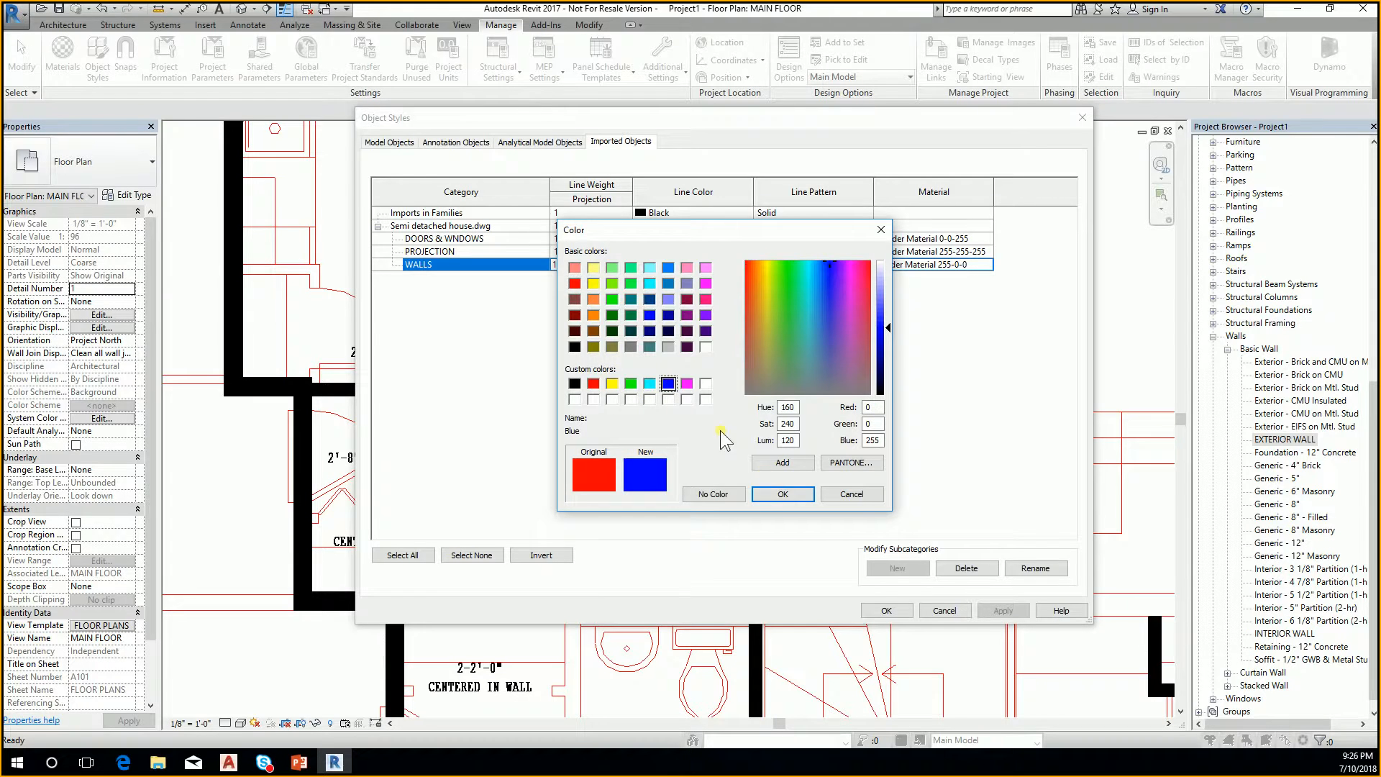
left_click(779, 495)
key("Return")
Examine the recolored plan around the stairs, bathrooms and closets for interior walls that are not yet traced
scroll(838, 405, "down", 4)
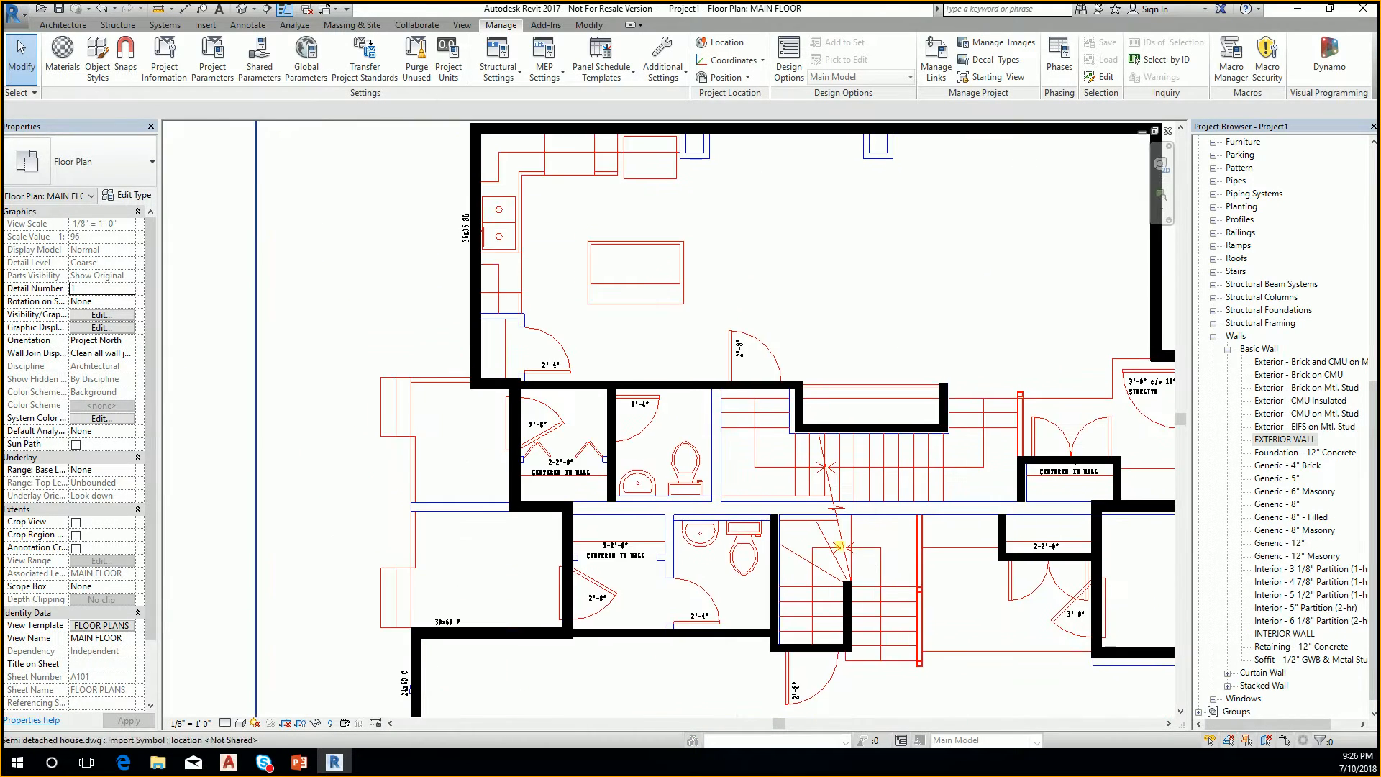
scroll(662, 385, "up", 2)
scroll(654, 392, "down", 3)
scroll(846, 385, "up", 4)
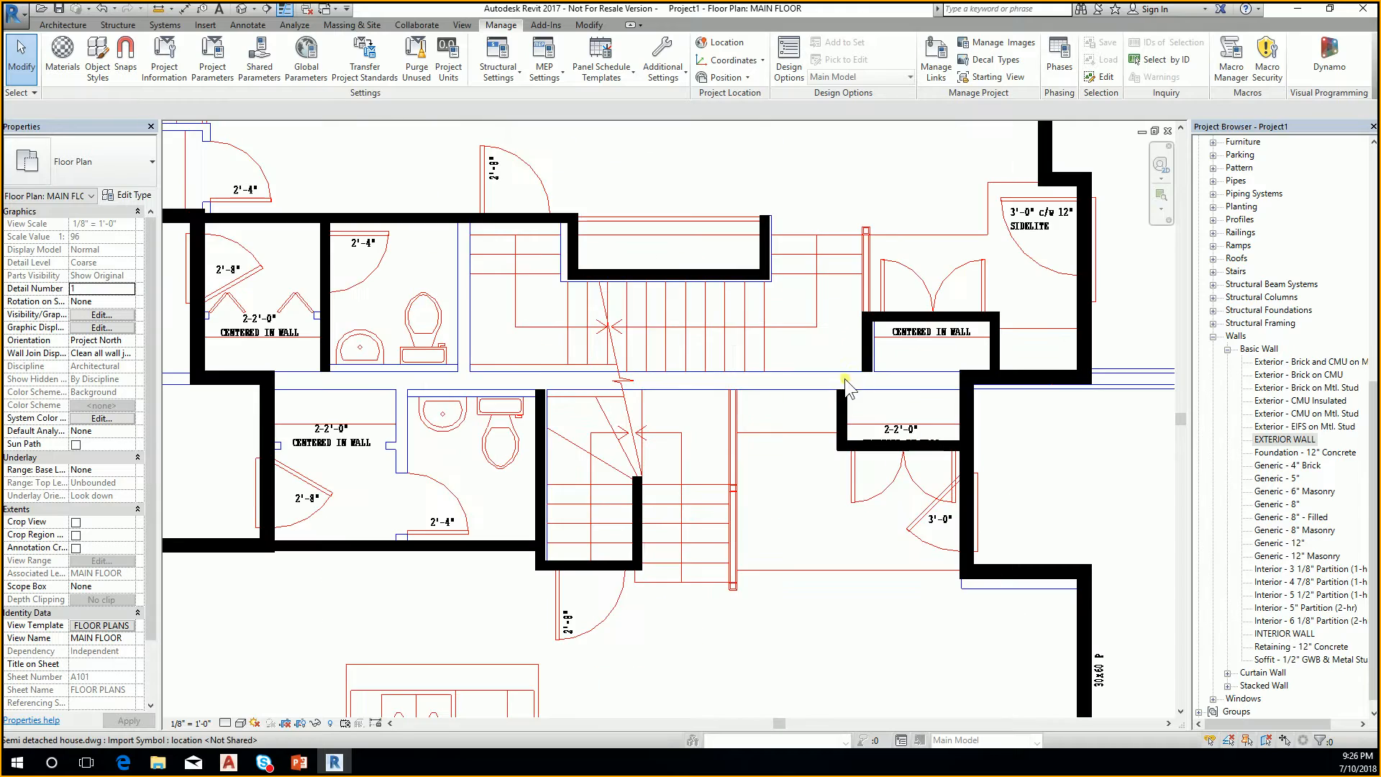
scroll(846, 385, "down", 3)
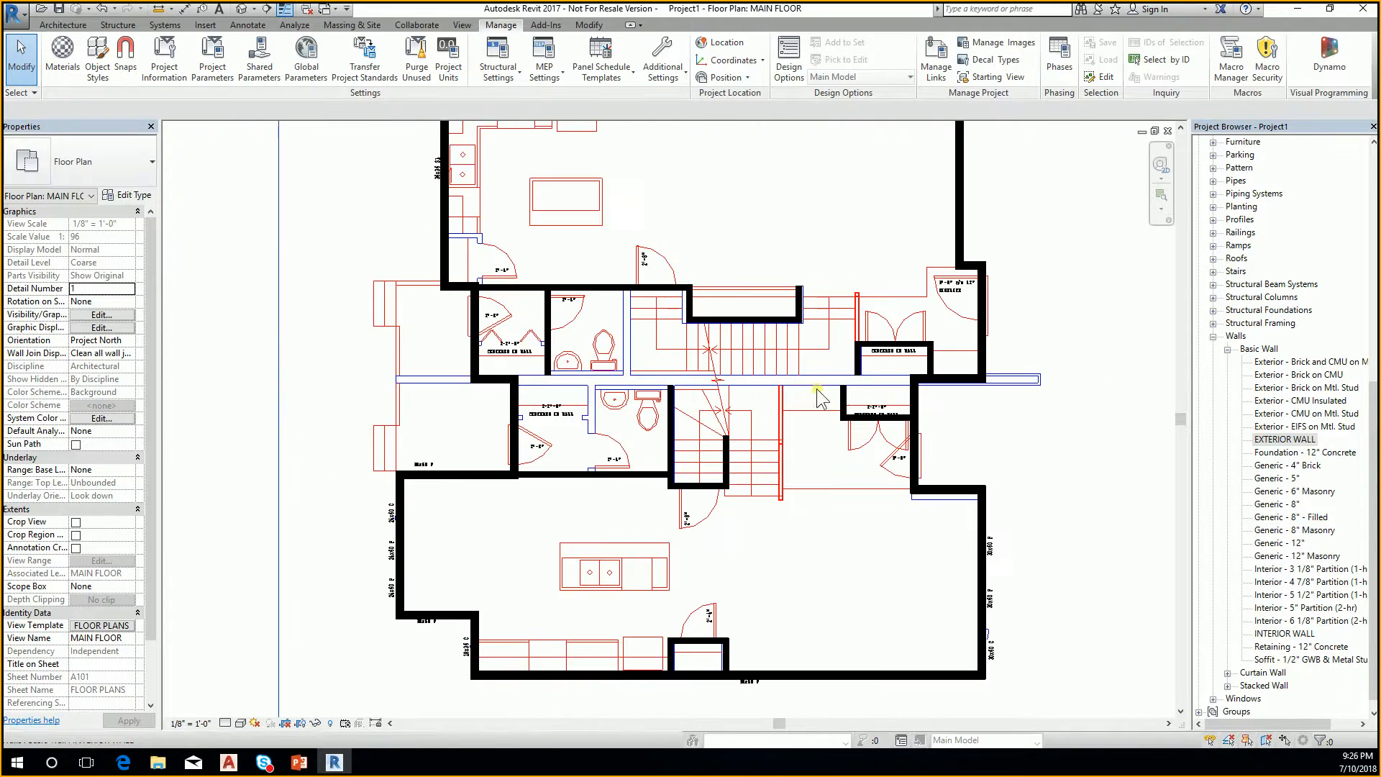
scroll(802, 396, "up", 1)
scroll(574, 381, "up", 1)
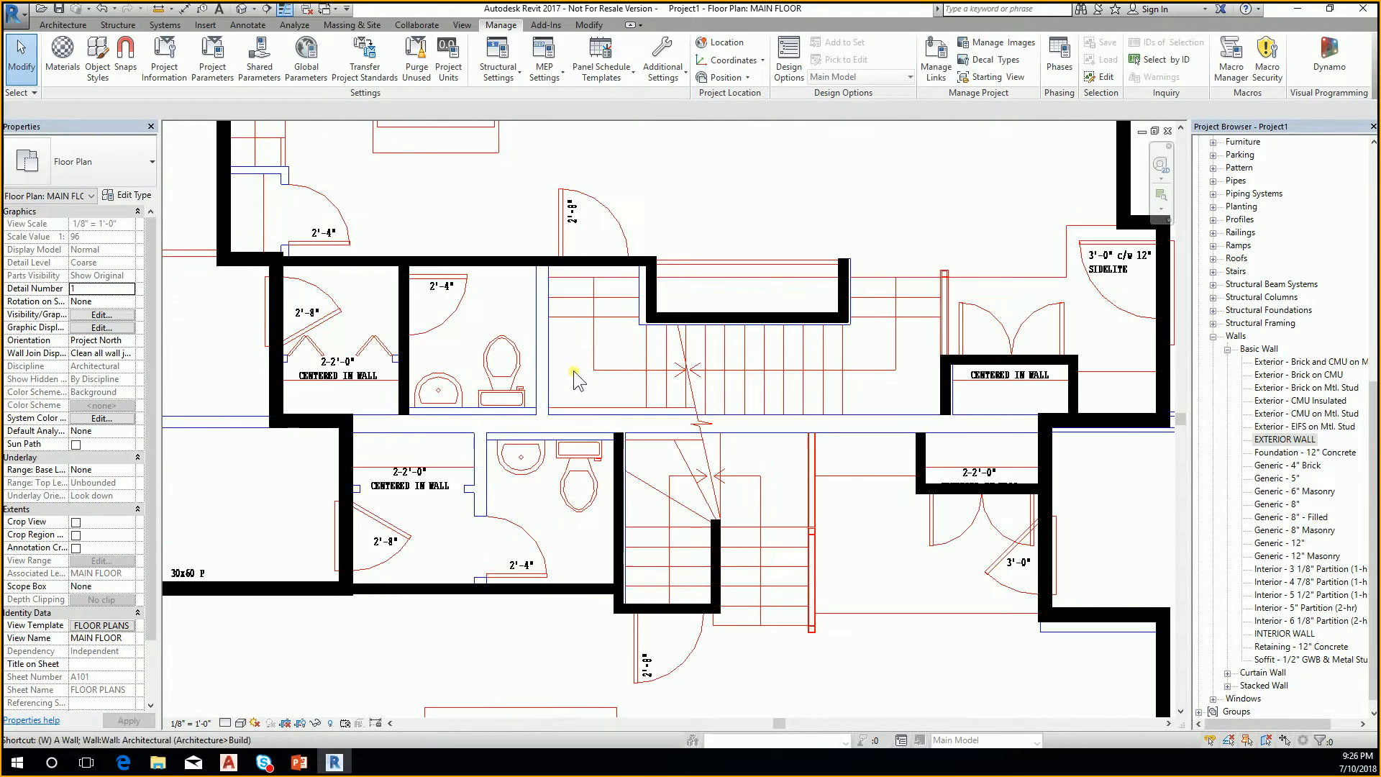
Draw the upper unit's interior wall between the bathroom and the stairs, about 5'-10 5/8" long
key("w")
key("a")
left_click(549, 415)
left_click(549, 266)
key("Escape")
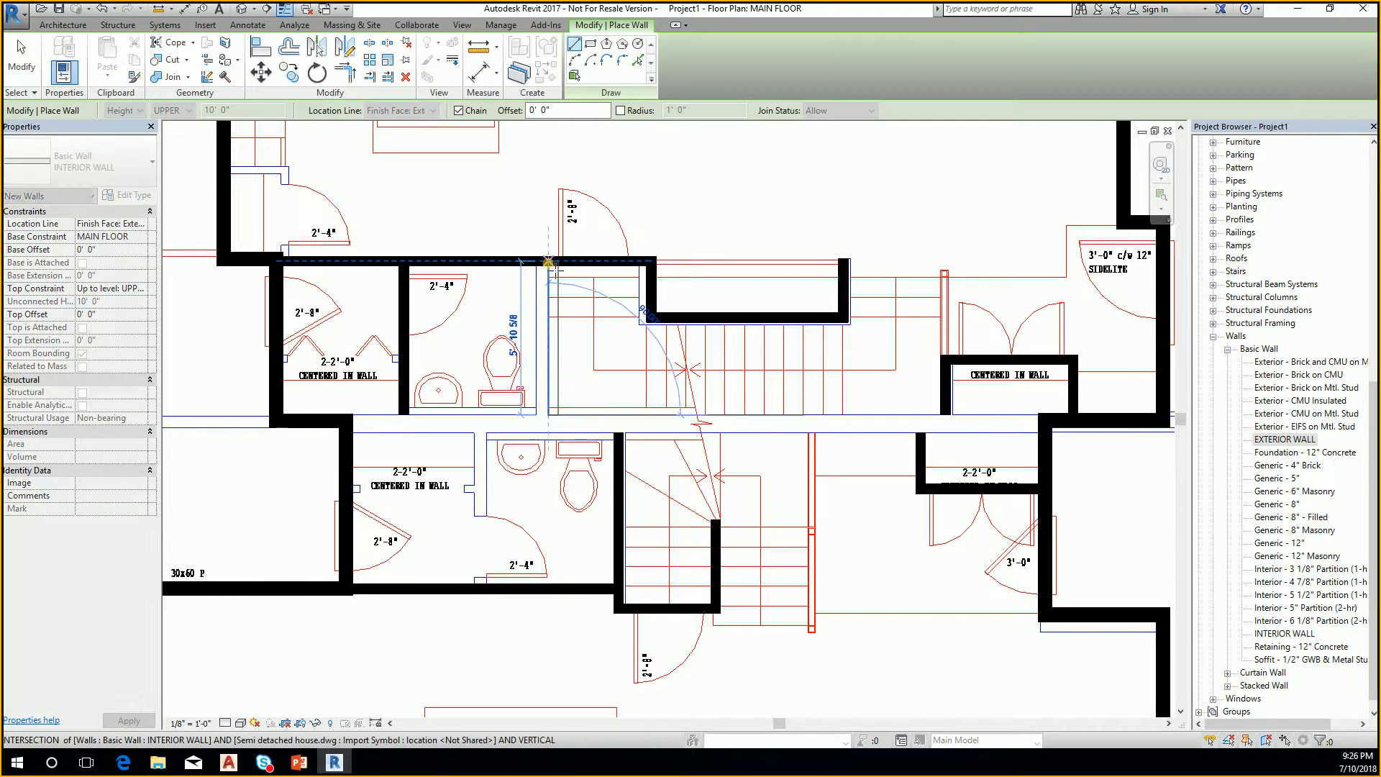
Draw the interior walls of the small chase beside the kitchen counter, against the upper unit's top exterior wall
scroll(794, 317, "down", 2)
middle_click_drag(926, 402, 918, 496)
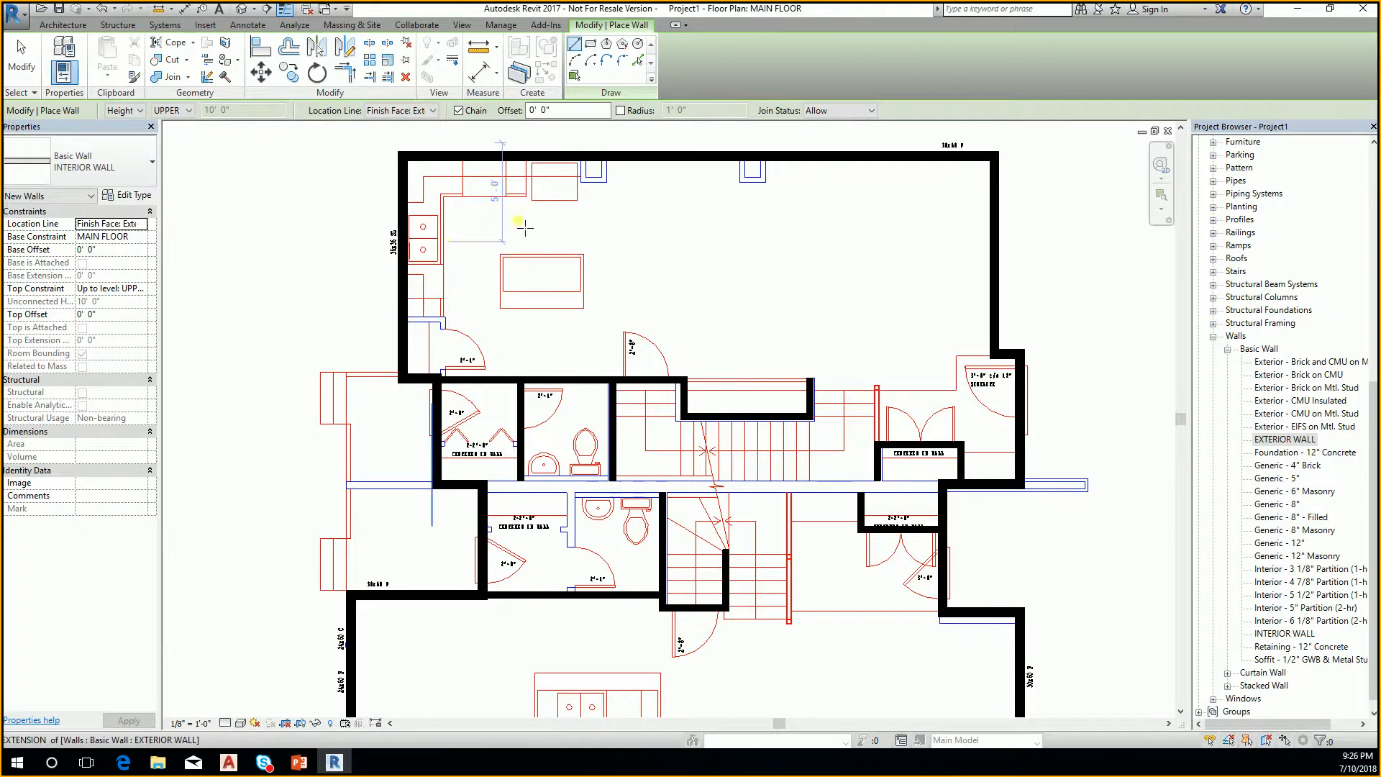
scroll(558, 202, "up", 3)
left_click(608, 133)
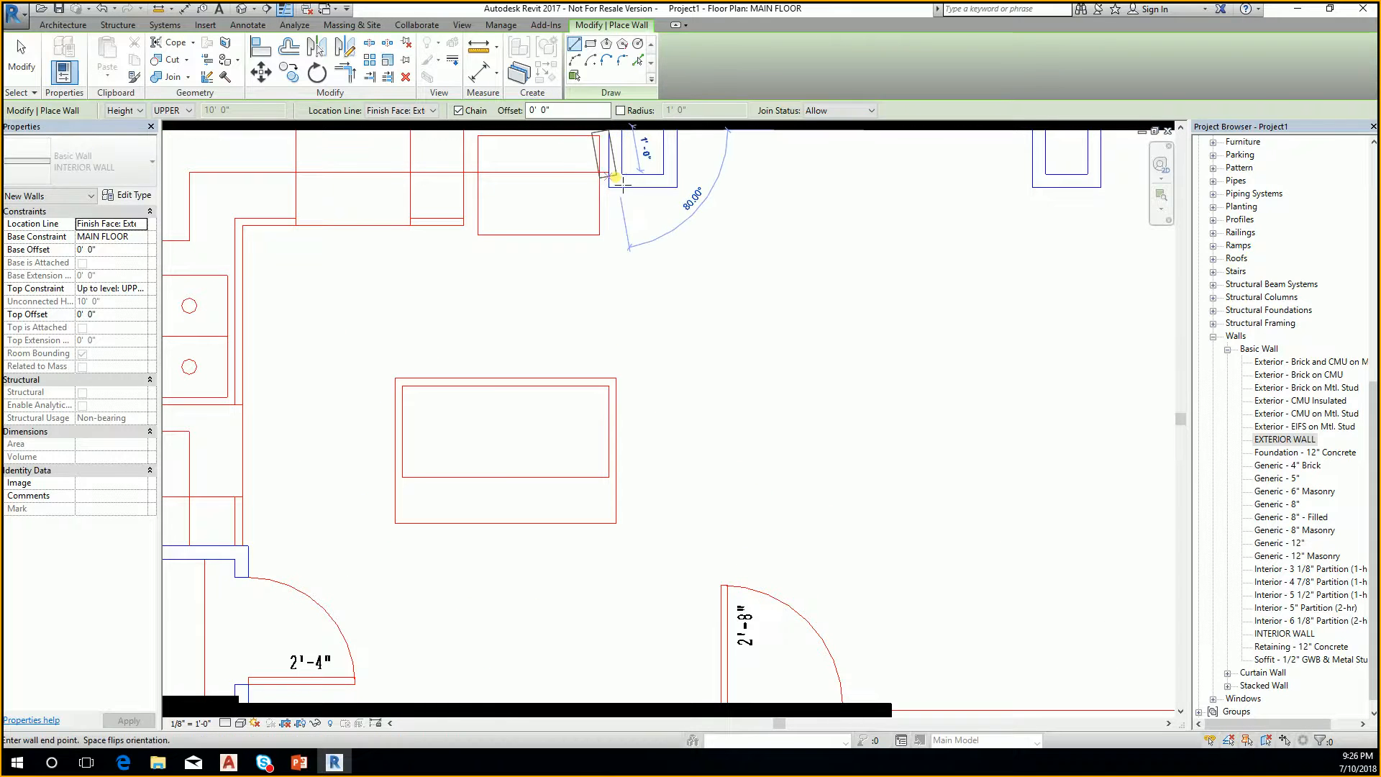
left_click(677, 189)
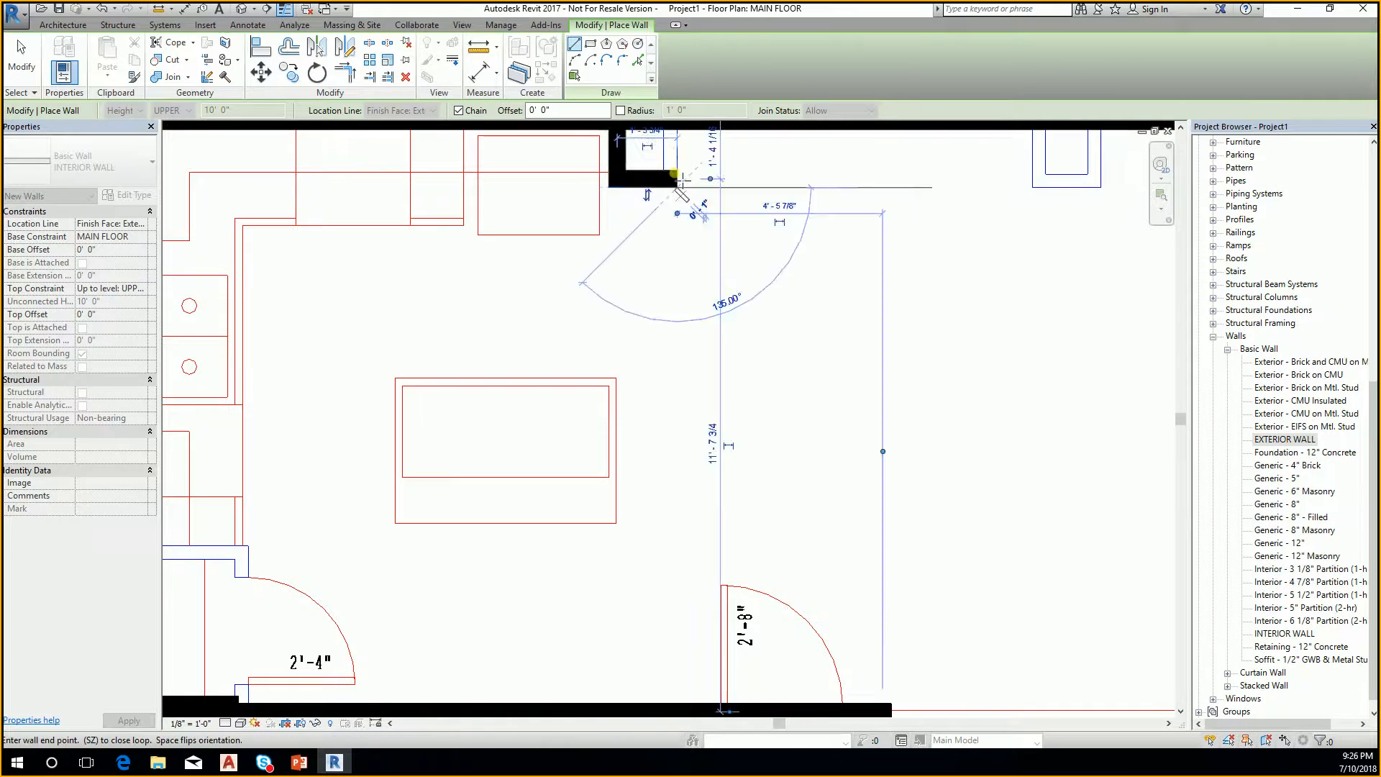
middle_click_drag(679, 188, 680, 234)
left_click(679, 177)
key("Escape")
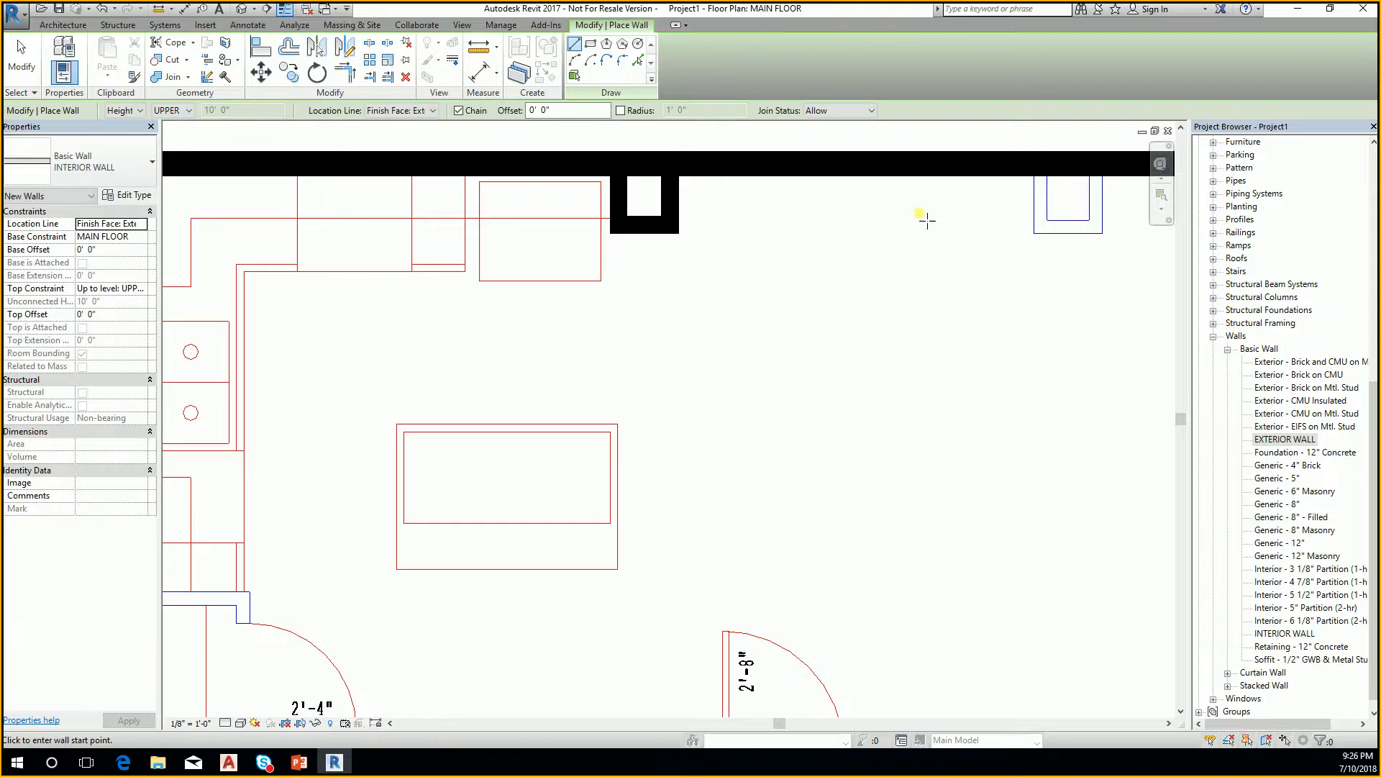
Draw the interior walls of the second small chase along the upper unit's top exterior wall, about 1'-6 5/16" deep
middle_click_drag(925, 216, 659, 262)
left_click(768, 223)
left_click(769, 281)
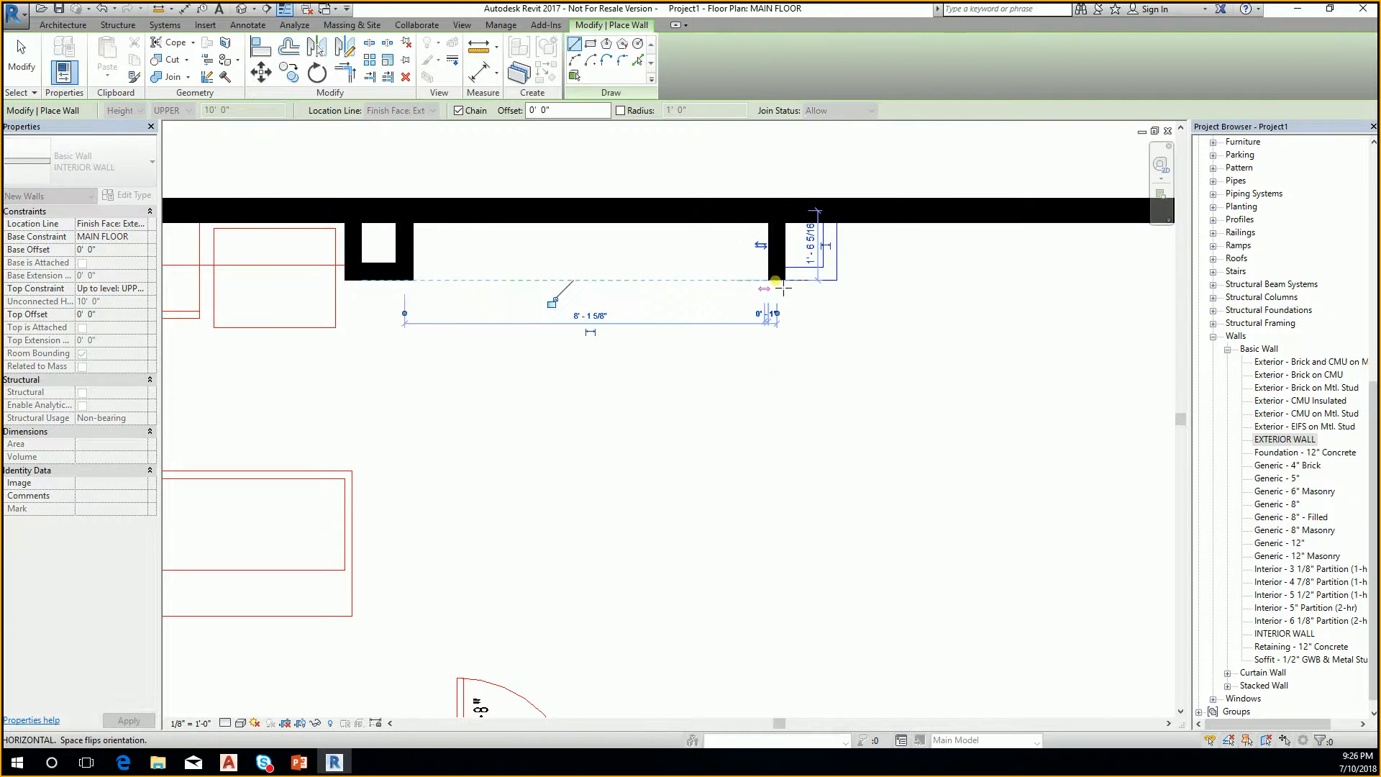
left_click(836, 280)
left_click(837, 225)
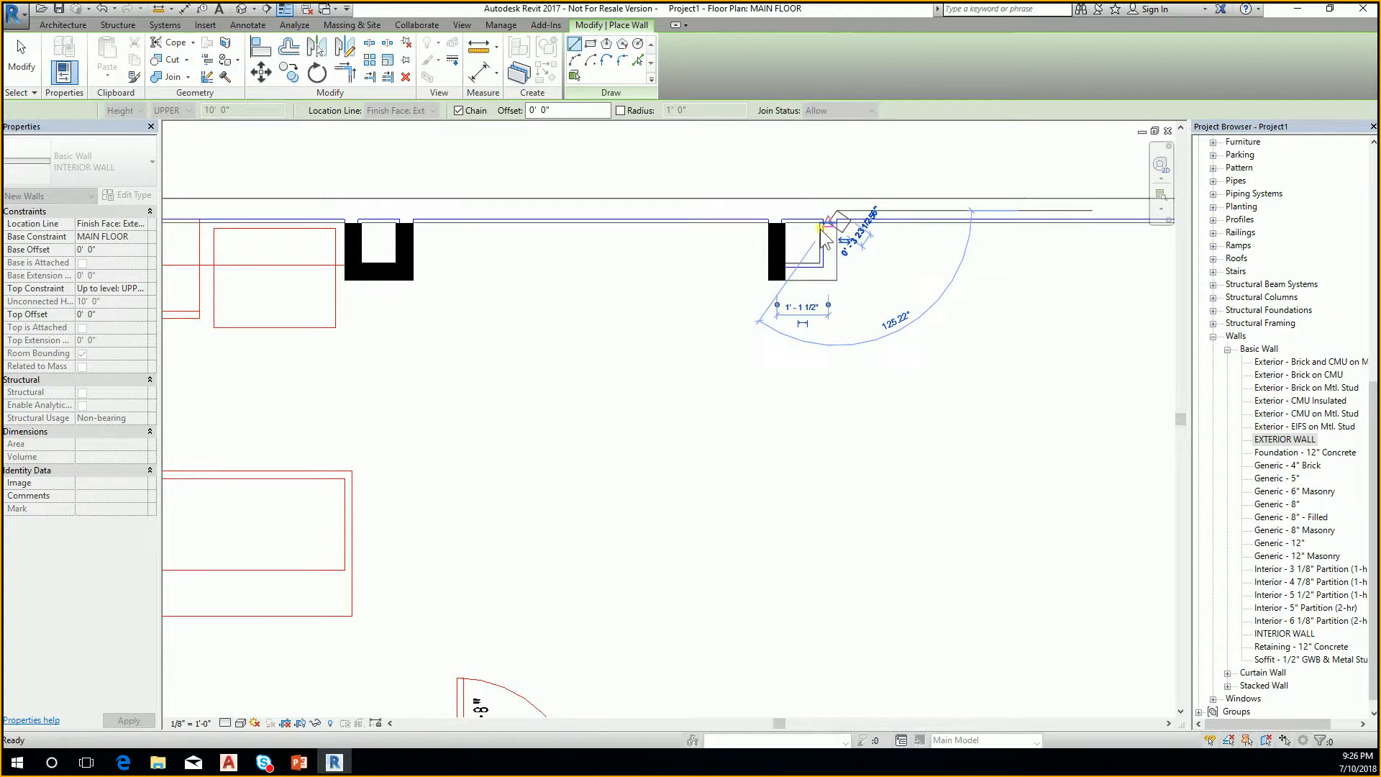
scroll(829, 227, "down", 4)
key("Escape")
Draw the upper unit's kitchen pantry walls from the exterior wall around the 2'-4" door to the wall below
scroll(516, 407, "up", 3)
scroll(489, 379, "up", 2)
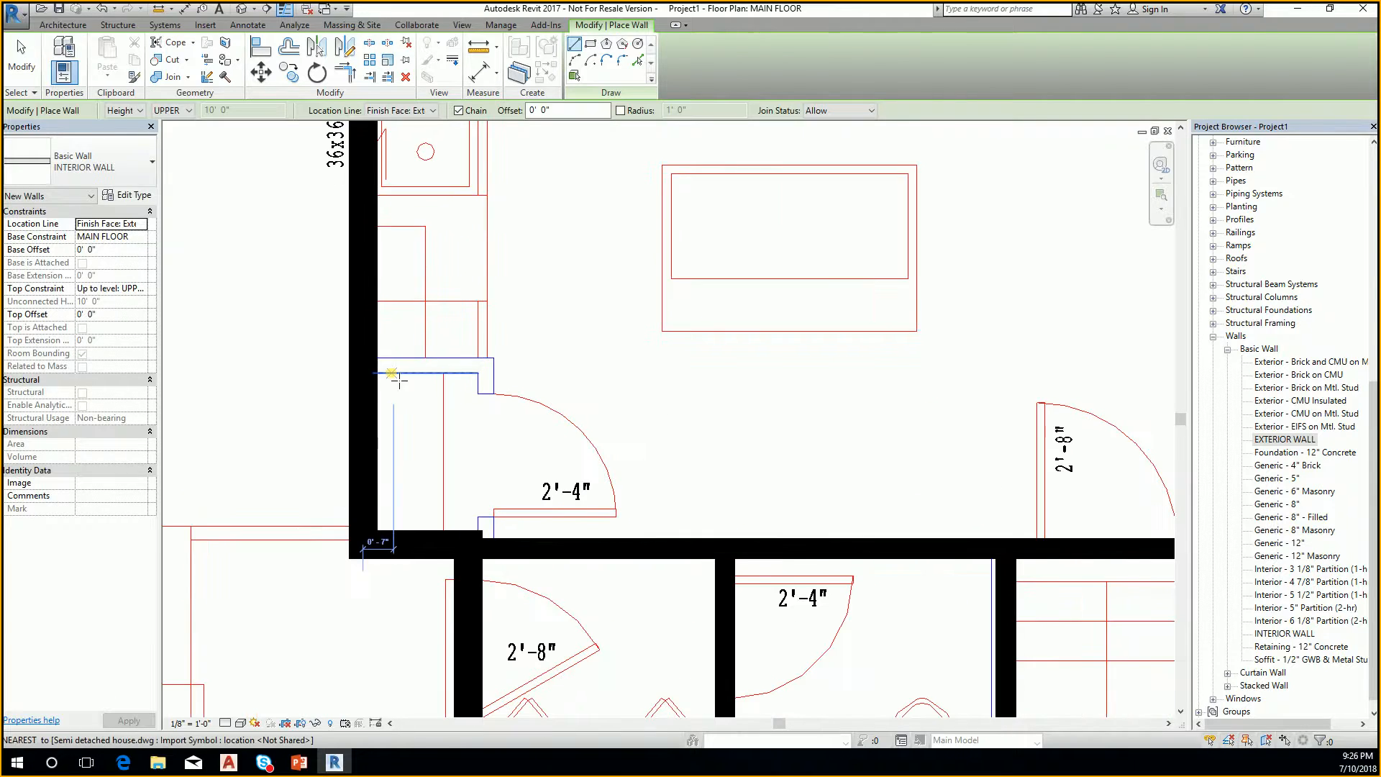
left_click(377, 358)
left_click(493, 358)
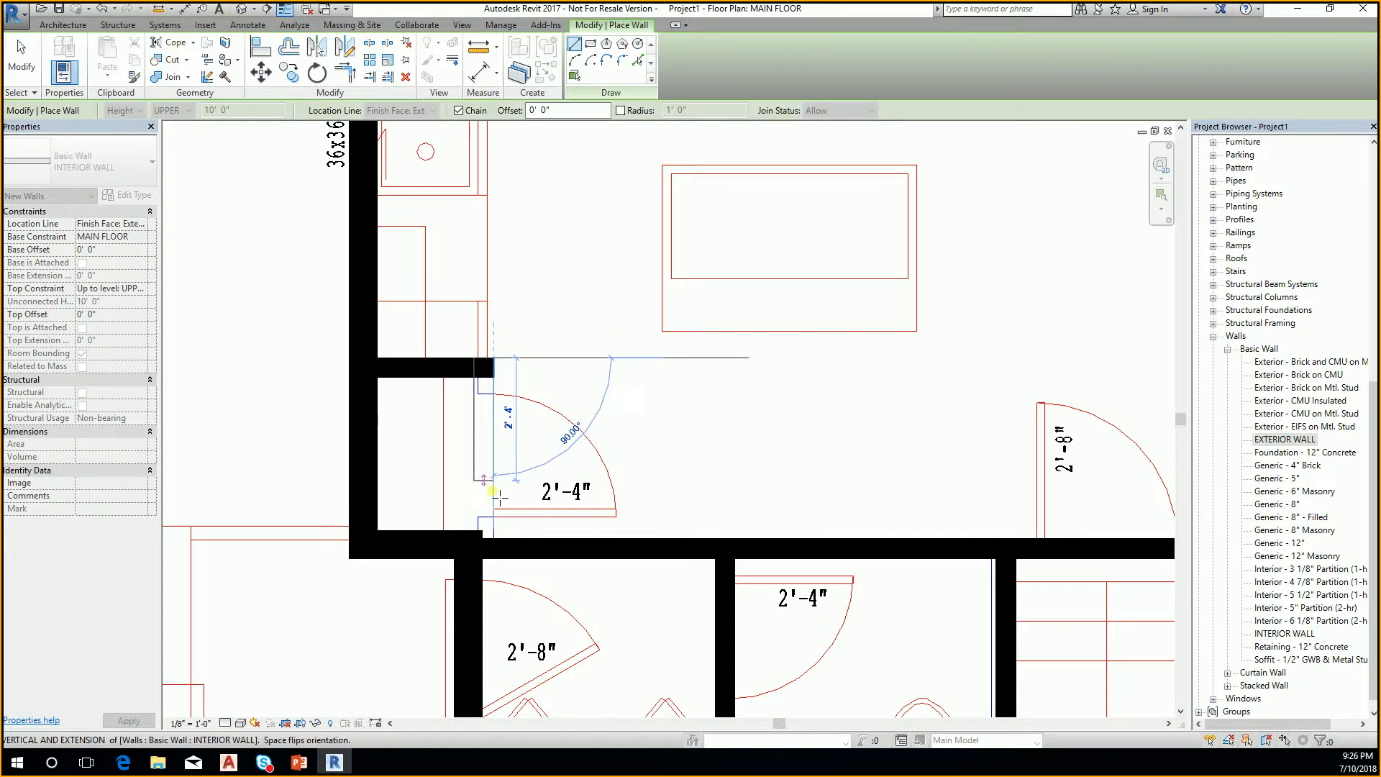
left_click(492, 537)
key("Escape")
Draw the wall across the bifold closet opening in the upper unit's room with the 2'-8" door
scroll(550, 435, "down", 2)
scroll(545, 434, "down", 2)
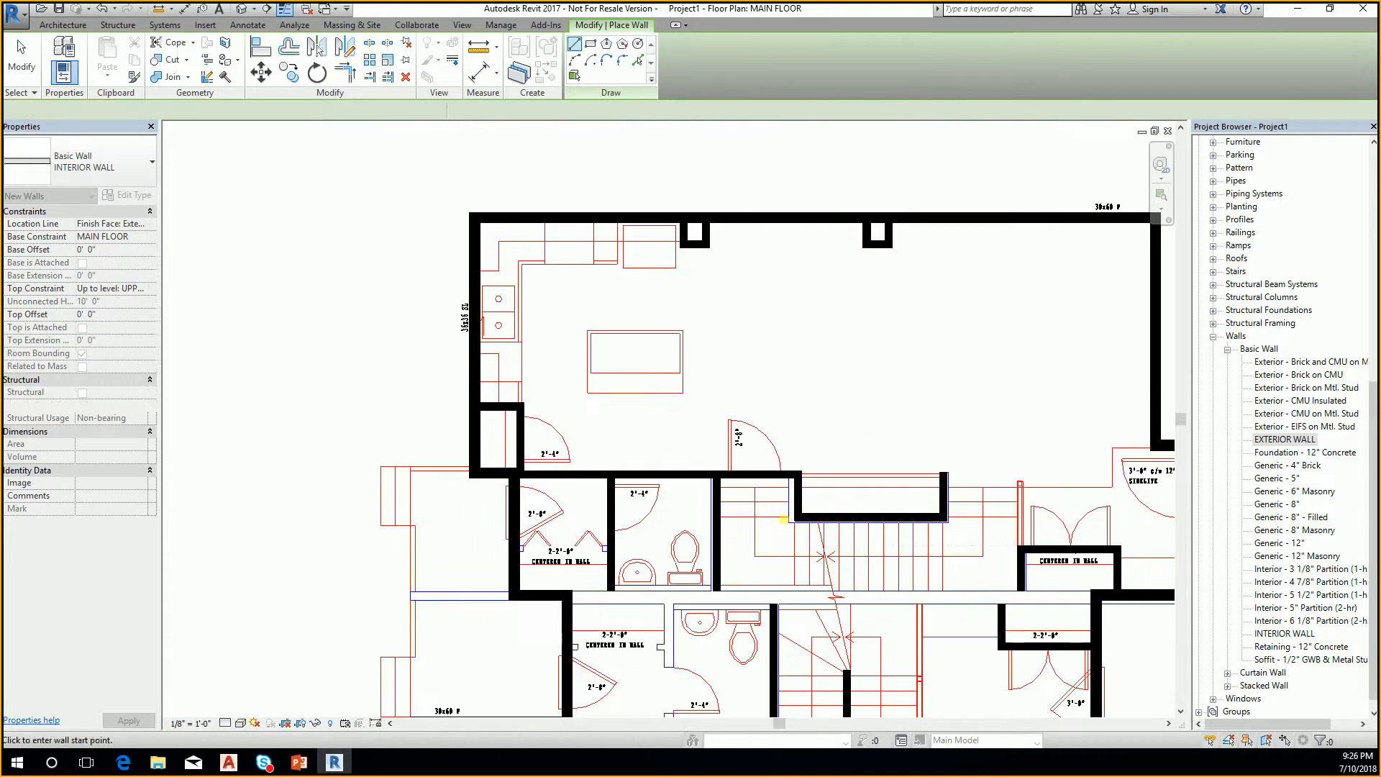
scroll(386, 431, "up", 5)
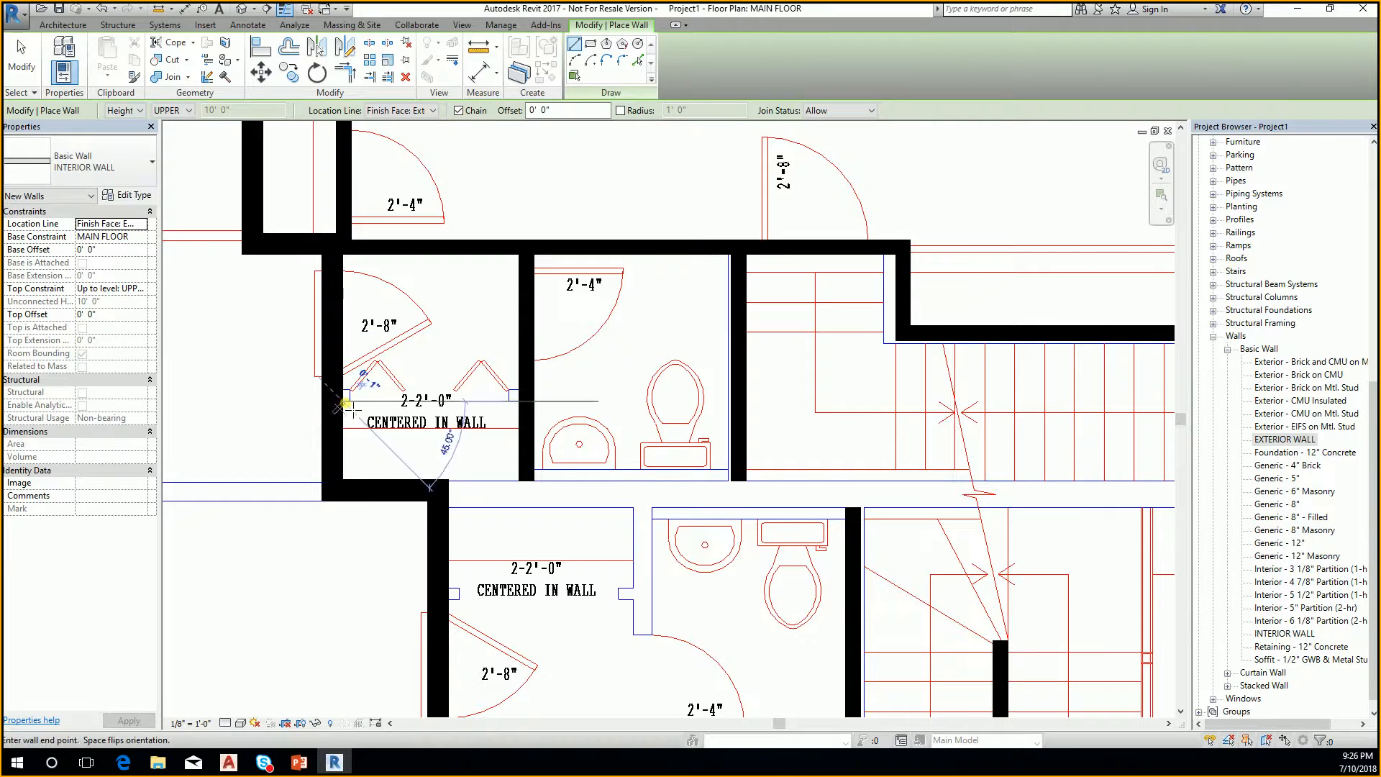
left_click(528, 411)
key("Escape")
Draw the lower unit's interior wall between the closet area and the bathroom, through the 2'-4" door opening
scroll(550, 431, "down", 3)
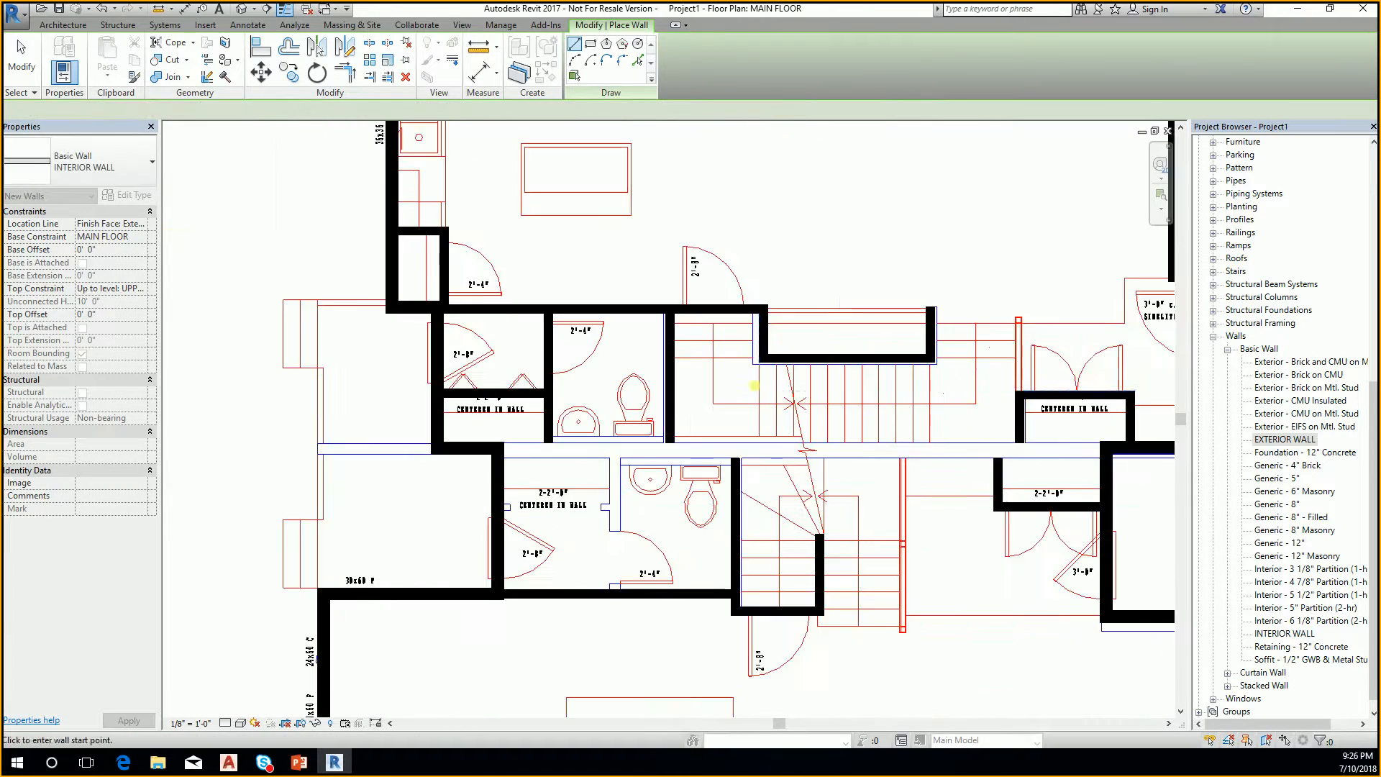
scroll(604, 452, "up", 3)
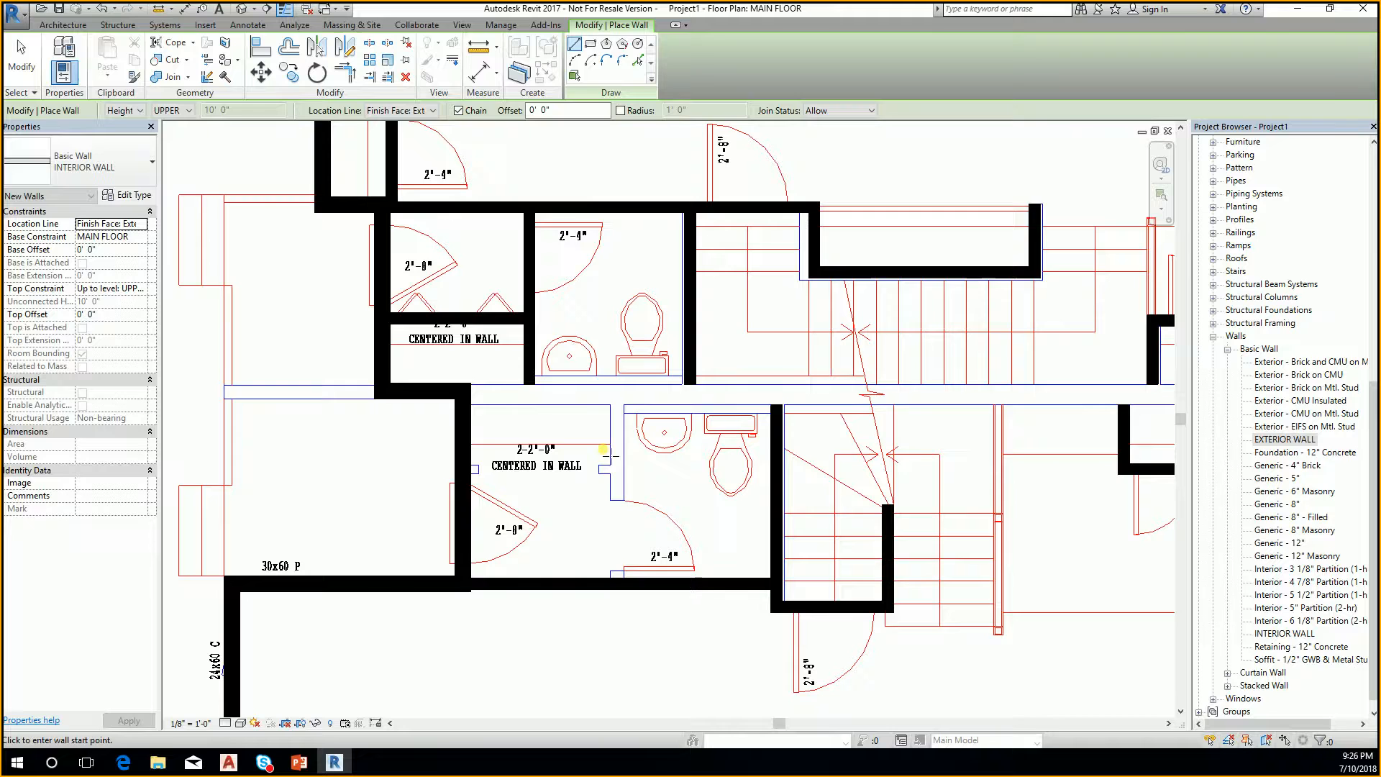
left_click(623, 408)
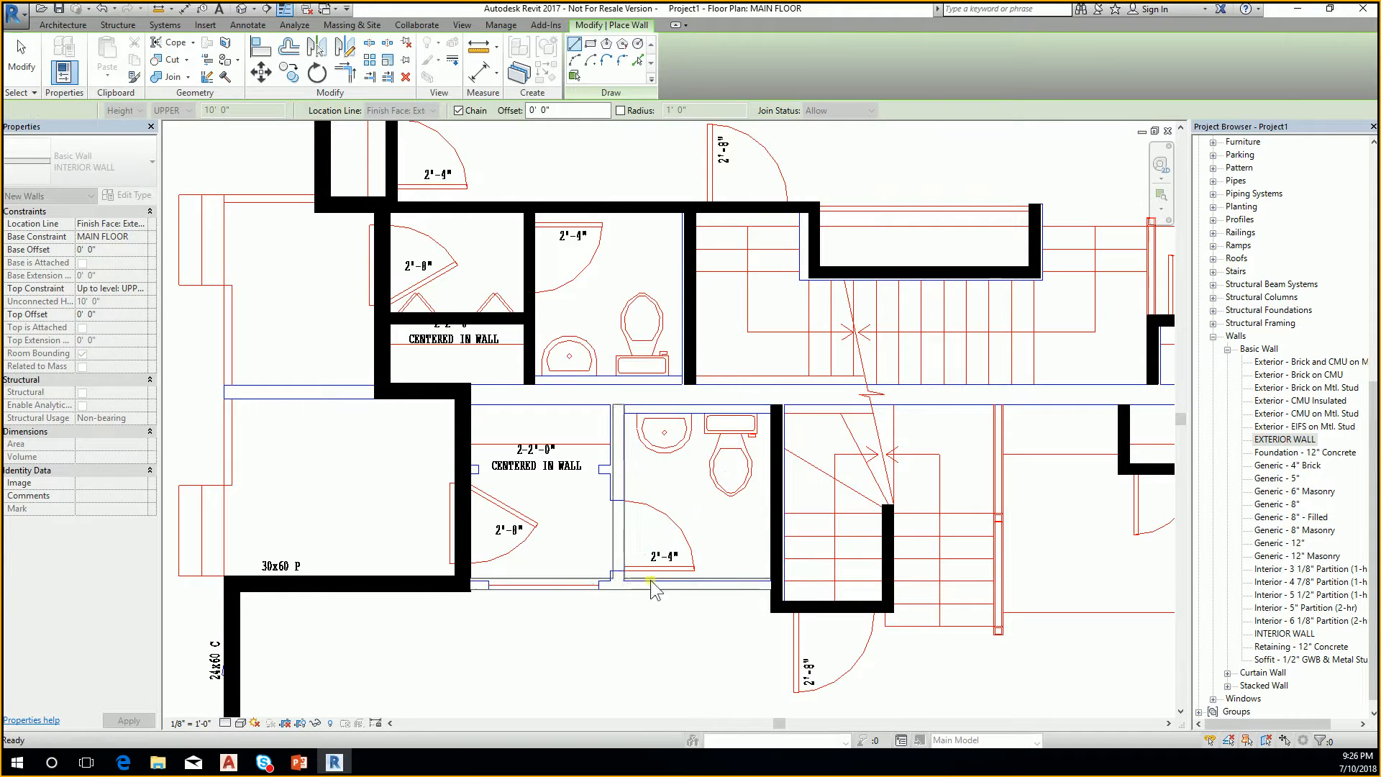
key("Escape")
Draw the shared wall between the two units from one exterior corner to the other, about 26'-8 7/8" long, and end the Wall tool
scroll(475, 393, "up", 1)
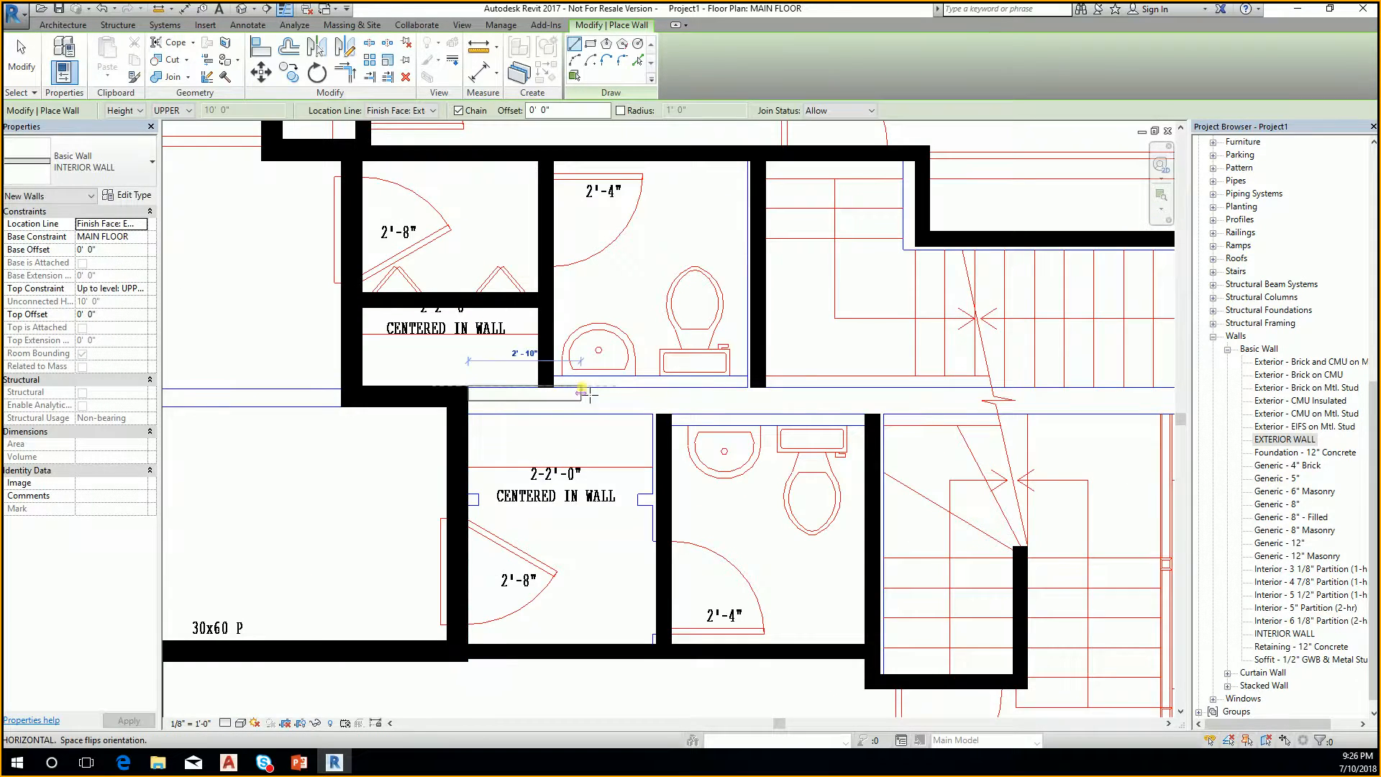
middle_click_drag(666, 403, 388, 378)
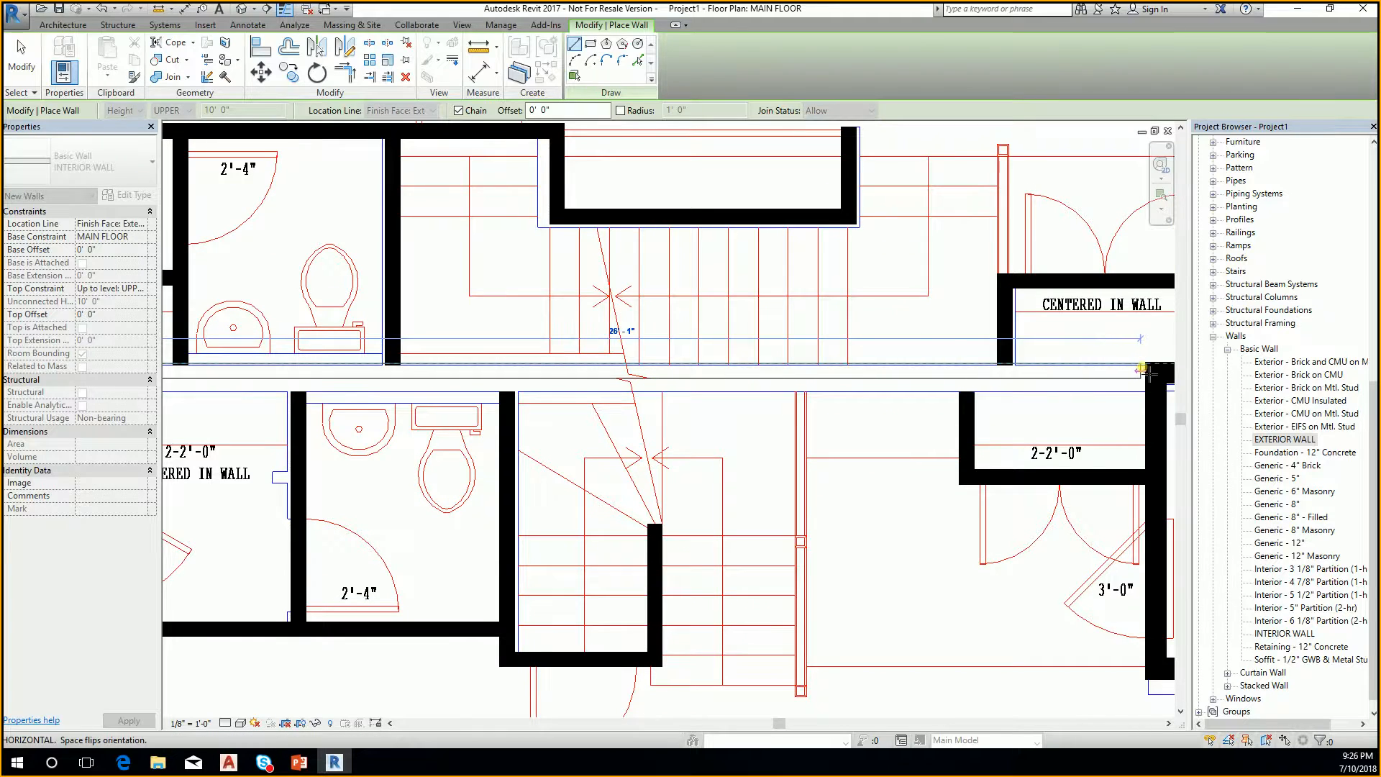
left_click(1148, 366)
key("Escape")
key("Escape")
scroll(1037, 373, "down", 3)
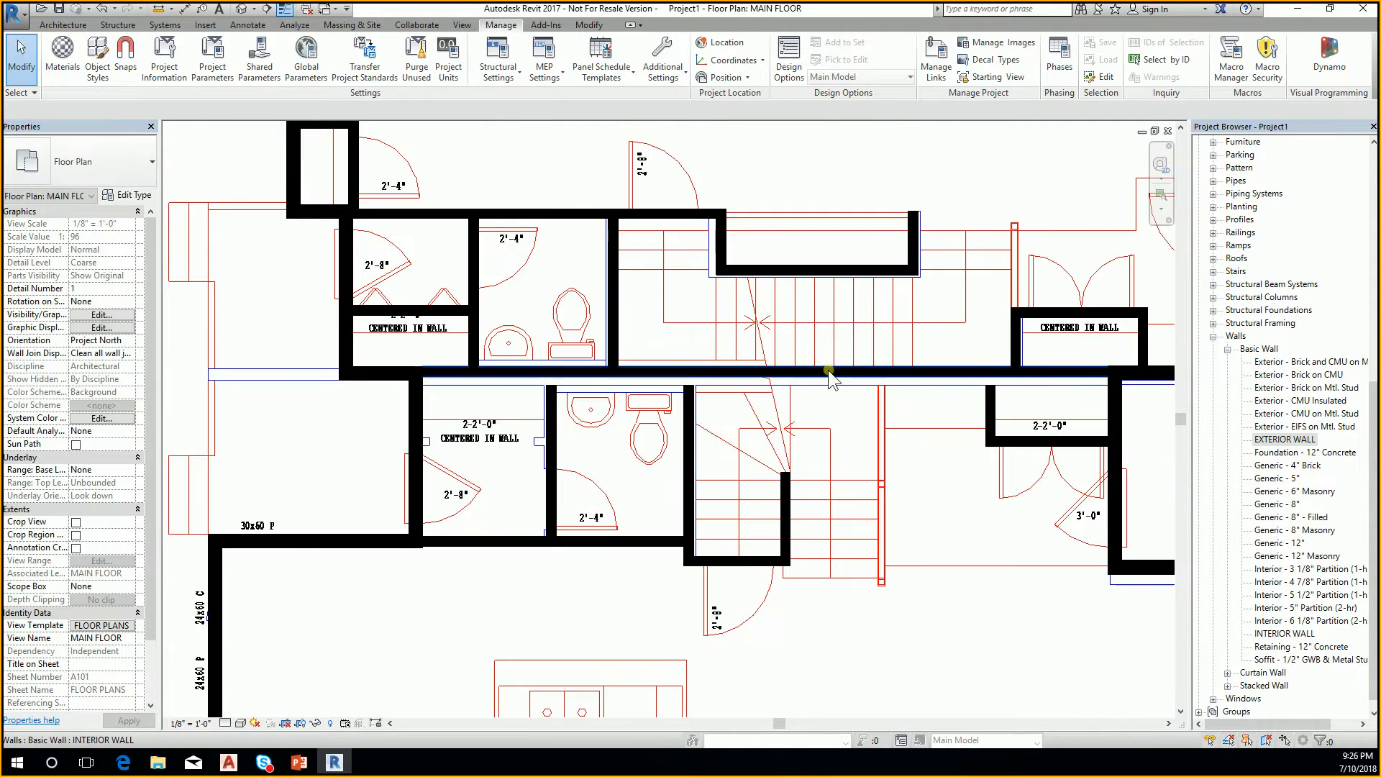
Select the wall between the two units and duplicate its INTERIOR WALL type as PARTY WALL
scroll(821, 383, "up", 4)
scroll(818, 385, "down", 3)
left_click(823, 373)
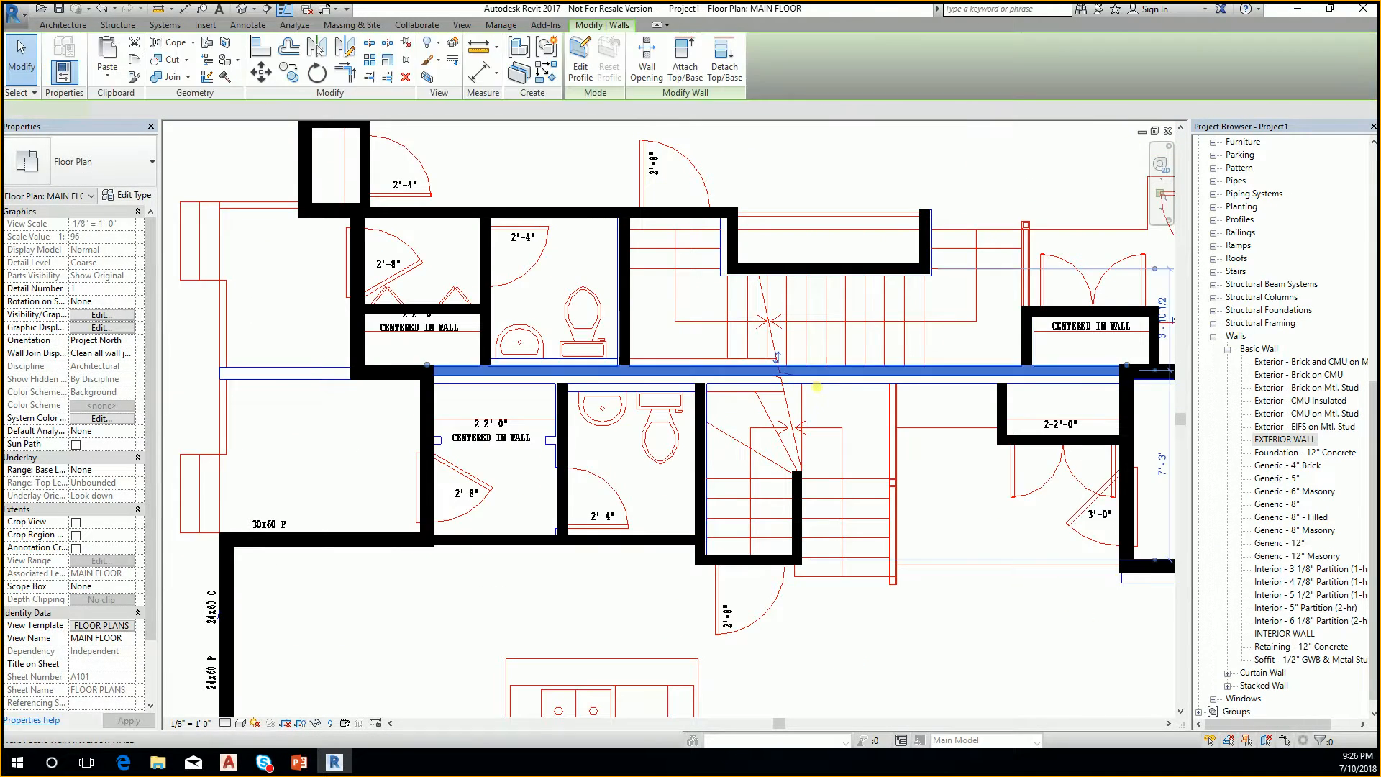
scroll(762, 361, "up", 3)
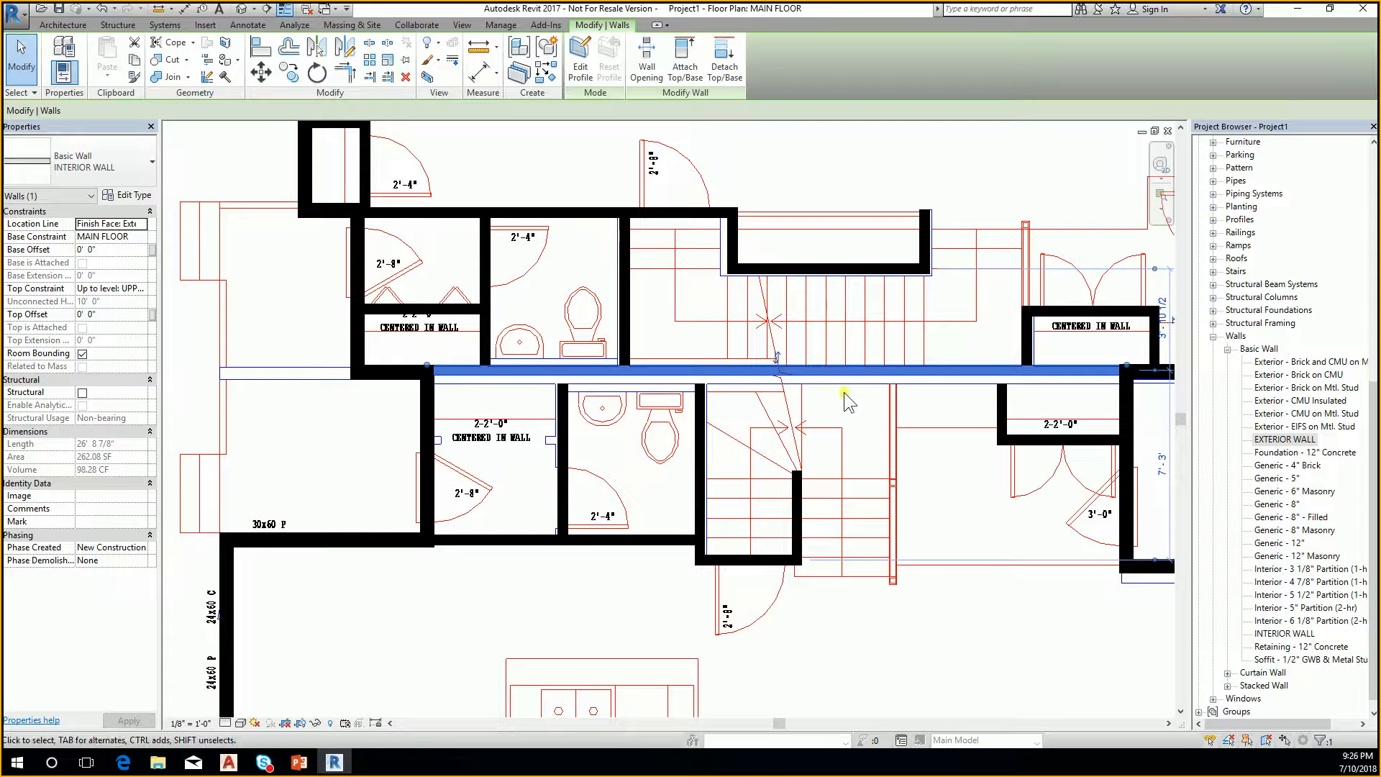
scroll(496, 394, "up", 4)
scroll(530, 376, "down", 2)
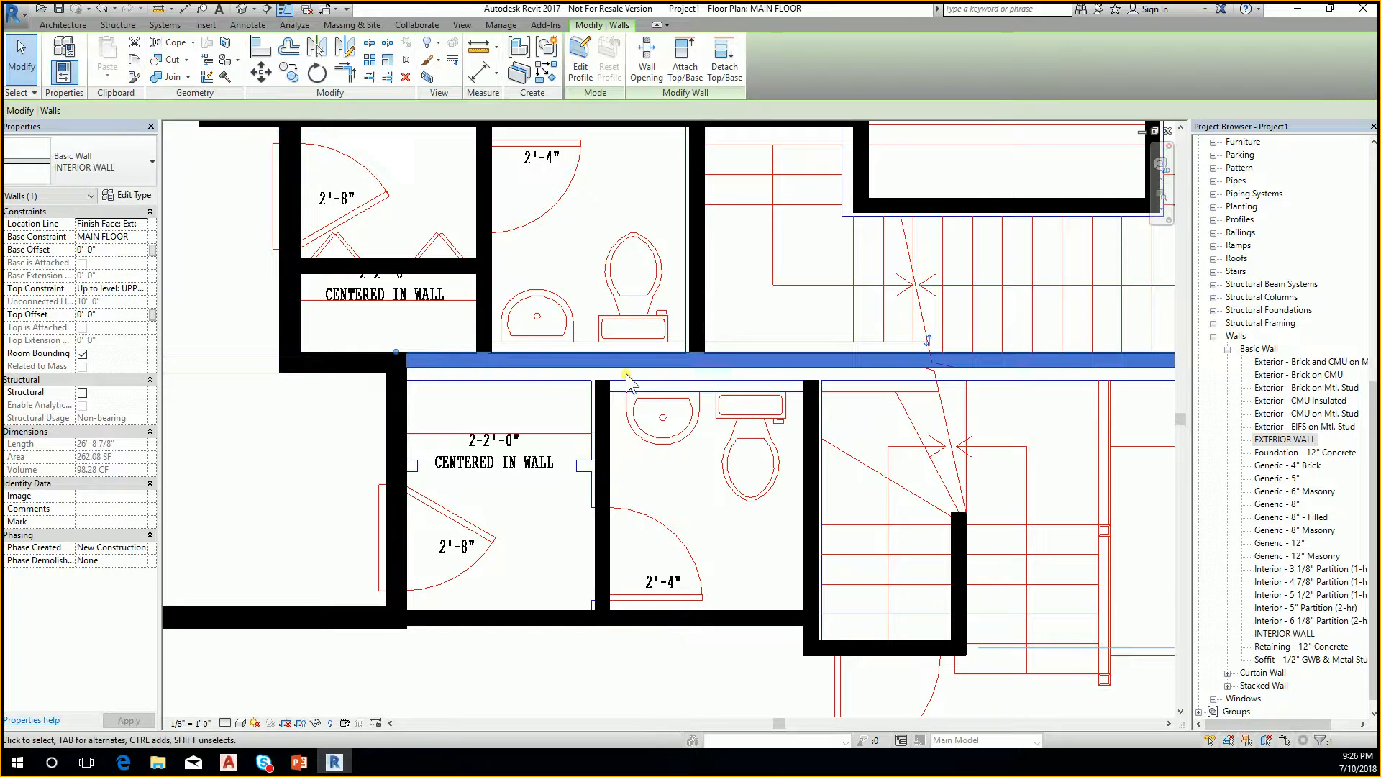
middle_click_drag(642, 378, 708, 425)
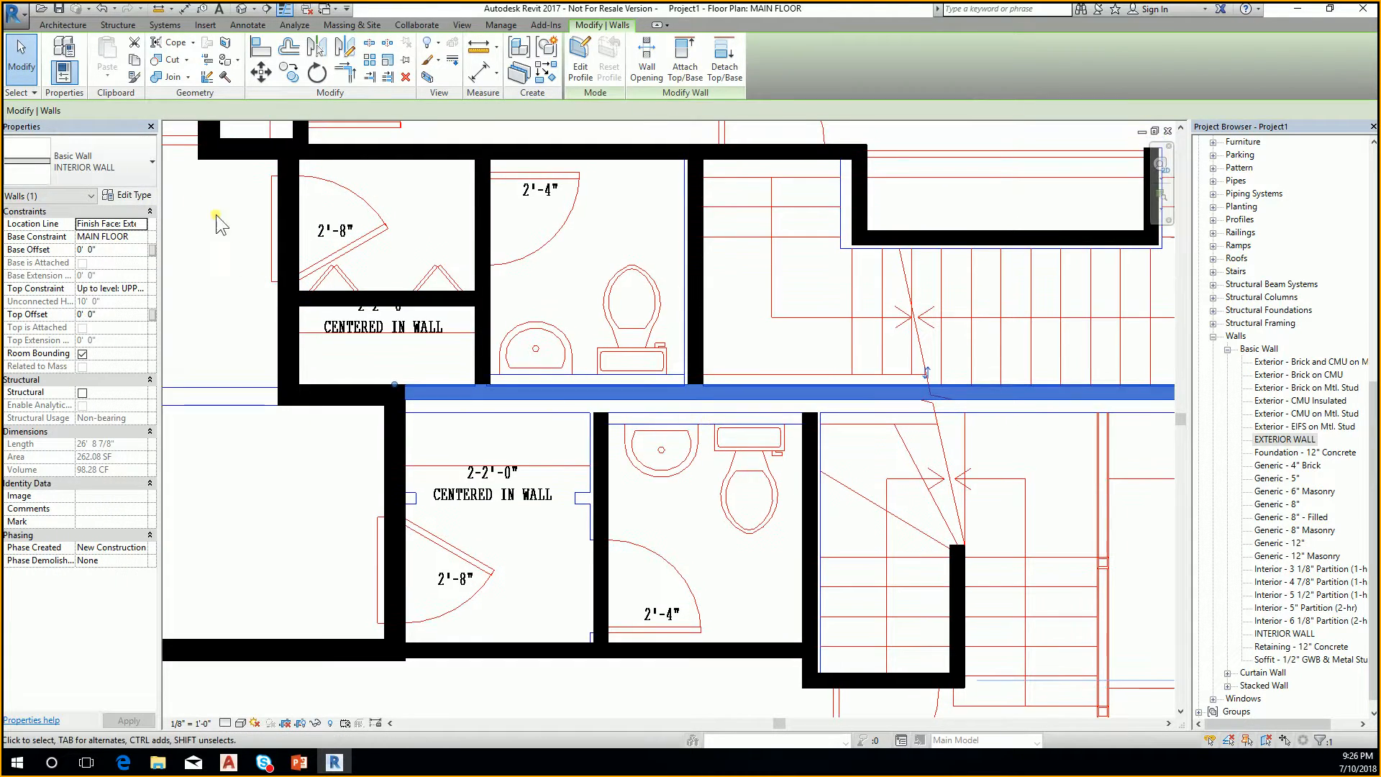
left_click(137, 196)
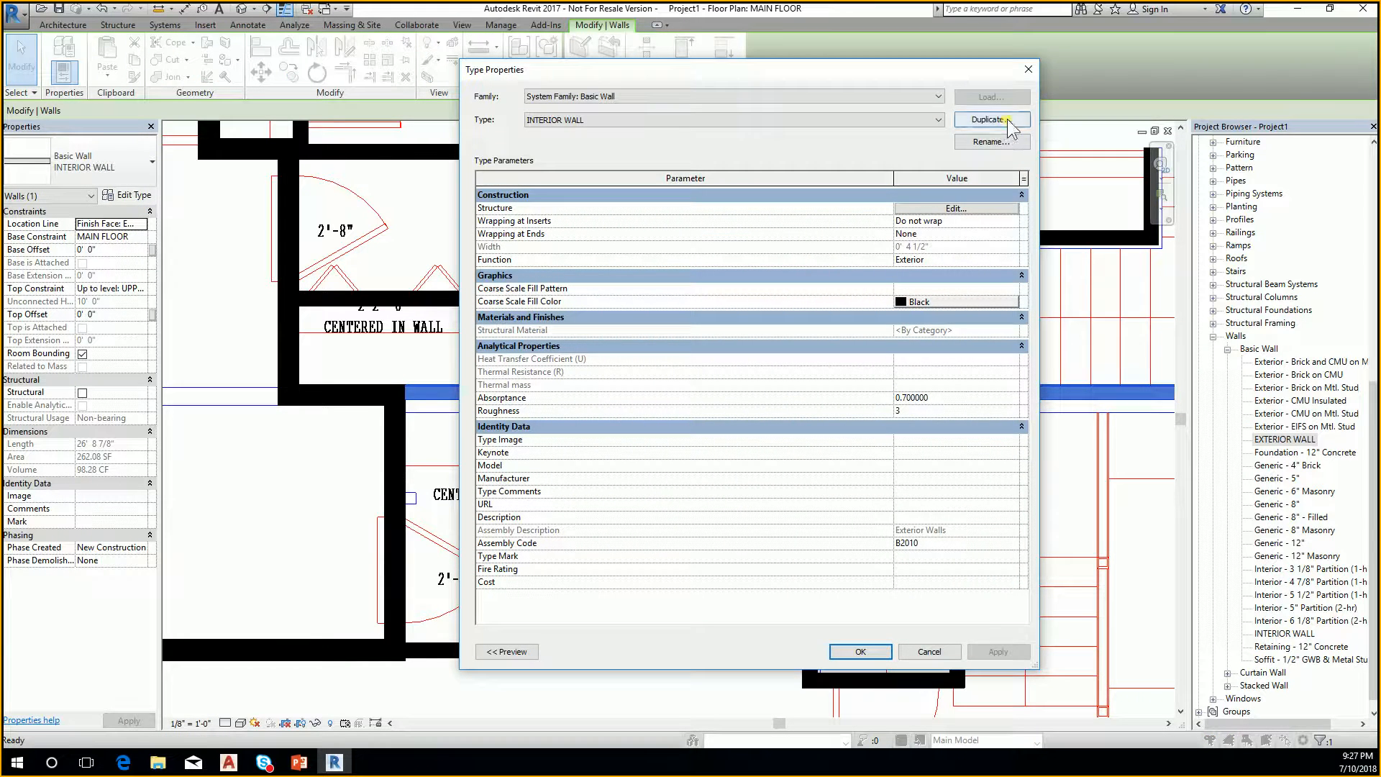
left_click(1009, 119)
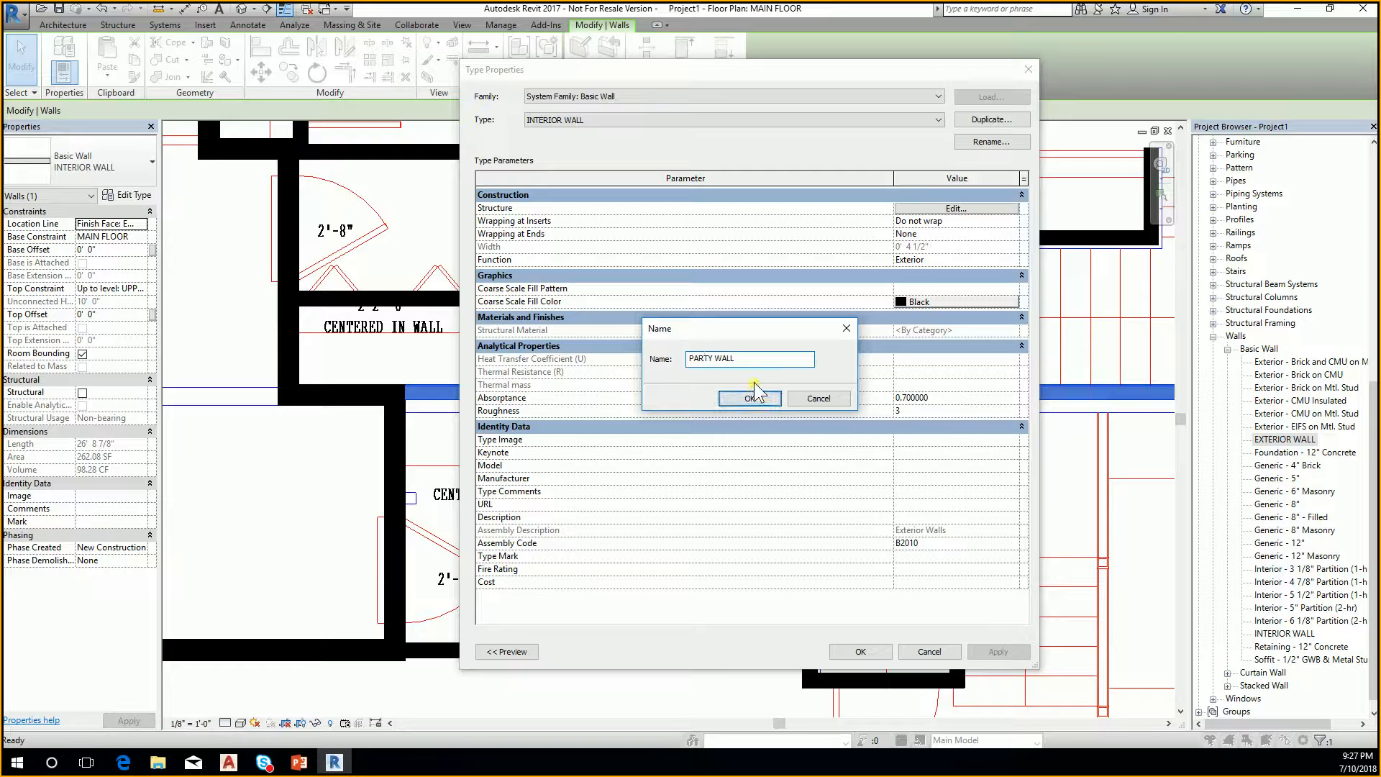
left_click(751, 399)
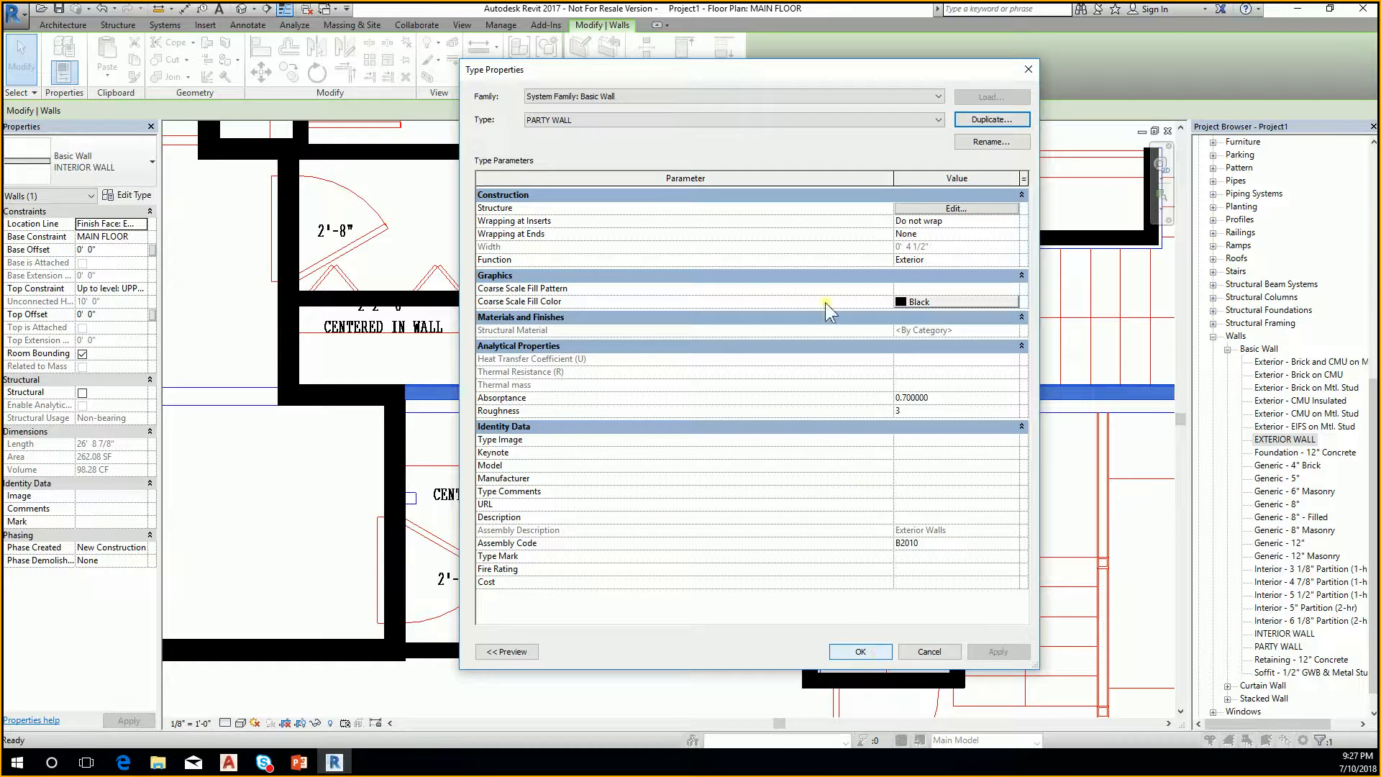
Set the PARTY WALL type's Structure layer thickness to 7" and apply the type to the wall between the units
left_click(956, 208)
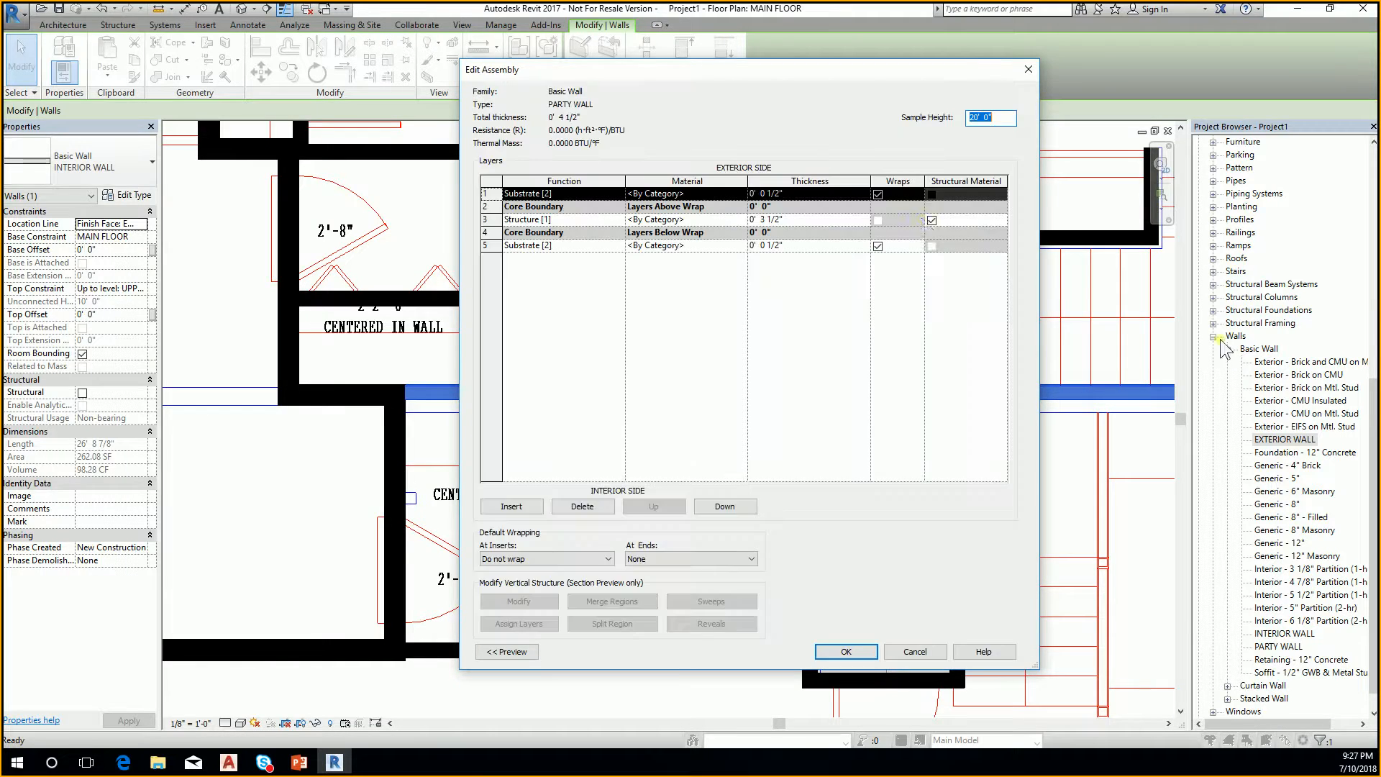
left_click(806, 220)
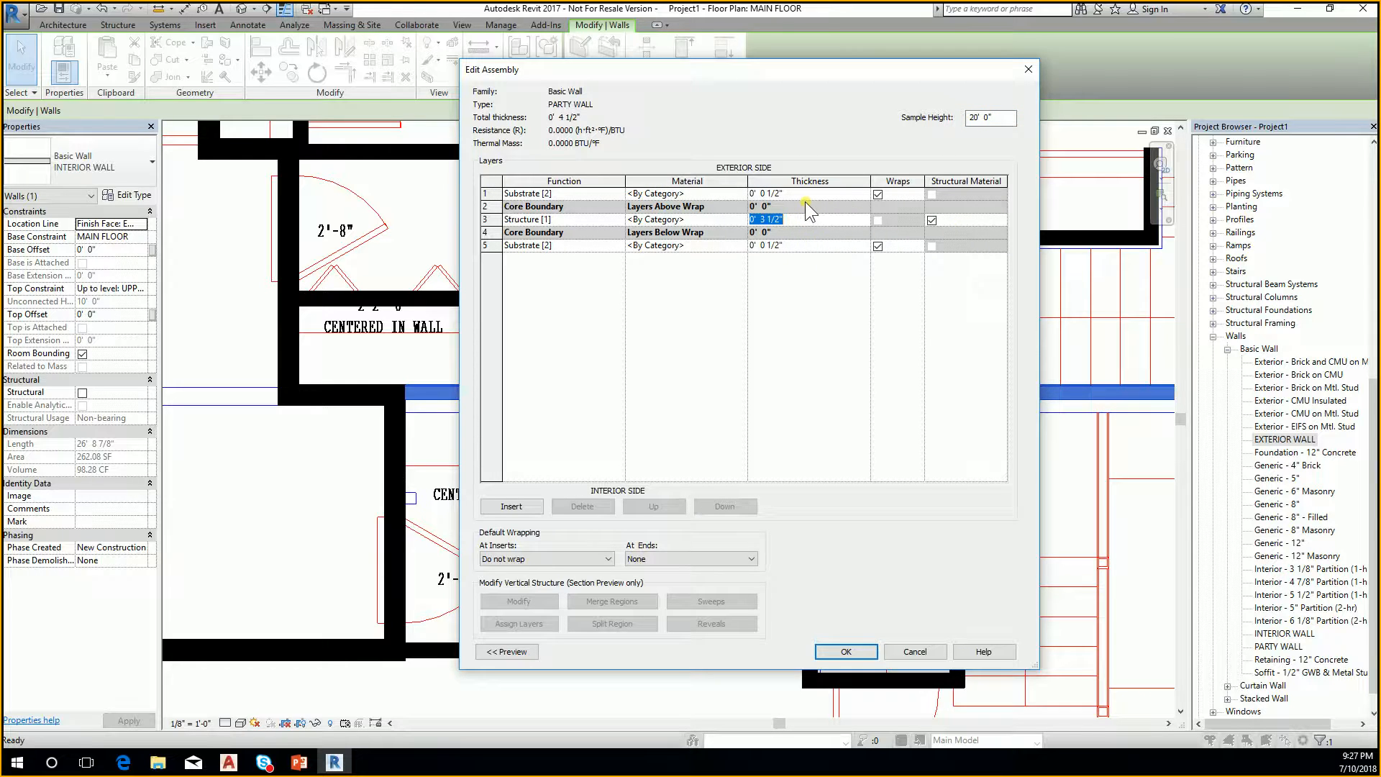
type("7")
left_click(815, 300)
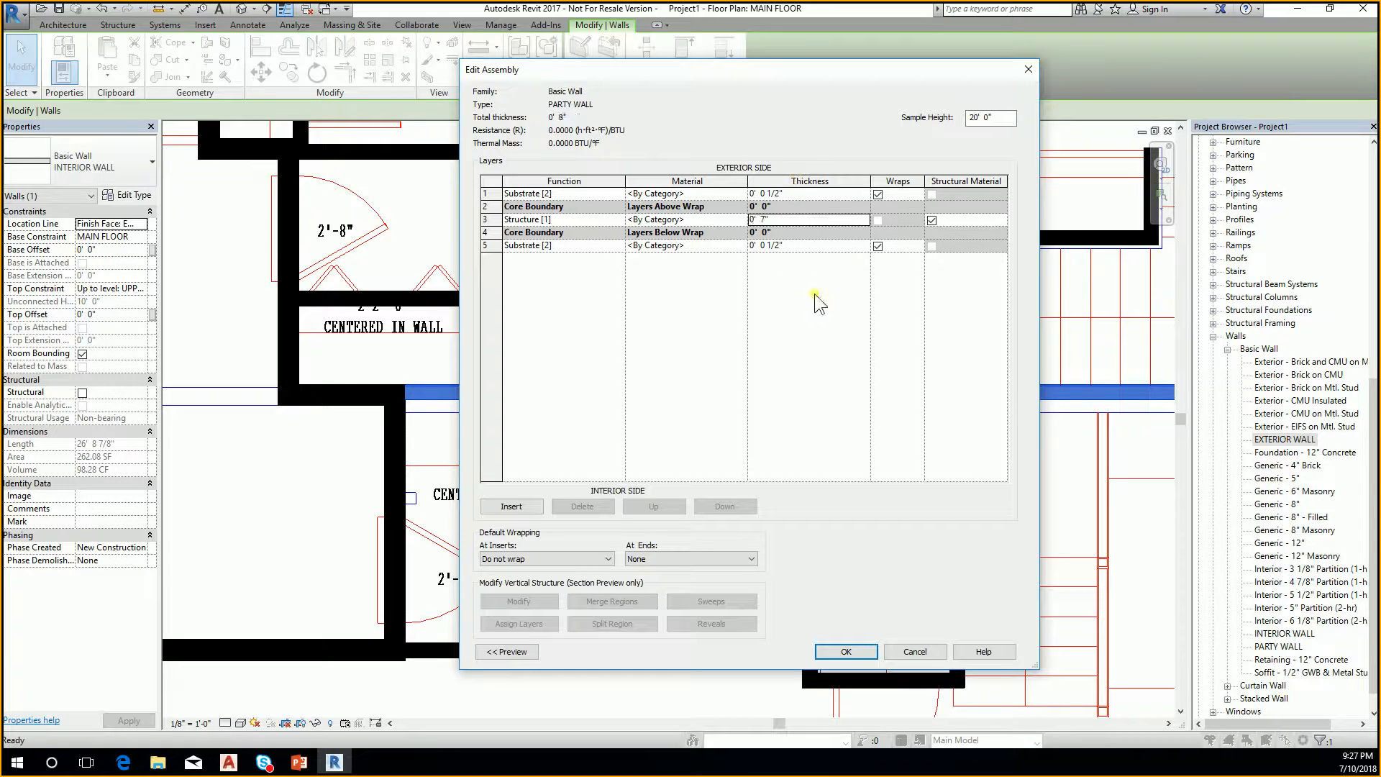
left_click(849, 652)
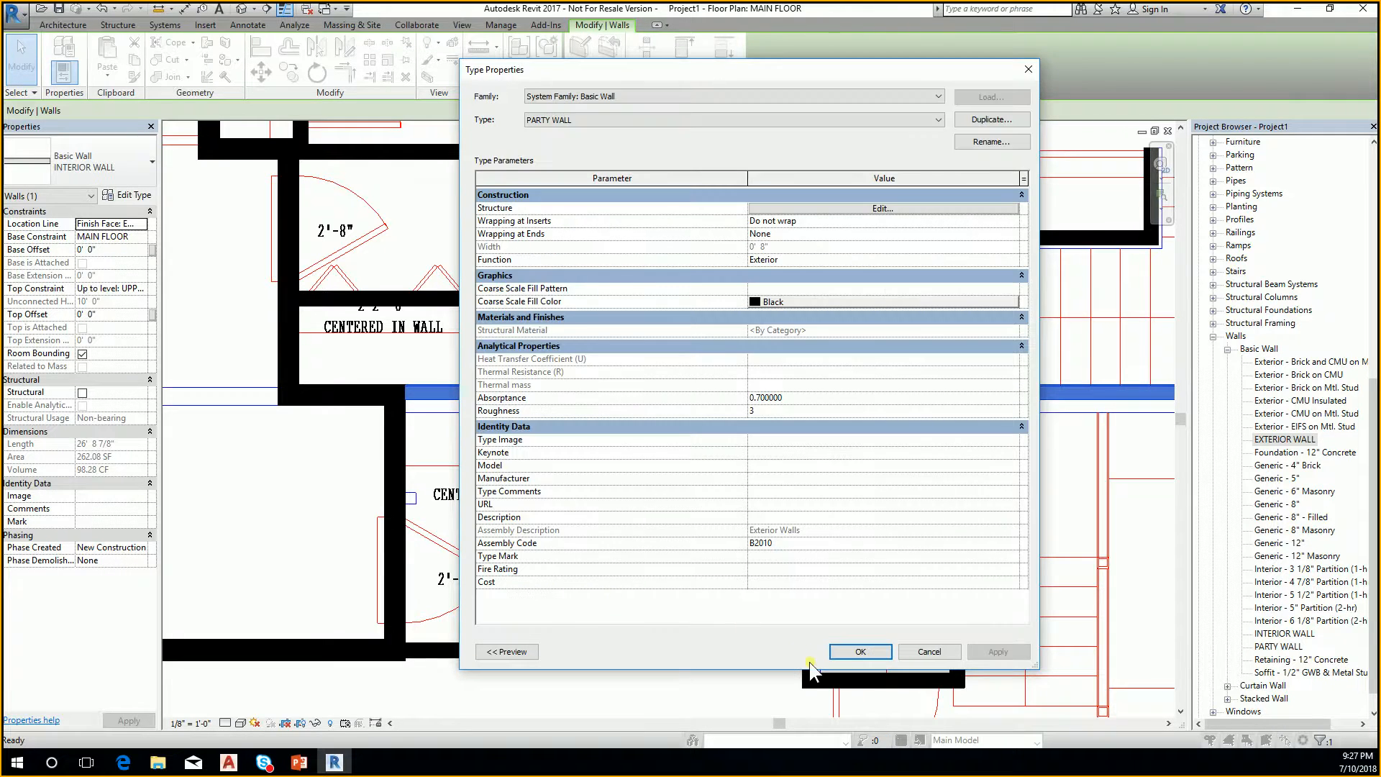
left_click(858, 652)
scroll(948, 509, "down", 5)
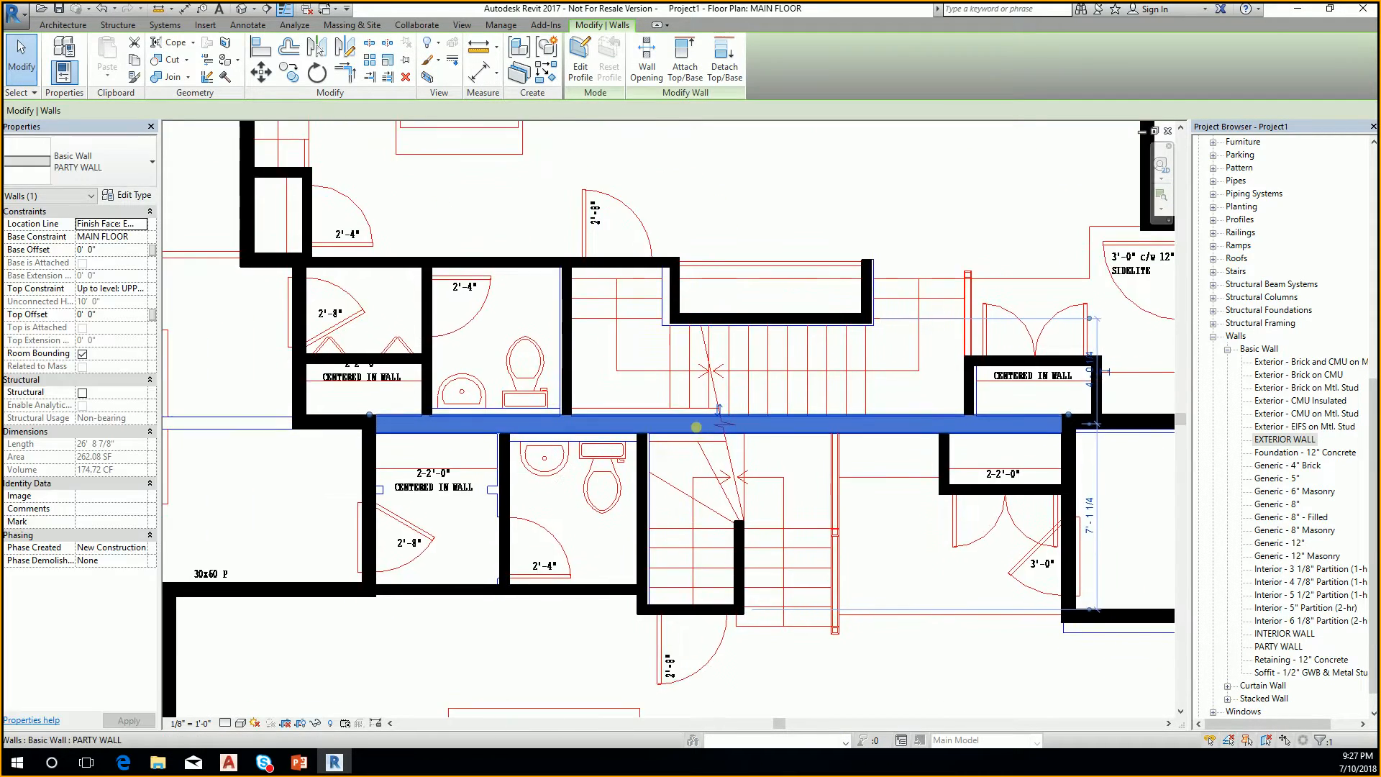
scroll(871, 435, "up", 7)
left_click(953, 455)
scroll(953, 446, "down", 4)
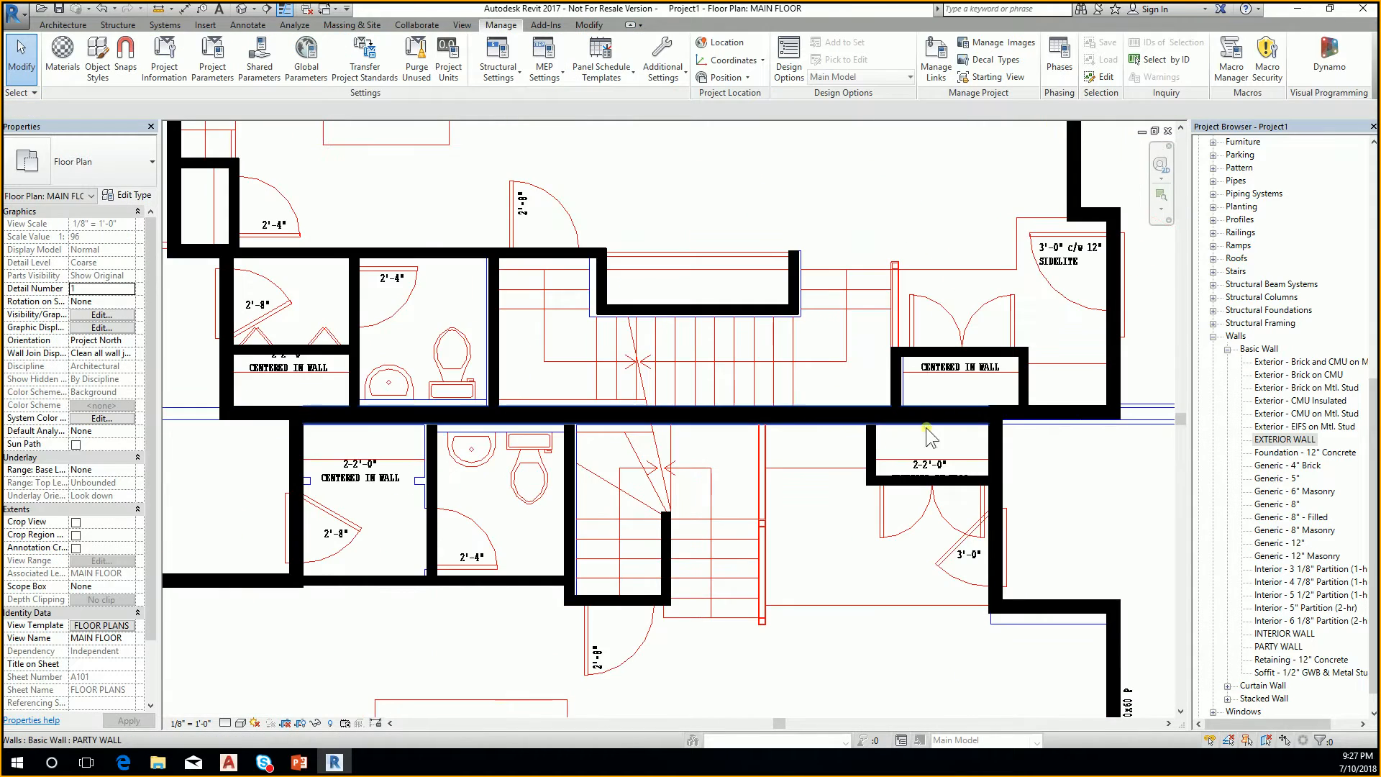
Extend the upper ends of both side walls of the lower unit's bathroom to meet the party wall
scroll(576, 437, "up", 5)
left_click(624, 420)
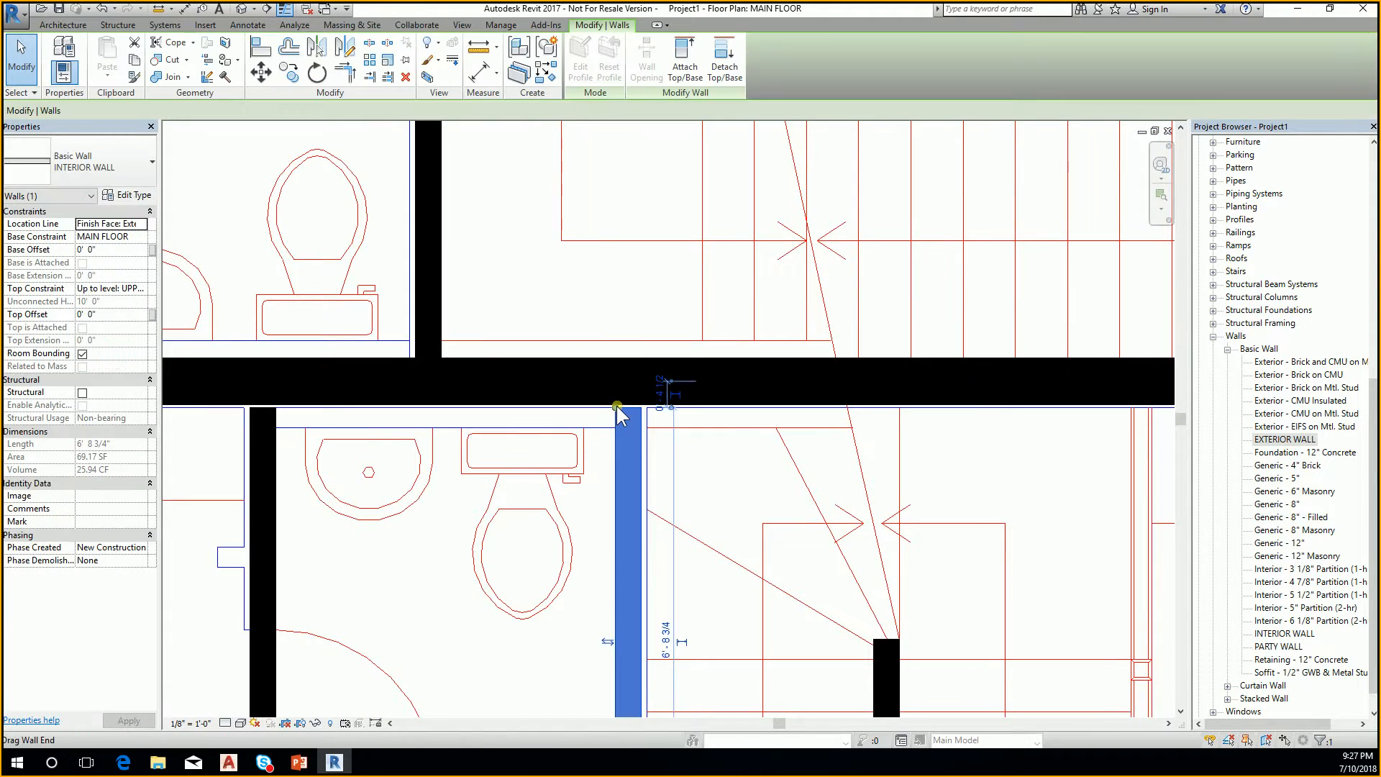
left_click(268, 428)
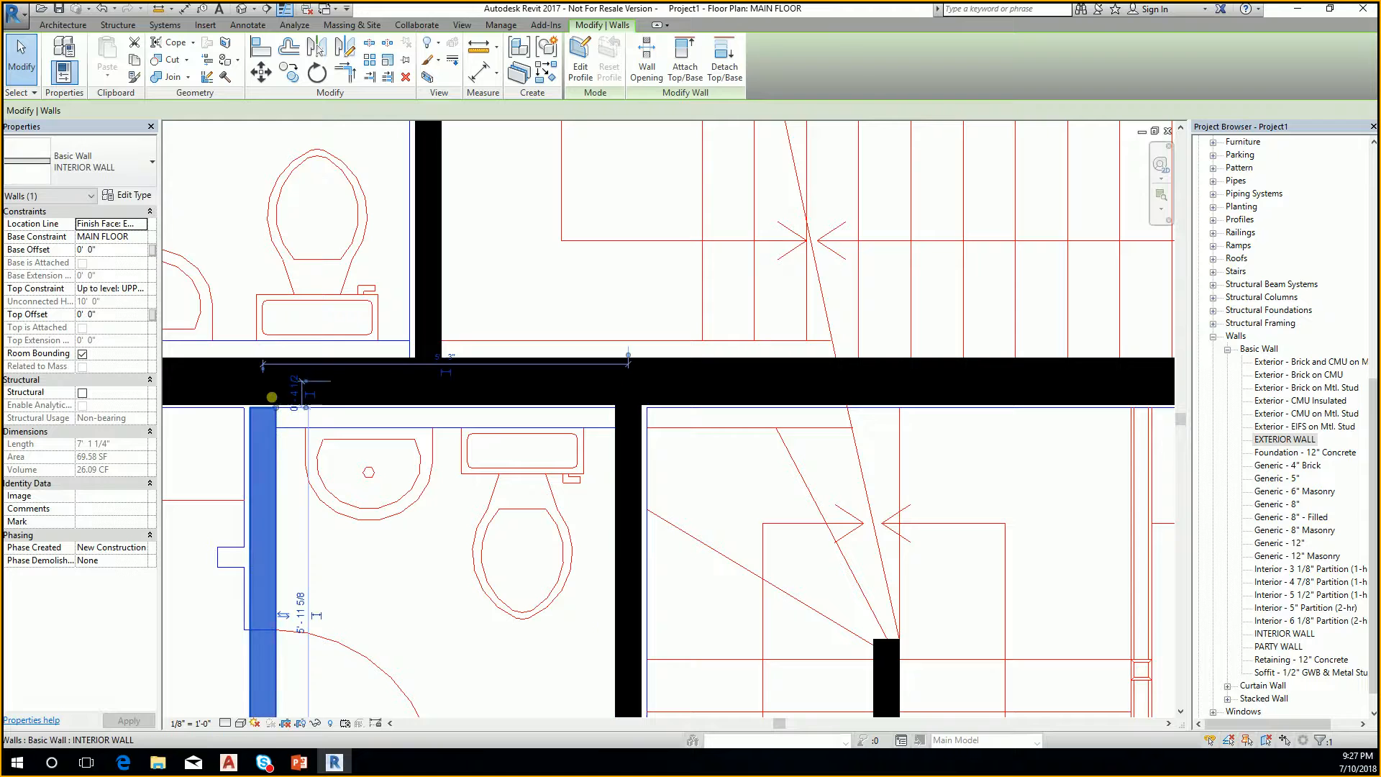
left_click_drag(273, 409, 277, 382)
scroll(306, 398, "down", 2)
scroll(734, 426, "down", 3)
Extend the short side wall of the lower unit's entry closet to the party wall and deselect it
scroll(918, 446, "up", 3)
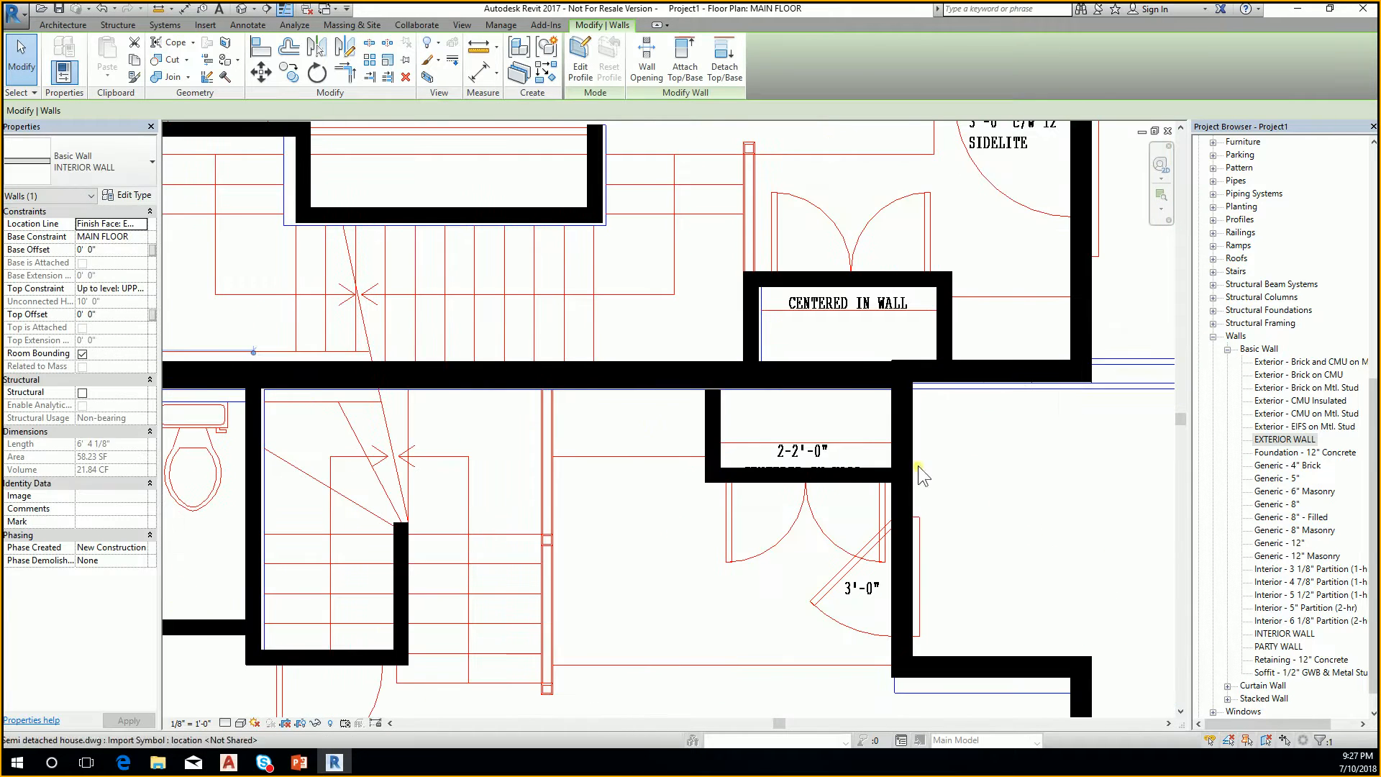
left_click(710, 418)
left_click_drag(706, 390, 705, 375)
scroll(757, 400, "down", 3)
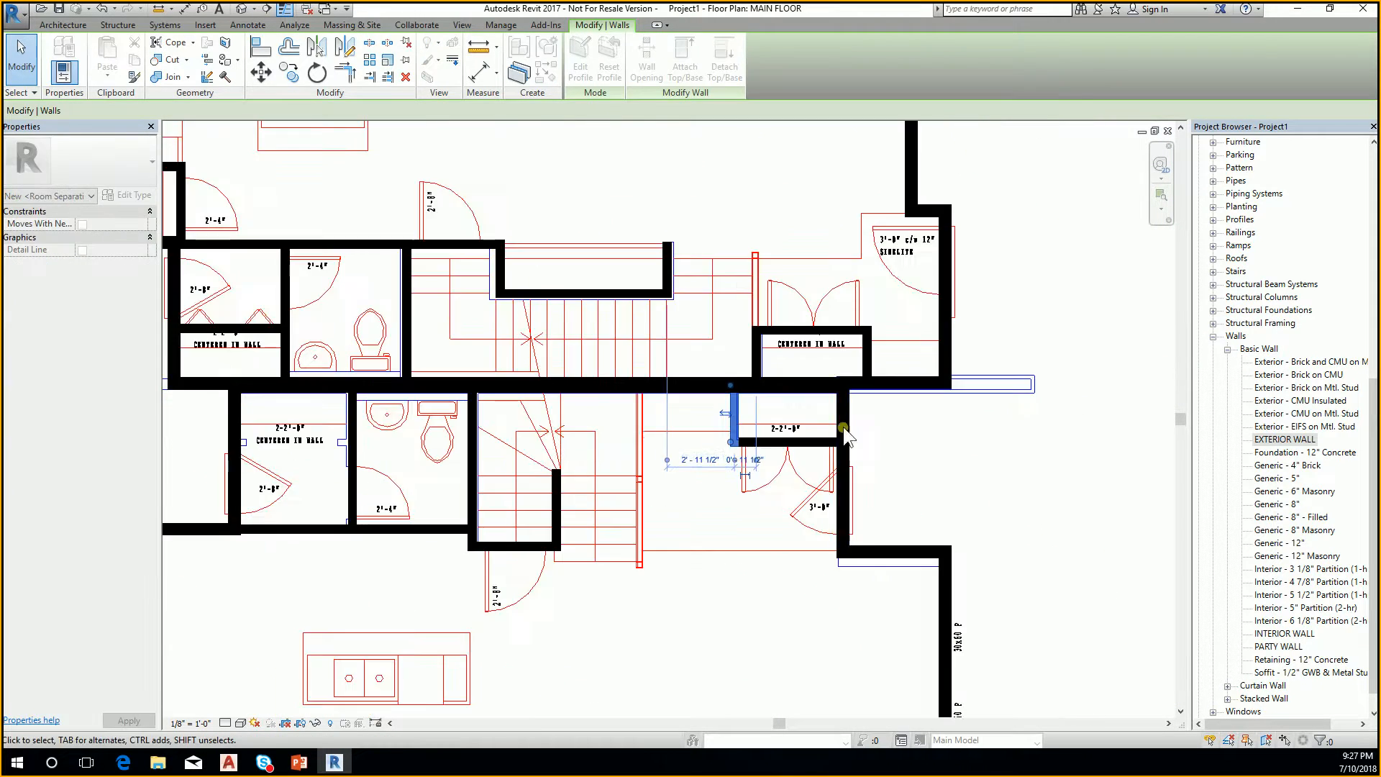
middle_click_drag(429, 450, 612, 478)
key("Escape")
scroll(612, 480, "down", 3)
scroll(539, 446, "up", 5)
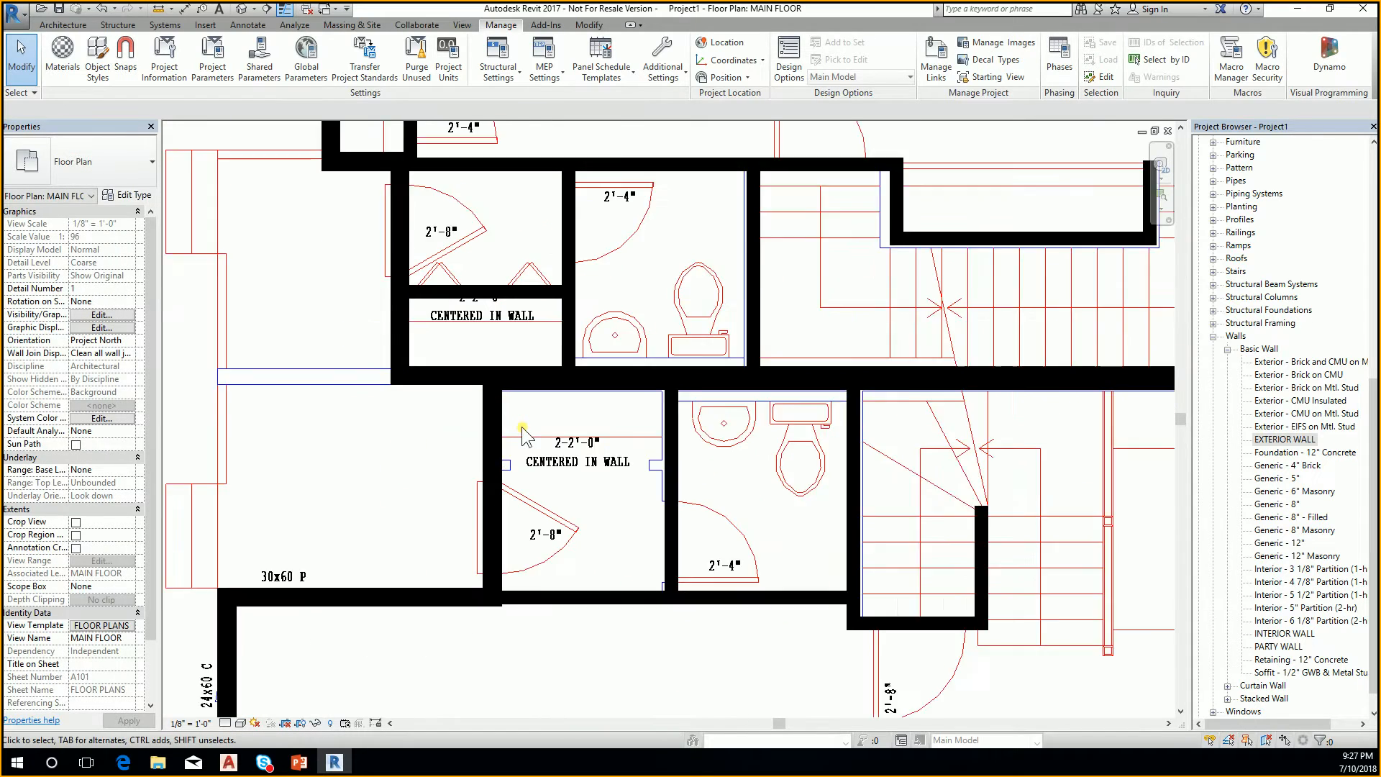
Draw an INTERIOR WALL about 4'-8 3/4" long between the lower unit's closet and the entry with the 2'-8" door
key("w")
key("a")
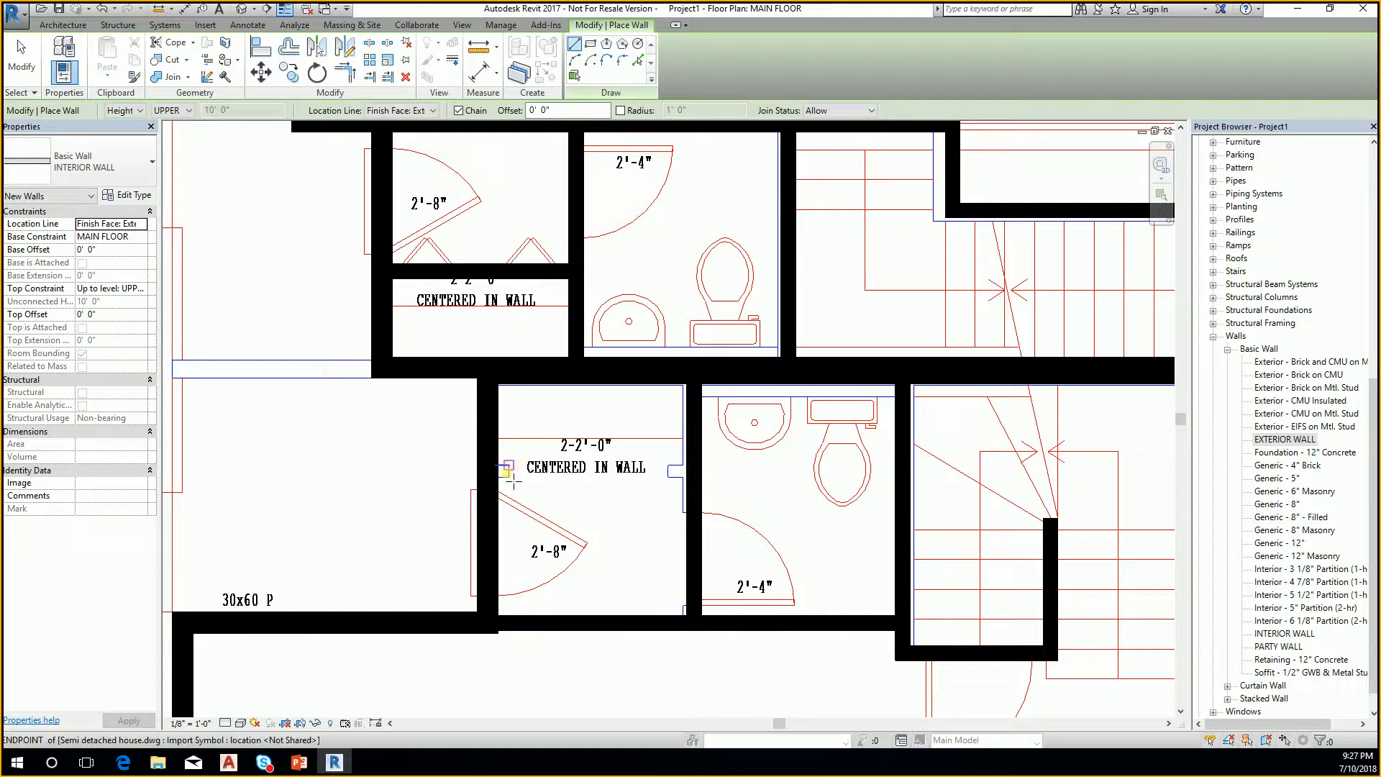
left_click(500, 476)
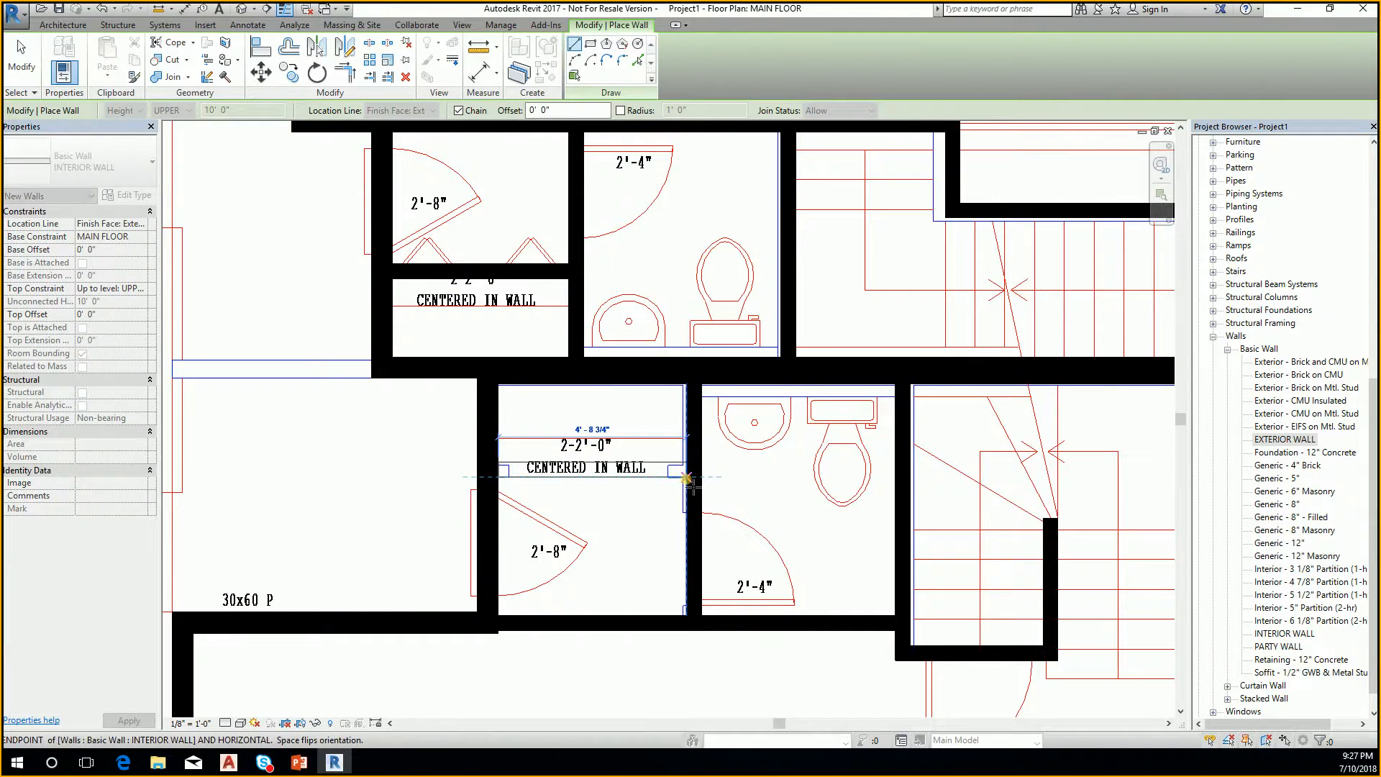
left_click(687, 479)
key("Escape")
key("Escape")
scroll(833, 406, "down", 5)
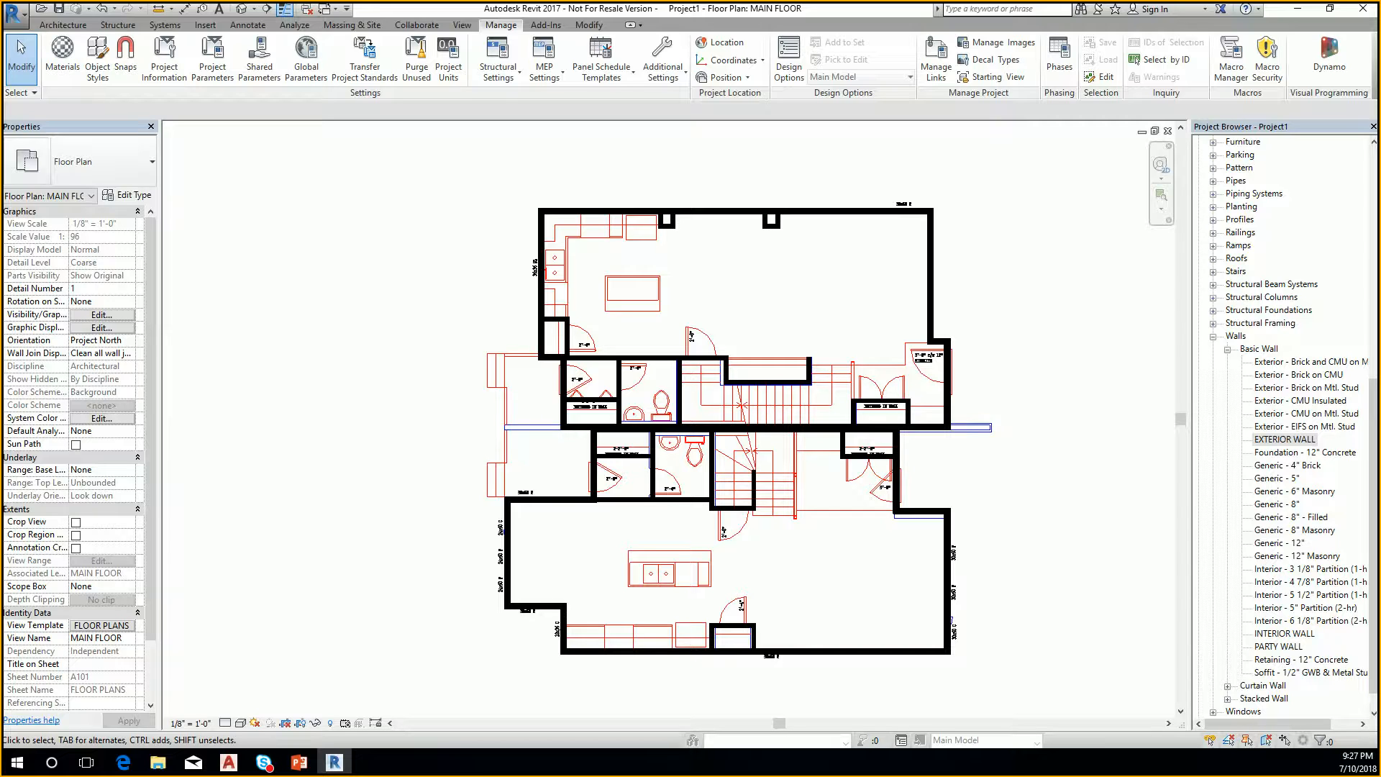
key("alt+Tab")
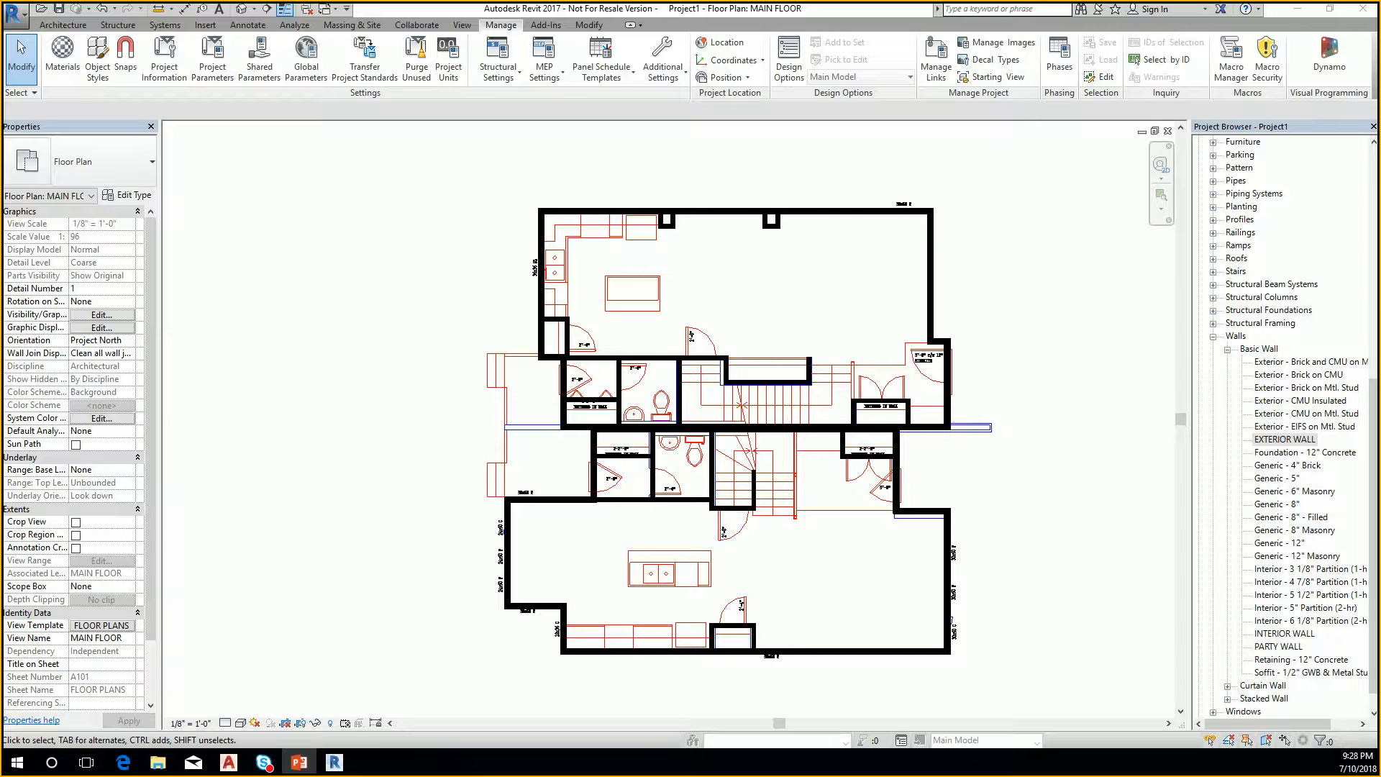
scroll(809, 451, "up", 3)
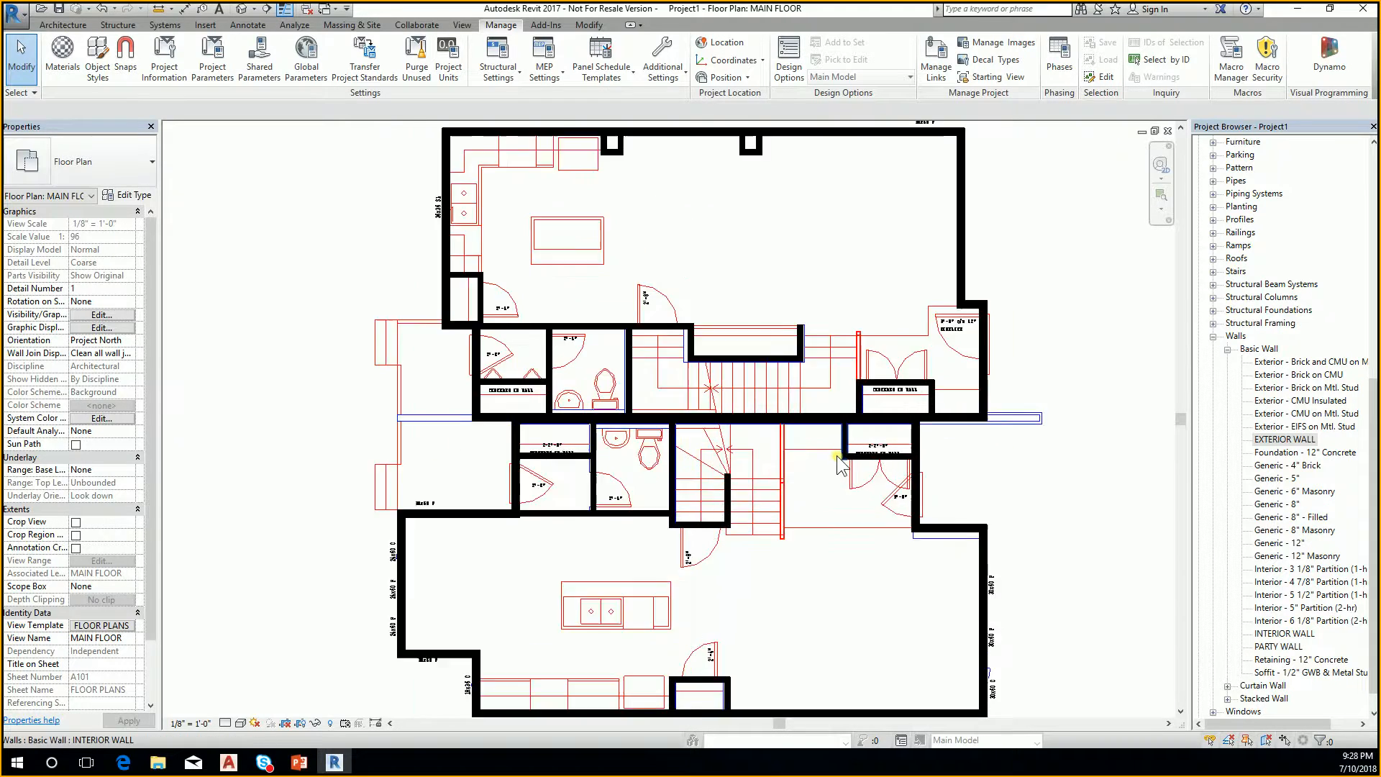
scroll(633, 460, "down", 4)
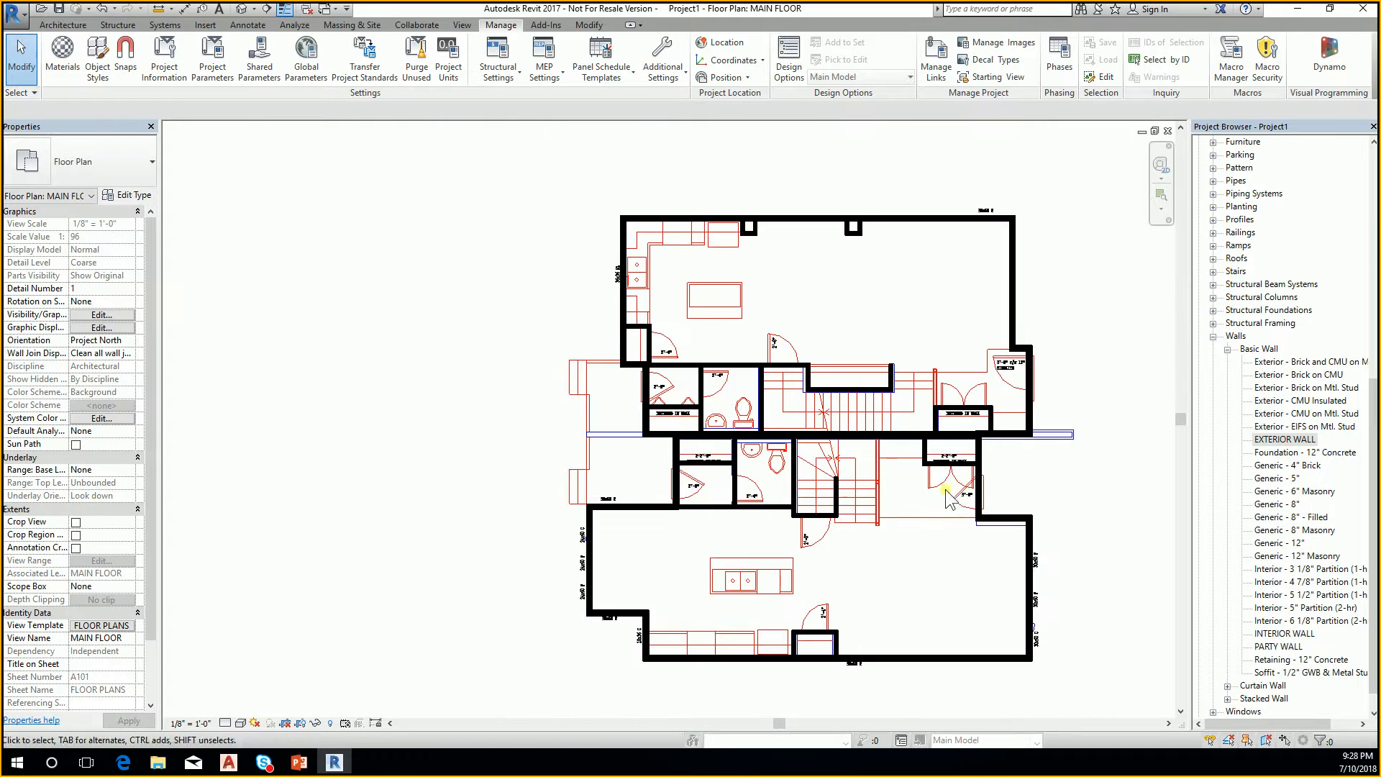
Collapse the Walls category in the project's family list and clear the selection
left_click(1213, 336)
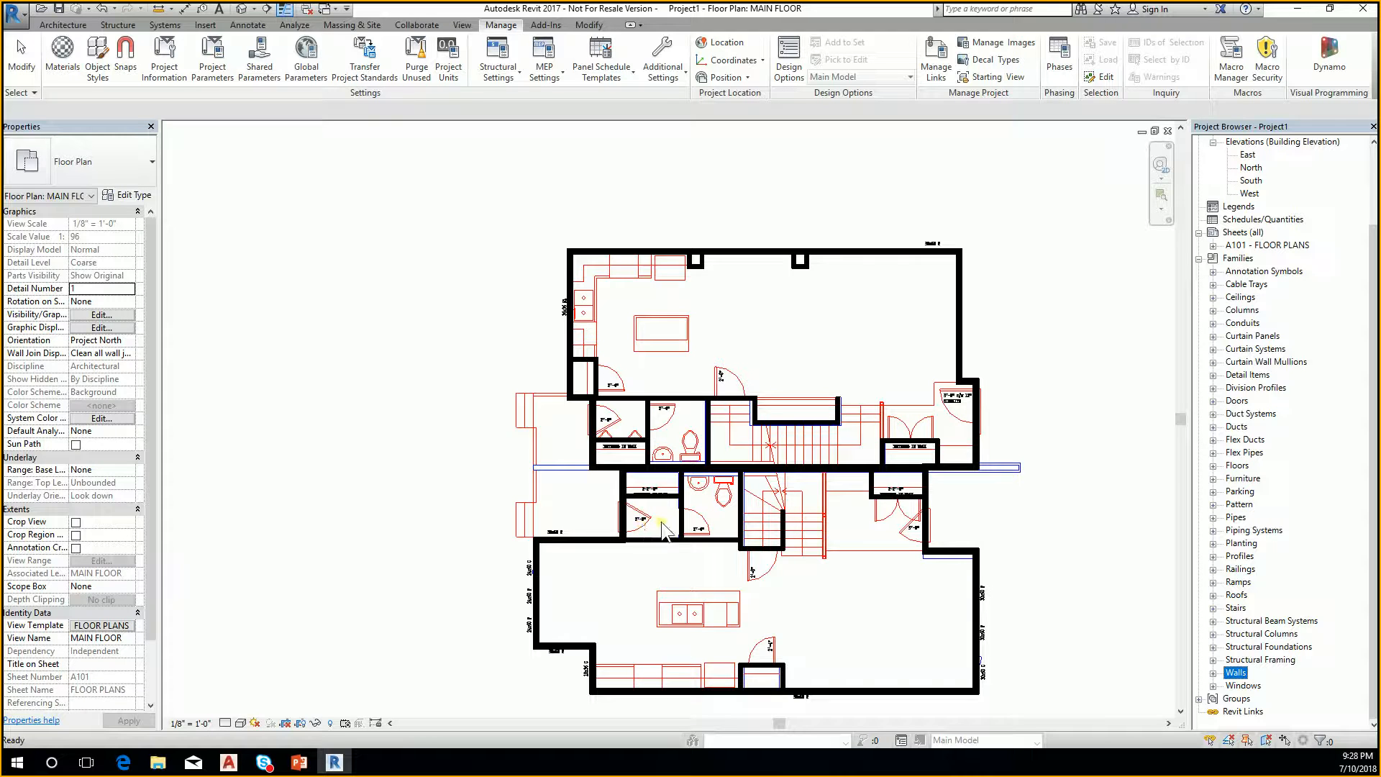
left_click(1063, 467)
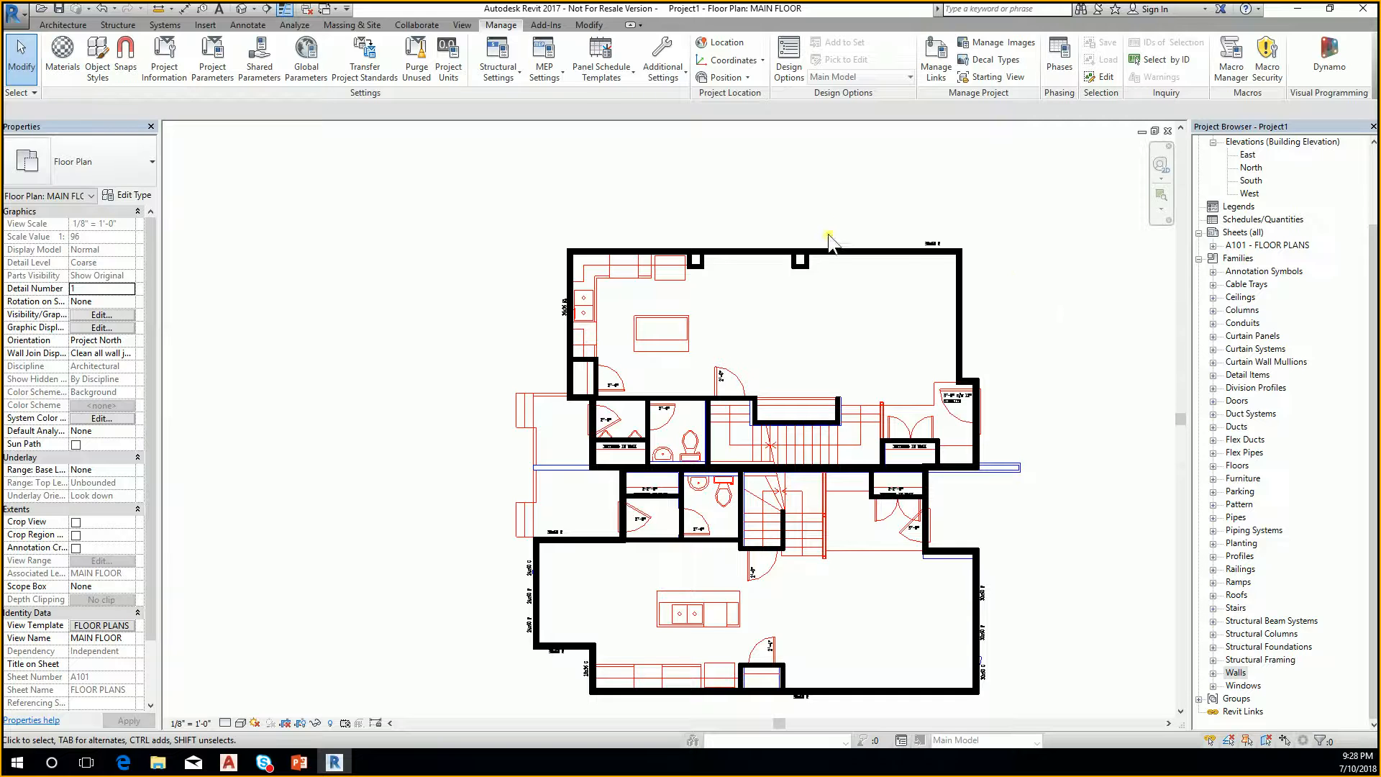
scroll(698, 216, "down", 2)
scroll(410, 148, "up", 1)
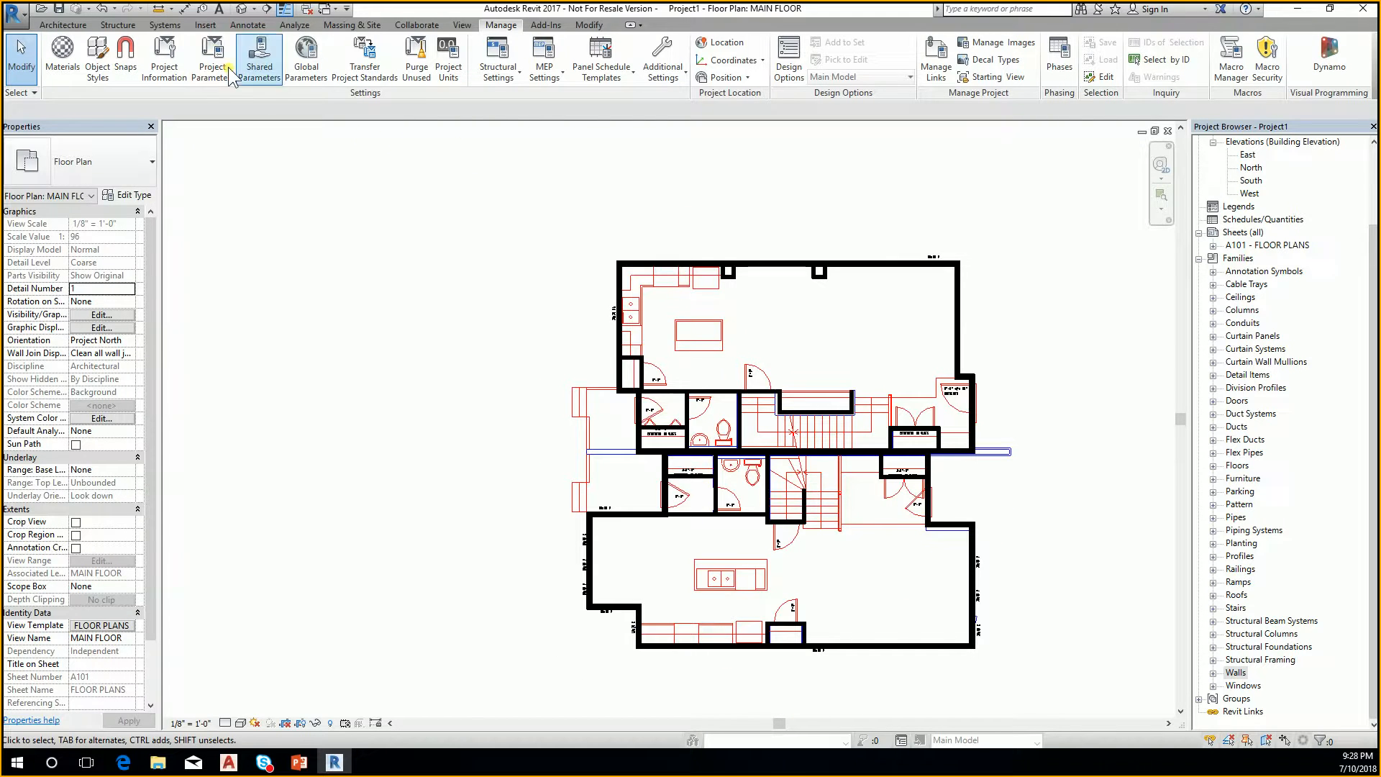
Load the family Door with Louvers.rfa from the Class 3 folder under Revit Spring 2018, Class Resources on the EHTC PROGRAM (I:) drive
left_click(205, 25)
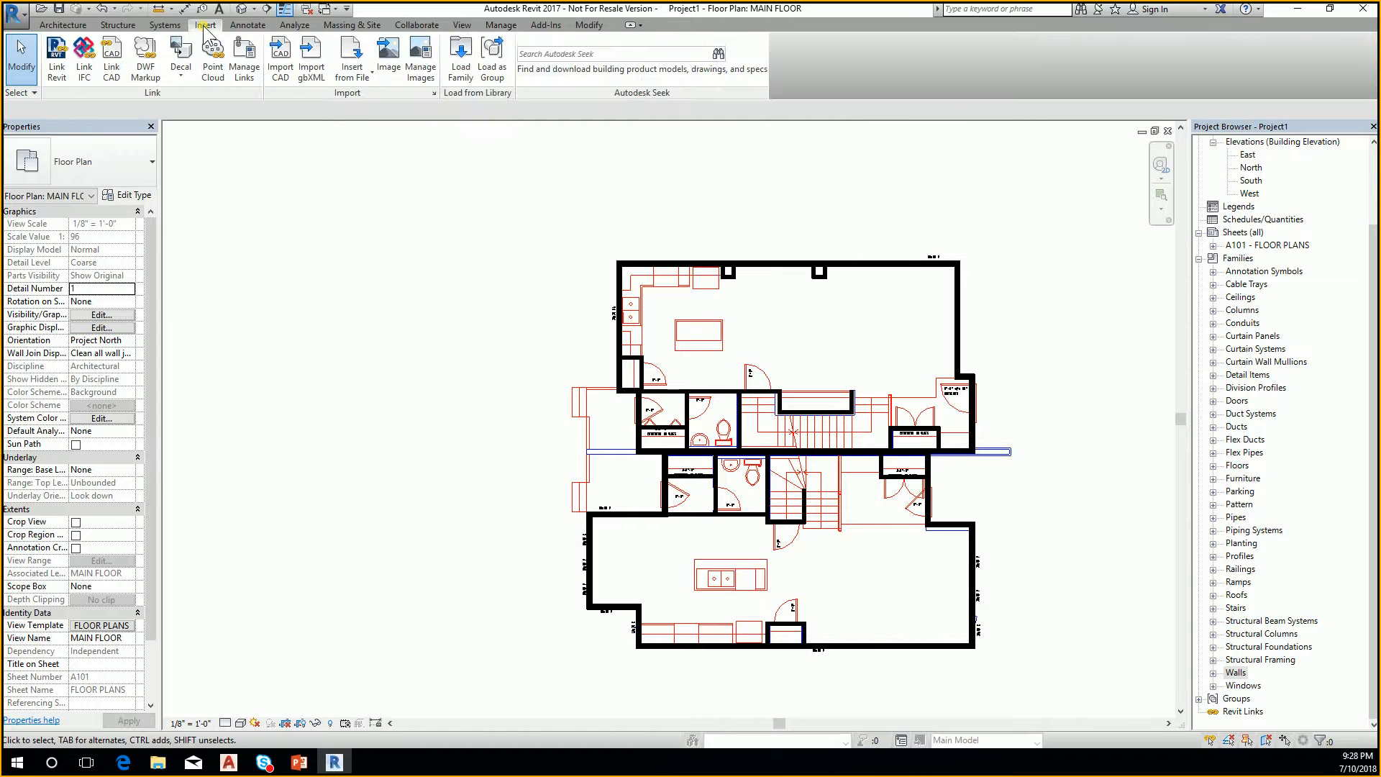
left_click(461, 63)
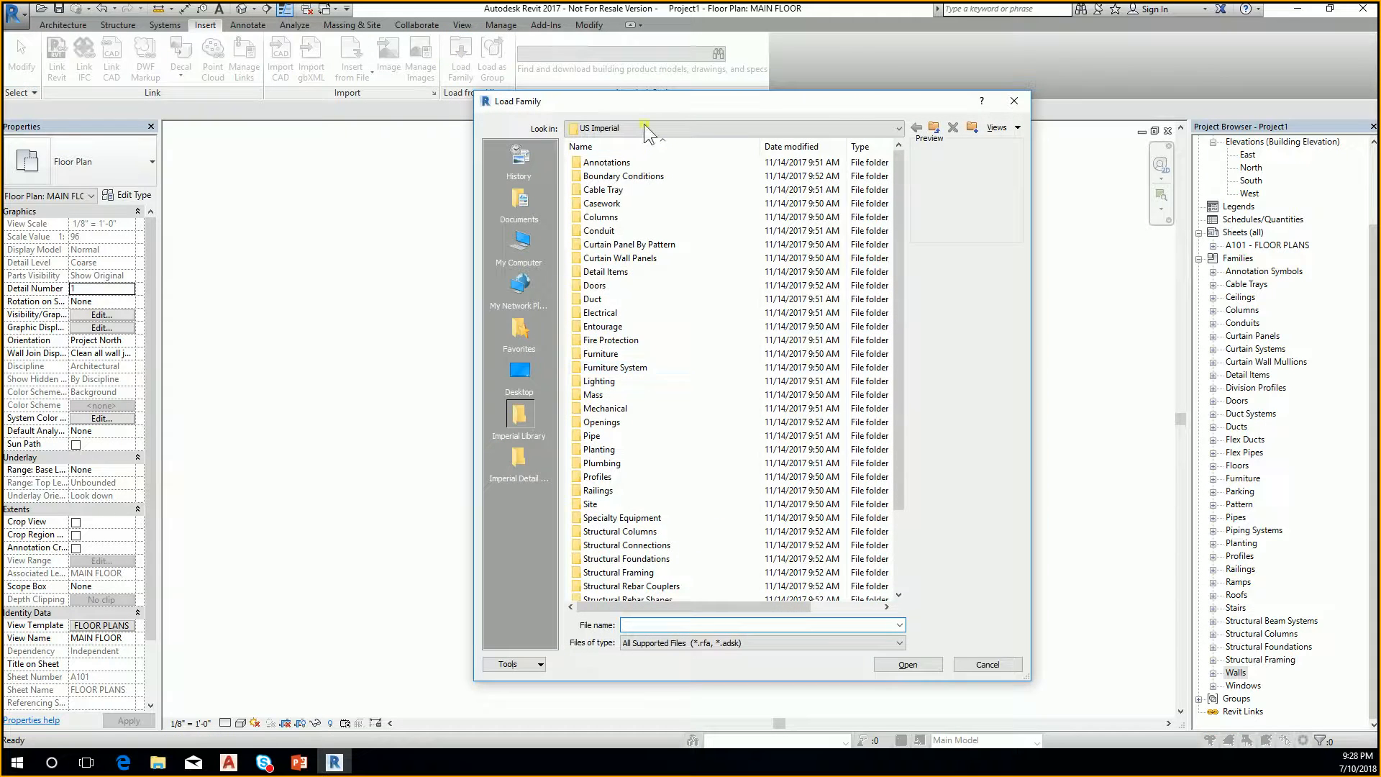
left_click(639, 131)
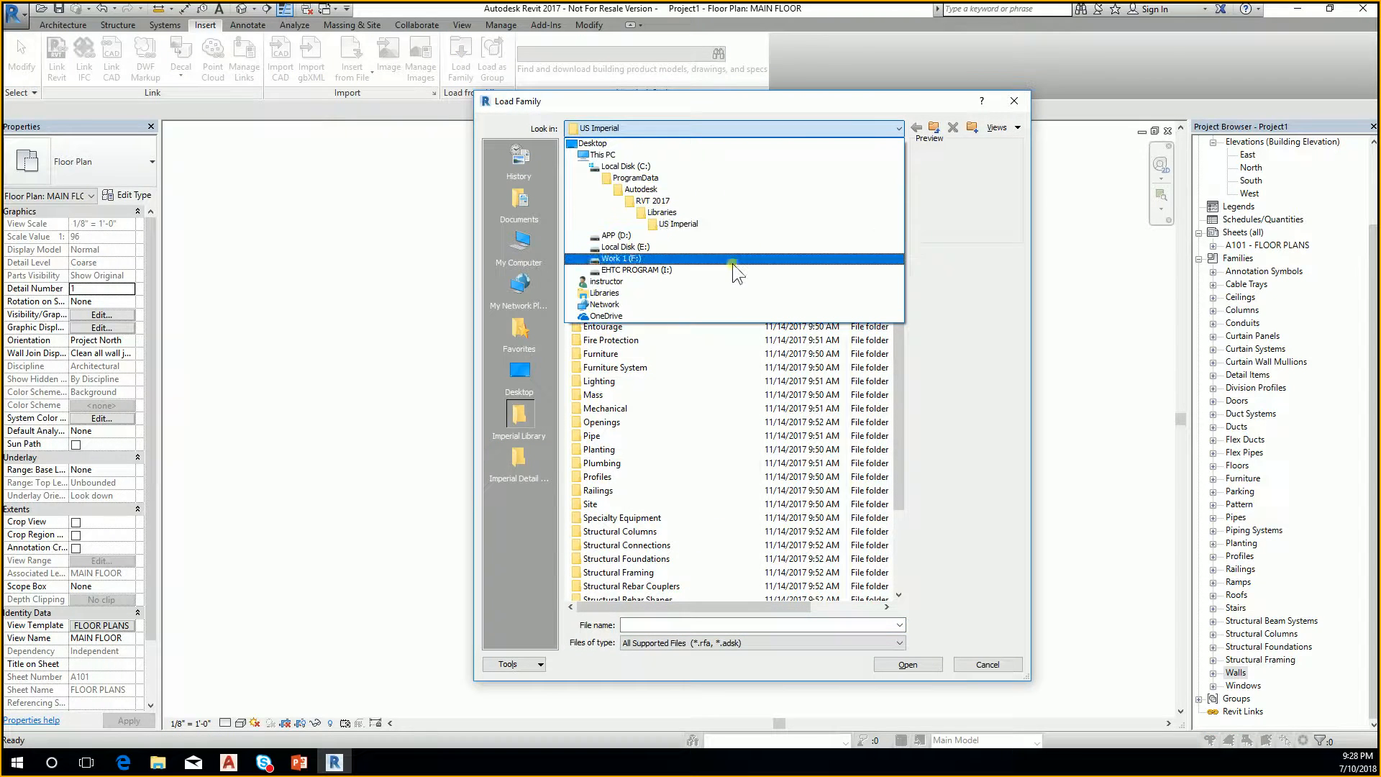
left_click(637, 269)
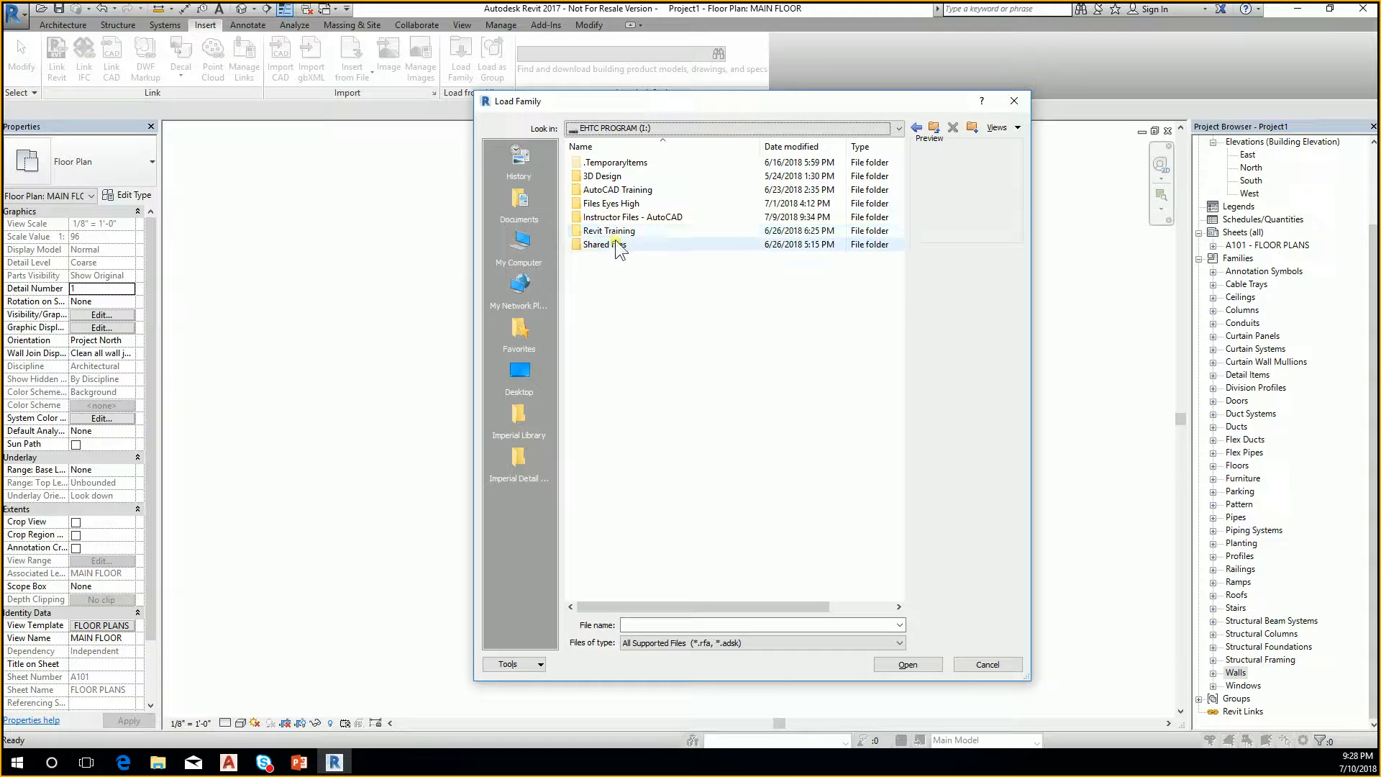
double_click(618, 231)
double_click(632, 164)
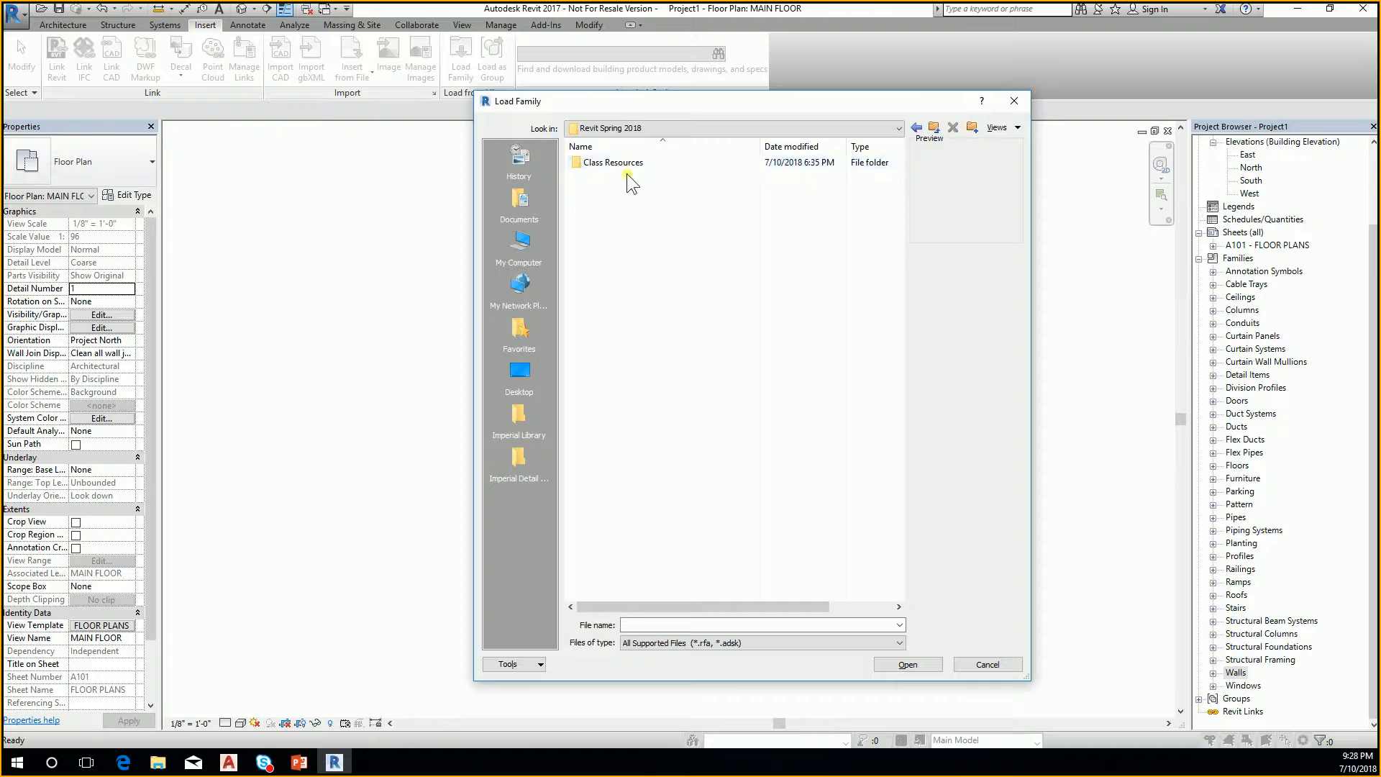
double_click(626, 174)
left_click(595, 190)
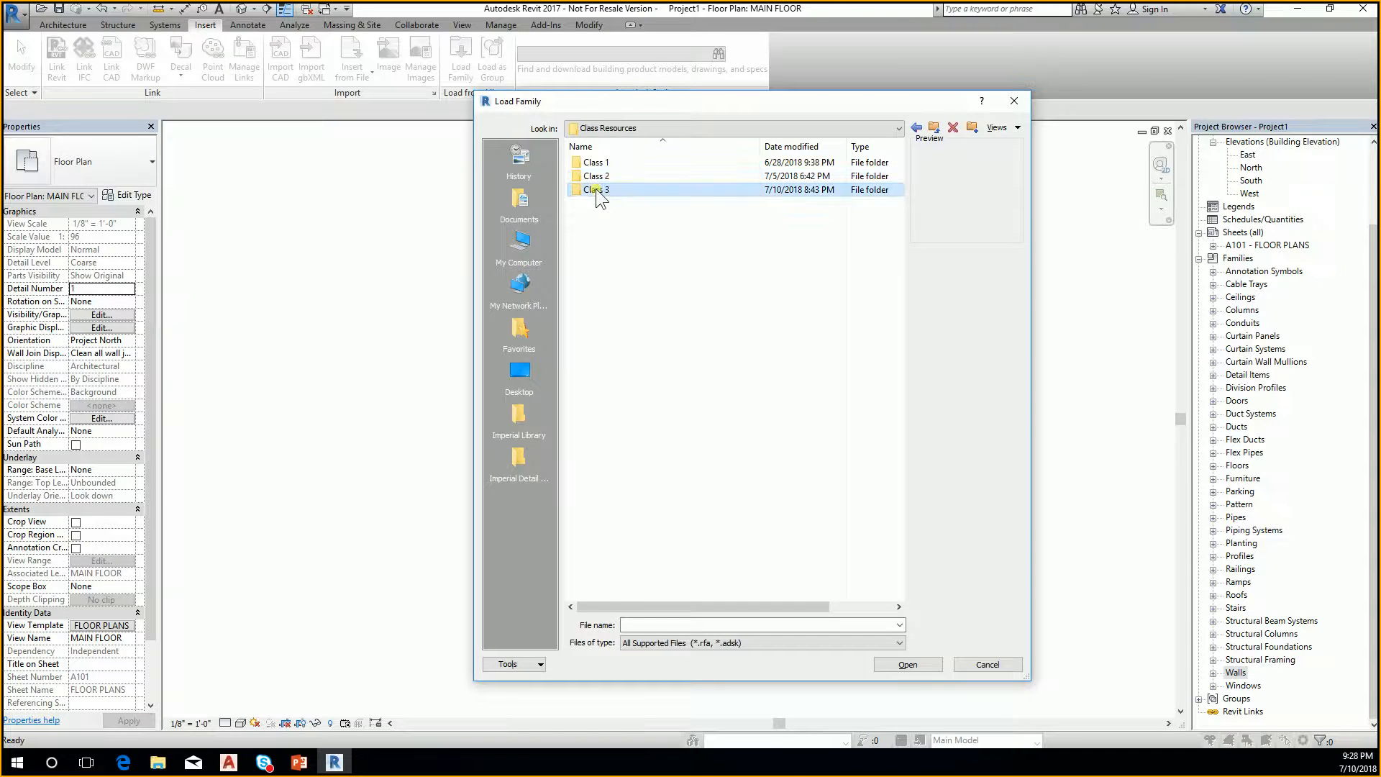
double_click(597, 191)
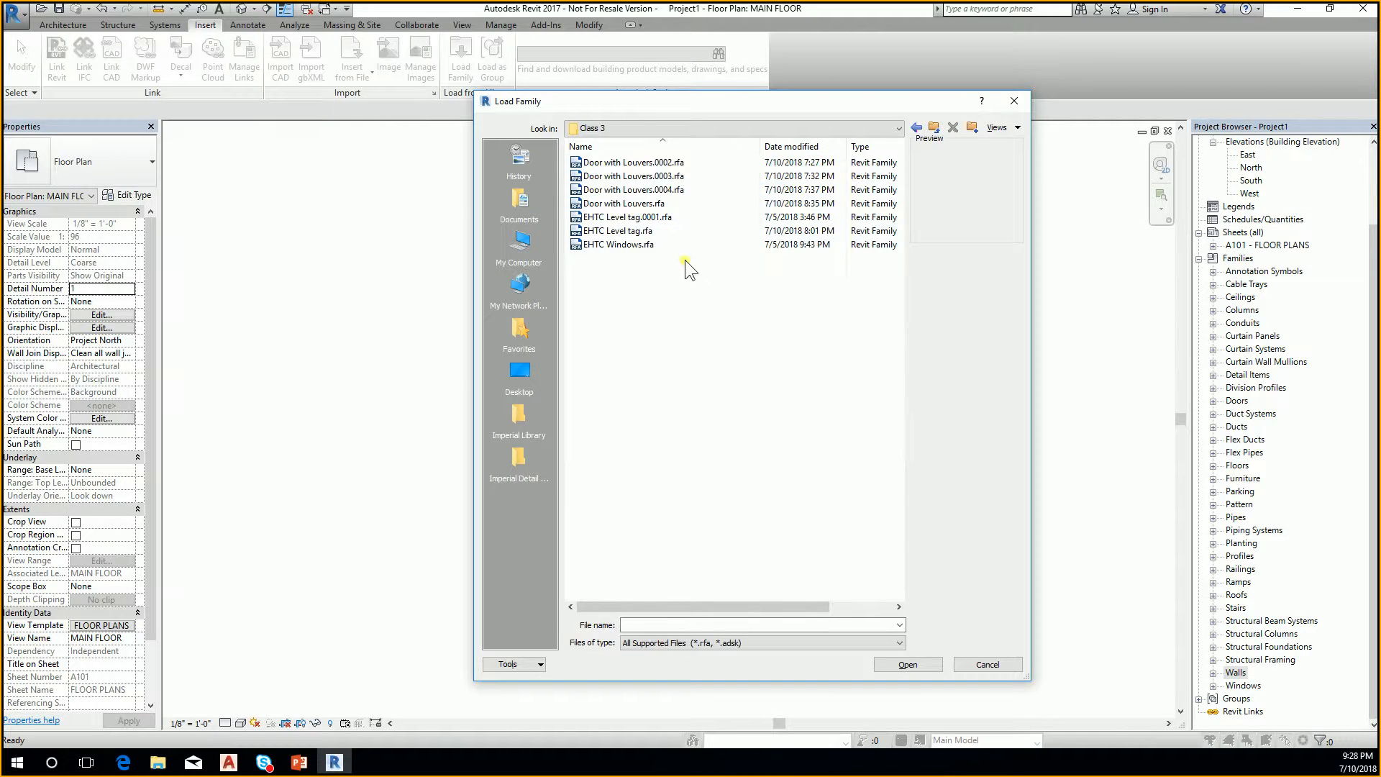
left_click(660, 204)
left_click(911, 663)
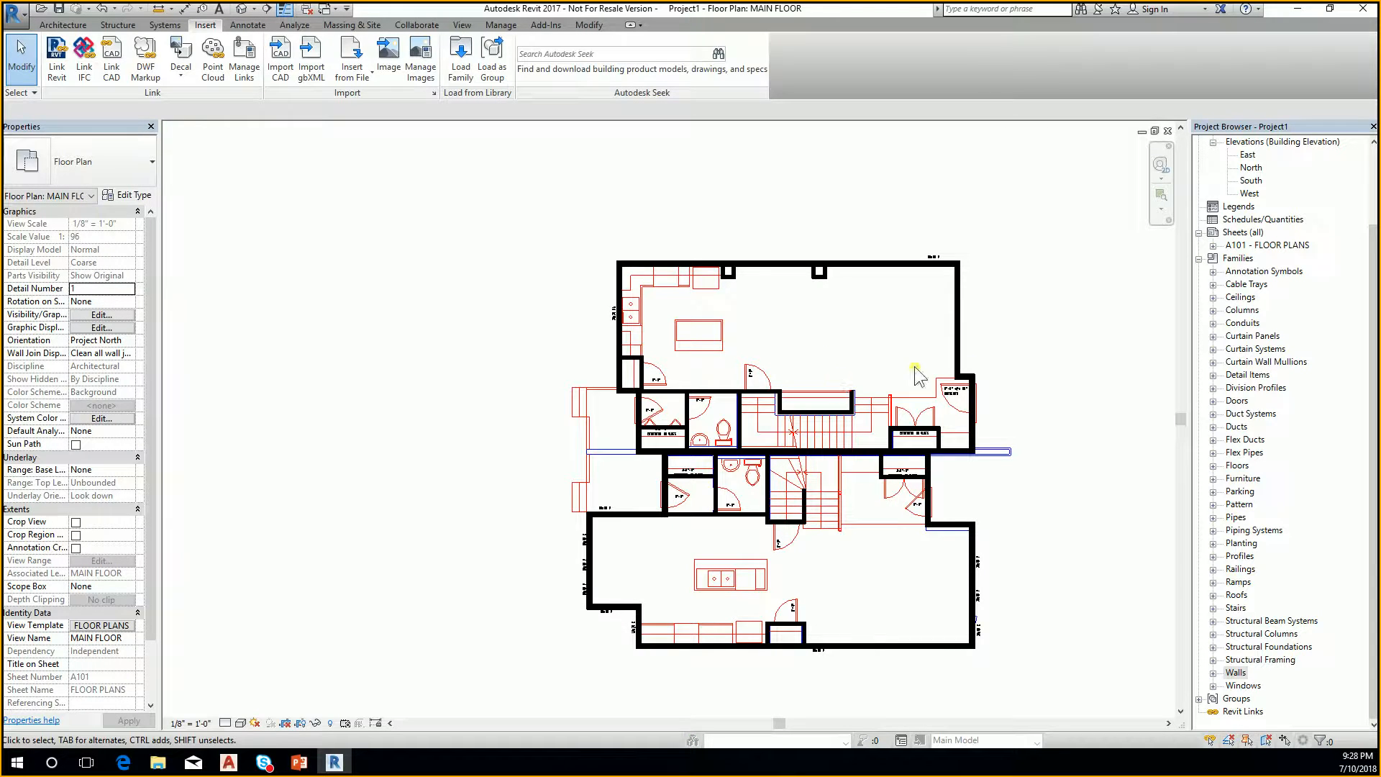
Expand the Doors category and the Door with Louvers family to examine the available door types
left_click(1232, 401)
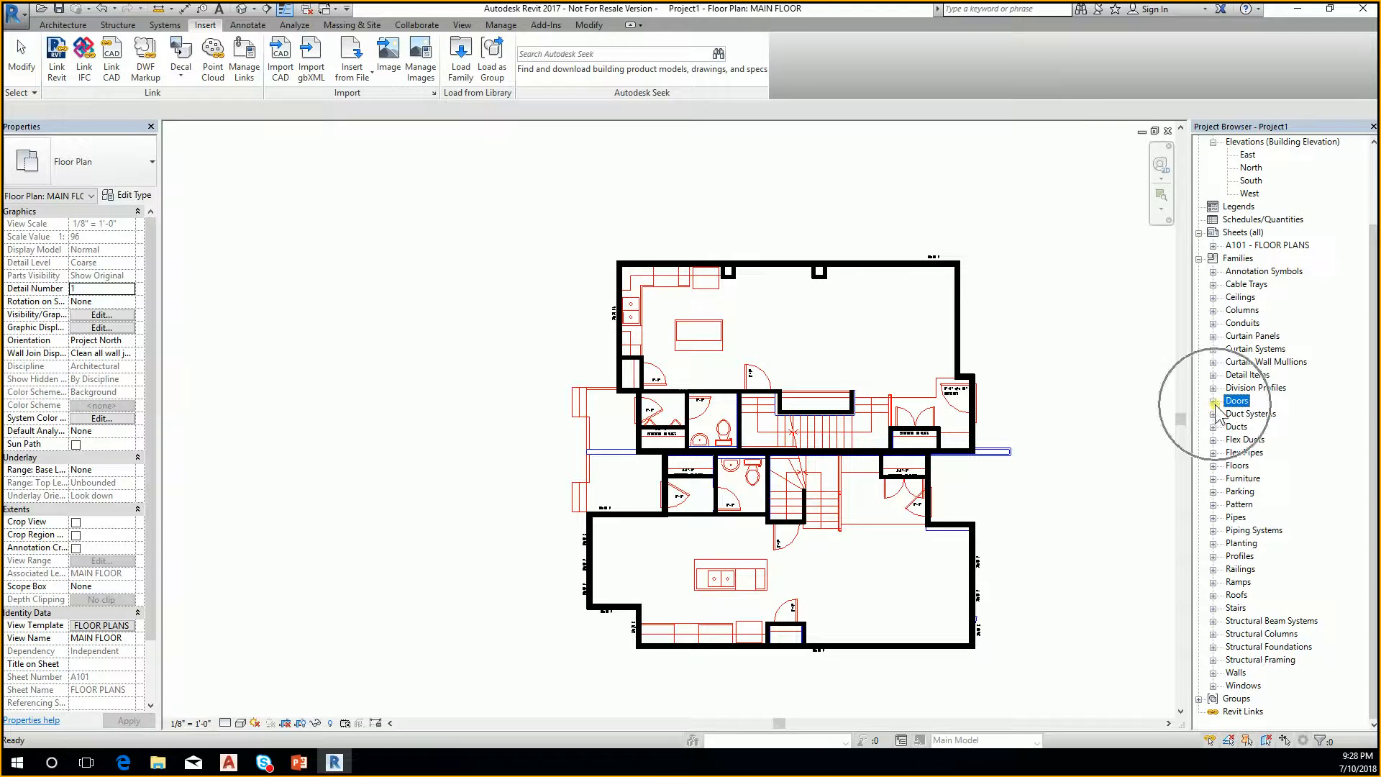
left_click(1213, 400)
left_click(1258, 415)
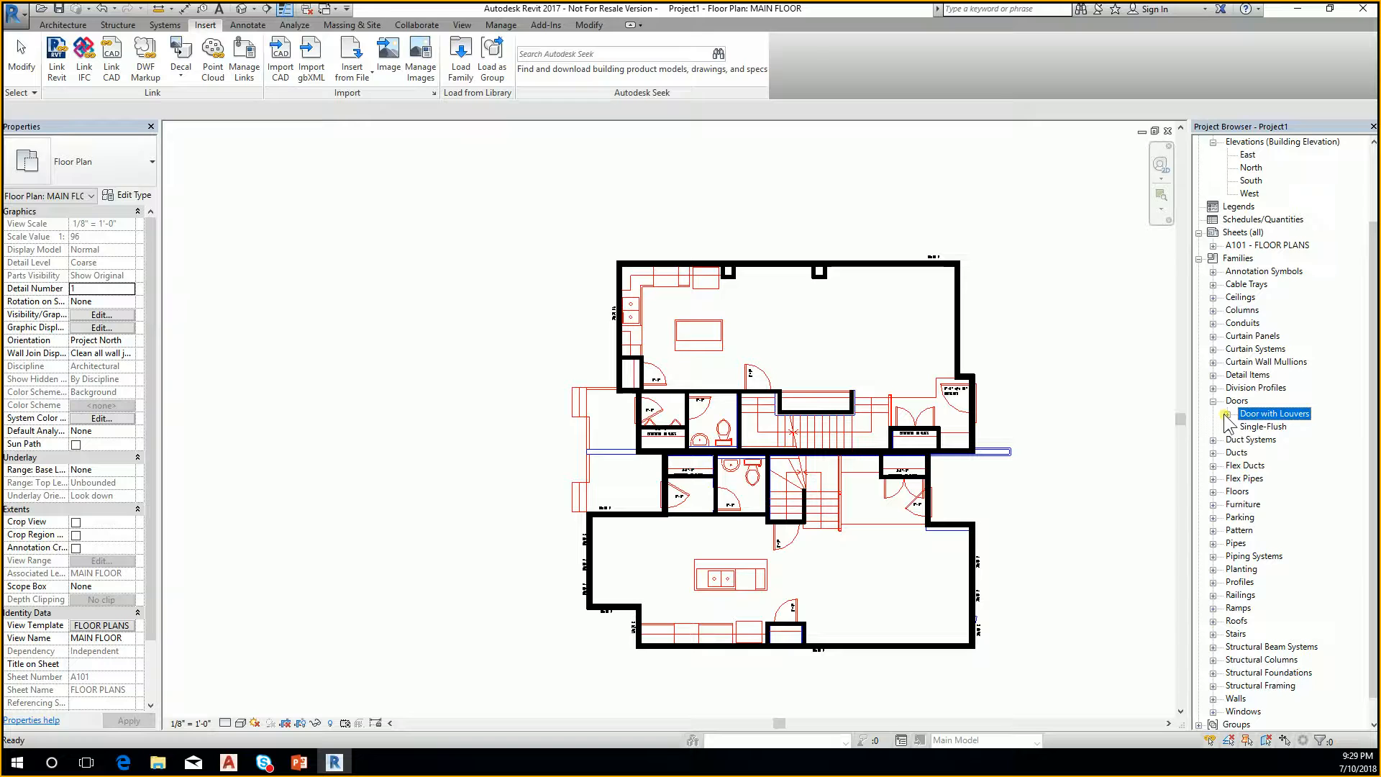
left_click(1227, 415)
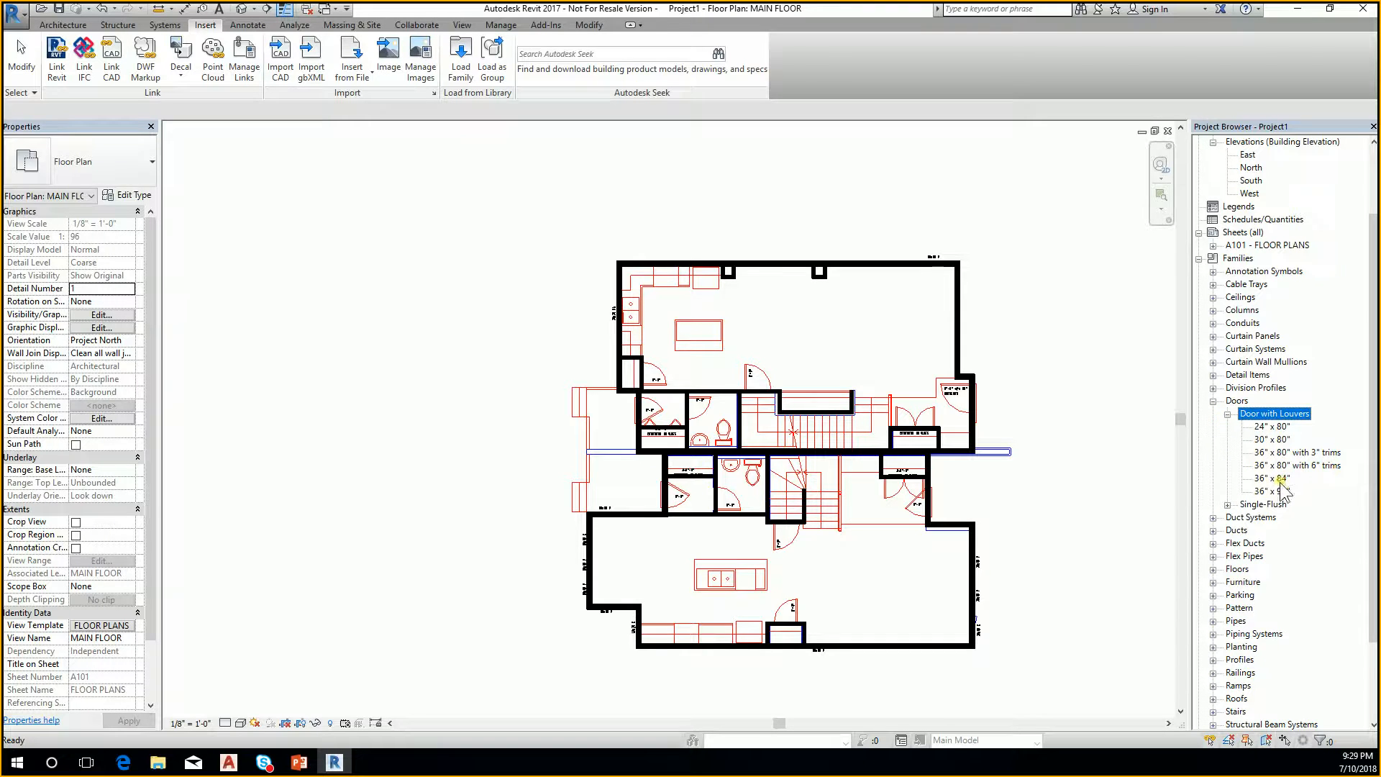
left_click_drag(1283, 426, 1154, 404)
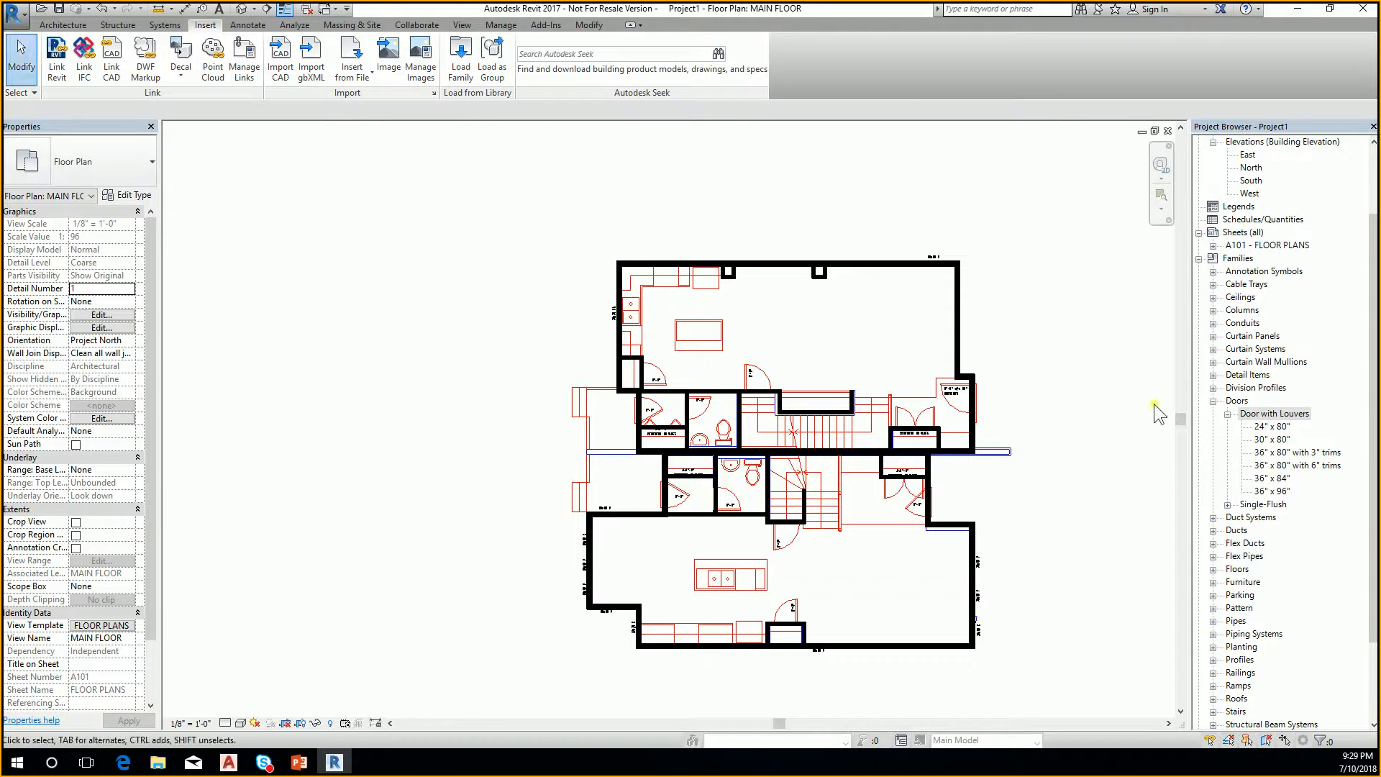
Place a Door with Louvers 36" x 80" with 6" trims in the lower unit's exterior wall at the 3'-0" door symbol
left_click(62, 24)
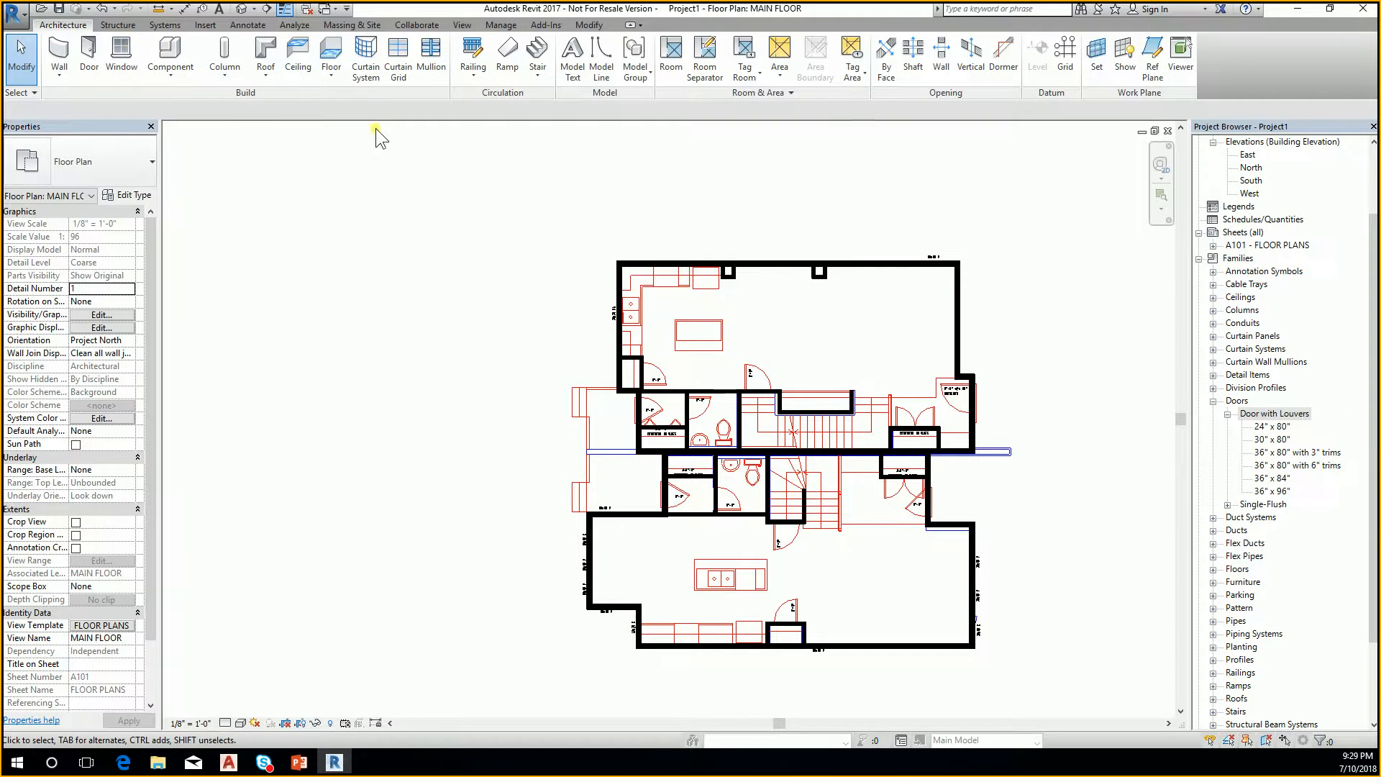
left_click(88, 58)
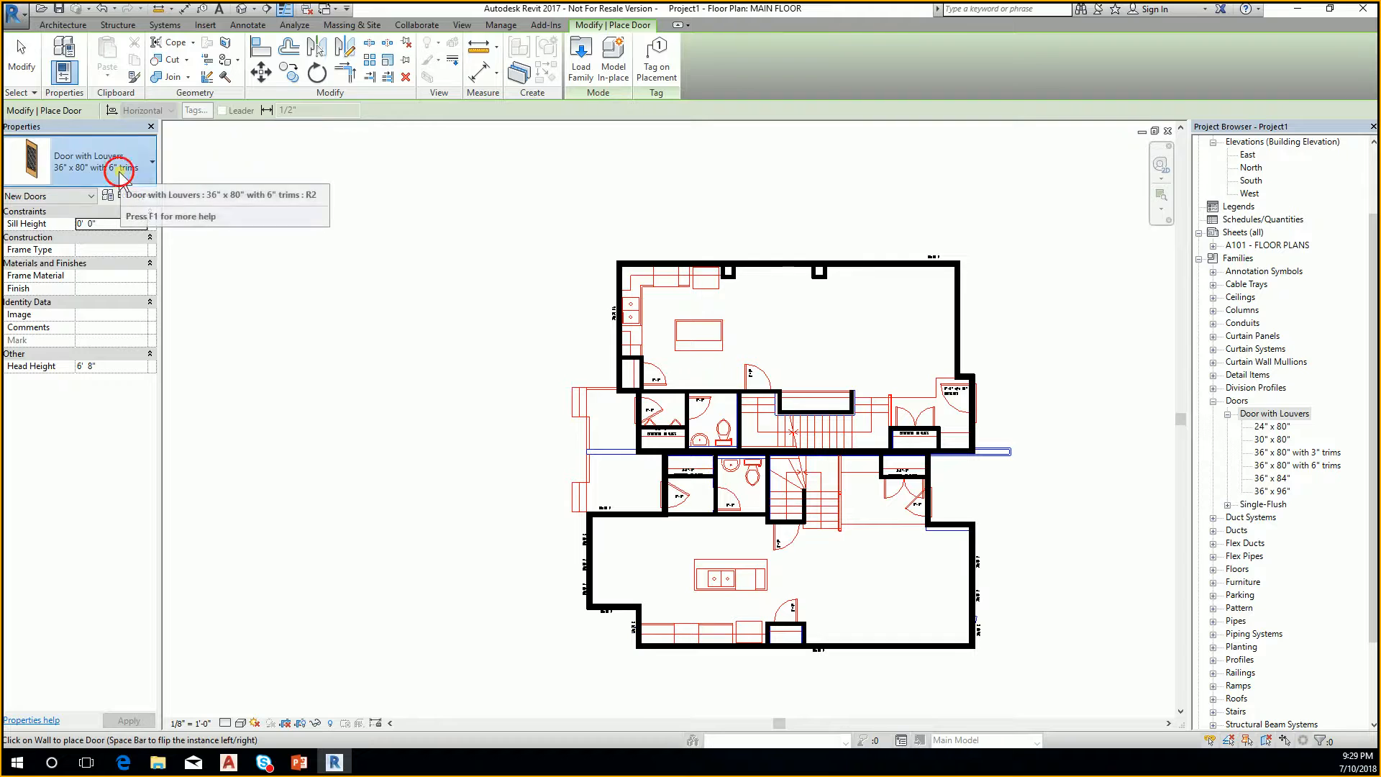
left_click(117, 171)
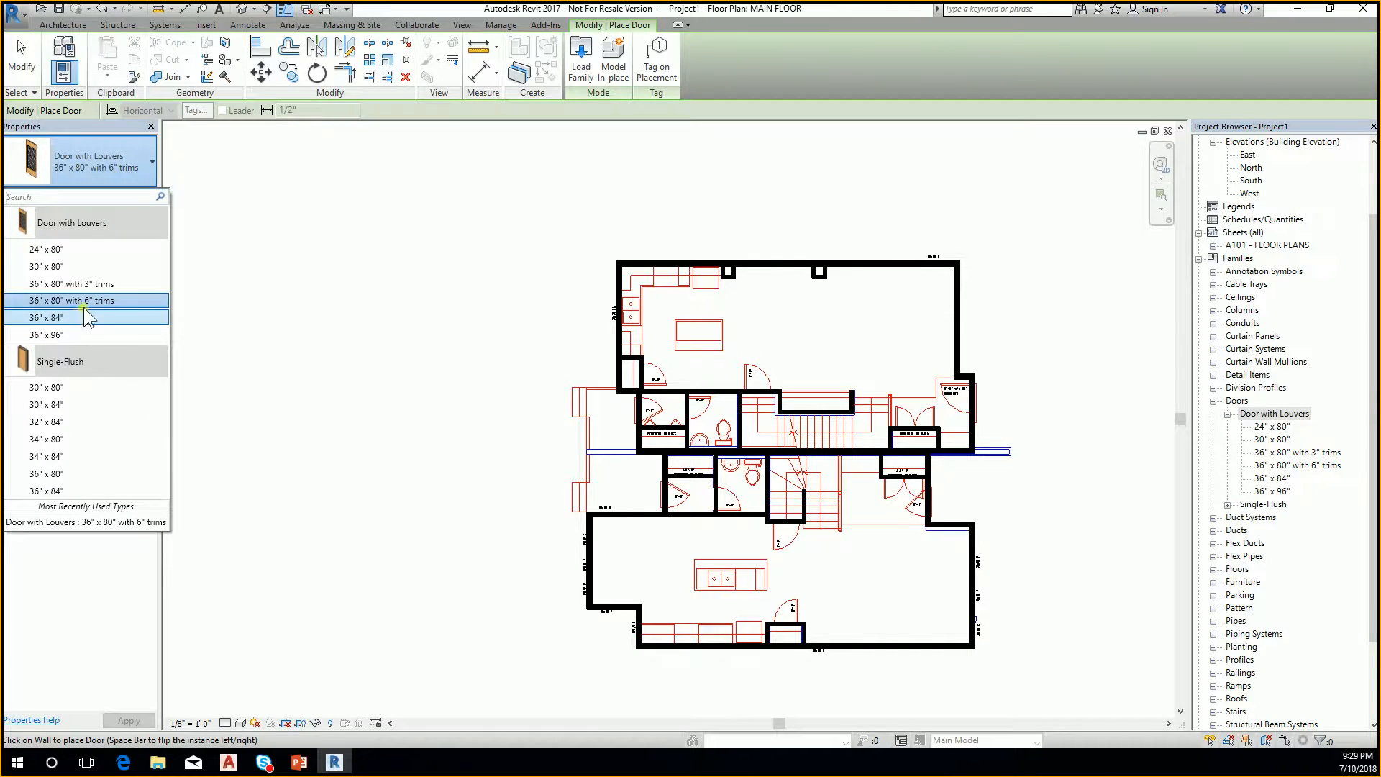
mouse_move(76, 306)
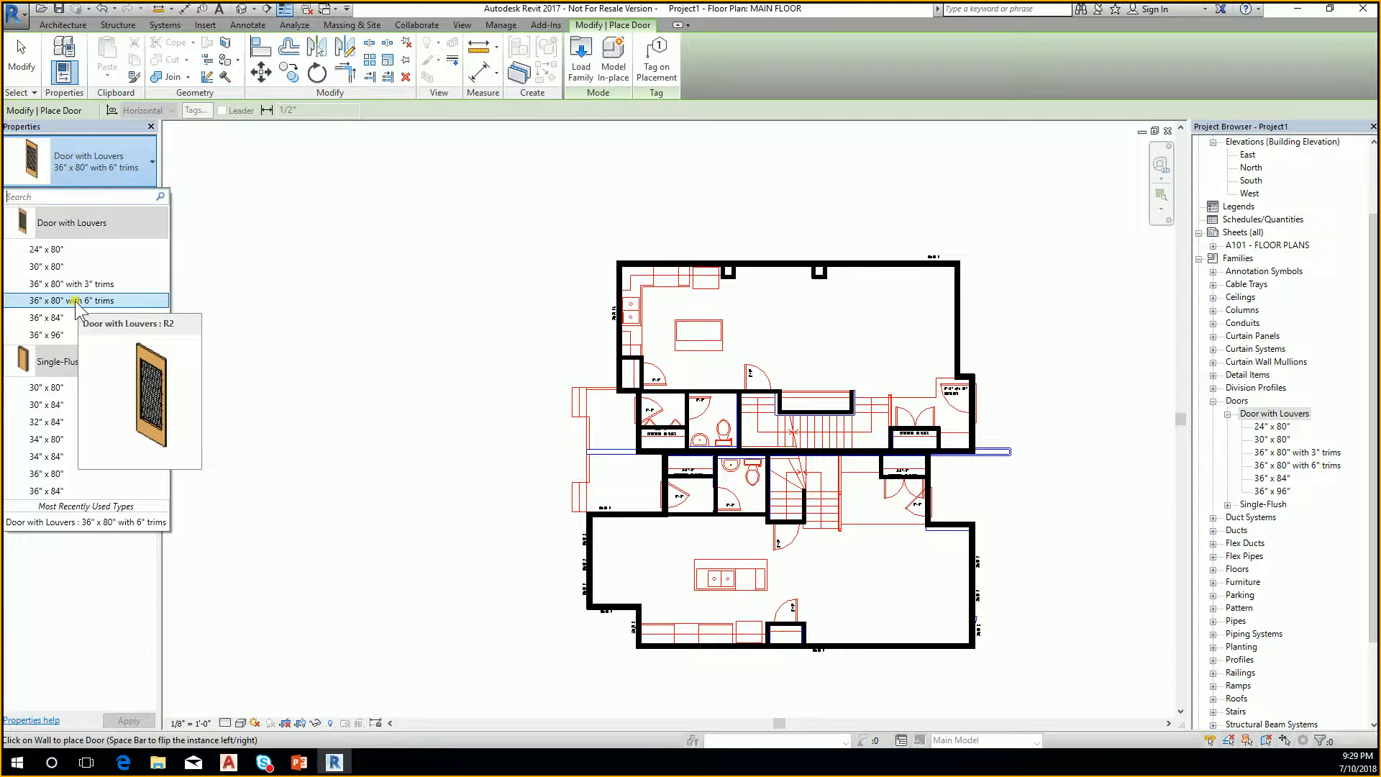
left_click(77, 301)
scroll(910, 529, "up", 5)
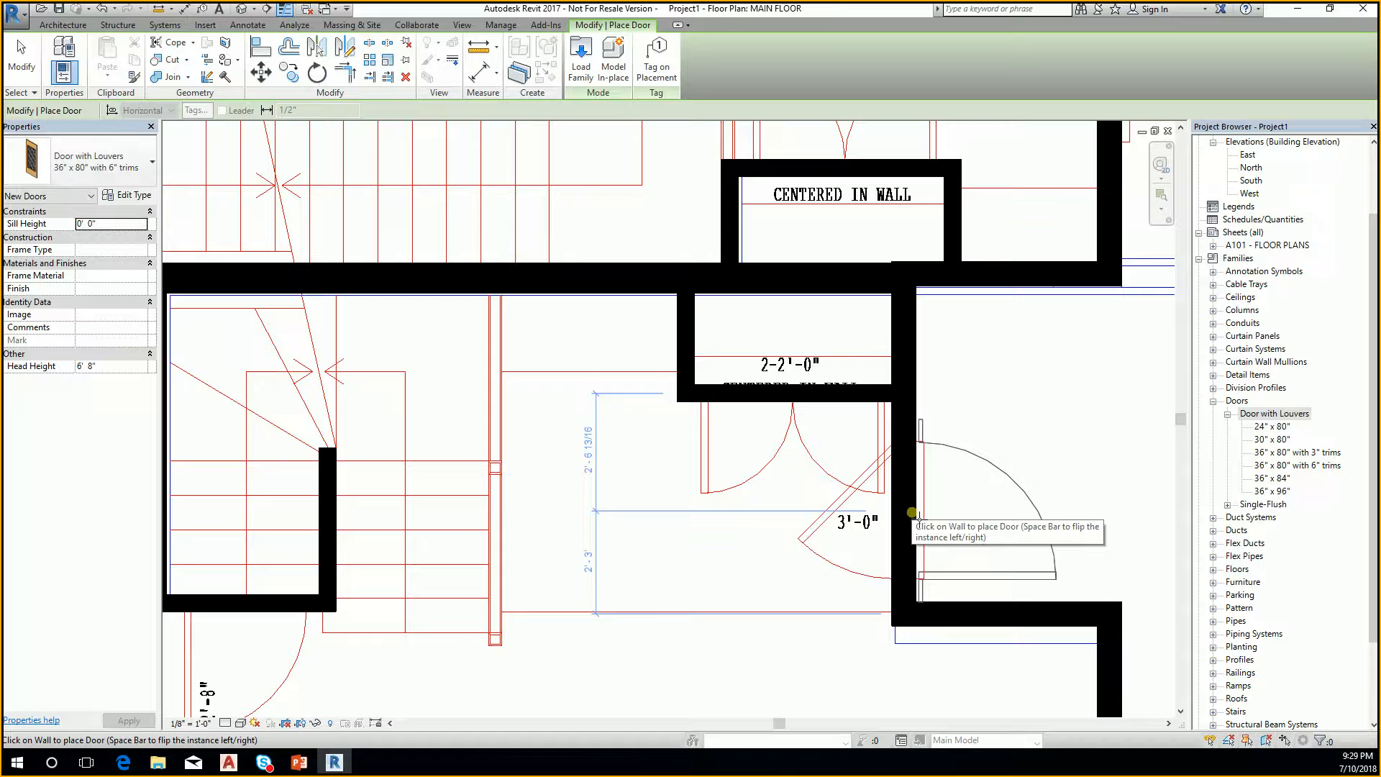
left_click(922, 538)
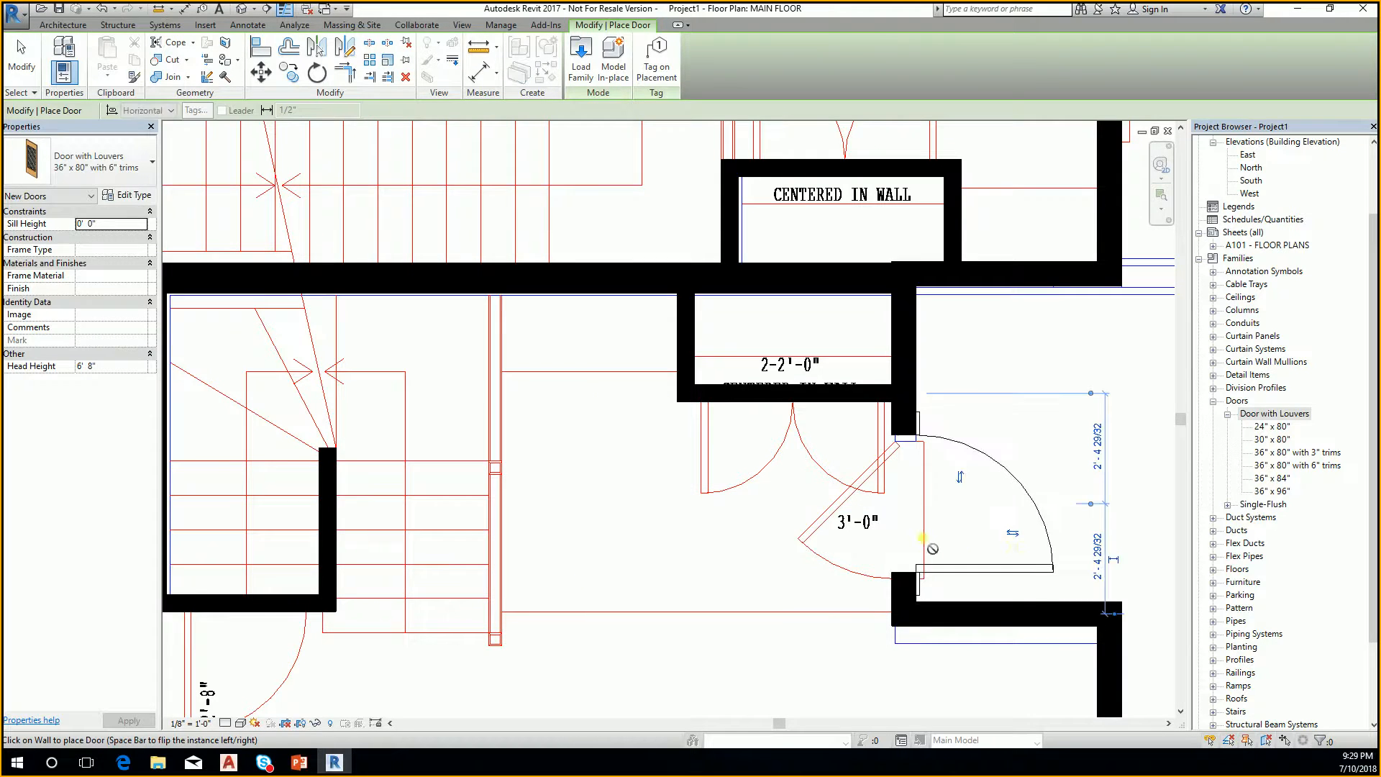
Place a Door with Louvers 36" x 80" with 3" trims at the lower unit's 2'-8" exterior door, flipping its swing to match the plan
scroll(968, 525, "down", 2)
scroll(906, 431, "down", 2)
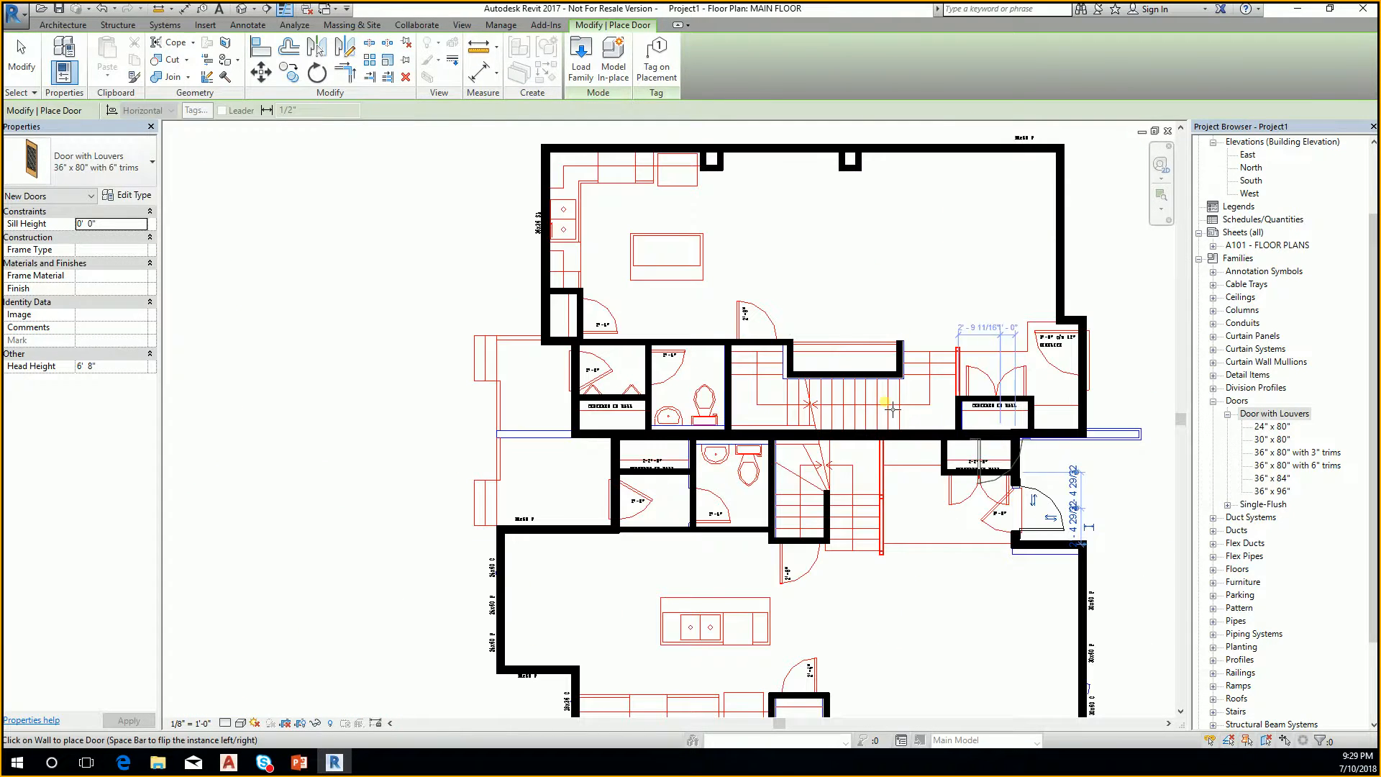
left_click(115, 167)
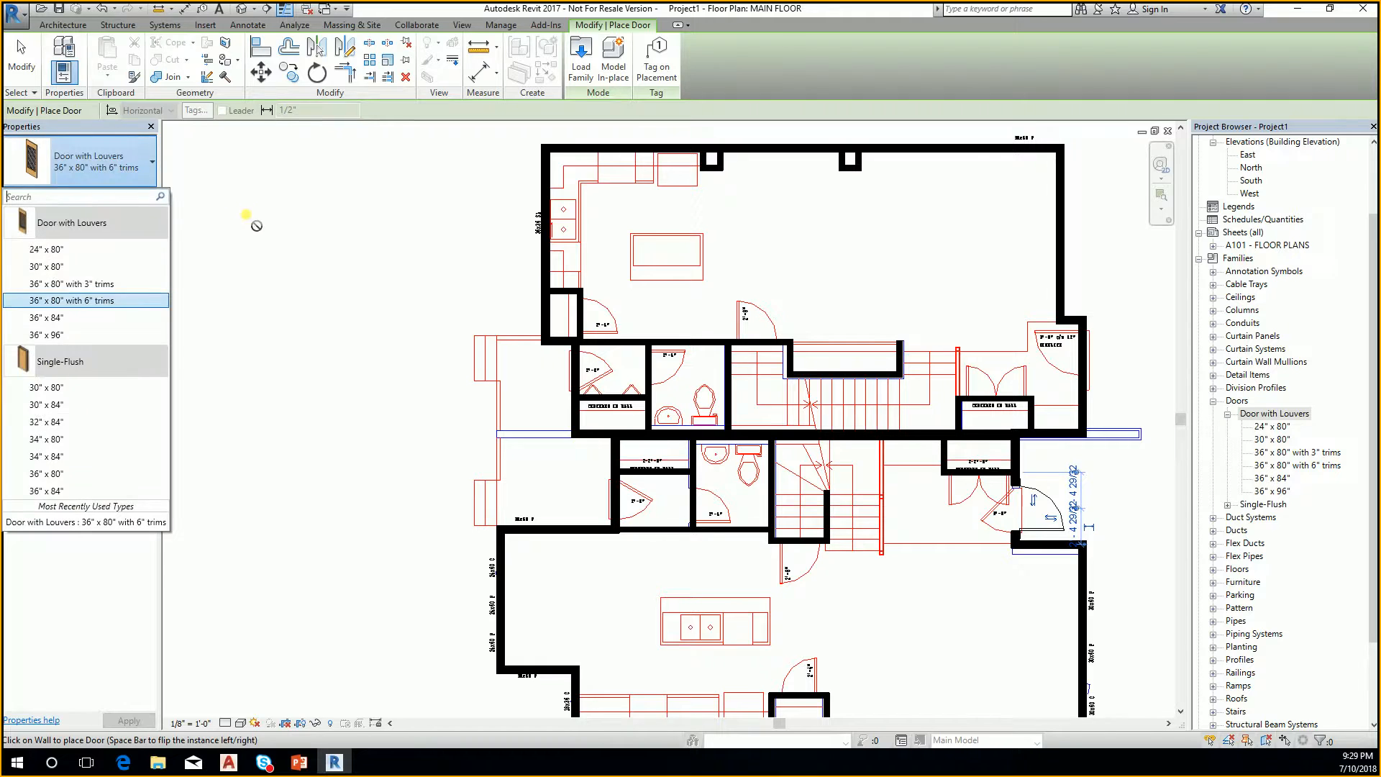
left_click(133, 287)
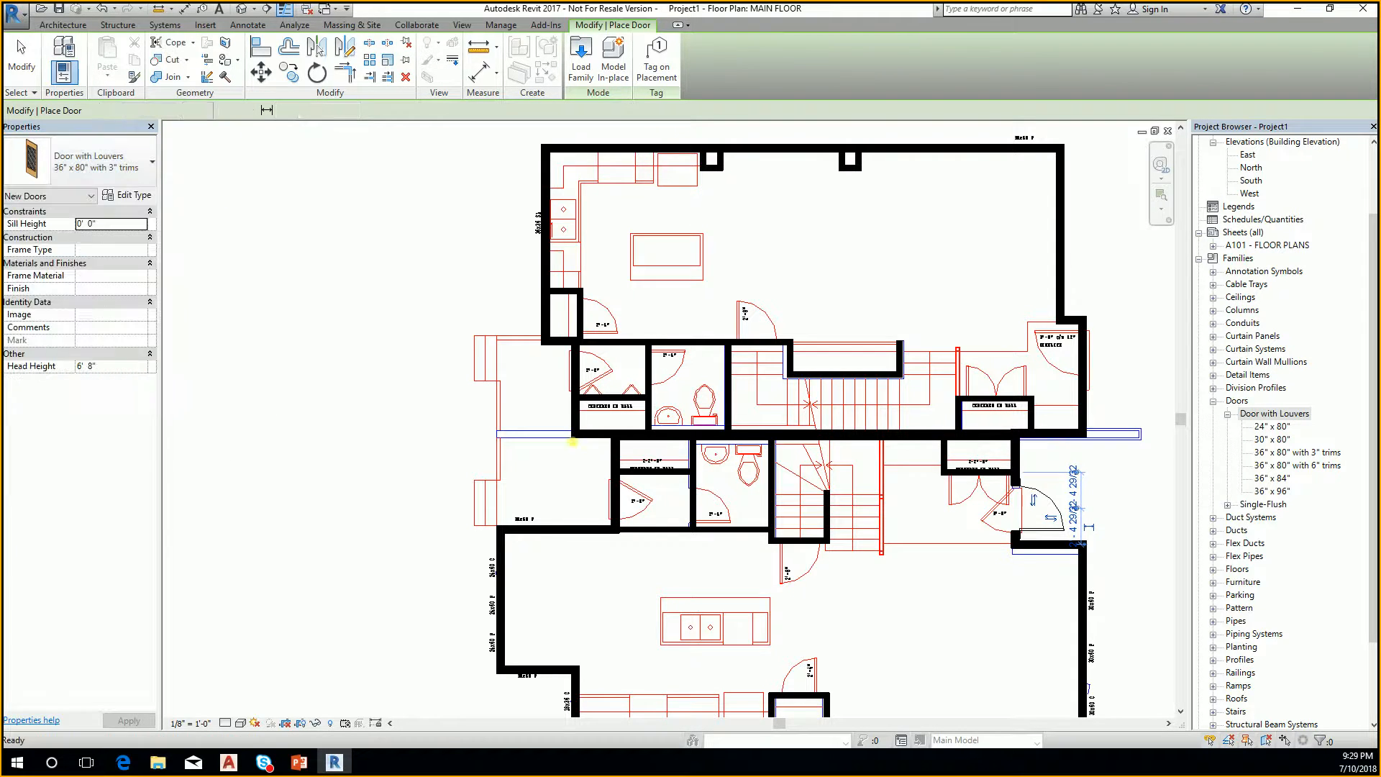
scroll(617, 506, "up", 4)
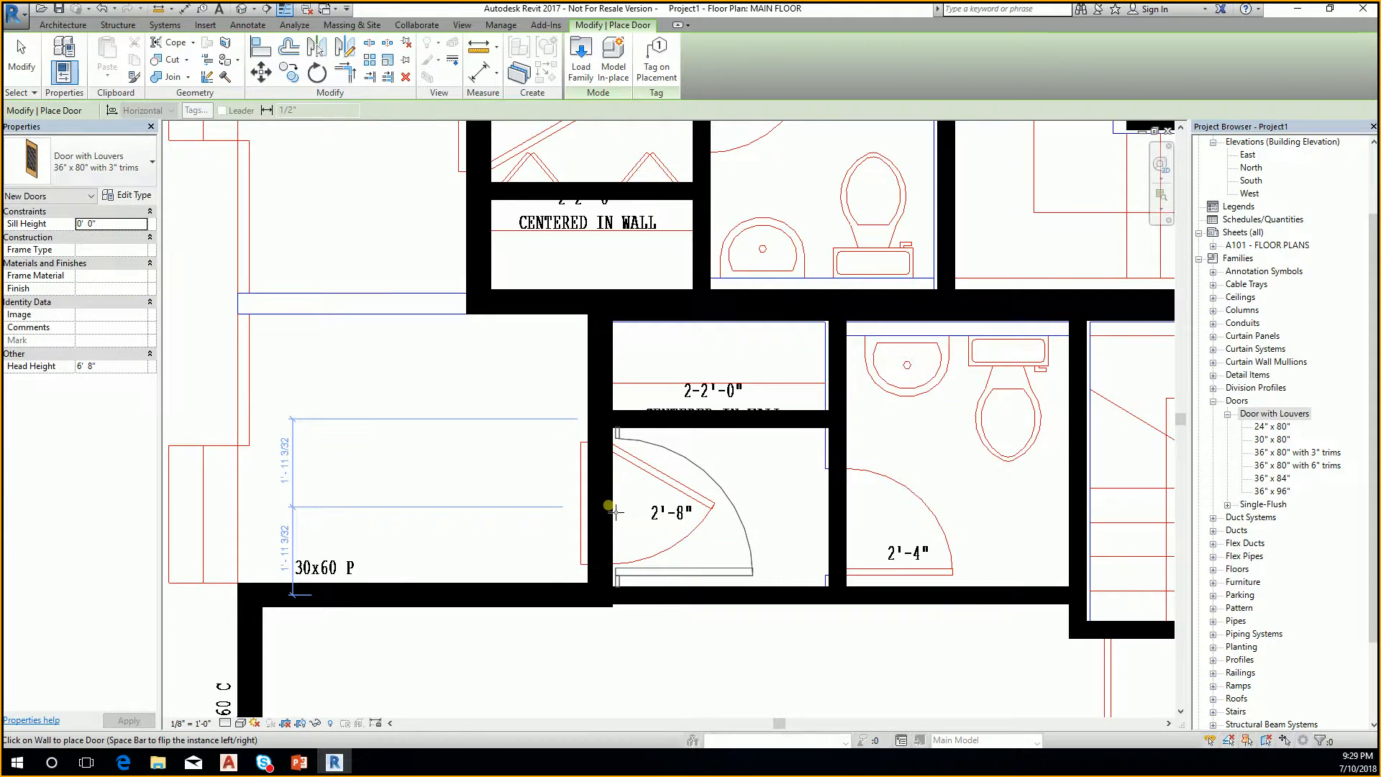
key("space")
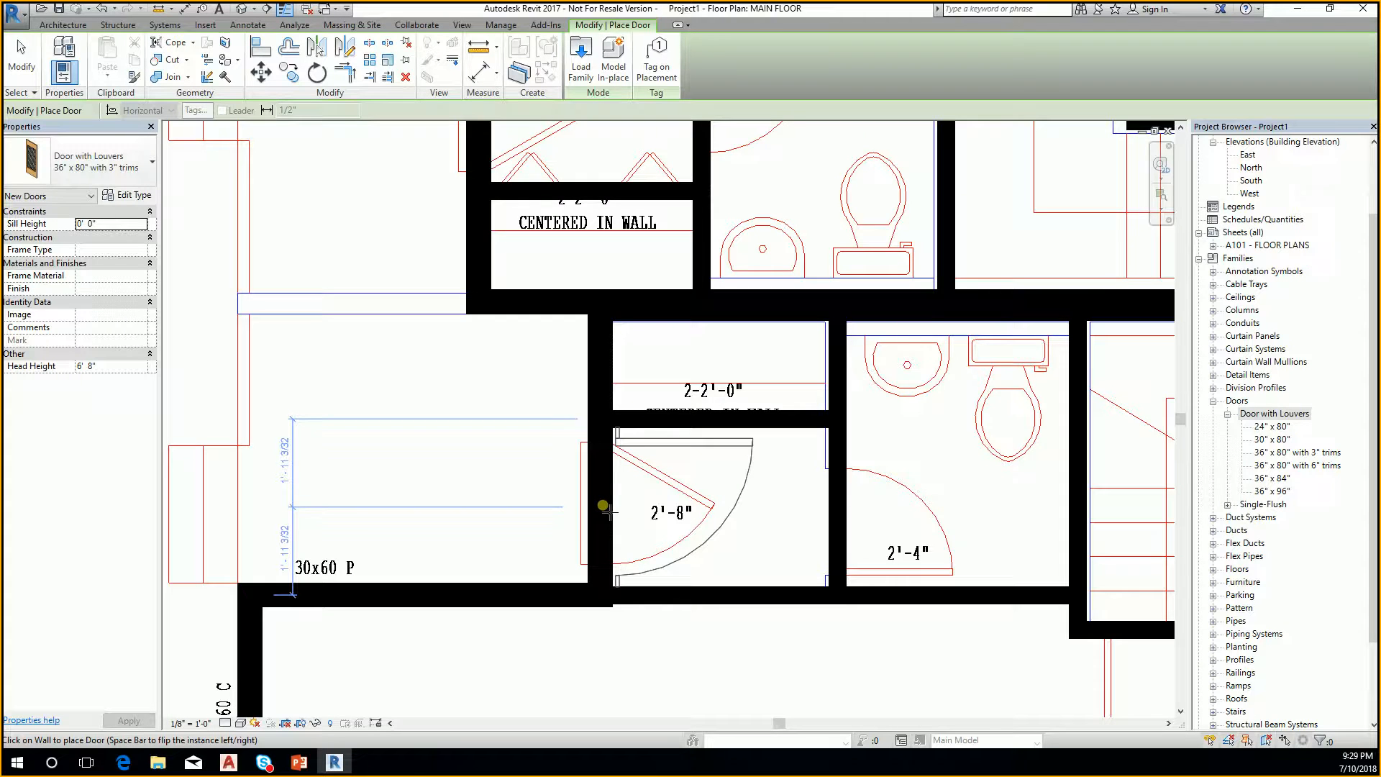
left_click(582, 522)
Place another Door with Louvers 36" x 80" with 3" trims in the upper unit's exterior wall at the 2'-8" entry door symbol
scroll(509, 531, "down", 2)
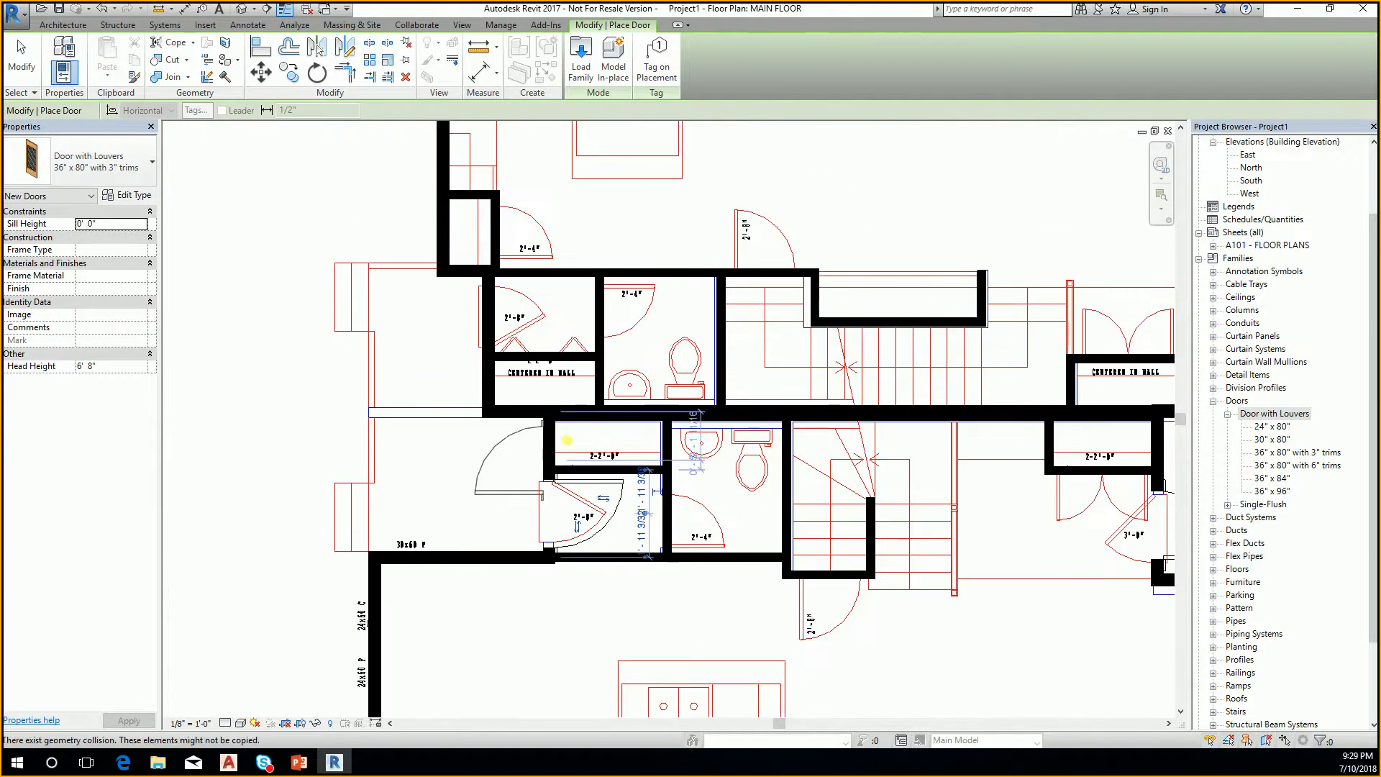
middle_click_drag(568, 429, 551, 512)
scroll(492, 436, "up", 3)
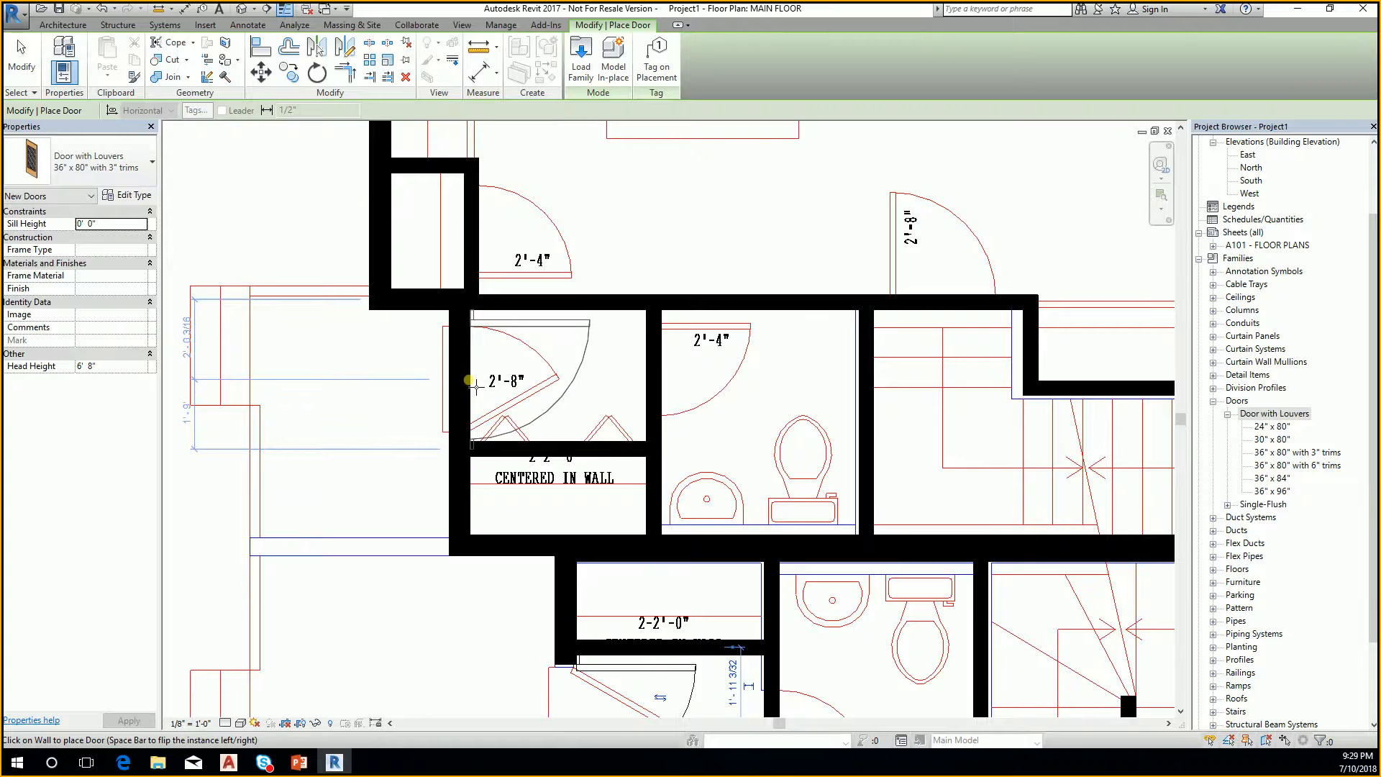
scroll(299, 393, "down", 3)
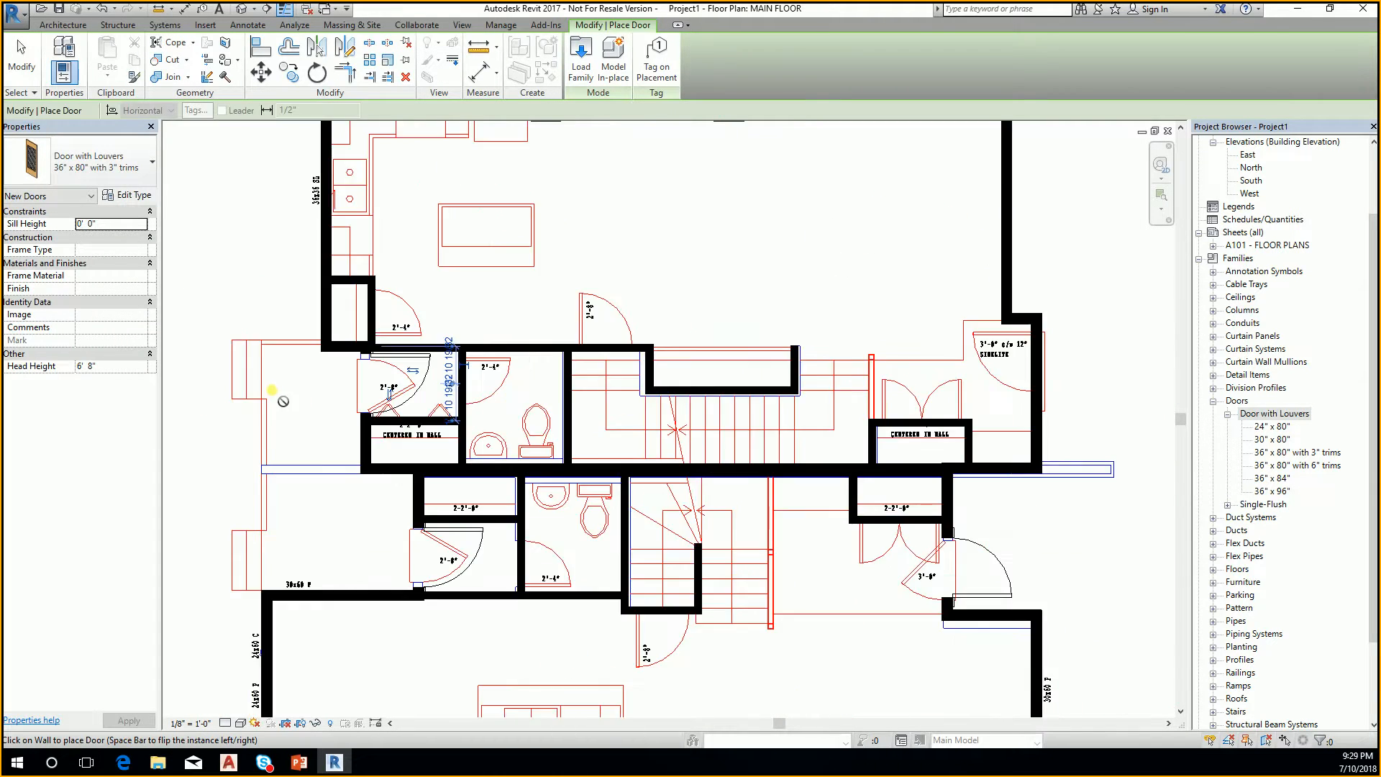
Place a Door with Louvers 36" x 80" with 6" trims in the upper unit's exterior wall at the 3'-0" sidelite door symbol, flipping its swing
left_click(101, 162)
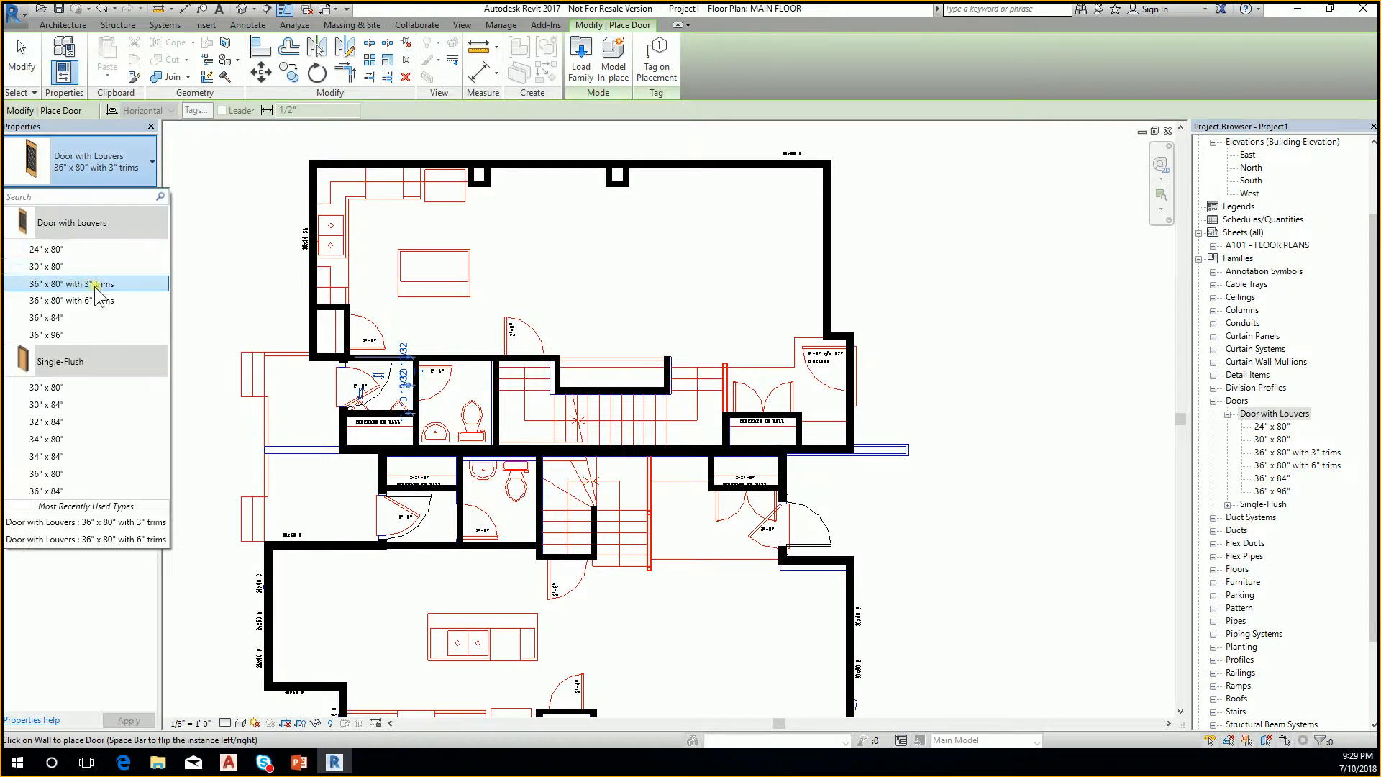
left_click(123, 271)
scroll(850, 377, "up", 4)
scroll(850, 377, "up", 1)
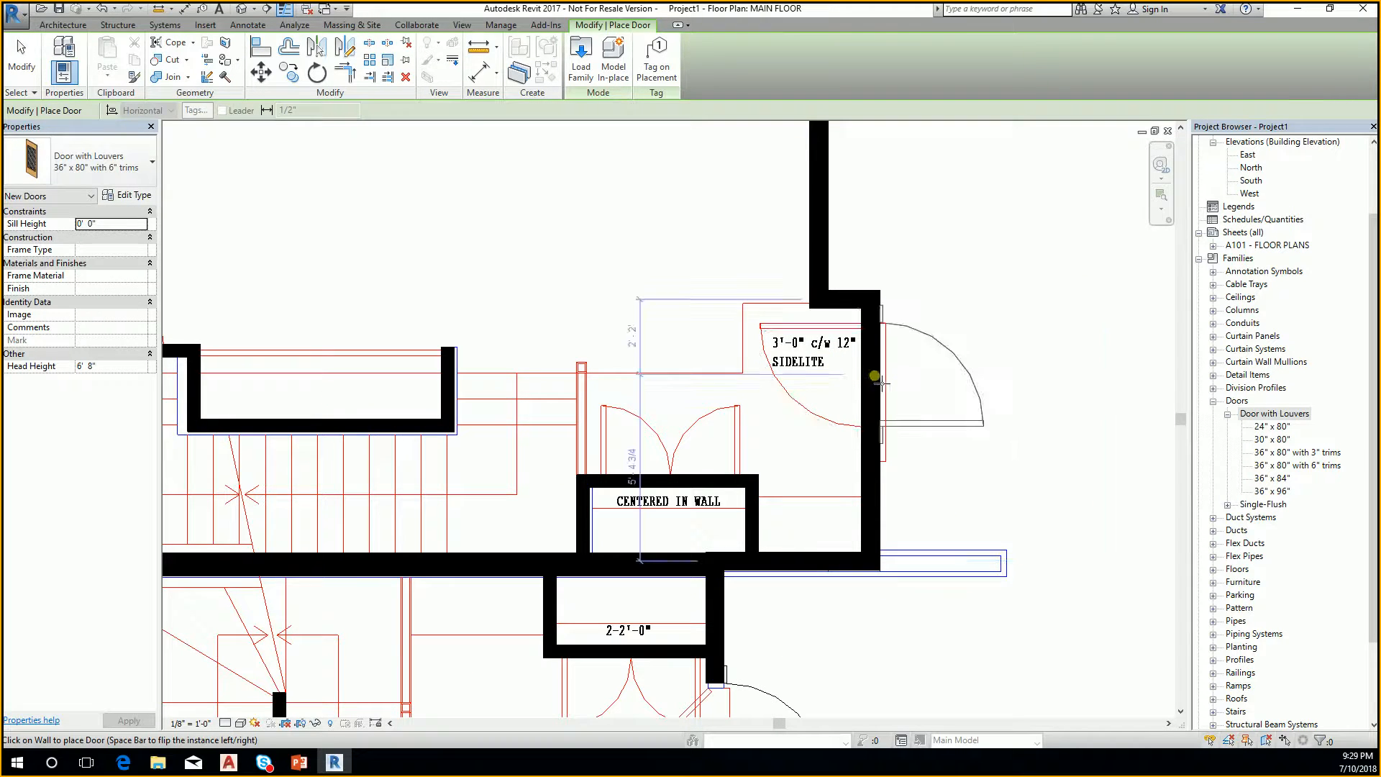
key("space")
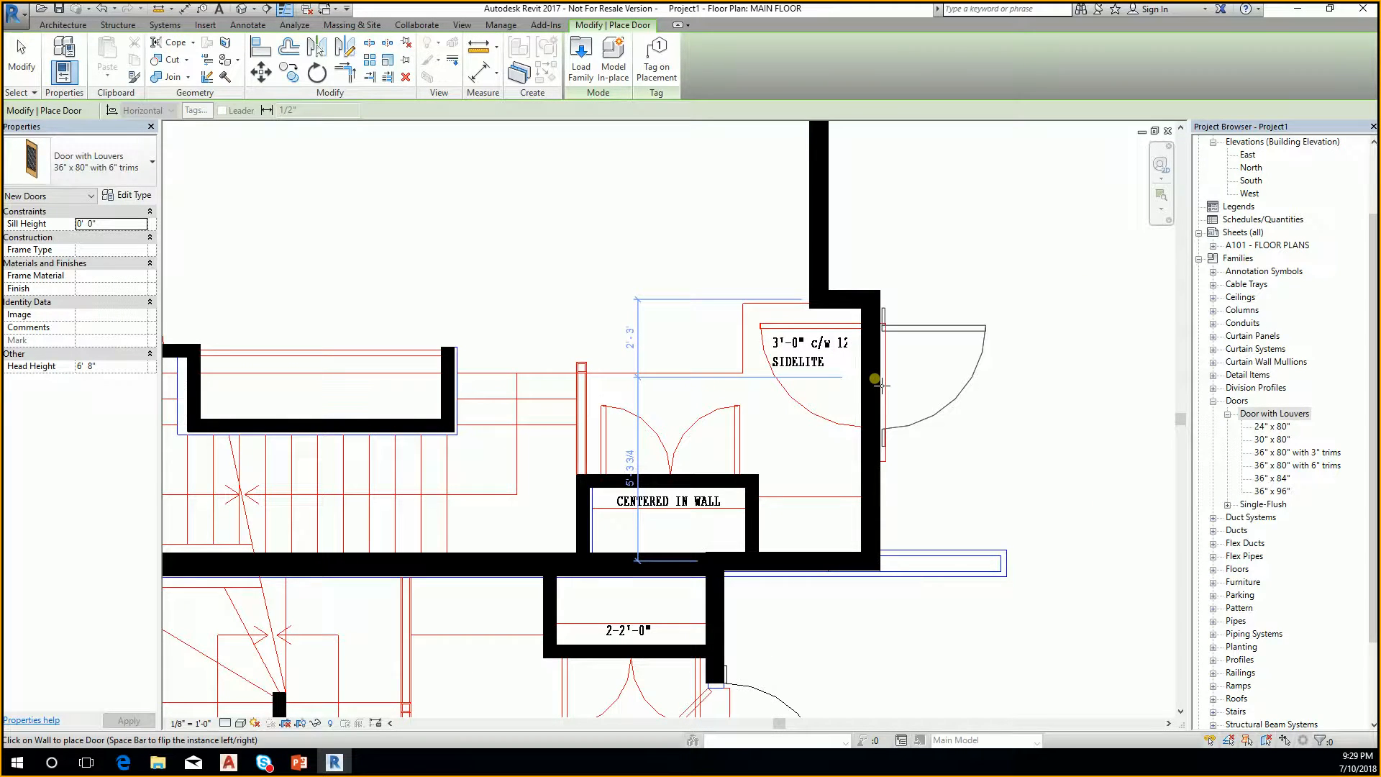
scroll(880, 385, "down", 5)
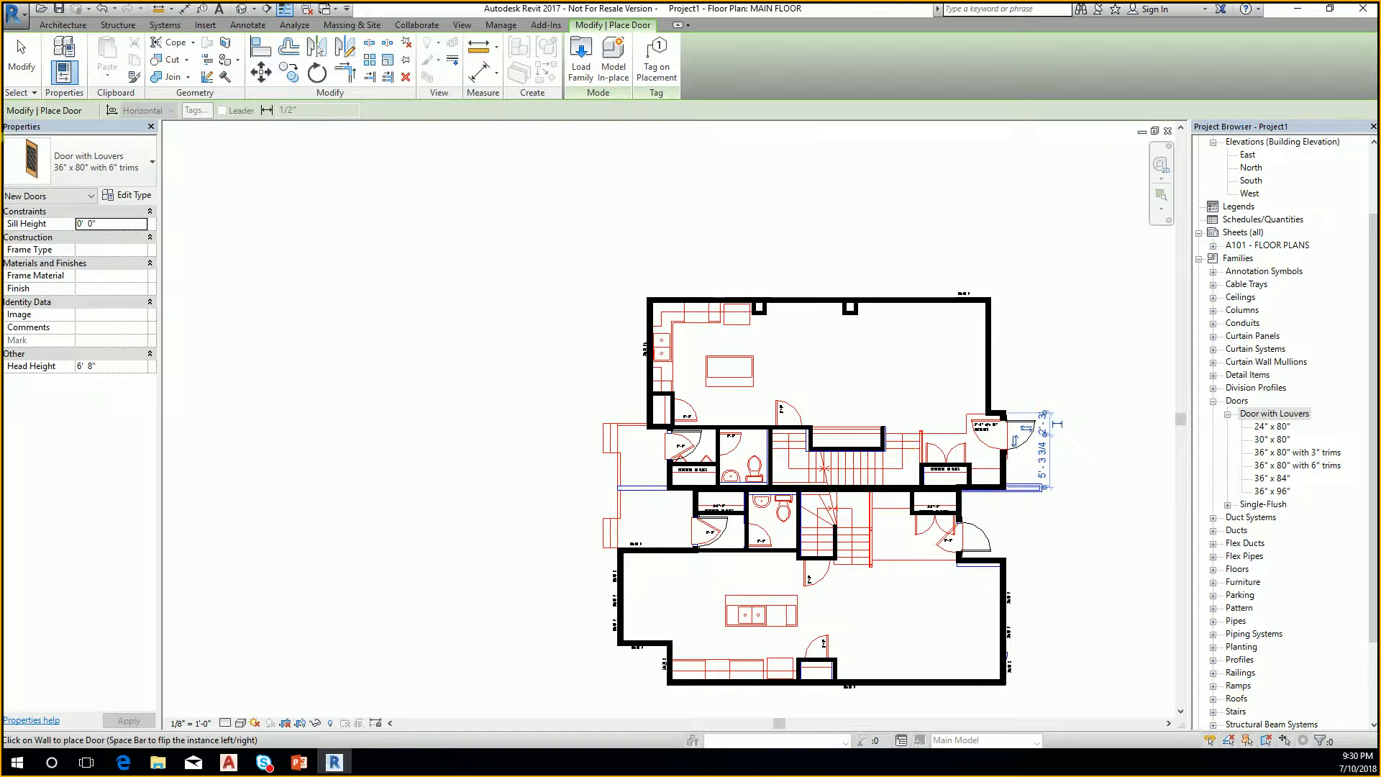
Place Door with Louvers 30" x 80" doors in the upper unit at the 2'-8" symbol beside the stairs and the 2'-4" kitchen closet symbol
left_click(92, 162)
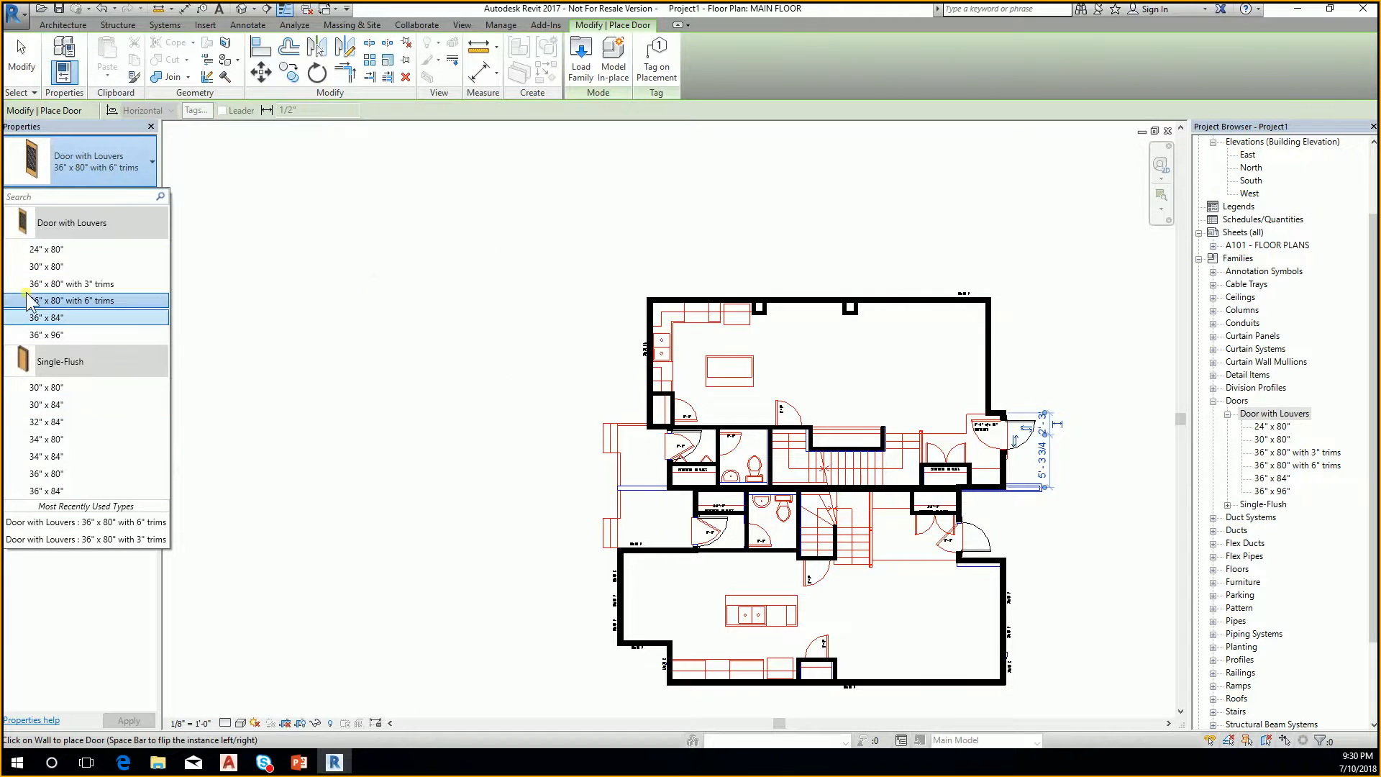
left_click(78, 268)
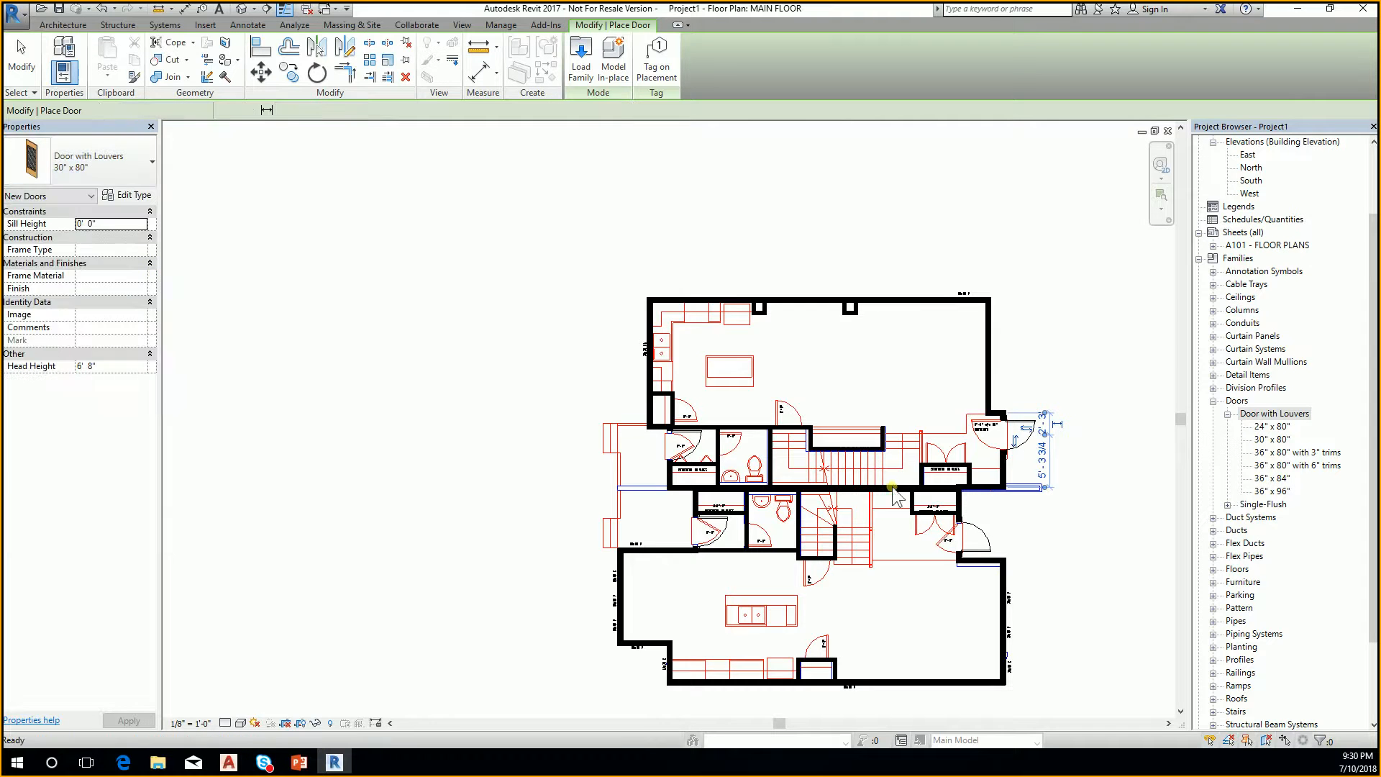
scroll(670, 430, "up", 3)
scroll(670, 430, "up", 2)
scroll(728, 424, "down", 2)
middle_click_drag(696, 404, 452, 330)
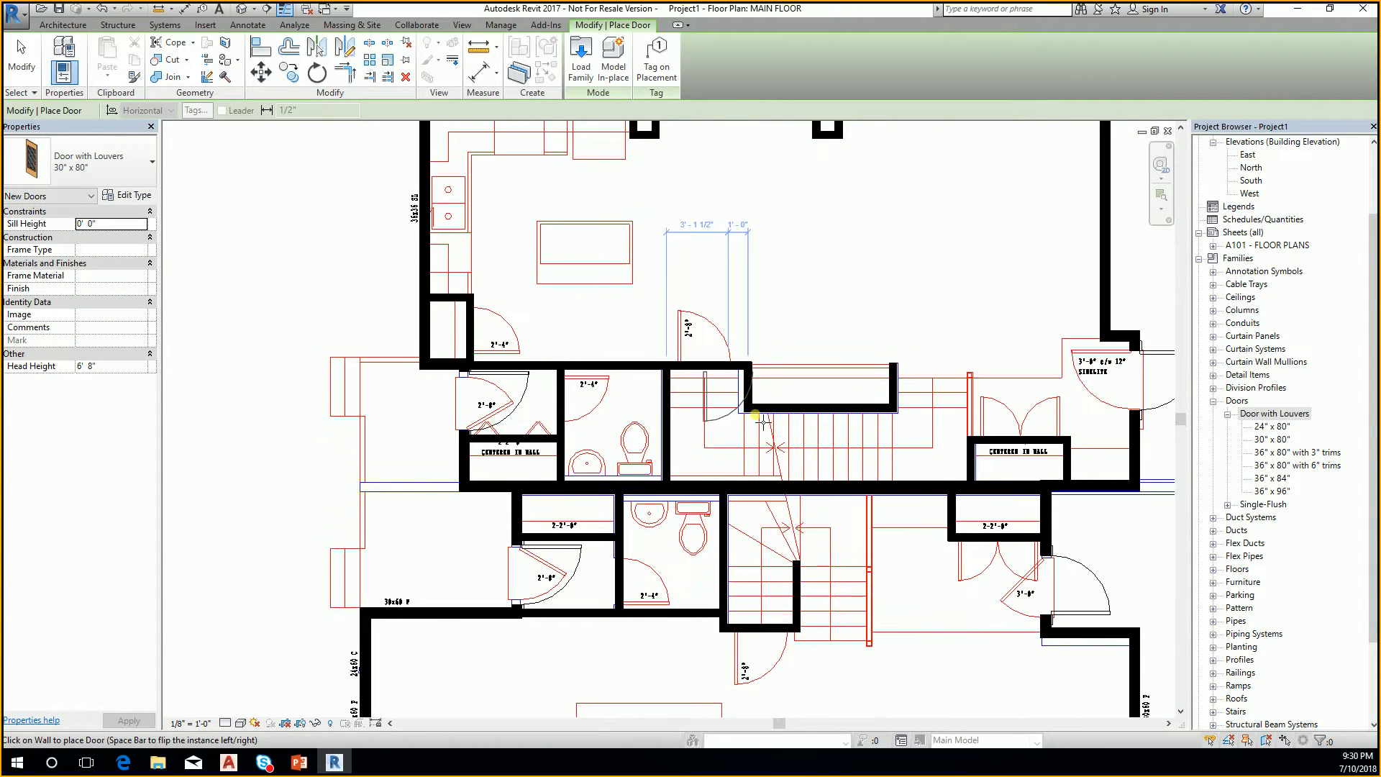
middle_click_drag(756, 413, 756, 373)
scroll(682, 573, "up", 2)
scroll(644, 508, "down", 2)
middle_click_drag(674, 526, 623, 524)
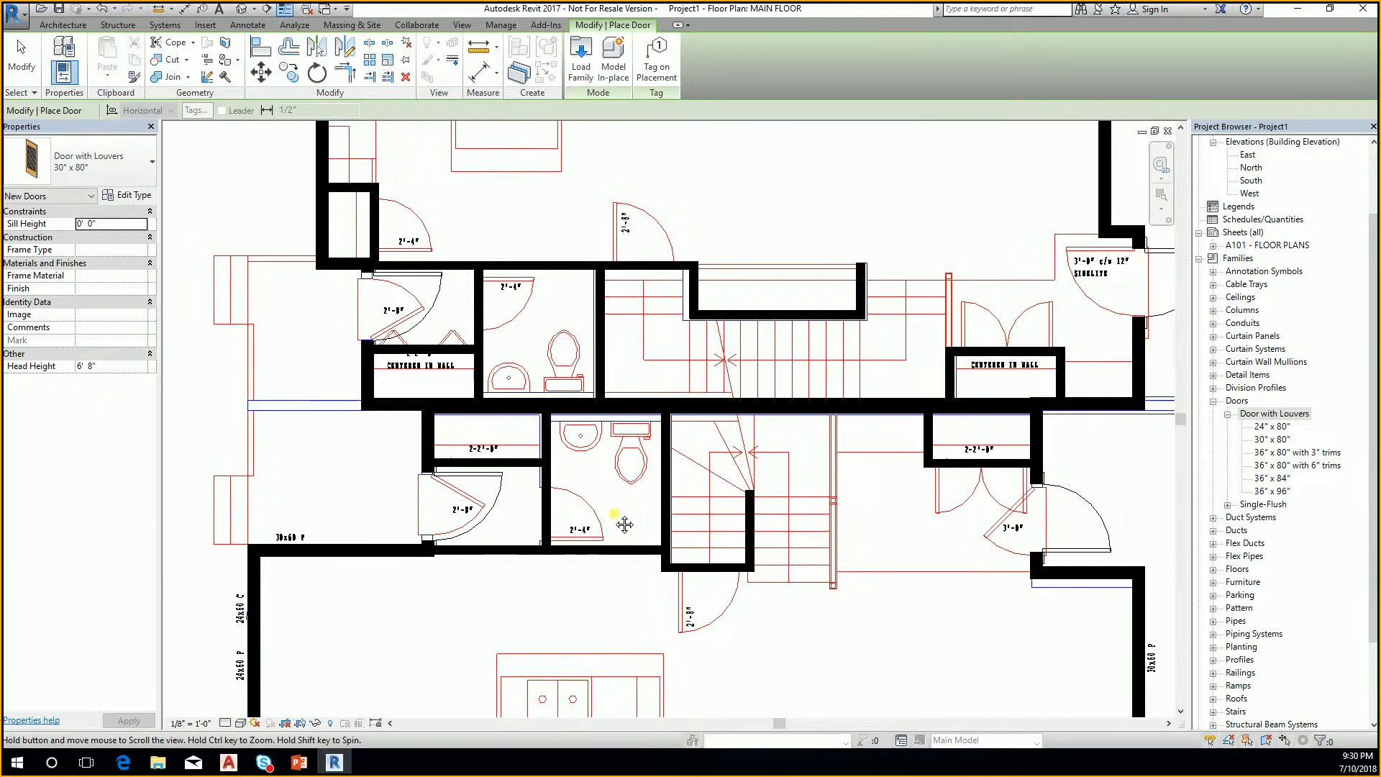
middle_click_drag(1016, 399, 1027, 427)
middle_click_drag(505, 344, 589, 393)
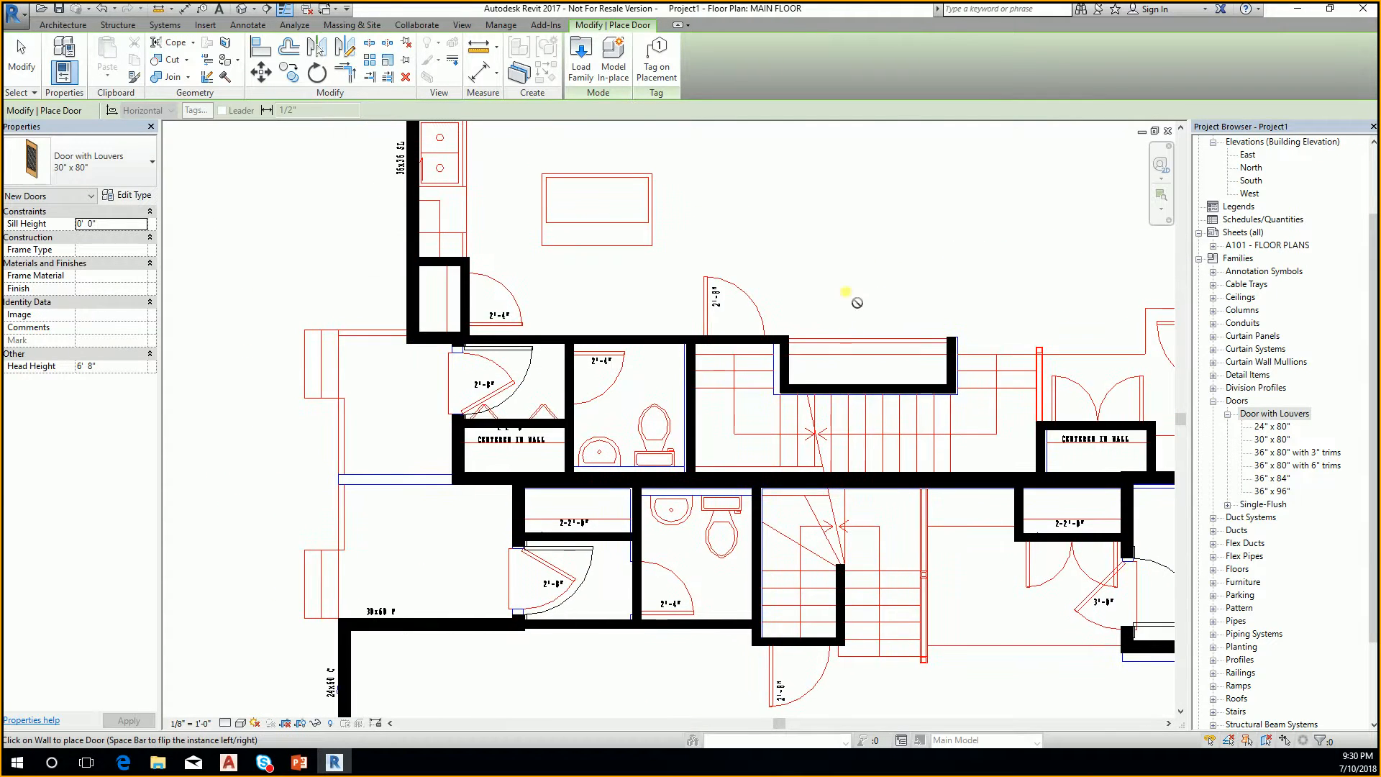
scroll(762, 328, "up", 1)
left_click(83, 162)
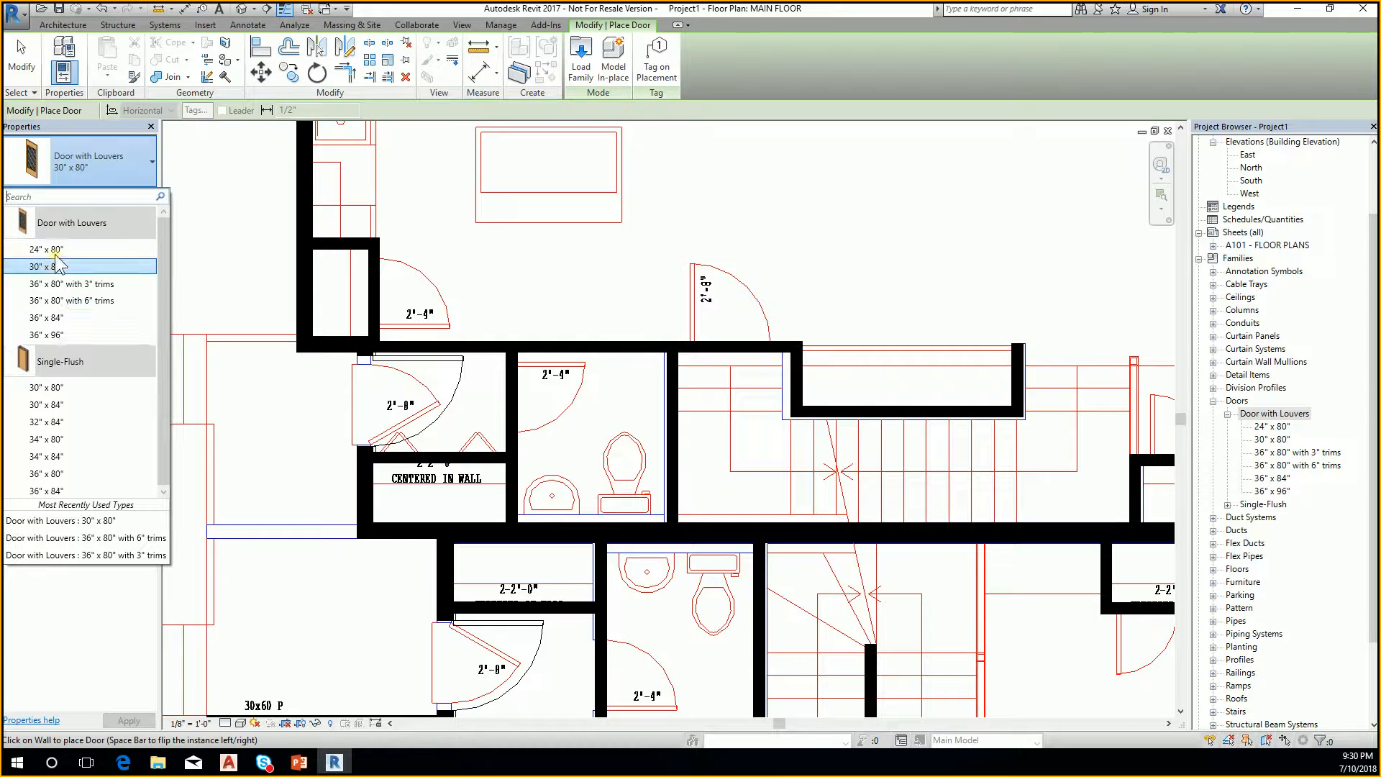
left_click(738, 348)
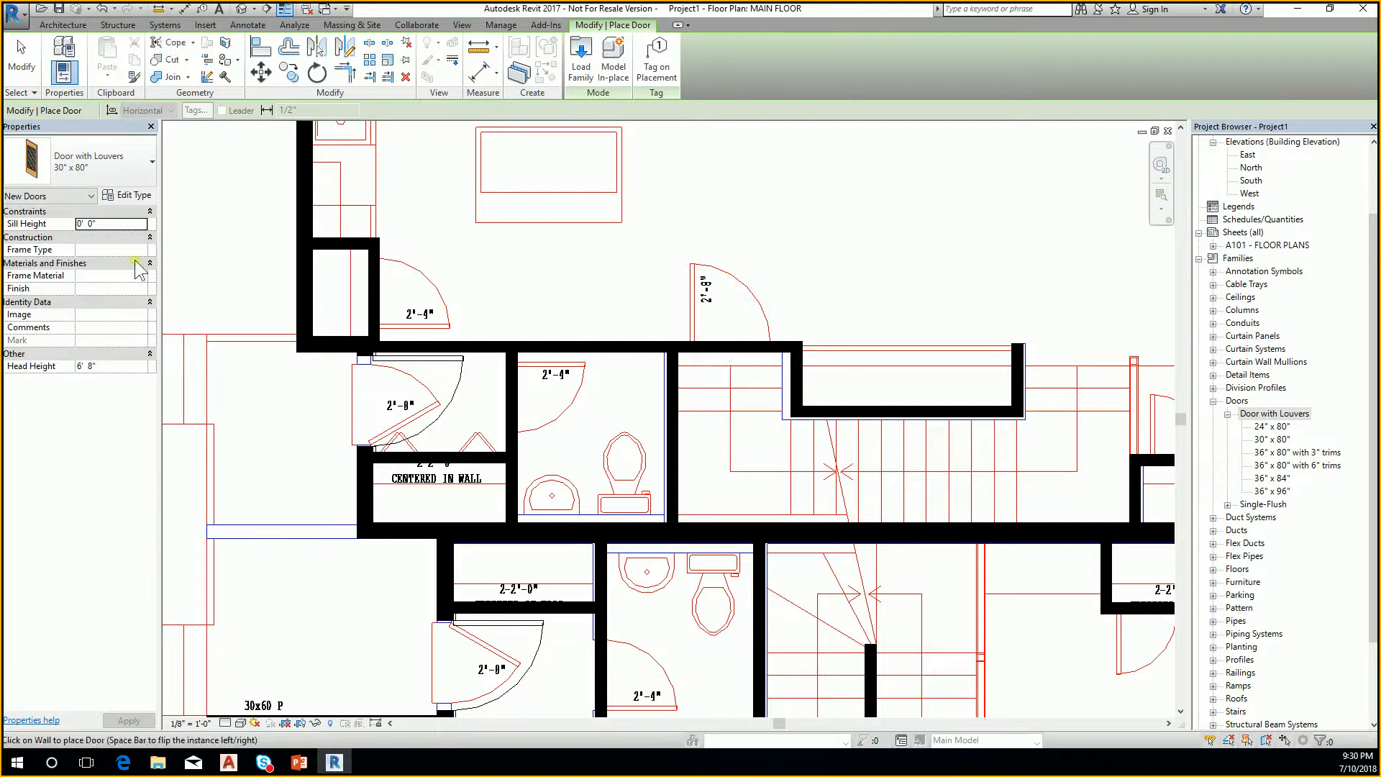
left_click(732, 347)
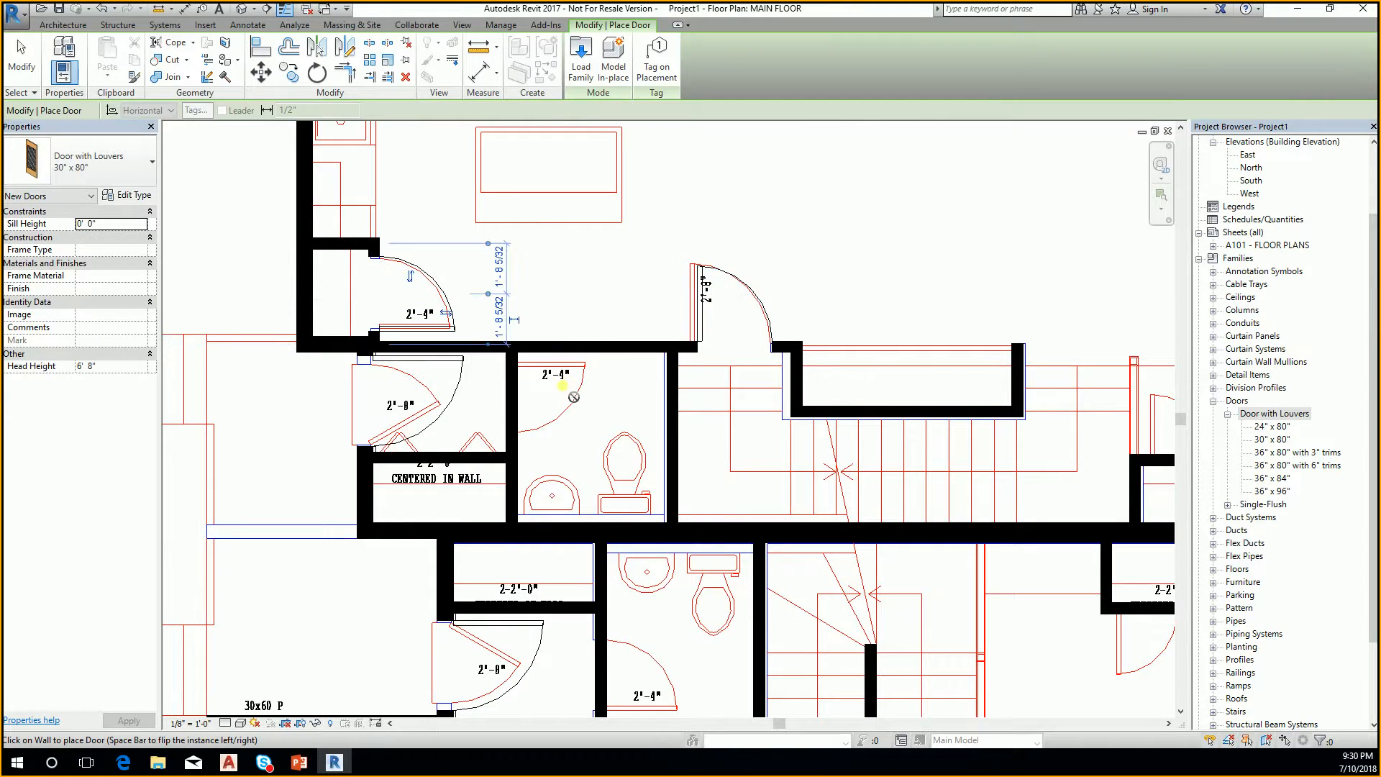
Place Door with Louvers 30" x 80" doors in both units' bathroom walls at the 2'-4" symbols, with swings matching the plan
key("space")
left_click(524, 406)
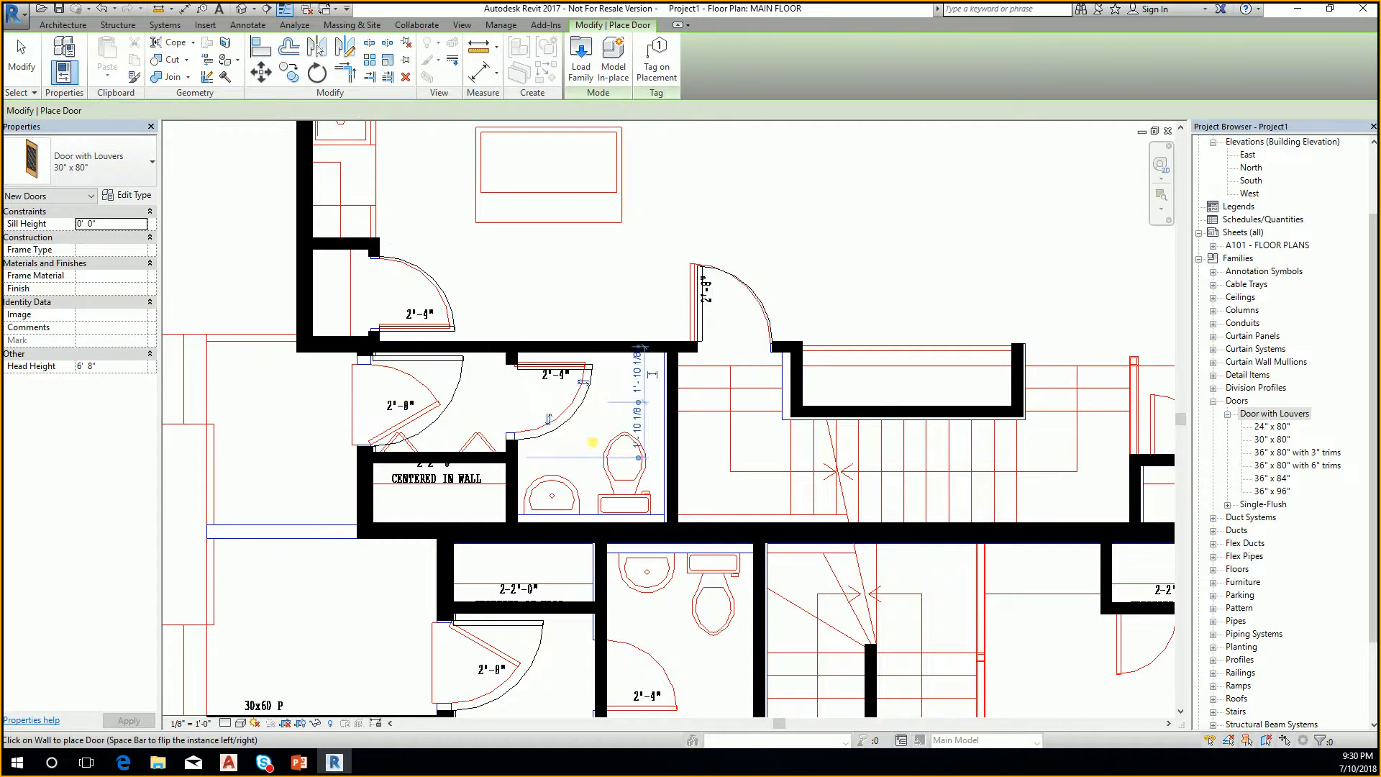
middle_click_drag(599, 444, 387, 332)
middle_click_drag(608, 519, 744, 468)
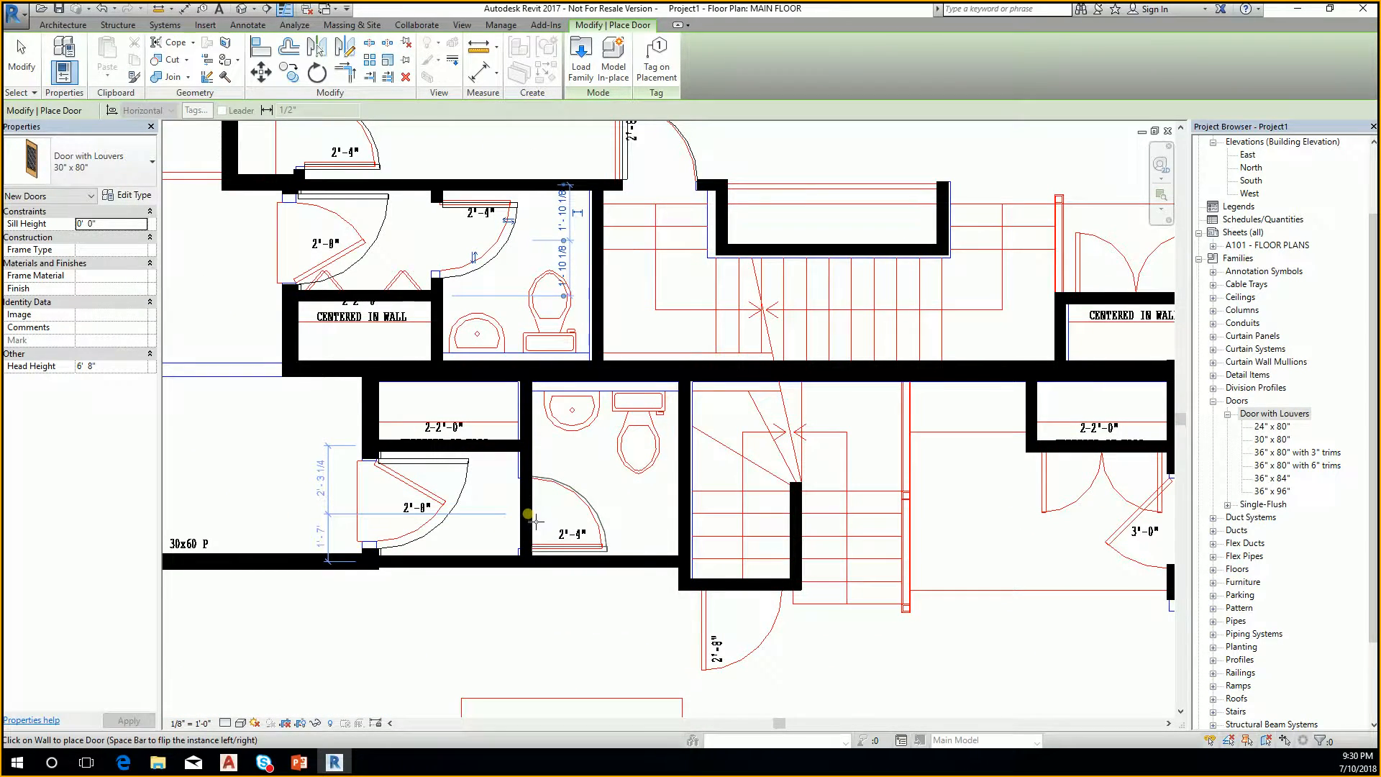
left_click(535, 520)
Place a Door with Louvers 30" x 80" in the lower unit's kitchen closet wall at the 2'-4" symbol and finish door placement
scroll(637, 467, "down", 3)
scroll(876, 526, "up", 3)
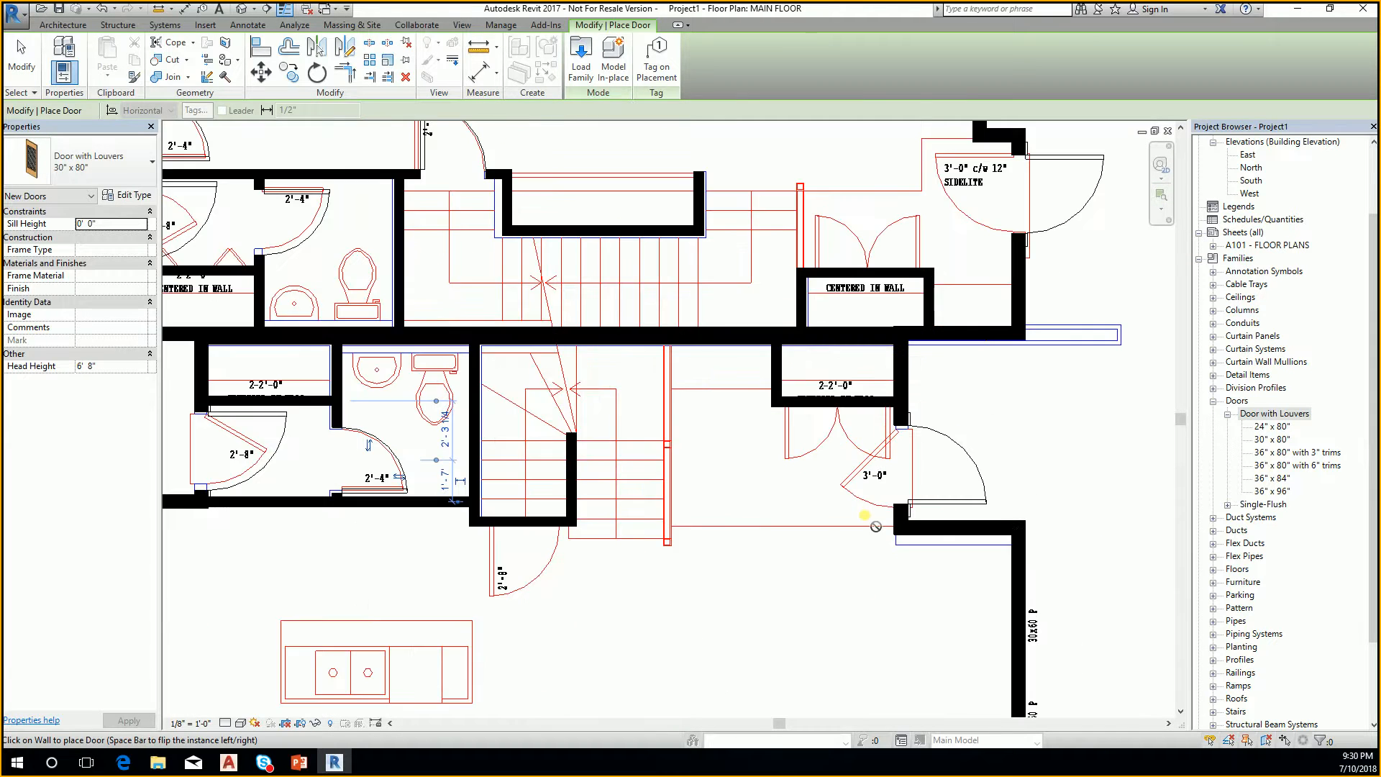
scroll(856, 459, "down", 2)
middle_click_drag(856, 459, 862, 489)
middle_click_drag(859, 363, 843, 402)
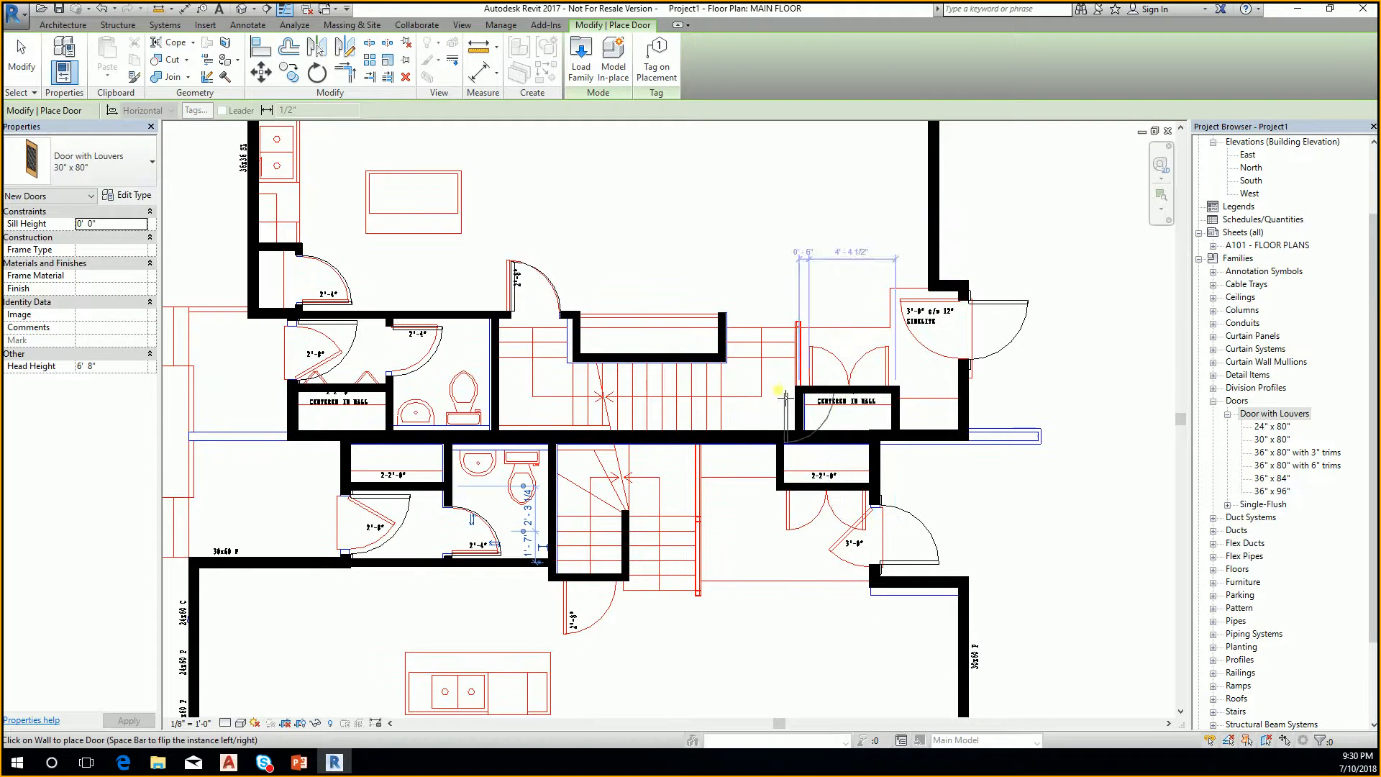
scroll(680, 414, "down", 1)
middle_click_drag(842, 650, 832, 532)
scroll(744, 507, "down", 3)
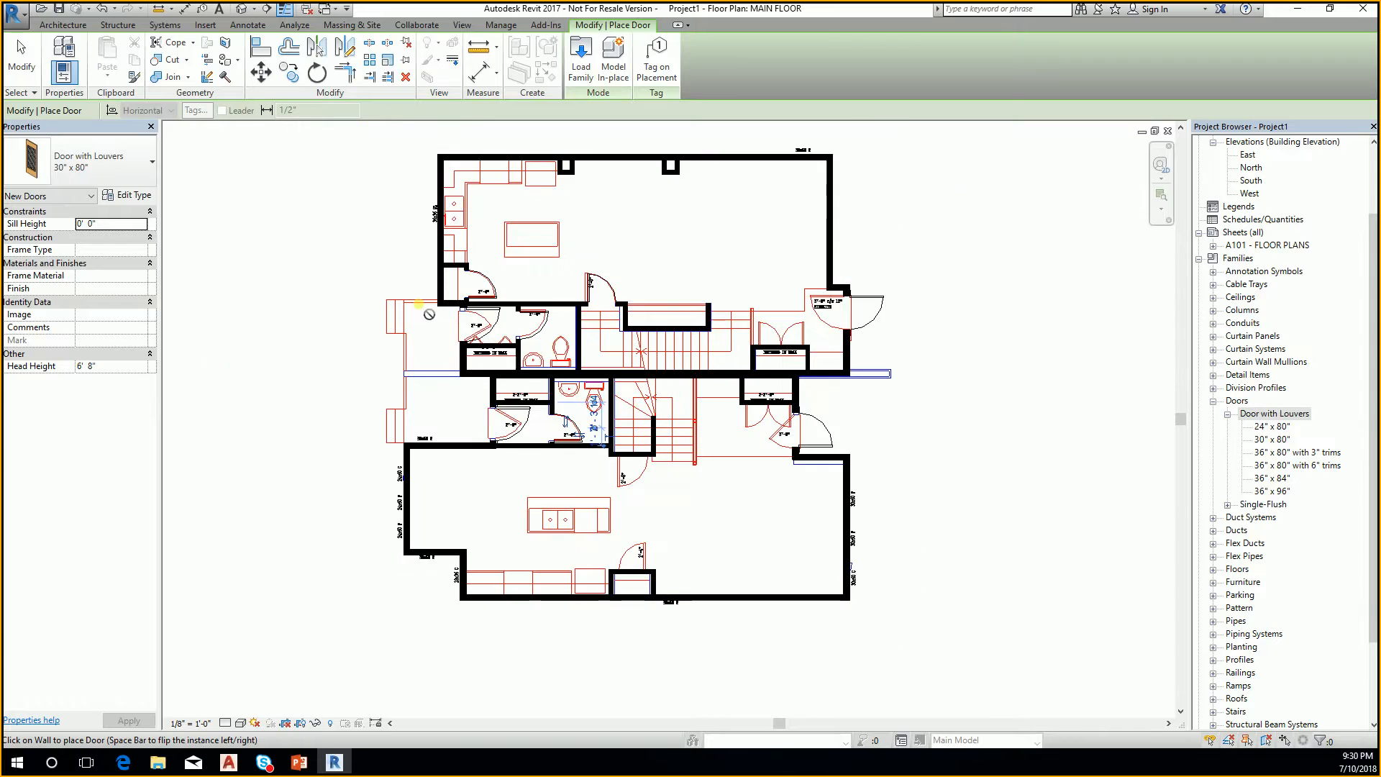
scroll(636, 594, "up", 2)
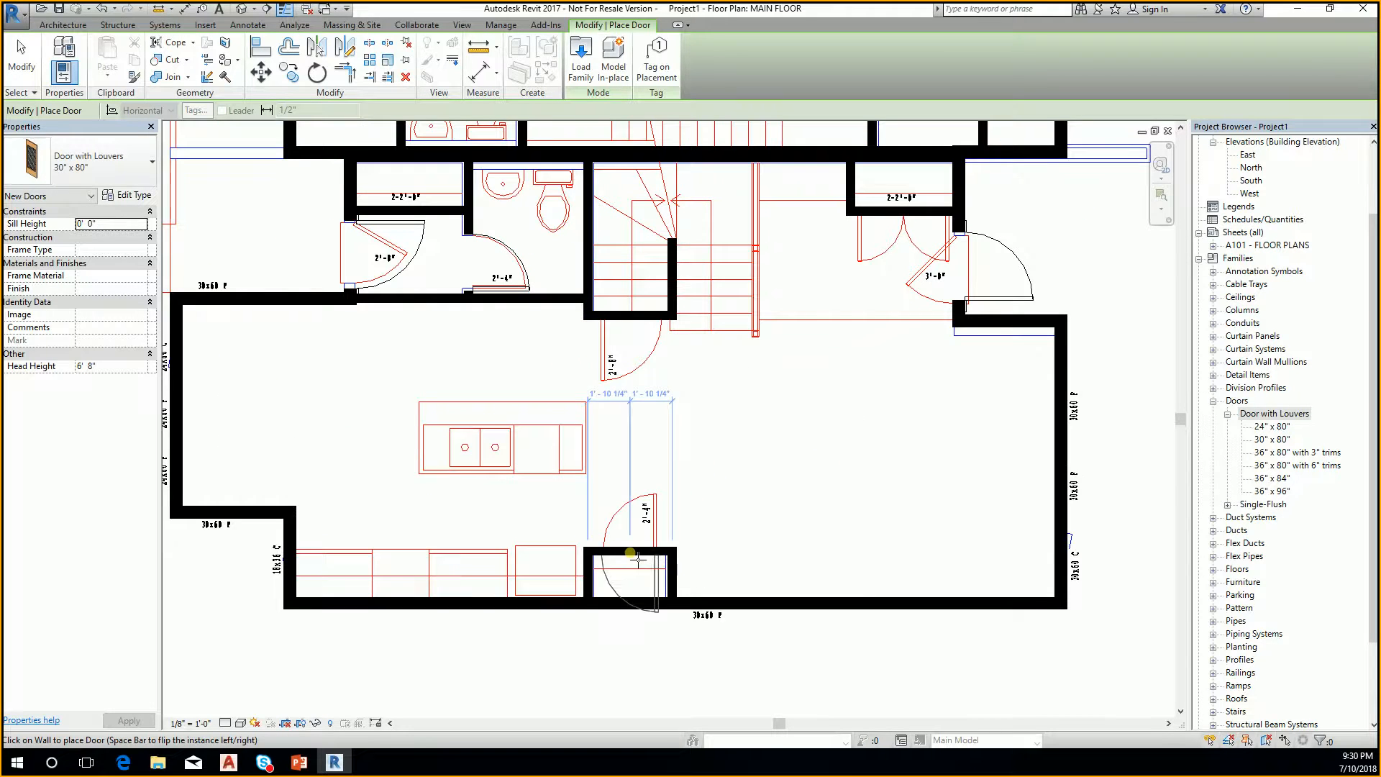
scroll(648, 468, "down", 1)
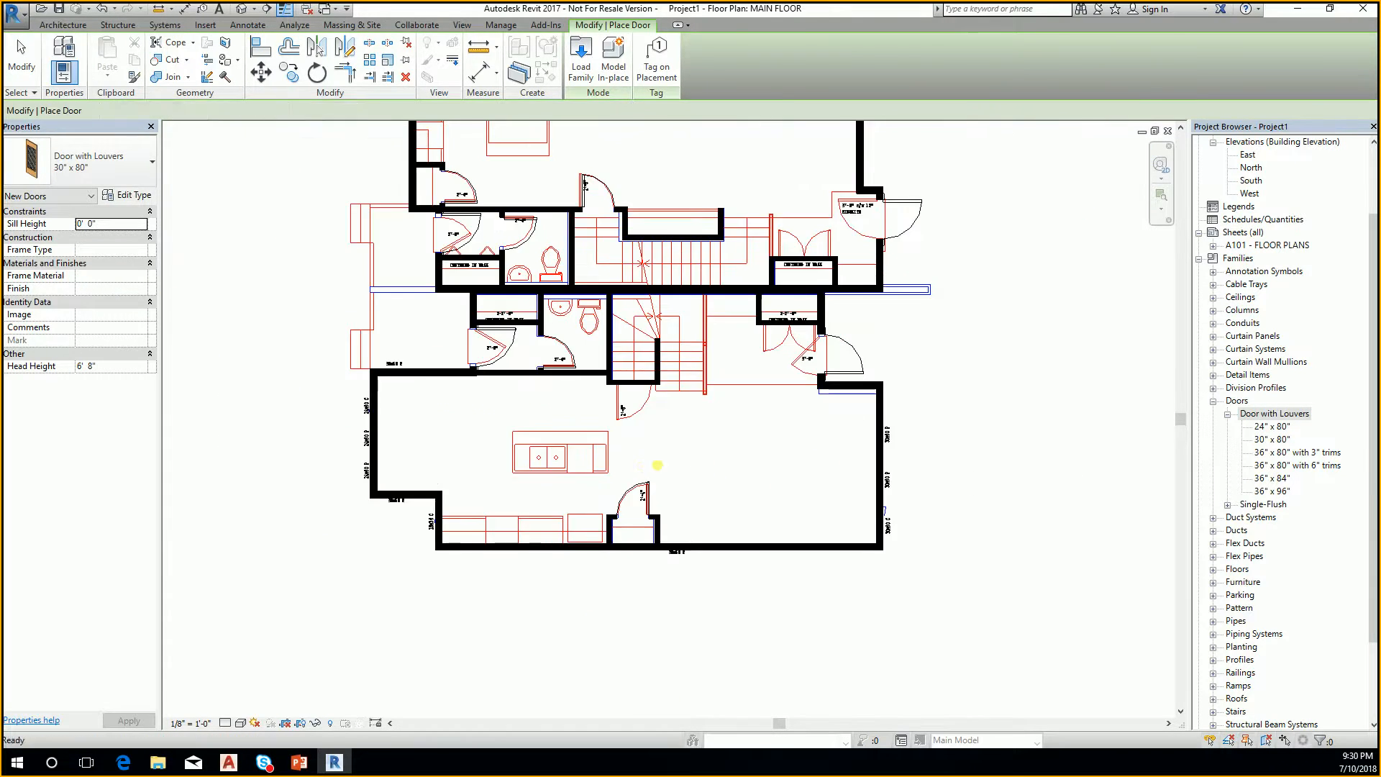
key("Escape")
Select the placed doors of both units together, leaving out the imported DWG, review their shared properties, and clear the selection
scroll(657, 466, "down", 2)
scroll(608, 449, "up", 3)
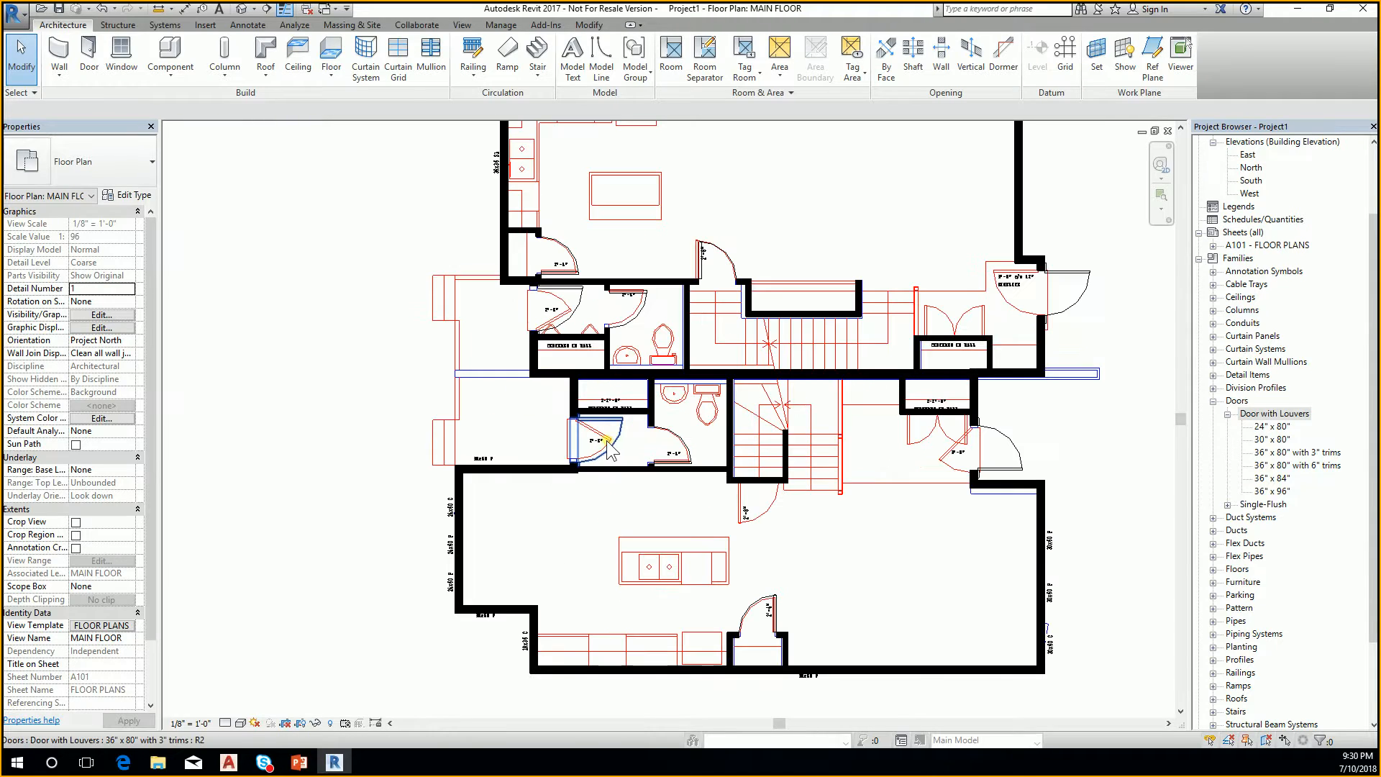
left_click(614, 440)
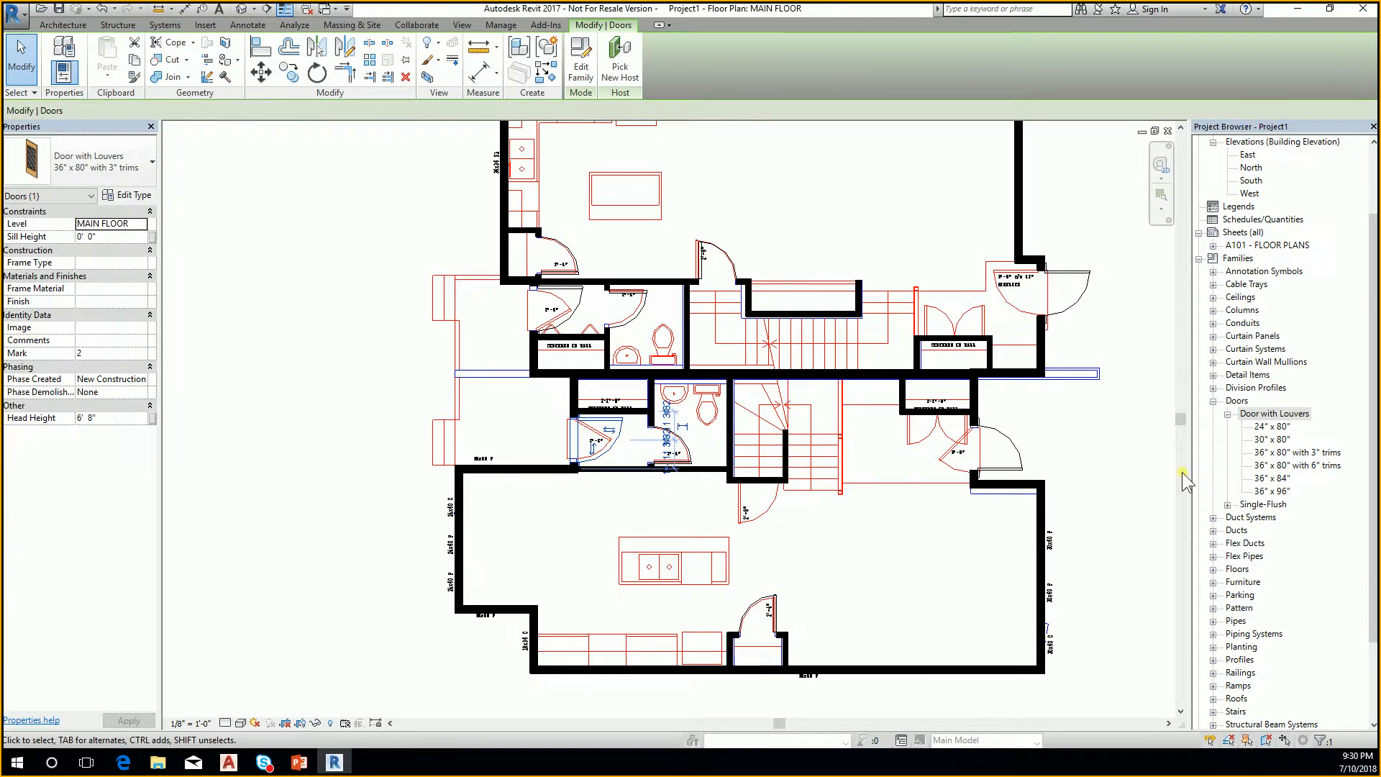
left_click(1015, 478, "ctrl")
left_click(687, 446, "ctrl")
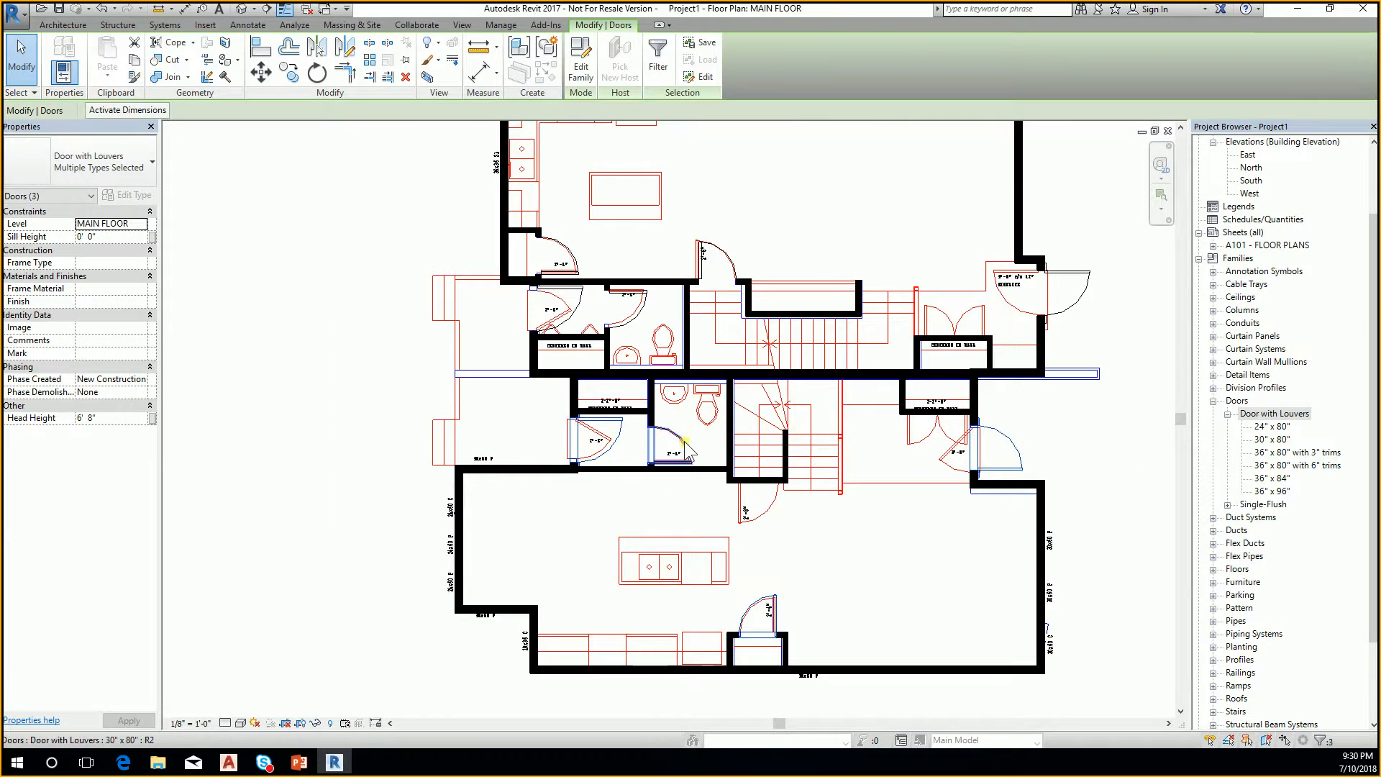
left_click(630, 306, "ctrl")
left_click(558, 308, "ctrl")
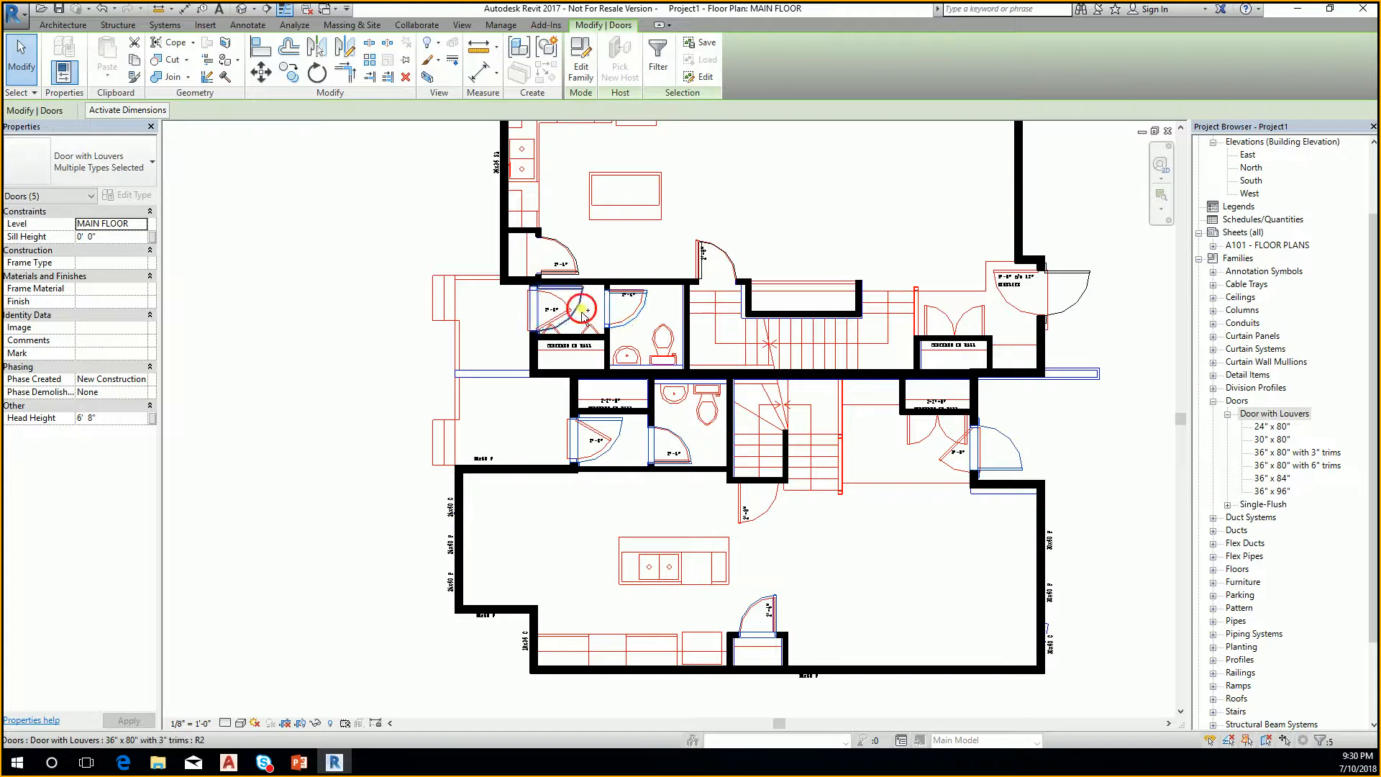
left_click(566, 266, "ctrl")
left_click(567, 268, "ctrl")
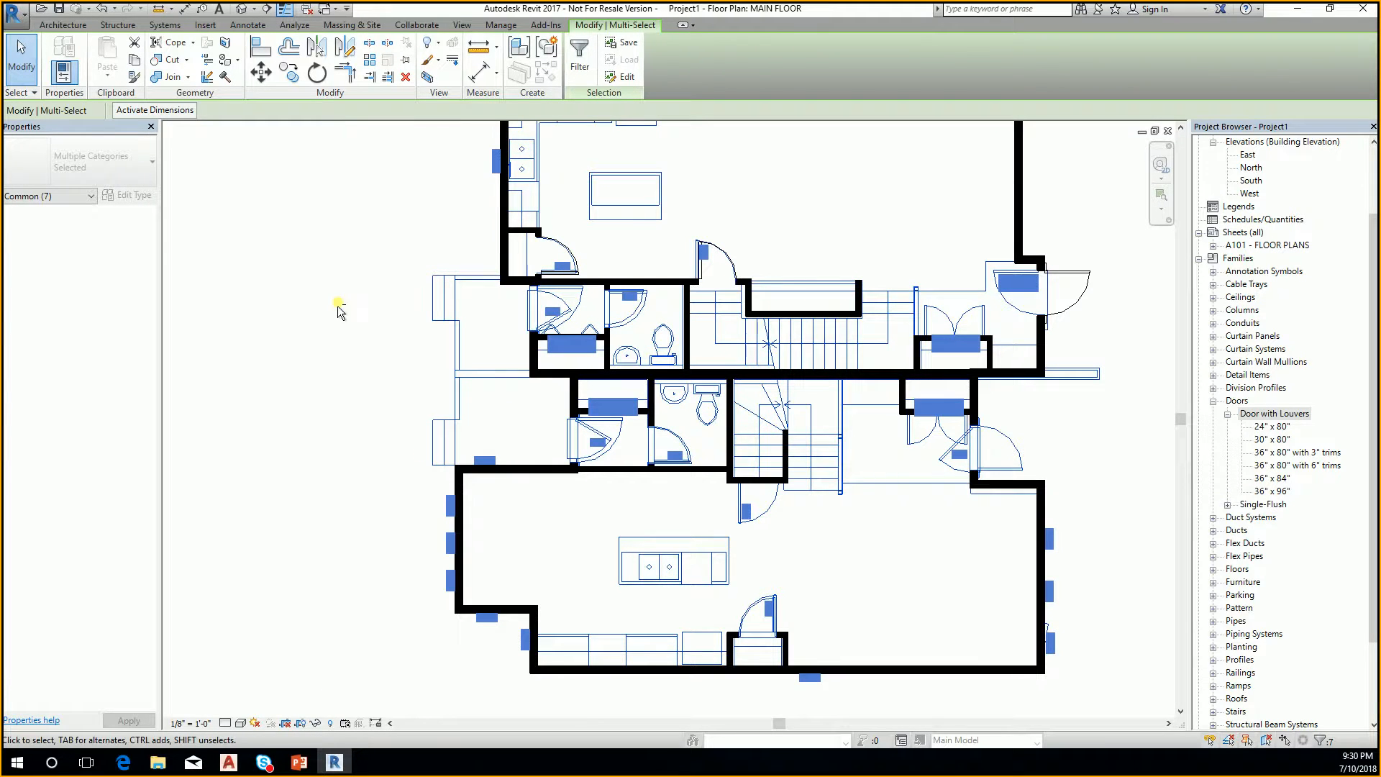
left_click(648, 206, "shift")
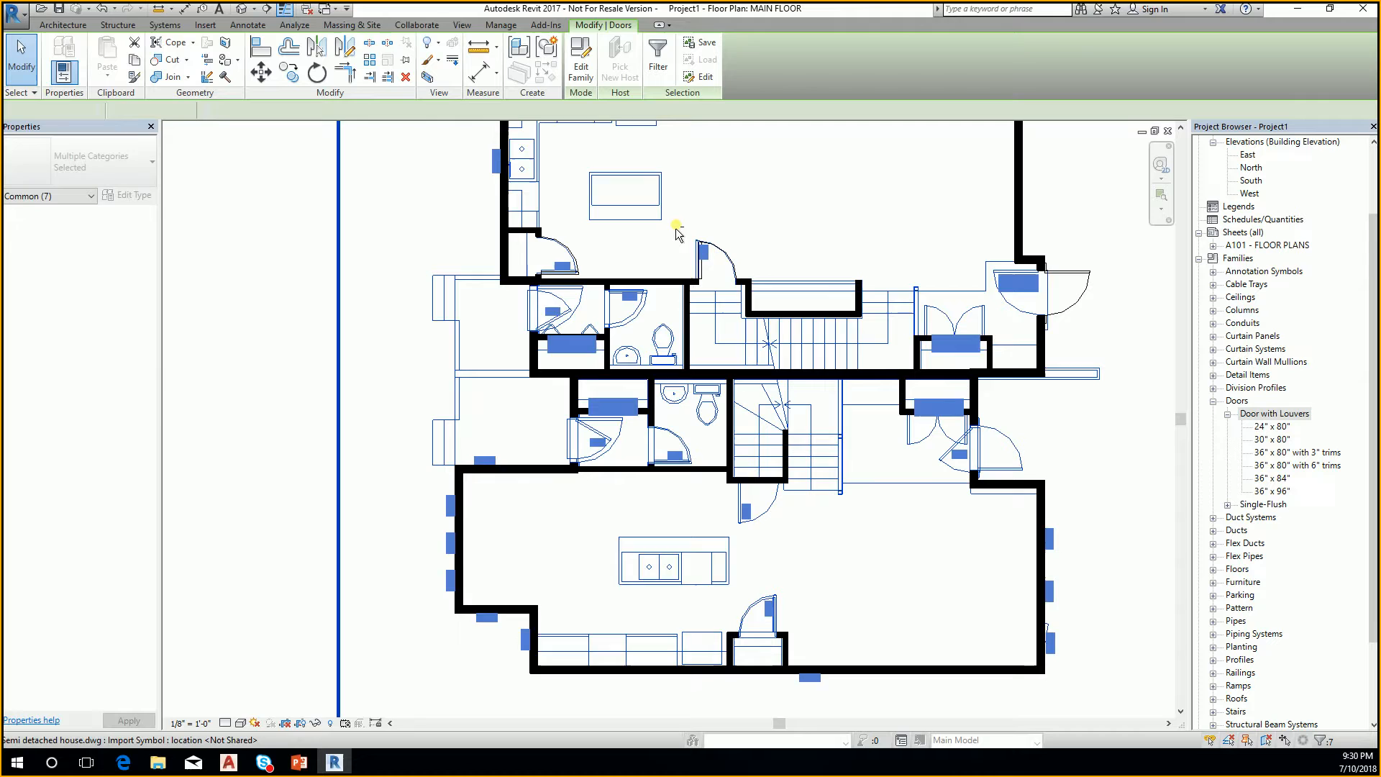
left_click(567, 254, "ctrl")
left_click(707, 250, "ctrl")
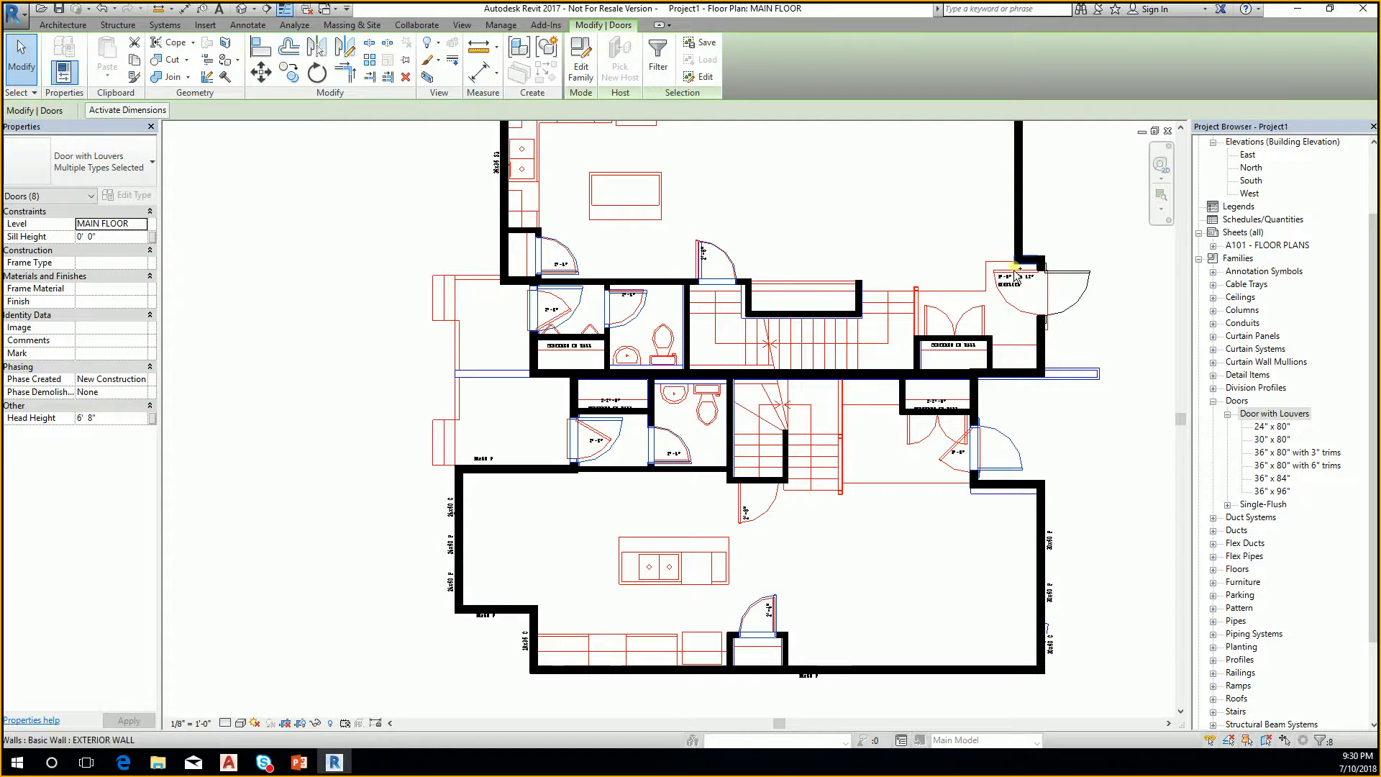
left_click(1054, 288, "ctrl")
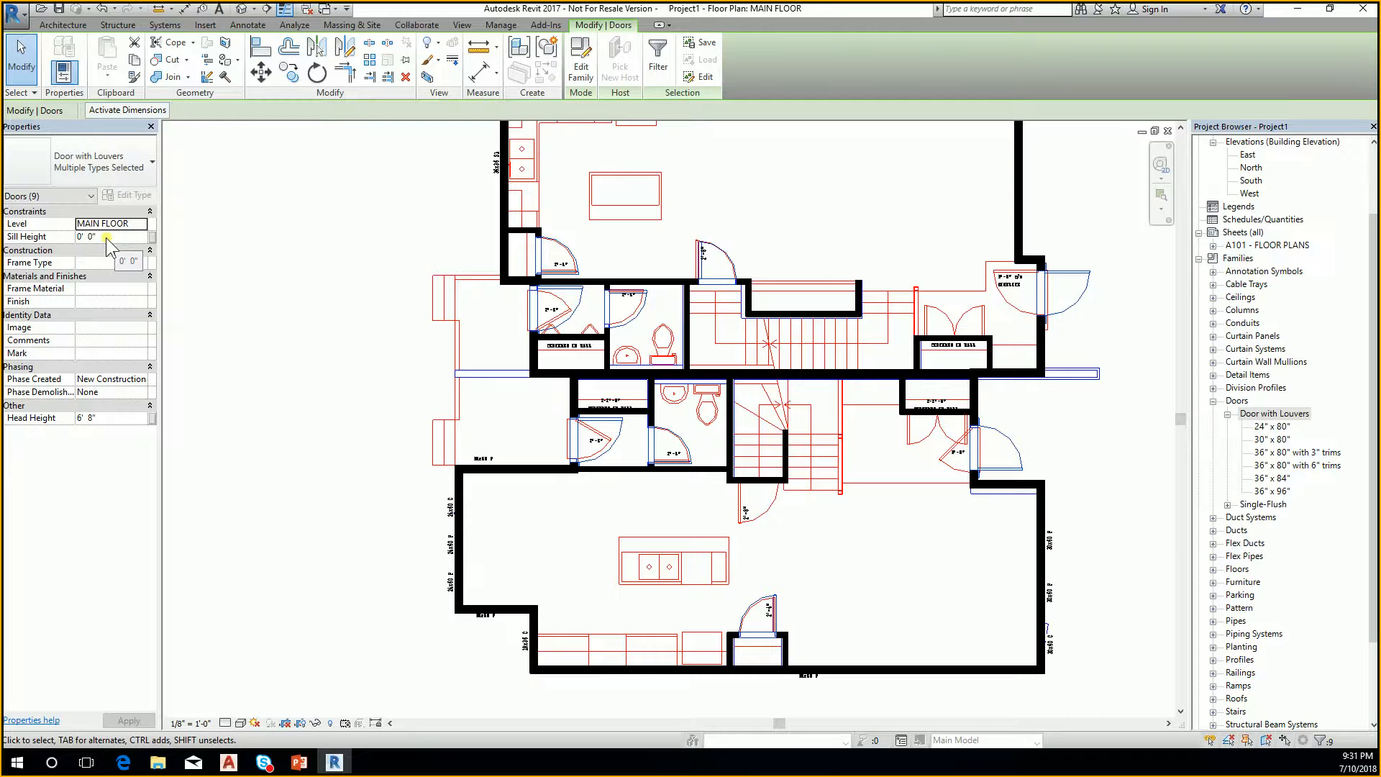
left_click(352, 385)
scroll(352, 385, "down", 3)
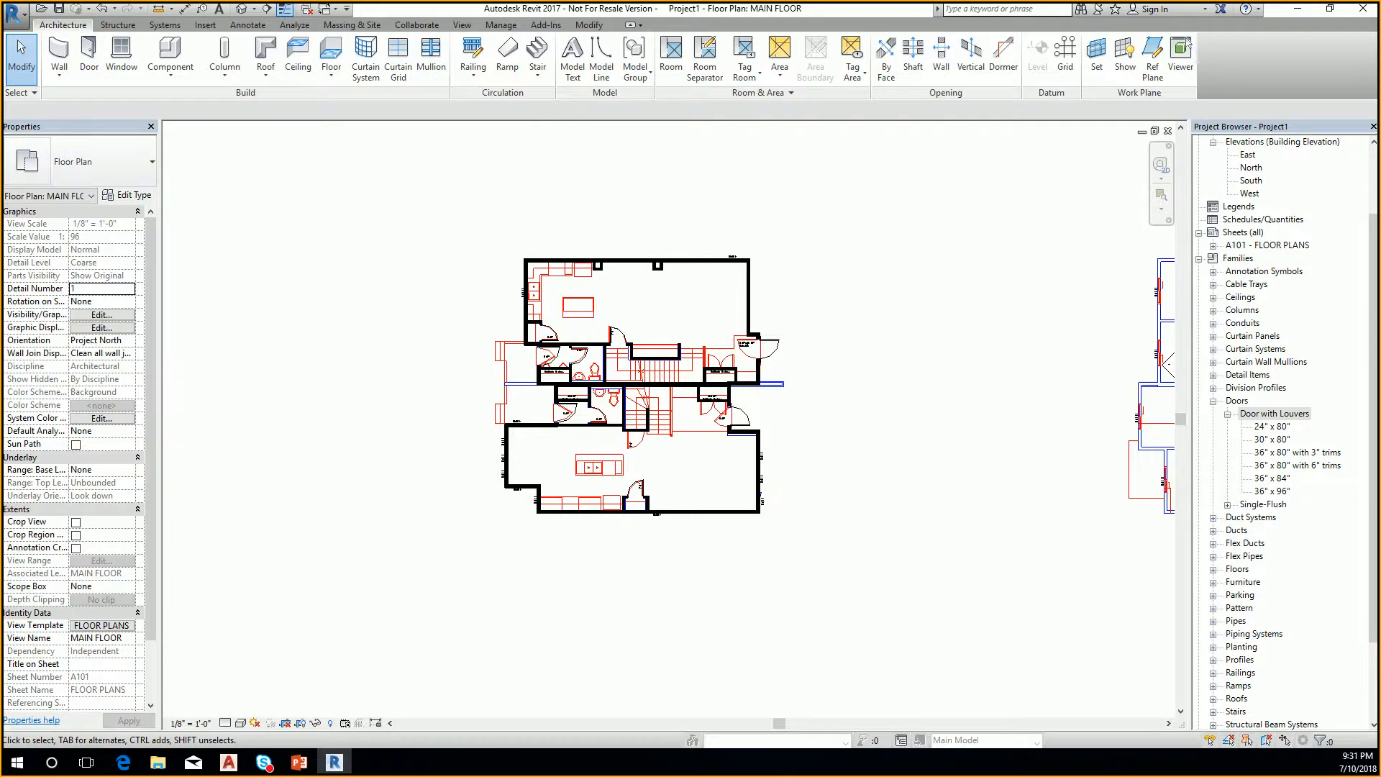
Review the settings of the FLOOR PLANS view template assigned to the MAIN FLOOR plan and close them without changes
key("alt+Tab")
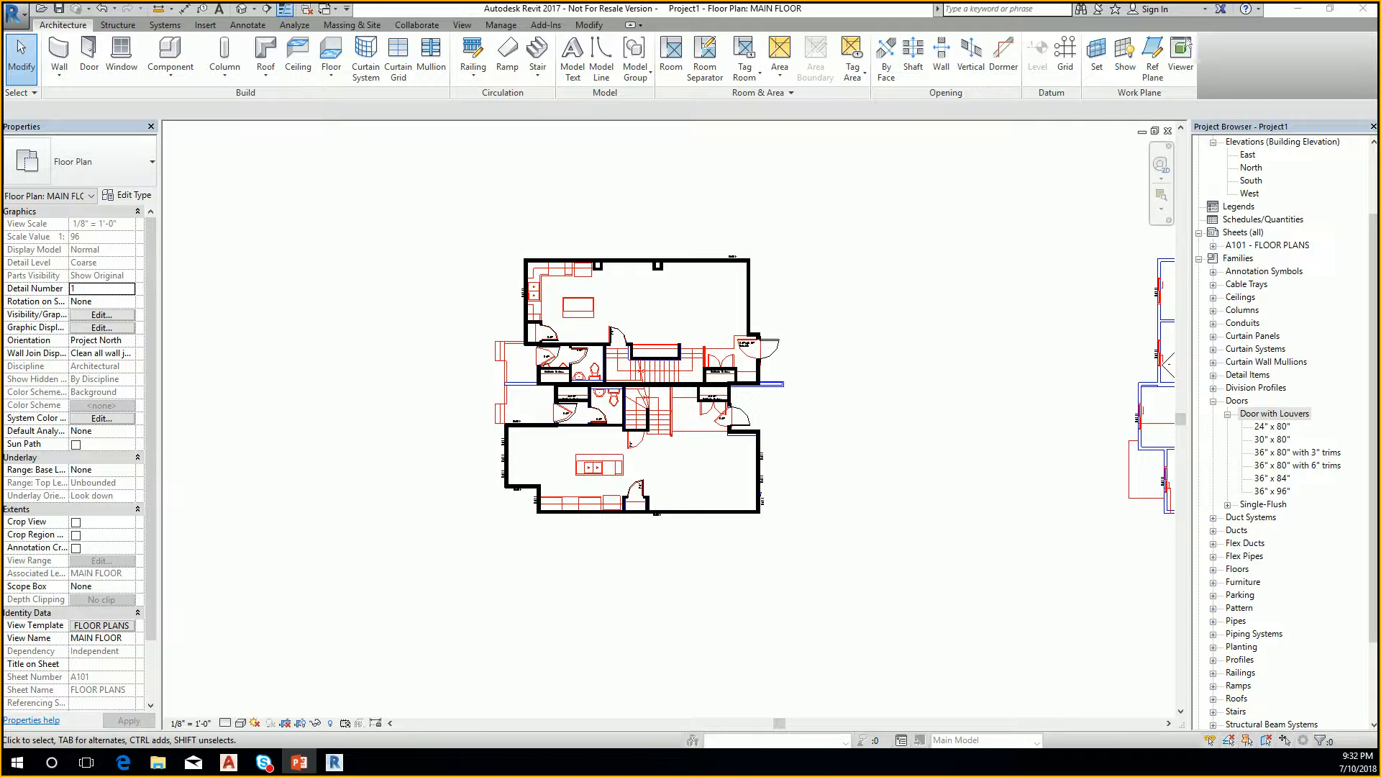
scroll(885, 382, "up", 3)
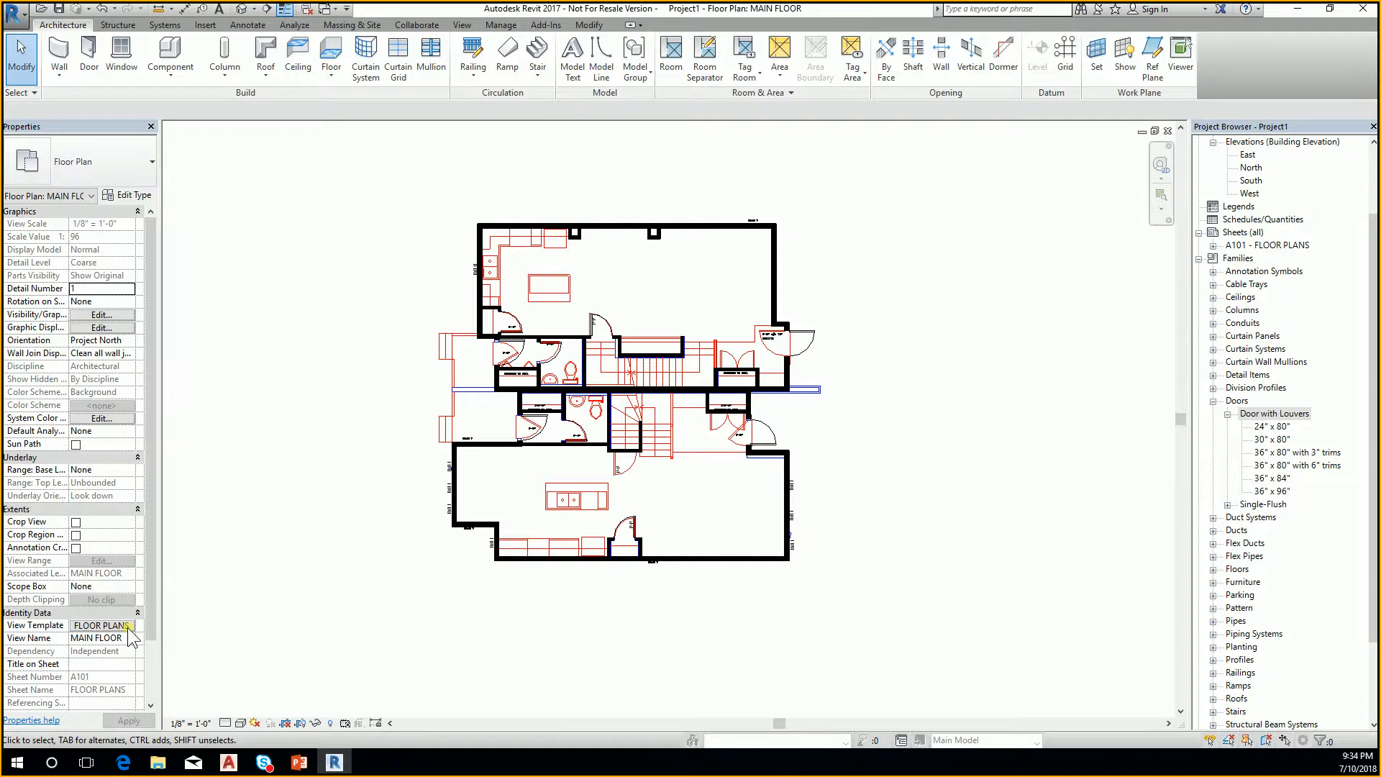
left_click(101, 626)
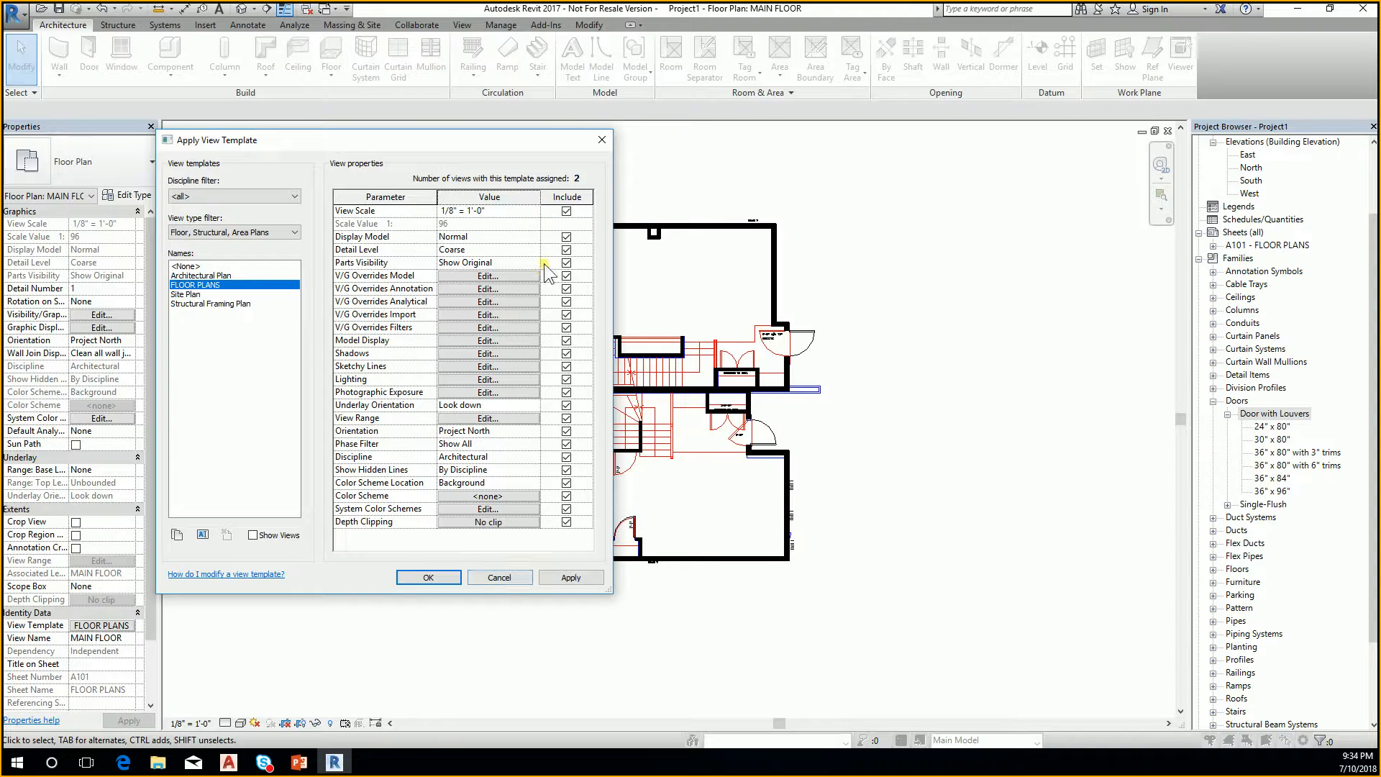
left_click(499, 577)
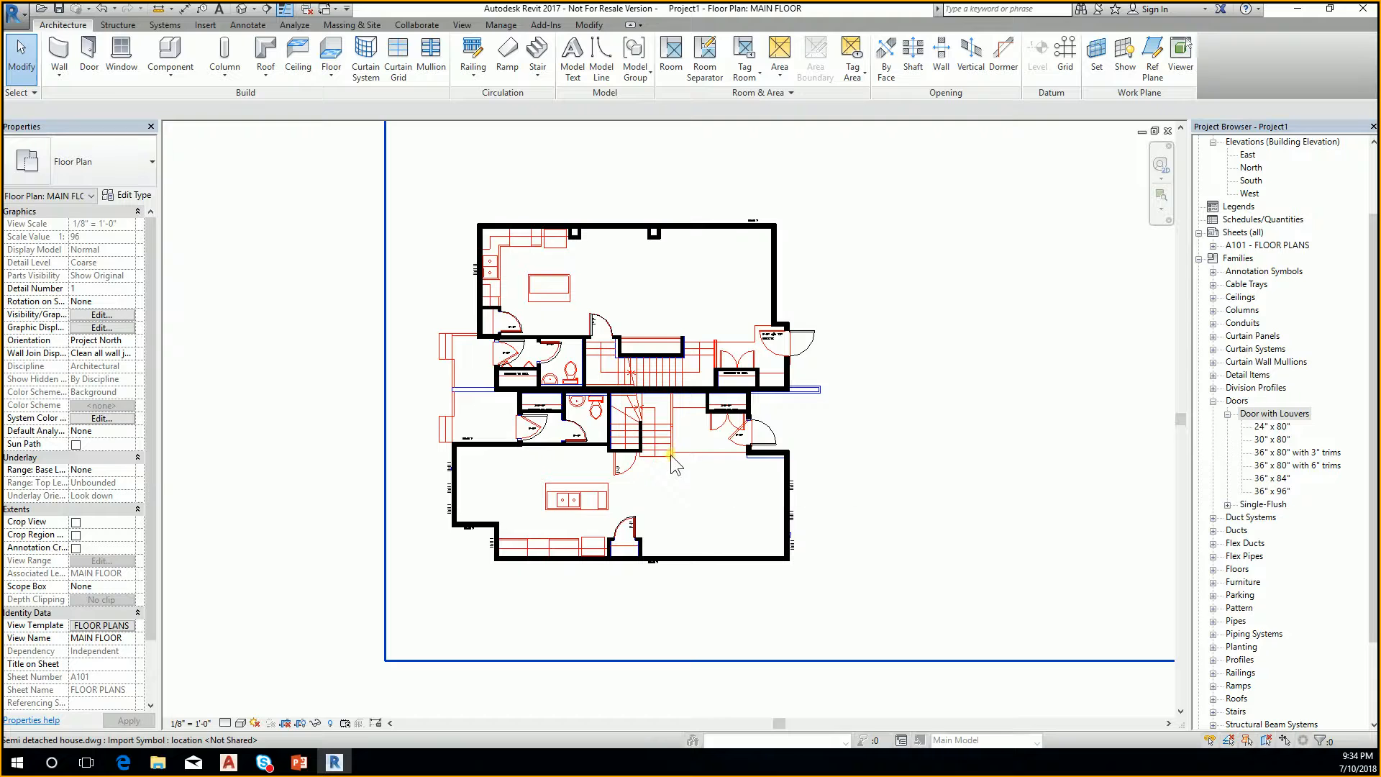
scroll(732, 452, "down", 2)
scroll(754, 460, "down", 2)
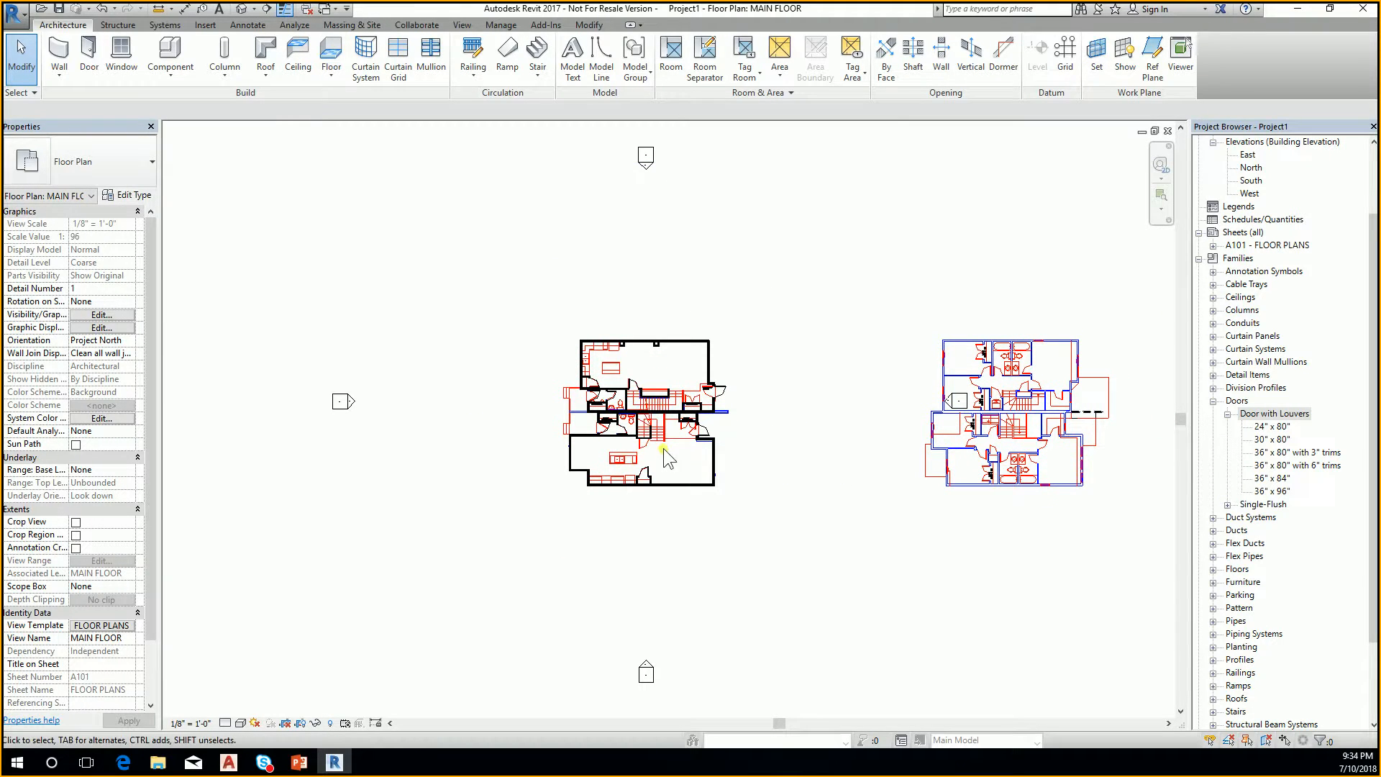
scroll(657, 434, "up", 2)
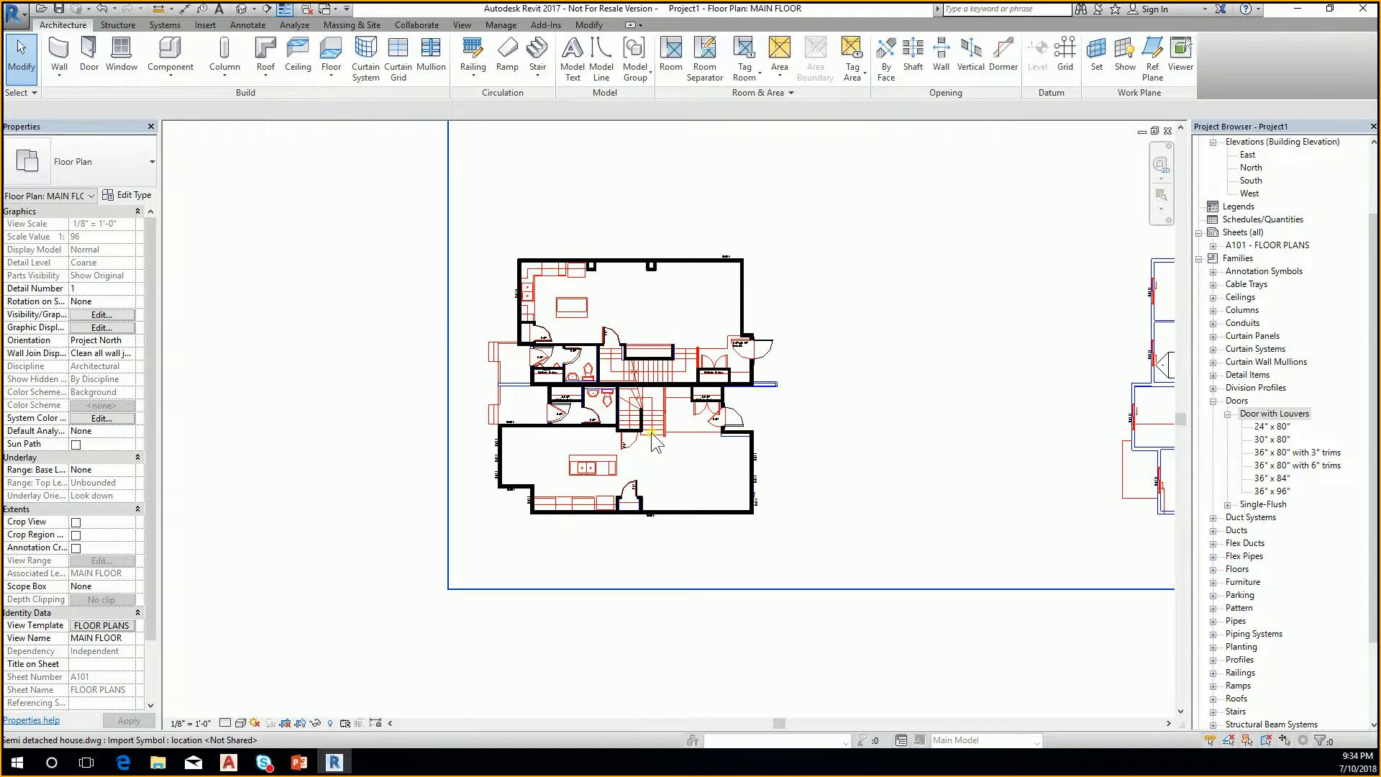
scroll(657, 436, "up", 2)
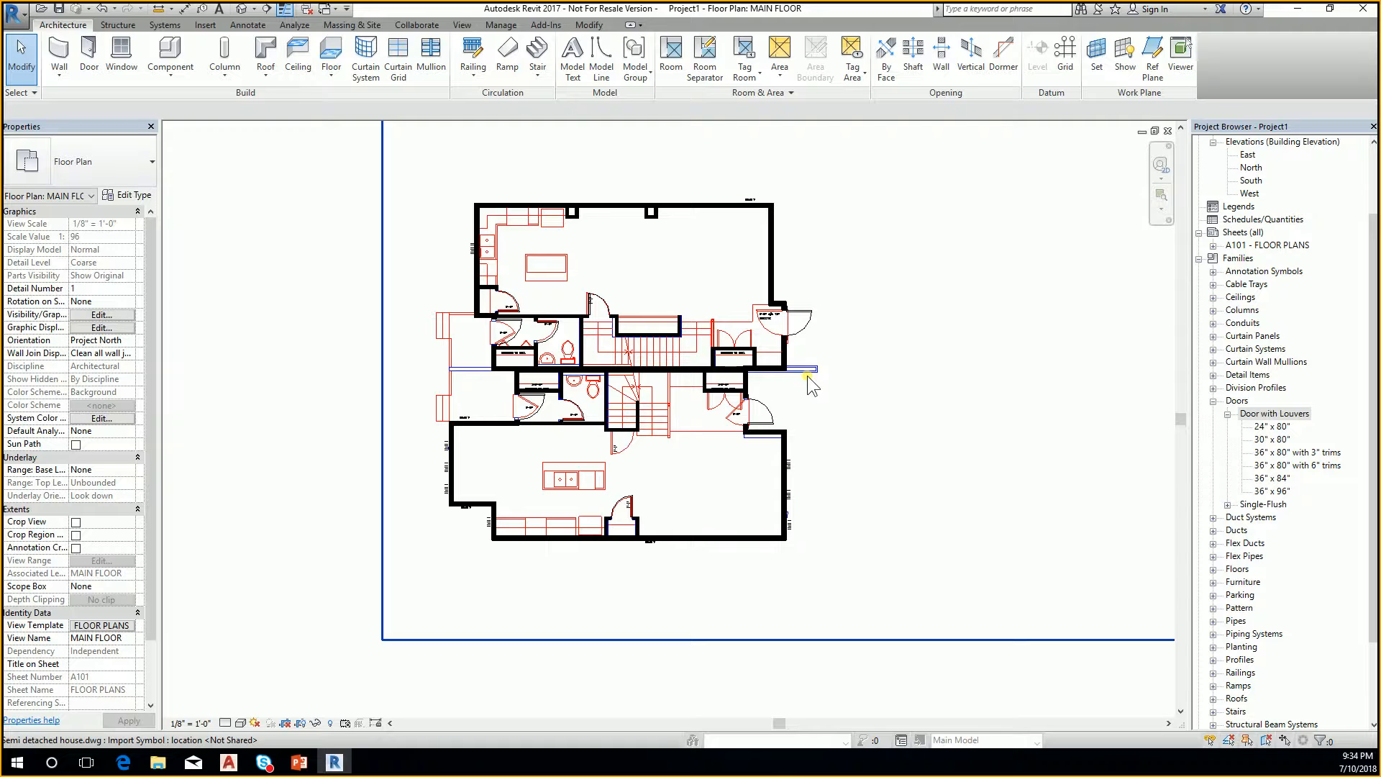
Select the imported Semi detached house.dwg on the main floor plan several times to check its extents, clearing the selection each time
left_click(642, 353)
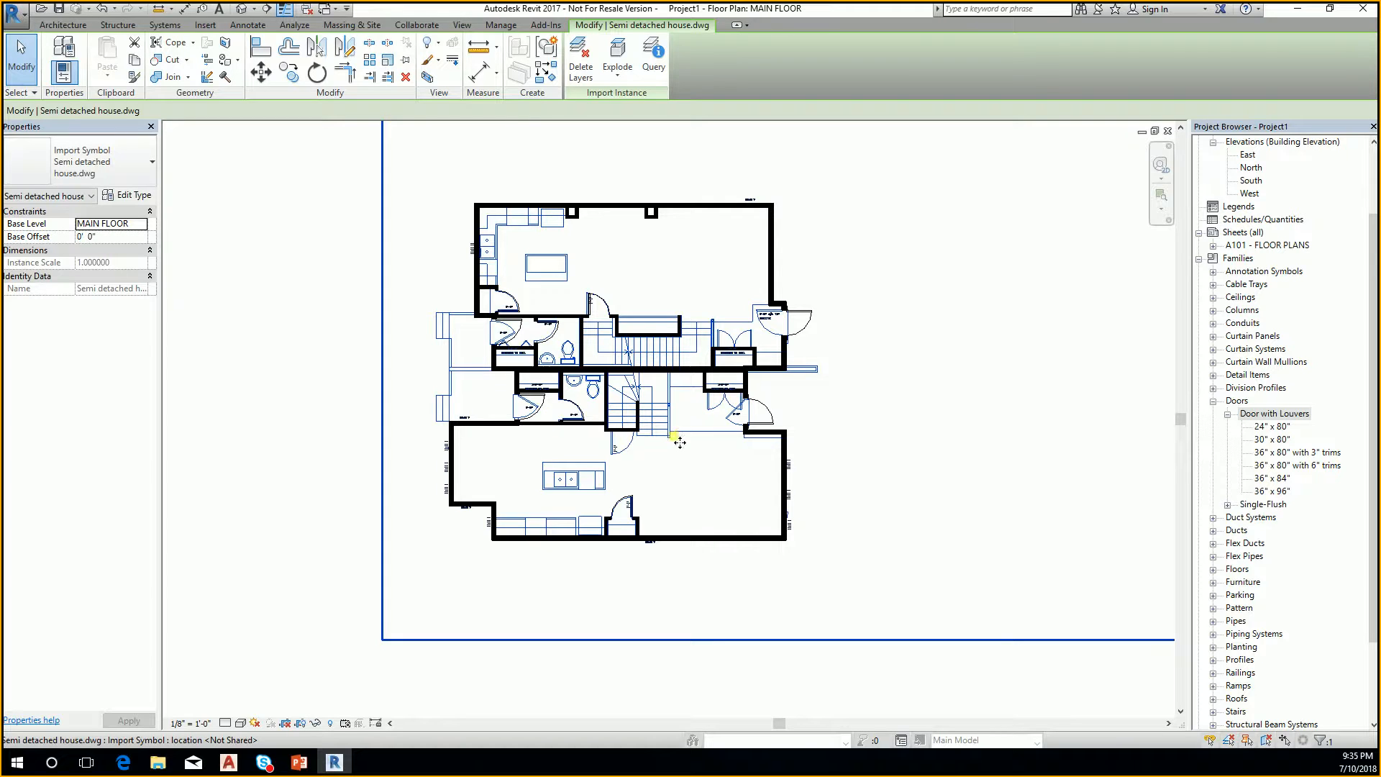
left_click(919, 521)
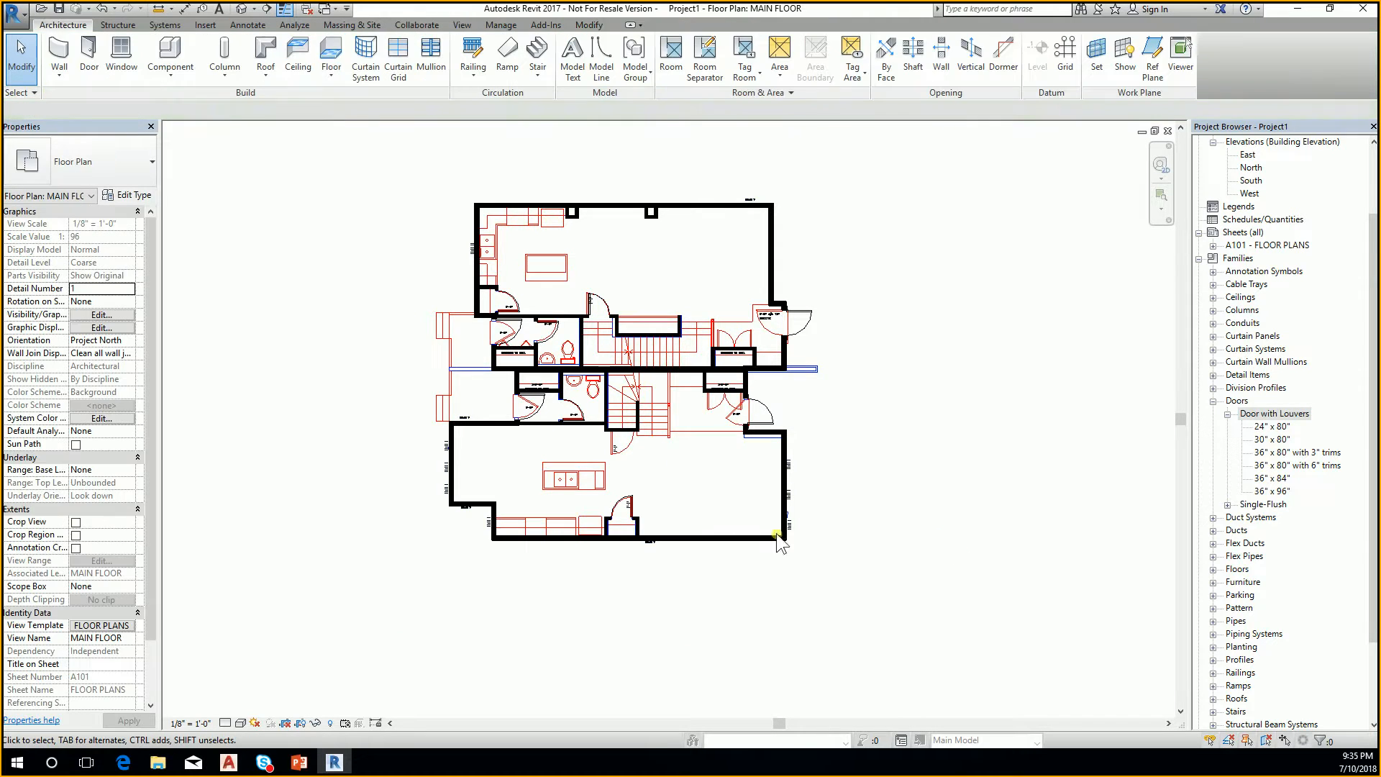
left_click(660, 436)
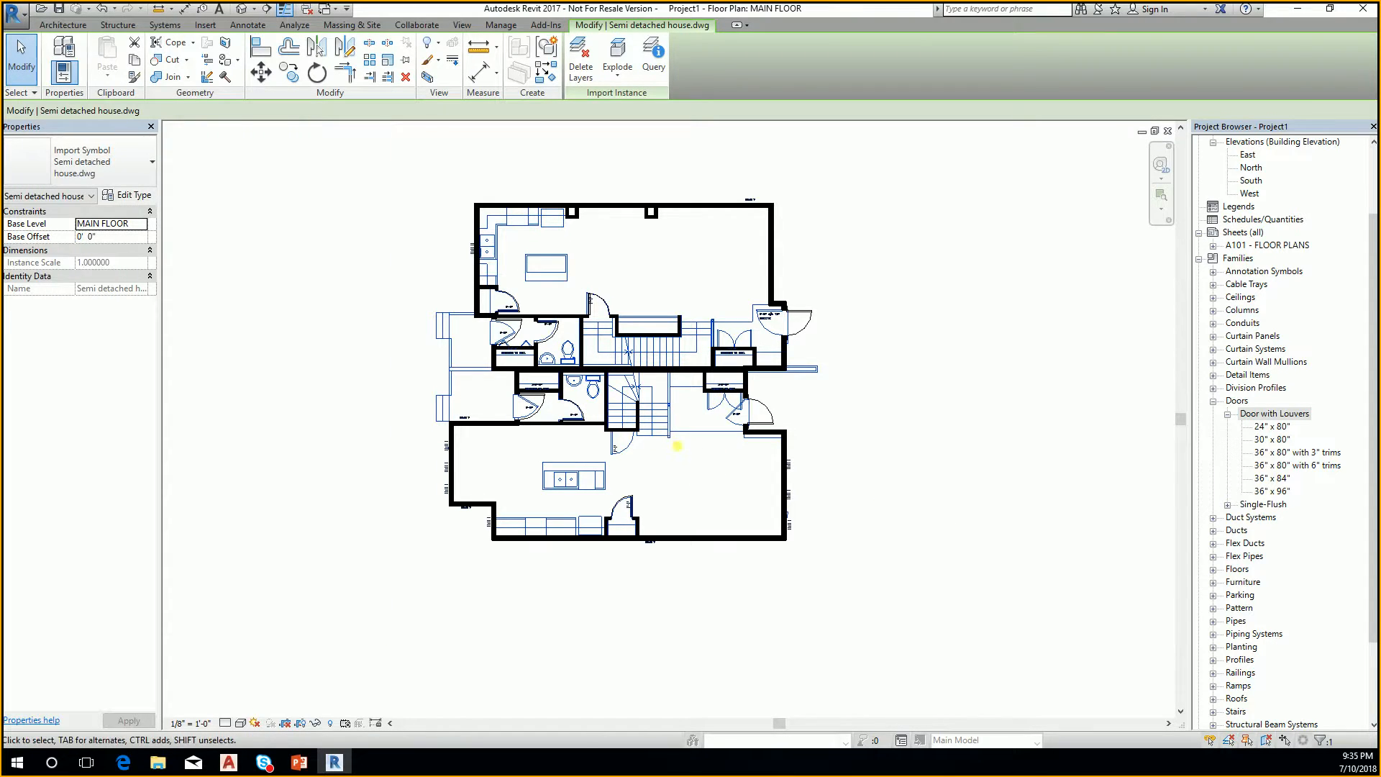
left_click(908, 576)
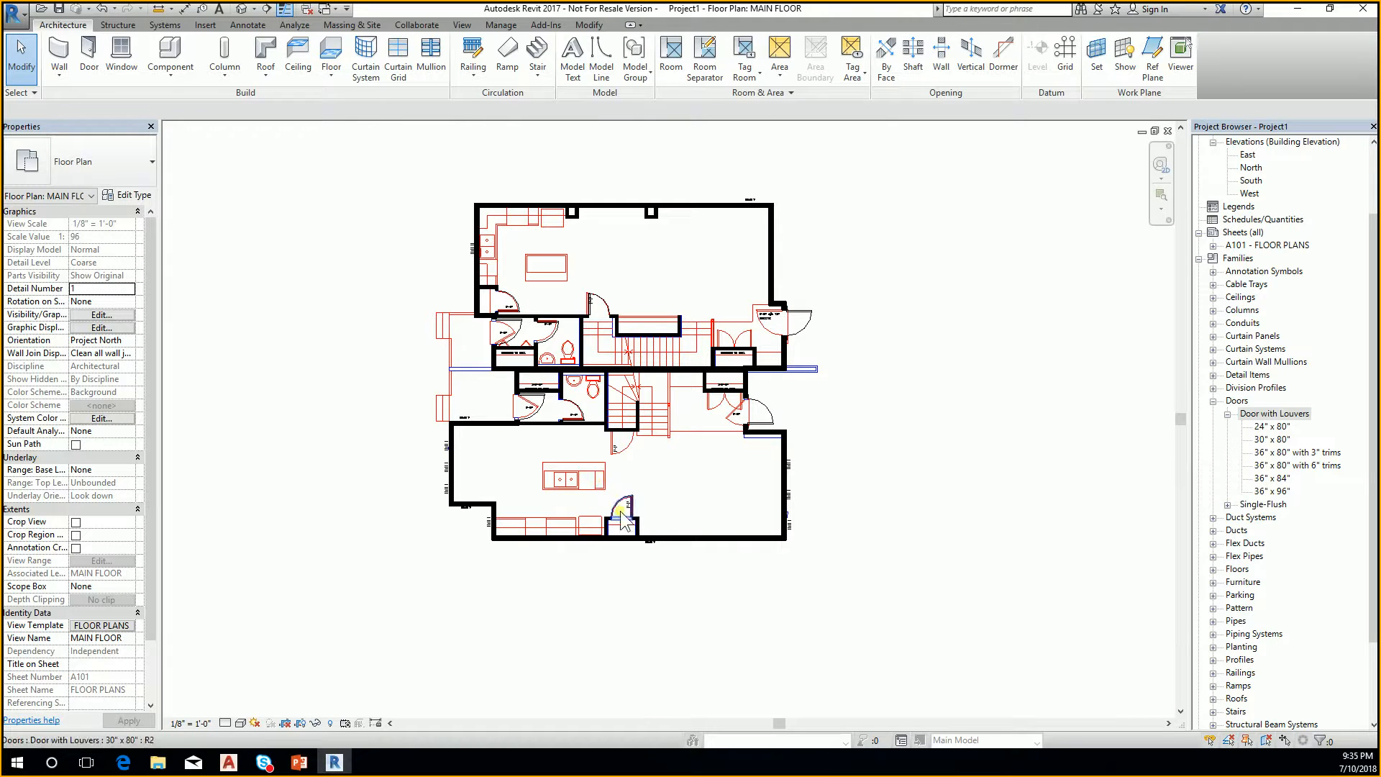
left_click(573, 495)
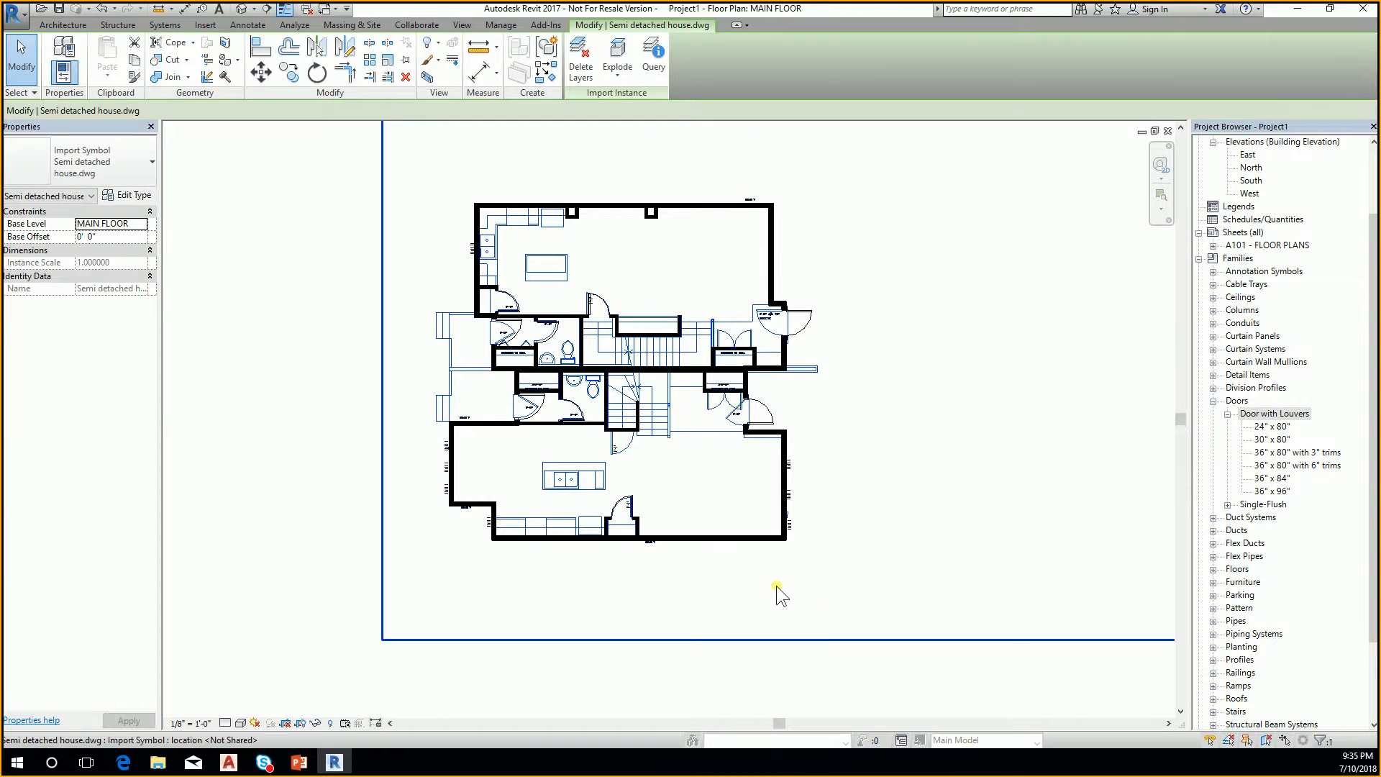
left_click(728, 623)
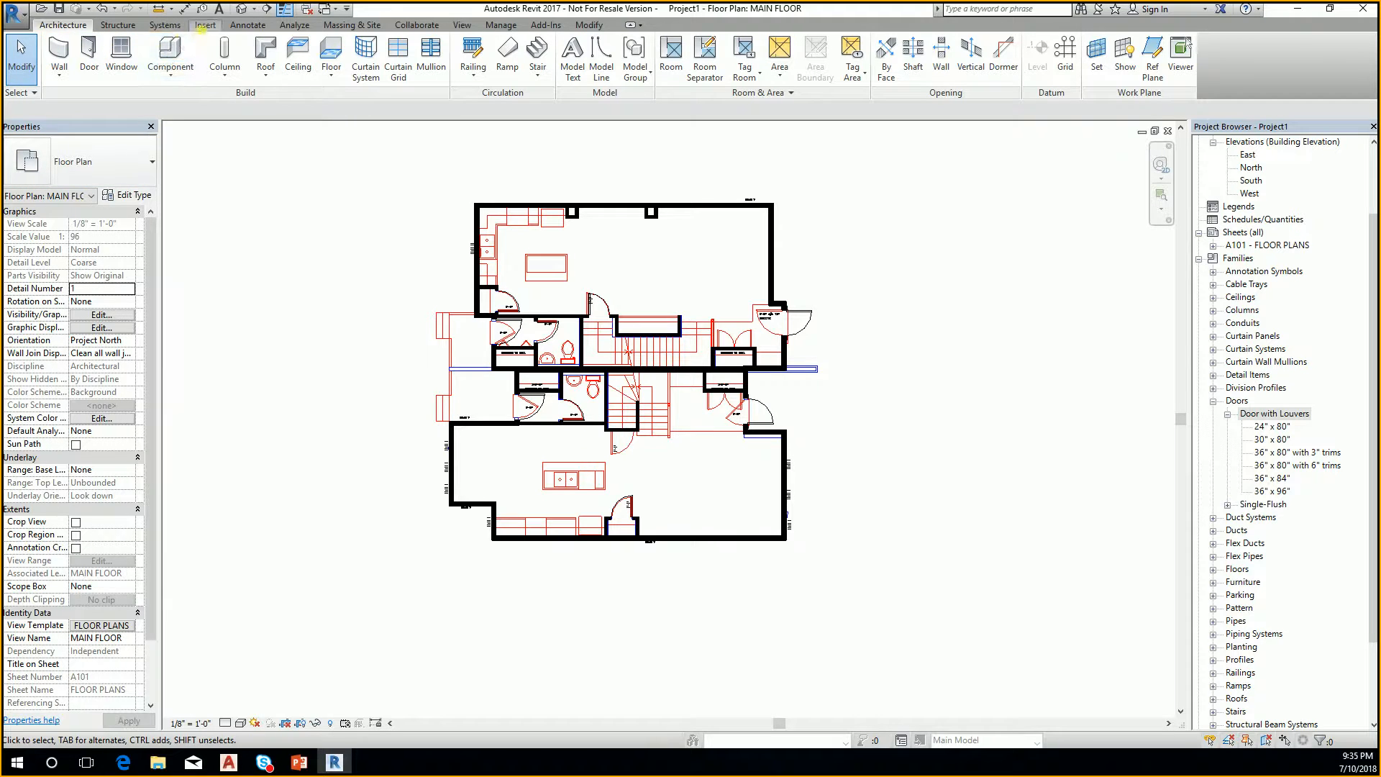
Review the Specify option for layers in the CAD import settings for Semi detached house.dwg and close them without importing
left_click(206, 25)
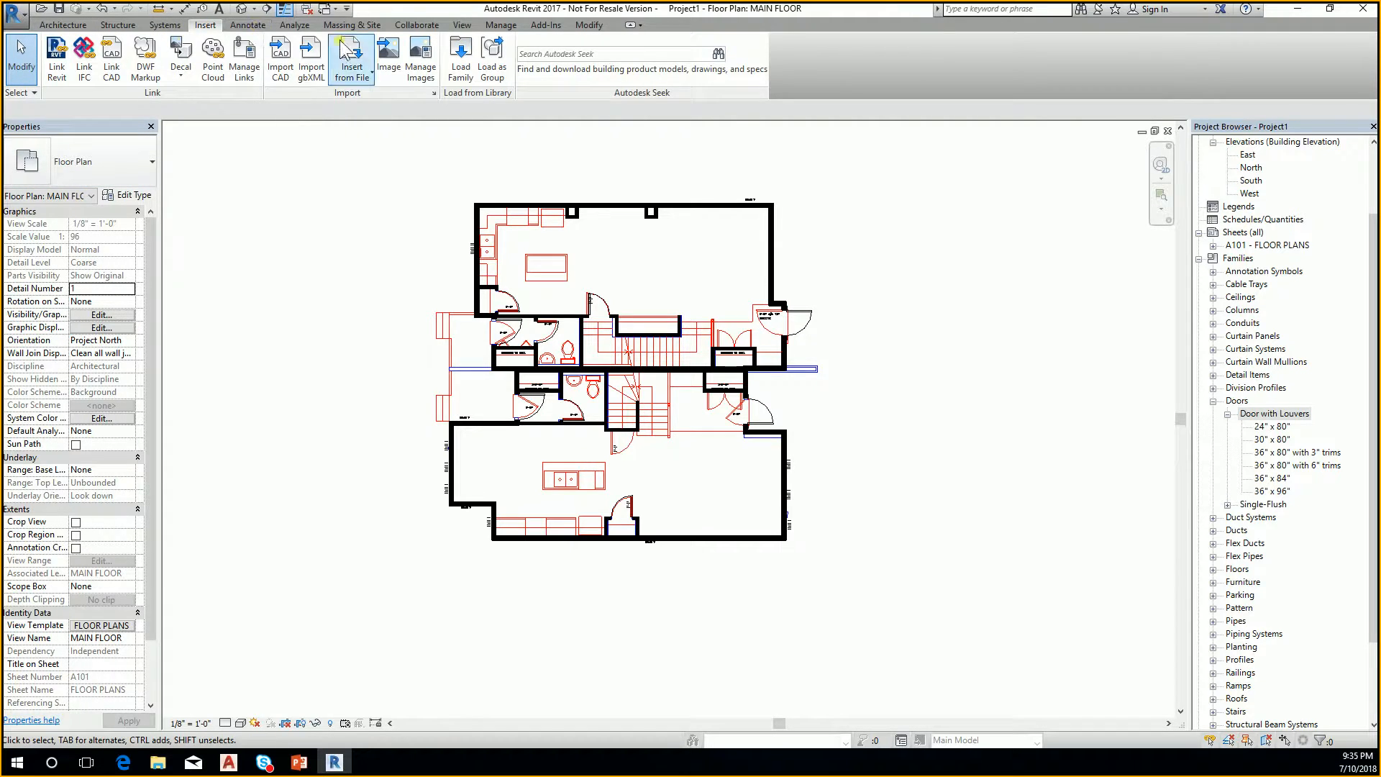
left_click(283, 72)
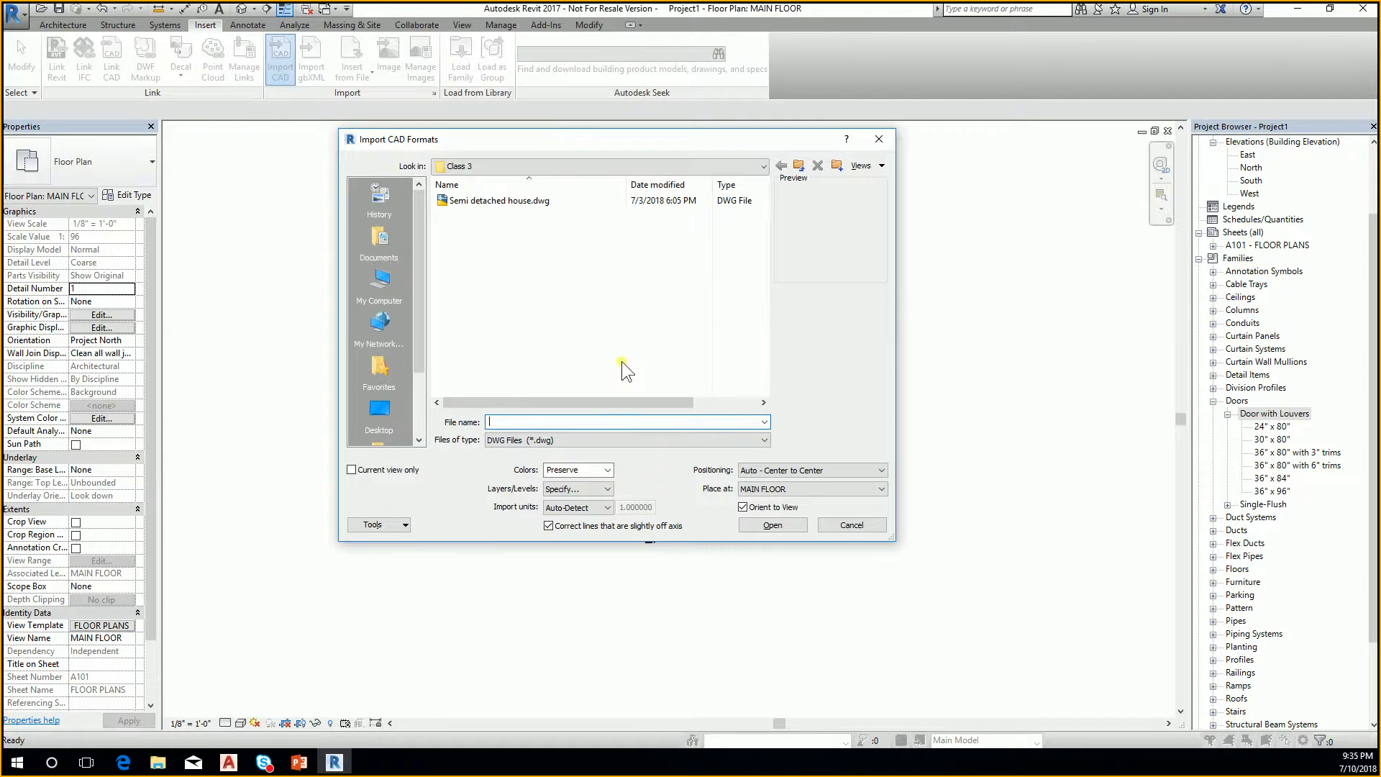
left_click(502, 203)
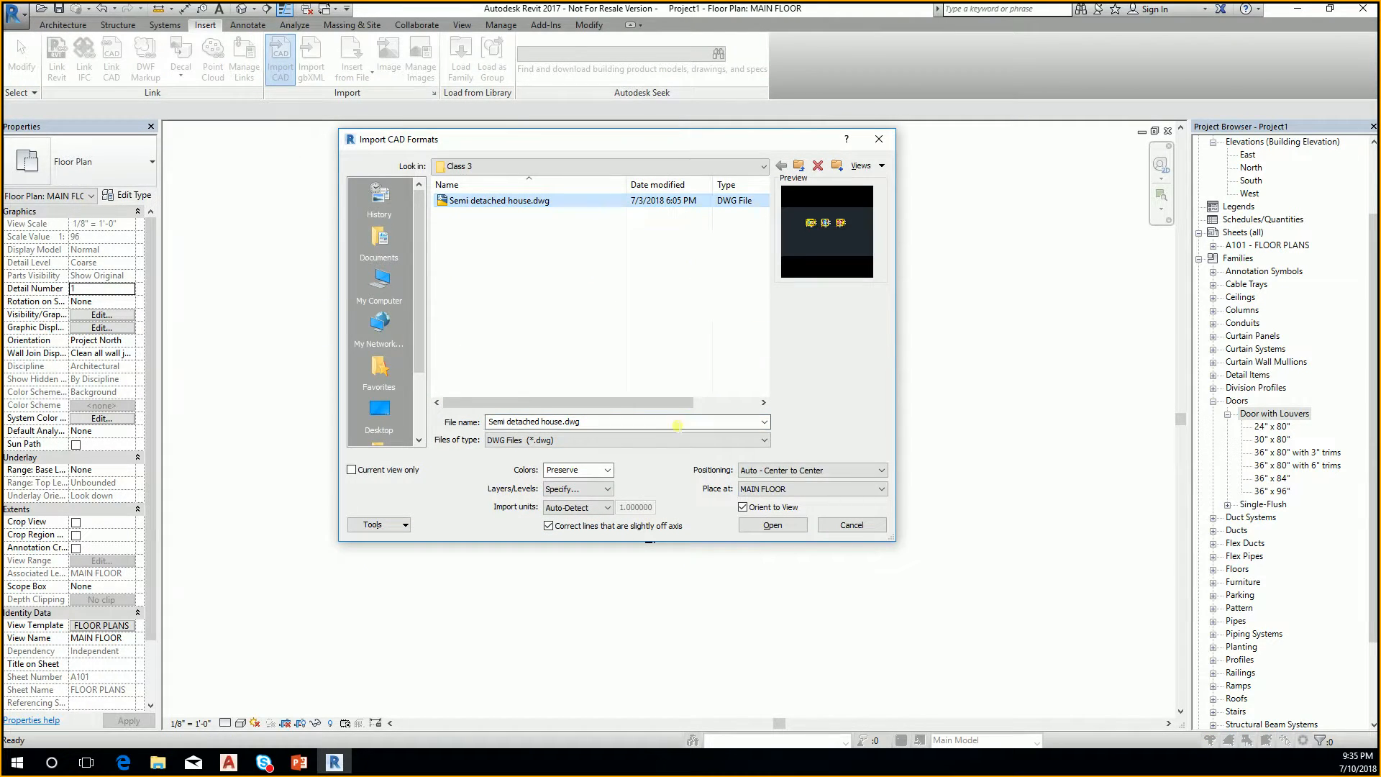
left_click(580, 491)
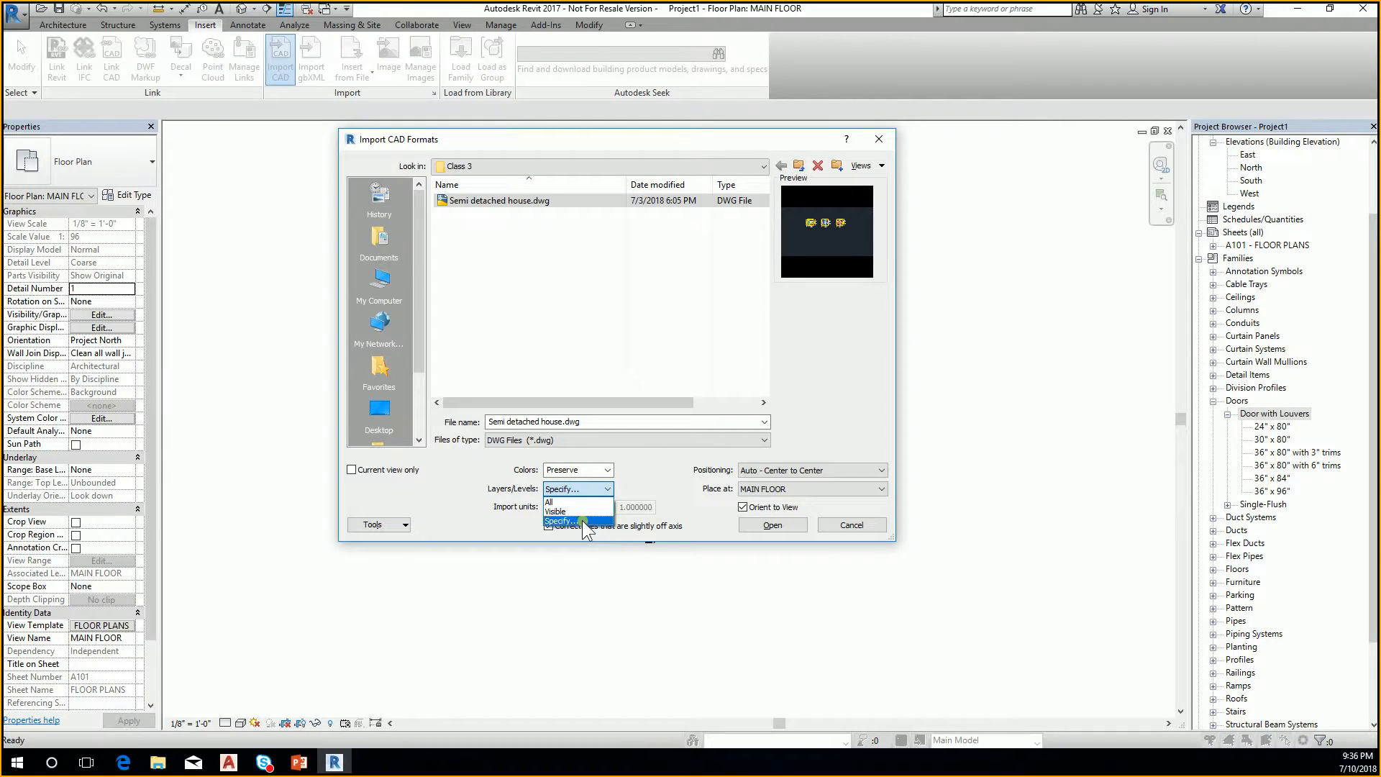
left_click(582, 520)
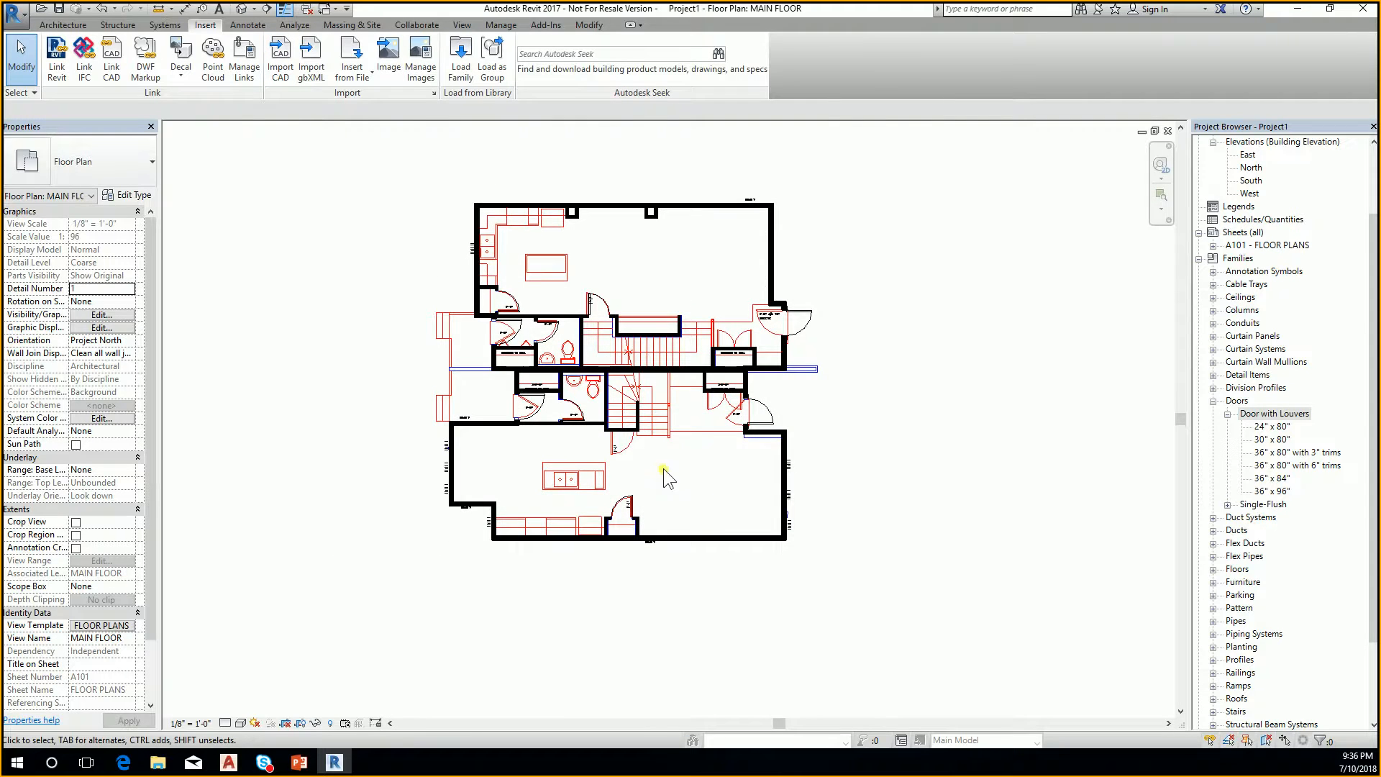
Examine the imported DWG's layers in Object Styles, including the options for the WALLS layer, and close the settings without changes
scroll(679, 433, "up", 3)
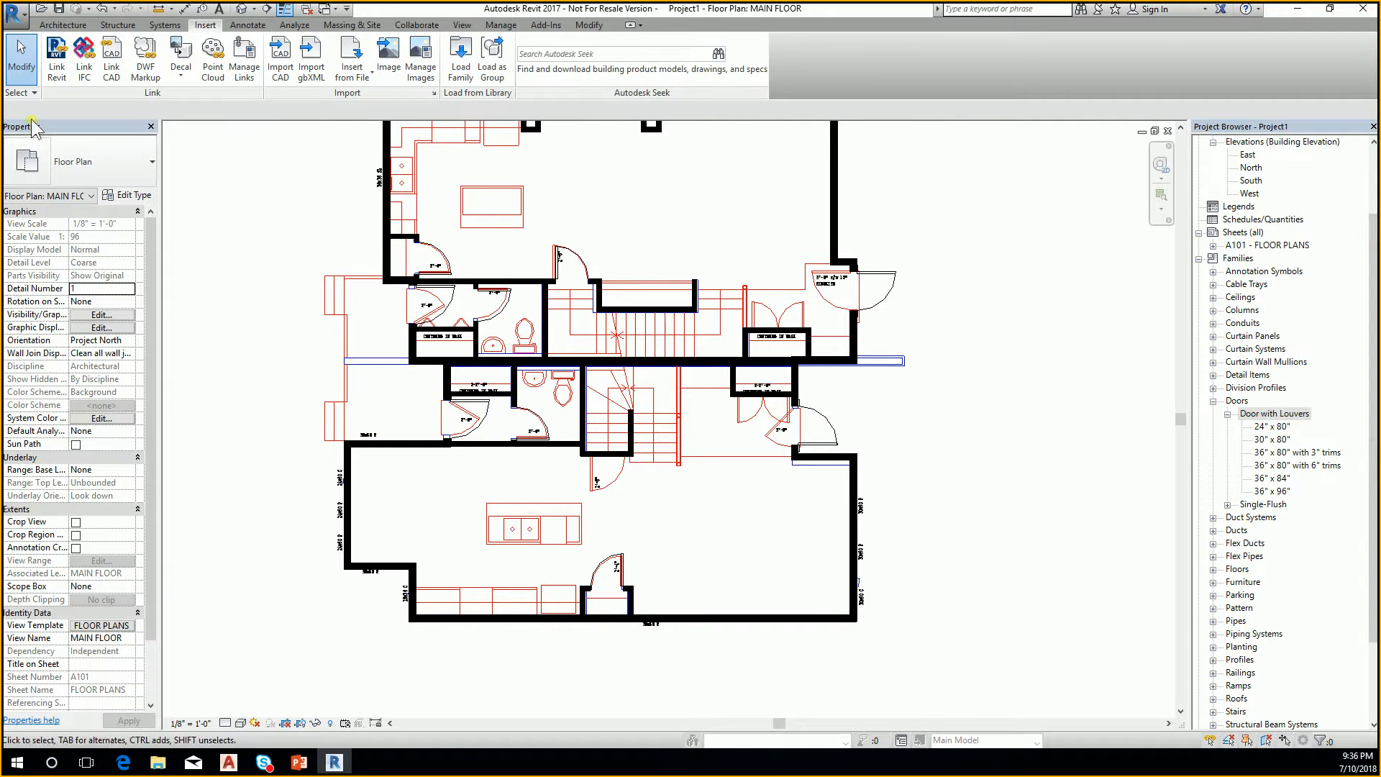
left_click(501, 26)
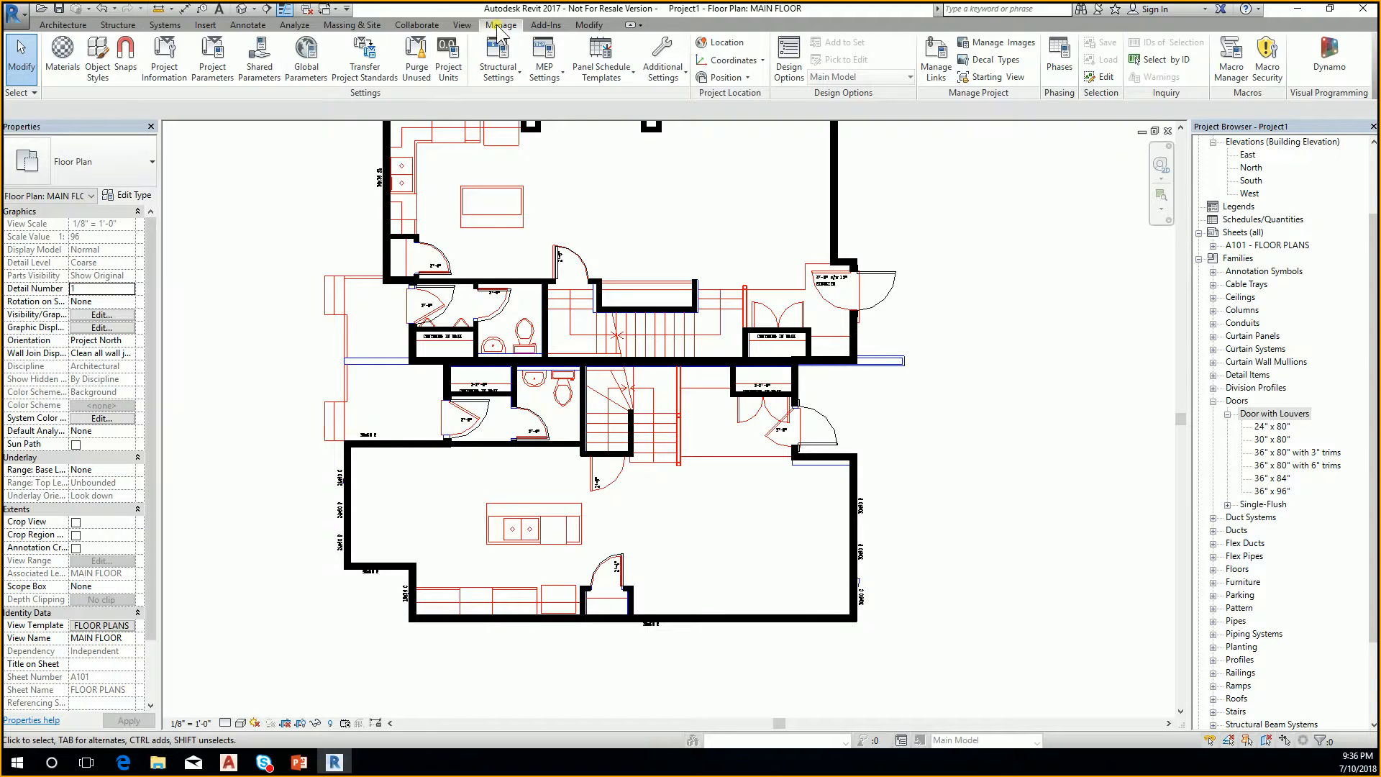
left_click(97, 69)
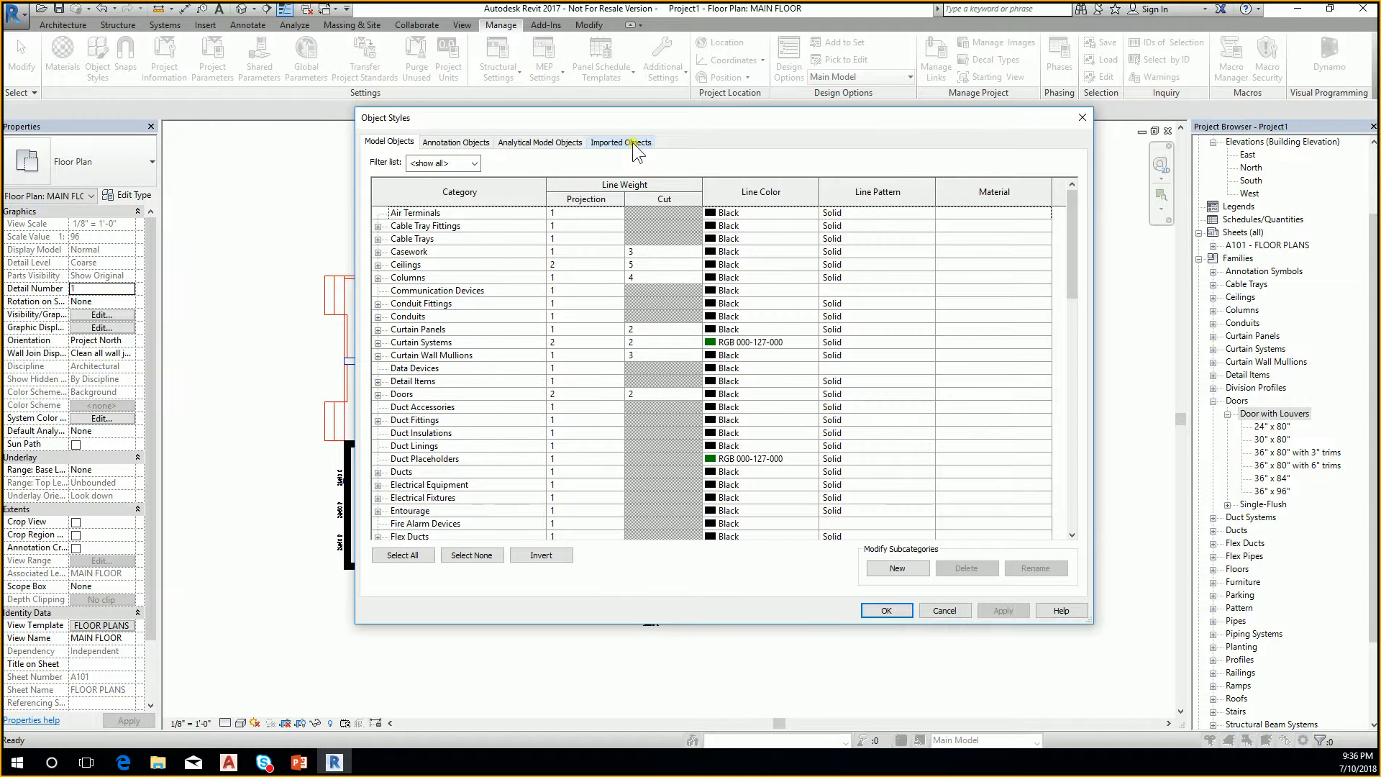
left_click(633, 143)
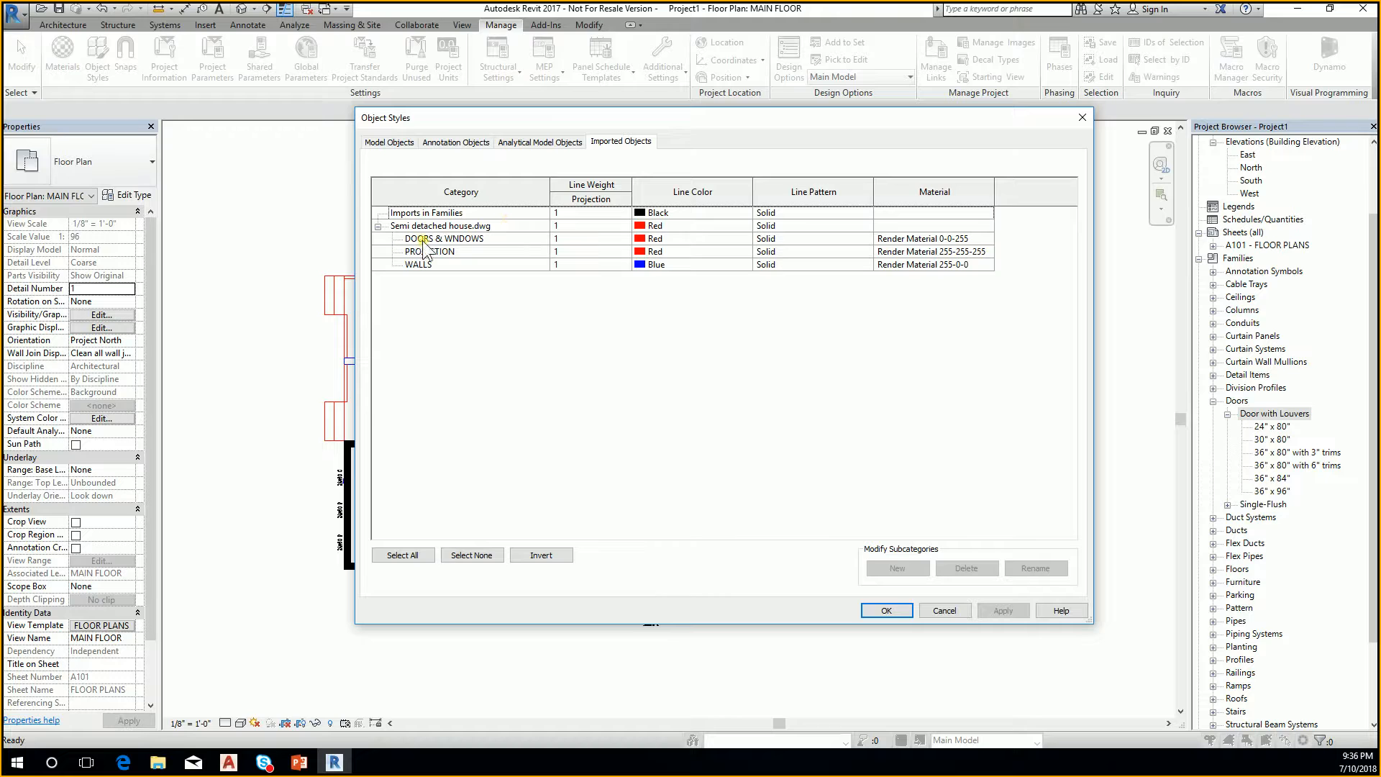
left_click(425, 262)
left_click(555, 281)
left_click(433, 265)
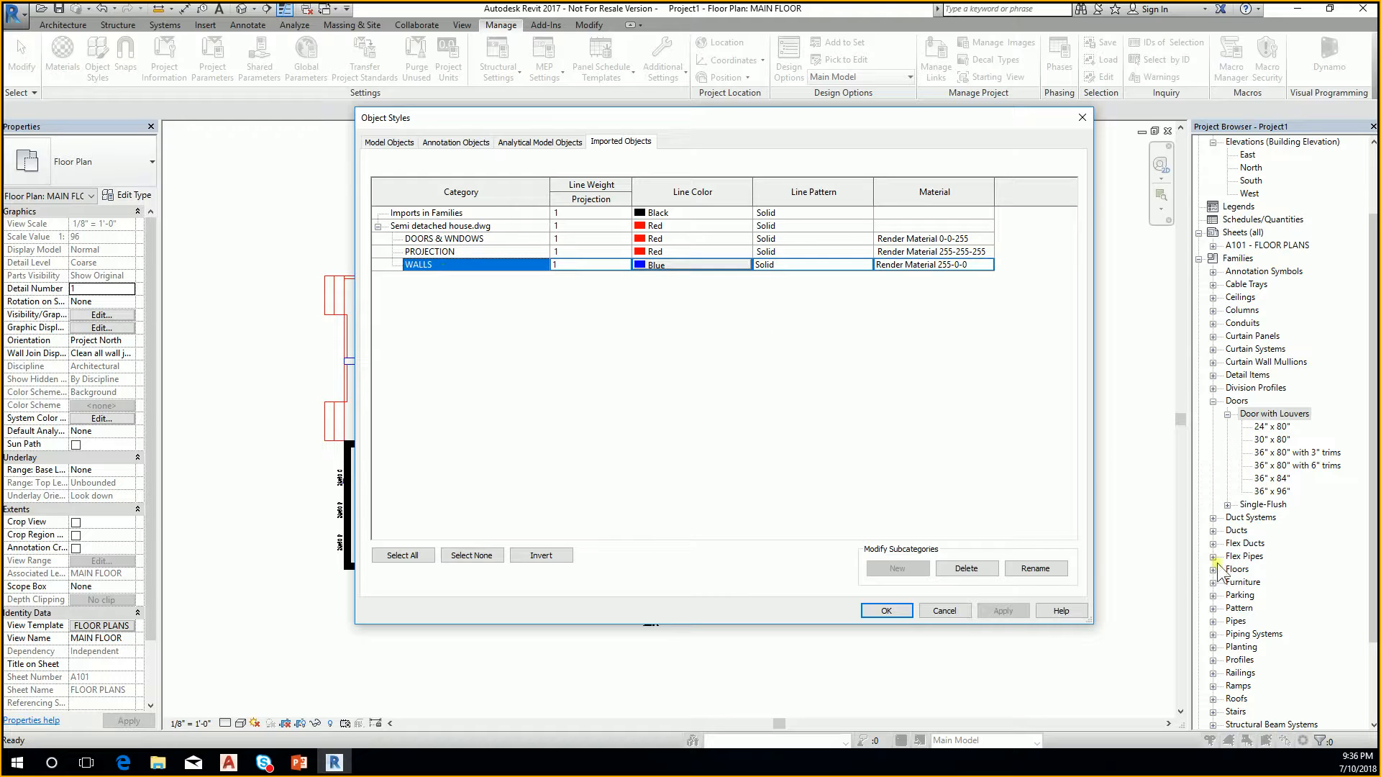
left_click(964, 569)
left_click(942, 610)
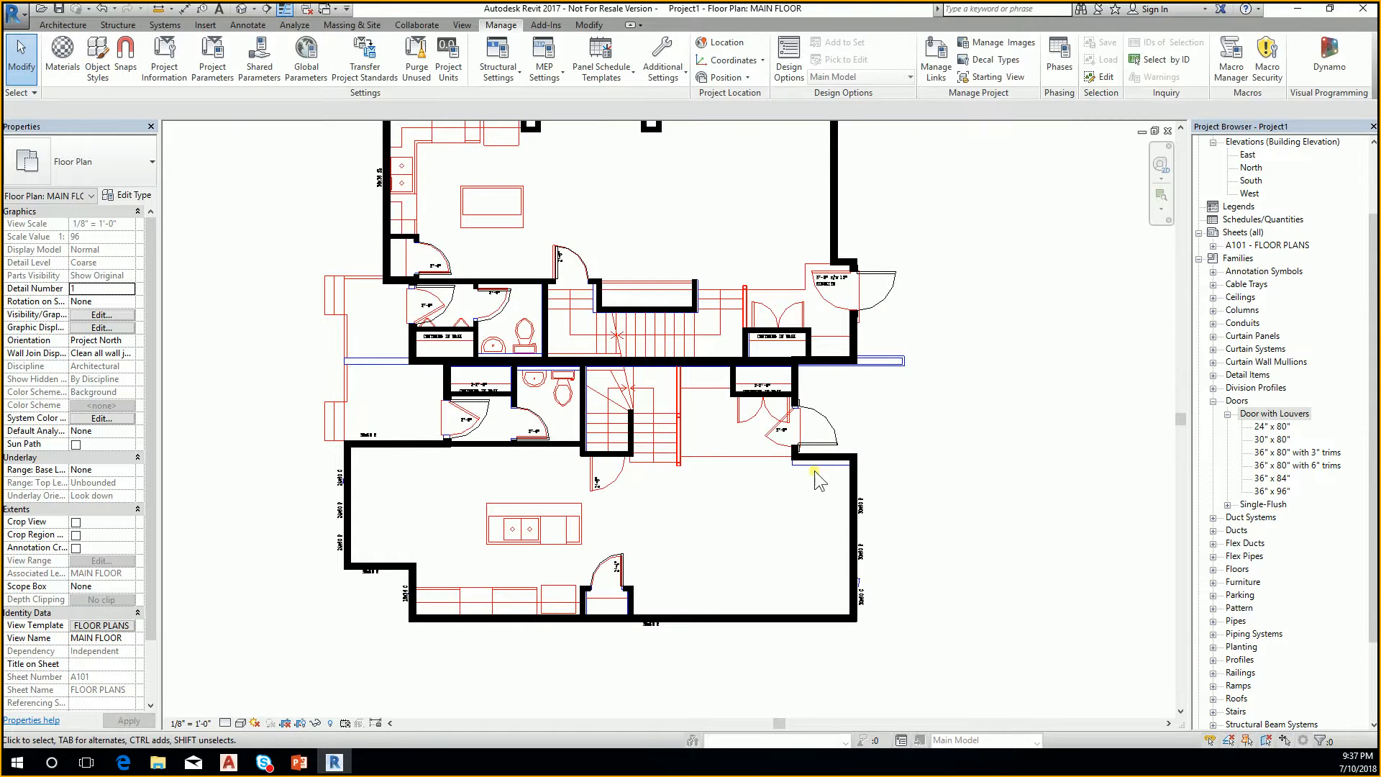
scroll(874, 438, "down", 3)
scroll(875, 438, "up", 5)
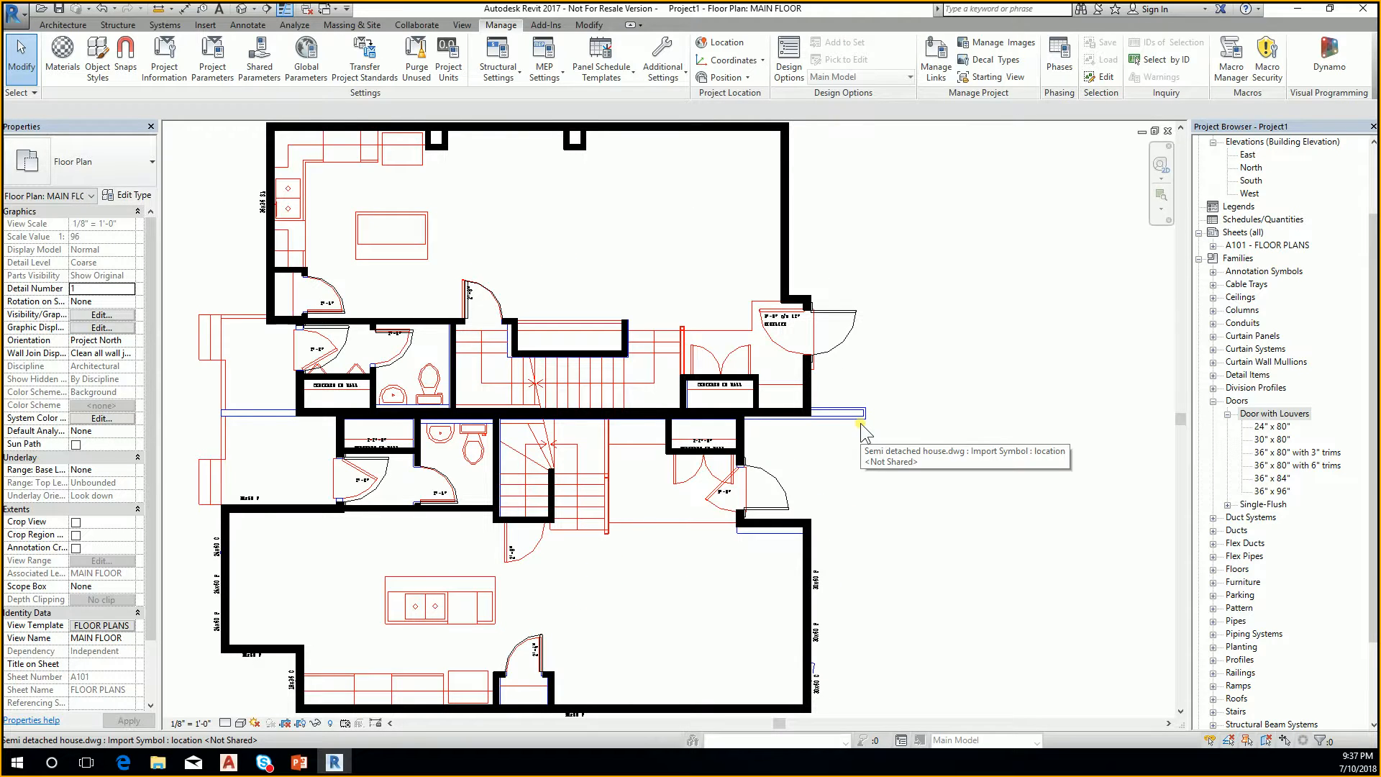
scroll(892, 396, "down", 3)
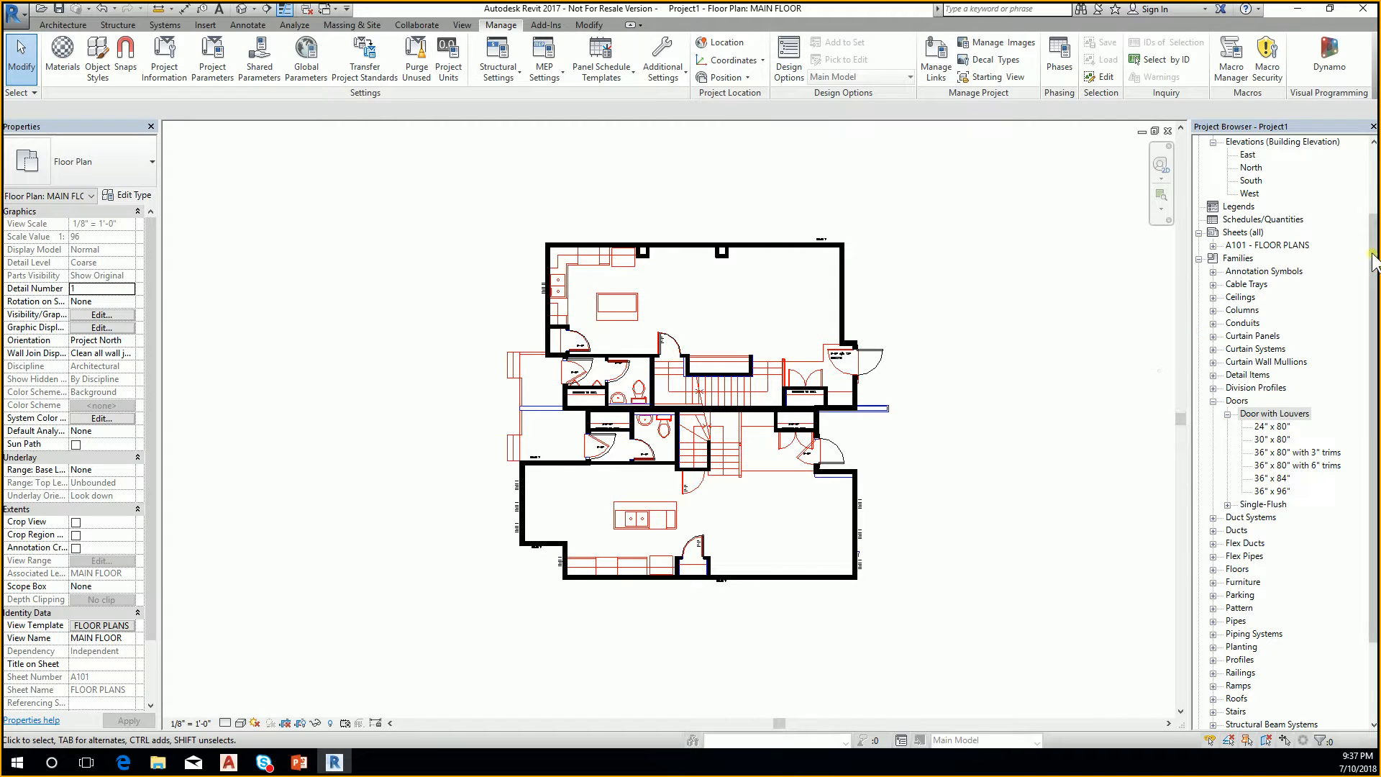
scroll(1241, 302, "up", 3)
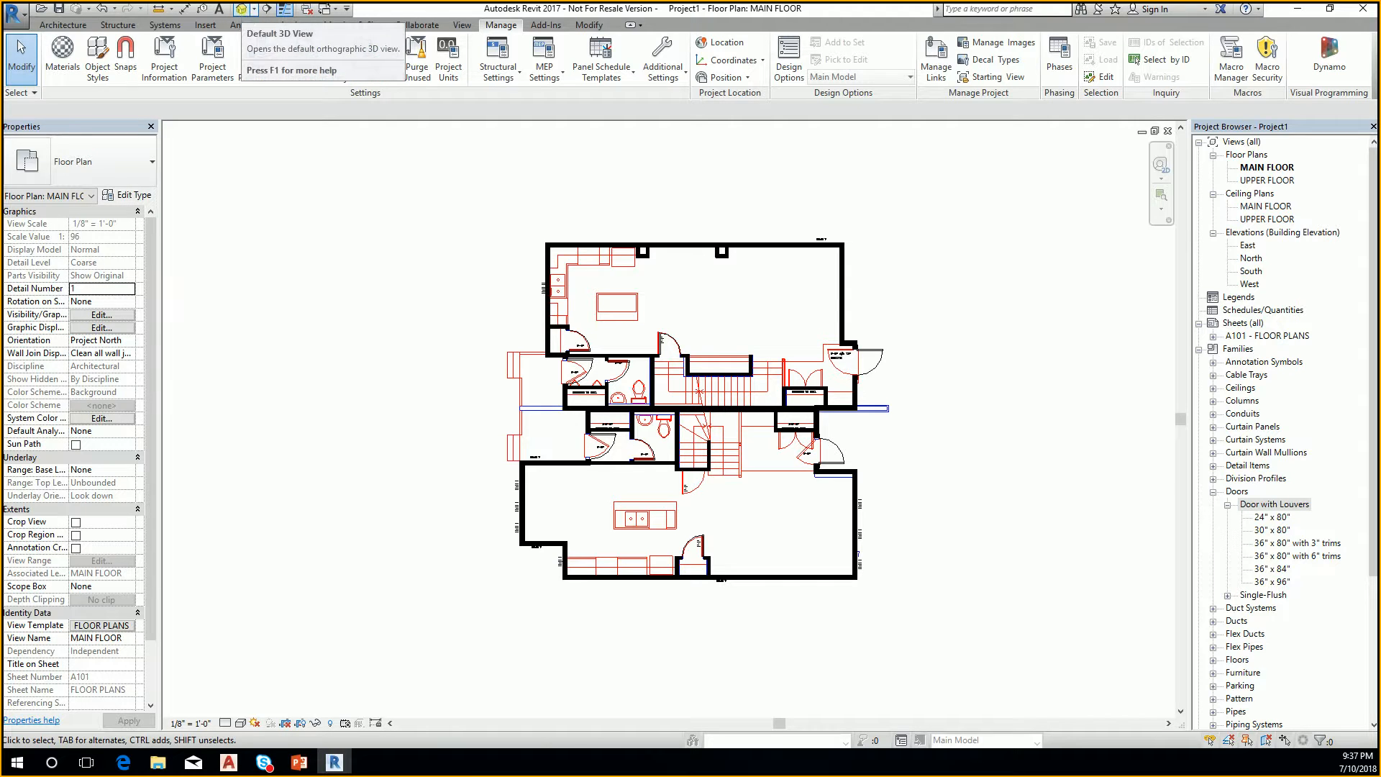
Open the default 3D view and inspect the modelled walls and placed doors of both units from the front and back
left_click(243, 9)
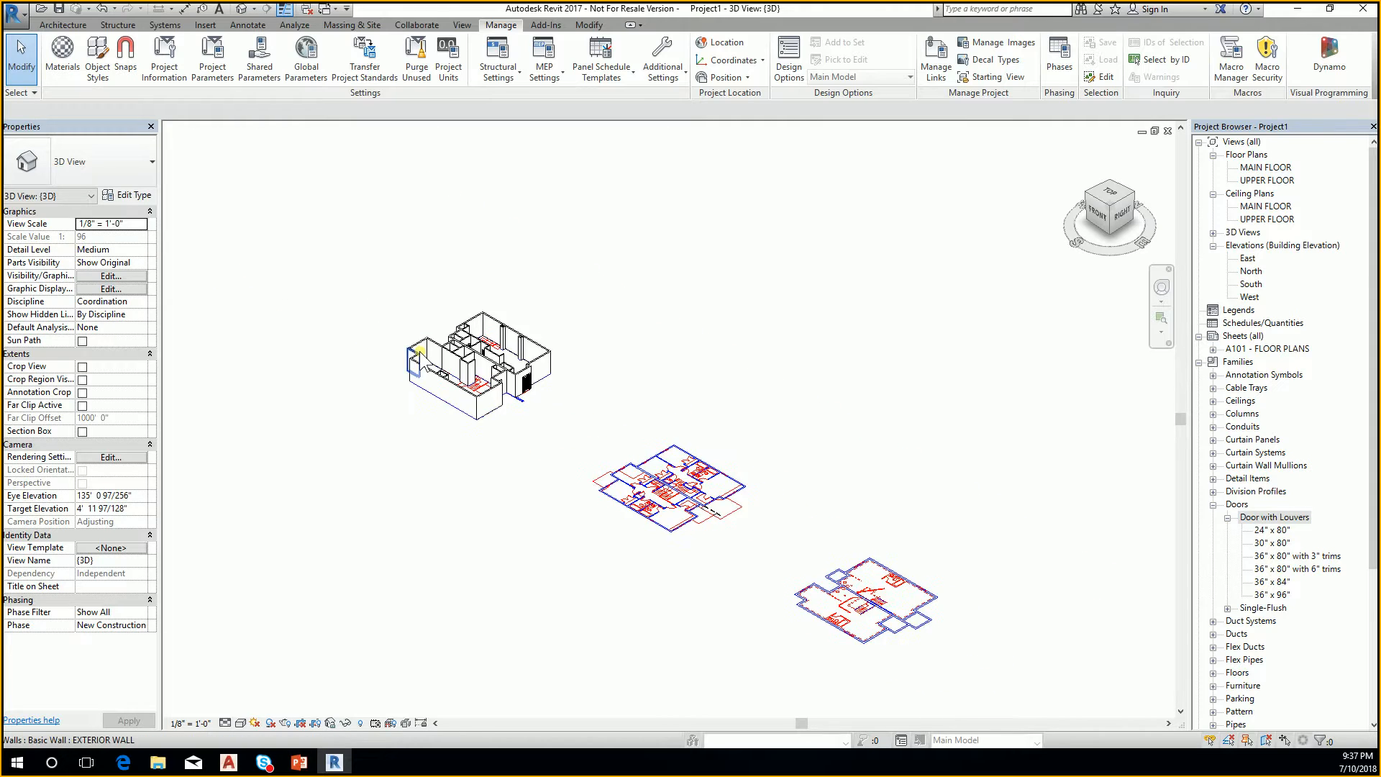
scroll(418, 352, "up", 5)
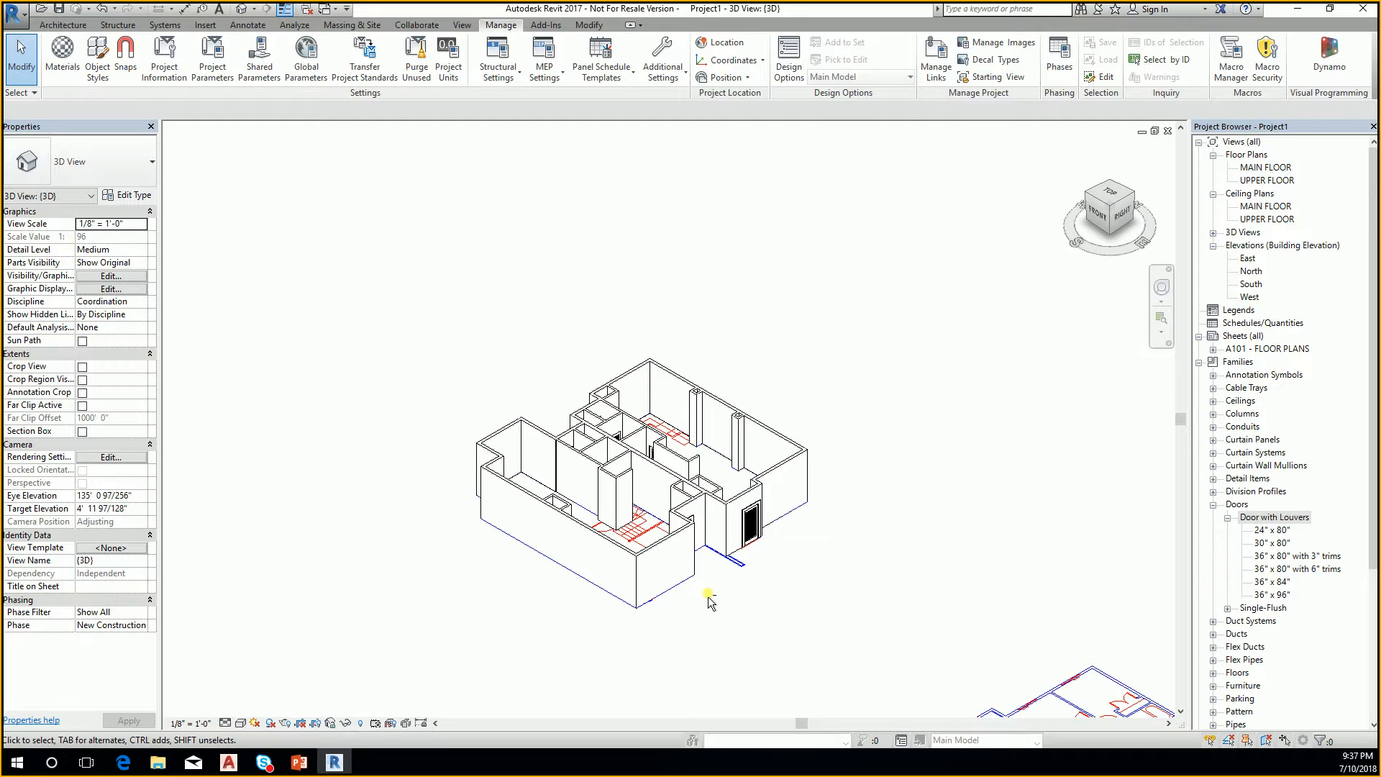
middle_click_drag(713, 599, 719, 603)
middle_click_drag(708, 603, 1027, 540)
middle_click_drag(926, 439, 928, 608)
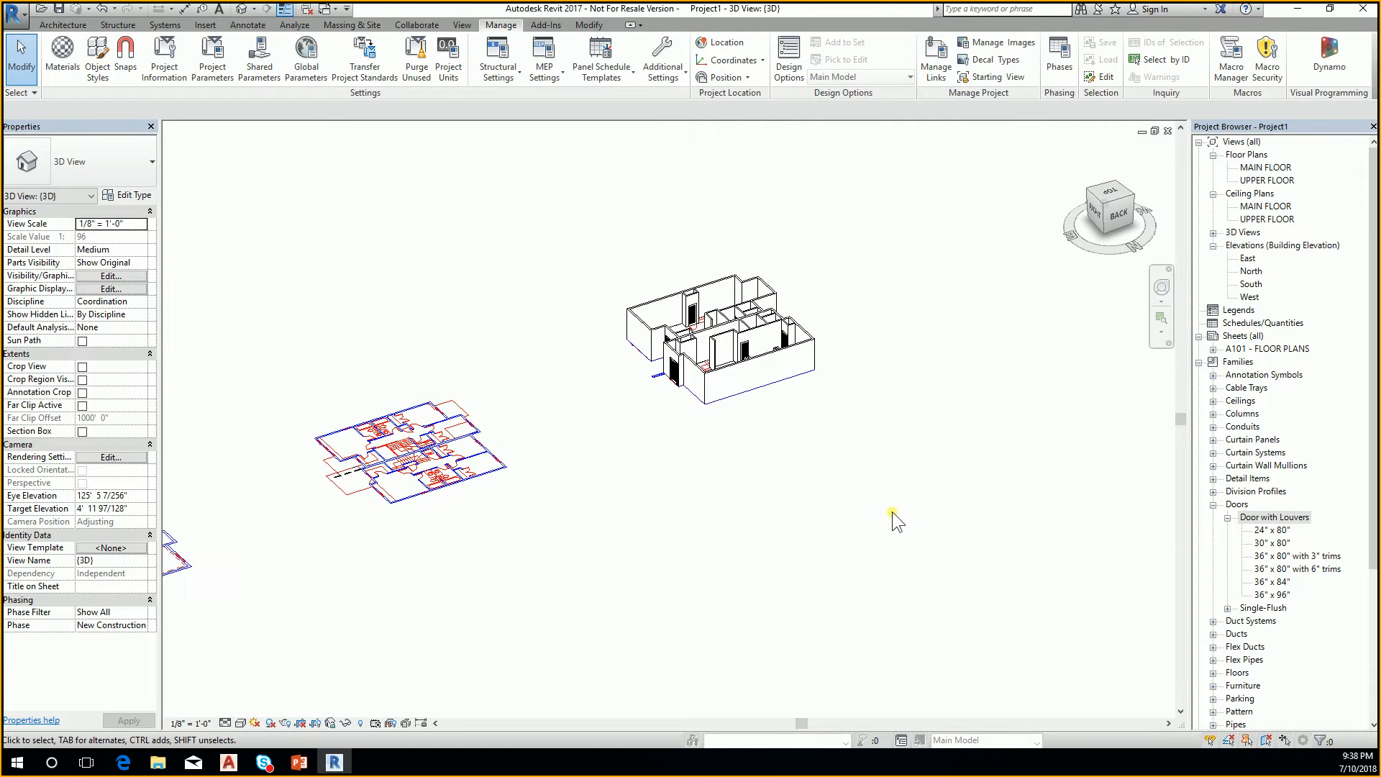
scroll(756, 337, "up", 2)
middle_click_drag(757, 344, 803, 476)
scroll(927, 418, "up", 1)
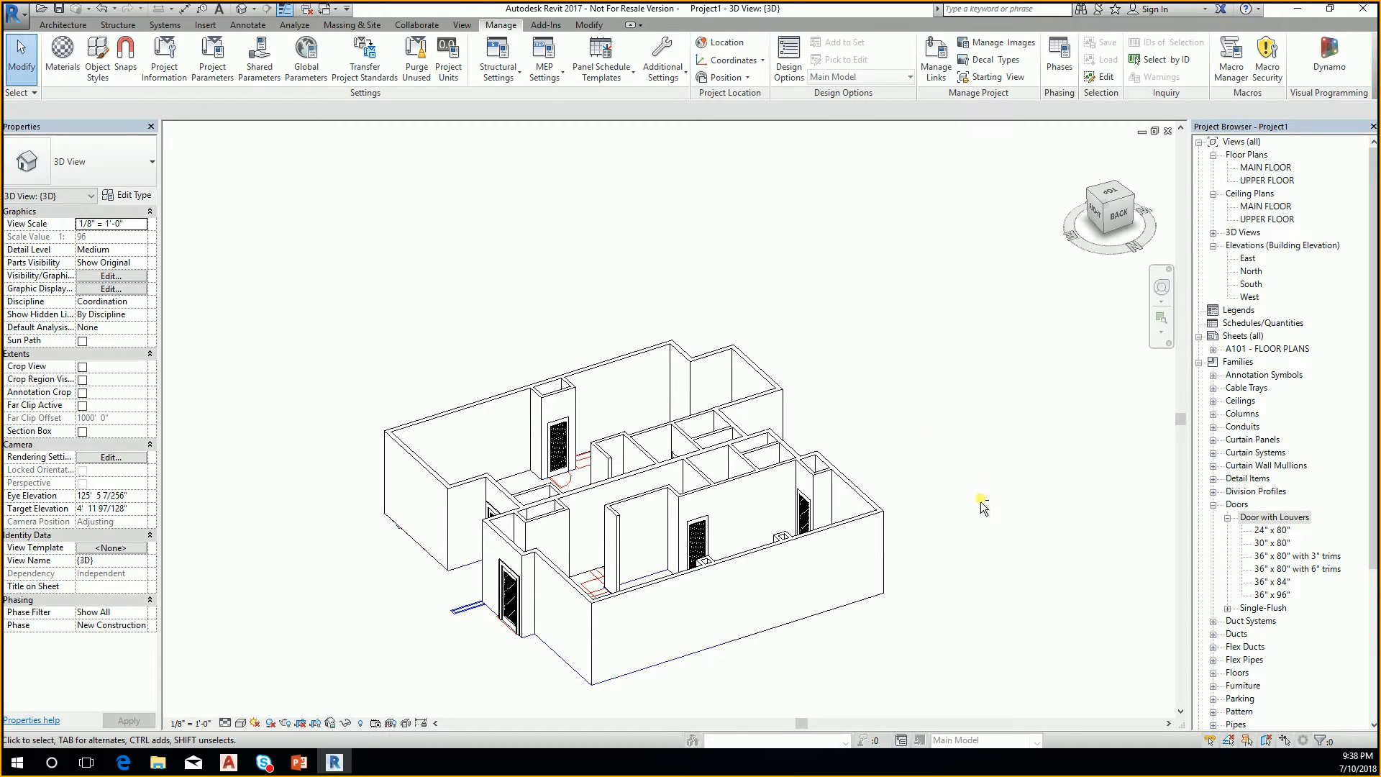
middle_click_drag(997, 518, 970, 510)
scroll(859, 434, "down", 2)
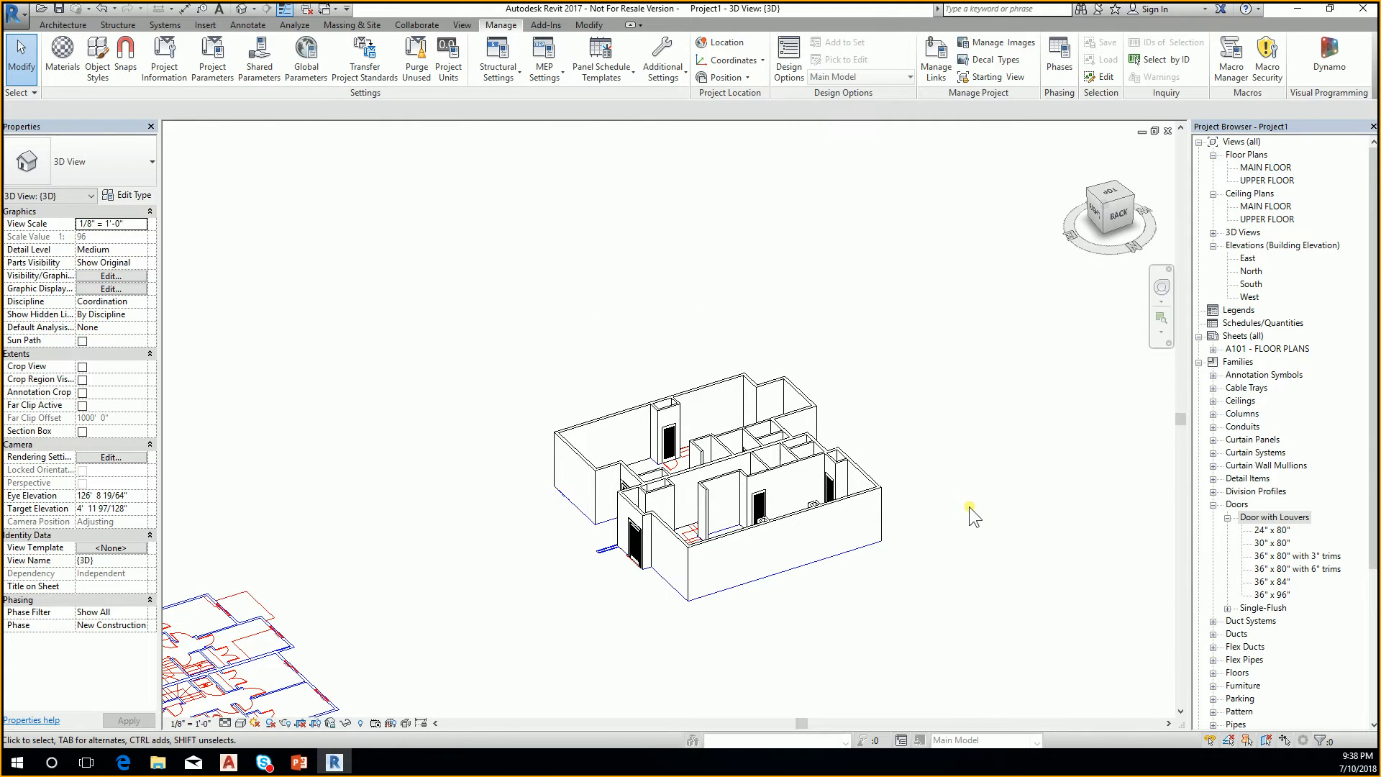
middle_click_drag(951, 541, 921, 555, "shift")
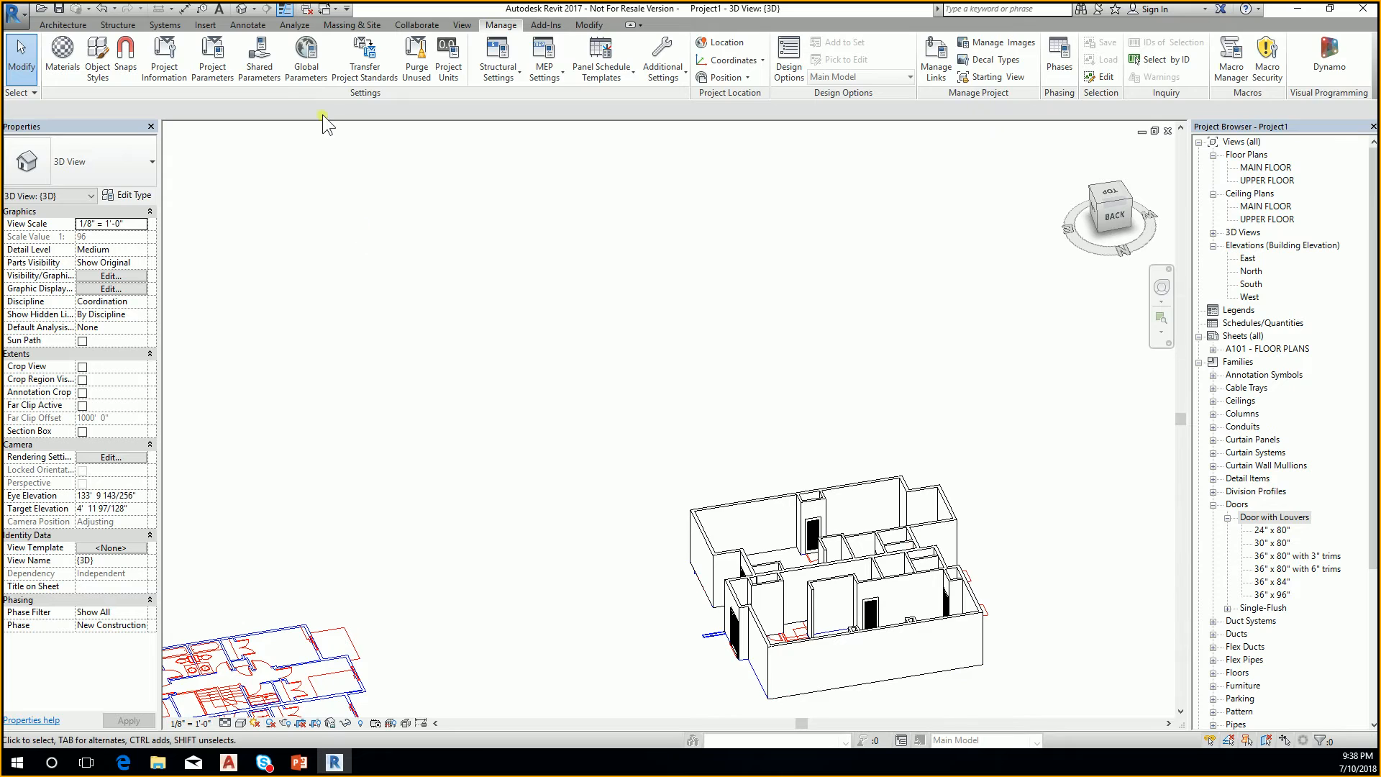
Close the 3D view and return to the MAIN FLOOR plan, showing the house with its surroundings
left_click(237, 11)
left_click(1168, 131)
scroll(862, 390, "down", 1)
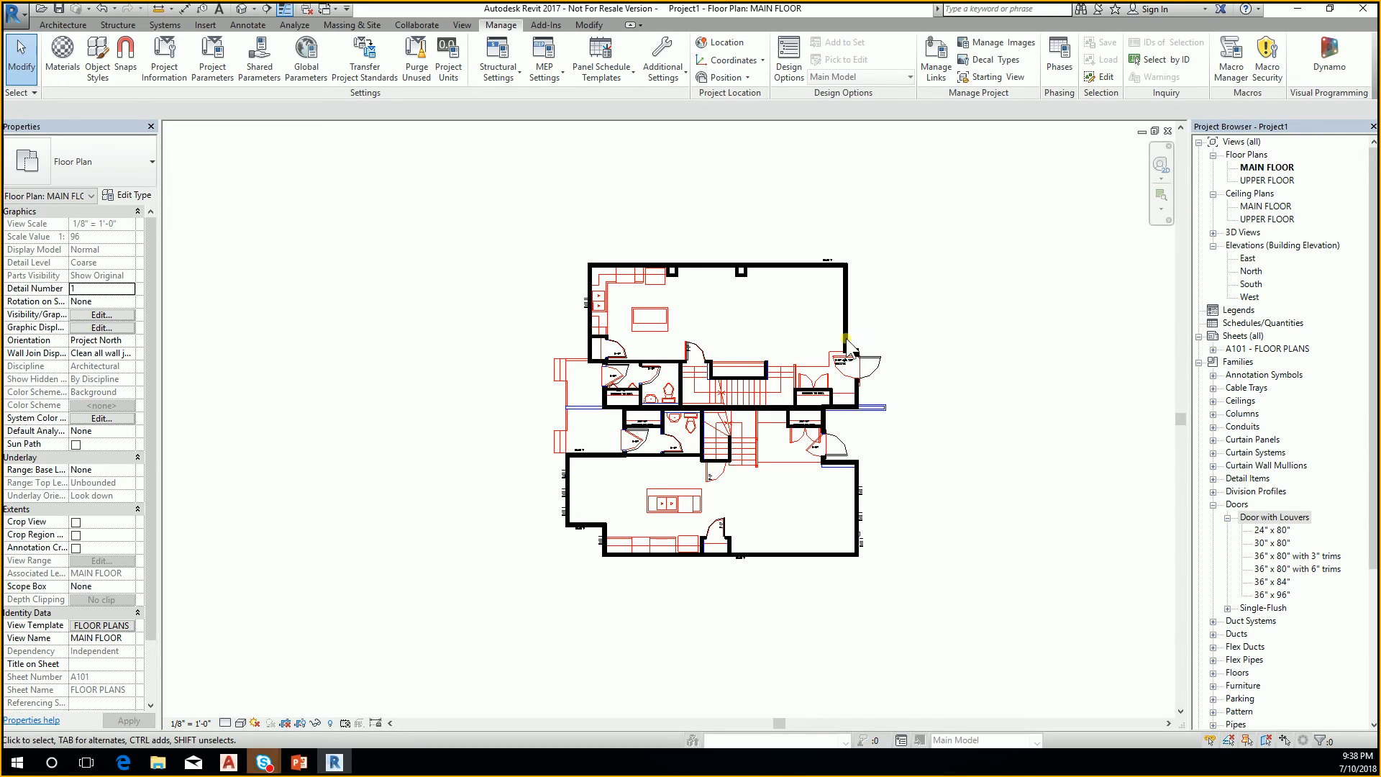
scroll(908, 377, "down", 1)
scroll(908, 377, "down", 1)
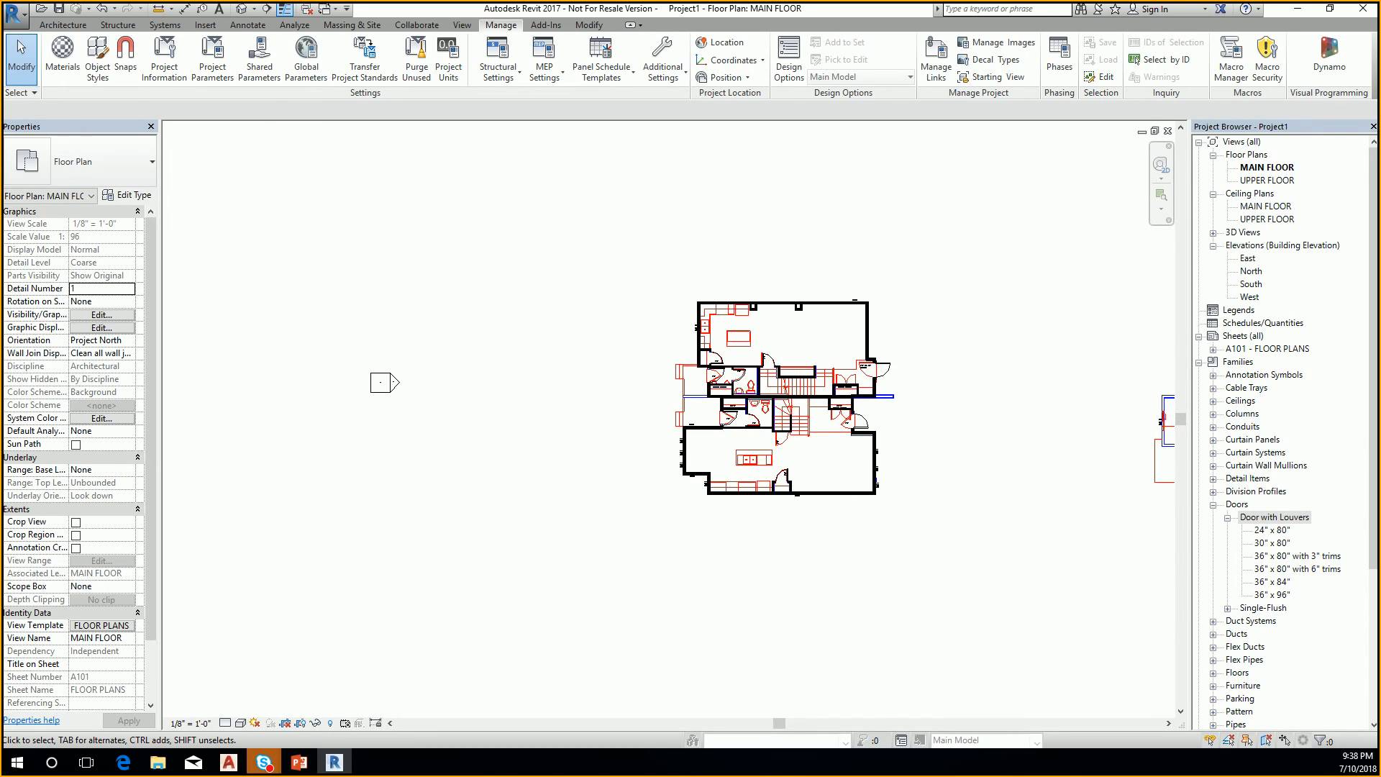